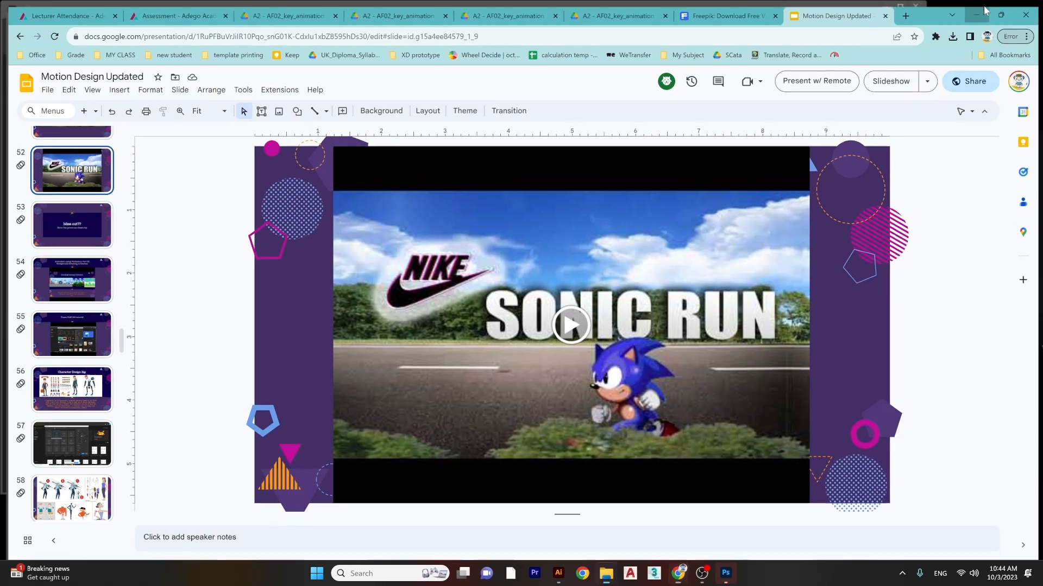
- Switch to Freepik in Chrome, search for "background city" and limit the results to vectors
left_click(606, 19)
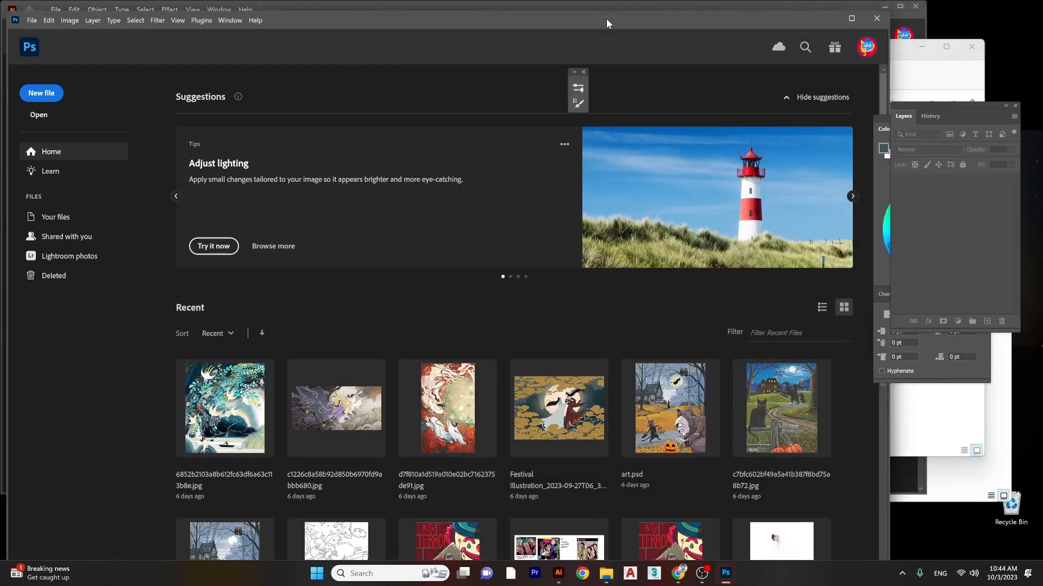
left_click(826, 18)
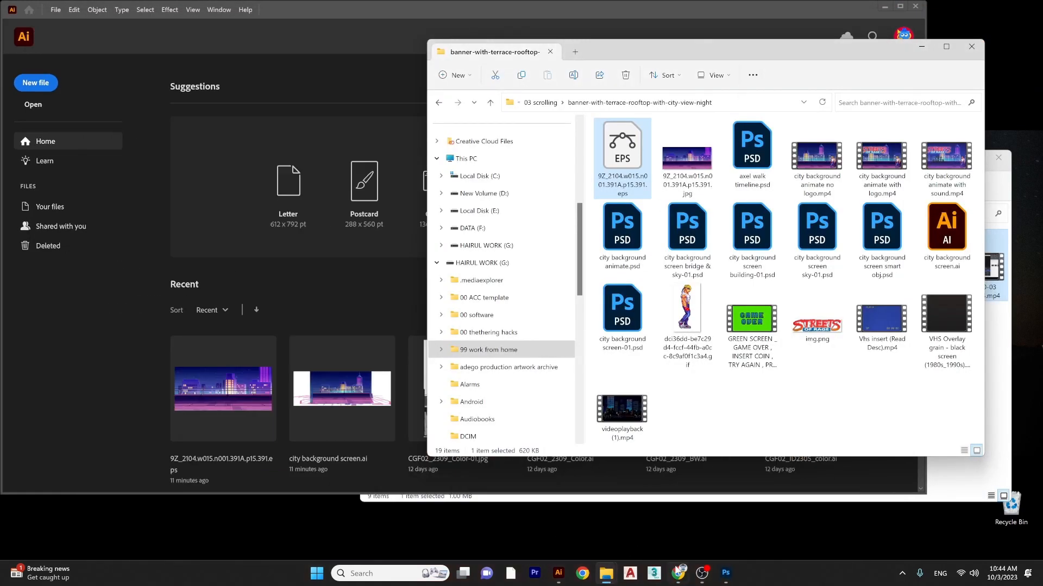
left_click(679, 574)
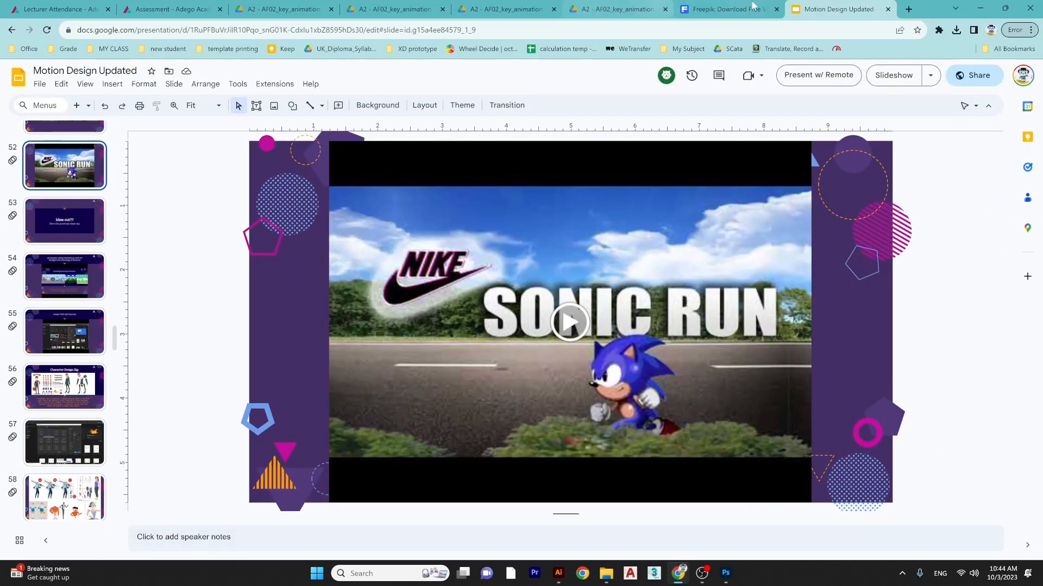
left_click(716, 9)
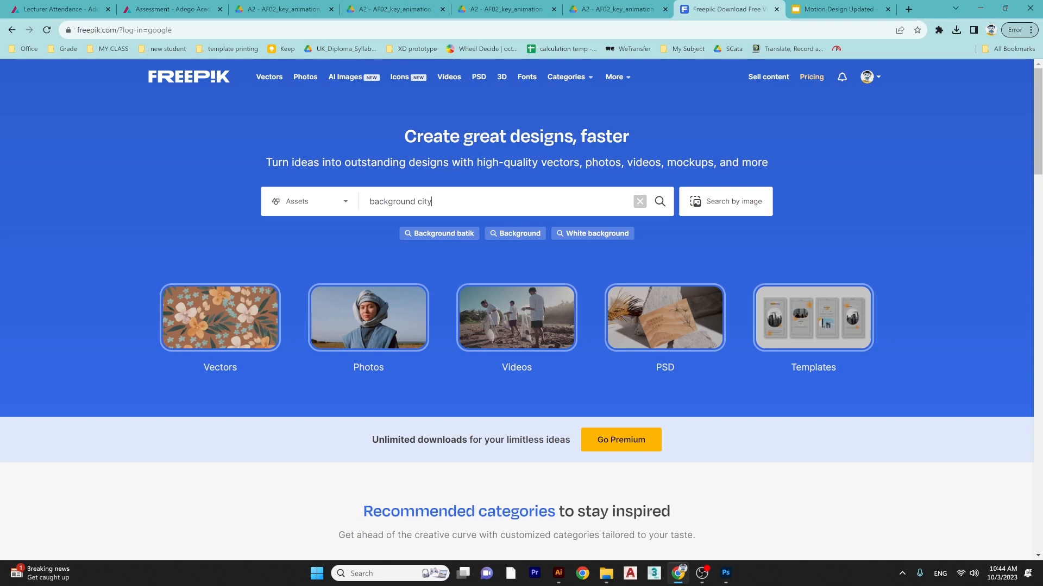
key("Return")
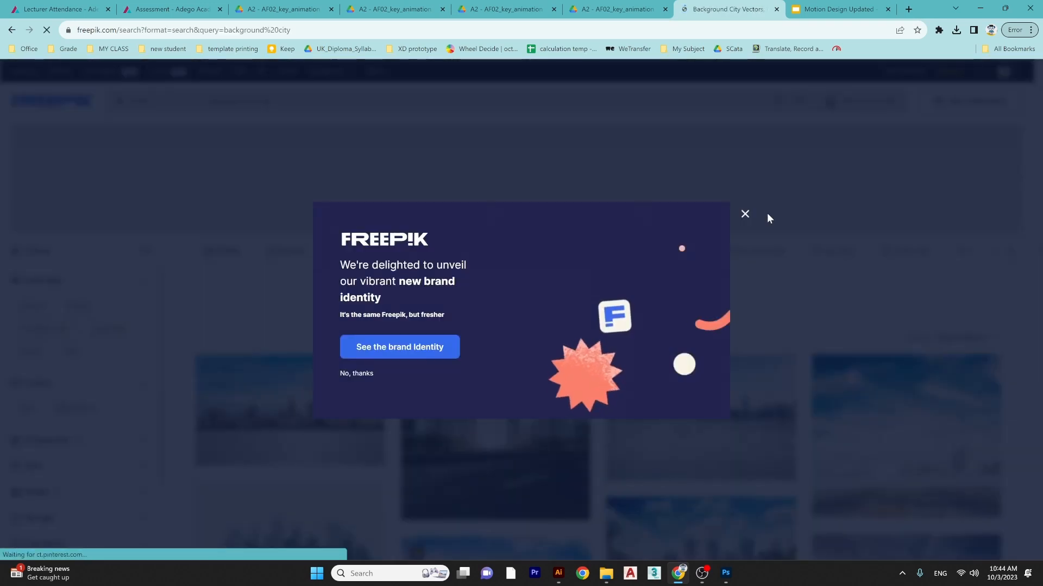
left_click(745, 215)
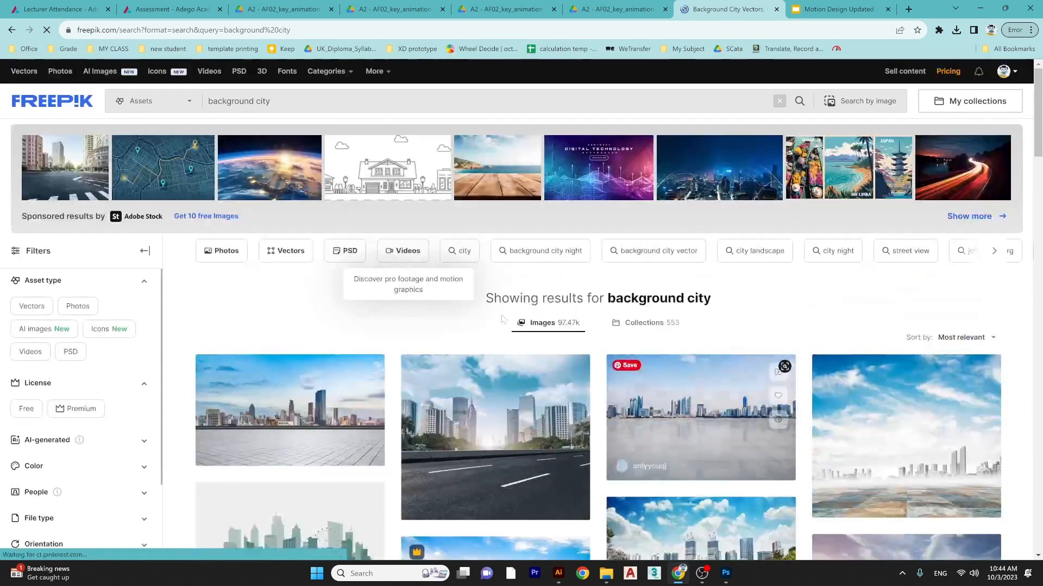
left_click(289, 253)
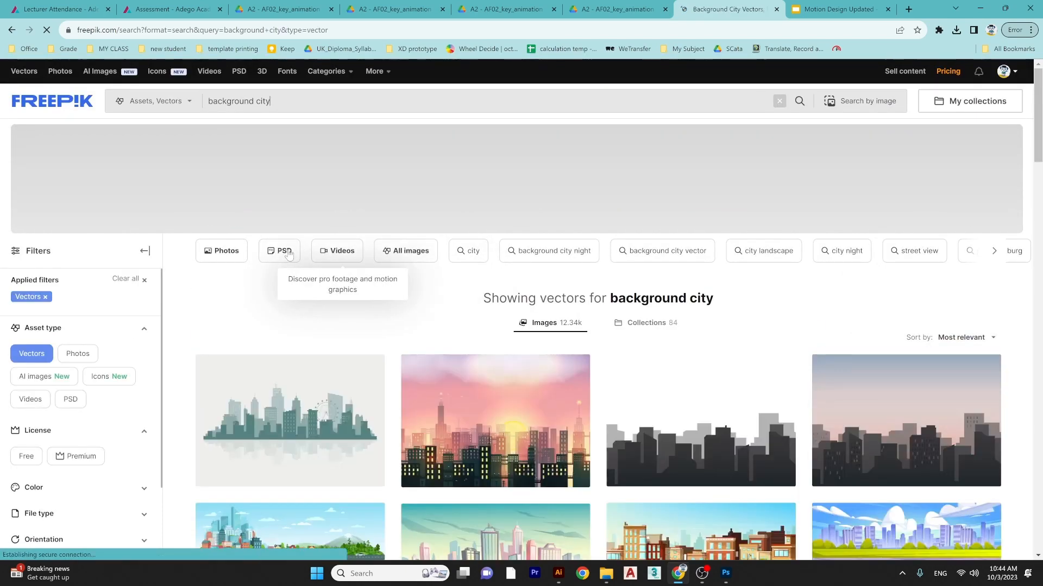
- Browse the city background vectors and open the futuristic night city background with the pink sun
scroll(554, 422, "down", 3)
scroll(554, 422, "down", 2)
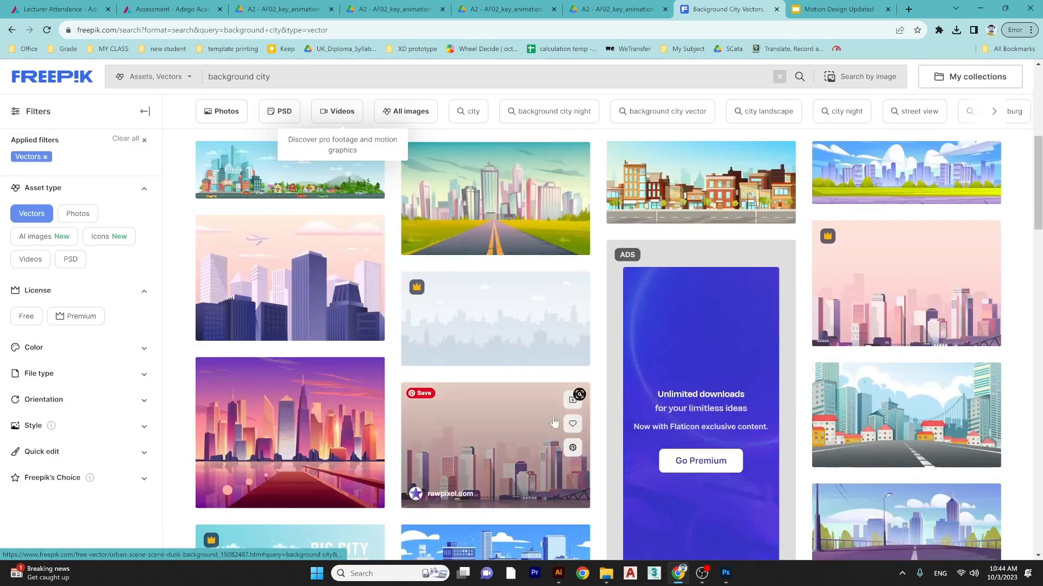
scroll(238, 351, "up", 1)
scroll(408, 448, "down", 5)
scroll(729, 487, "down", 3)
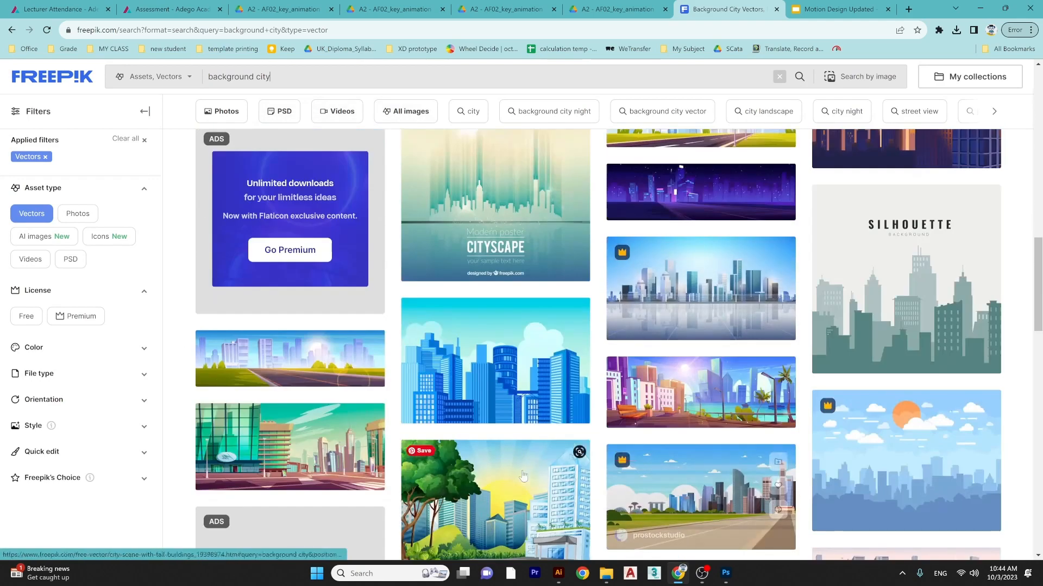
scroll(920, 241, "down", 3)
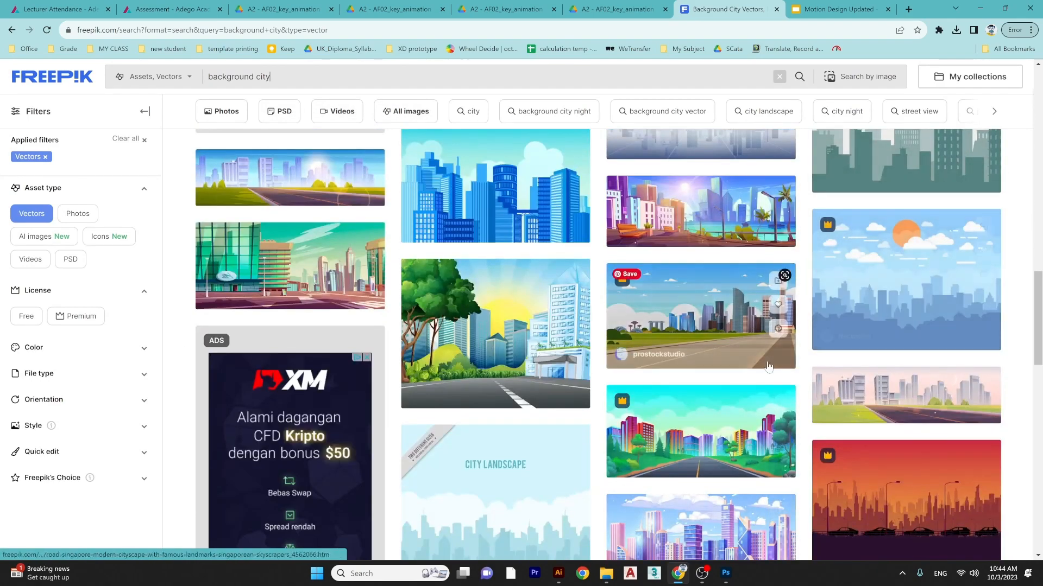
scroll(706, 315, "down", 5)
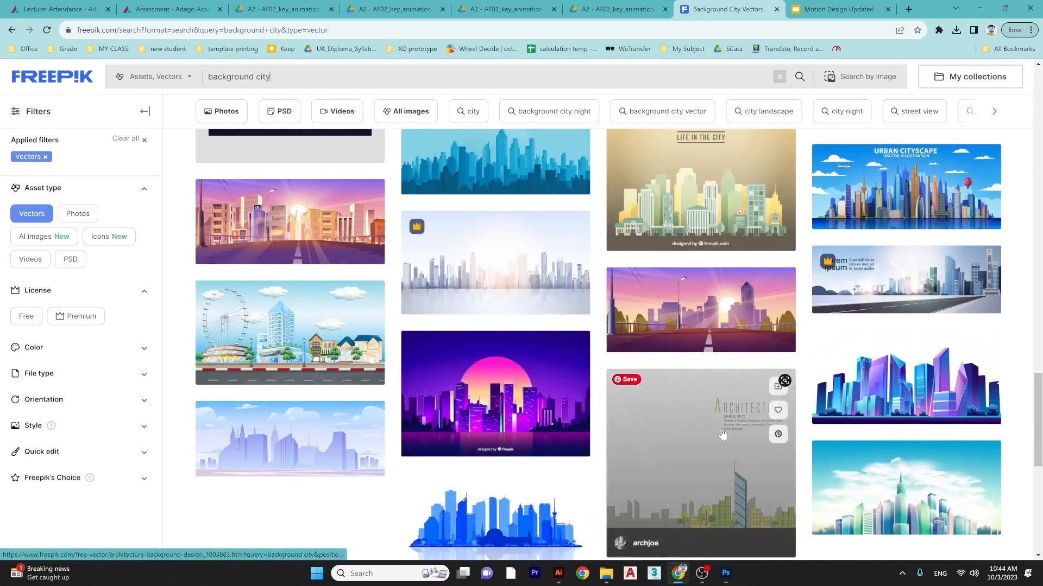
scroll(780, 385, "down", 3)
left_click(524, 228)
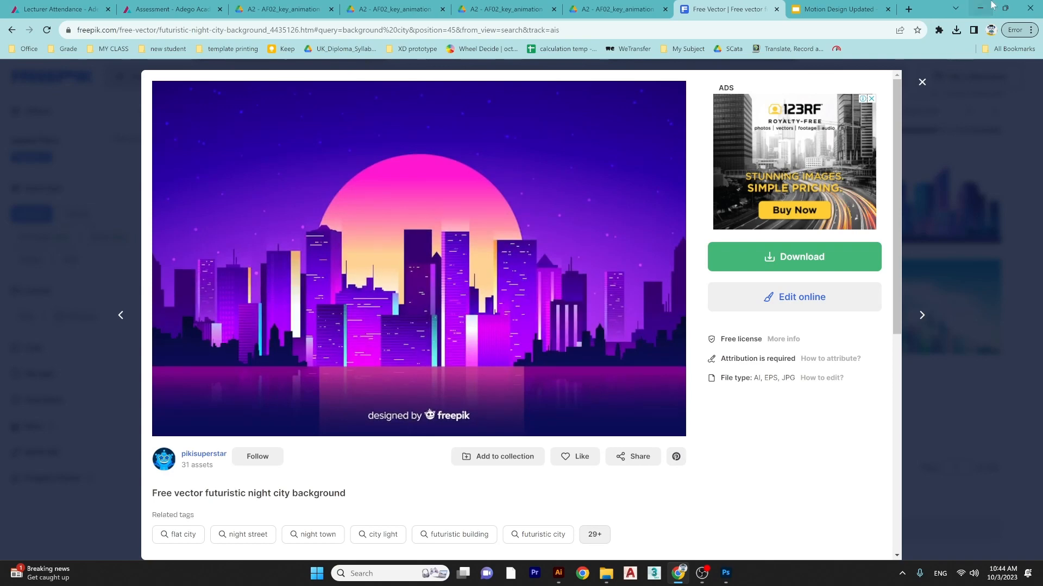
- Open 9Z_2104.w015.n001.391A.p15.391.eps from the banner-with-terrace-rooftop-with-city-view-night folder in Illustrator and maximize the window
left_click(988, 6)
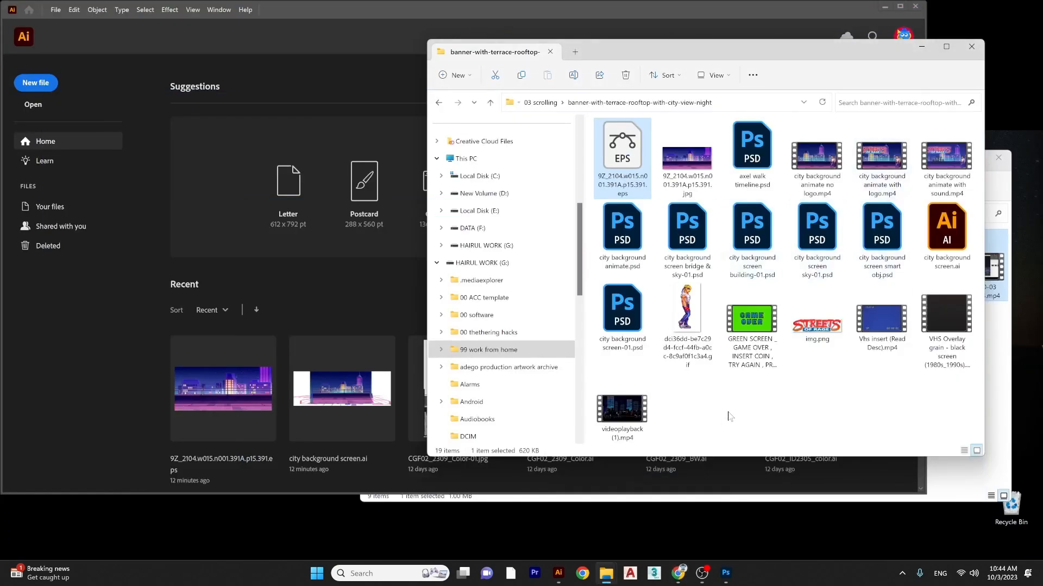
double_click(628, 145)
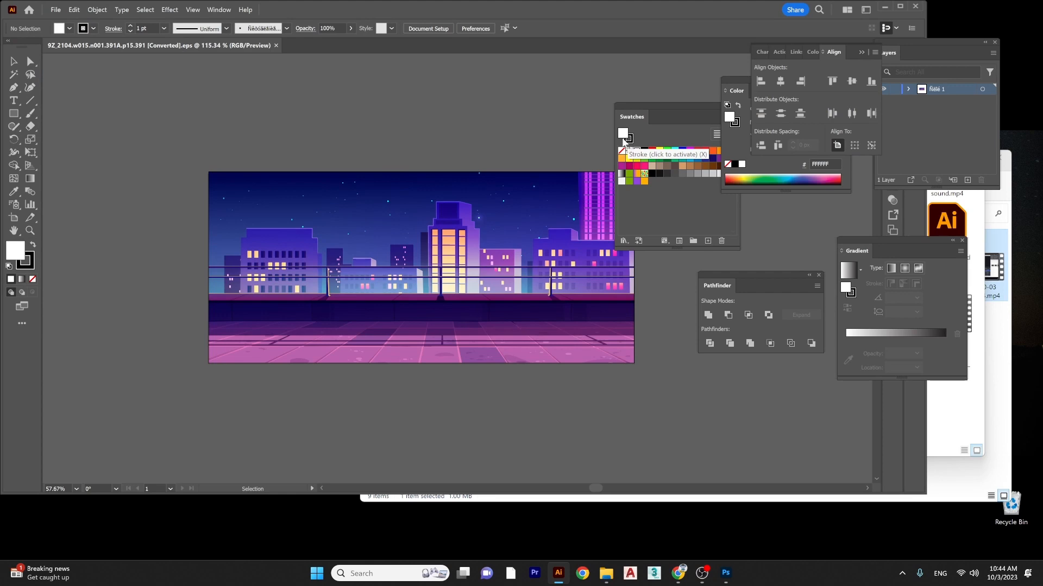
left_click(900, 6)
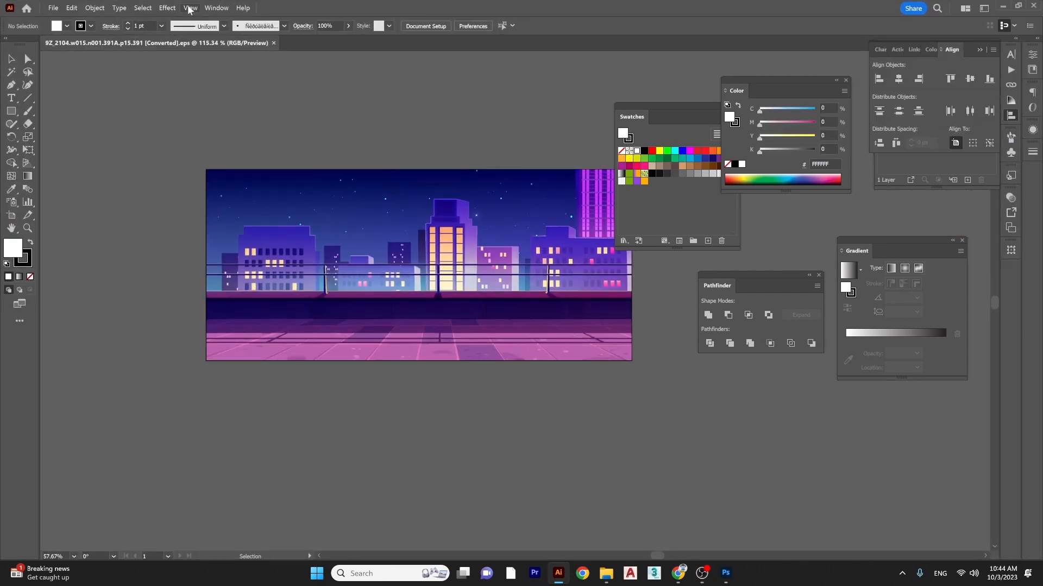
- Reset the Essentials Classic workspace, close the Properties and Libraries group, and expand the remaining docked panels
left_click(210, 9)
mouse_move(288, 69)
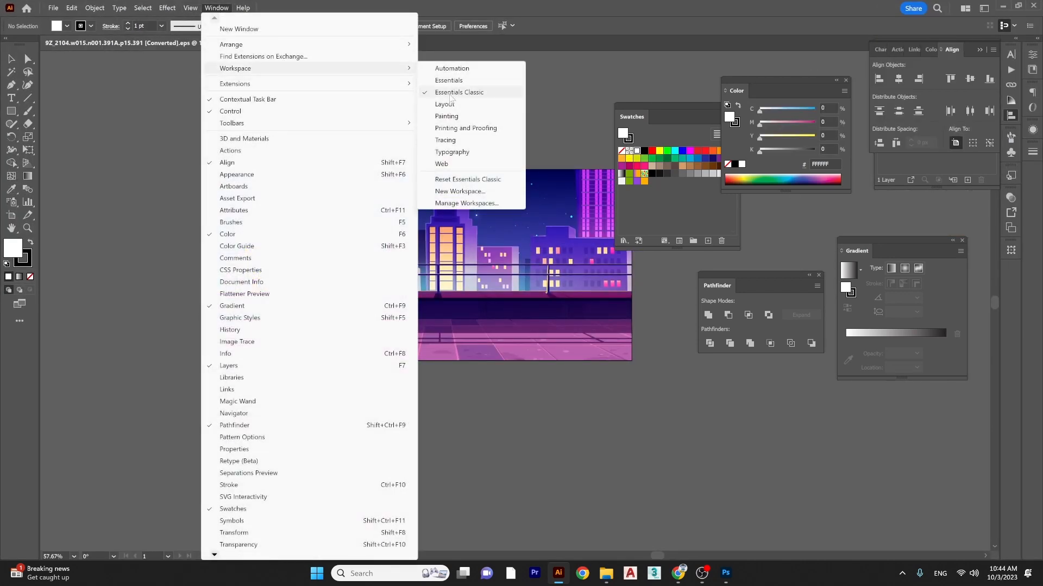
left_click(474, 178)
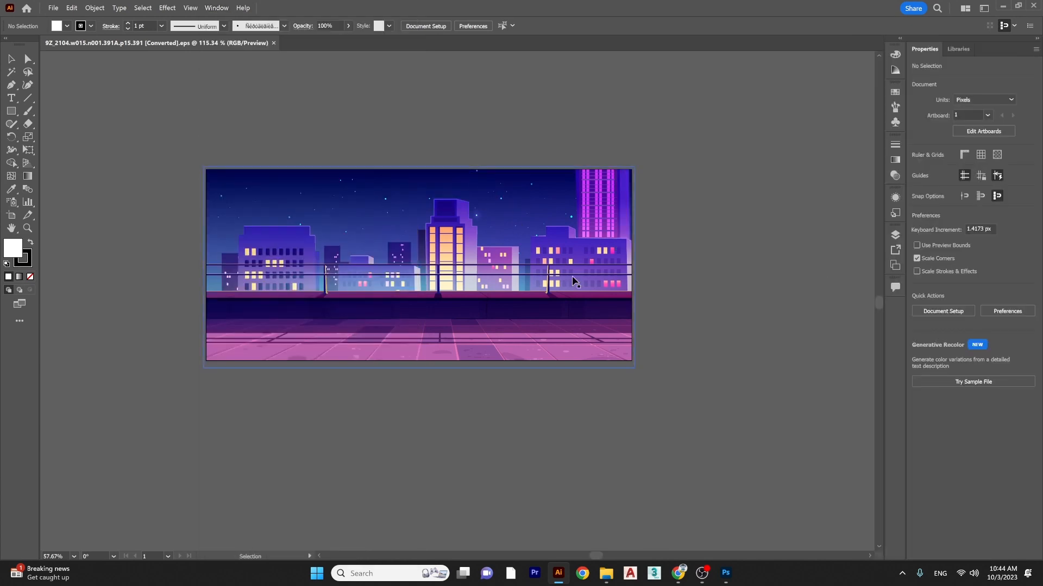
left_click_drag(1008, 49, 893, 112)
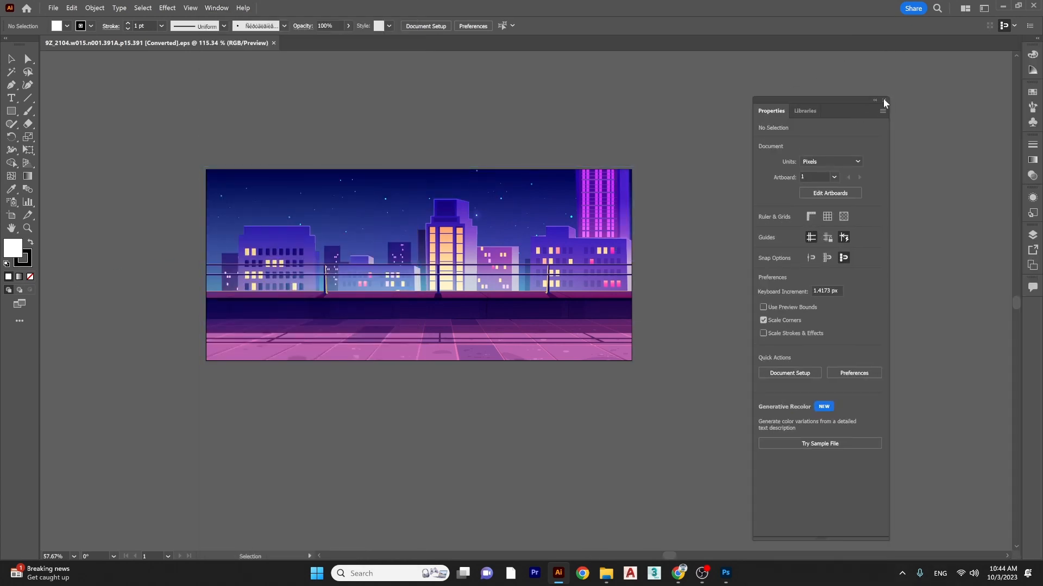
left_click(884, 100)
left_click(1037, 40)
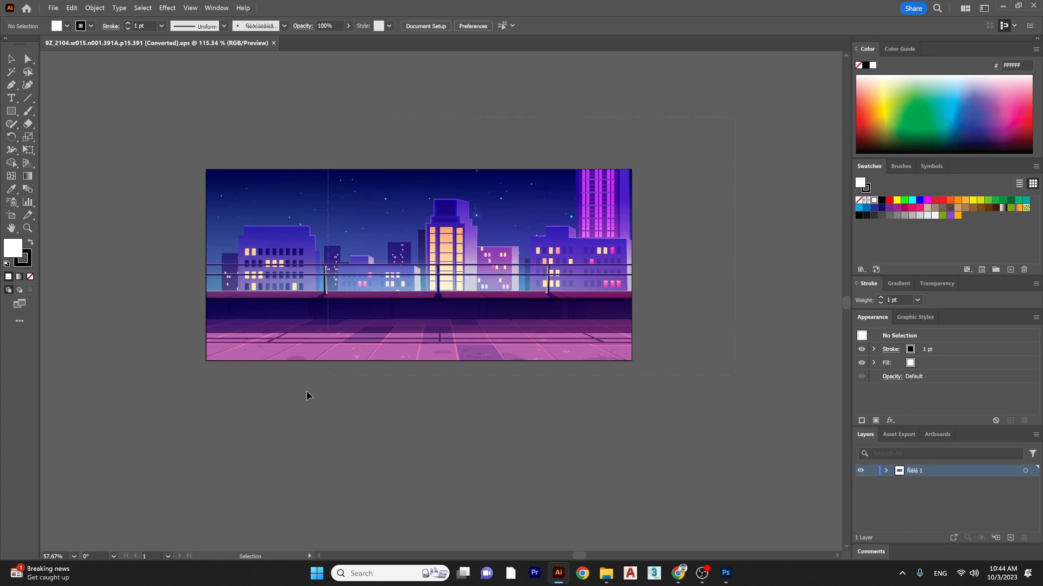
key("ctrl+a")
left_click(358, 434)
left_click_drag(450, 466, 495, 462)
key("a")
key("ctrl+plus")
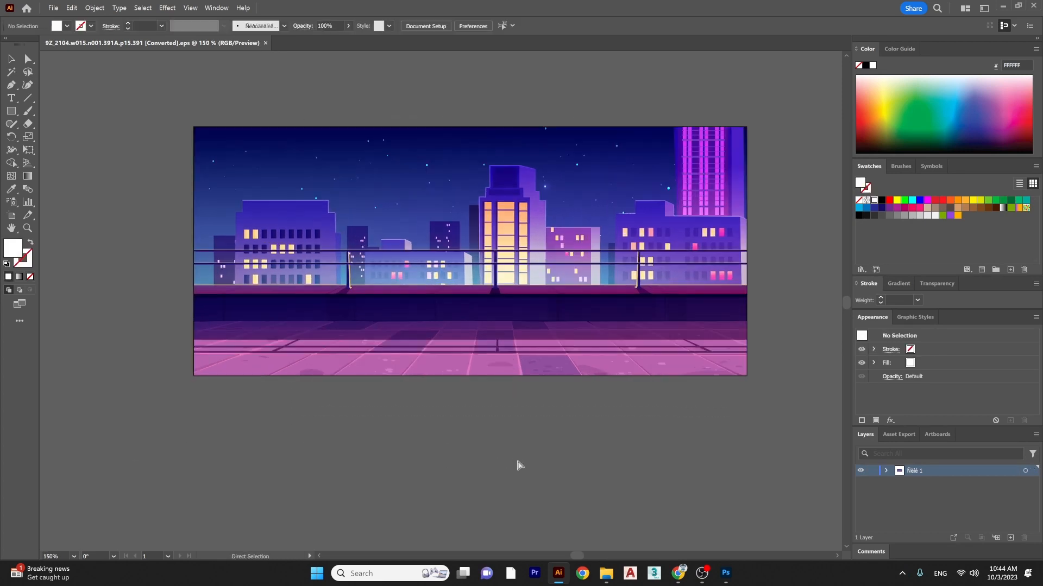
key("ctrl+plus")
key("ctrl+plus")
key("ctrl+plus")
key("ctrl+minus")
key("ctrl+minus")
key("ctrl+minus")
key("ctrl+minus")
key("ctrl+minus")
key("ctrl+minus")
key("ctrl+plus")
key("ctrl+plus")
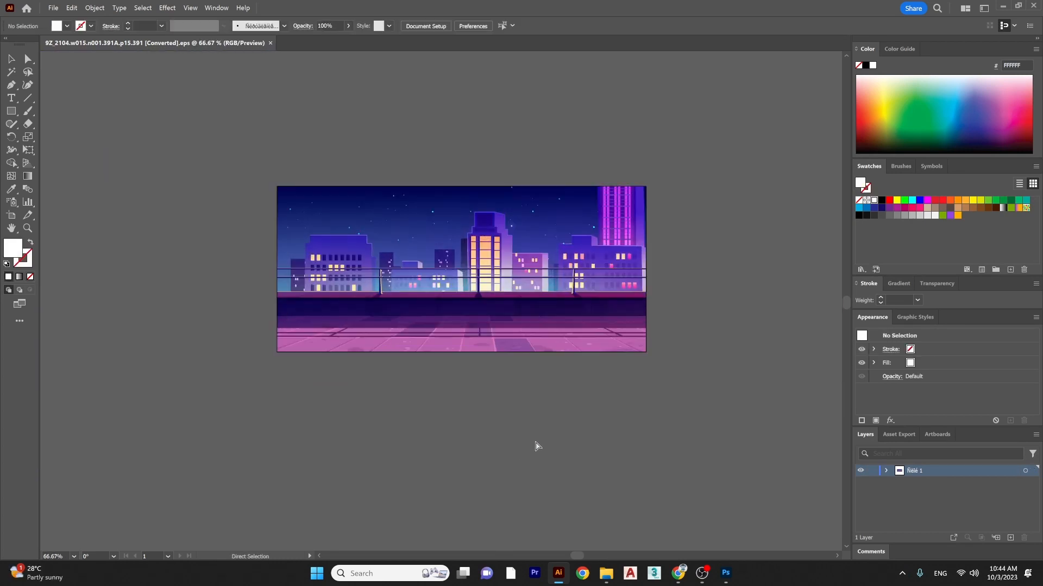
key("ctrl+plus")
key("ctrl+plus")
key("ctrl+plus")
key("ctrl+minus")
- Create a new Film & Video document from the HDV/HDTV 1080 preset at 1920 x 1080 px
left_click(54, 7)
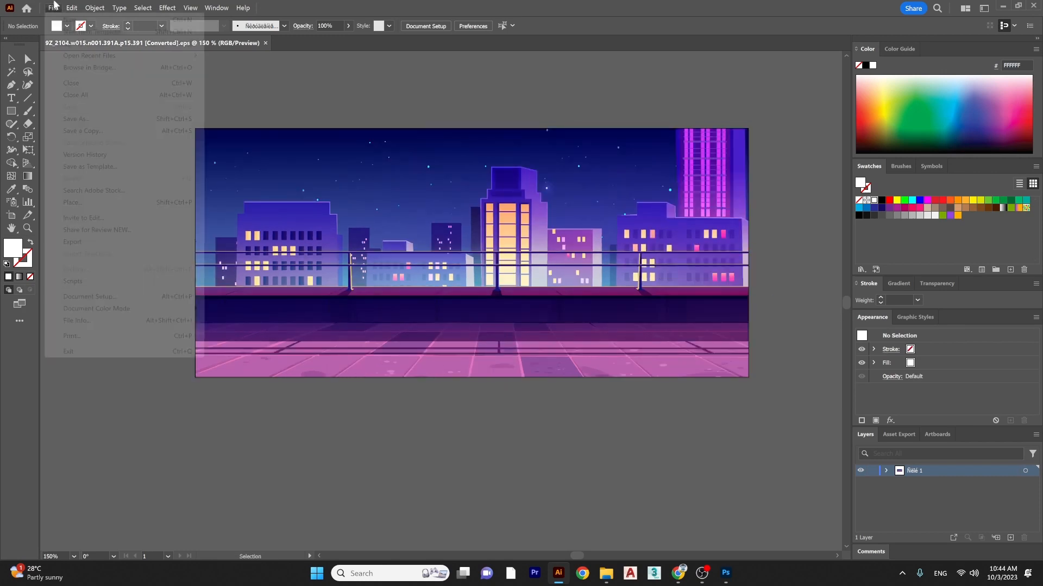
left_click(69, 20)
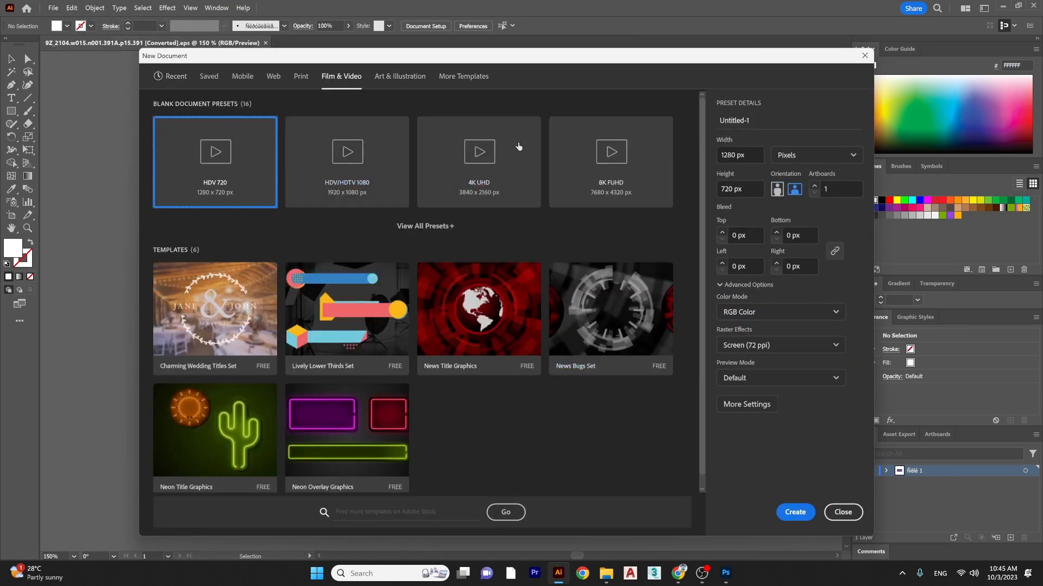
left_click(353, 198)
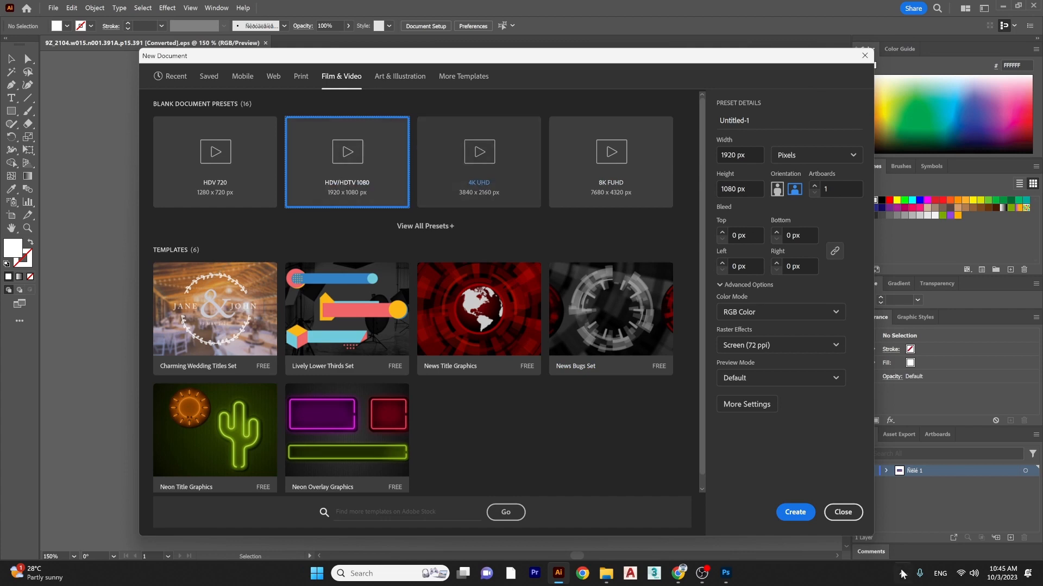
left_click(792, 514)
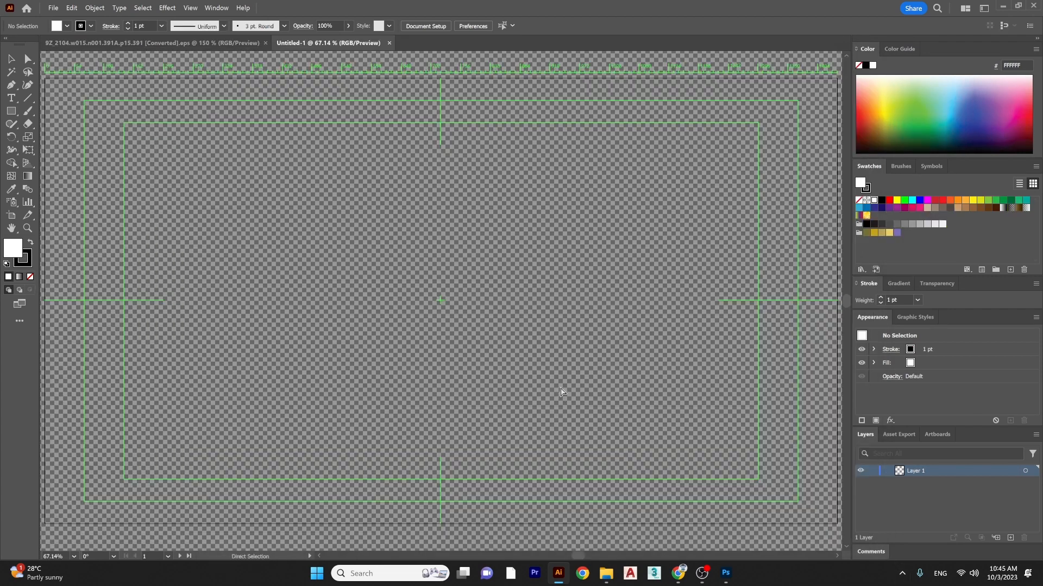
key("ctrl+plus")
key("ctrl+plus")
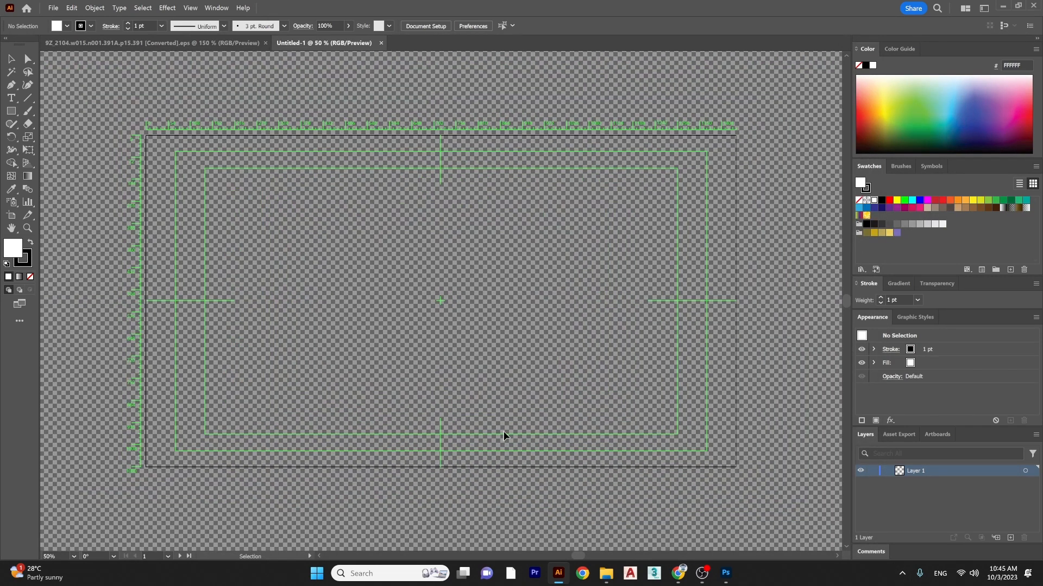
- Release the clipping mask on the night city artwork in the EPS document
left_click(116, 38)
left_click(441, 265)
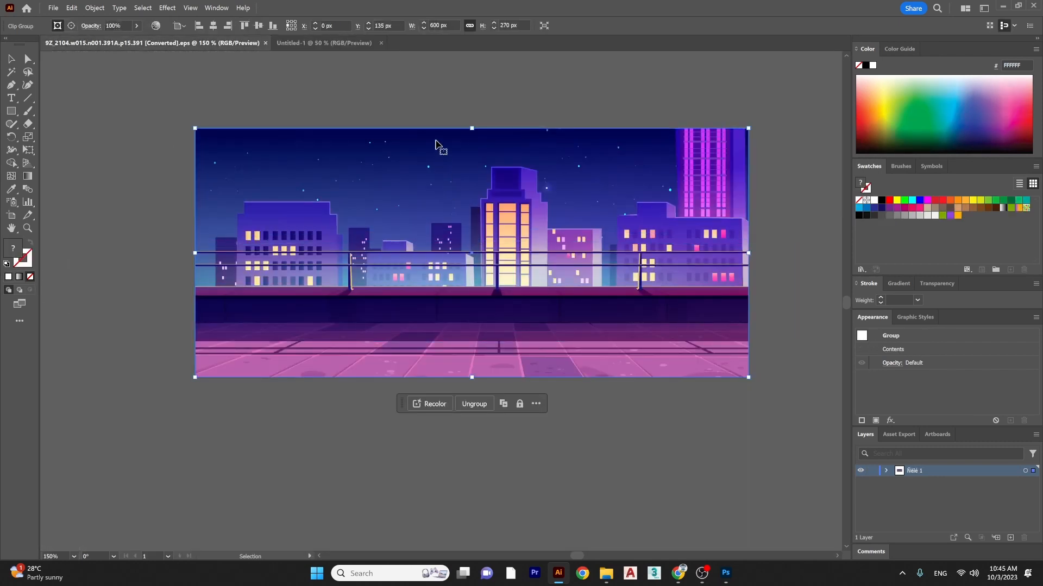
right_click(480, 228)
left_click(543, 368)
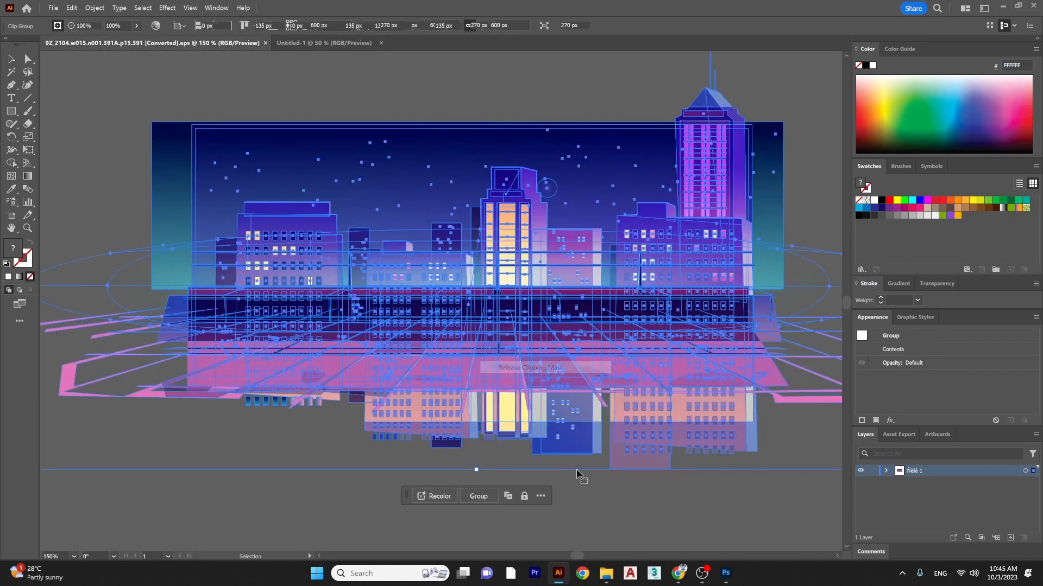
left_click(750, 493)
key("ctrl+minus")
key("ctrl+minus")
- Copy all of the unmasked city artwork into the new Untitled-1 document
left_click(379, 221)
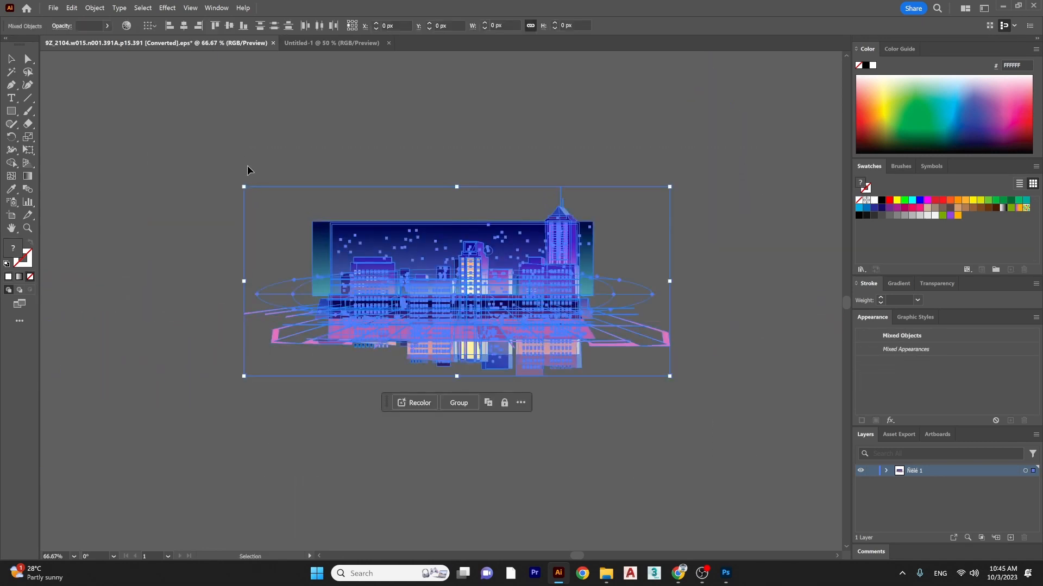
left_click(370, 42)
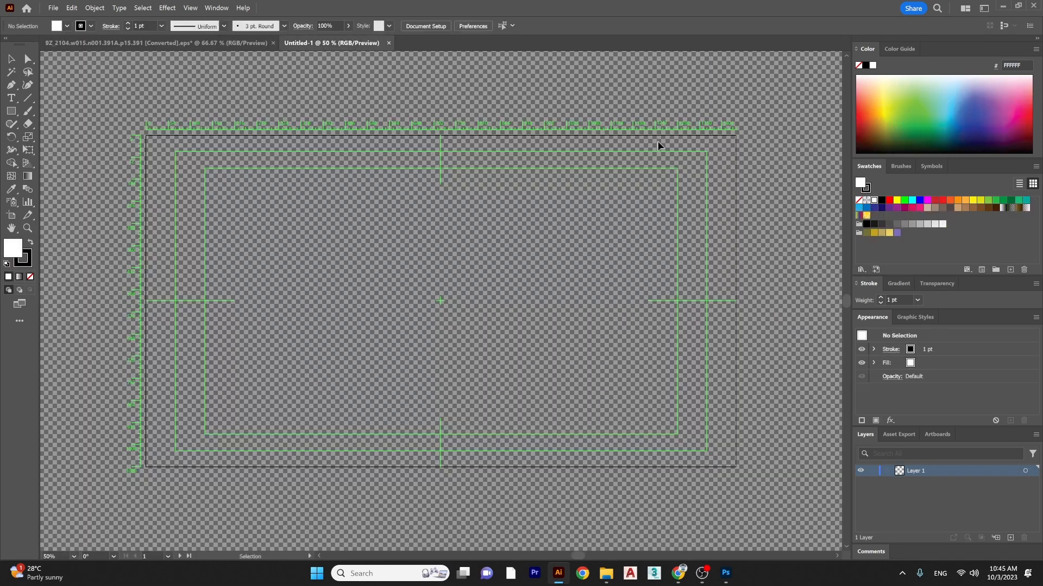
key("ctrl+minus")
key("ctrl+minus")
key("ctrl+minus")
key("ctrl+v")
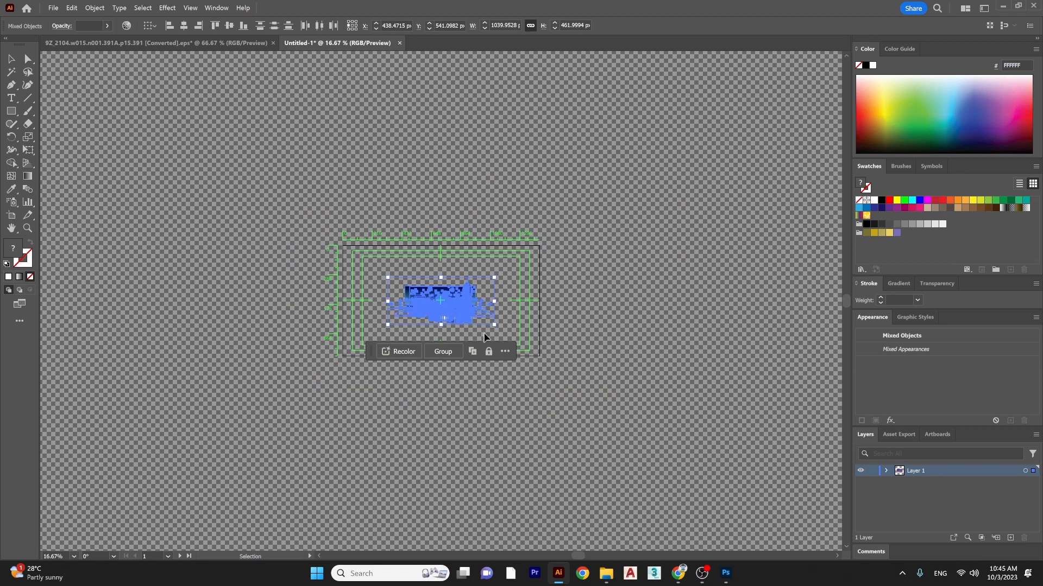
- Enlarge the pasted city artwork proportionally to about 2550 x 1133 px, place it below the artboard and deselect it
left_click_drag(494, 327, 470, 428)
left_click(582, 333)
left_click_drag(583, 333, 622, 253)
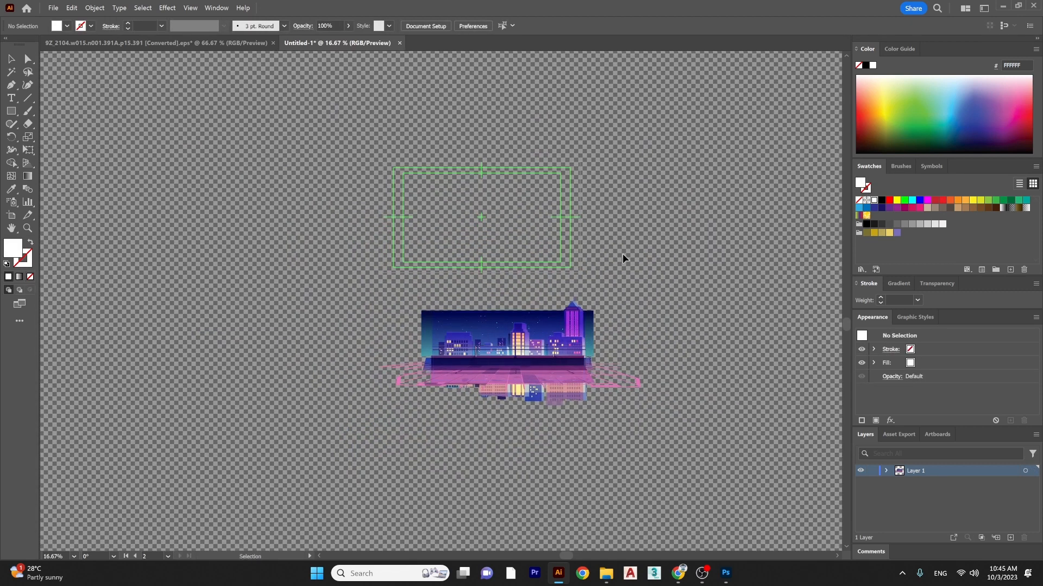
- Move the city artwork up over the artboard and enlarge it proportionally so the sky extends past both artboard sides
key("ctrl+plus")
key("ctrl+plus")
key("ctrl+minus")
key("ctrl+minus")
key("ctrl+minus")
left_click_drag(414, 256, 439, 222)
left_click_drag(551, 266, 596, 285)
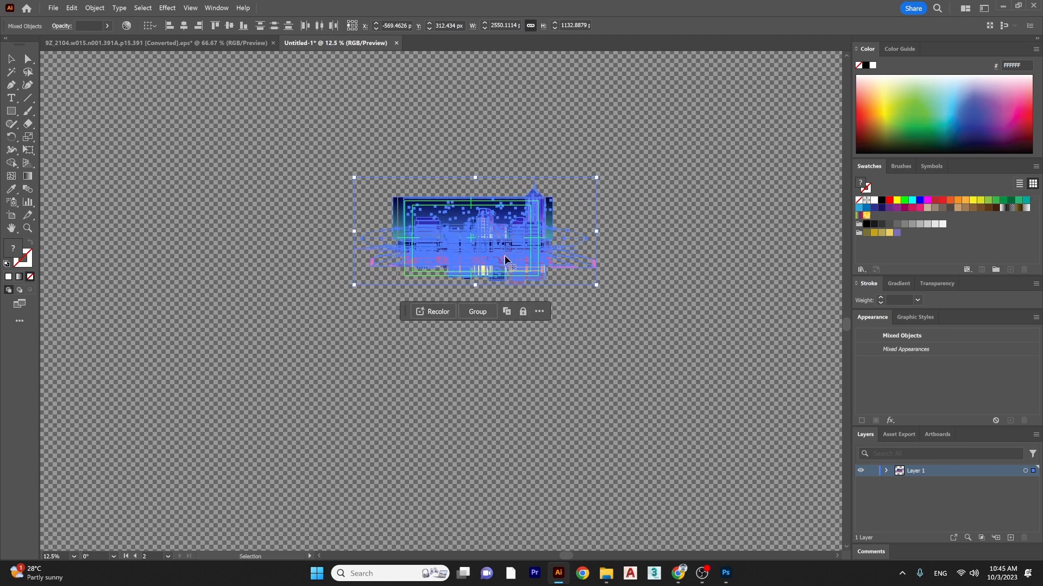
left_click(636, 329)
key("ctrl+plus")
key("ctrl+plus")
key("ctrl+plus")
key("ctrl+minus")
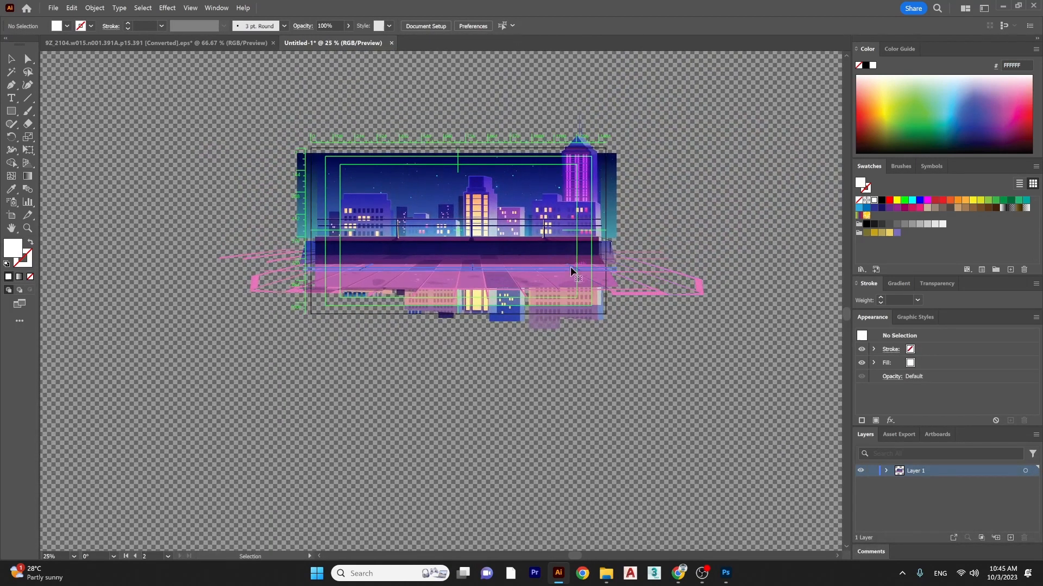
right_click(557, 270)
left_click(637, 196)
left_click(637, 197)
key("a")
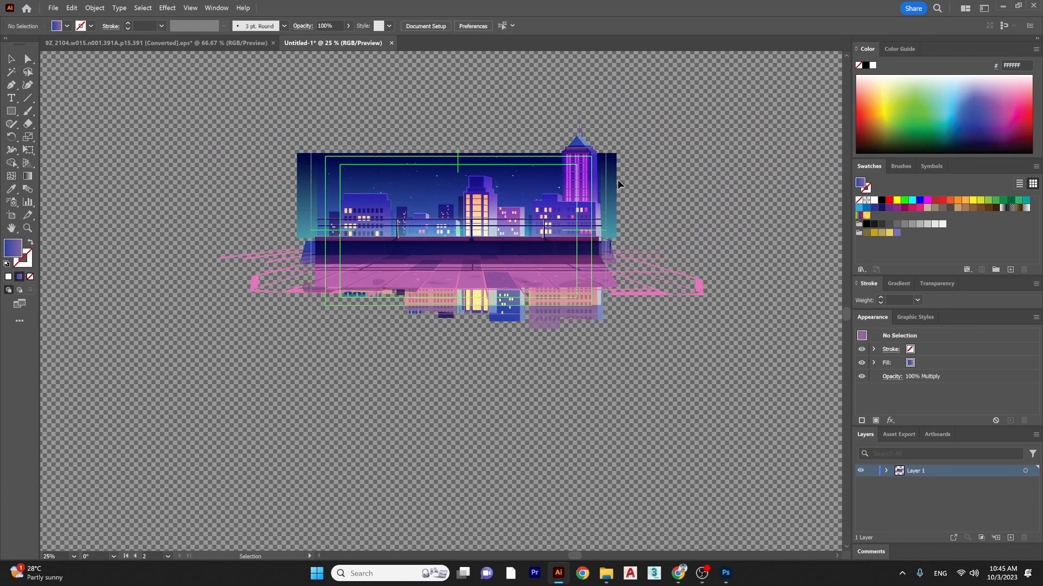
left_click_drag(615, 180, 690, 239)
key("ctrl+z")
left_click(702, 147)
key("v")
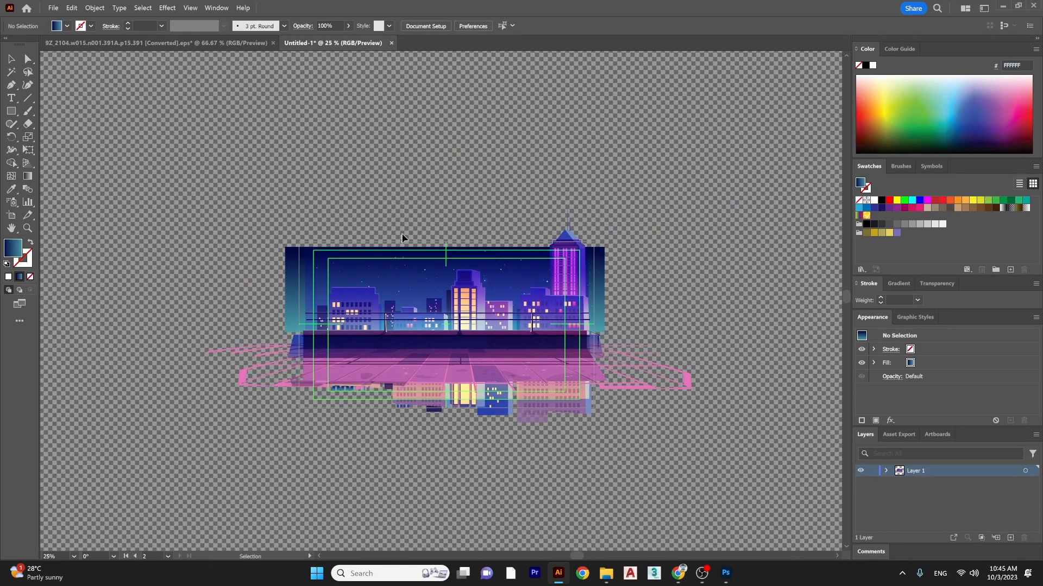
left_click_drag(521, 271, 521, 271)
left_click_drag(522, 271, 513, 173)
key("ctrl+z")
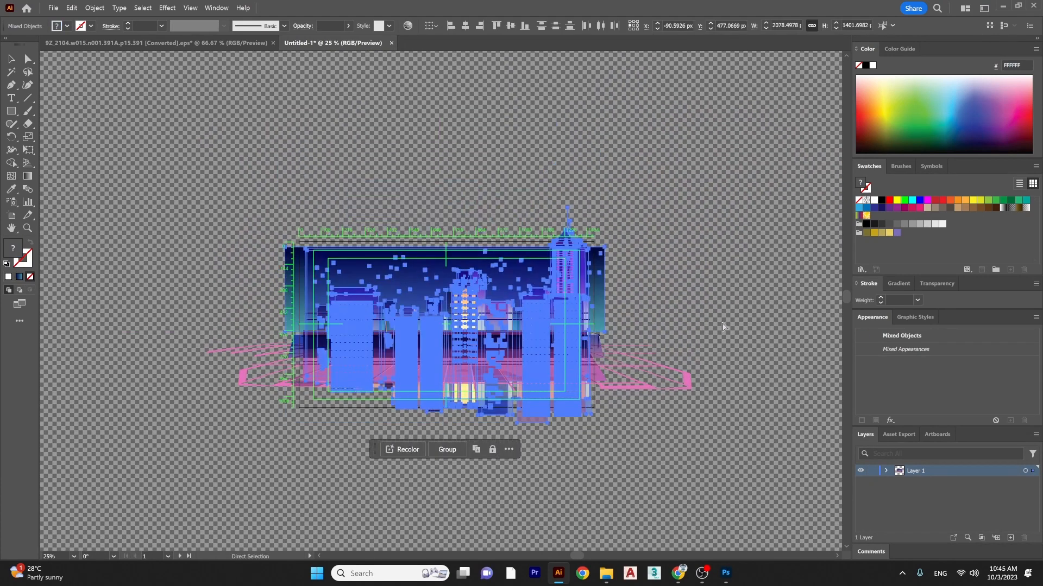
left_click(724, 327)
left_click_drag(584, 271, 618, 288)
key("ctrl+z")
left_click(683, 305)
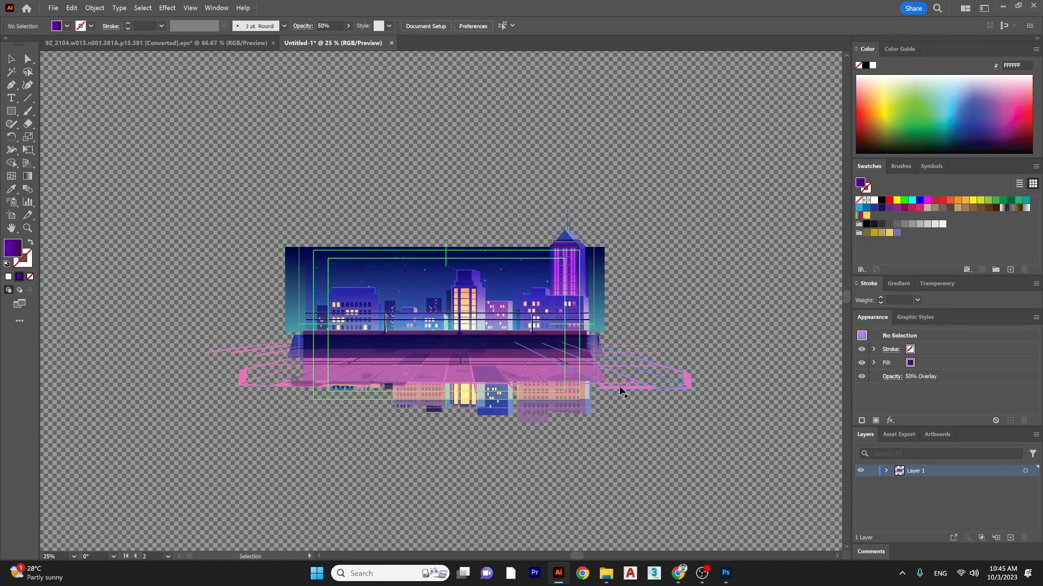
- Move the pink terrace floor with its railing down, clear of the buildings and below the artboard
left_click_drag(605, 387, 605, 525)
left_click(692, 401)
left_click_drag(692, 402, 700, 355)
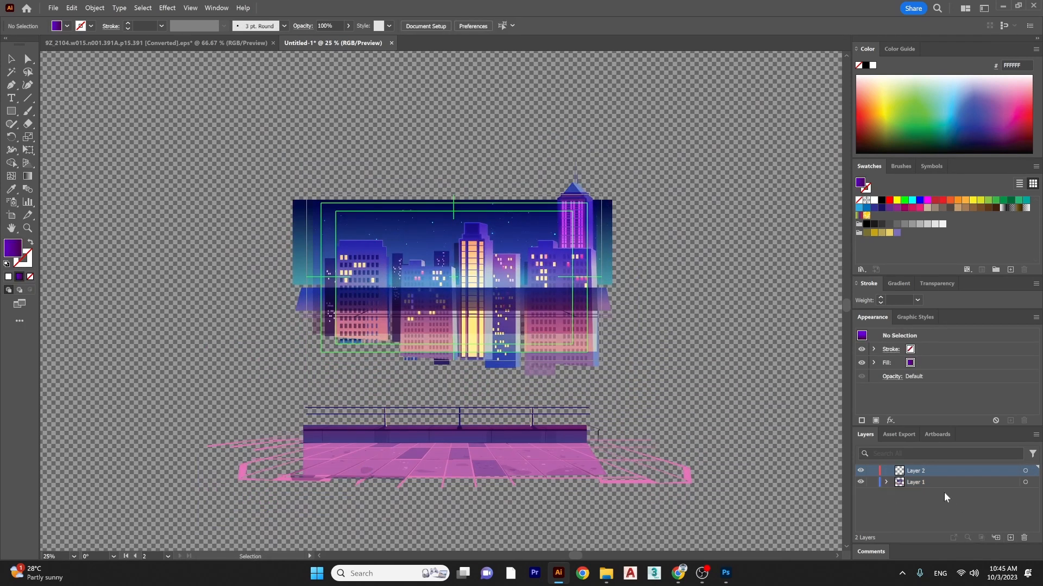
- Rename Layer 2 as front and add two more layers between it and Layer 1
left_click(920, 478)
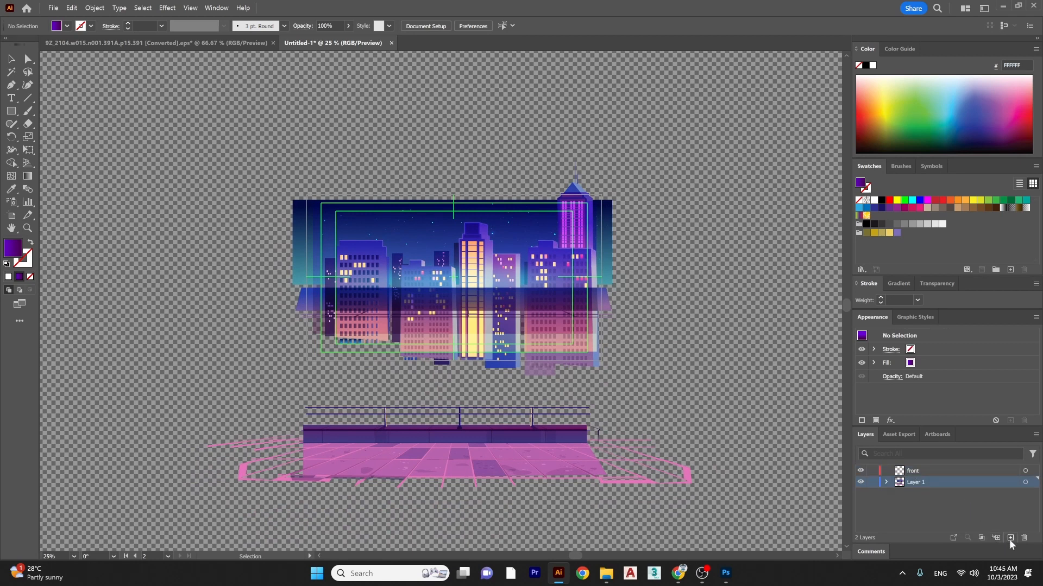
double_click(1009, 538)
- Rename the lower of the two new layers as mid and move it directly below the front layer
left_click(922, 495)
double_click(921, 494)
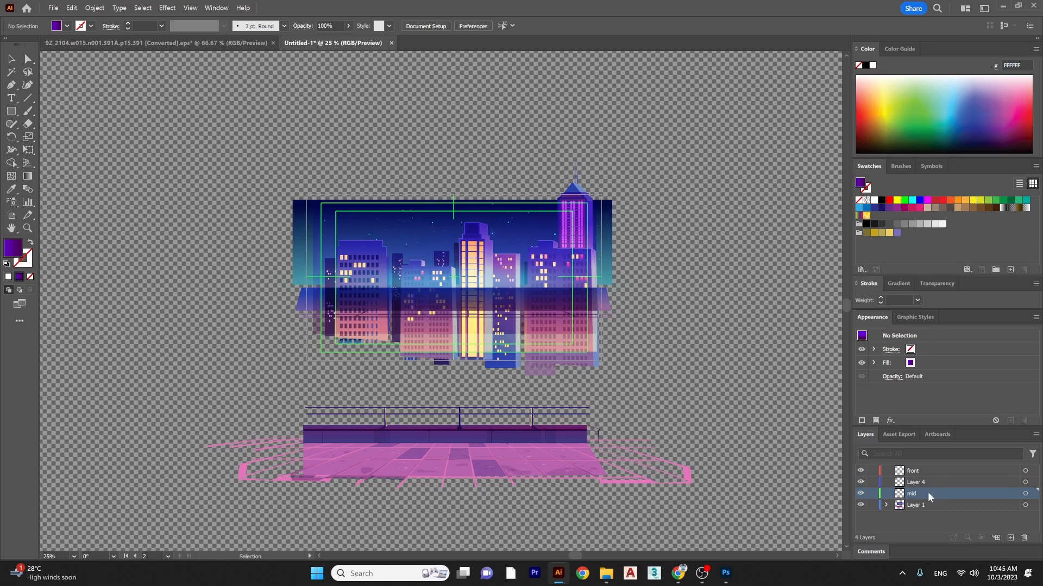
type("mid")
key("Return")
left_click_drag(916, 478, 917, 476)
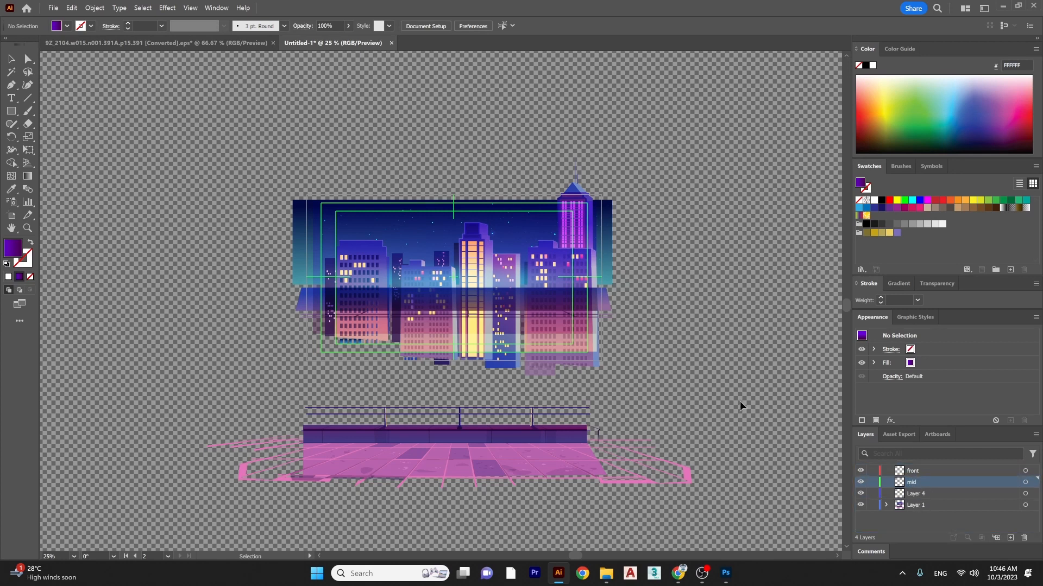
left_click_drag(569, 322, 589, 386)
key("ctrl+z")
key("v")
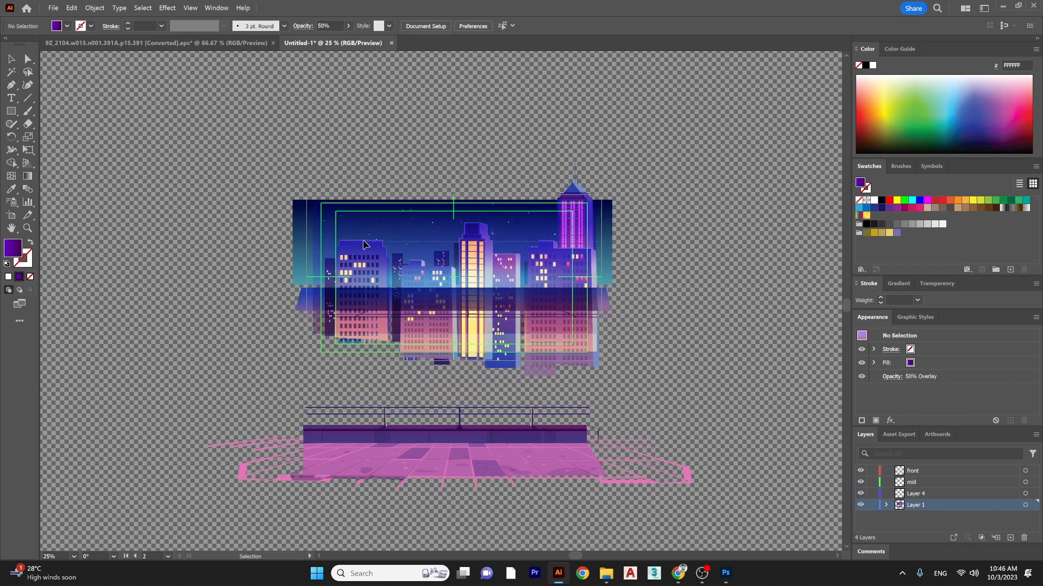
left_click(380, 234)
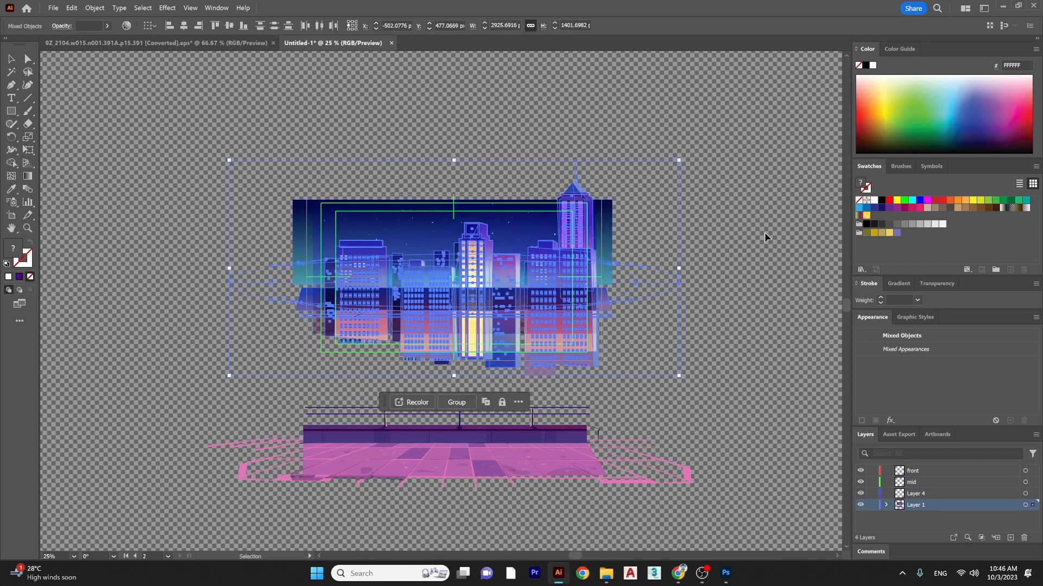
left_click_drag(433, 227, 538, 82)
key("ctrl+z")
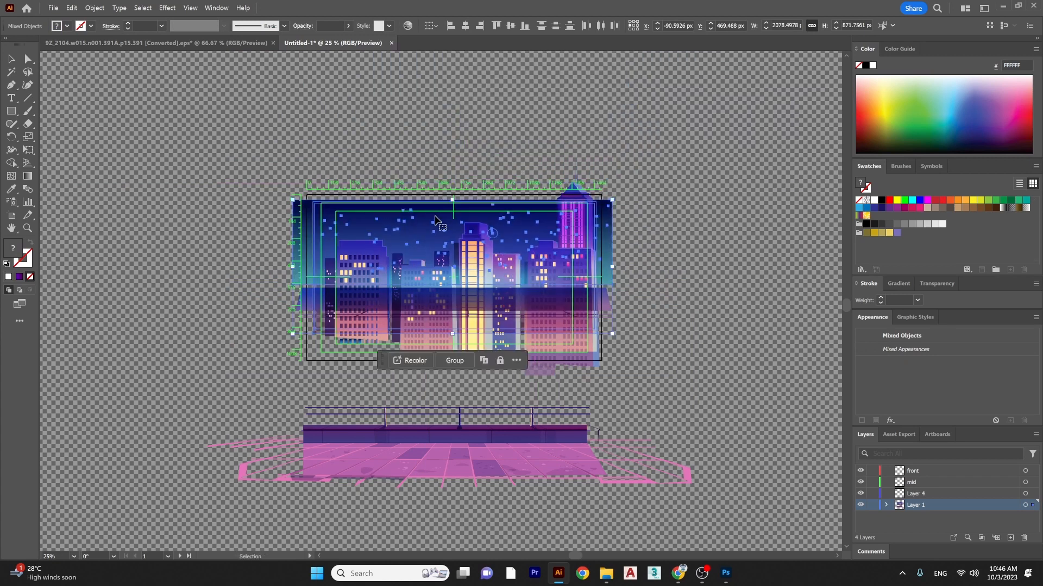
- Separate the starry sky and the purple overlay from the buildings, placing the sky above the artboard and the overlay beside it
left_click_drag(435, 220, 435, 120)
left_click_drag(408, 153, 728, 284)
left_click(371, 97)
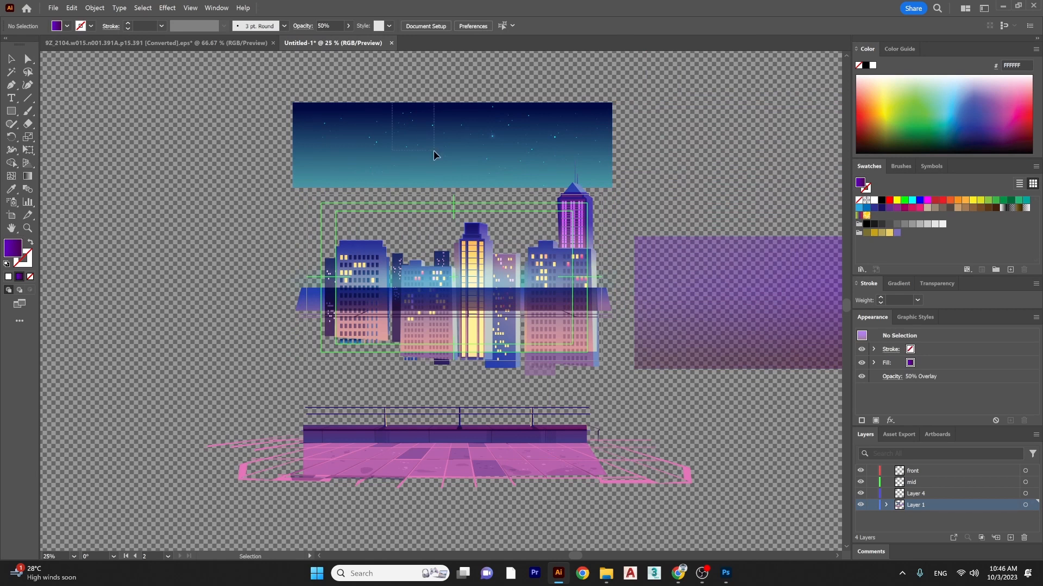
left_click_drag(433, 151, 434, 151)
left_click_drag(432, 146, 225, 115)
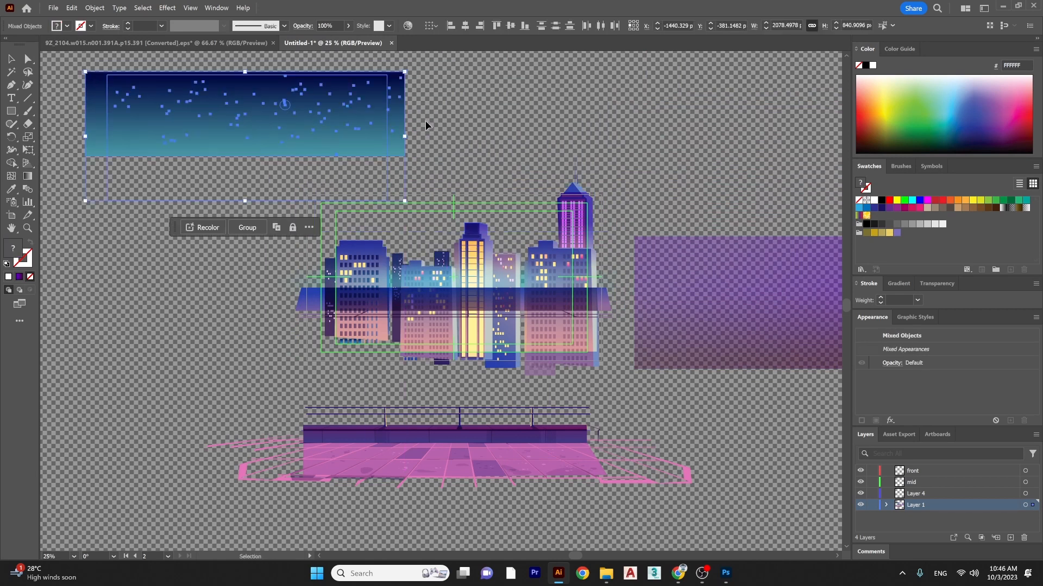
left_click(553, 119)
- Move the purple overlay back over the lower part of the buildings and shift the sky clear above the skyline
left_click_drag(660, 266, 358, 316)
left_click(665, 321)
left_click_drag(239, 200, 559, 180)
- Group all the buildings together with the purple overlay
key("a")
left_click_drag(258, 218, 671, 376)
key("ctrl+g")
left_click(717, 361, "ctrl")
left_click(577, 338, "ctrl")
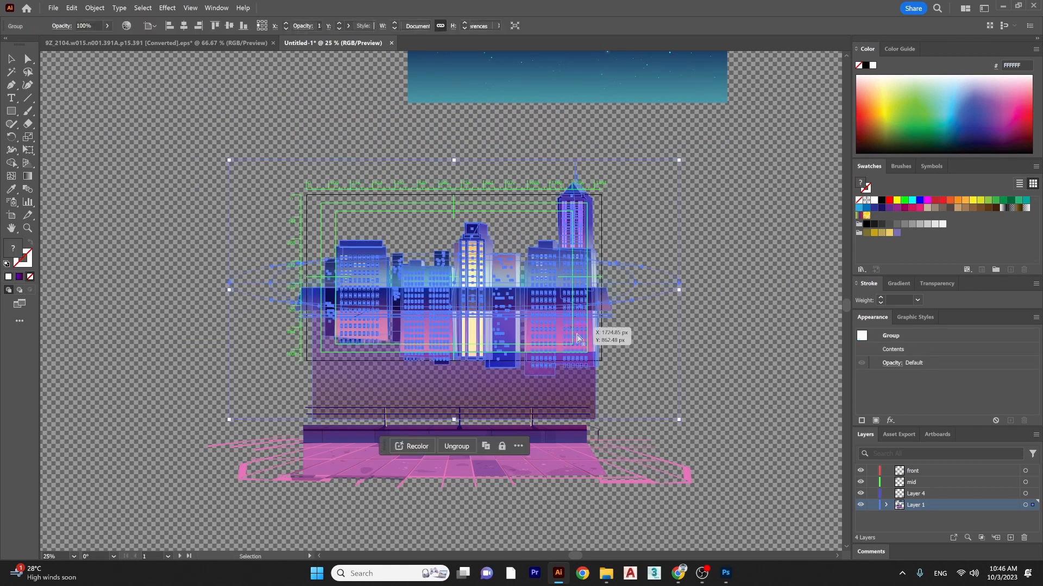
- Transfer the building group from Layer 1 to the mid layer and deselect it
key("ctrl+x")
left_click(901, 482)
key("ctrl+v")
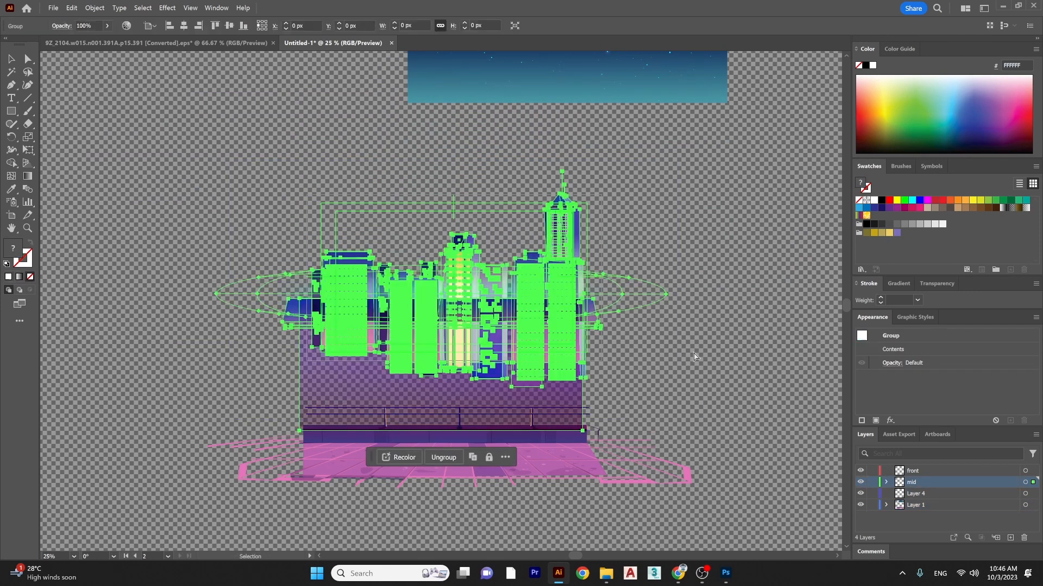
key("v")
left_click(642, 304)
- Cut the grouped starry sky artwork out of Layer 1
left_click(621, 92, "ctrl")
left_click(715, 195, "ctrl")
left_click_drag(675, 71, 673, 130)
key("ctrl+x")
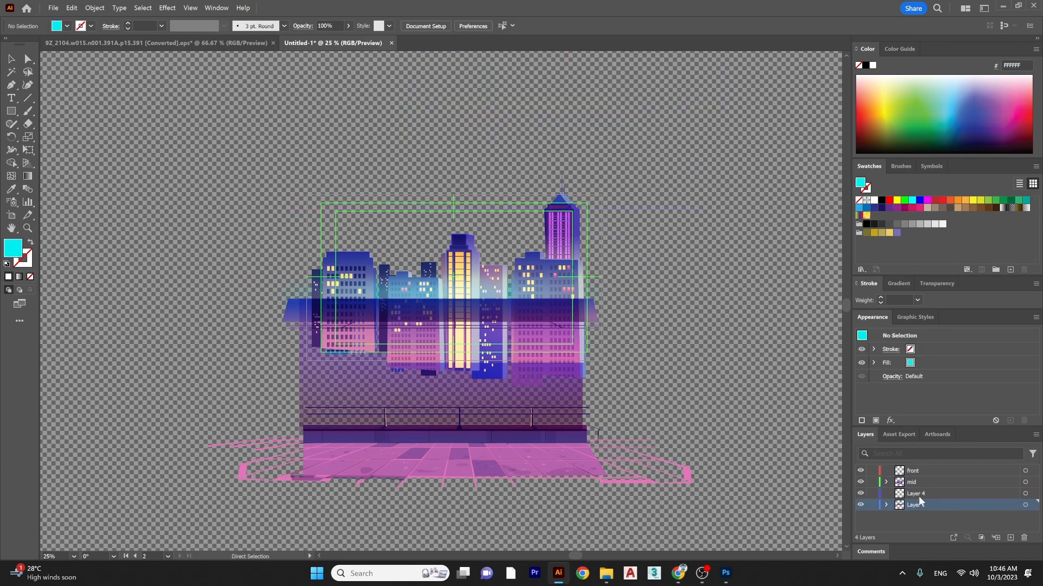
- Rename Layer 4 as background
double_click(918, 495)
type("b")
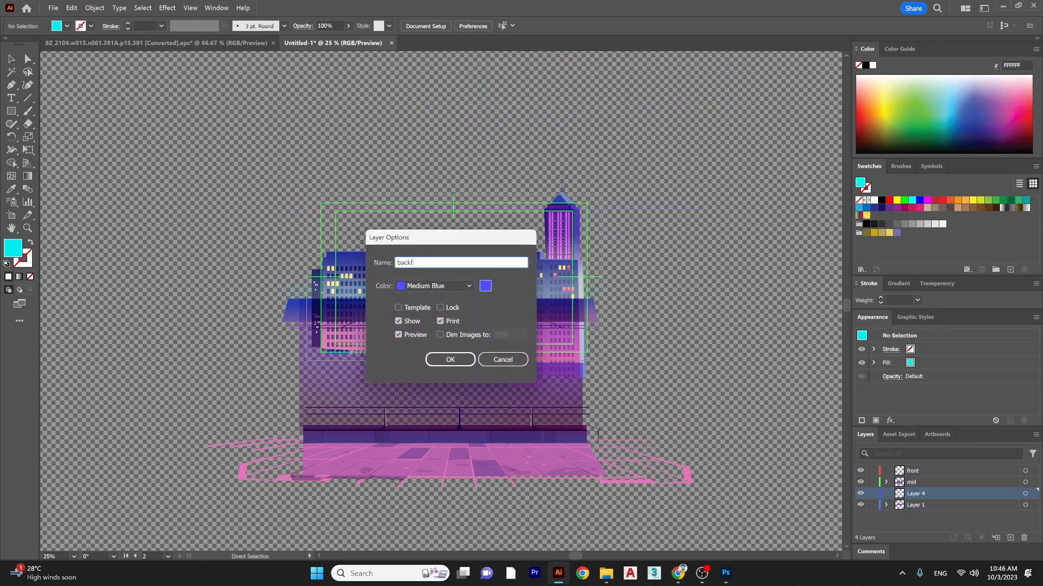
type("ackground")
key("Return")
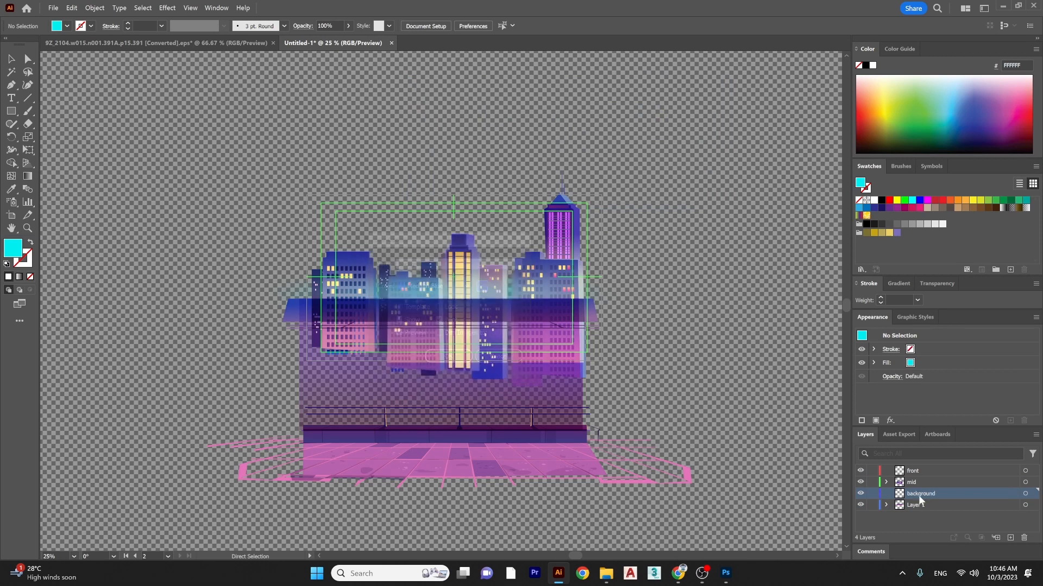
- Paste the sky into the background layer and move it behind the buildings over the upper part of the artboard
key("ctrl+v")
left_click_drag(509, 254, 510, 205)
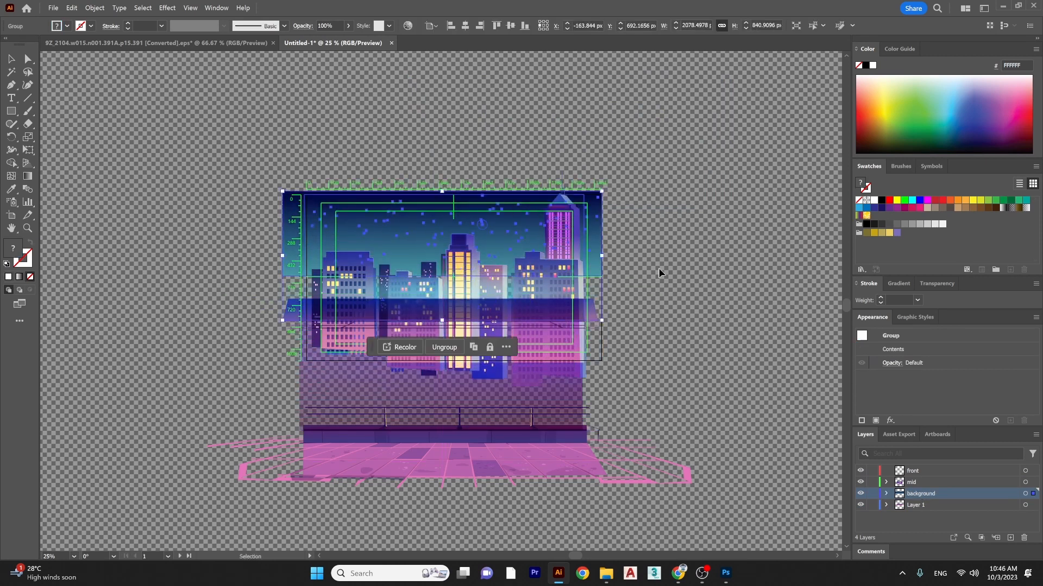
left_click(672, 279)
- Shift the building group slightly over the sky and move the terrace group up against the base of the buildings
left_click(547, 448)
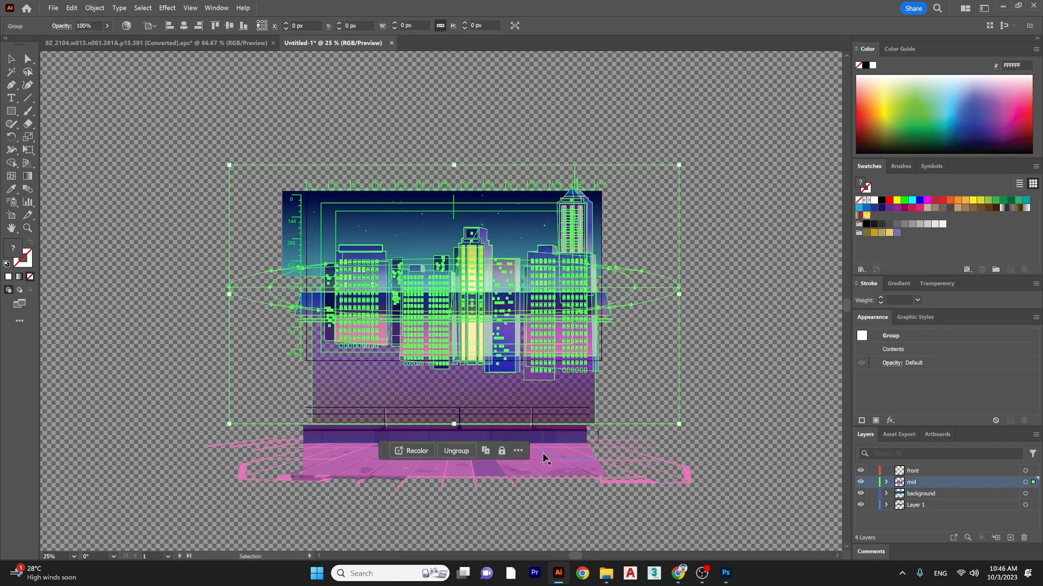
left_click_drag(547, 449, 550, 398)
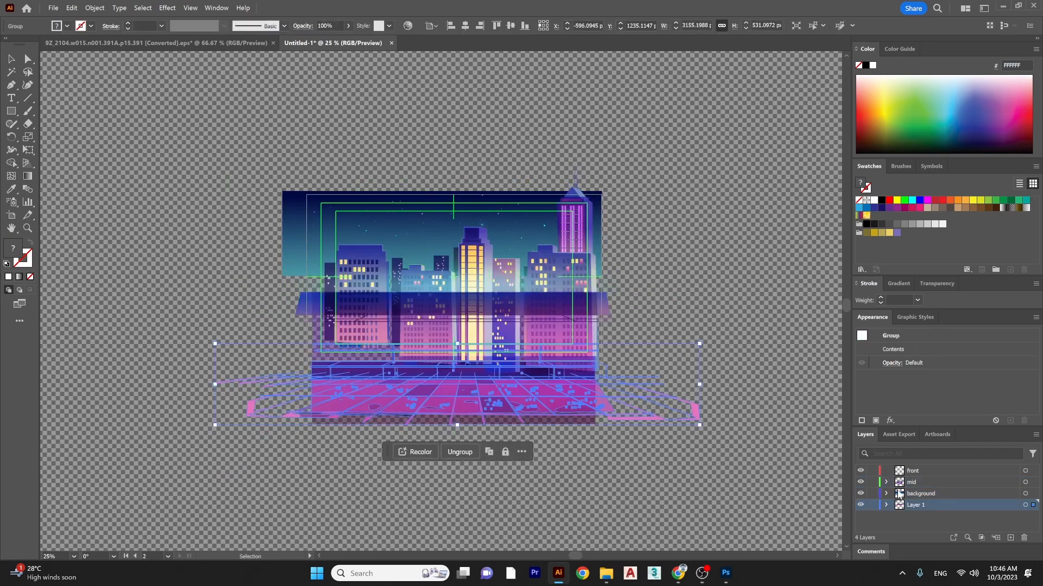
left_click(732, 511)
left_click(584, 401)
left_click(705, 425)
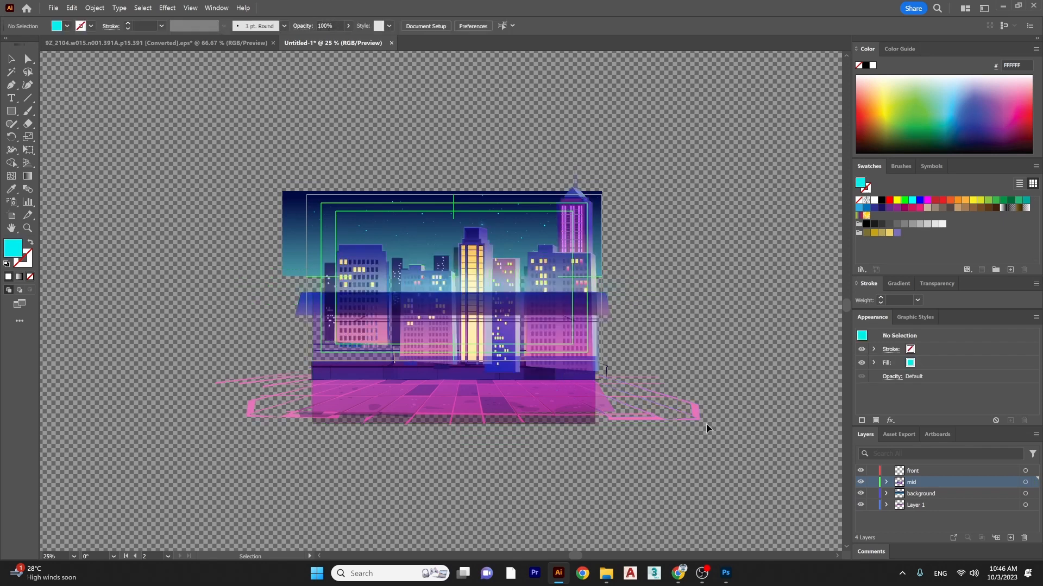
- Transfer the terrace group from Layer 1 to the front layer and place it across the lower part of the artboard
left_click_drag(692, 417, 692, 435)
key("ctrl+x")
left_click(912, 471)
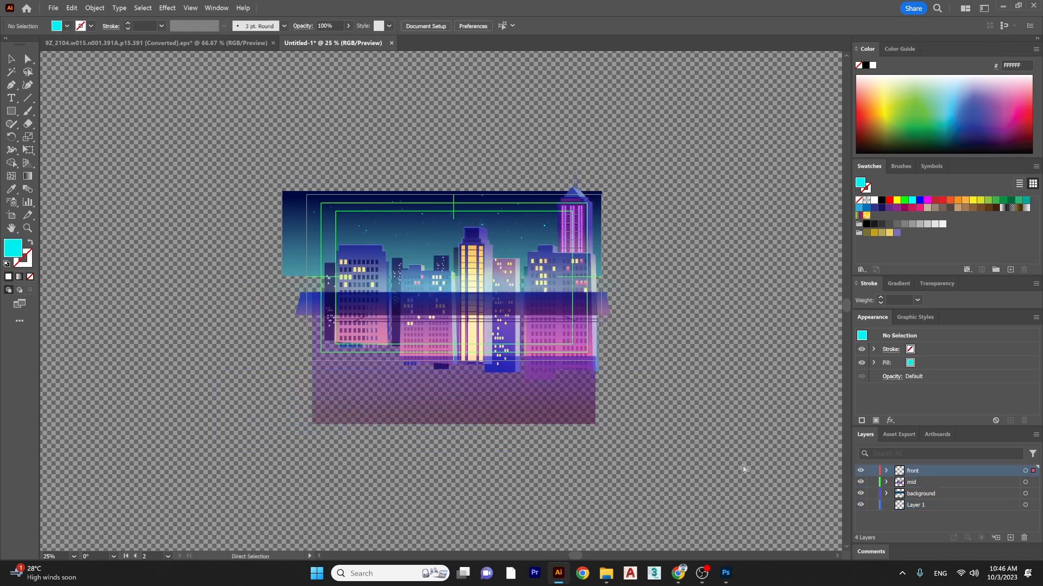
key("ctrl+v")
left_click_drag(571, 318, 581, 343)
- Move the building group down slightly so its lower part sits further behind the terrace
left_click(369, 251)
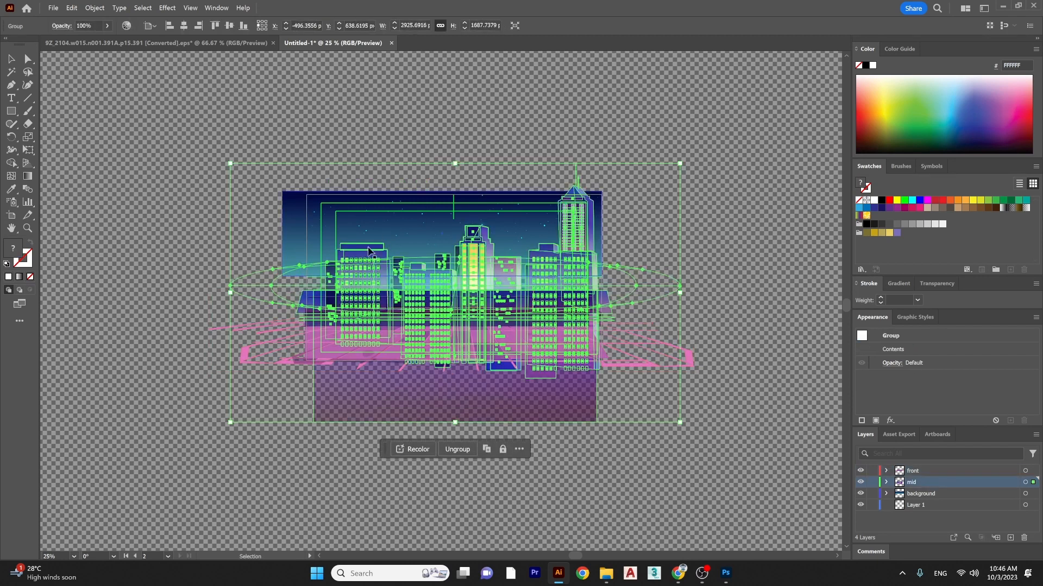
left_click(625, 222)
left_click_drag(579, 241, 576, 262)
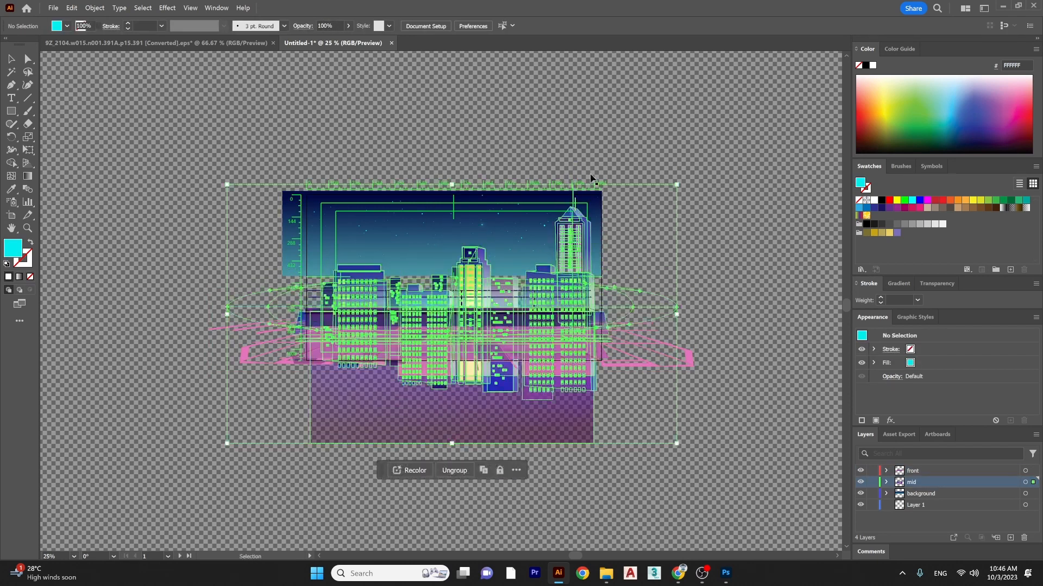
- Open city background screen.ai from the banner-with-terrace-rooftop-with-city-view-night folder in File Explorer and maximize the Illustrator window
mouse_move(606, 576)
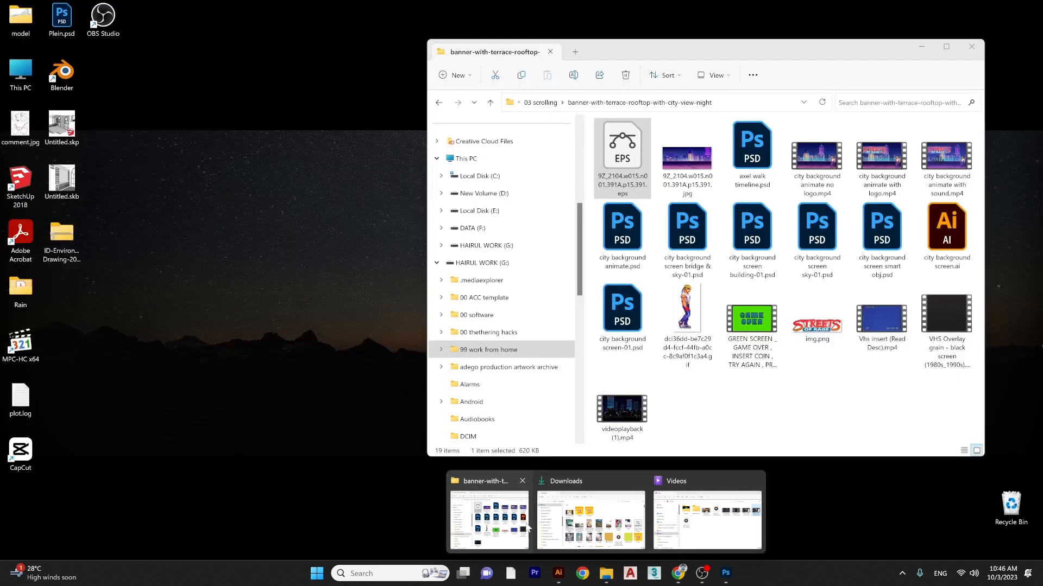
left_click(491, 511)
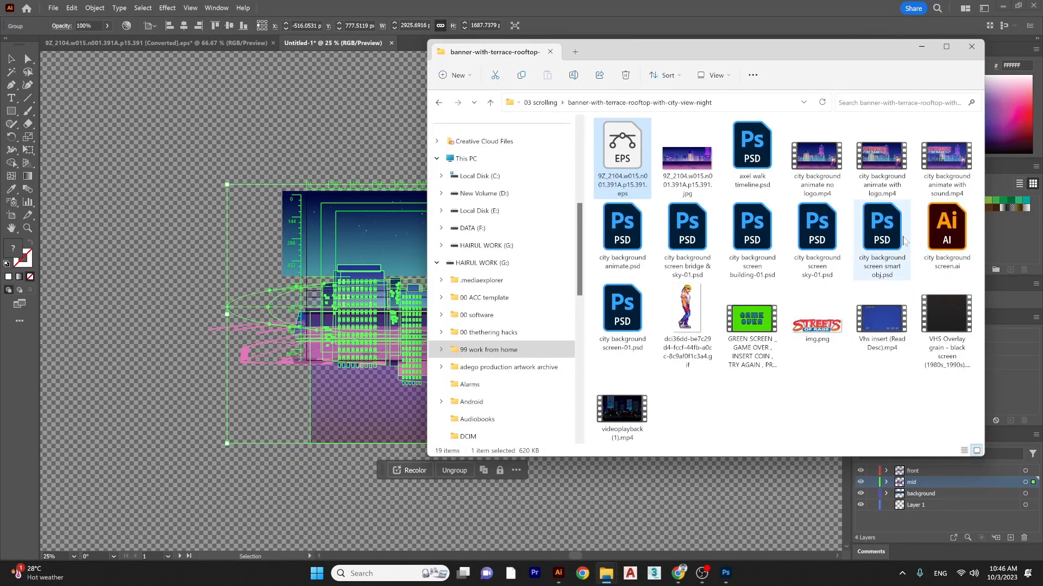
double_click(950, 234)
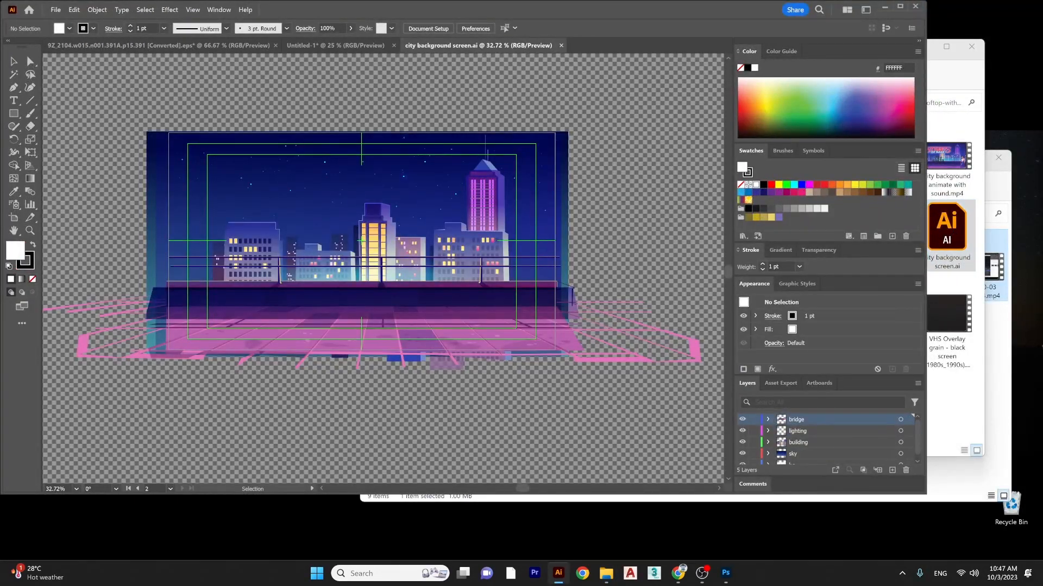
left_click(901, 6)
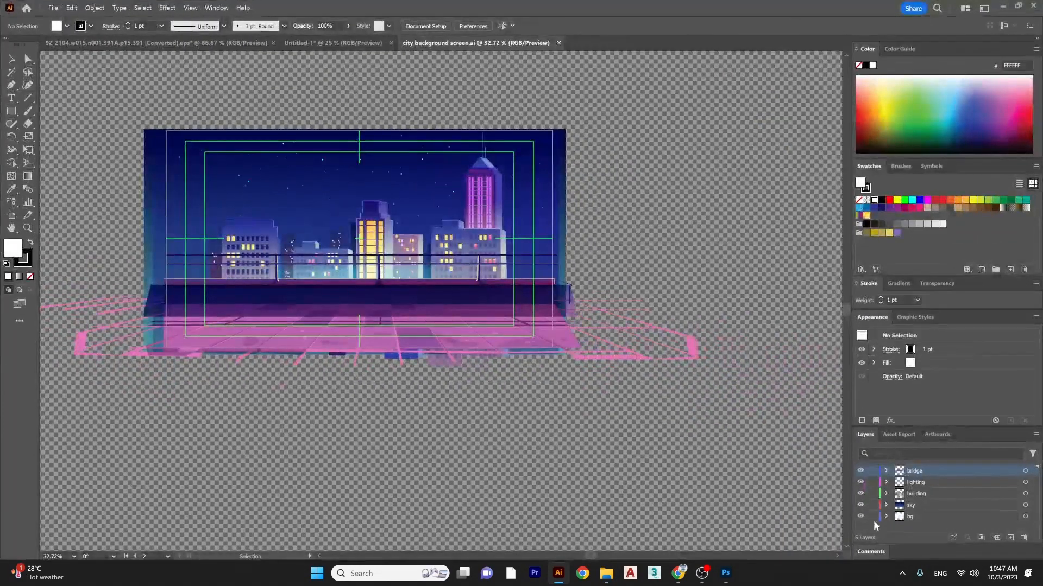
- Examine the artwork on the bridge, lighting, building, sky and bg layers by toggling their visibility, leaving only bg shown
left_click(861, 472)
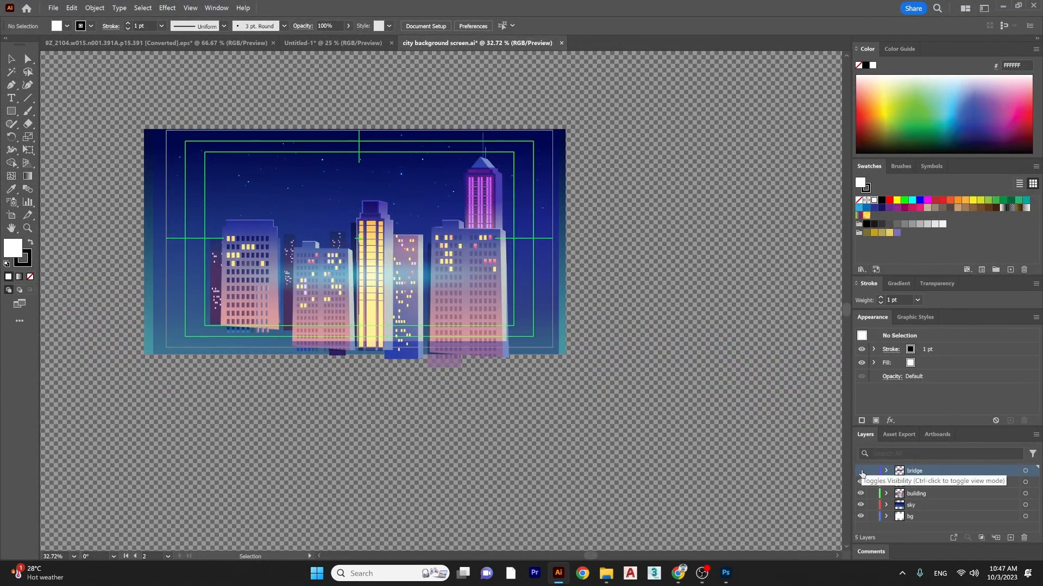
left_click(861, 471)
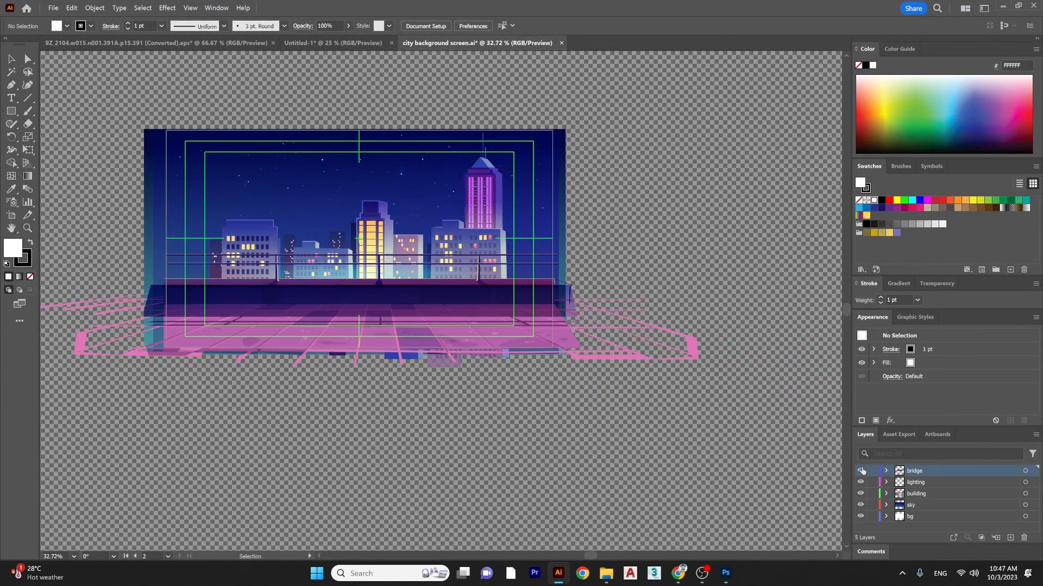
left_click(862, 471)
left_click(861, 482)
left_click(863, 494)
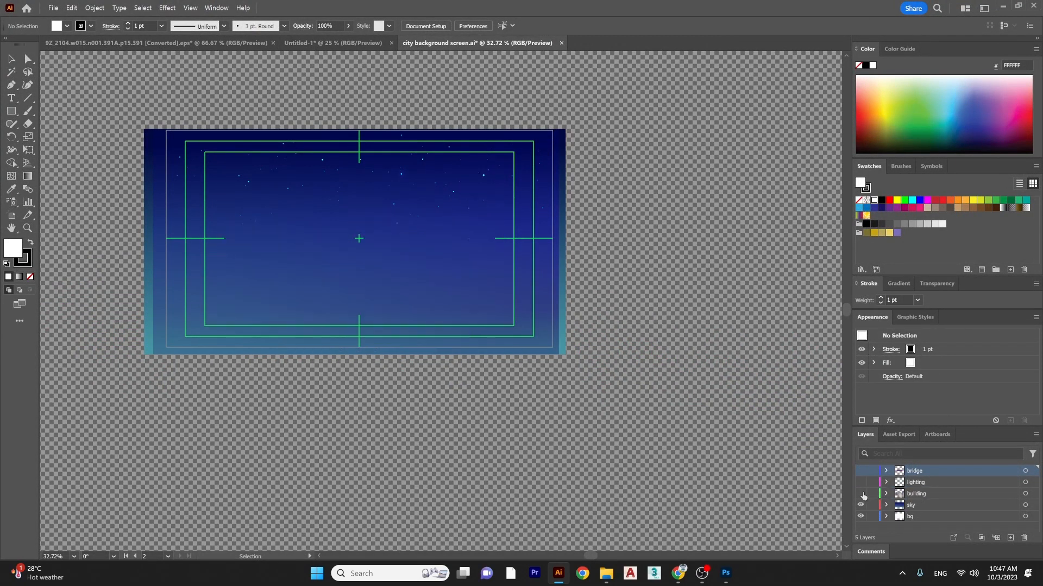
left_click(861, 493)
left_click(861, 505)
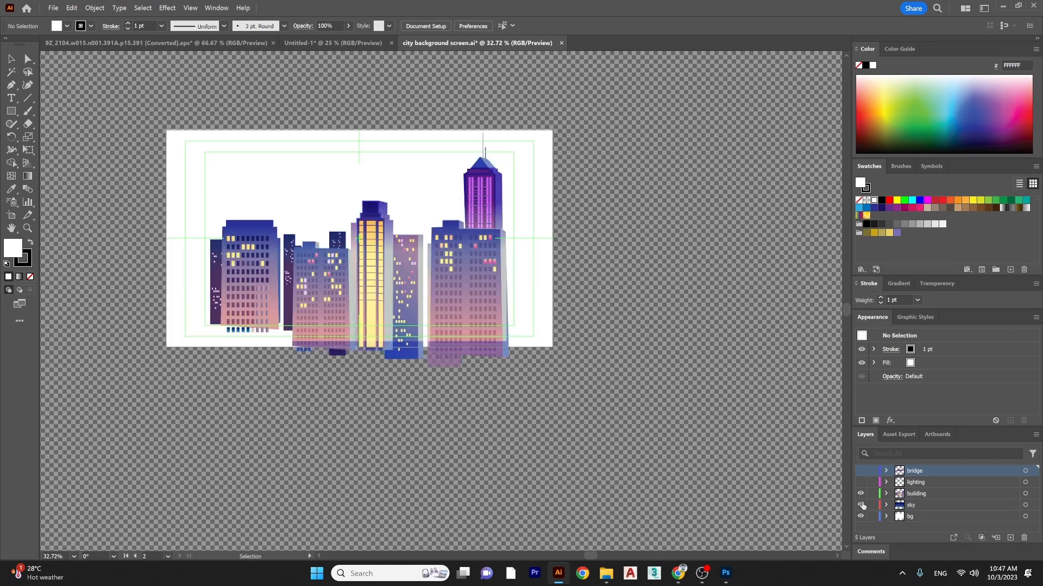
left_click(861, 505)
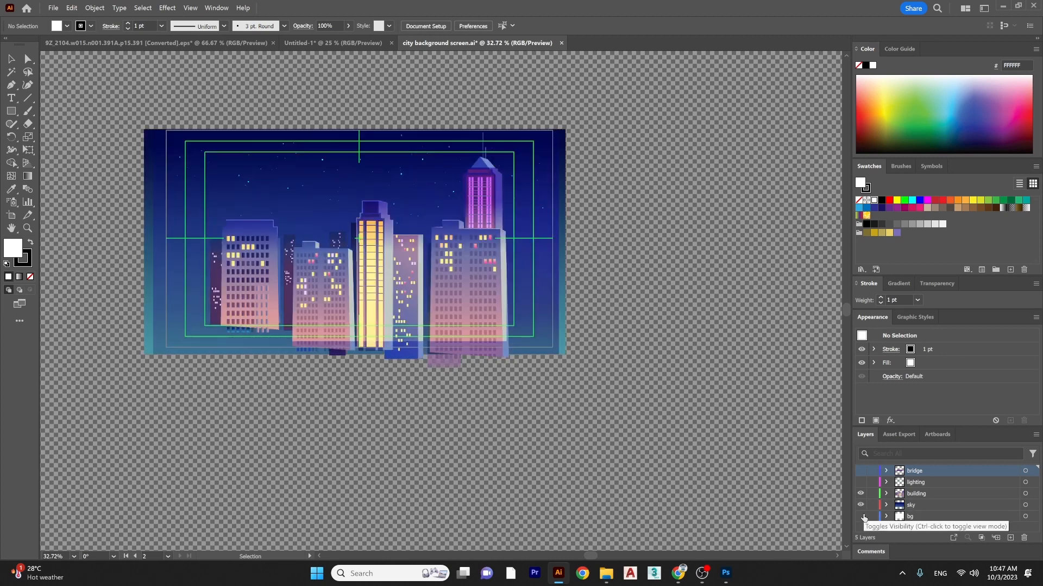
left_click_drag(862, 493, 864, 517)
left_click(860, 516)
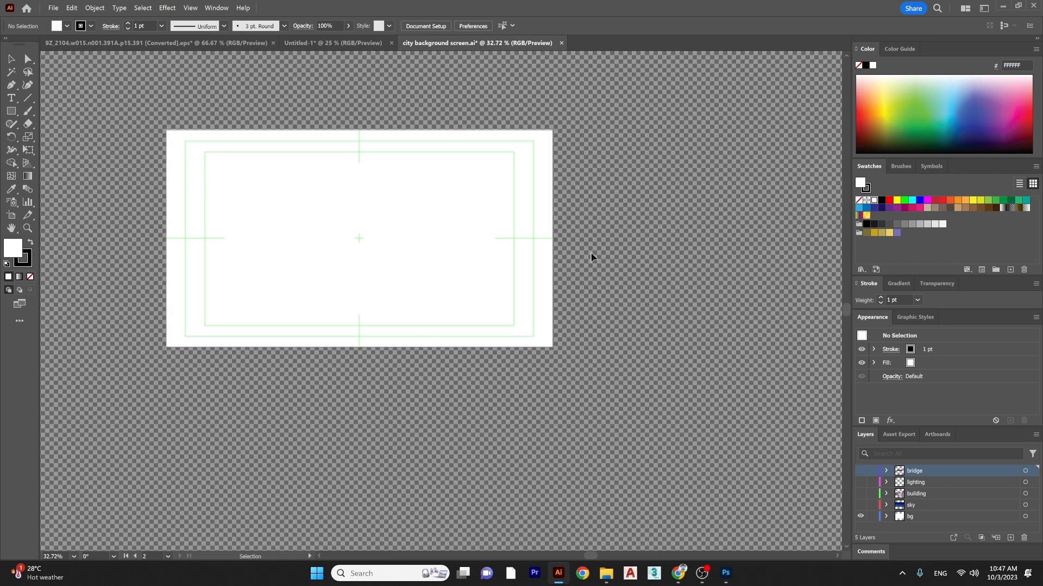
- Move the white 1920 x 1080 px rectangle on the bg layer down below the artboard
left_click_drag(411, 274, 413, 455)
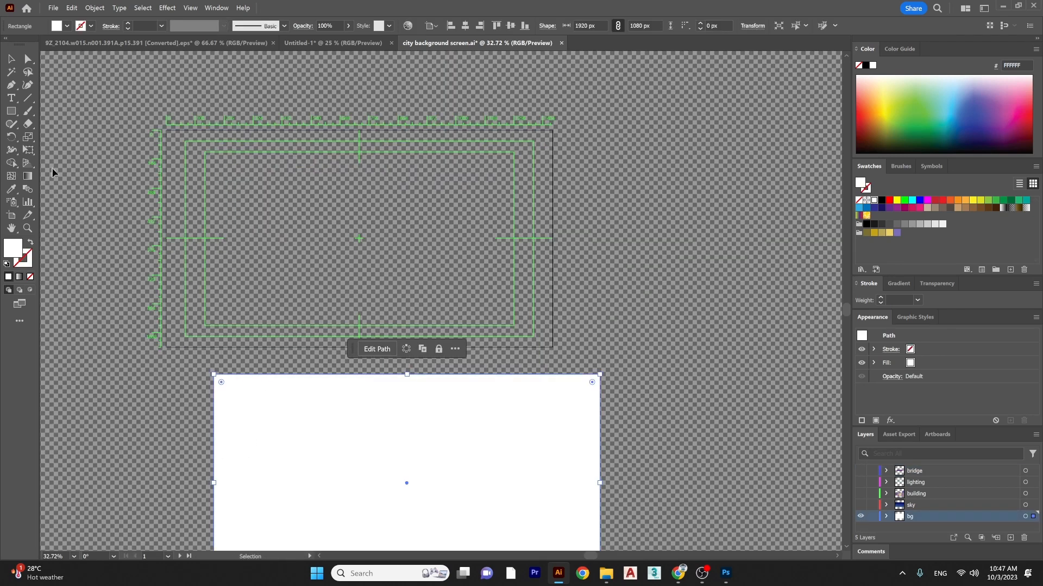
- Draw a white 1920 x 1080 px rectangle on the bg layer covering the whole artboard
left_click(13, 112)
left_click_drag(166, 130, 547, 345)
left_click_drag(552, 345, 553, 346)
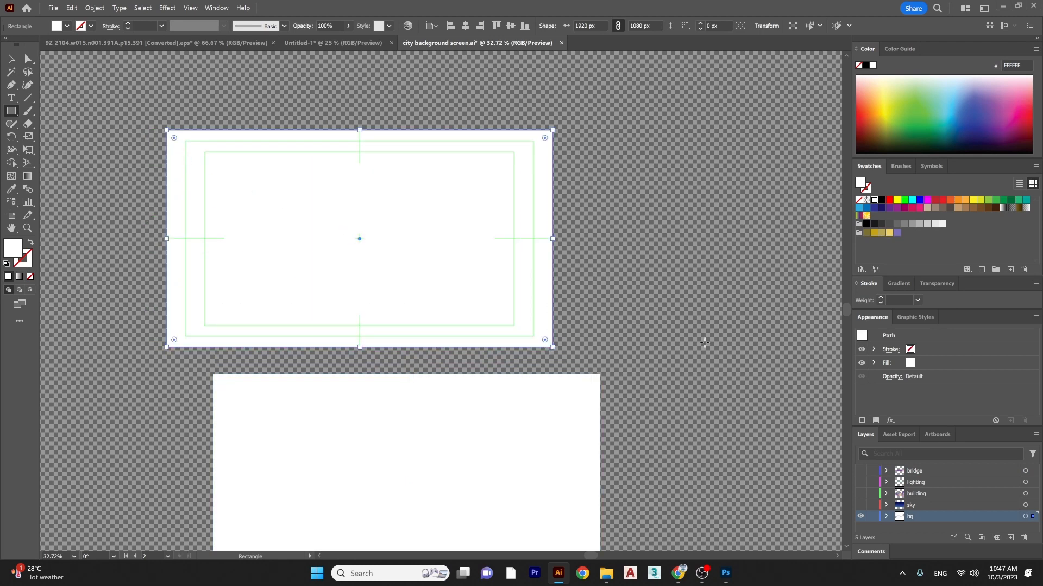
- Undo the new rectangle, the move of the bg rectangle and the layer visibility changes, bringing back all five layers
key("ctrl+z")
key("ctrl+z")
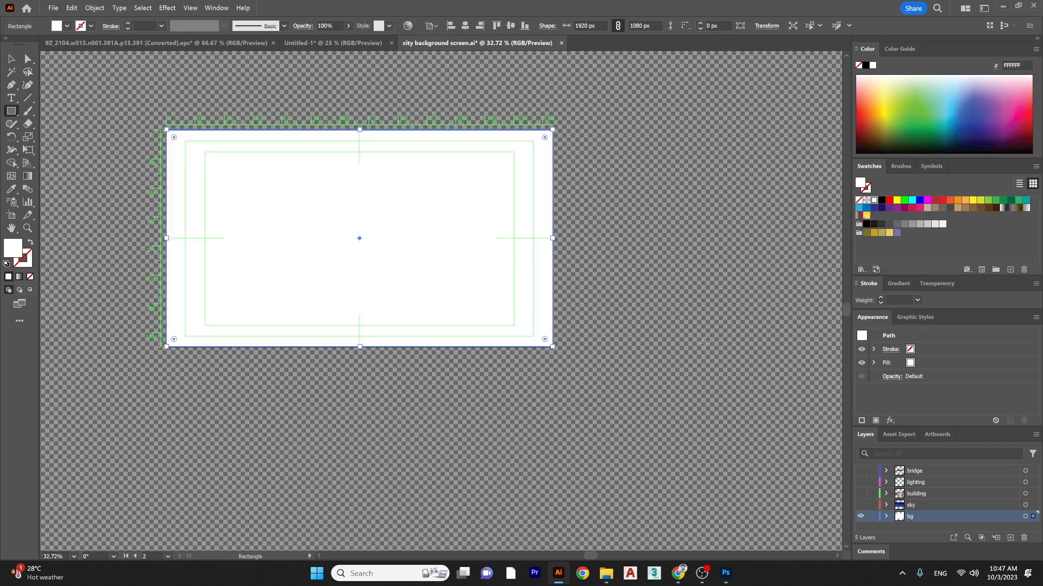
left_click(704, 343)
left_click(288, 154)
key("ctrl+z")
key("ctrl+z")
key("ctrl+z")
key("ctrl+z")
key("ctrl+z")
key("ctrl+z")
key("ctrl+z")
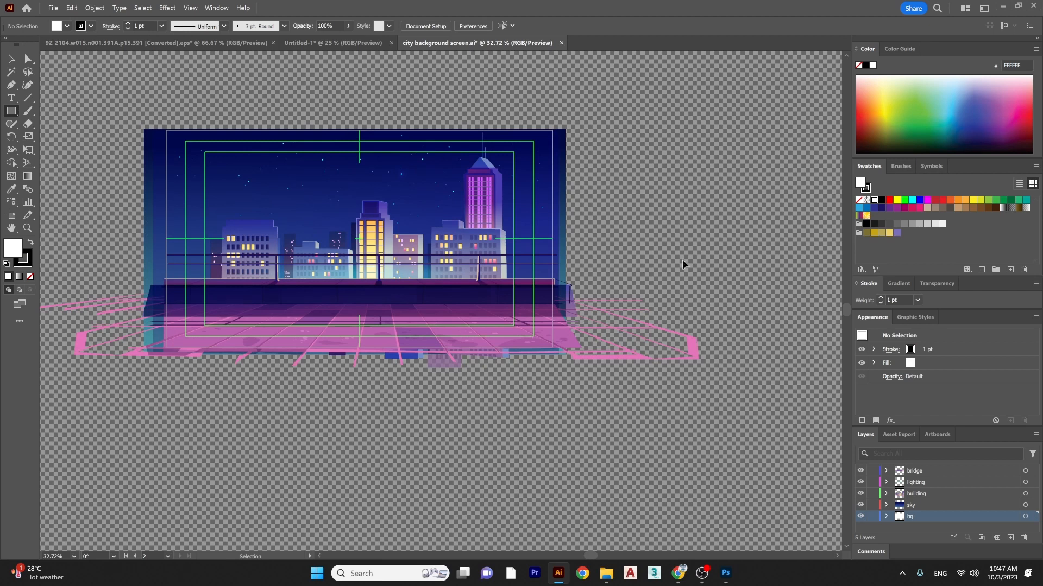
key("v")
scroll(627, 182, "left", 3)
scroll(628, 182, "up", 1)
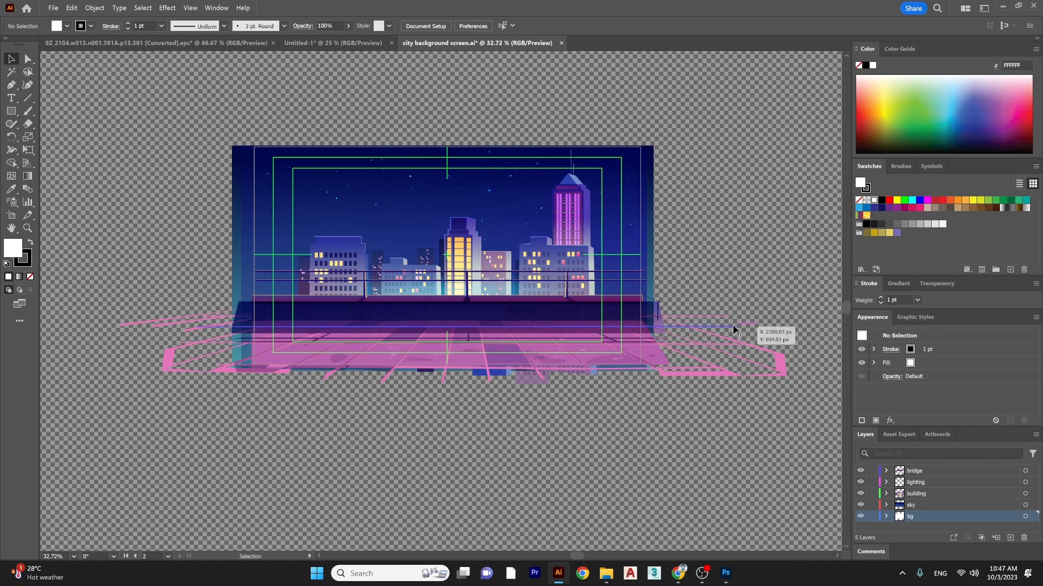
left_click(247, 239)
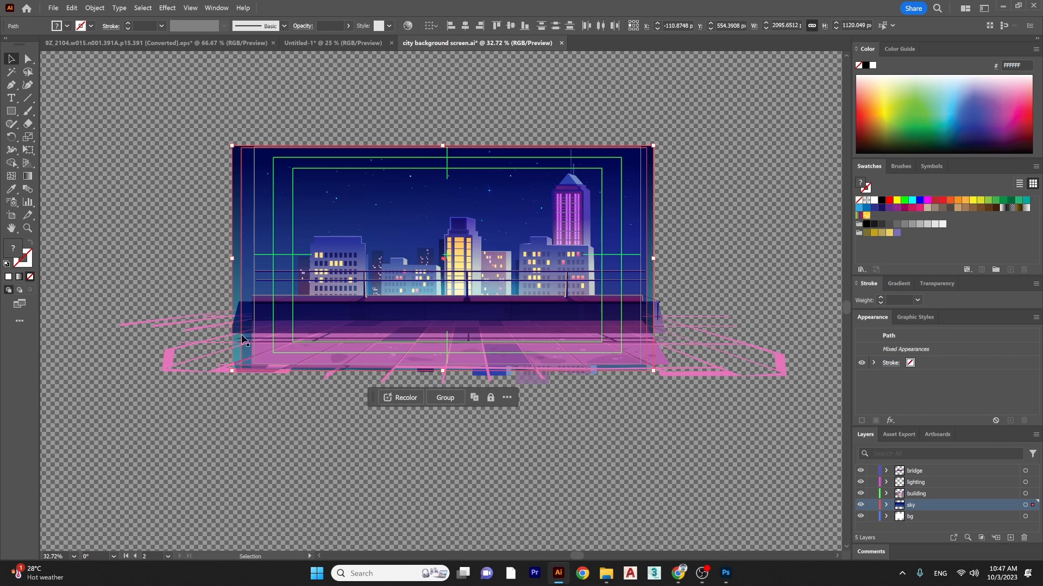
left_click(250, 428)
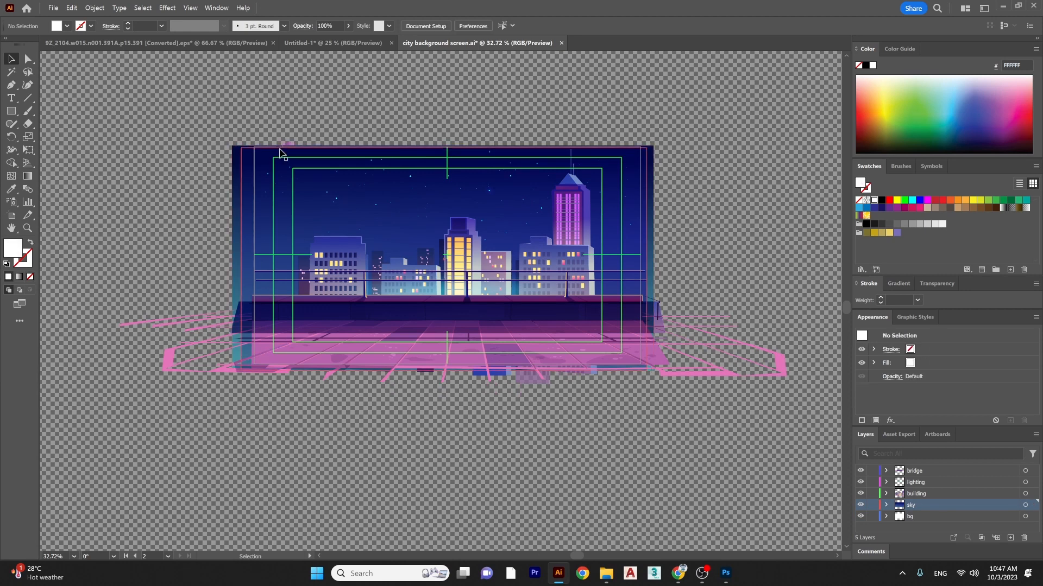
left_click(61, 8)
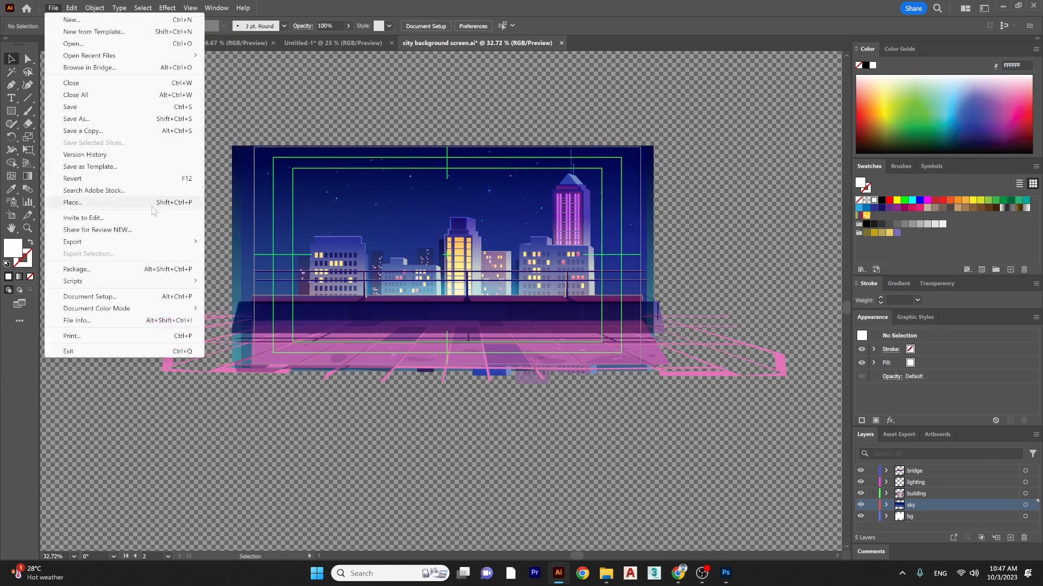
mouse_move(160, 246)
left_click(255, 256)
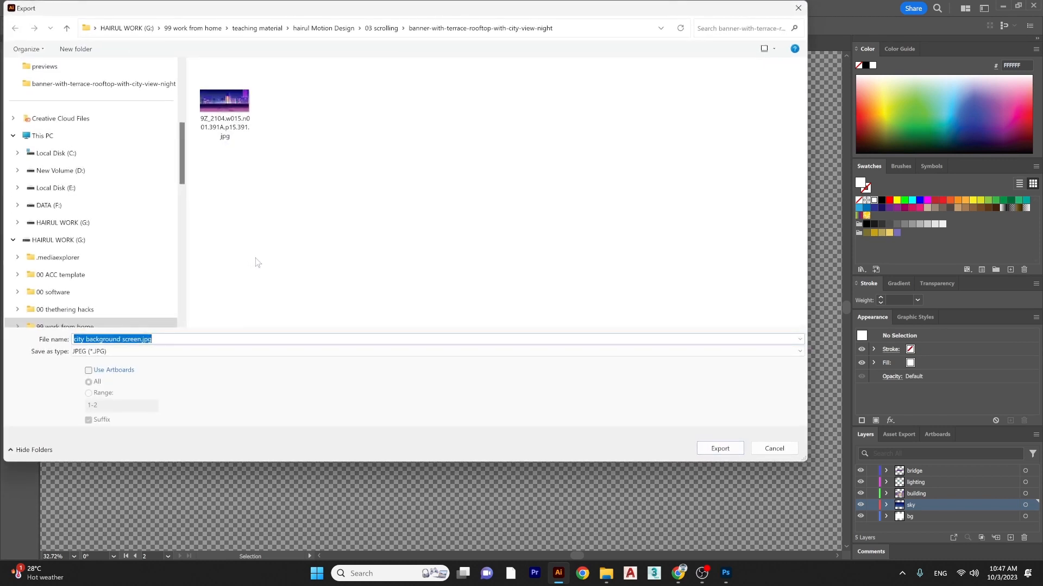
left_click(207, 352)
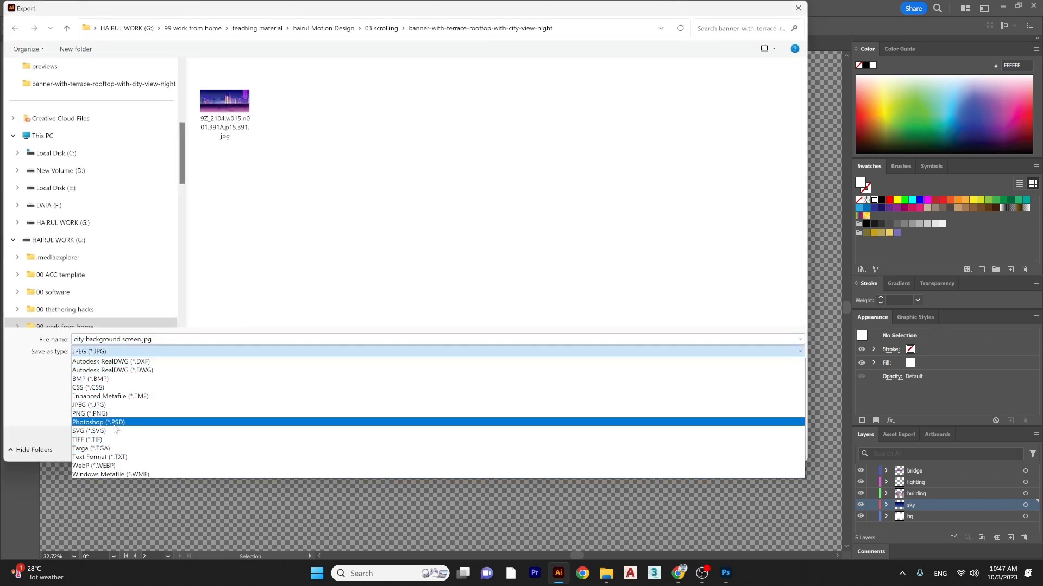
left_click(154, 423)
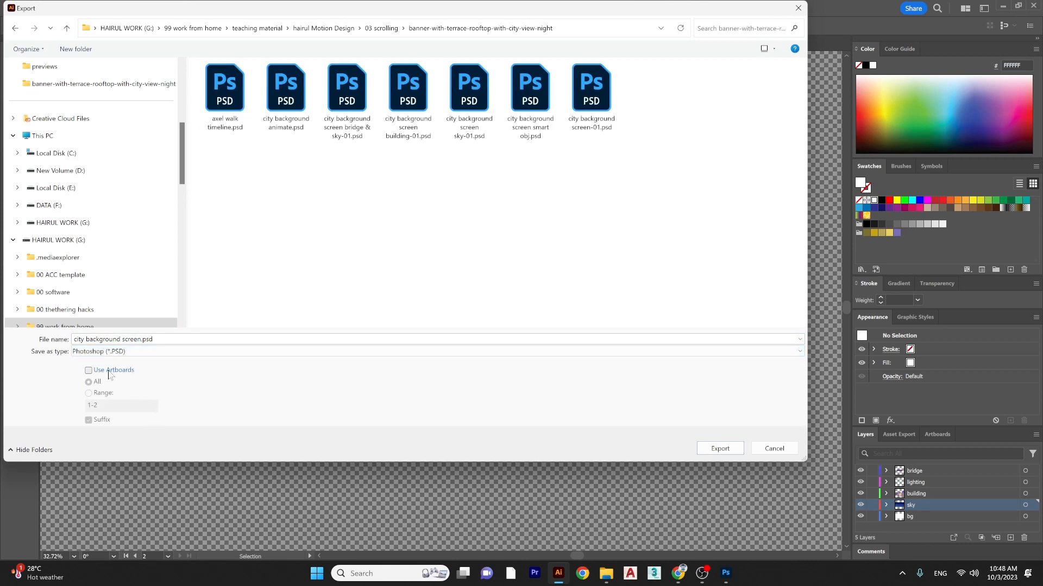
left_click(781, 450)
- Examine how the small city artboard sits inside the much larger Artboard 2
key("ctrl+minus")
key("ctrl+minus")
key("ctrl+minus")
key("ctrl+minus")
key("ctrl+minus")
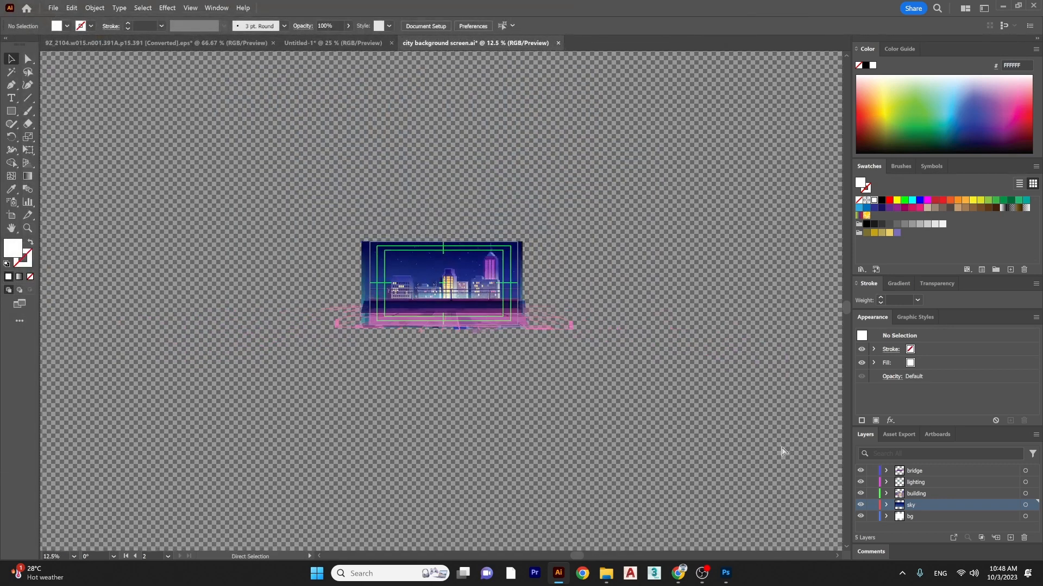
key("ctrl+minus")
key("ctrl+plus")
key("ctrl+plus")
key("ctrl+plus")
key("ctrl+plus")
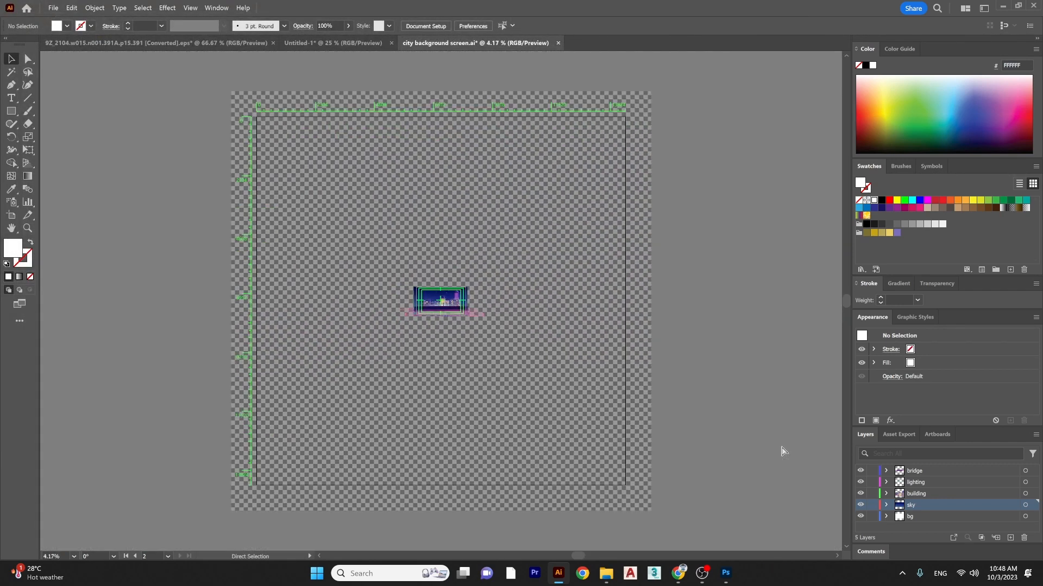
key("ctrl+minus")
left_click(11, 216)
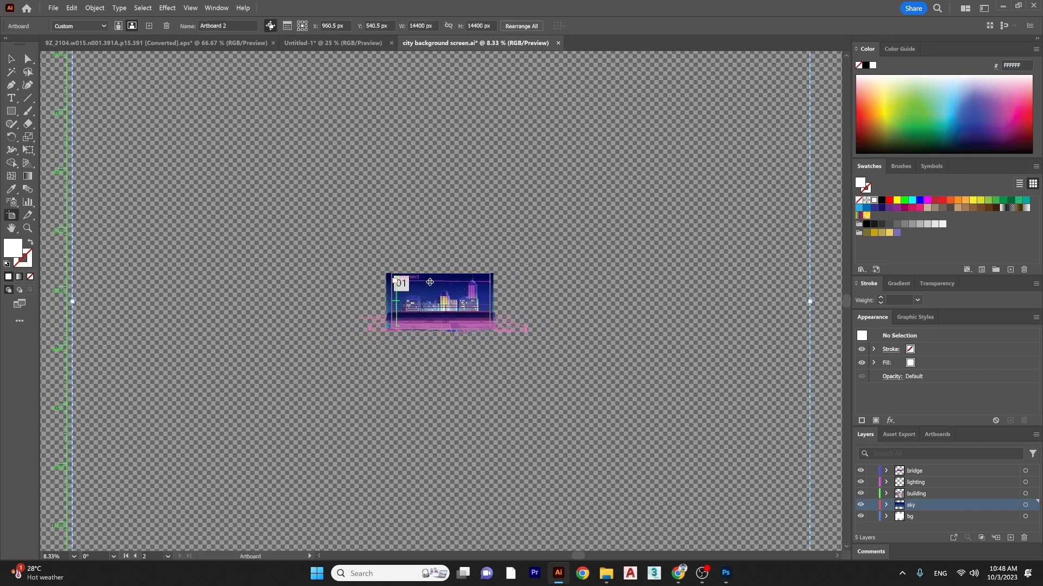
left_click(29, 59)
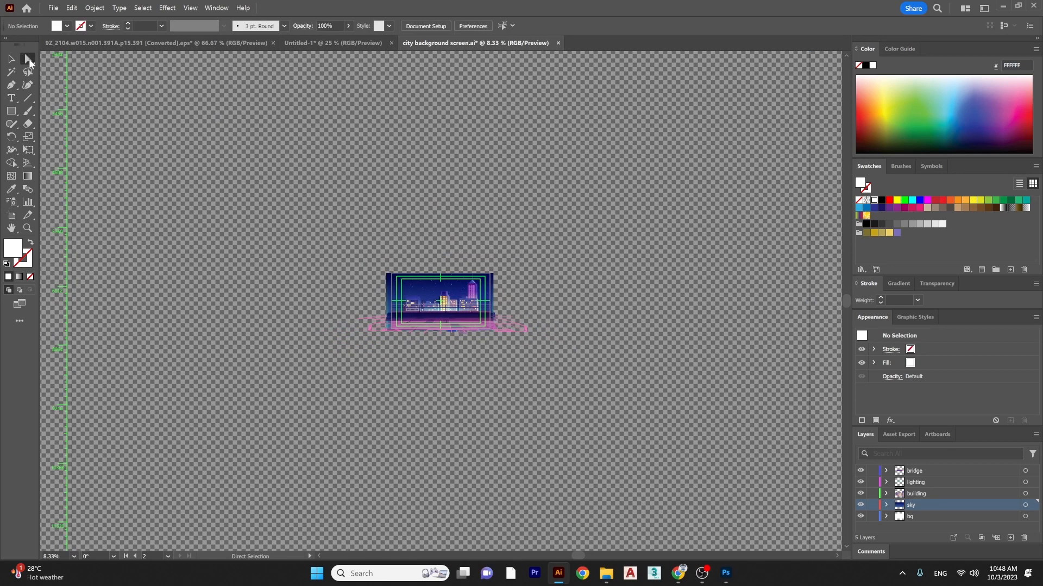
key("ctrl+minus")
key("ctrl+minus")
key("ctrl+minus")
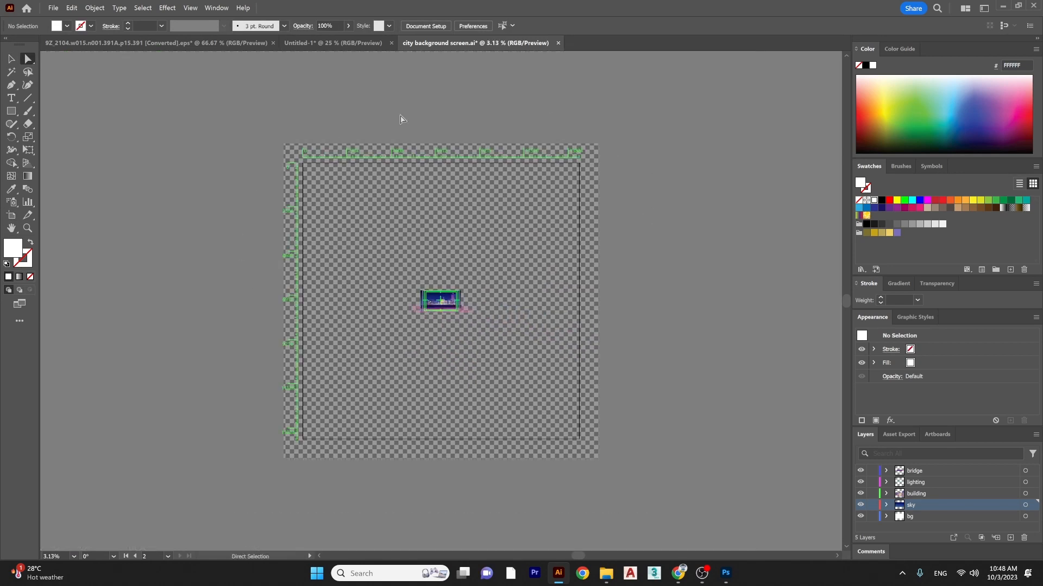
key("ctrl+plus")
key("ctrl+plus")
key("ctrl+plus")
key("ctrl+plus")
key("ctrl+plus")
key("ctrl+plus")
key("ctrl+plus")
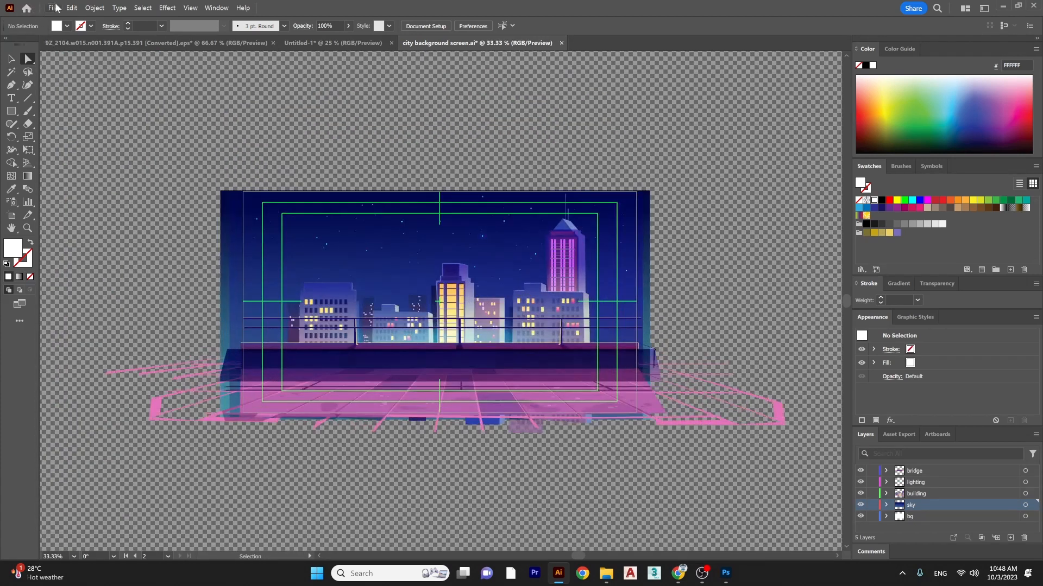
- Set up an export in Photoshop (*.PSD) format that uses artboards, limited to artboard range 1
left_click(53, 8)
mouse_move(159, 246)
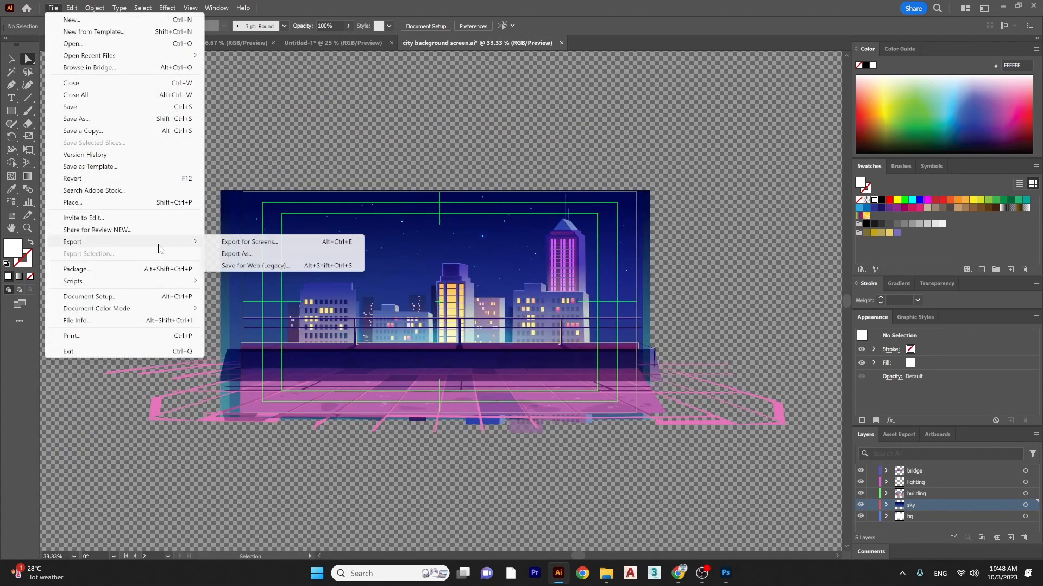
left_click(248, 254)
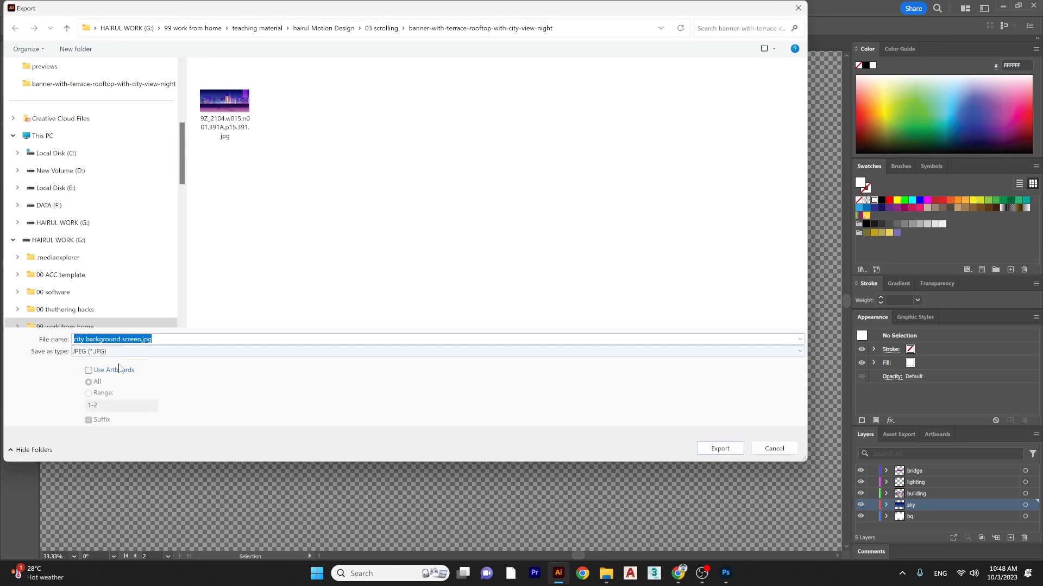
left_click(88, 371)
left_click(89, 395)
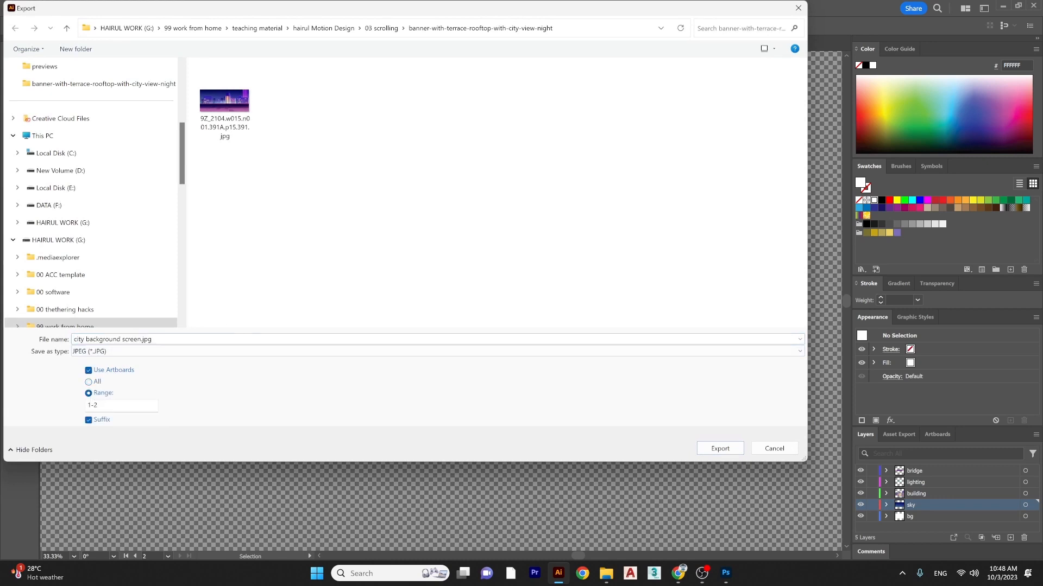
left_click_drag(98, 405, 59, 408)
type("1")
left_click(240, 353)
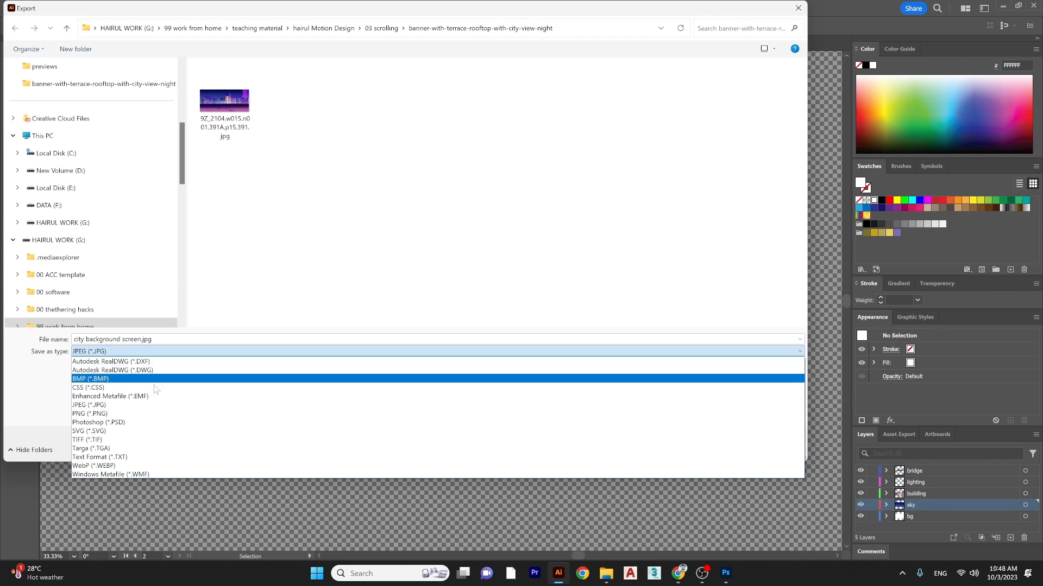
left_click(147, 423)
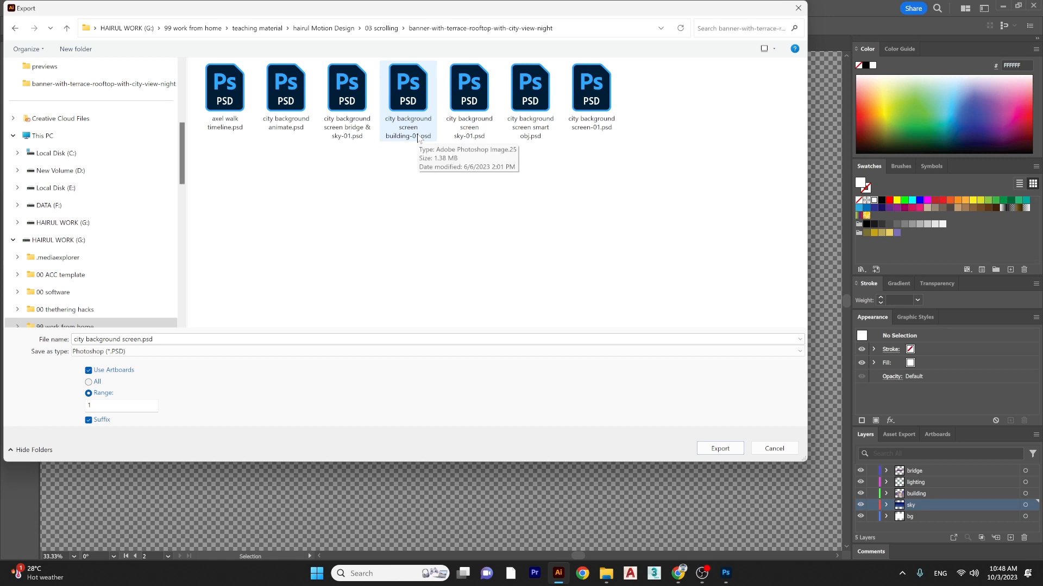
- Name the export file city background screen sample.psd and proceed to the Photoshop export options
left_click(128, 339)
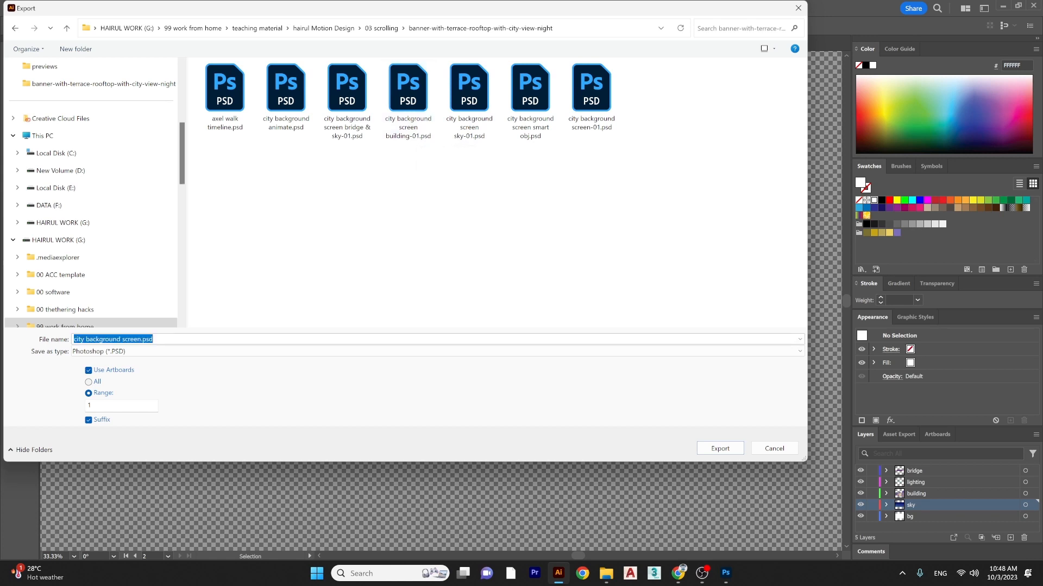
left_click(141, 340)
type("sample")
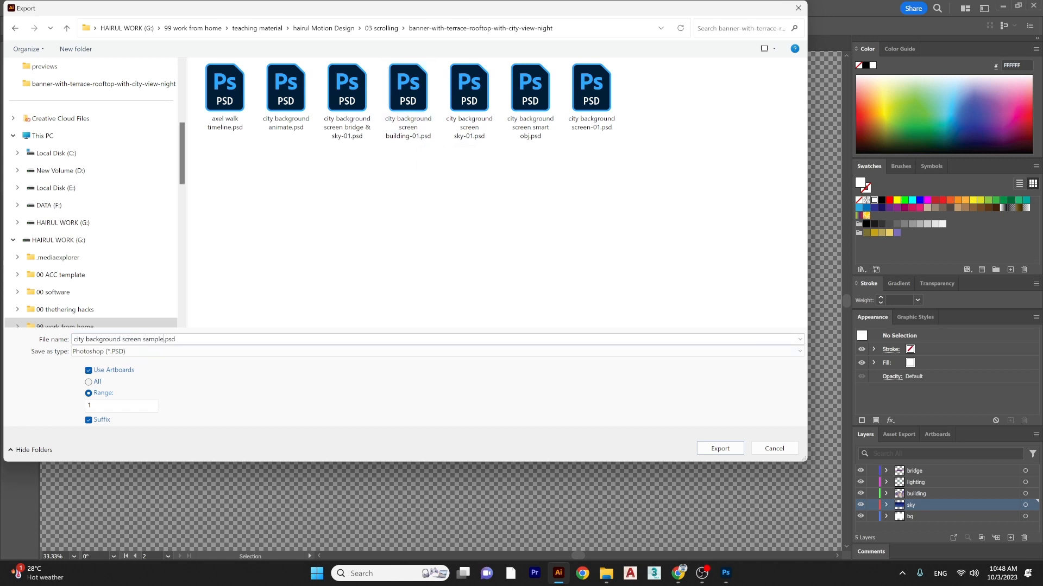
left_click(720, 449)
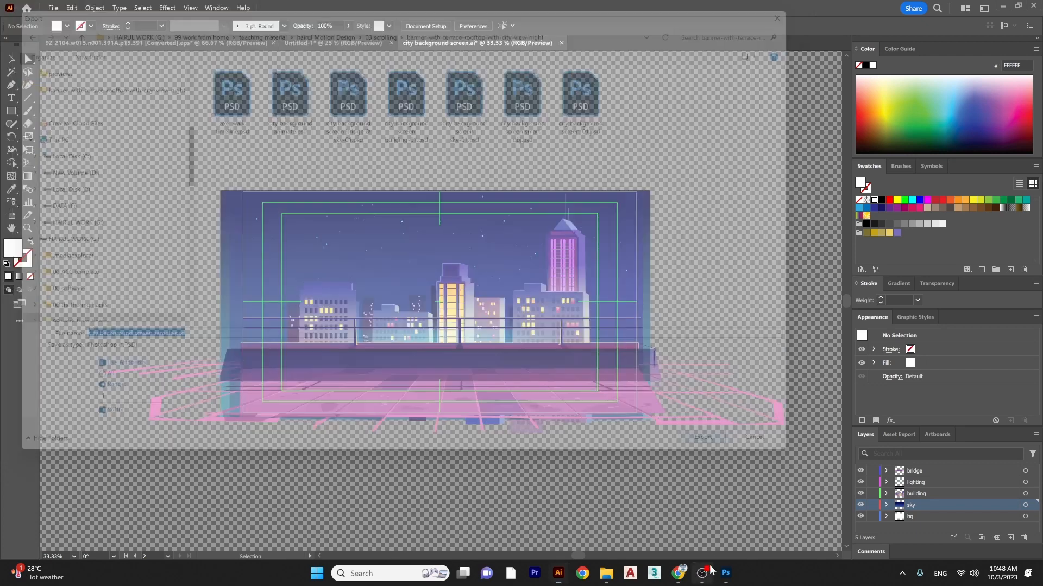
left_click(708, 572)
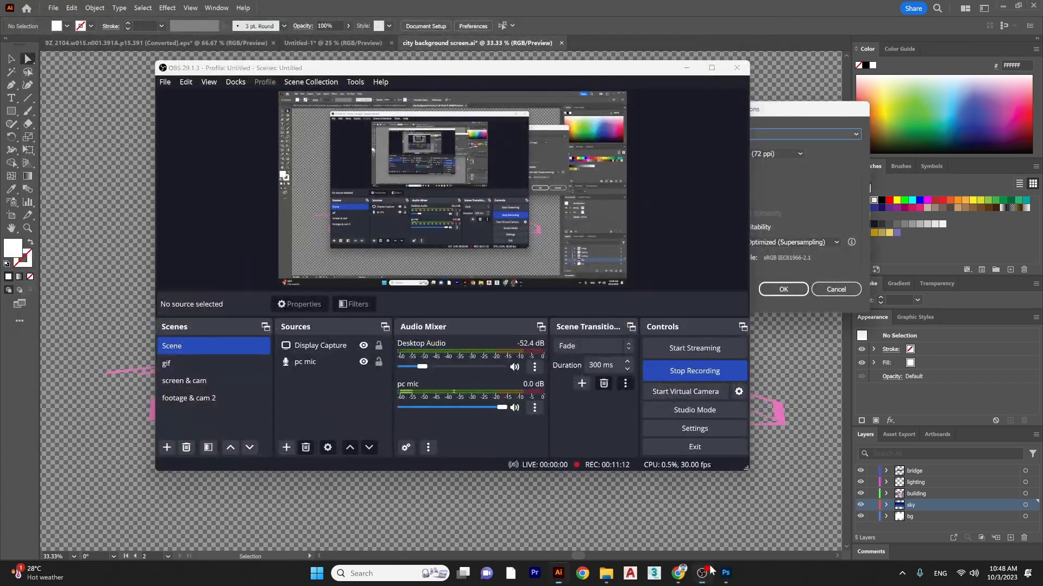
left_click(706, 573)
left_click(705, 579)
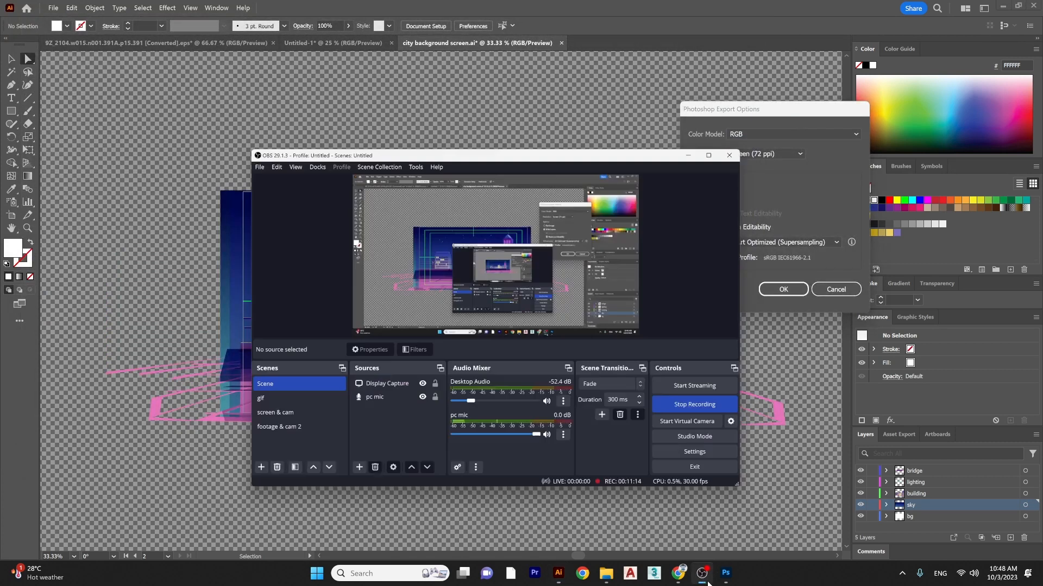
left_click(706, 579)
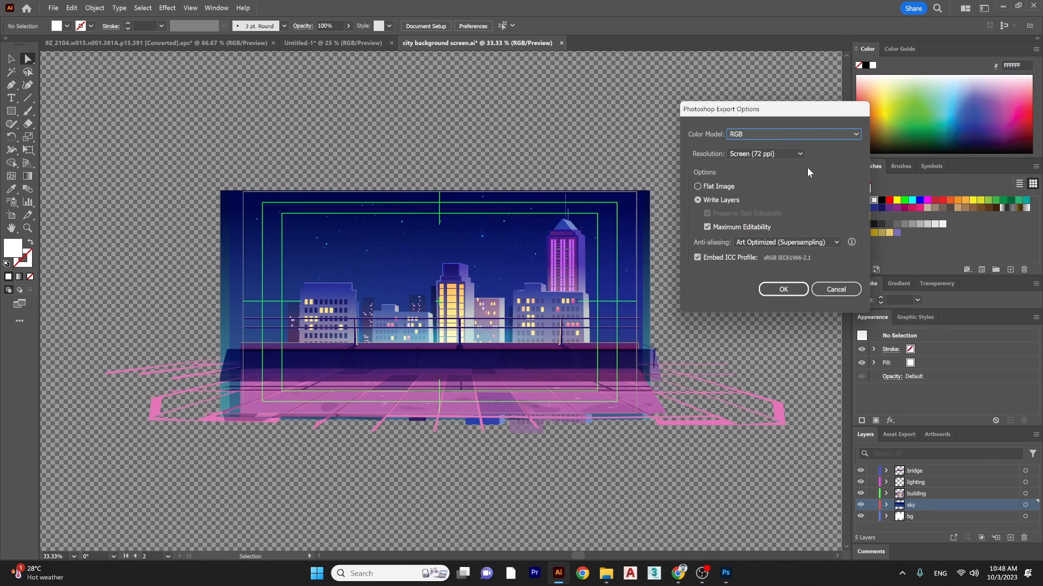
- Export the layered PSD in RGB at Screen (72 ppi) with Maximum Editability and Art Optimized (Supersampling) anti-aliasing
left_click(772, 154)
left_click(775, 153)
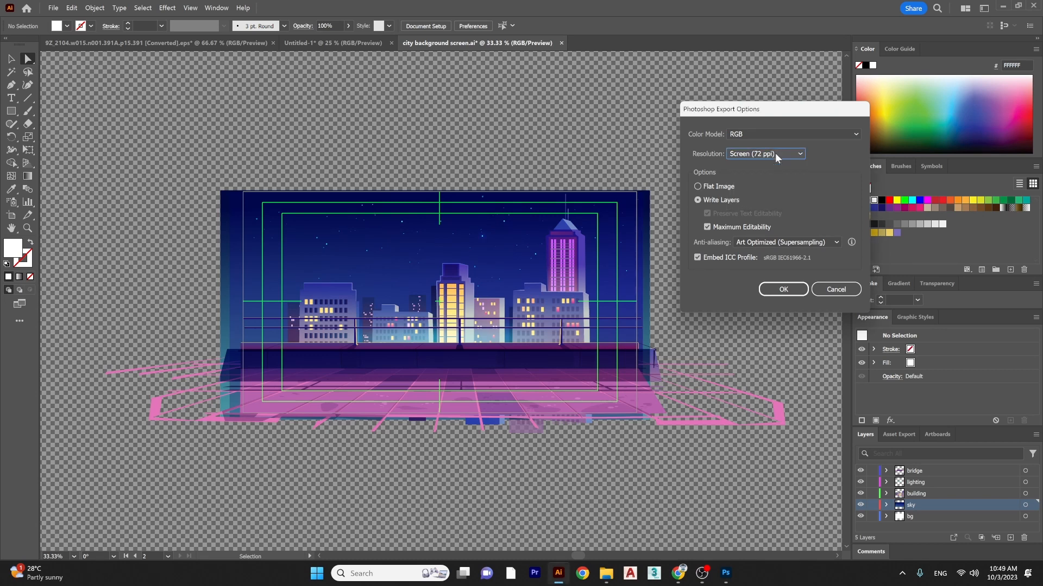
left_click(775, 155)
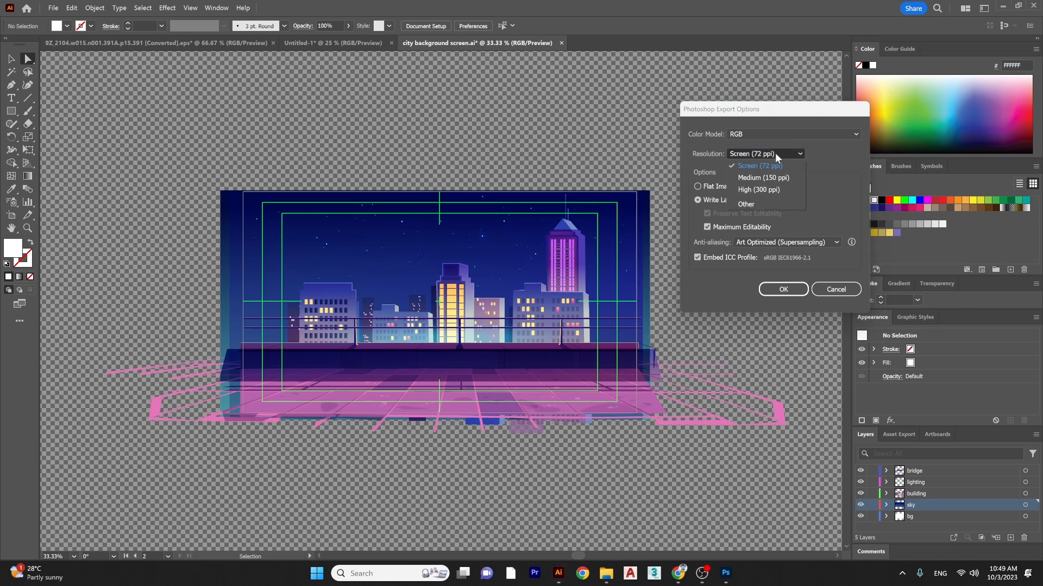
left_click(776, 154)
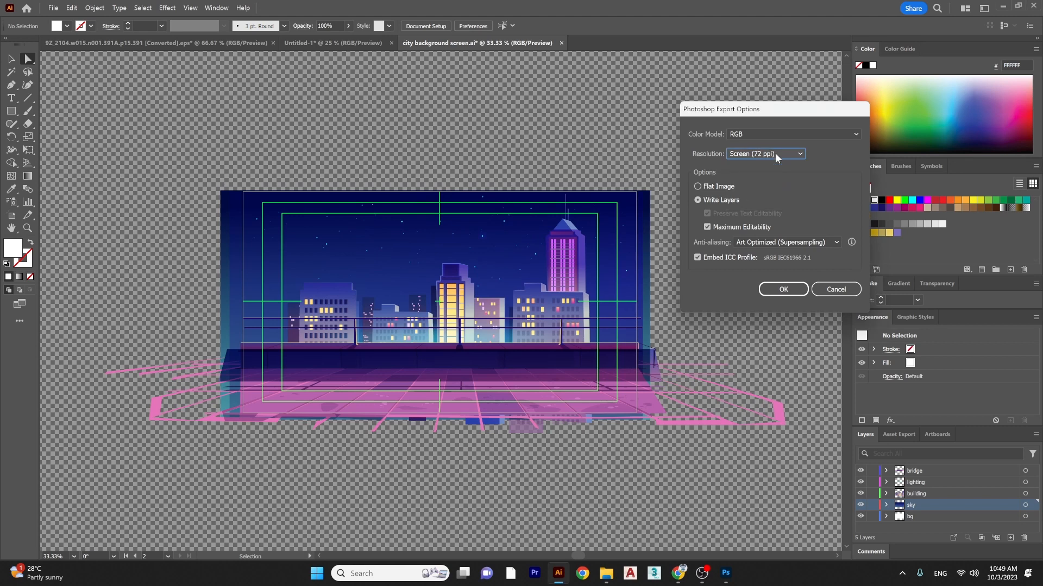
left_click(782, 243)
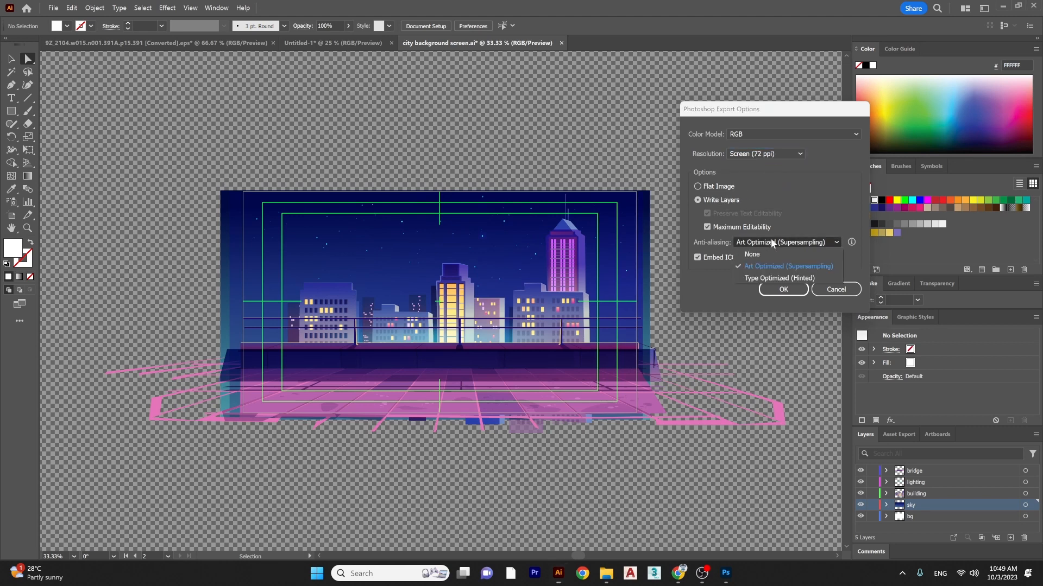
left_click(777, 273)
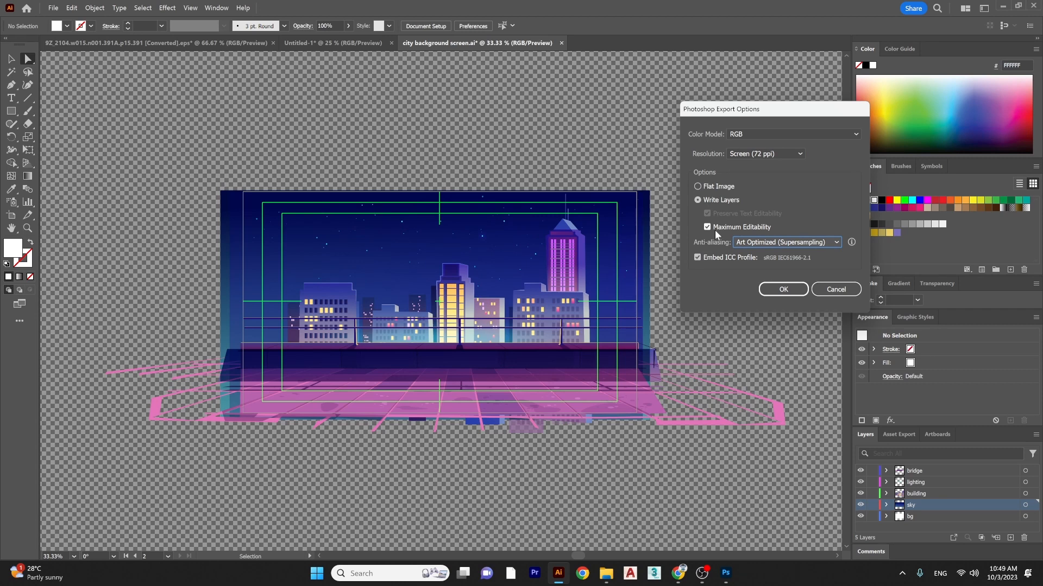
left_click(776, 289)
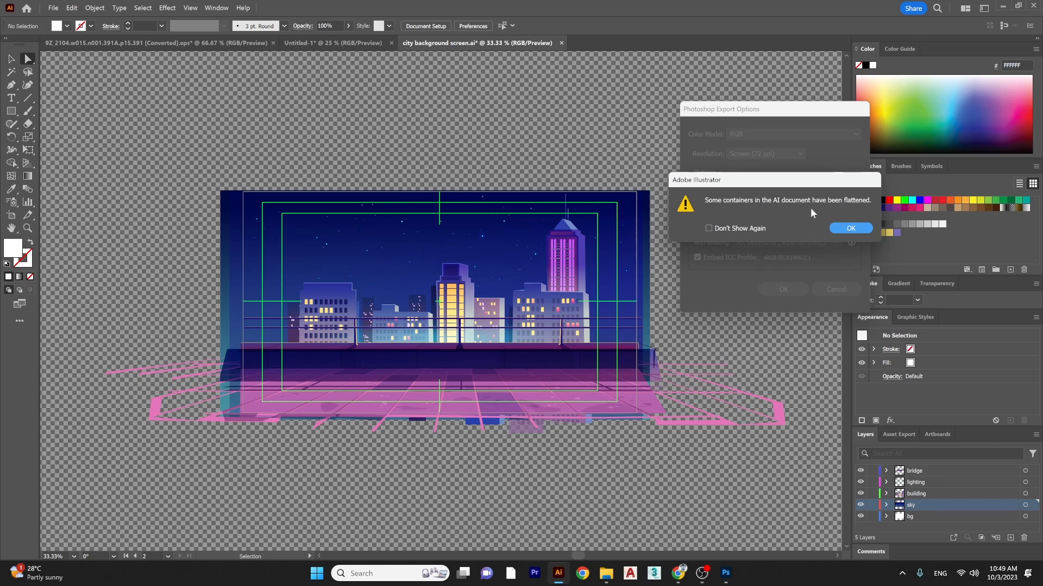
left_click(851, 228)
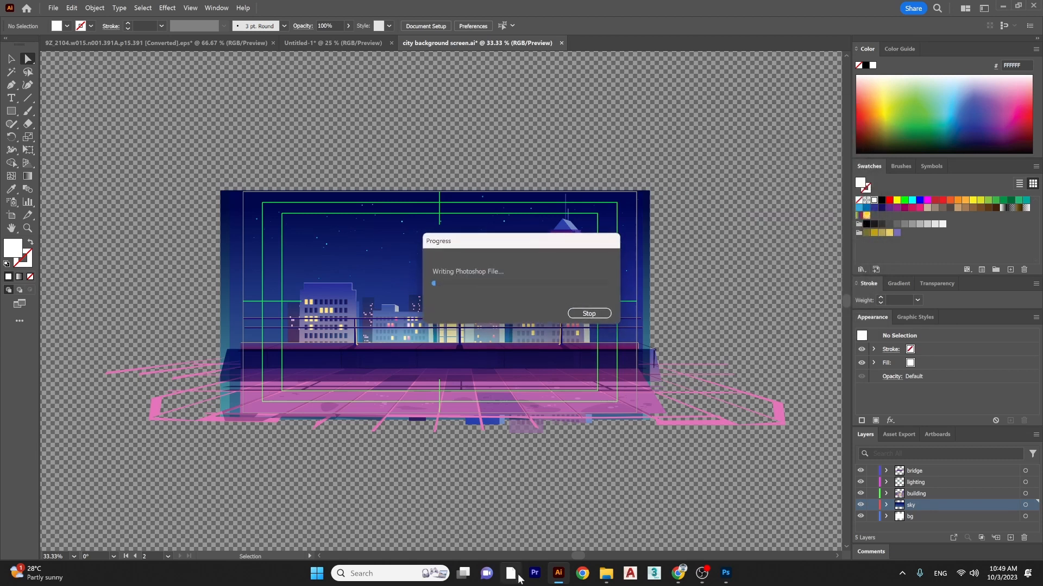
- Open city background screen sample-01.psd from the project folder in Photoshop and maximize the Photoshop window
mouse_move(606, 574)
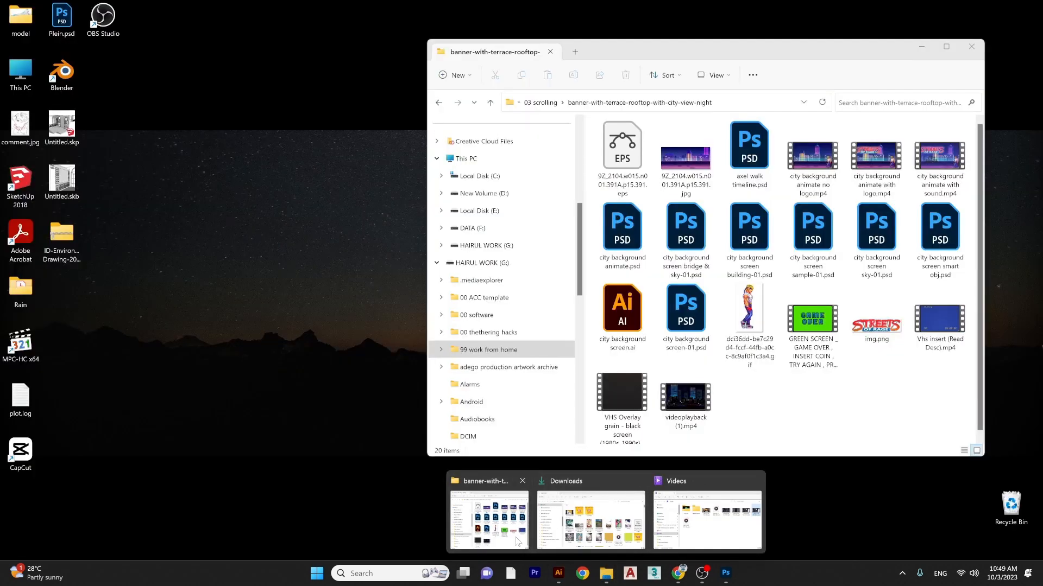
left_click(483, 524)
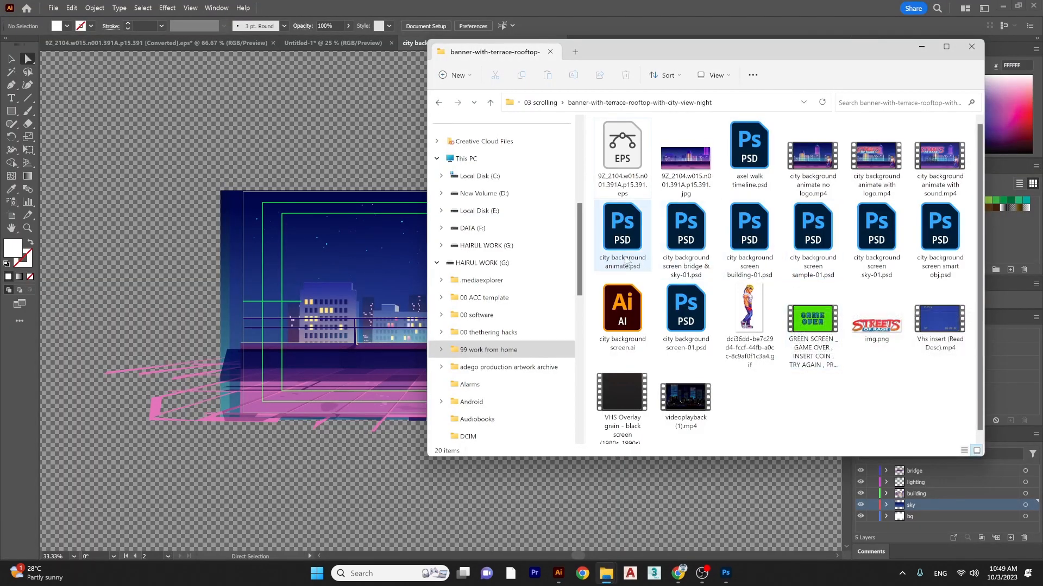
double_click(828, 257)
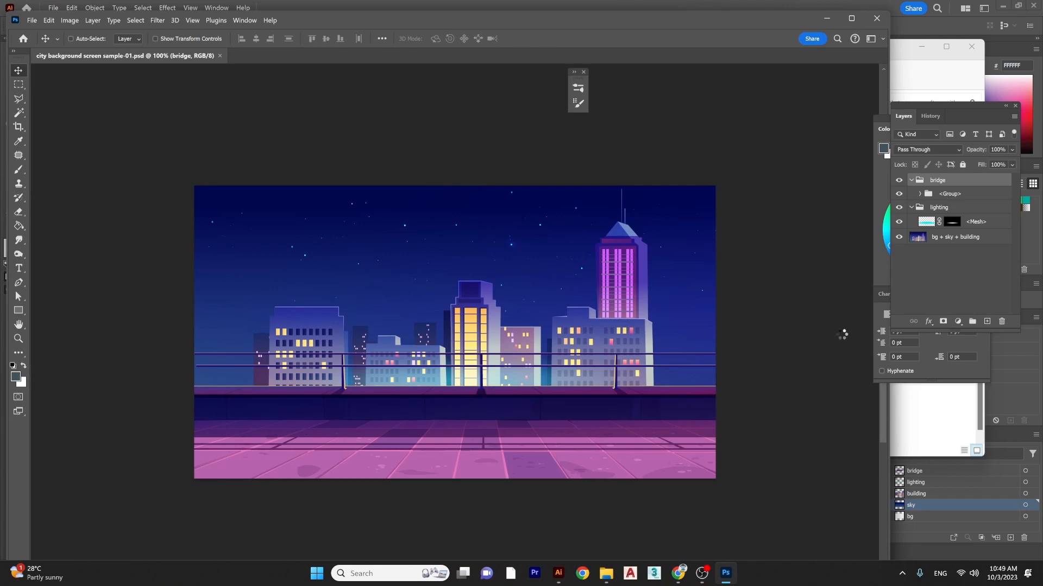
left_click(852, 18)
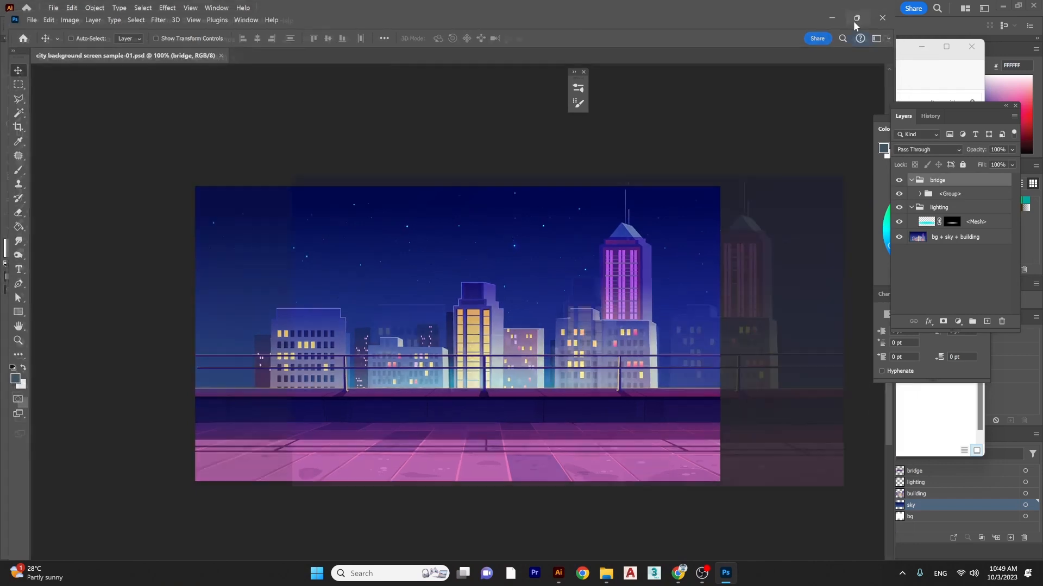
- Reset the Motion workspace to its default layout
left_click(237, 7)
mouse_move(272, 26)
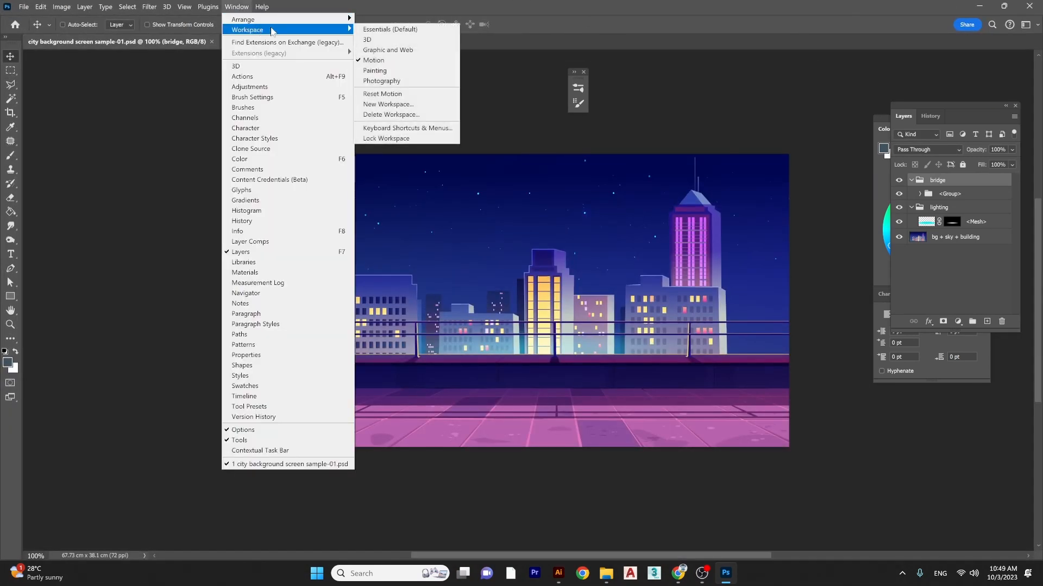
left_click(395, 97)
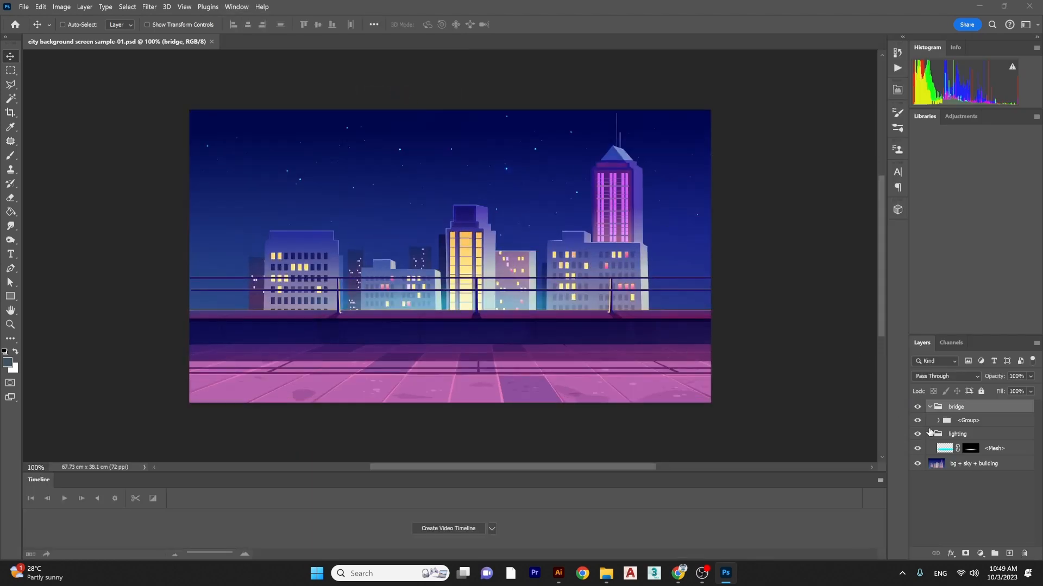
- Toggle the visibility of the bridge, lighting and bg + sky + building layers to check what each contains
left_click(917, 407)
left_click(917, 408)
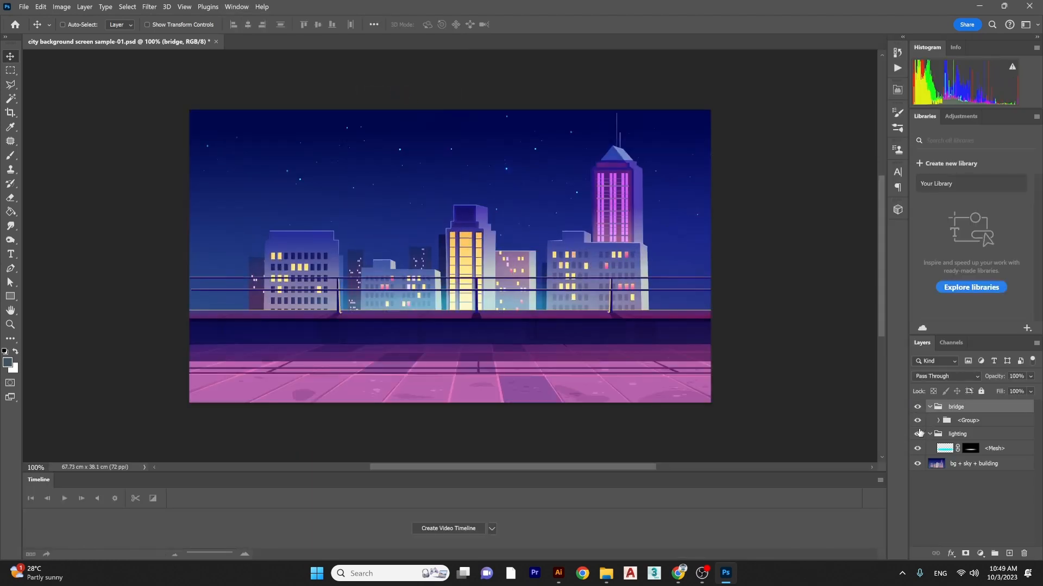
left_click(917, 434)
left_click(917, 435)
left_click(916, 464)
left_click(917, 464)
left_click(917, 465)
left_click(918, 465)
left_click(917, 464)
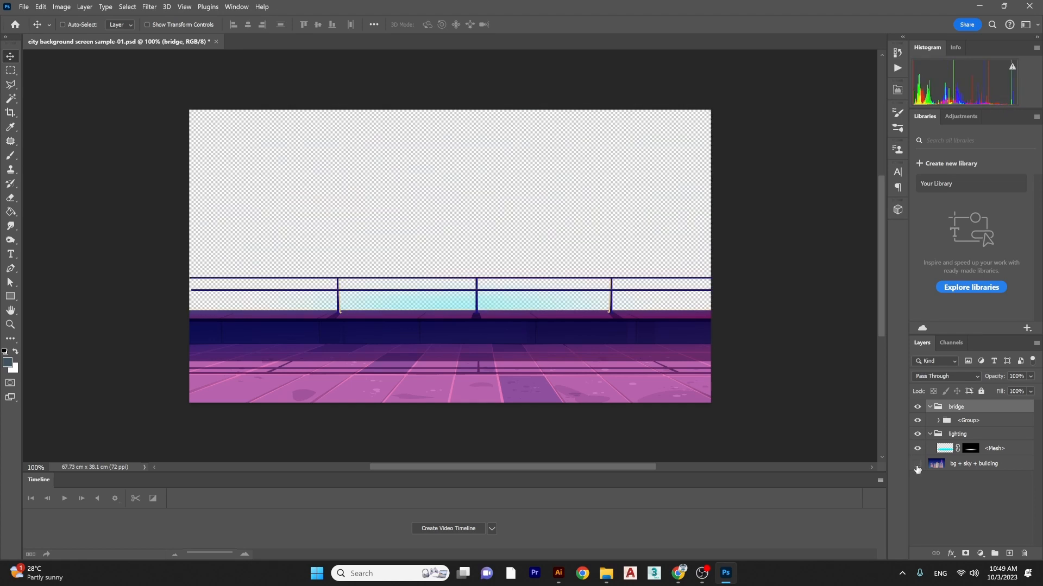
left_click(917, 465)
- Close the sample PSD without saving and switch back to the city artwork in Illustrator
left_click(216, 41)
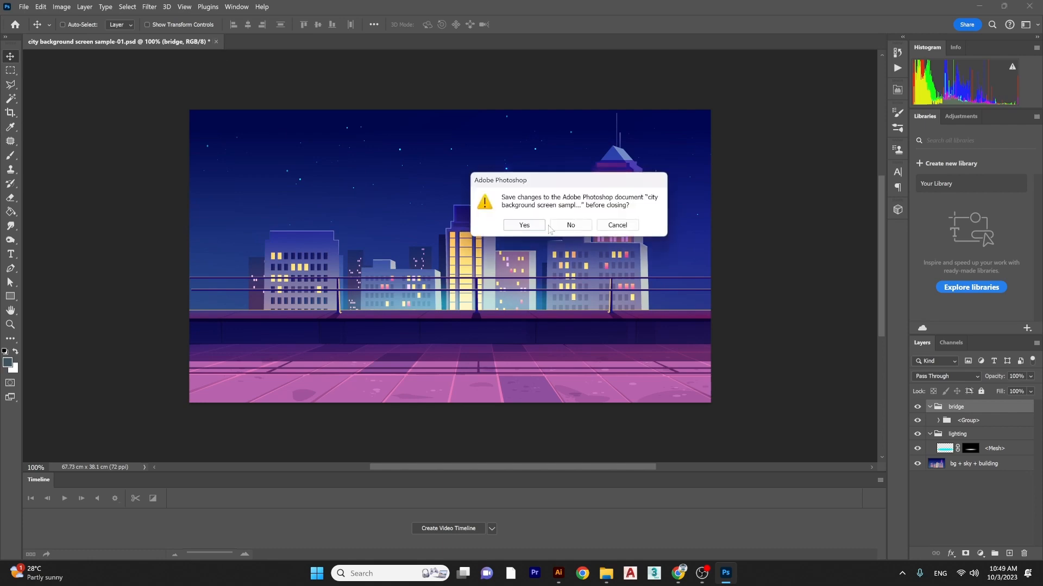
left_click(570, 226)
left_click(979, 5)
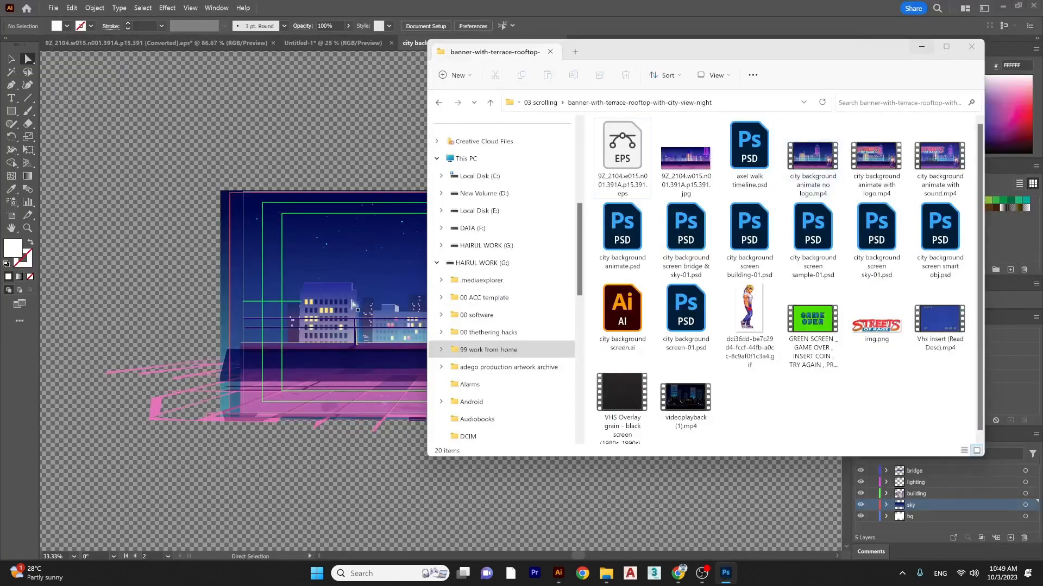
left_click(713, 523)
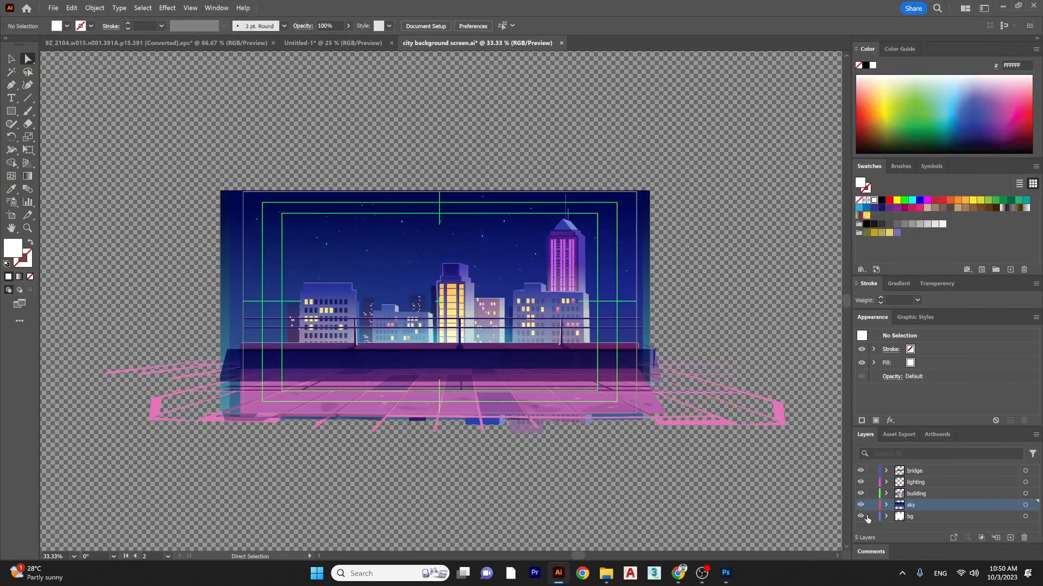
- Hide the building, lighting and bridge layers, look at the Photoshop export settings for the sky artwork, and cancel the export
left_click_drag(861, 495, 860, 471)
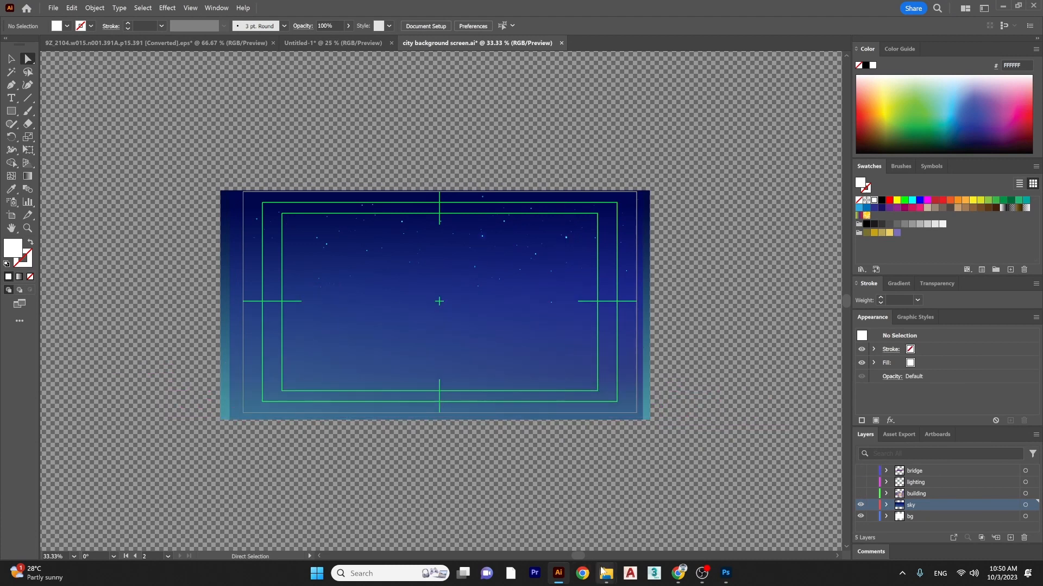
left_click(53, 7)
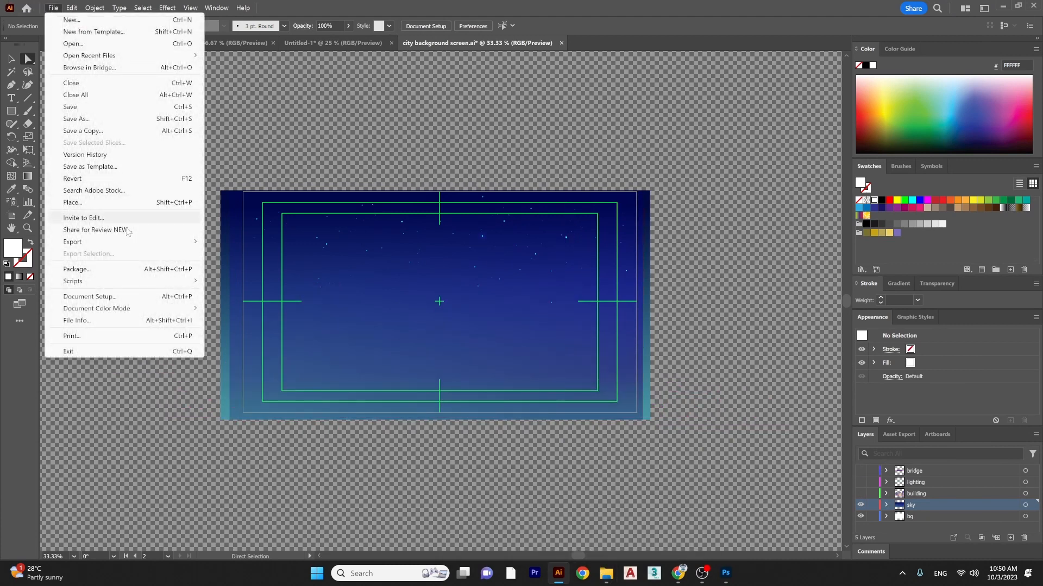
mouse_move(168, 242)
left_click(239, 253)
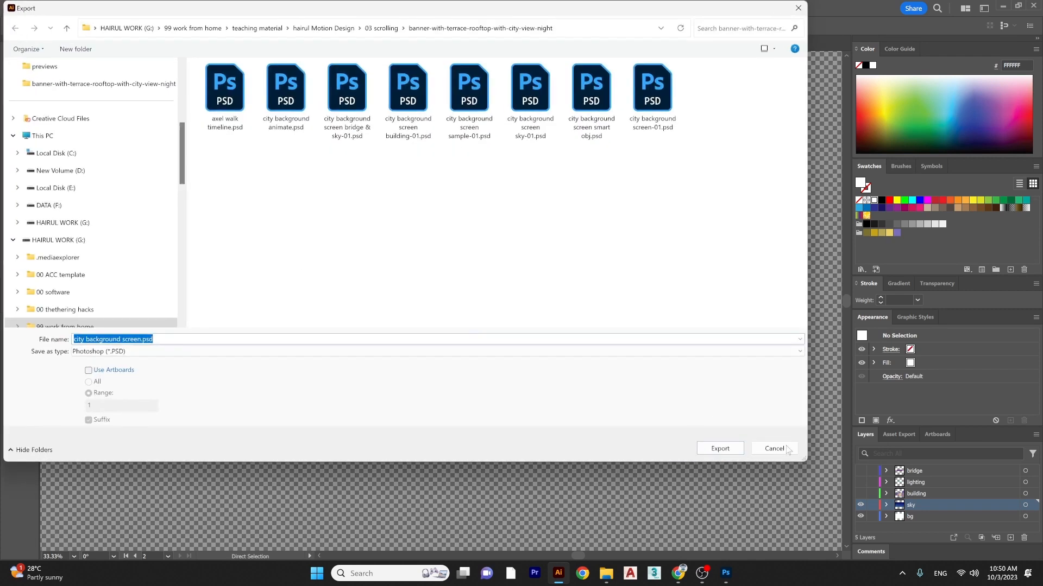
left_click(774, 448)
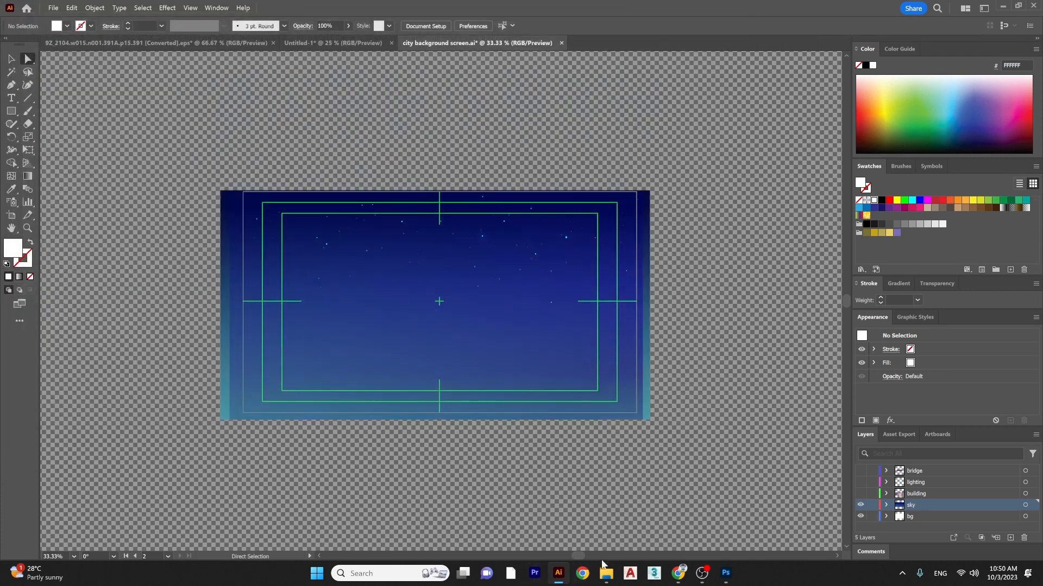
- Open city background screen sky-01.psd in Photoshop, inspect the contents of its sky group, and close it without saving
mouse_move(593, 568)
left_click(521, 519)
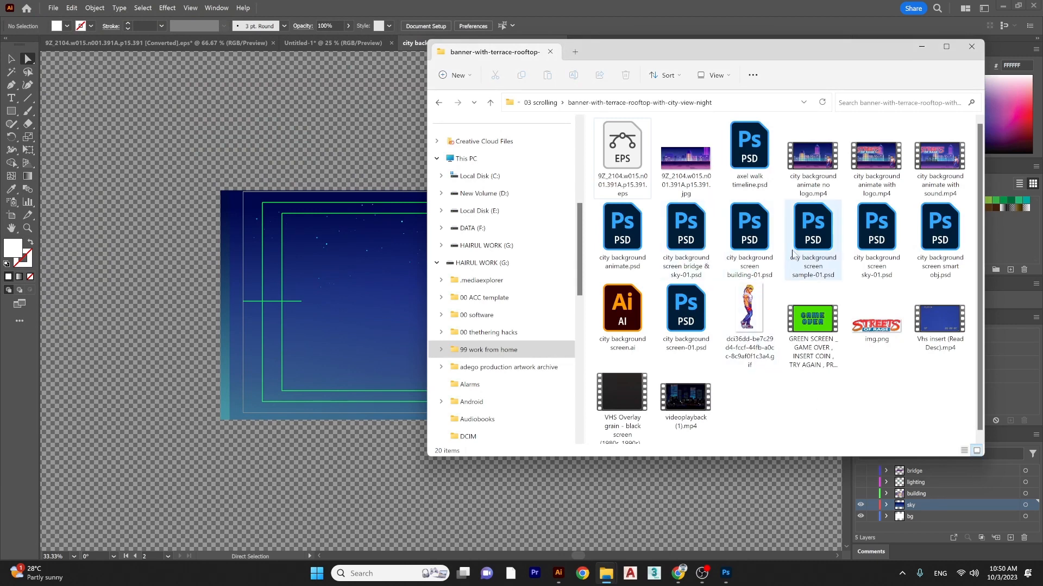
double_click(883, 263)
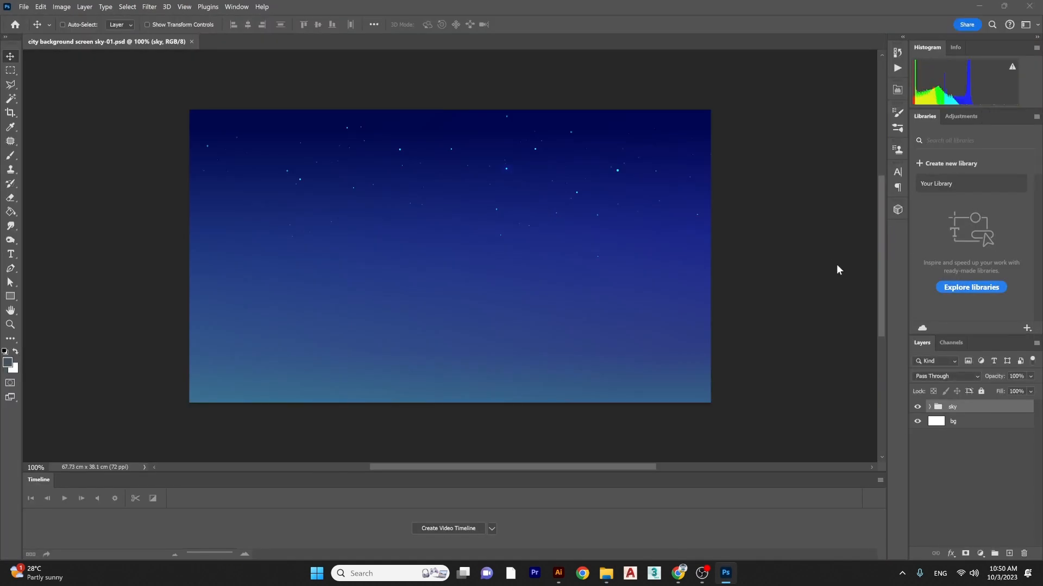
left_click(929, 407)
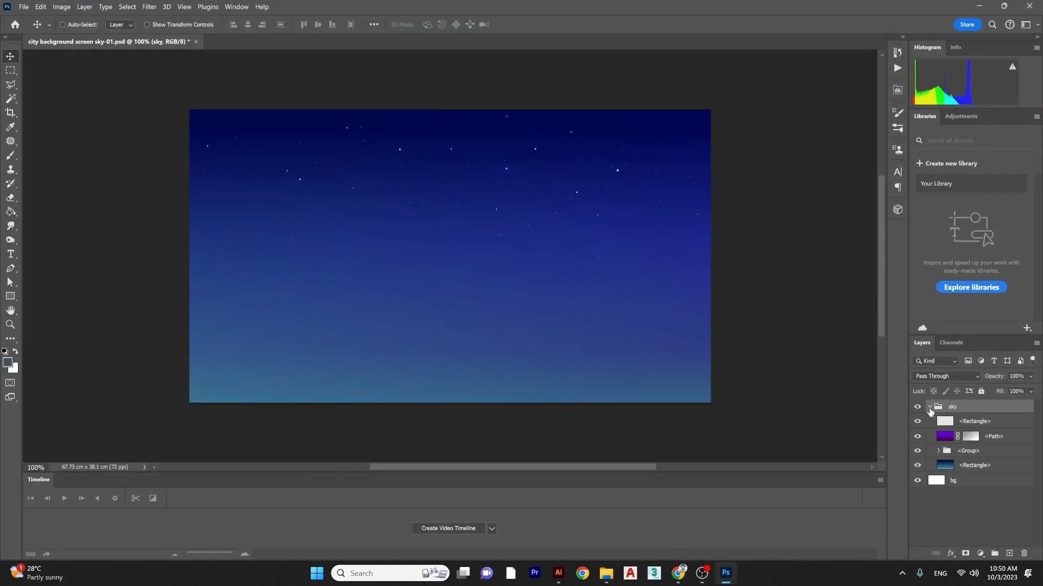
left_click(929, 407)
left_click(195, 43)
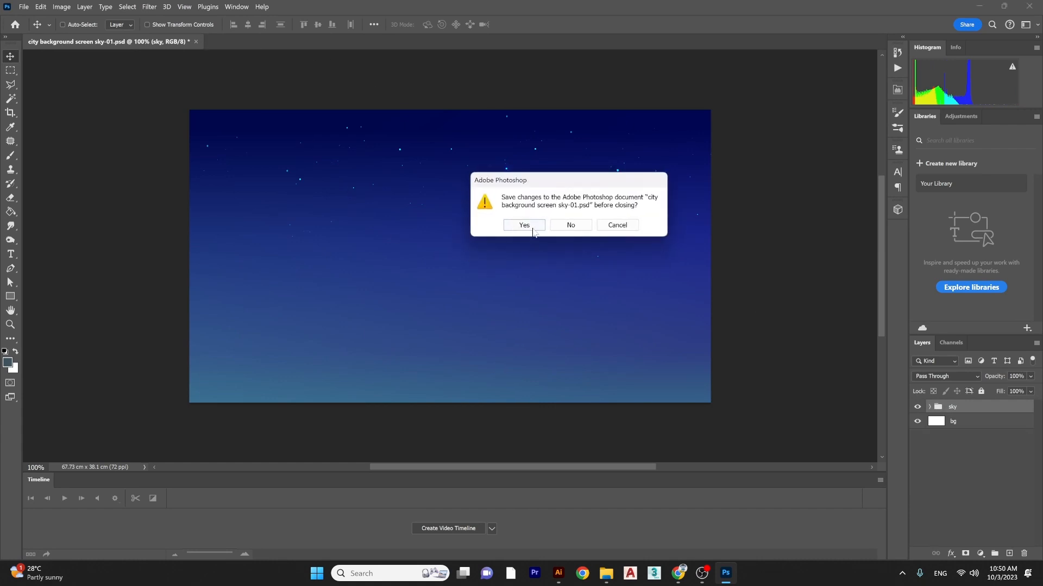
left_click(567, 226)
- Open city background screen building-01.psd, toggle its bg + building layer to inspect it, and return to the project folder
mouse_move(615, 570)
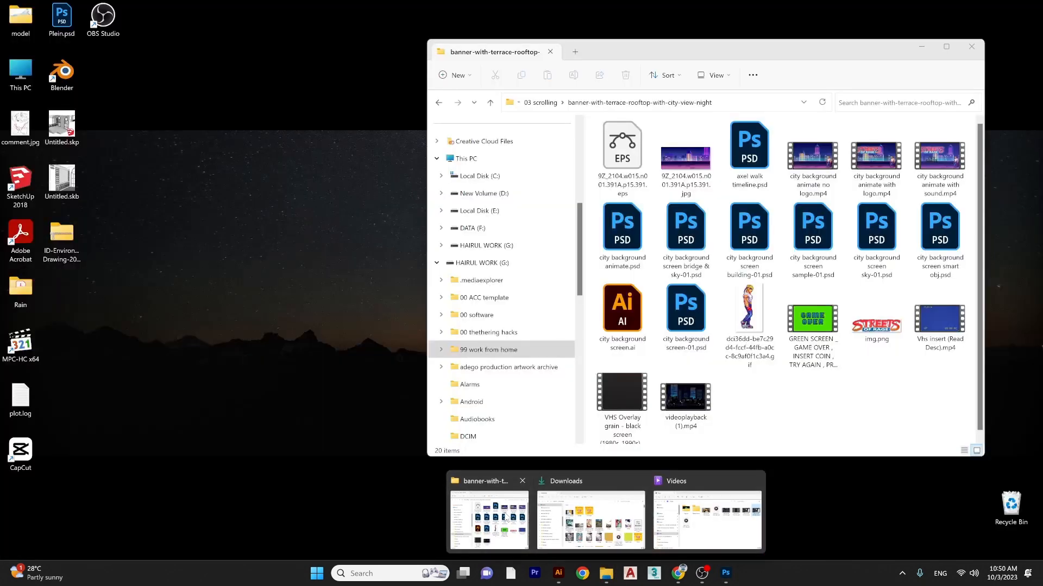
left_click(488, 521)
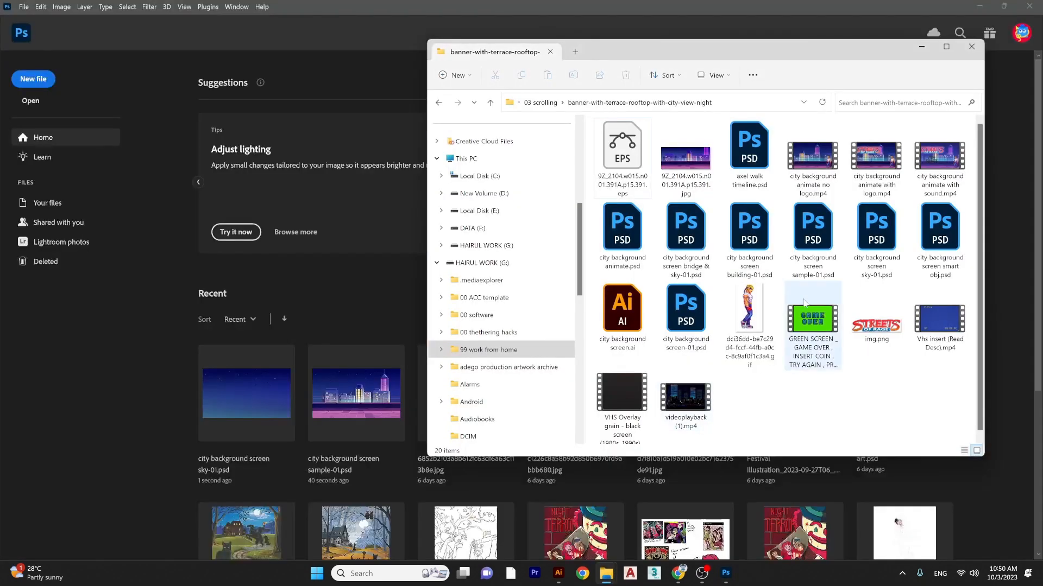
double_click(773, 250)
left_click(731, 393)
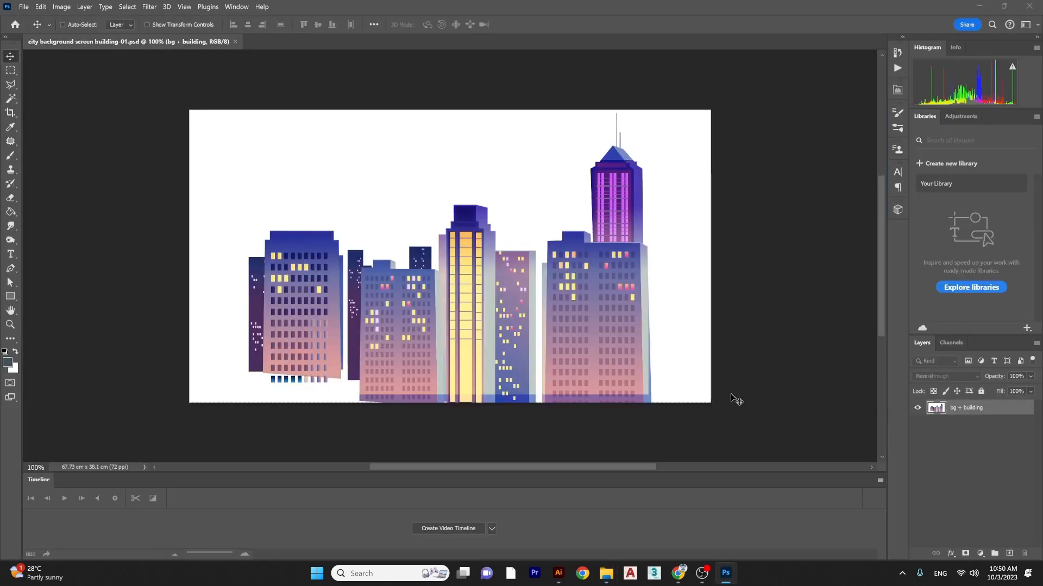
left_click(917, 413)
left_click(917, 413)
left_click(980, 6)
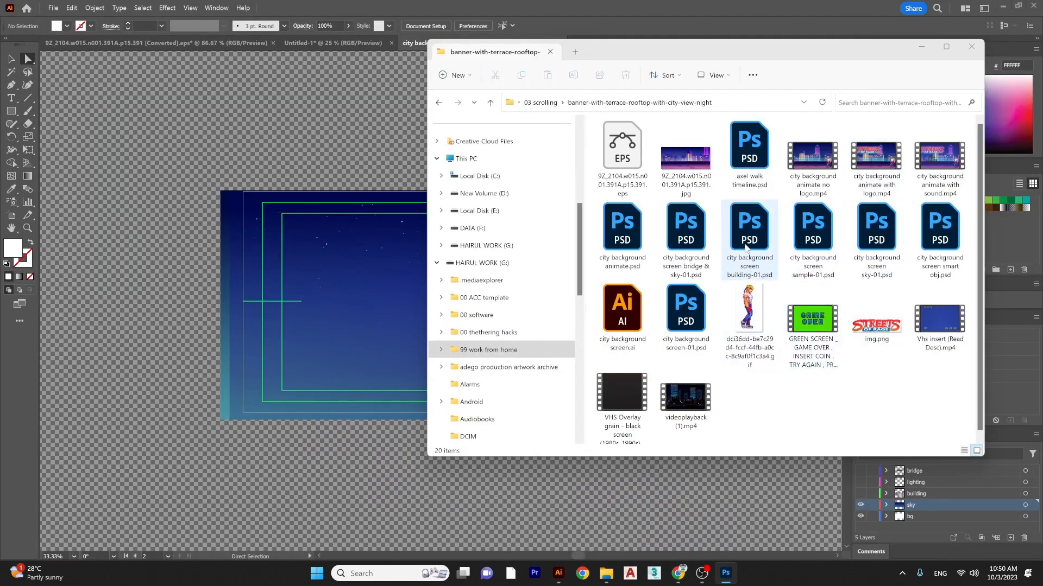
- Open city background screen bridge & sky-01.psd and hide the lighting and sky groups to view the bridge alone
double_click(699, 242)
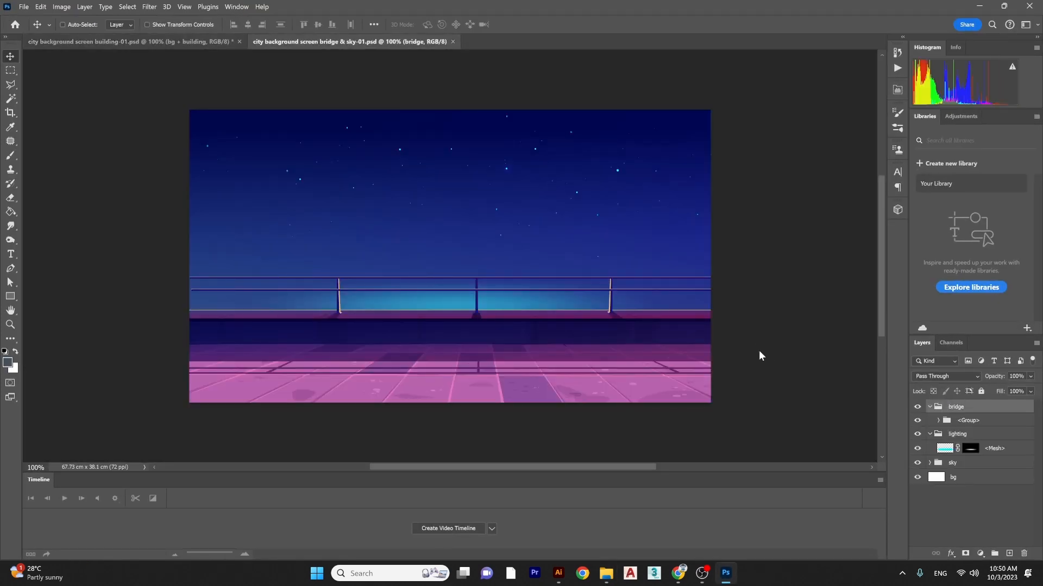
left_click(917, 435)
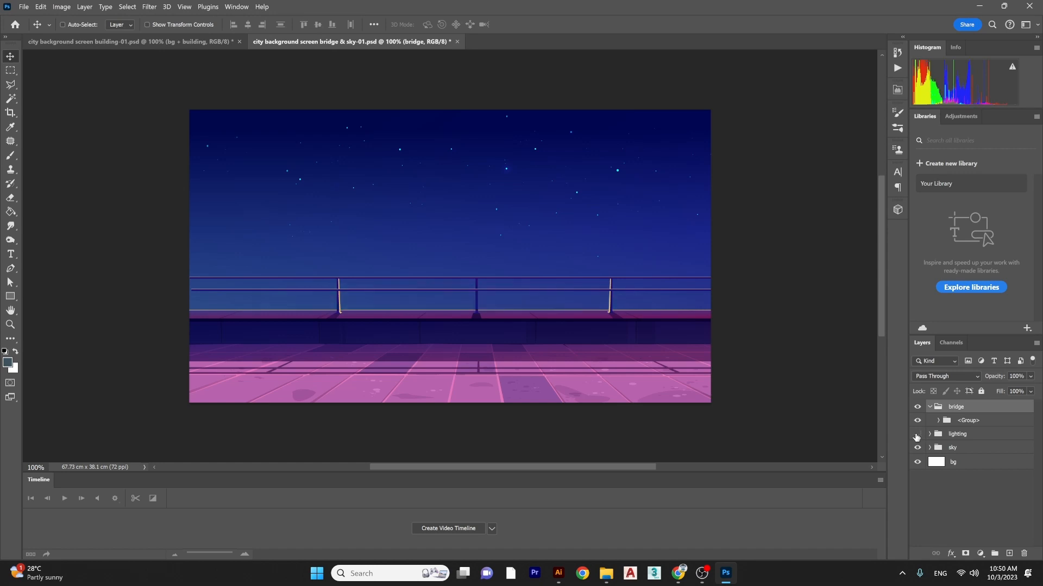
left_click(917, 447)
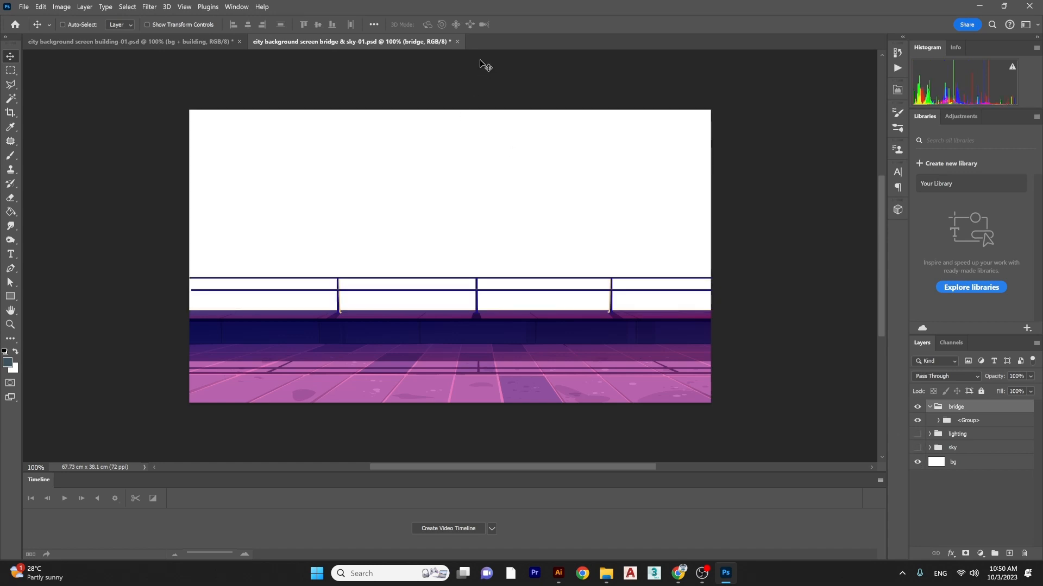
- Close the bridge & sky and building PSDs without saving either one
left_click(457, 41)
left_click(570, 226)
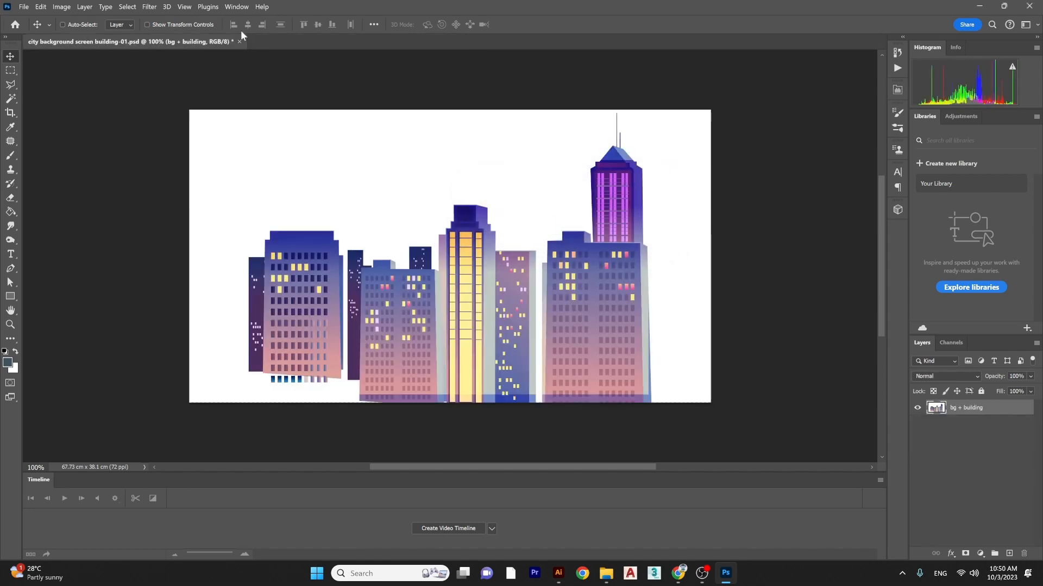
left_click(239, 42)
left_click(568, 225)
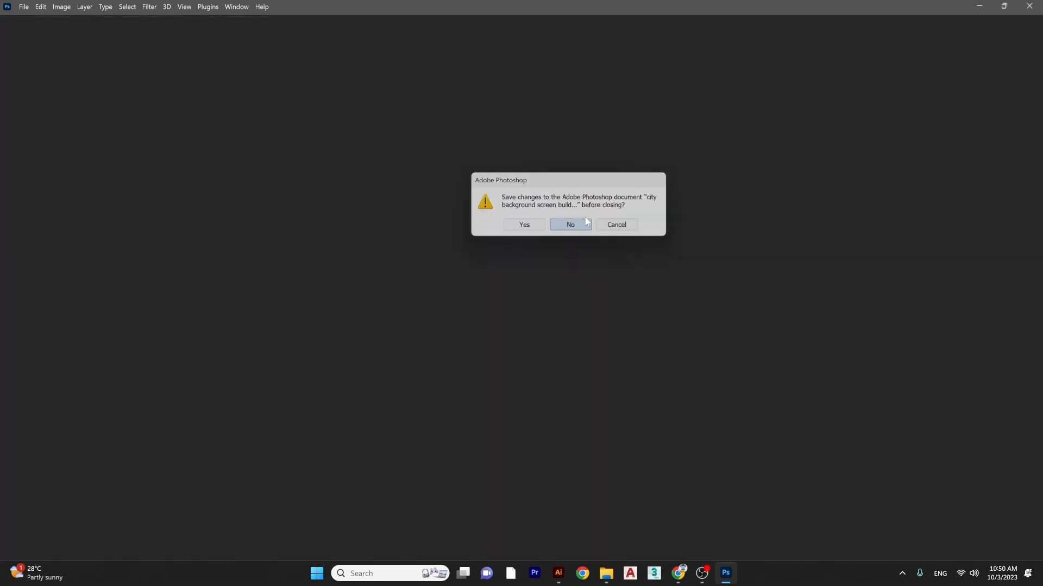
- Open city background screen smart obj.psd from the project folder and review the source PSD files beside it
left_click(982, 6)
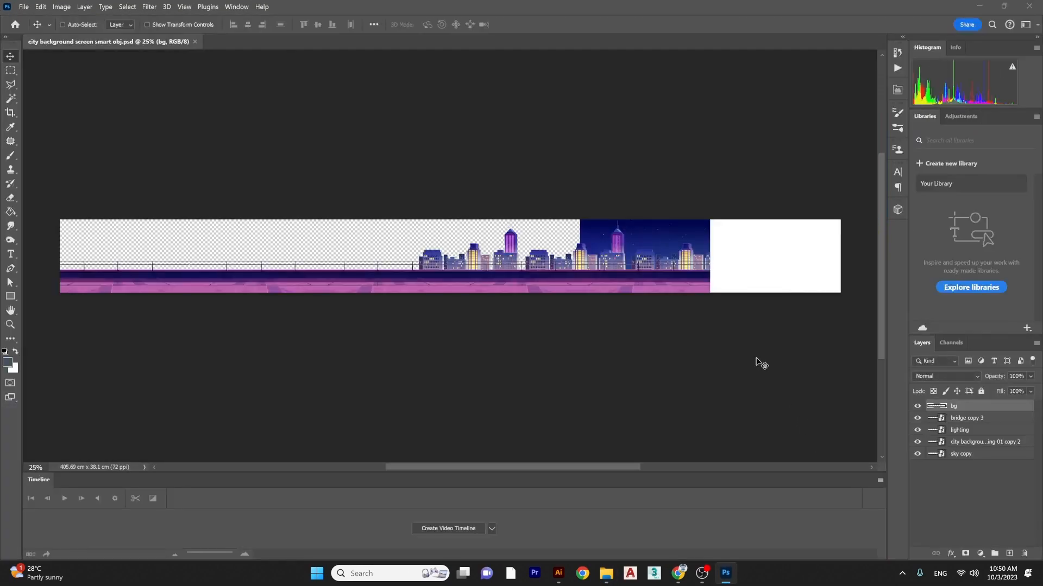
mouse_move(606, 573)
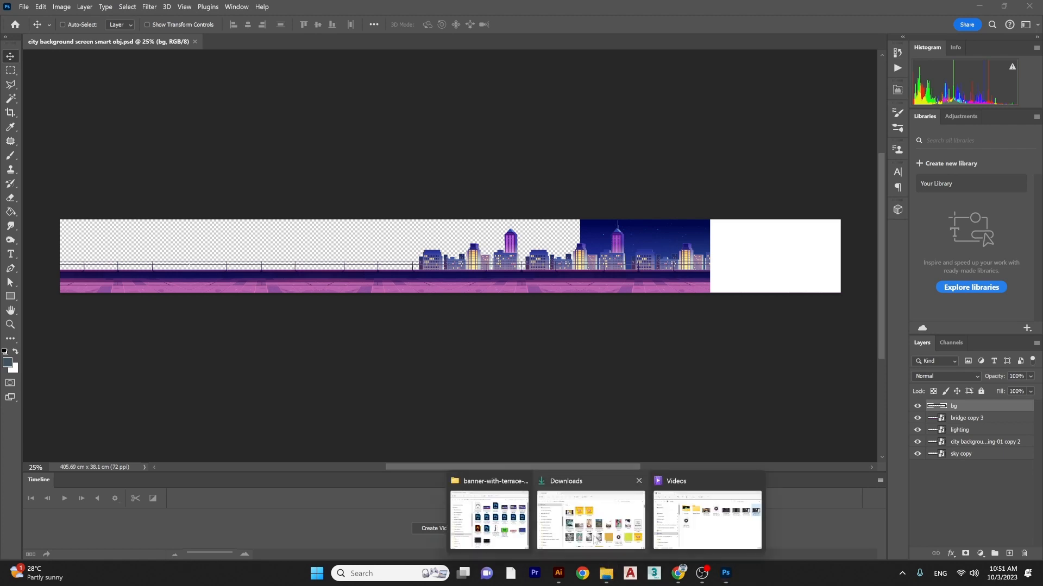
left_click(489, 516)
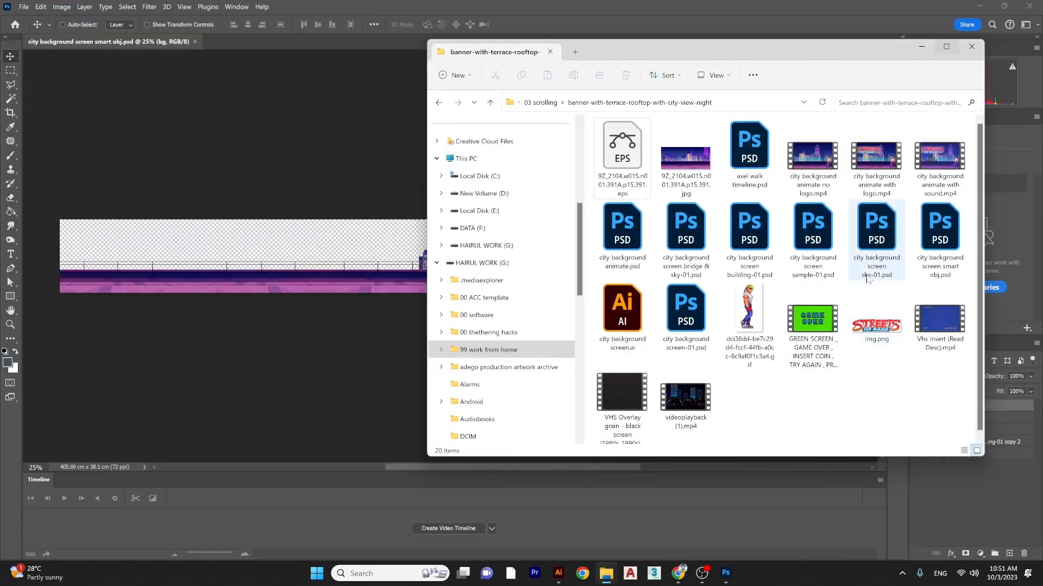
left_click_drag(671, 266, 433, 338)
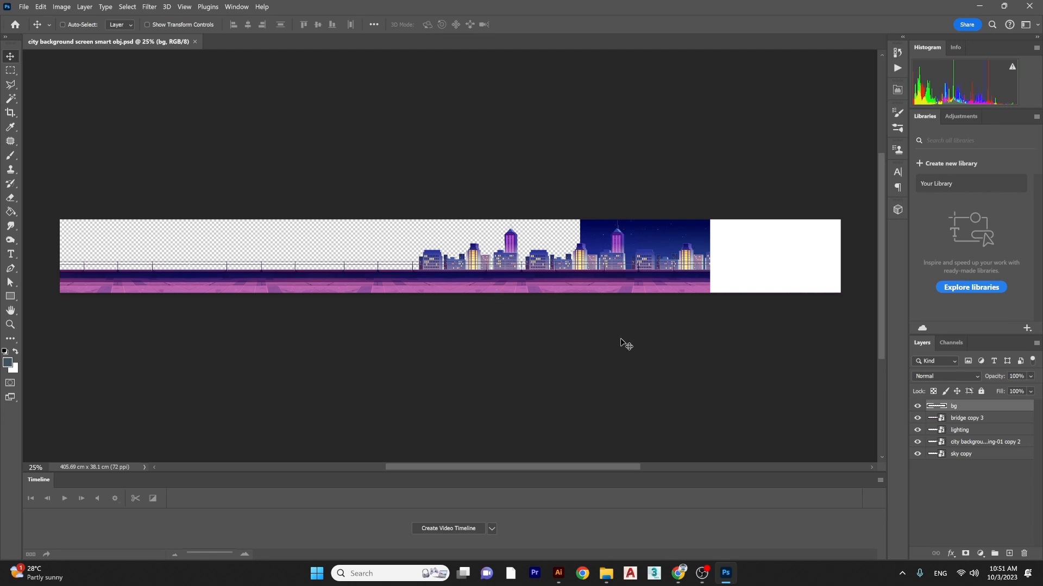
- Inspect the contents of the bridge copy 3 smart object and close them again
left_click(972, 420)
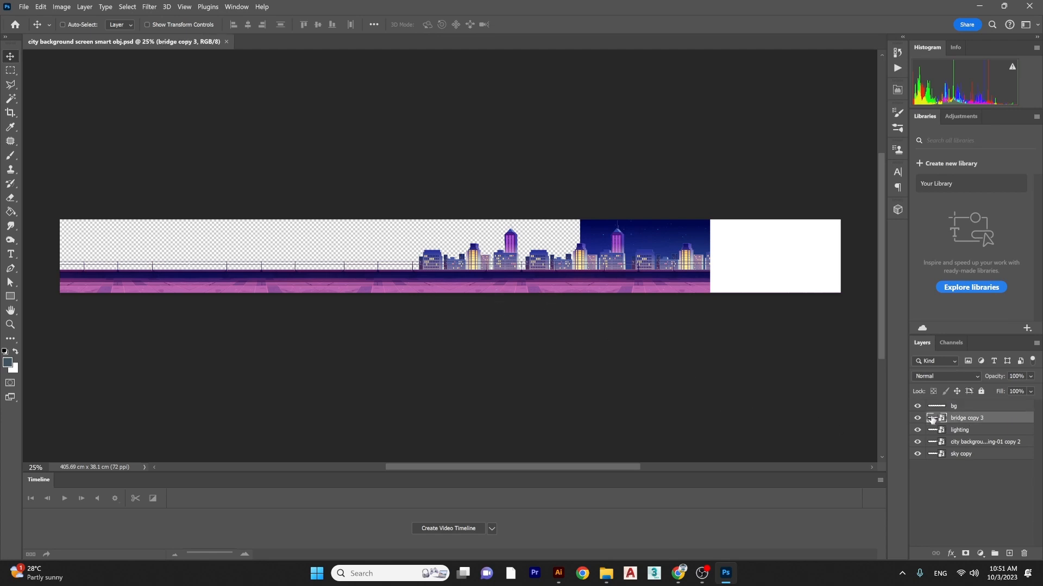
double_click(932, 418)
left_click(383, 41)
- Create a new film and video document from the HDTV 1080p preset, 1920 x 1080 px at 72 ppi
left_click(24, 7)
left_click(28, 16)
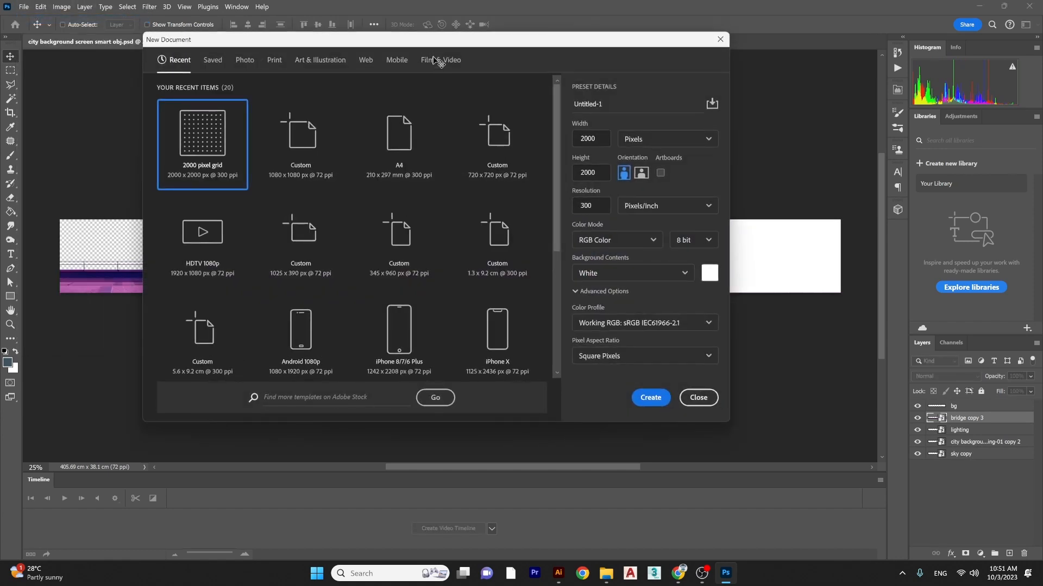
left_click(439, 60)
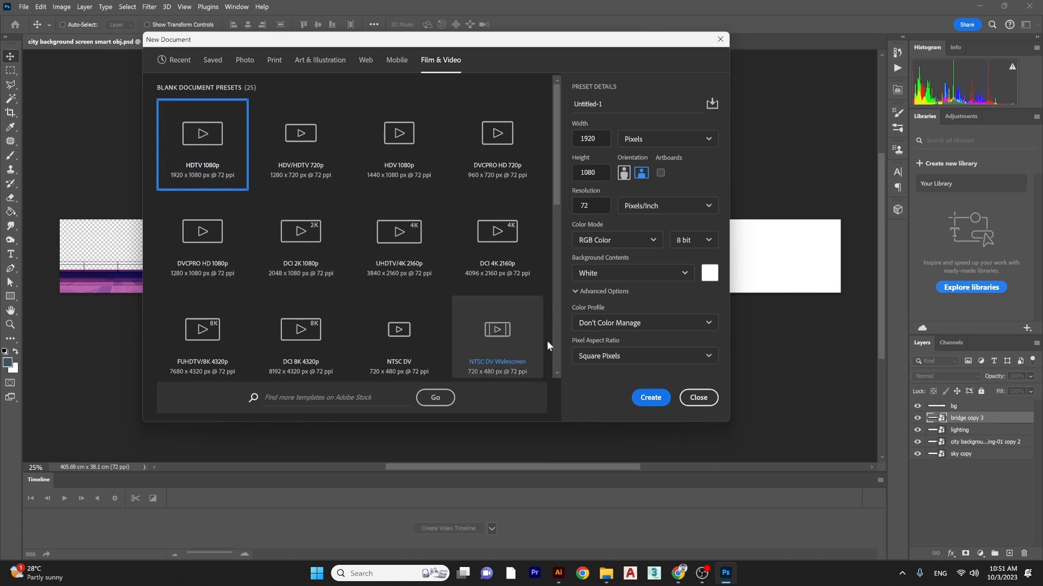
left_click(640, 396)
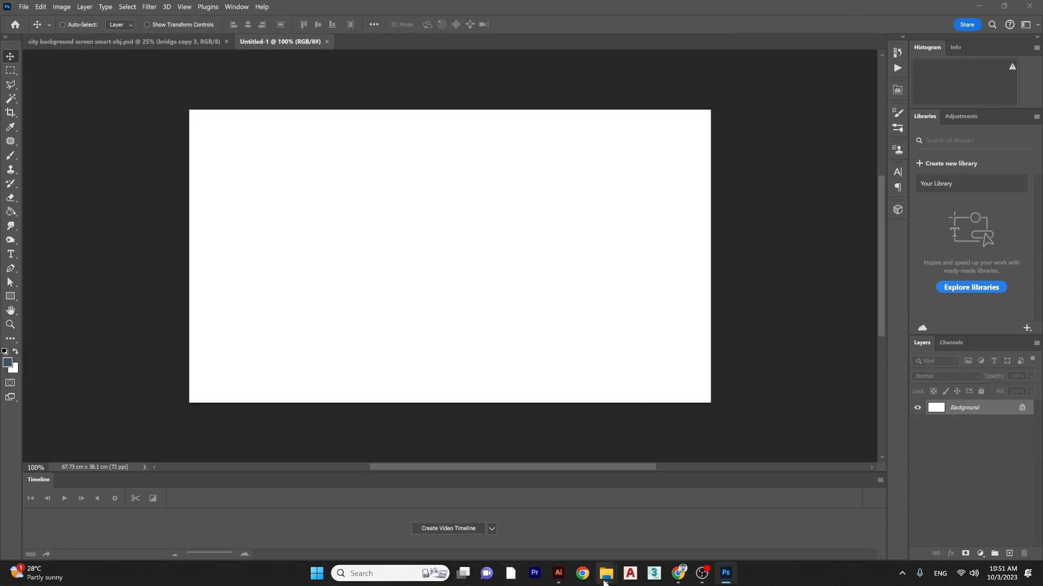
- Open city background screen bridge & sky-01.psd from the project folder and hide the bridge artwork and the lighting group
mouse_move(606, 573)
left_click(516, 547)
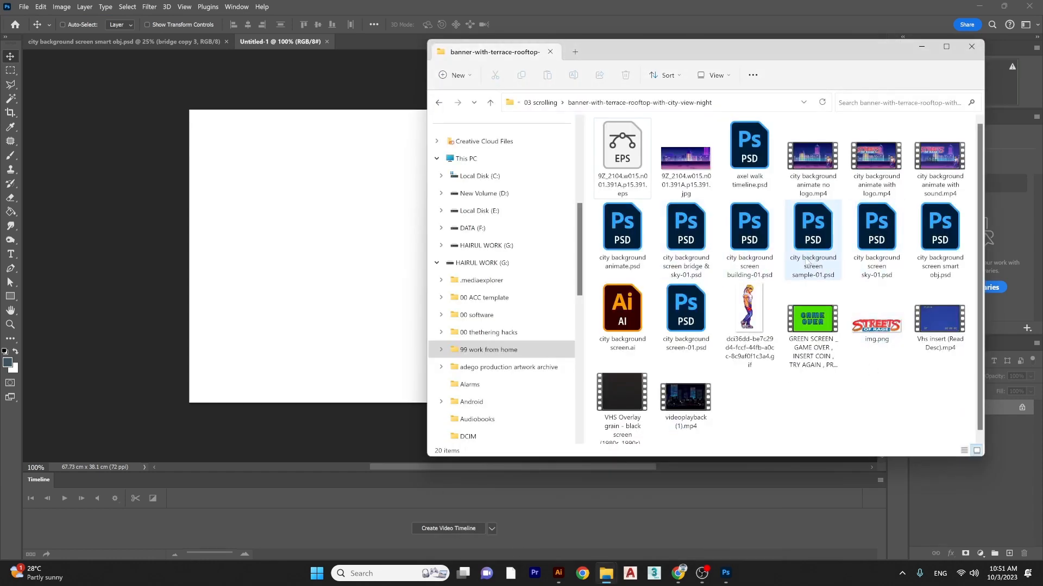
double_click(712, 262)
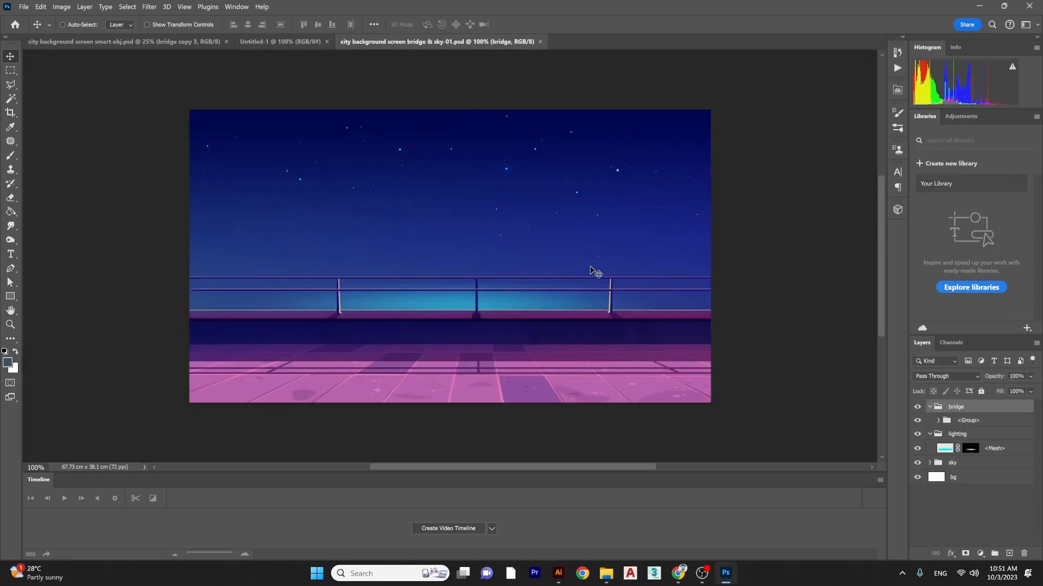
left_click_drag(619, 242, 559, 313)
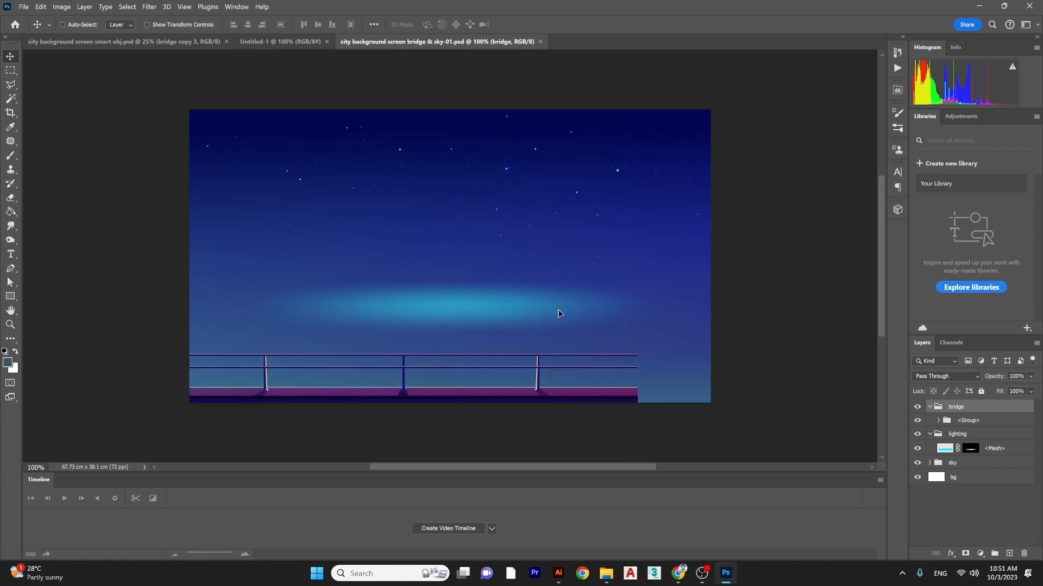
left_click(918, 408)
left_click(918, 424)
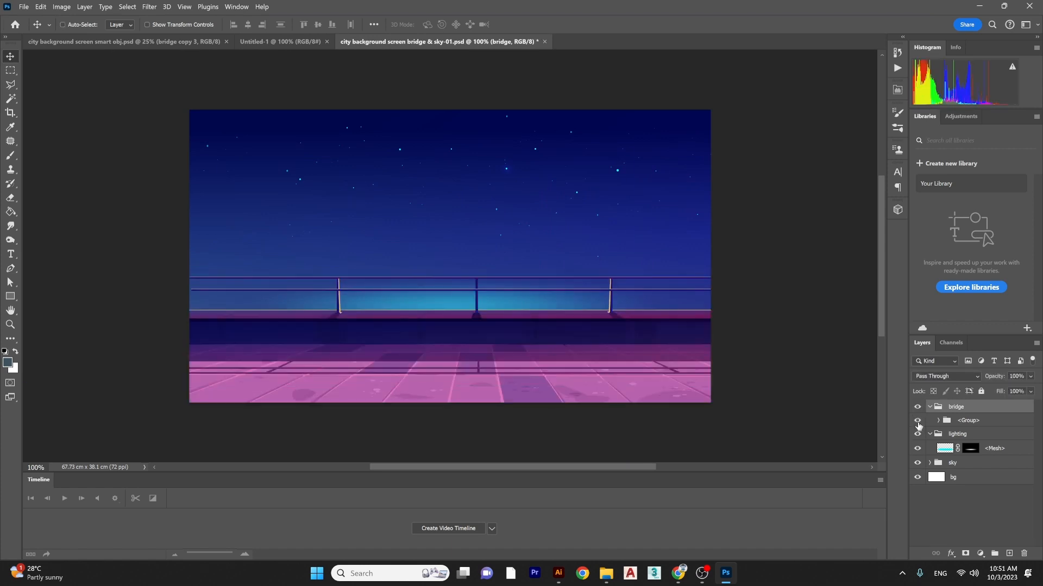
left_click(918, 421)
left_click(918, 434)
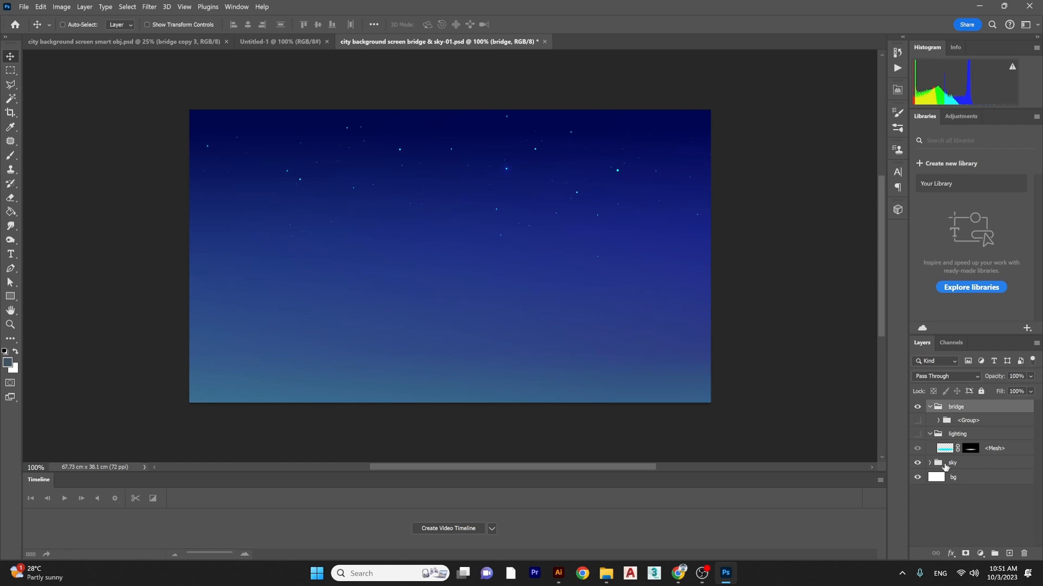
- Expand the sky group, show the transform controls and try moving the sky artwork on the canvas
left_click(945, 465)
left_click(930, 463)
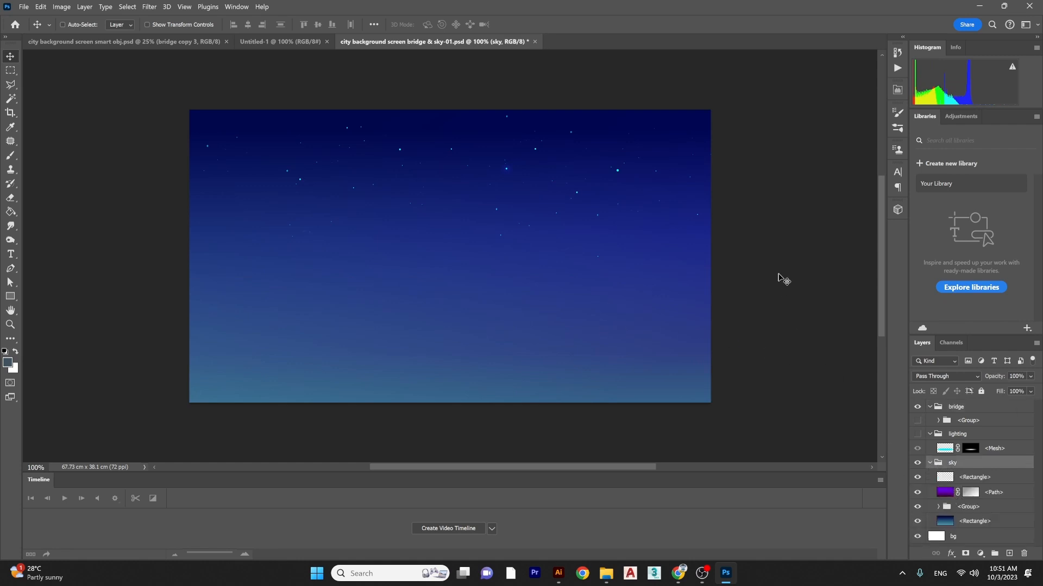
left_click_drag(779, 275, 662, 344)
key("ctrl+z")
left_click(146, 25)
left_click_drag(329, 196, 466, 278)
key("ctrl+z")
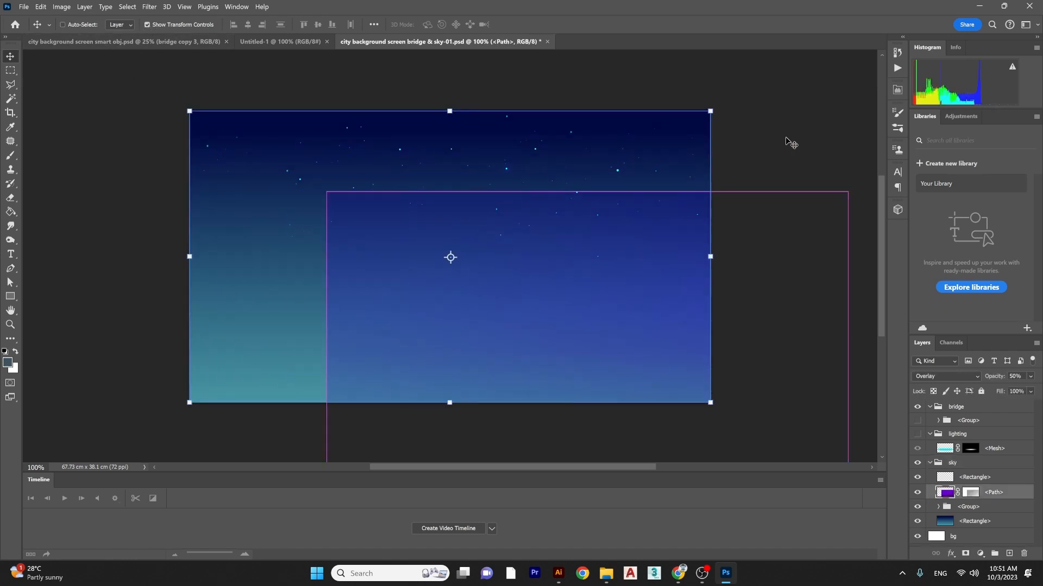
- Select the sky artwork together with the bg layer and copy it into Untitled-1, aligned to the canvas edges
left_click_drag(778, 89, 628, 197)
left_click_drag(628, 199, 500, 280)
left_click_drag(635, 270, 585, 247)
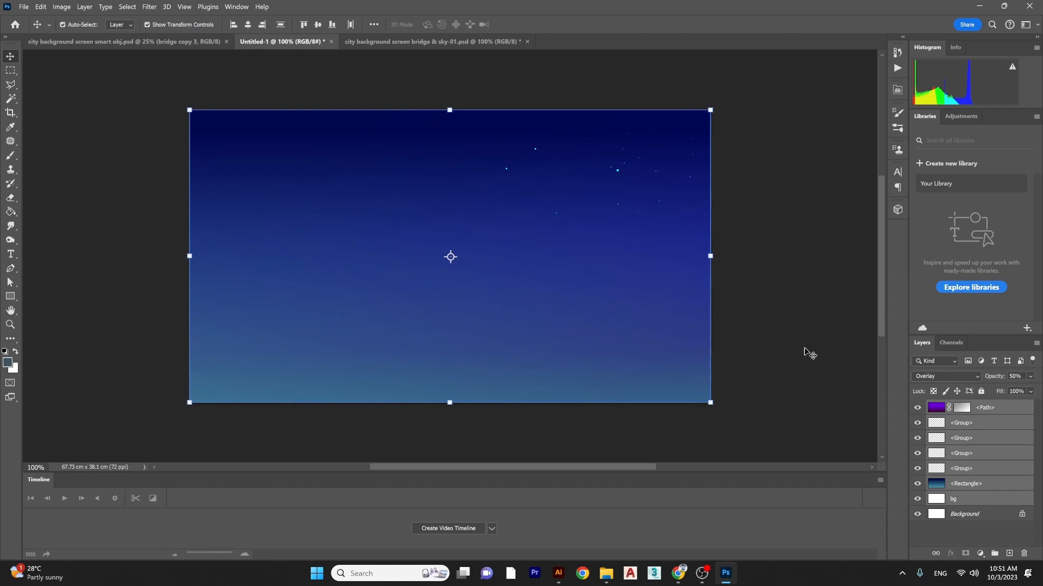
- Merge the copied sky layers in Untitled-1 into one layer and rename it sky
right_click(961, 433)
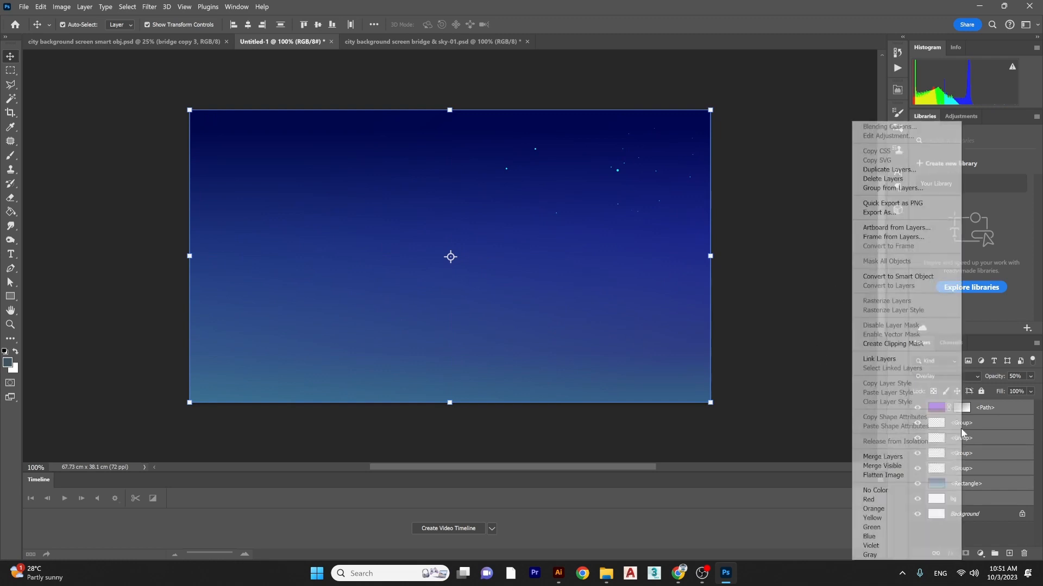
left_click(874, 455)
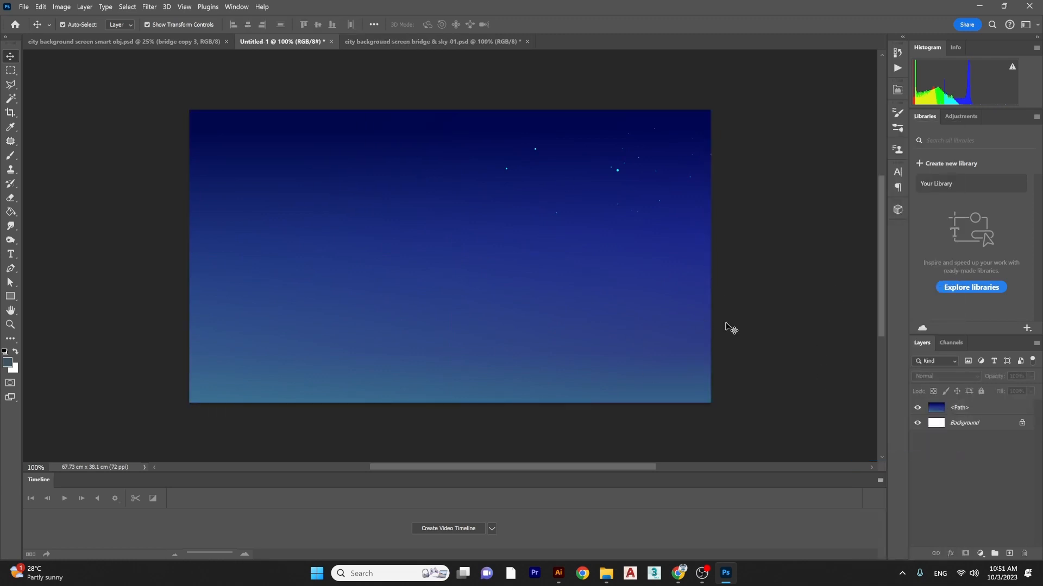
double_click(967, 409)
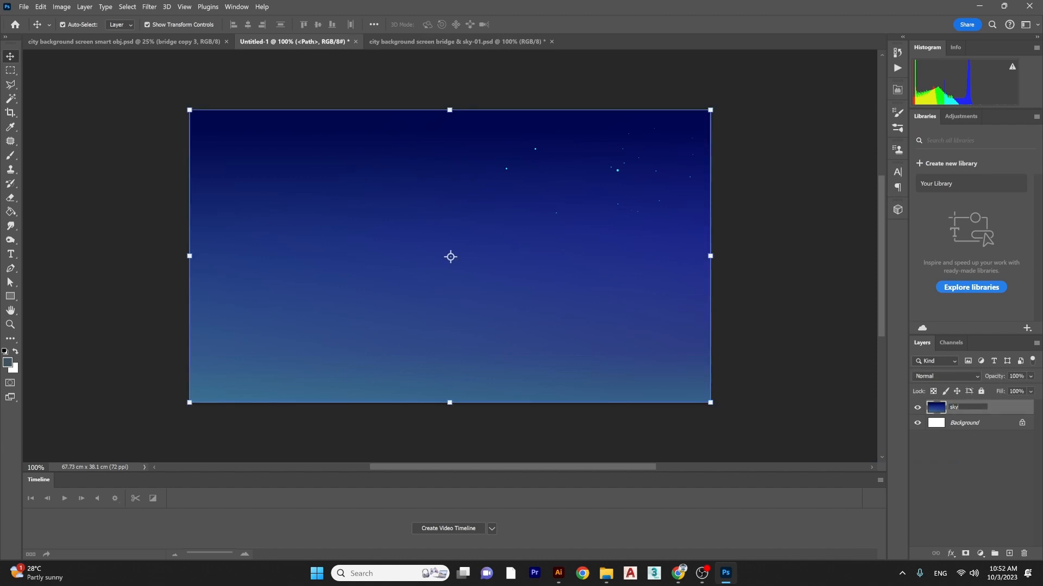
key("Return")
- Convert the sky layer to a smart object
right_click(980, 408)
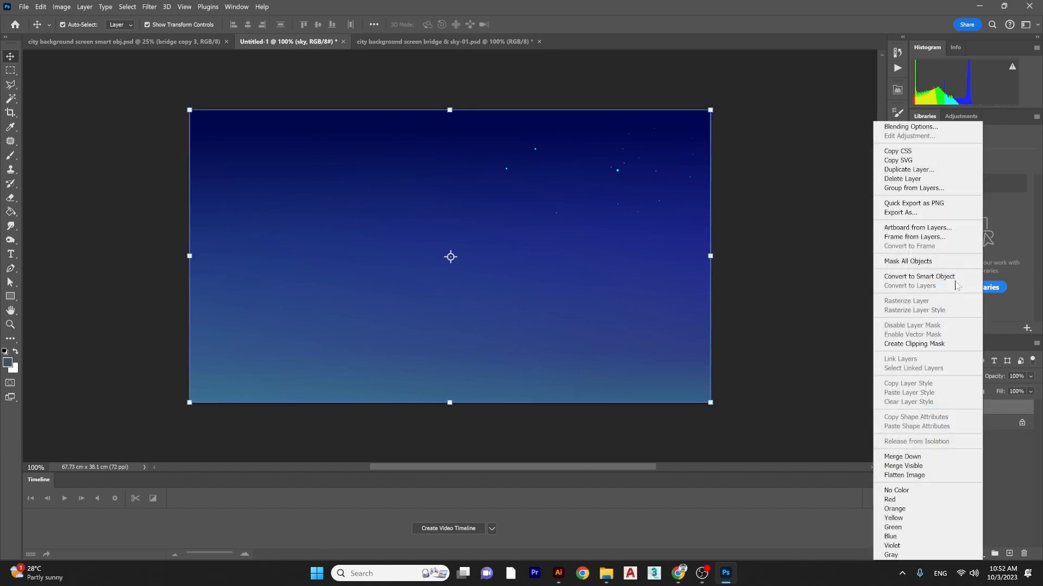
left_click(951, 278)
left_click(828, 298)
- Close the bridge & sky PSD without saving and reopen it from the project folder
left_click(488, 42)
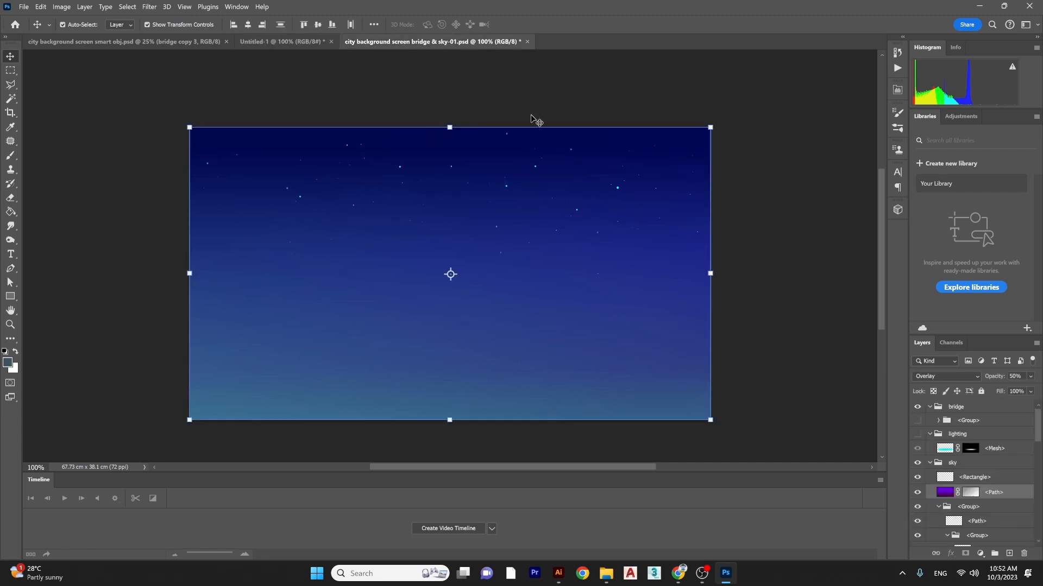
left_click(526, 41)
left_click(572, 228)
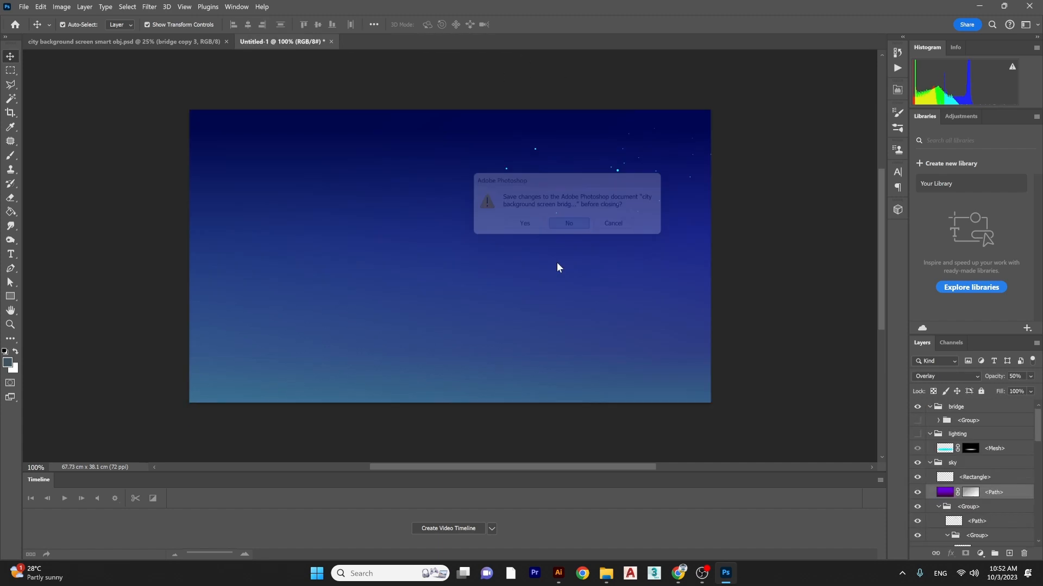
mouse_move(607, 573)
left_click(491, 527)
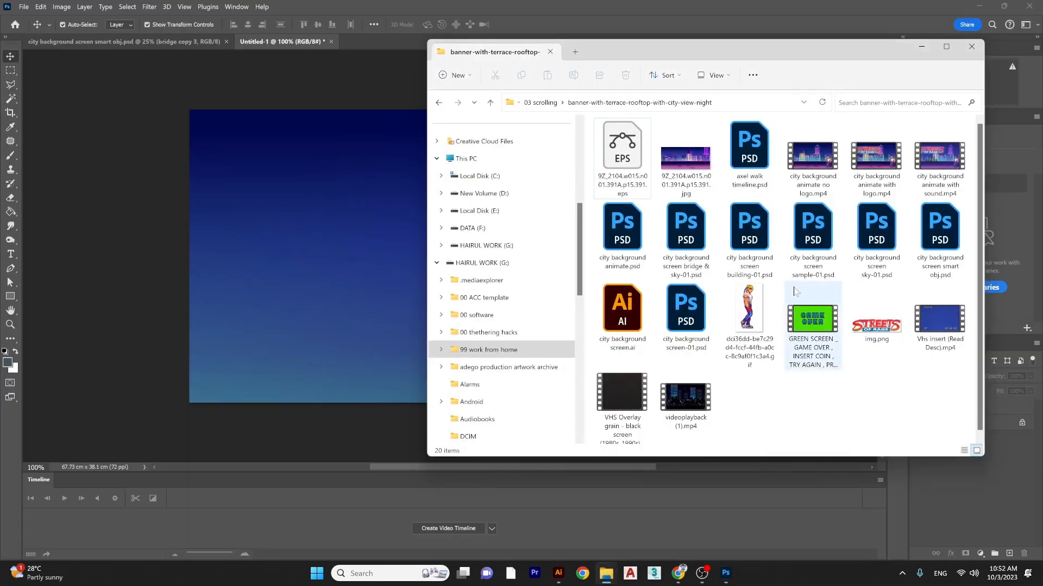
left_click(699, 261)
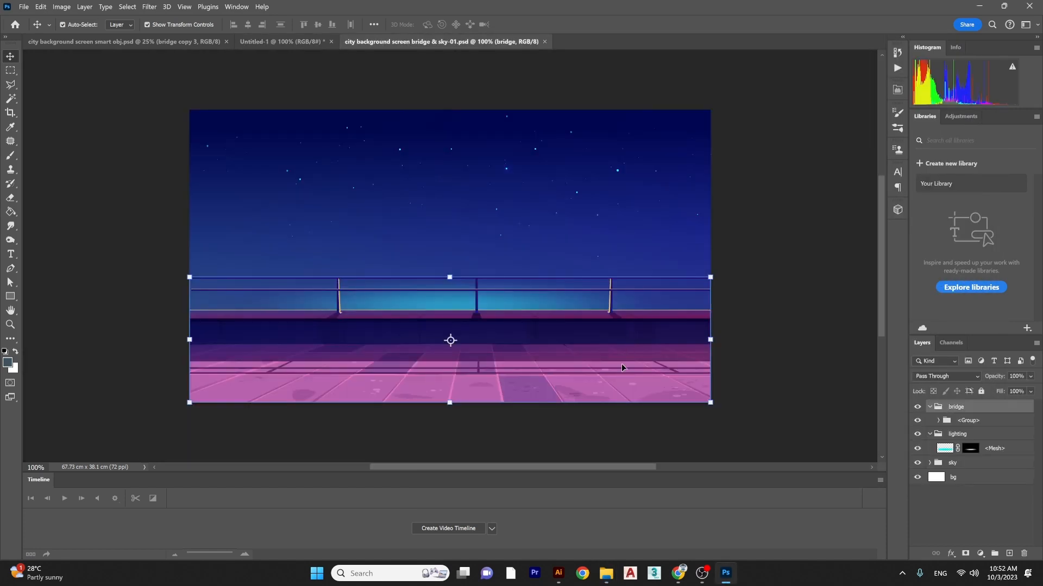
- Collapse the bridge group and hide the sky group in the reopened bridge & sky PSD
left_click_drag(621, 364, 613, 335)
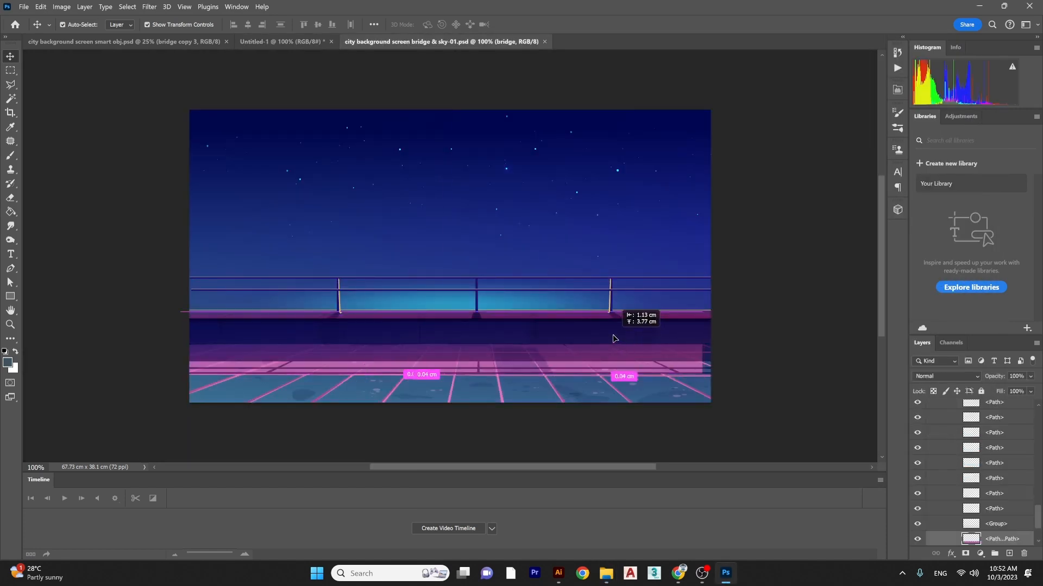
key("Delete")
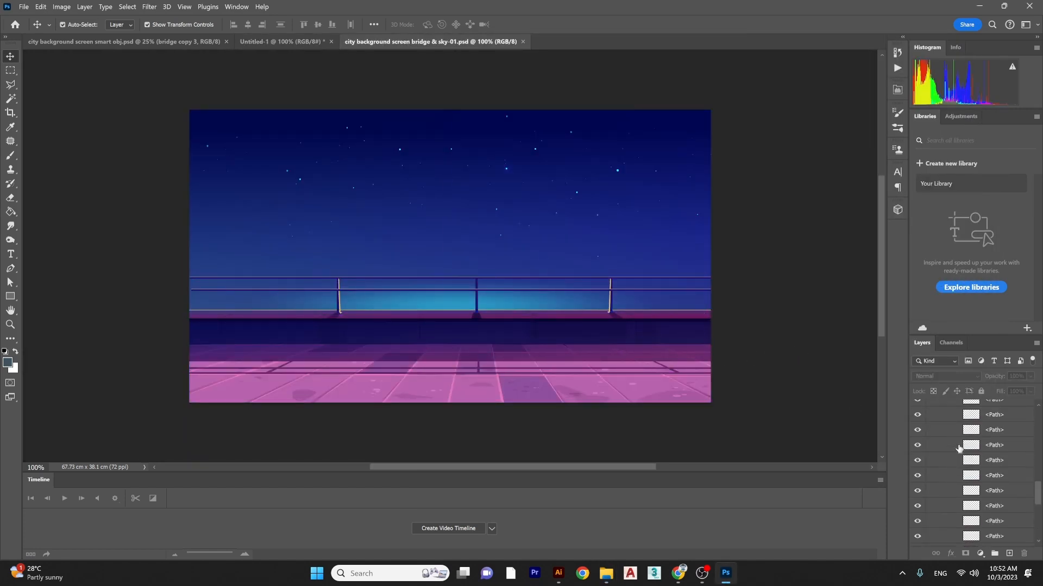
scroll(983, 435, "up", 10)
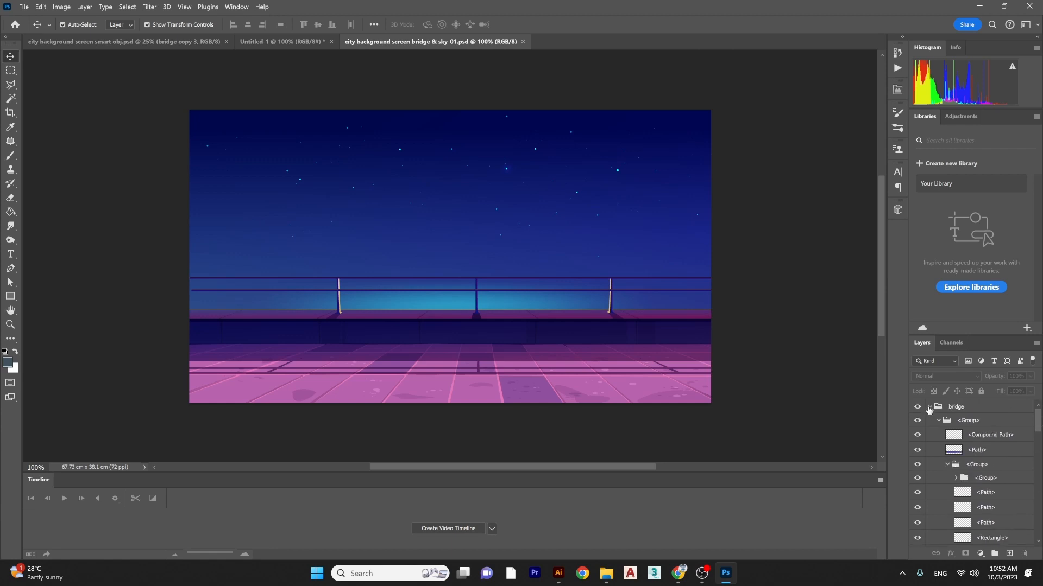
left_click(930, 407)
left_click(918, 450)
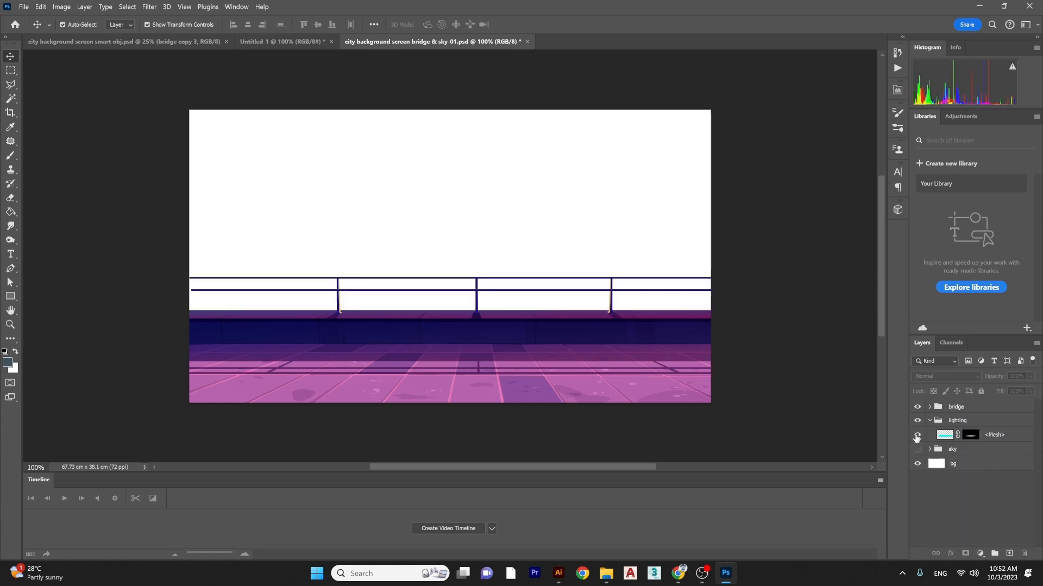
left_click_drag(653, 356, 616, 333)
key("ctrl+z")
- Select all the bridge artwork on the canvas and copy it into Untitled-1 above the sky
left_click_drag(796, 428, 586, 289)
left_click_drag(589, 326, 290, 48)
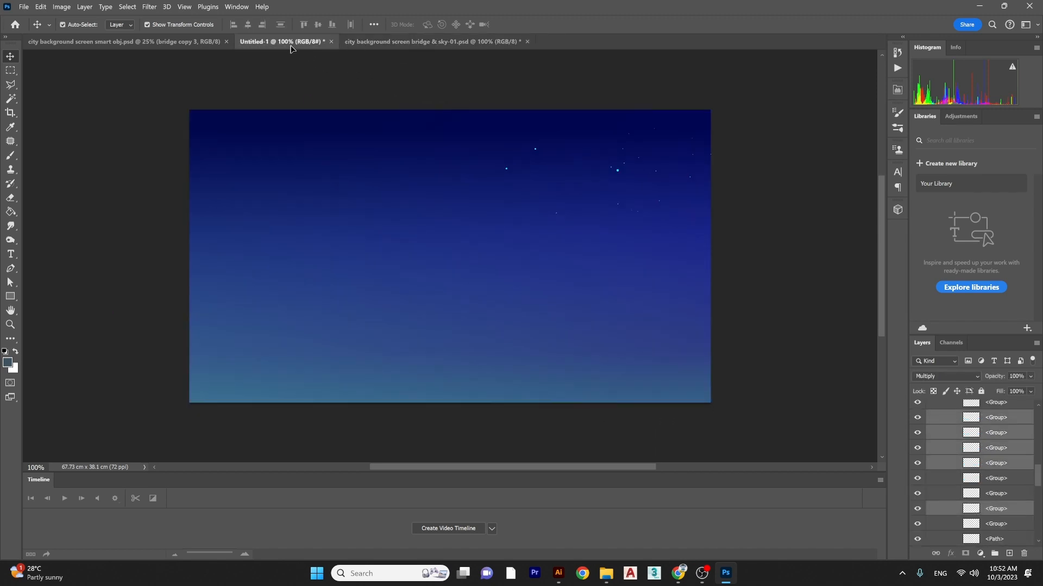
left_click_drag(460, 236, 459, 233)
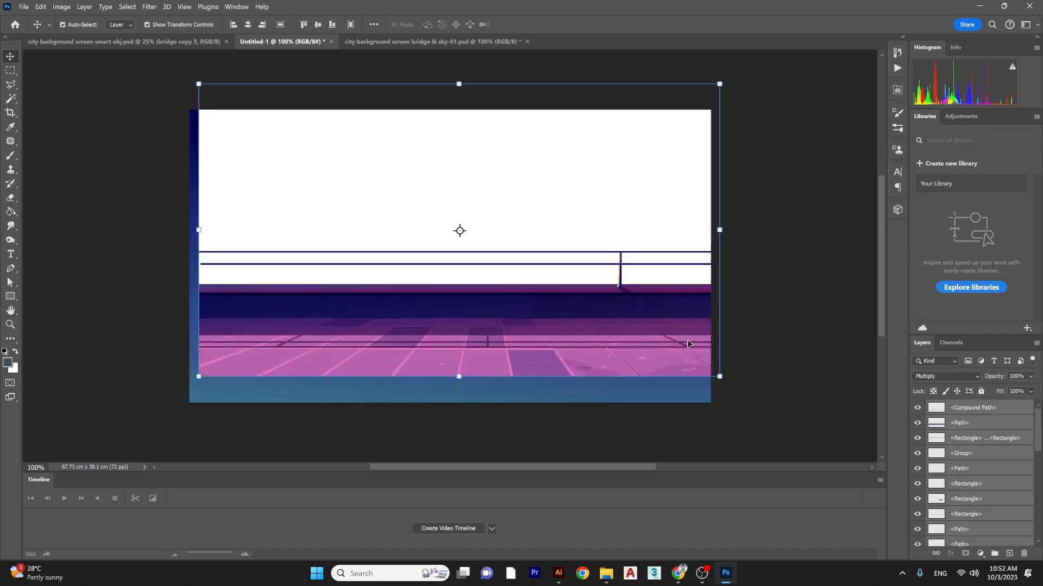
right_click(1001, 449)
left_click(972, 163)
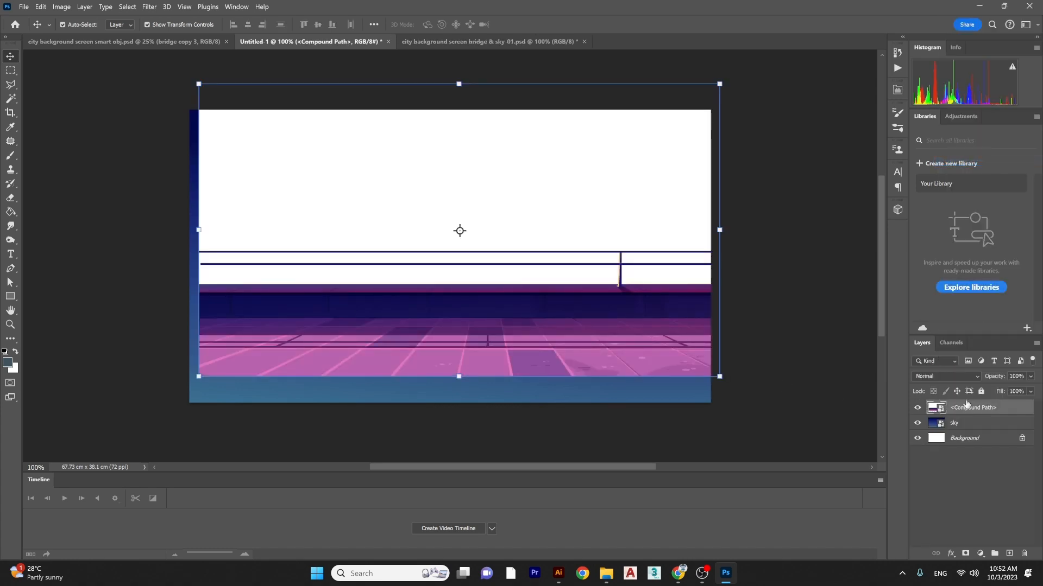
key("ctrl+z")
- Delete the white background layer that came along with the copied bridge artwork
left_click(759, 257, "ctrl")
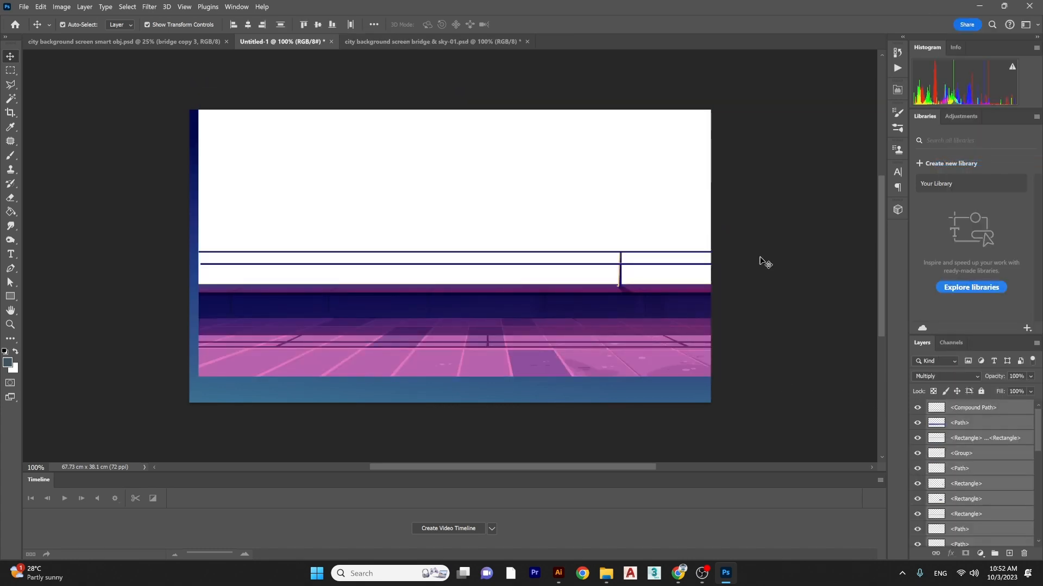
left_click_drag(635, 190, 367, 178)
key("Delete")
- Lock the sky layer and move all the bridge layers together so they span the canvas width
scroll(961, 473, "up", 7)
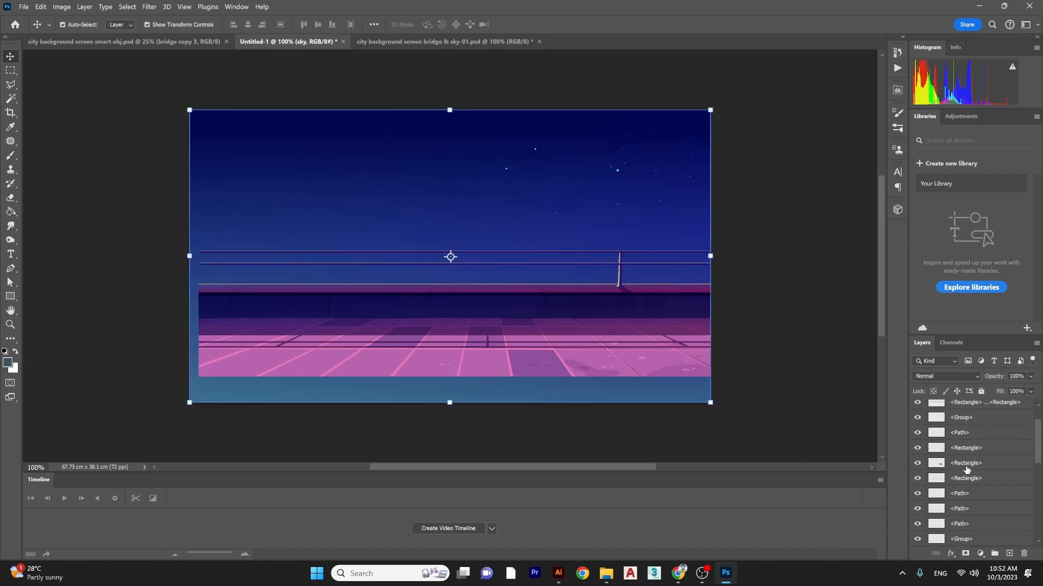
scroll(968, 474, "down", 3)
scroll(972, 491, "down", 3)
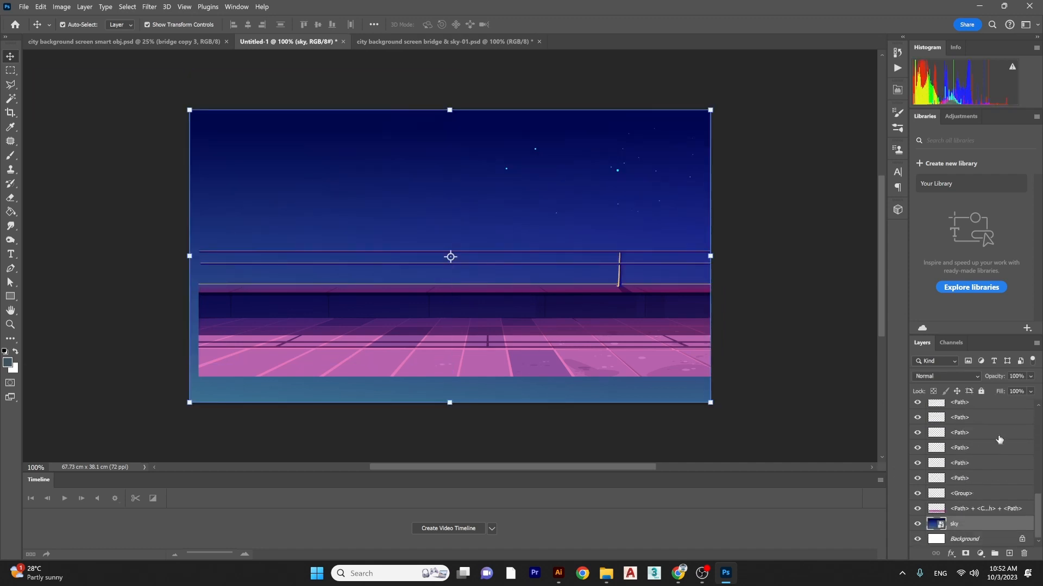
left_click(978, 508)
scroll(979, 467, "up", 5)
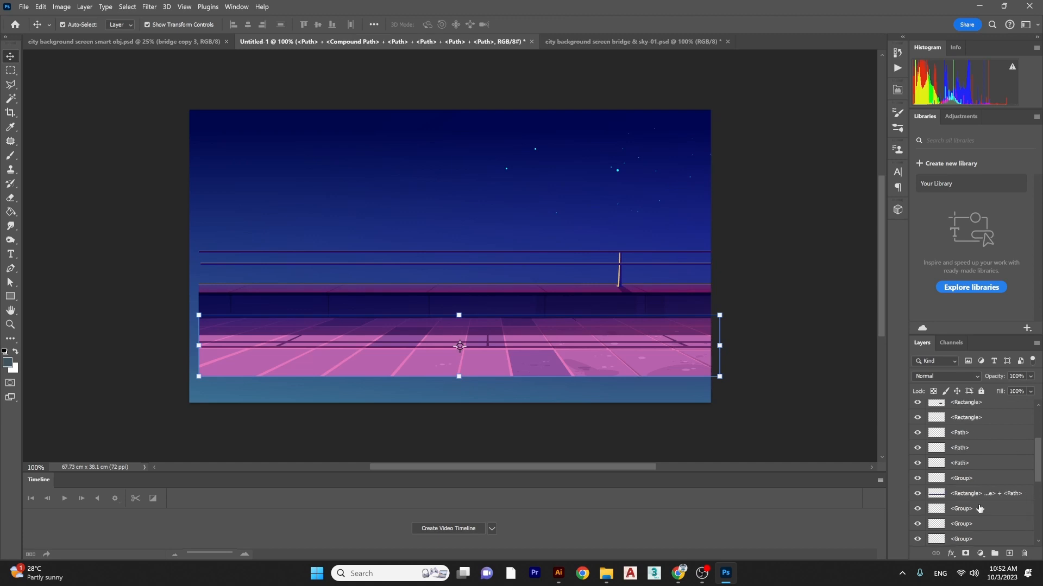
left_click(979, 414, "shift")
right_click(979, 415)
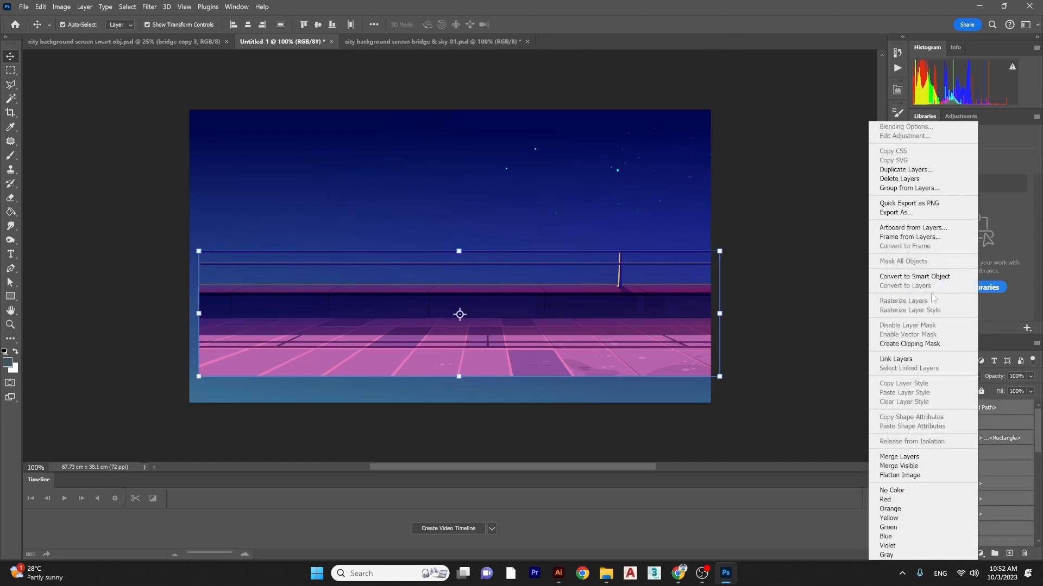
left_click(1016, 433)
left_click_drag(657, 360, 649, 360)
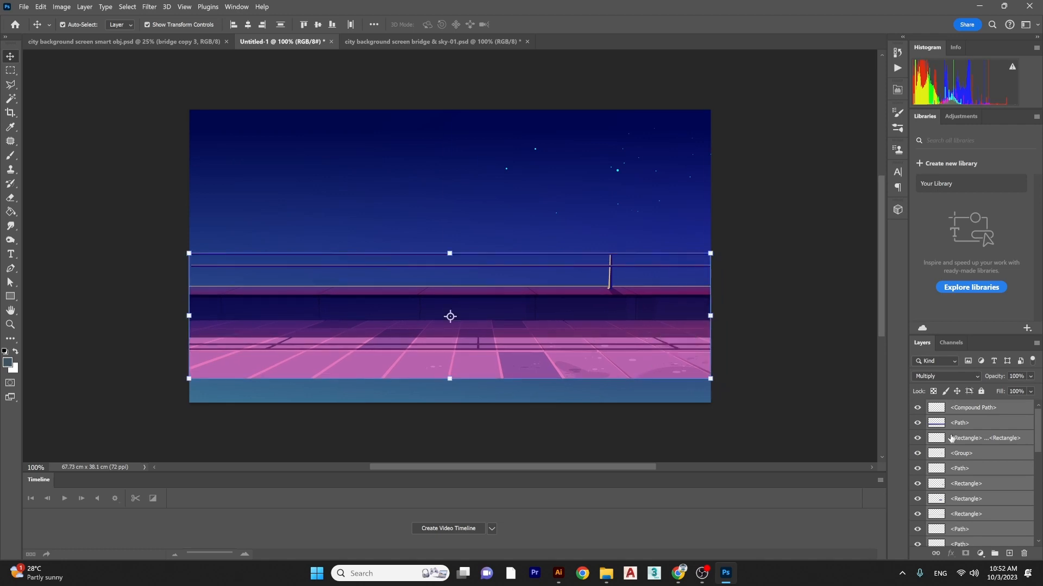
- Convert the selected bridge layers to a single smart object and rename it bridge
right_click(972, 432)
left_click(934, 277)
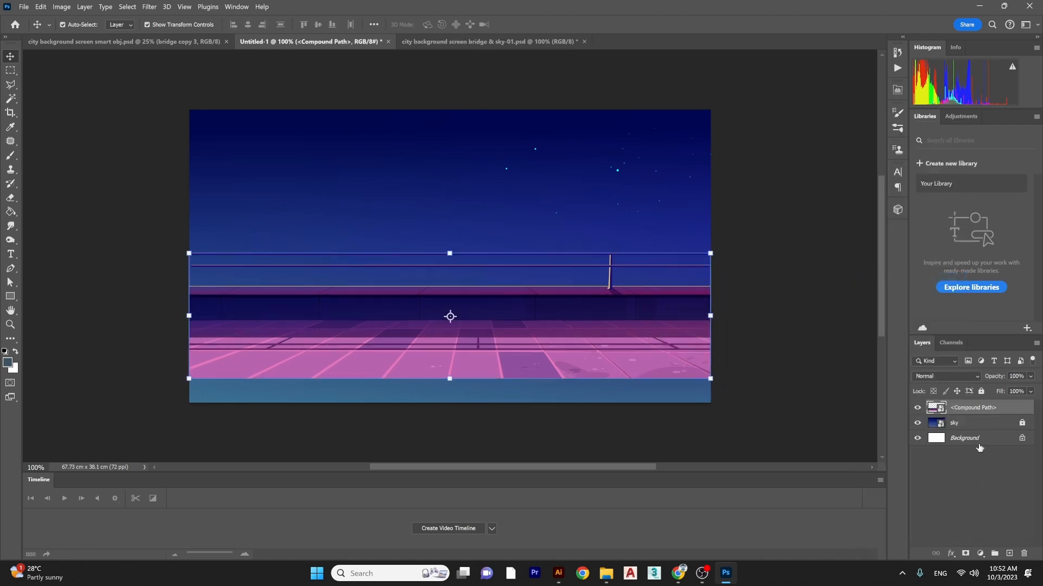
double_click(974, 408)
type("bridge")
key("Return")
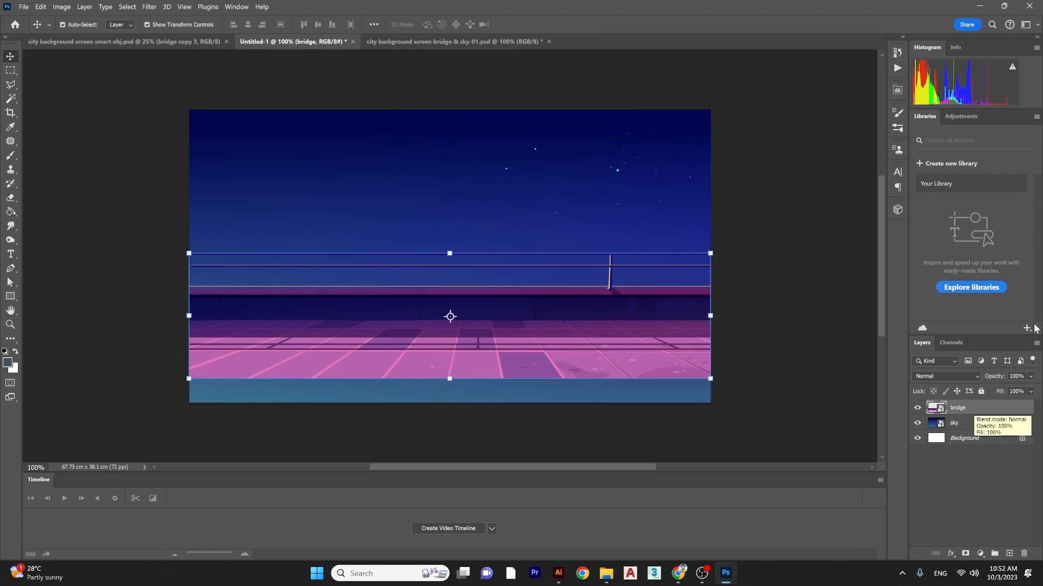
- Move the bridge smart object down to the bottom edge of the canvas
mouse_move(679, 339)
left_mouse_down()
mouse_move(660, 356)
mouse_move(673, 357)
left_mouse_up()
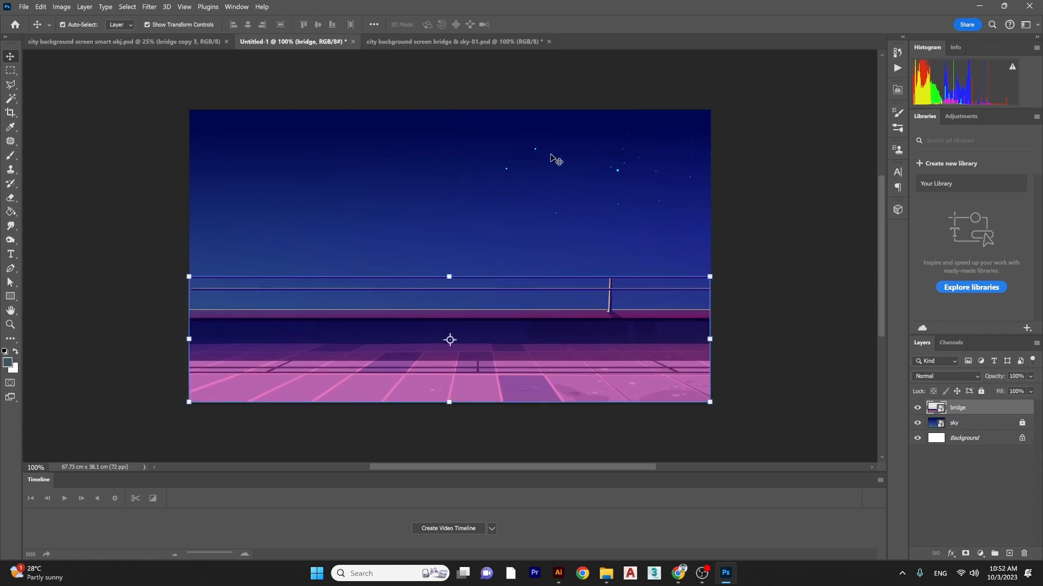
- Close the city background screen bridge & sky-01.psd document without saving its changes
left_click(446, 41)
left_click(736, 244)
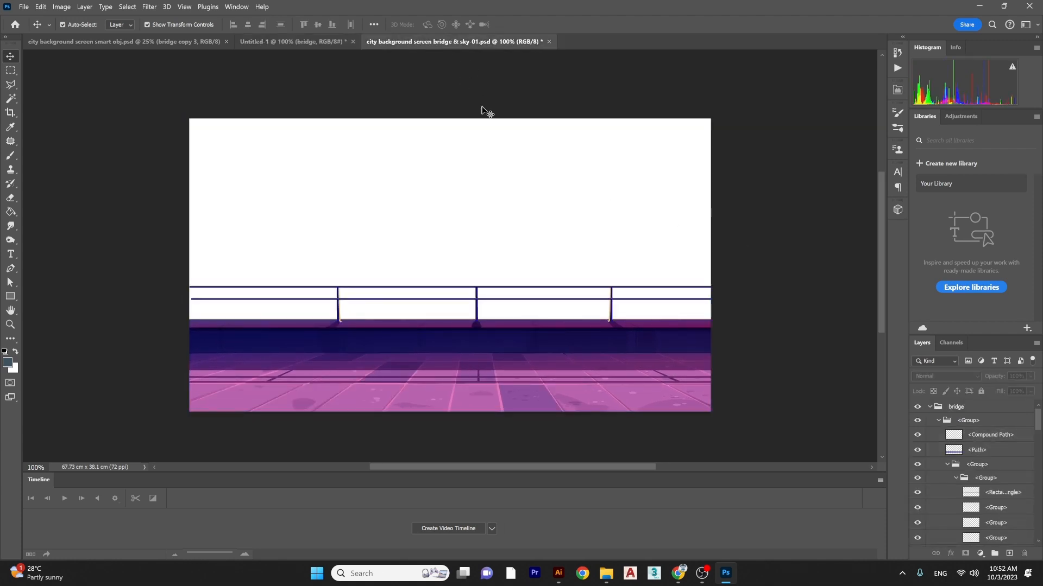
left_click(549, 42)
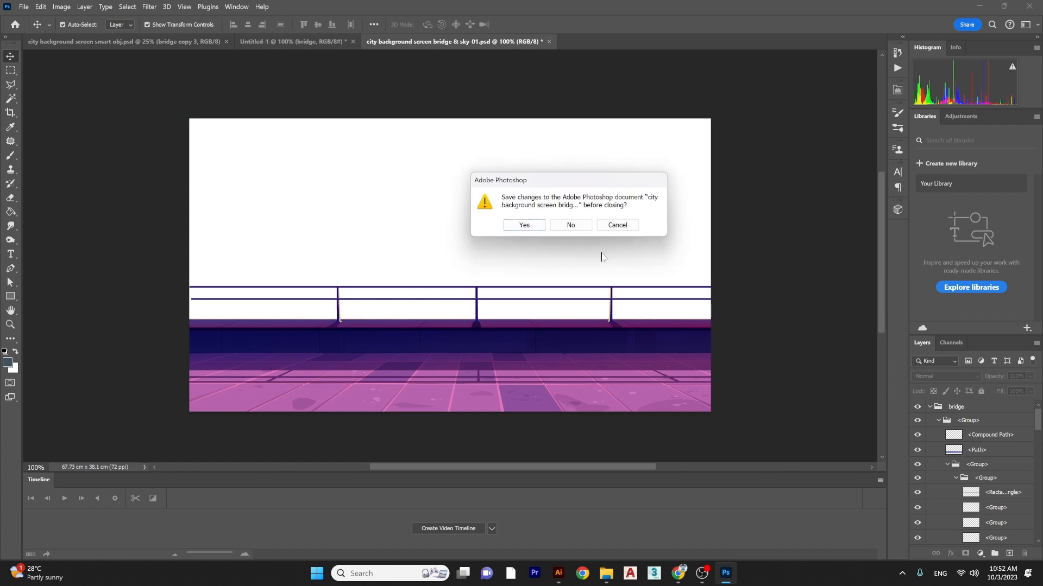
left_click(569, 226)
- Place city background screen building-01.psd from the banner-with-terrace-rooftop folder into the Untitled-1 document at full canvas size
mouse_move(611, 580)
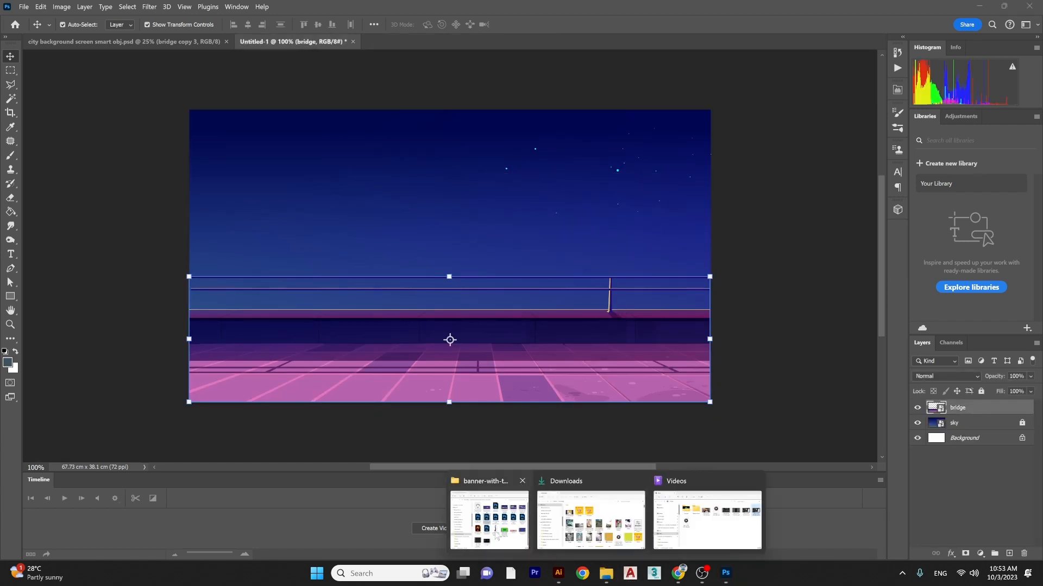
left_click(489, 519)
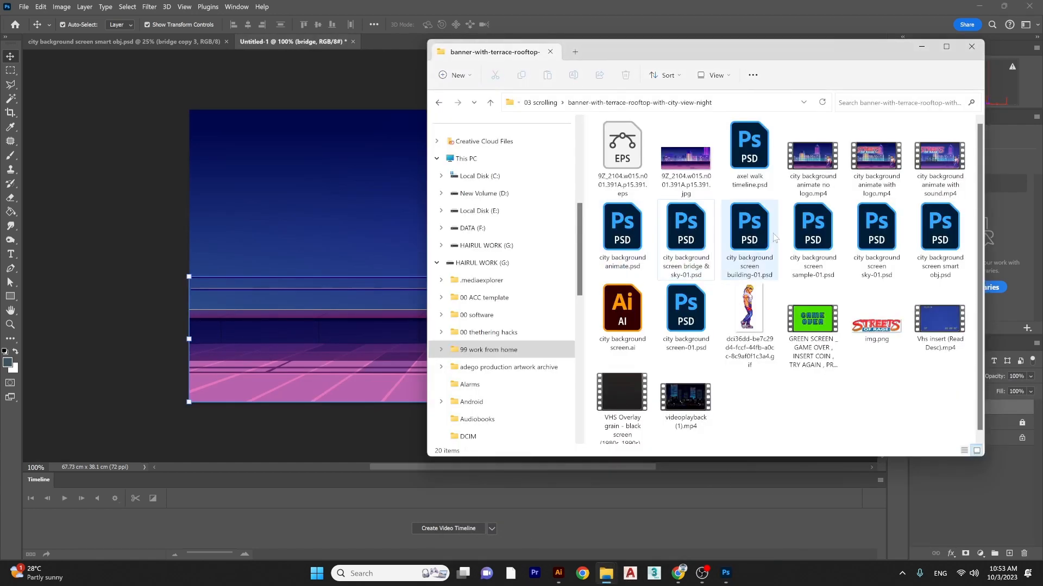
left_click_drag(749, 231, 390, 283)
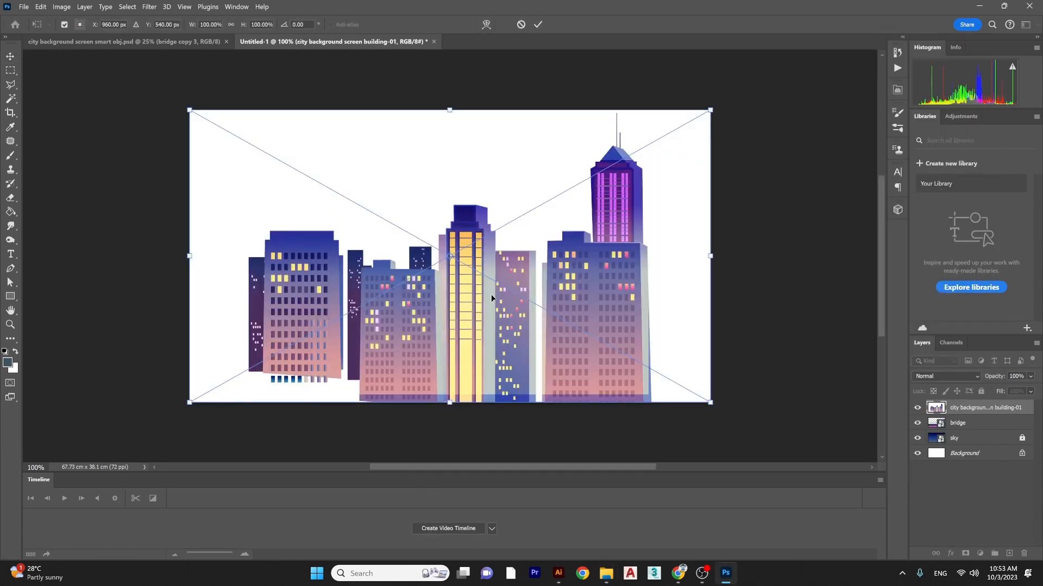
key("Return")
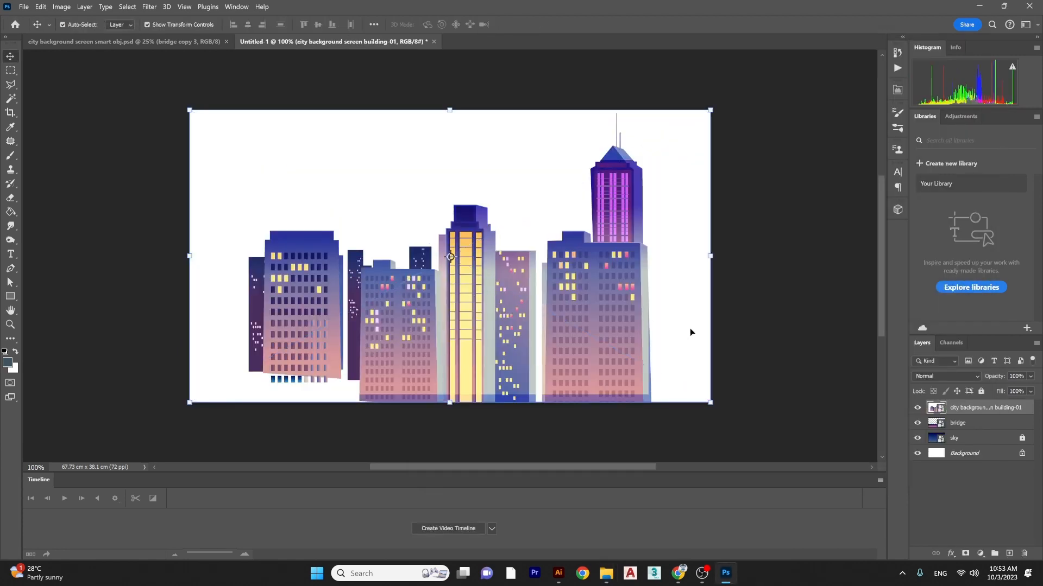
- Select the buildings in the placed artwork and add a layer mask that hides their white background
left_click(127, 6)
left_click(154, 128)
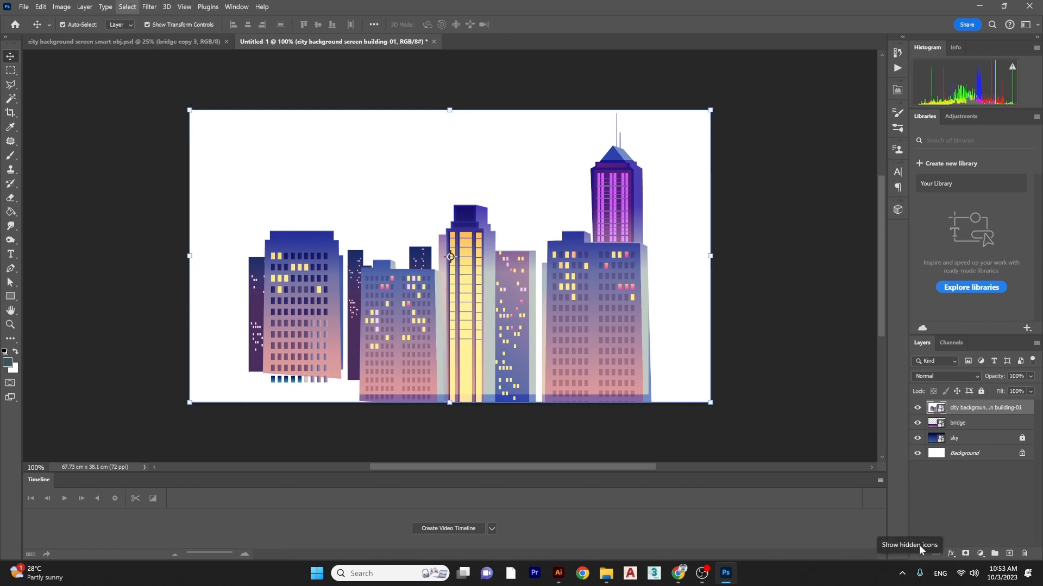
left_click(965, 553)
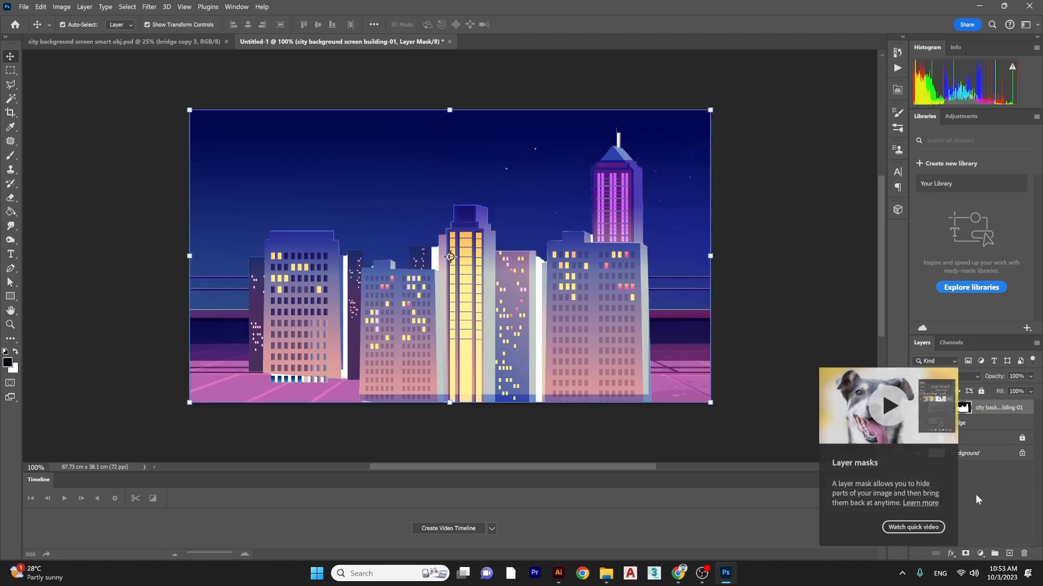
- Place the masked building layer between the bridge and sky layers and shift the buildings slightly to the right
left_click(991, 414)
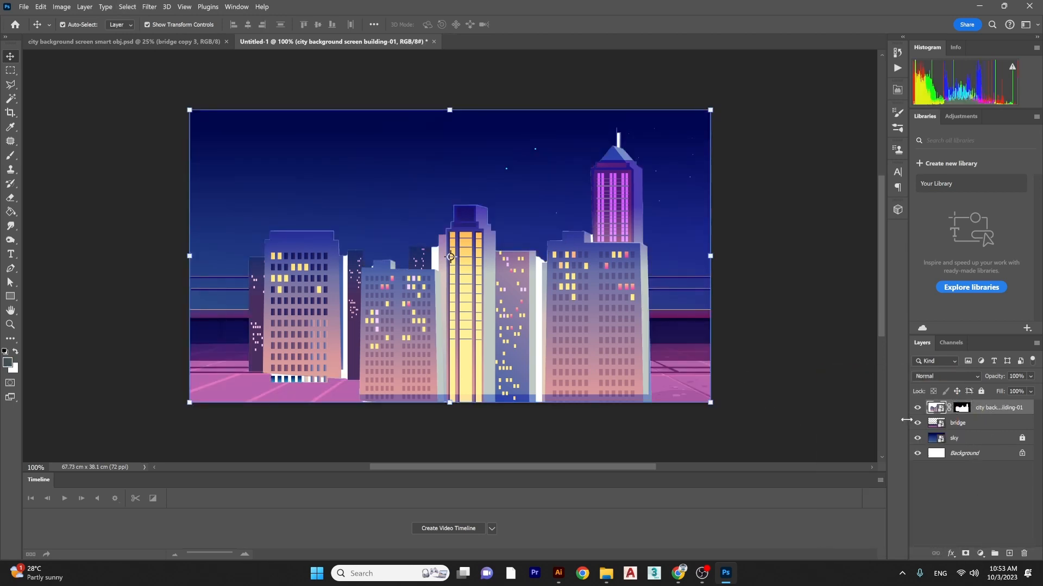
left_click_drag(981, 408, 991, 426)
left_click_drag(587, 238, 621, 236)
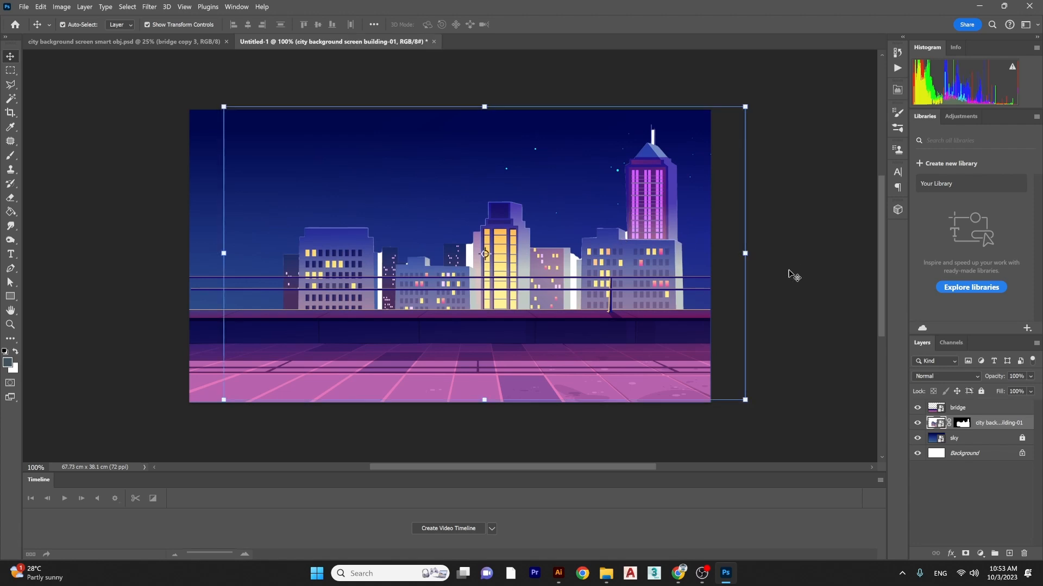
- Open city background screen bridge & sky-01.psd and hide its bridge, sky and bg layers, leaving only the lighting group visible
mouse_move(608, 583)
left_click(487, 524)
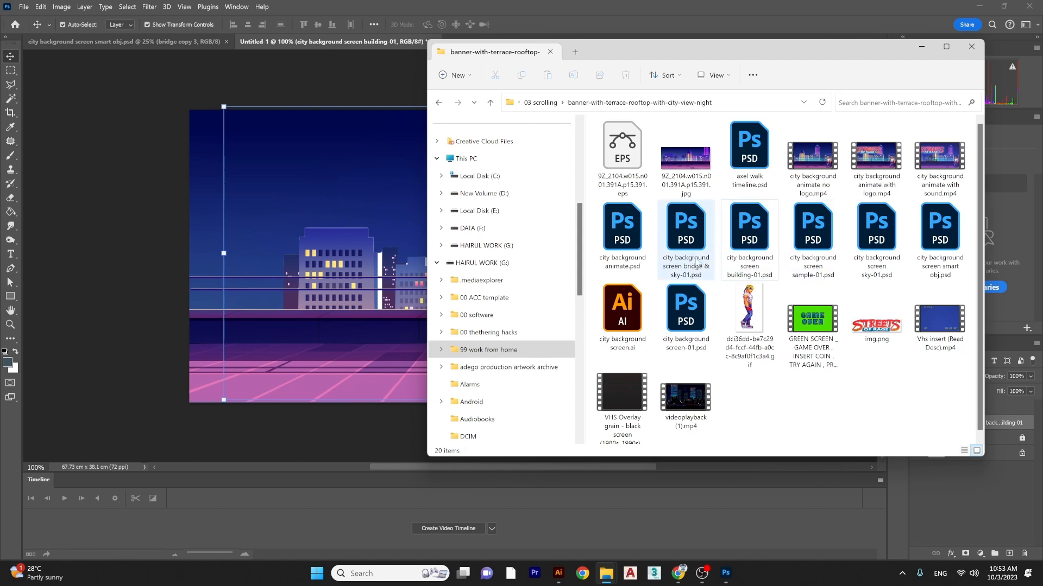
left_click(694, 261)
key("Return")
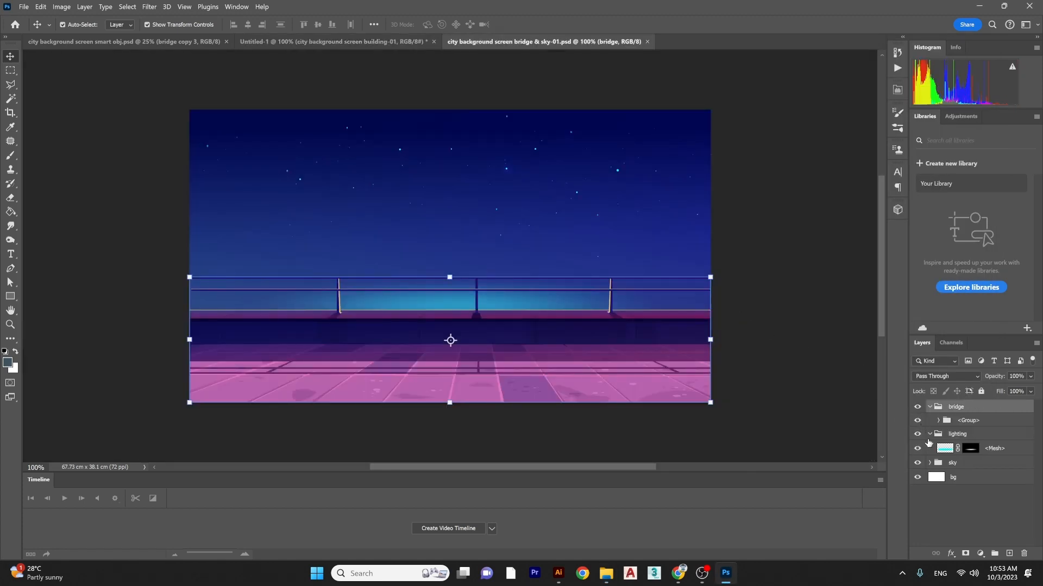
left_click(930, 435)
left_click(917, 407)
left_click(917, 448)
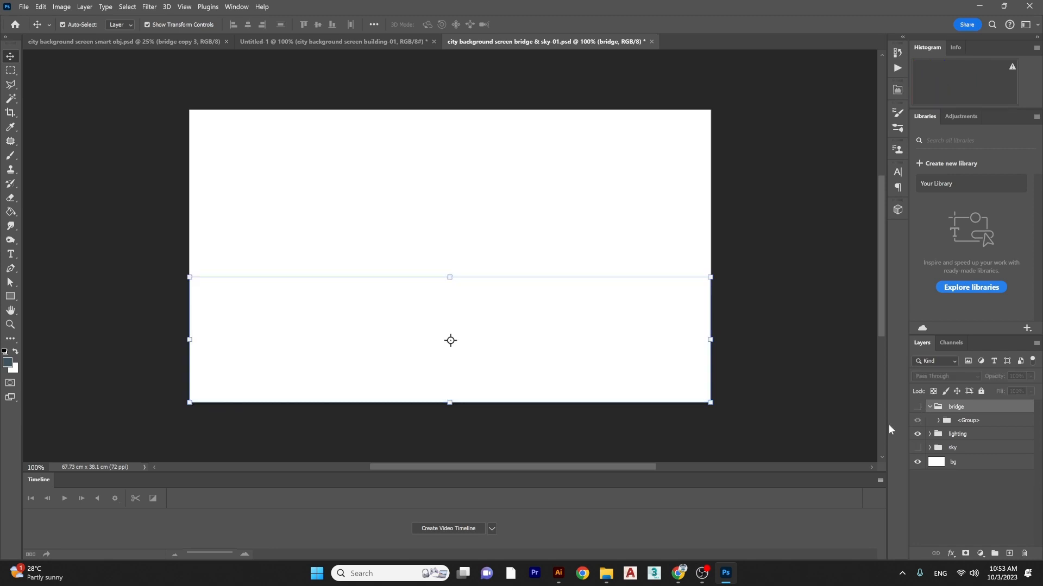
left_click(917, 462)
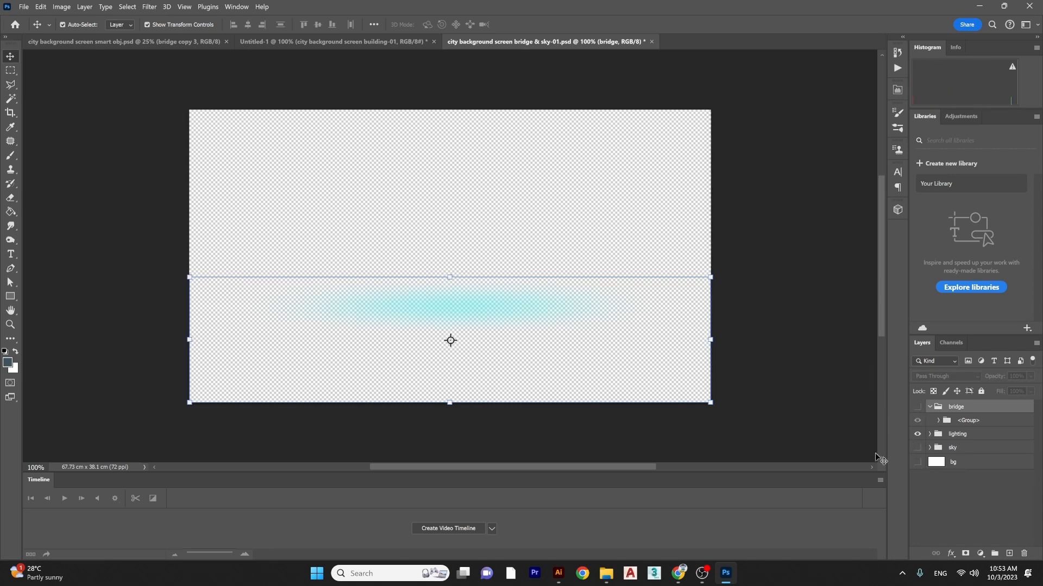
- Copy the cyan lighting mesh into Untitled-1 and keep its layer between the bridge and the building layer
left_click_drag(631, 350, 549, 287)
key("ctrl+t")
key("Return")
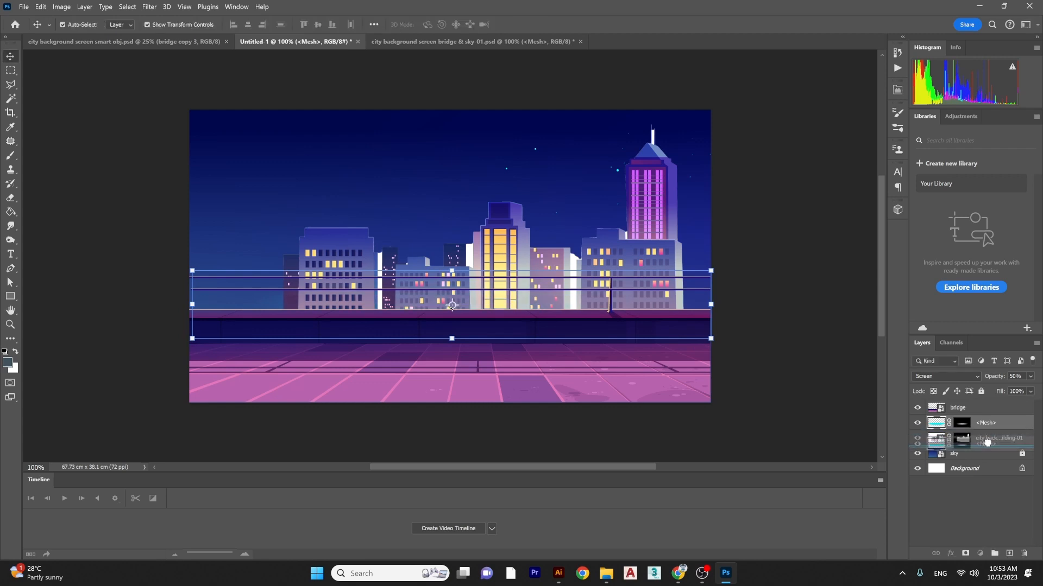
left_click_drag(985, 438, 1002, 419)
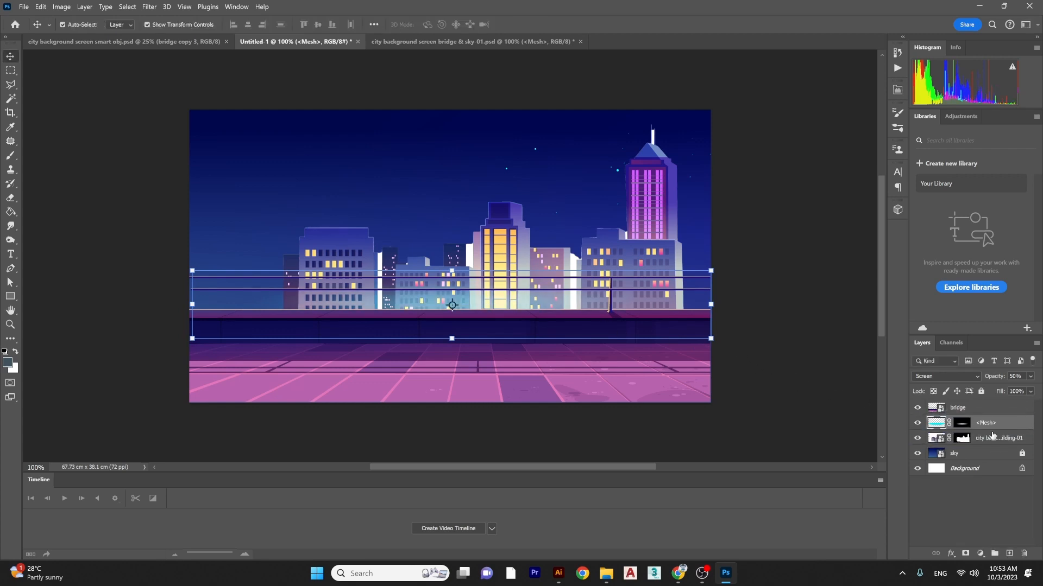
- Convert the mesh layer to a smart object and rename it lighting
double_click(991, 429)
left_click(1004, 490)
right_click(1006, 419)
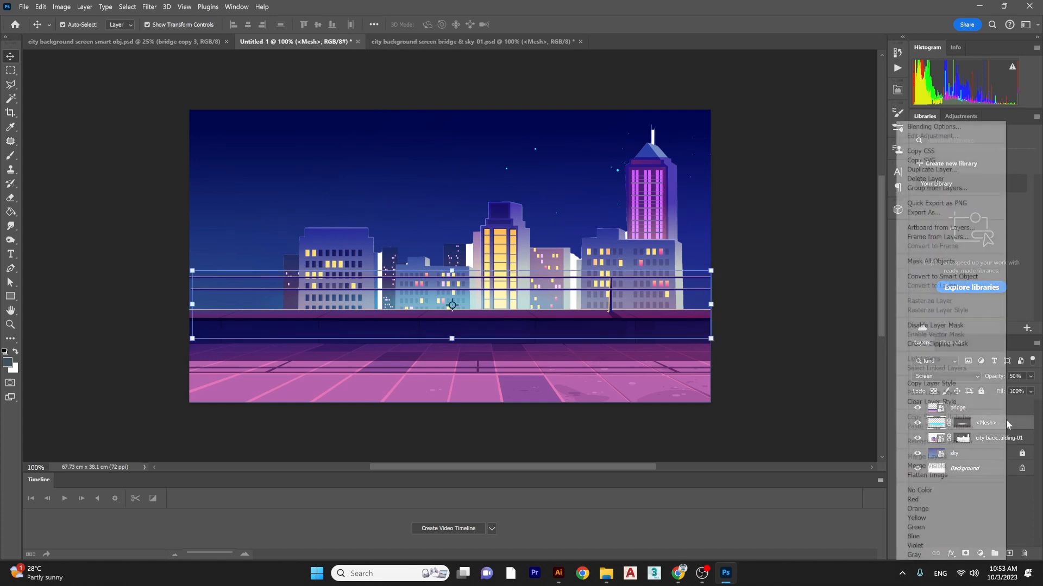
left_click(947, 277)
double_click(960, 423)
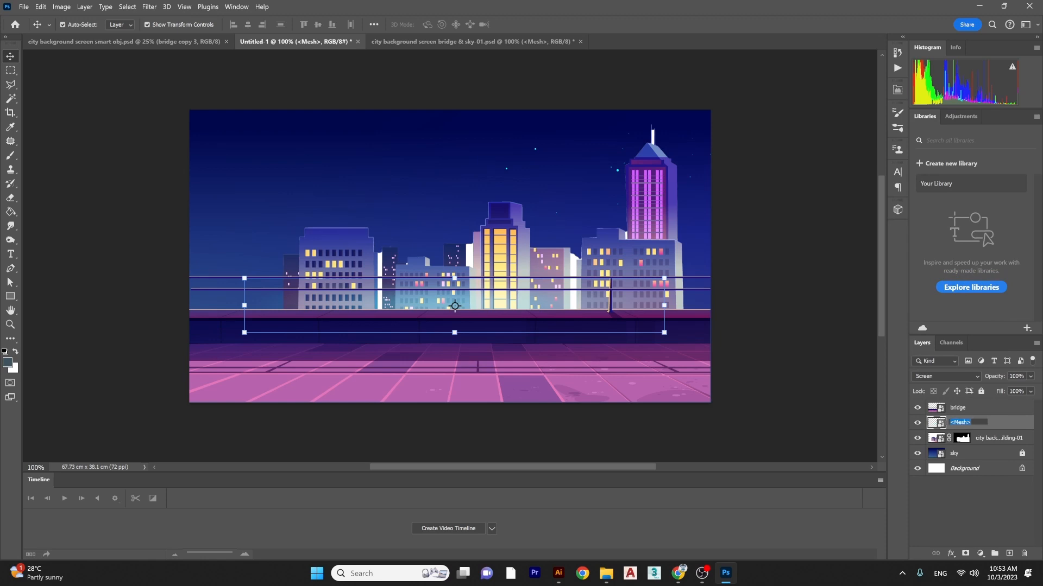
type("lighting")
key("Return")
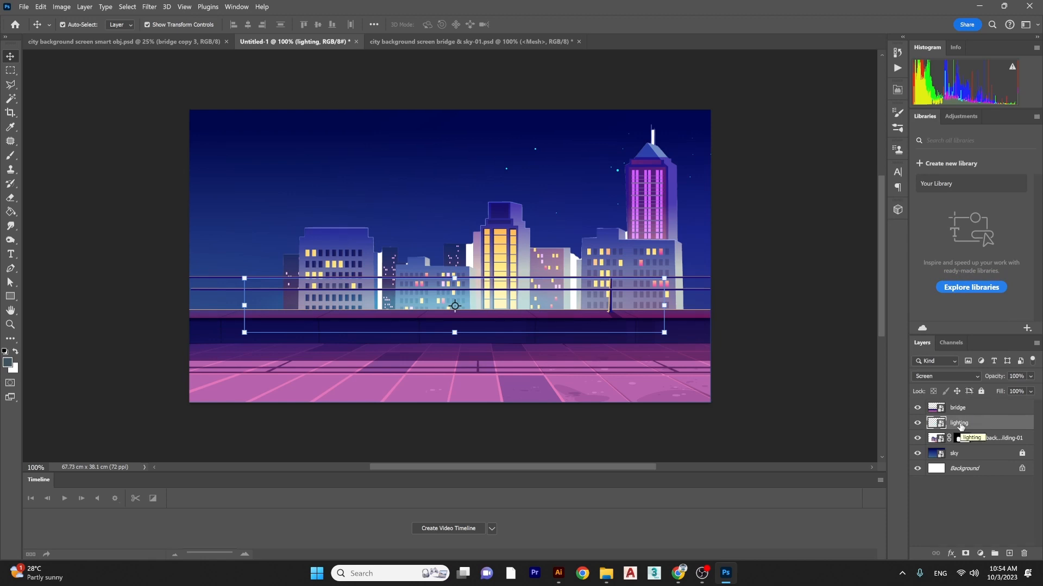
- Extend the canvas to the left with the Crop tool to a width of about 298.6 cm
key("ctrl+minus")
key("ctrl+minus")
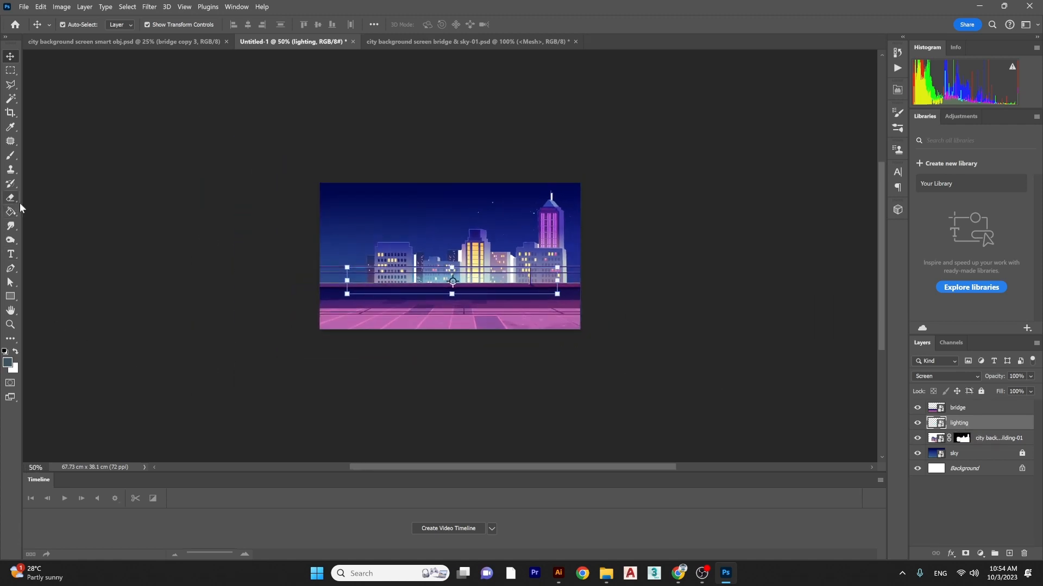
left_click(10, 113)
key("ctrl+minus")
key("ctrl+minus")
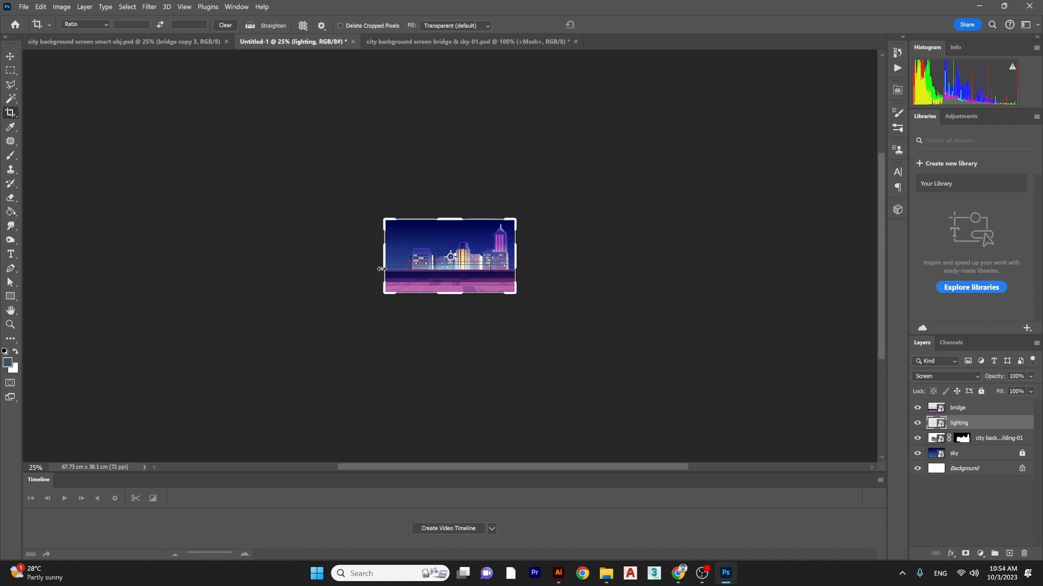
left_click_drag(383, 264, 162, 265)
key("Return")
key("ctrl+plus")
key("ctrl+plus")
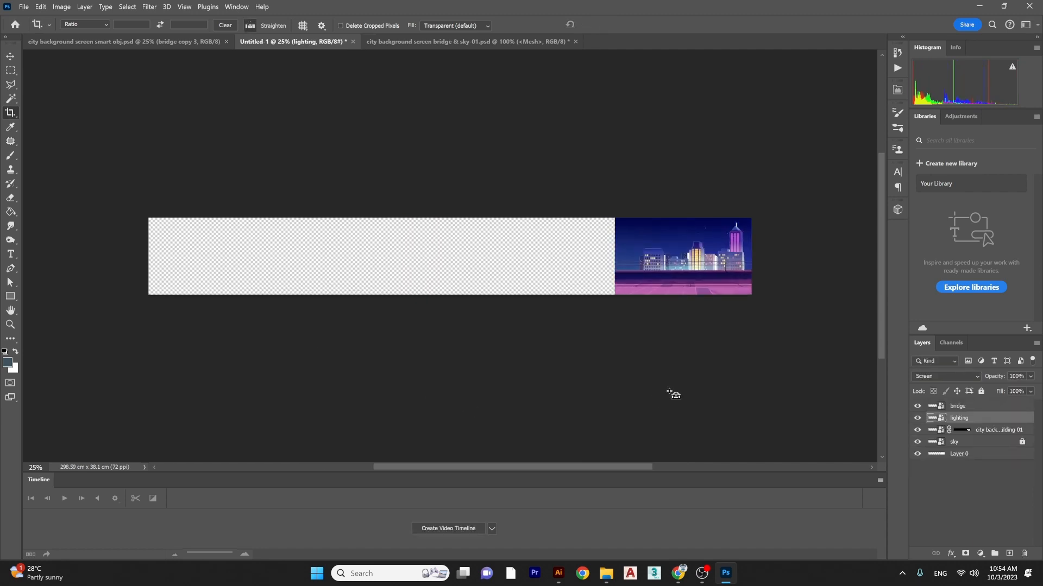
left_click_drag(732, 383, 538, 377)
key("v")
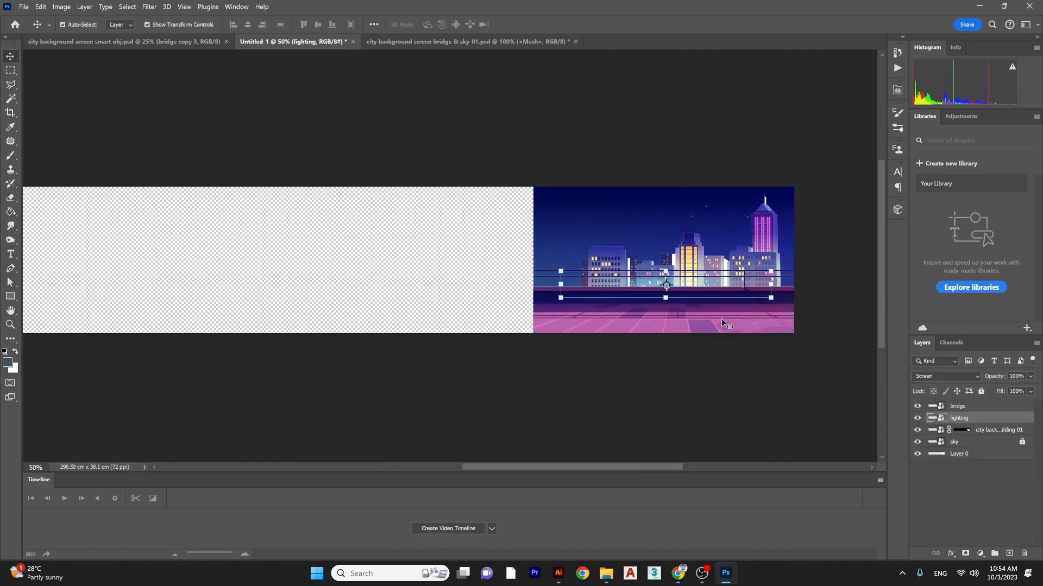
left_click(757, 328)
left_click_drag(775, 331, 516, 332)
key("ctrl+z")
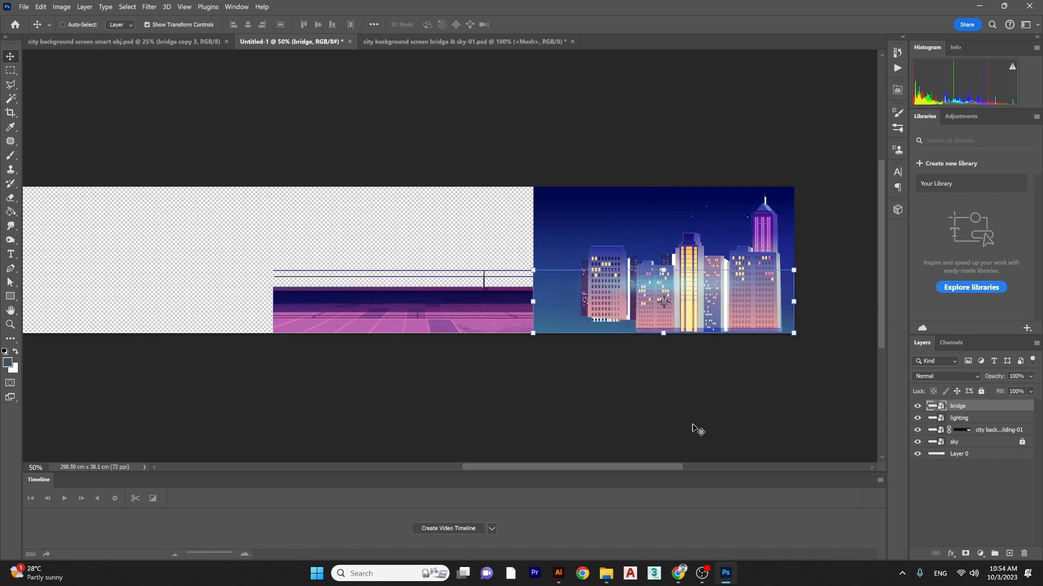
- Duplicate the bridge smart object onto the empty canvas area and align the copy against the original's left edge
left_click(696, 427)
left_click_drag(748, 329, 492, 321)
left_click(592, 391)
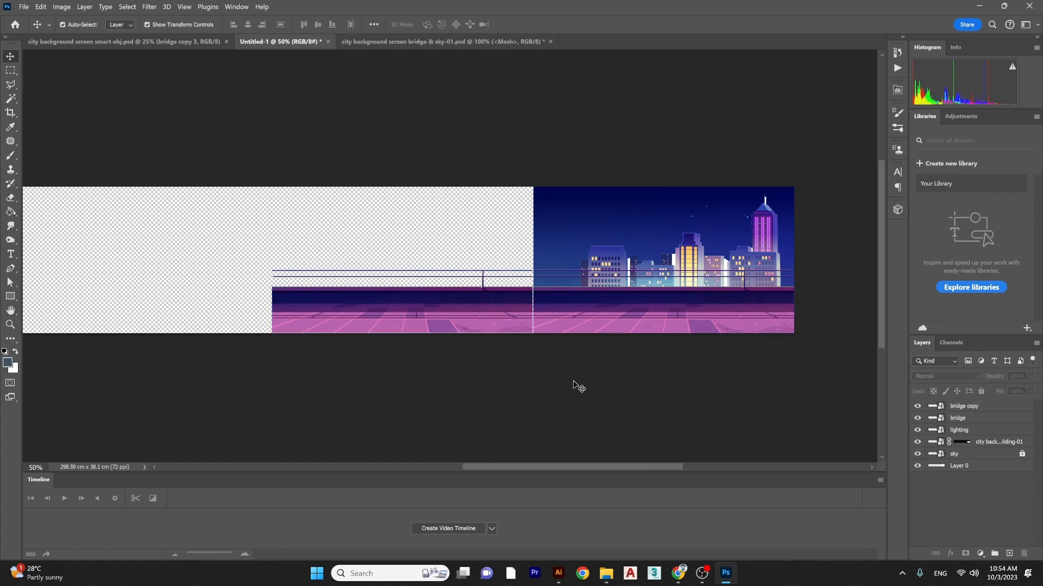
left_click(526, 313)
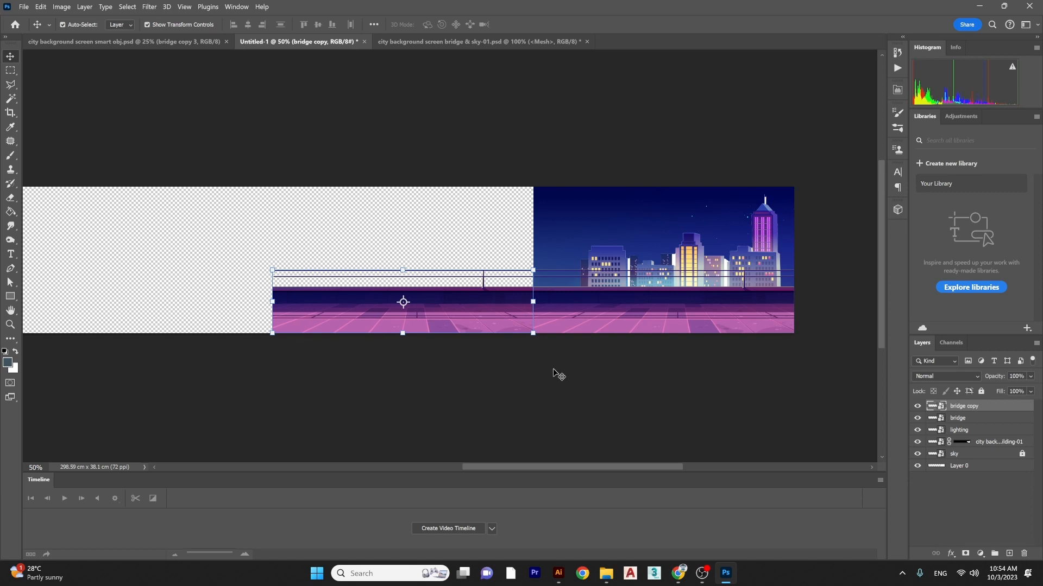
left_click(559, 375)
left_click(492, 321)
left_click(633, 380)
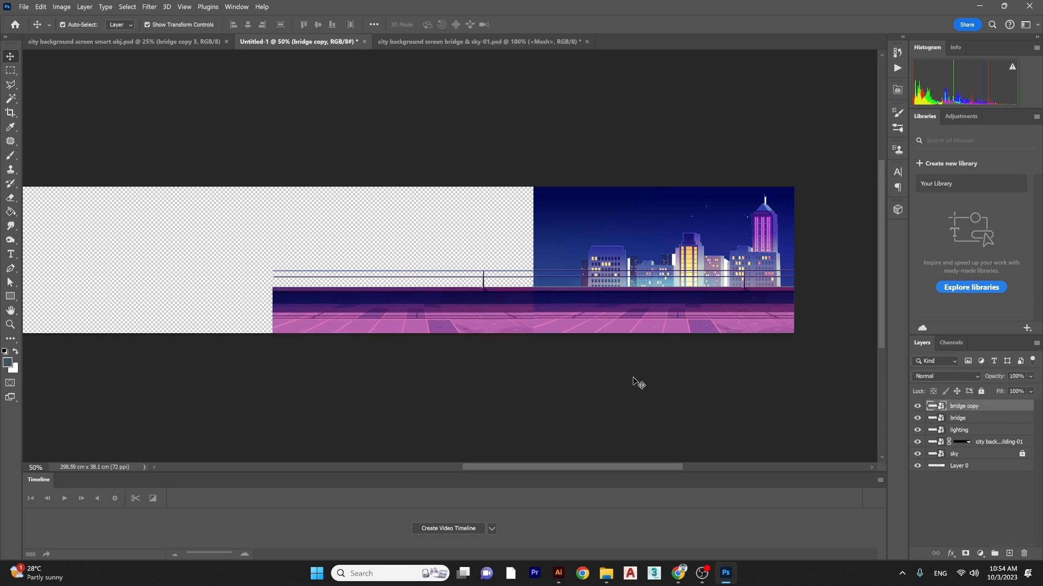
- Try to flip the bridge copy horizontally
left_click(478, 320)
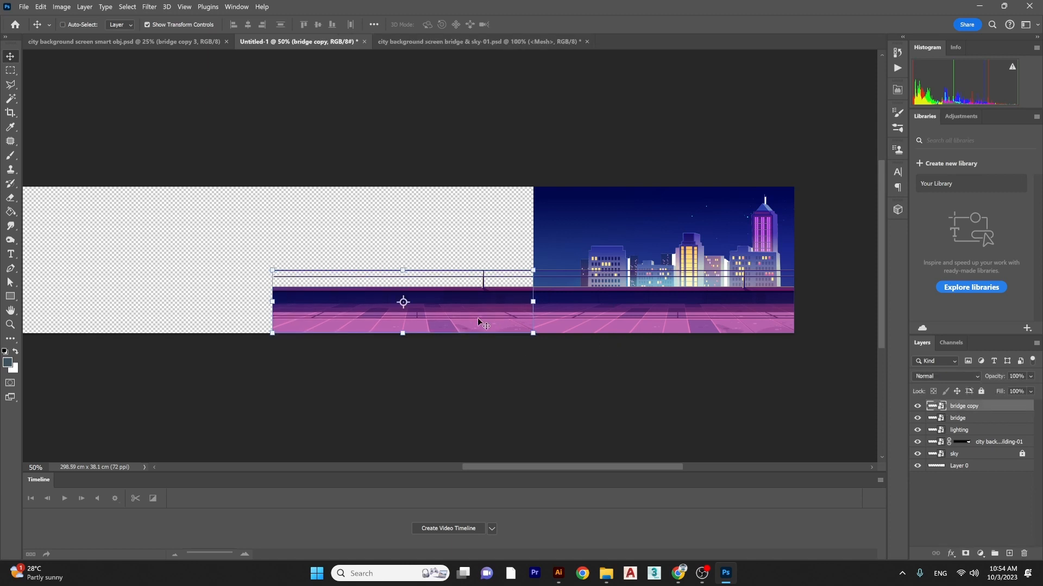
right_click(478, 319)
left_click(525, 517)
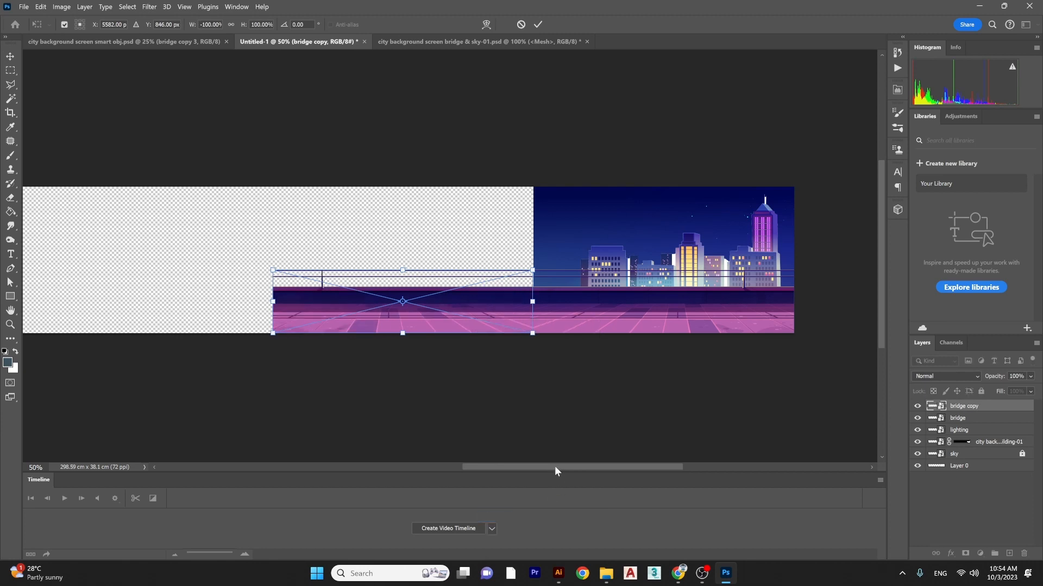
key("Return")
left_click(604, 426)
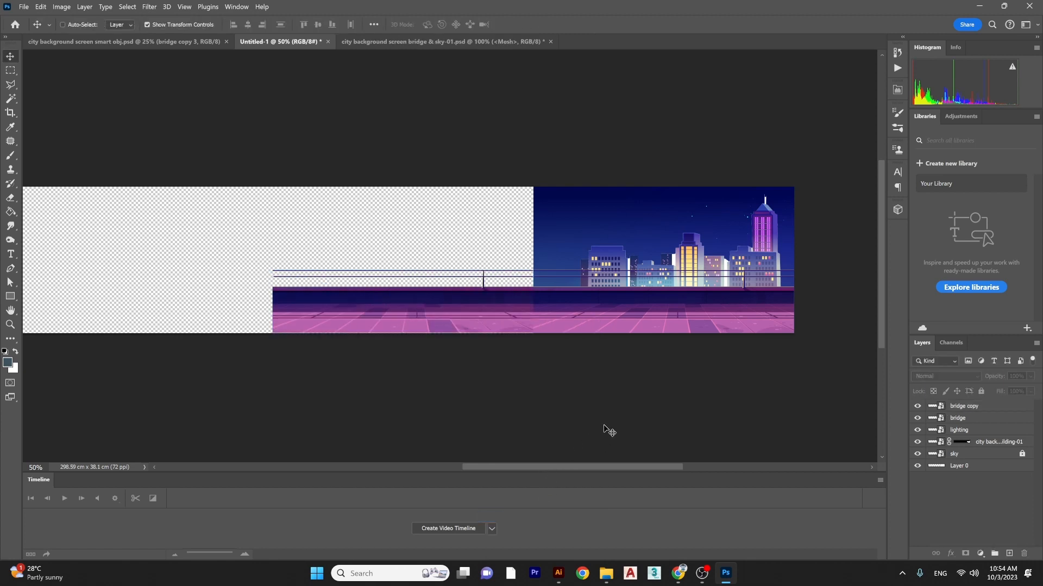
- Flip the bridge copy horizontally with Free Transform so that it mirrors the original bridge
left_click(521, 332)
key("ctrl+t")
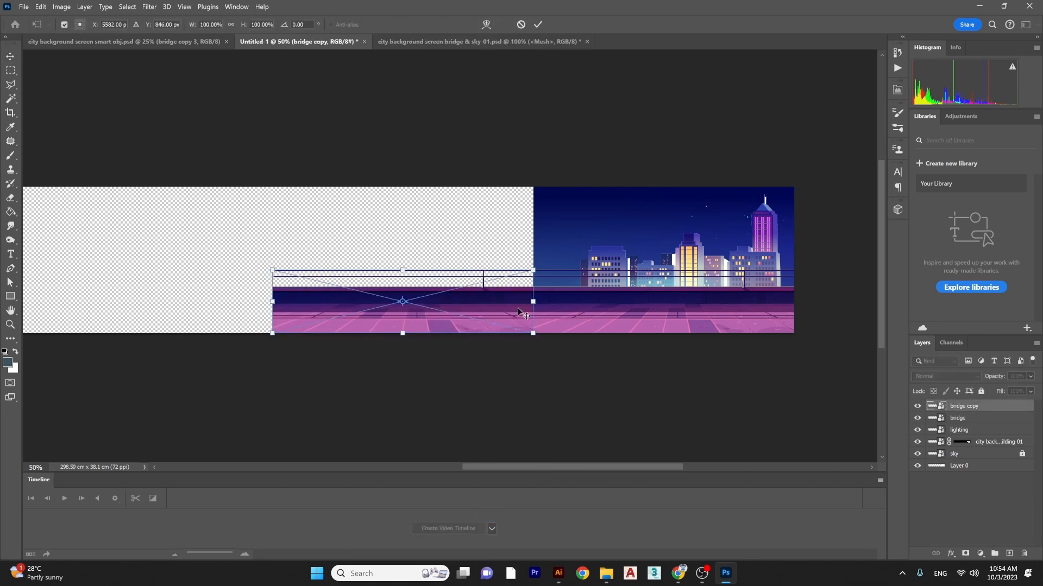
right_click(516, 336)
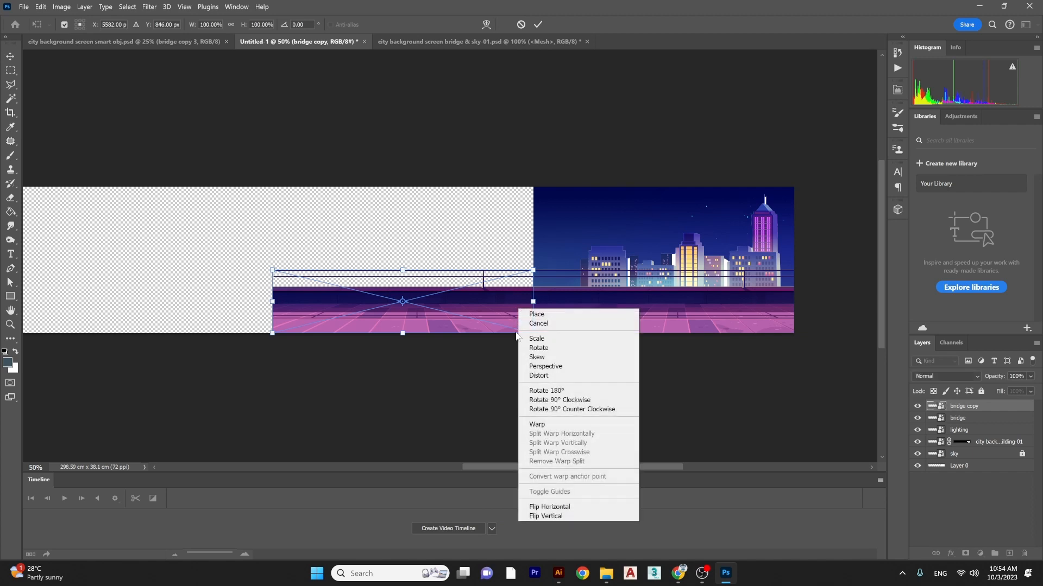
left_click(554, 506)
key("Return")
left_click(586, 432)
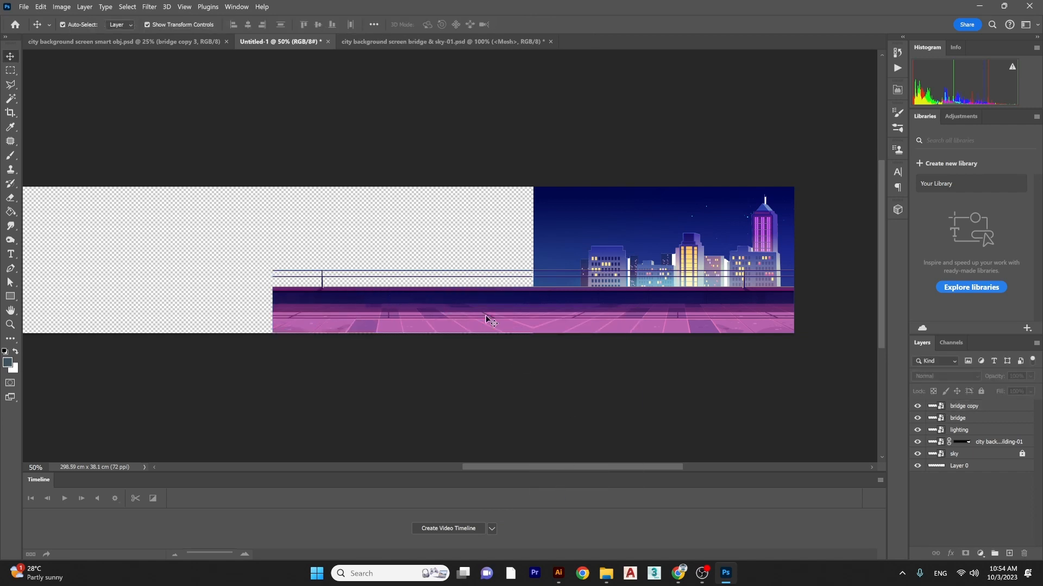
- Nudge the flipped bridge copy slightly to the right so that it joins the original bridge without a seam
left_click(484, 312)
left_click(596, 318)
left_click(562, 349)
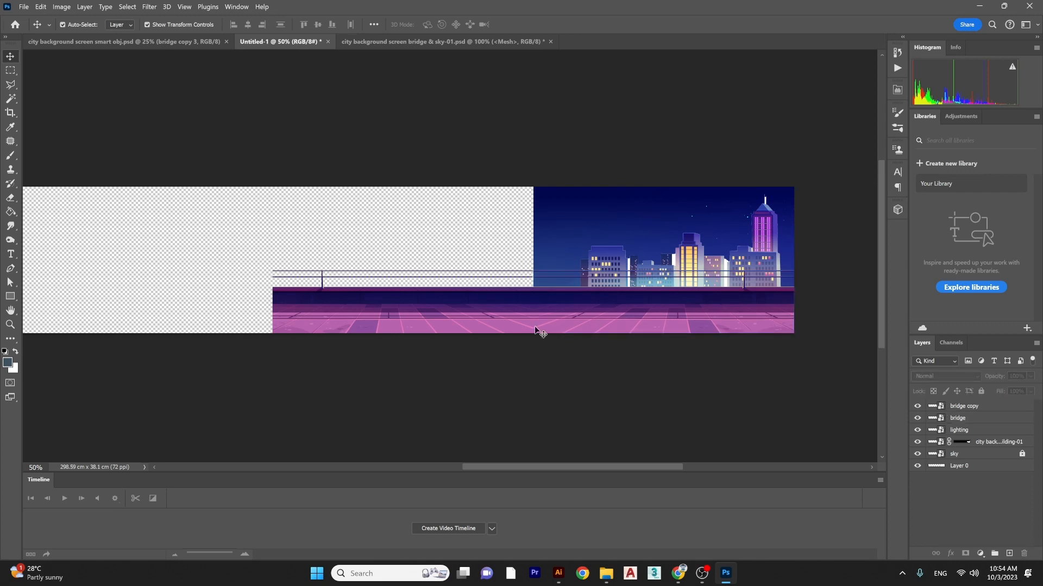
left_click(484, 301)
key("Right")
key("Right")
key("Right")
left_click(570, 356)
left_click(663, 303)
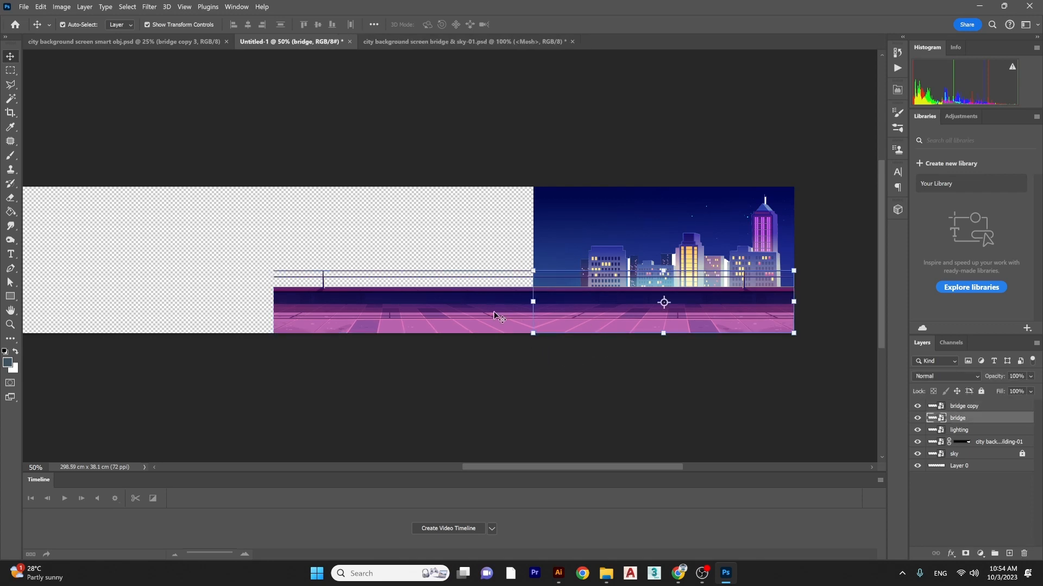
- Duplicate both joined bridge layers together onto the empty canvas to their left and nudge the pair right to close the seam
left_click(529, 302, "shift")
left_click_drag(529, 302, 200, 294)
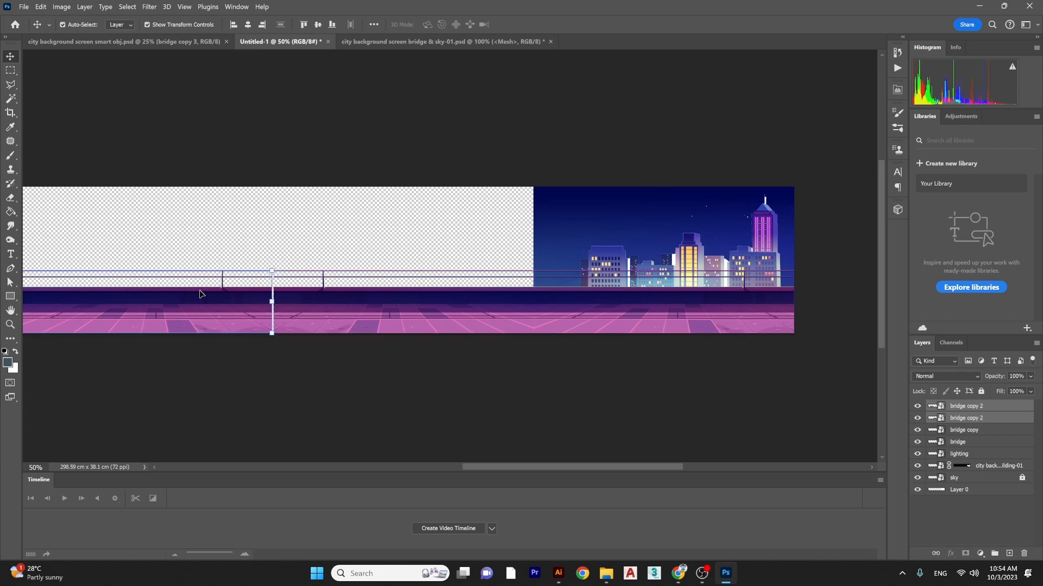
key("Right")
key("Right")
key("Right")
key("Right")
key("Right")
key("Right")
left_click(375, 401)
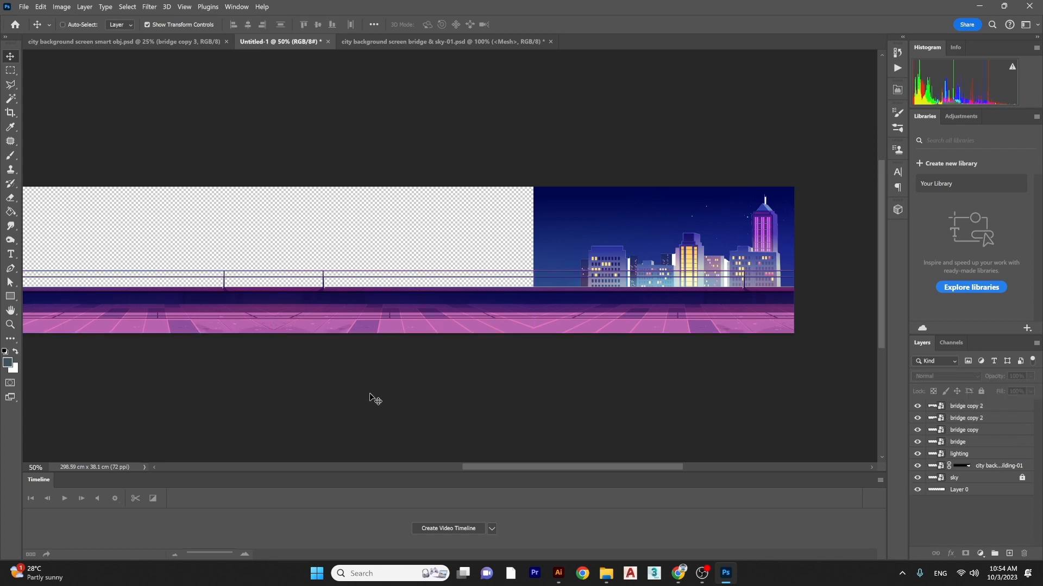
key("ctrl+minus")
key("ctrl+minus")
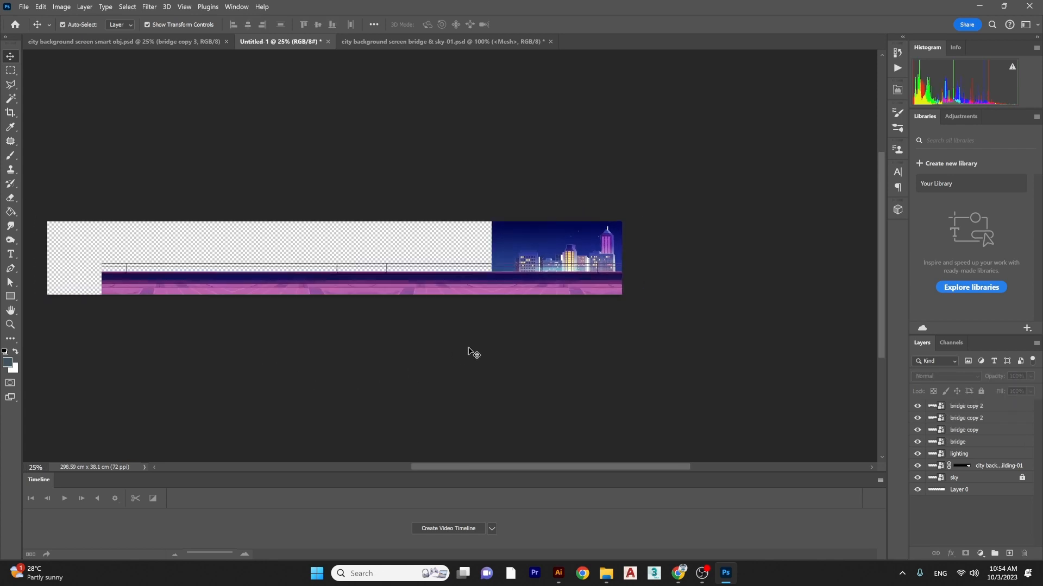
- Duplicate the city building layer twice, extending the skyline leftward across the empty canvas
key("ctrl+plus")
left_click_drag(755, 243, 381, 261)
left_click(589, 415)
left_click(537, 449)
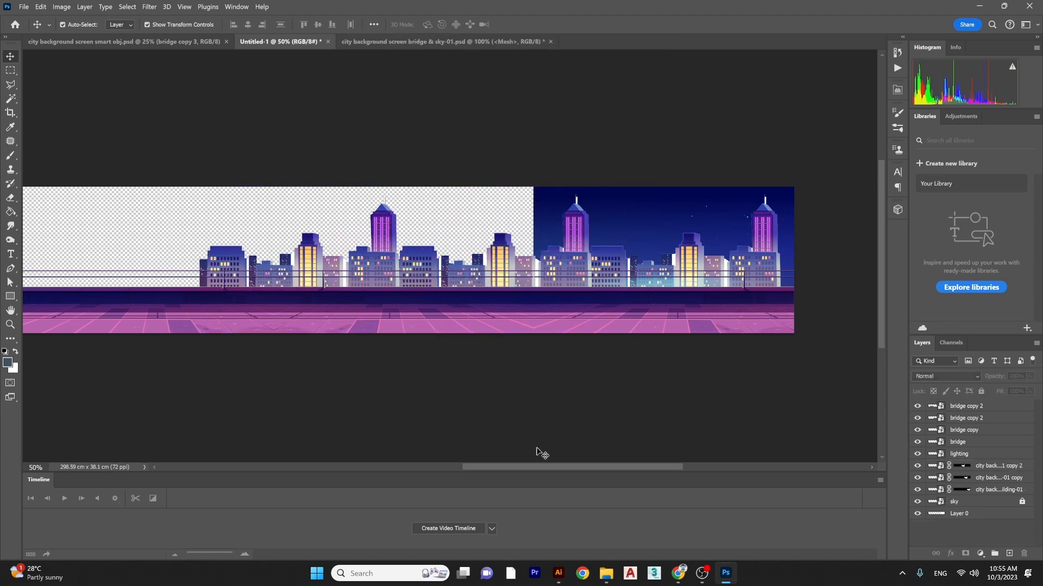
key("ctrl+minus")
key("ctrl+minus")
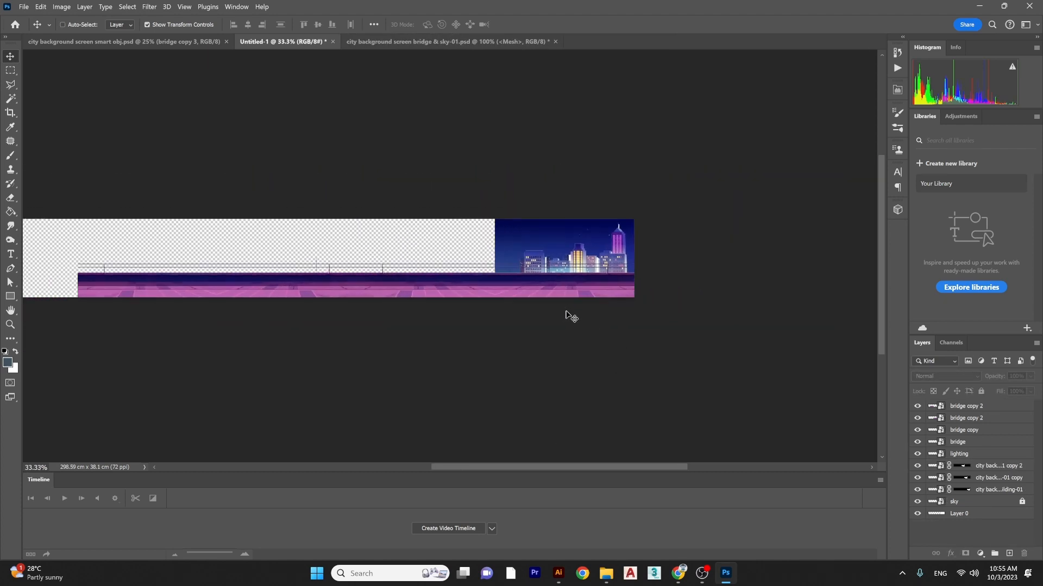
left_click(495, 272)
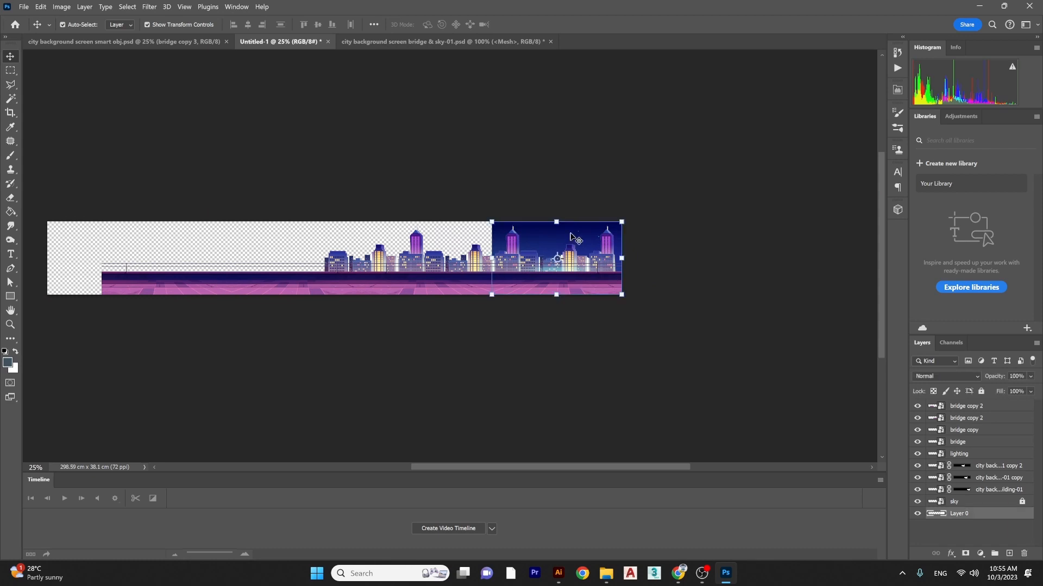
left_click(681, 226)
left_click_drag(573, 237, 449, 234)
left_click(510, 359)
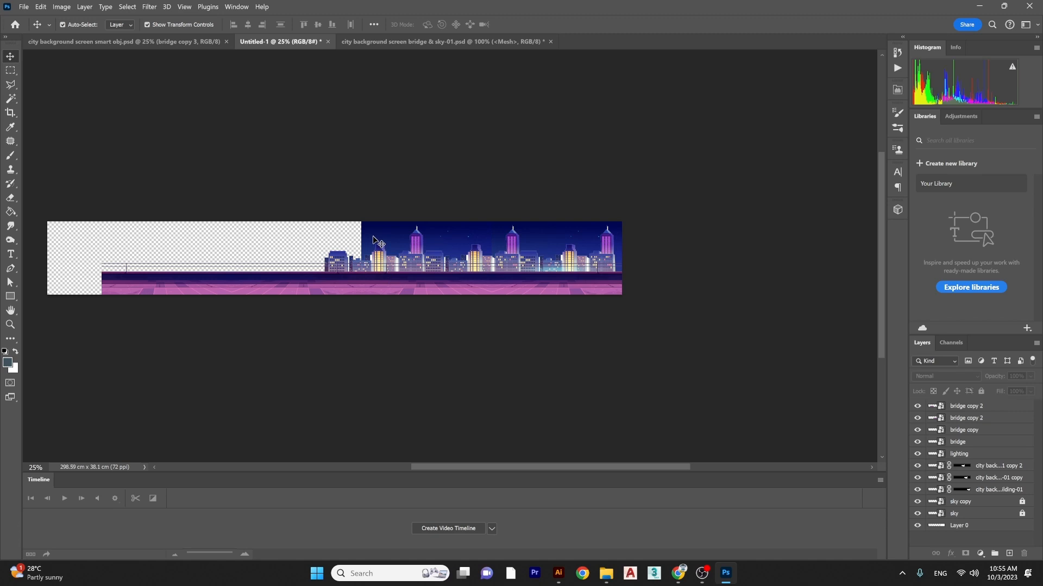
left_click(428, 230)
key("ctrl+z")
left_click(466, 189)
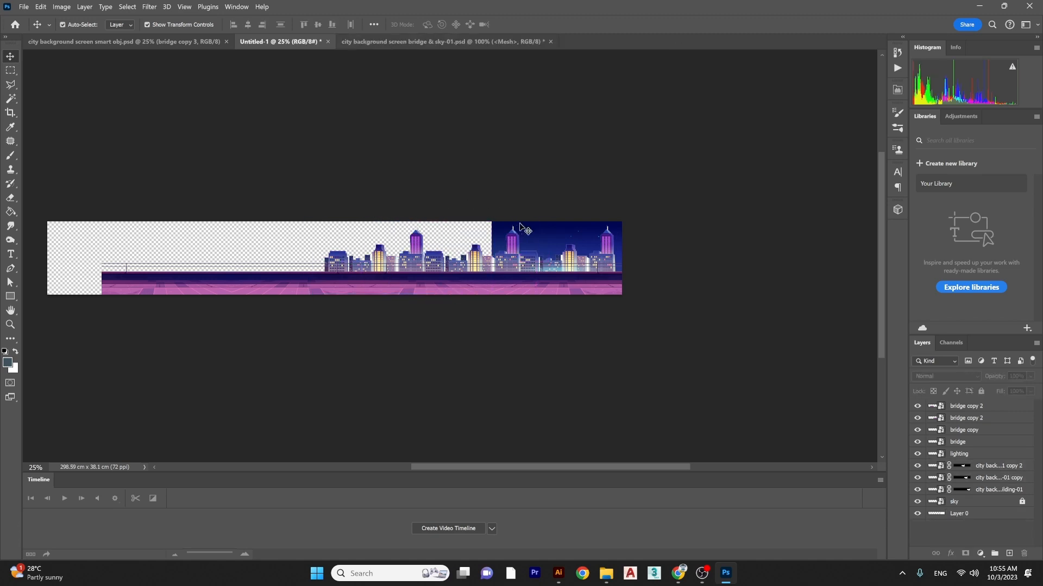
- Duplicate the sky layer onto the area directly left of the original and unlock both sky layers
left_click_drag(523, 229, 444, 222)
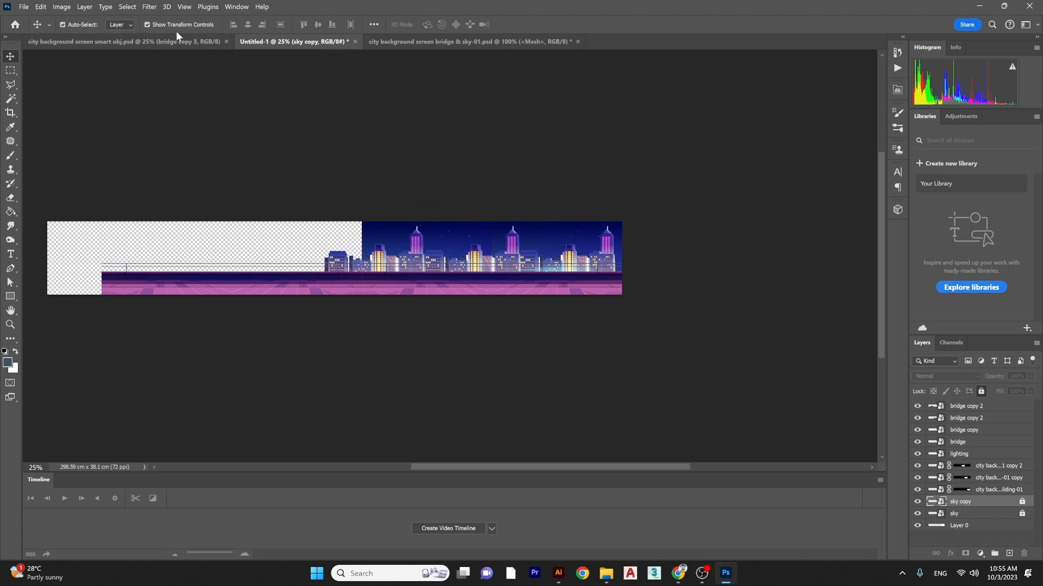
left_click(371, 217)
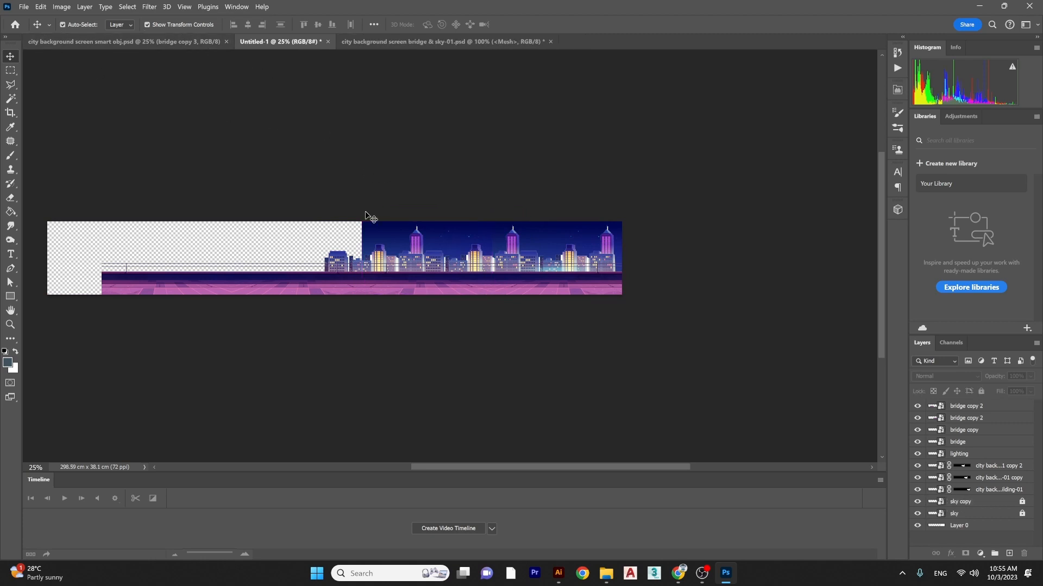
left_click(947, 501)
left_click(957, 514, "shift")
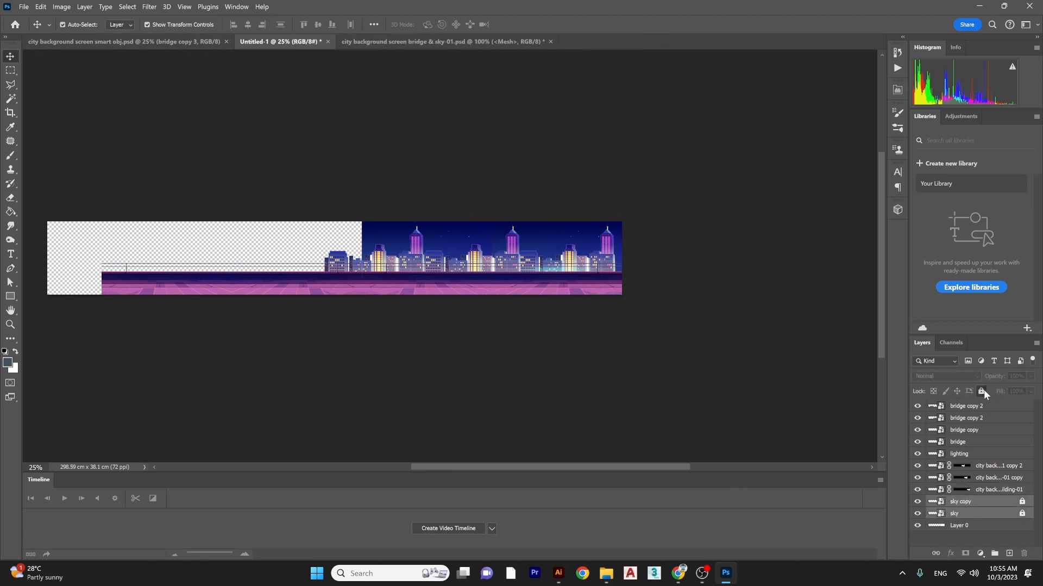
left_click(982, 391)
- Flip the sky copy horizontally with Free Transform so that it mirrors the original sky
left_click(456, 236)
key("ctrl+t")
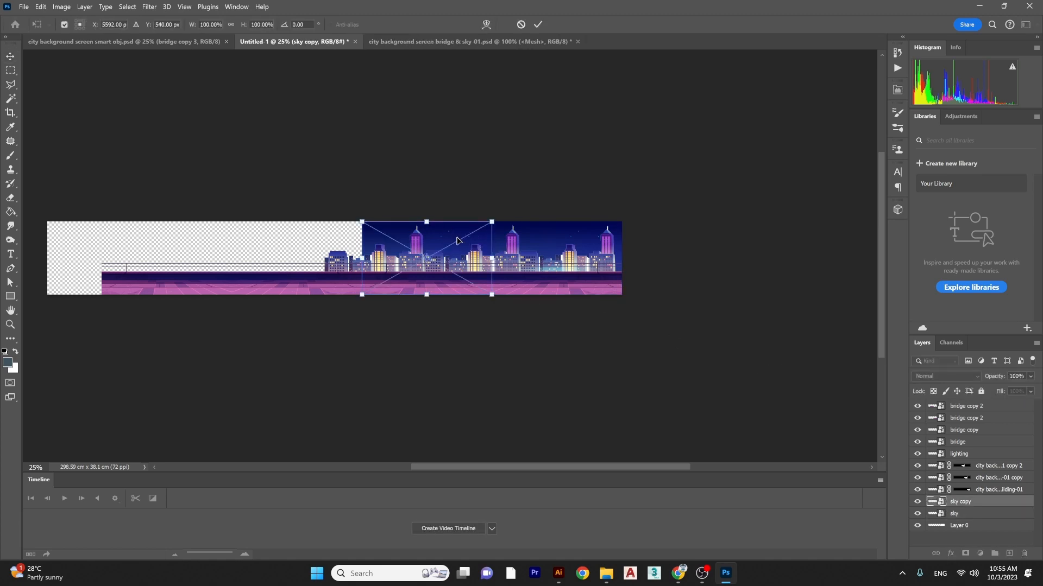
right_click(457, 241)
left_click(529, 435)
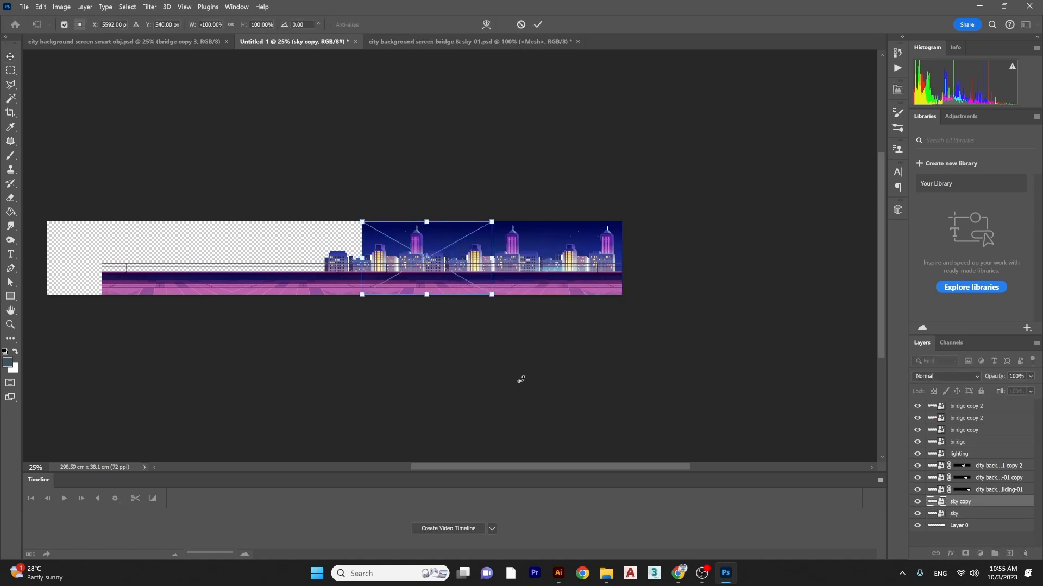
key("Return")
key("ctrl+plus")
left_click(537, 353)
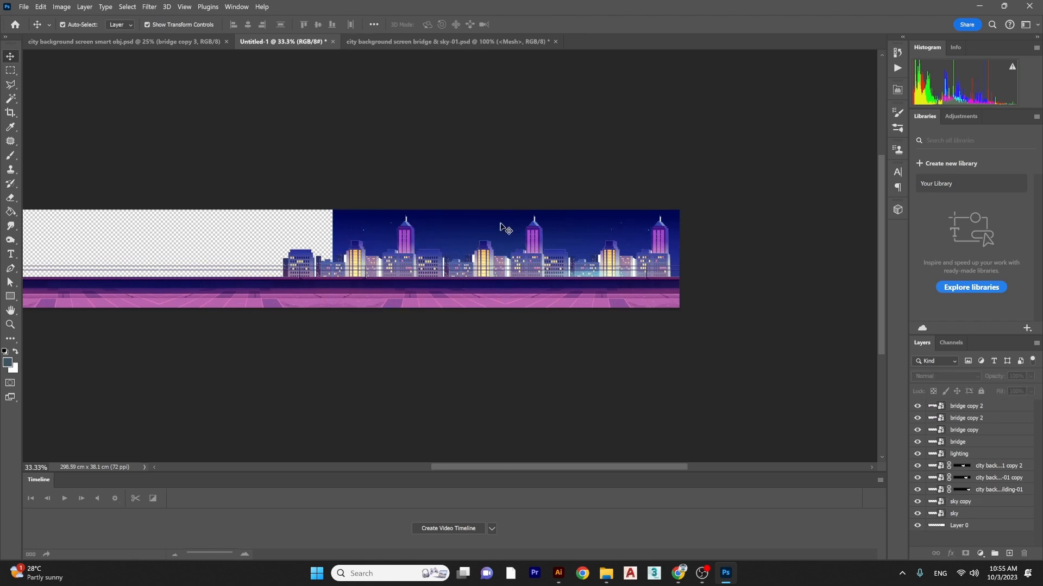
- Nudge the sky copy slightly to the left to adjust its seam with the original sky
left_click(492, 233)
left_click(562, 304)
key("ctrl+plus")
key("ctrl+plus")
key("ctrl+plus")
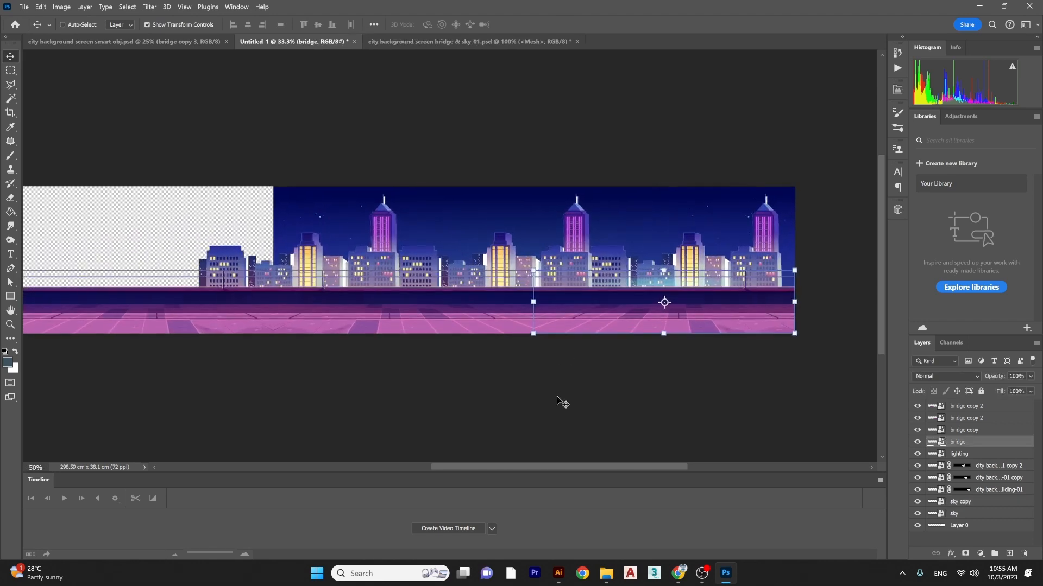
left_click(545, 146)
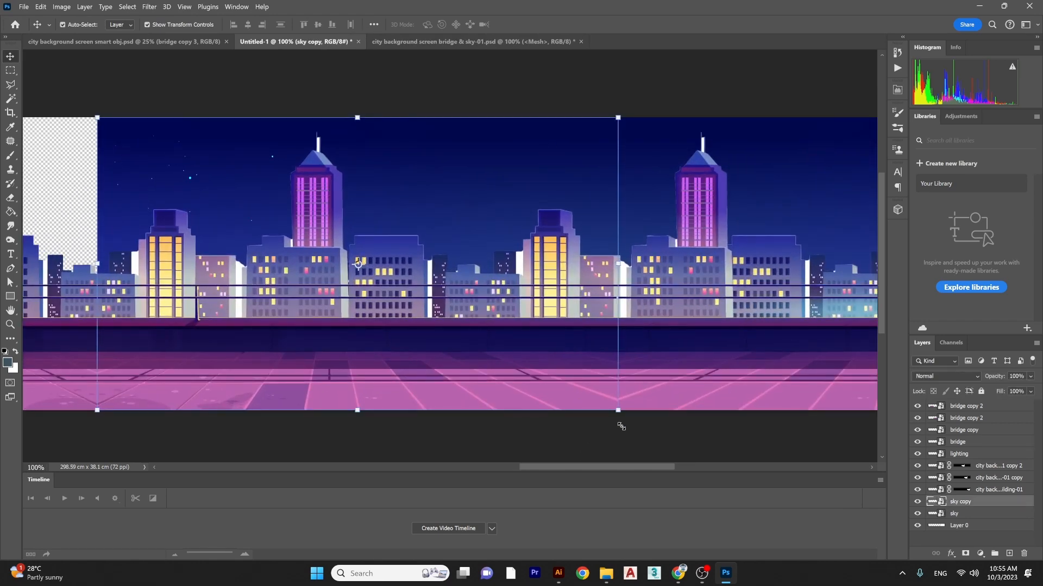
left_click(643, 443)
left_click(519, 146)
key("Left")
key("Left")
key("Left")
key("Left")
key("Left")
key("Left")
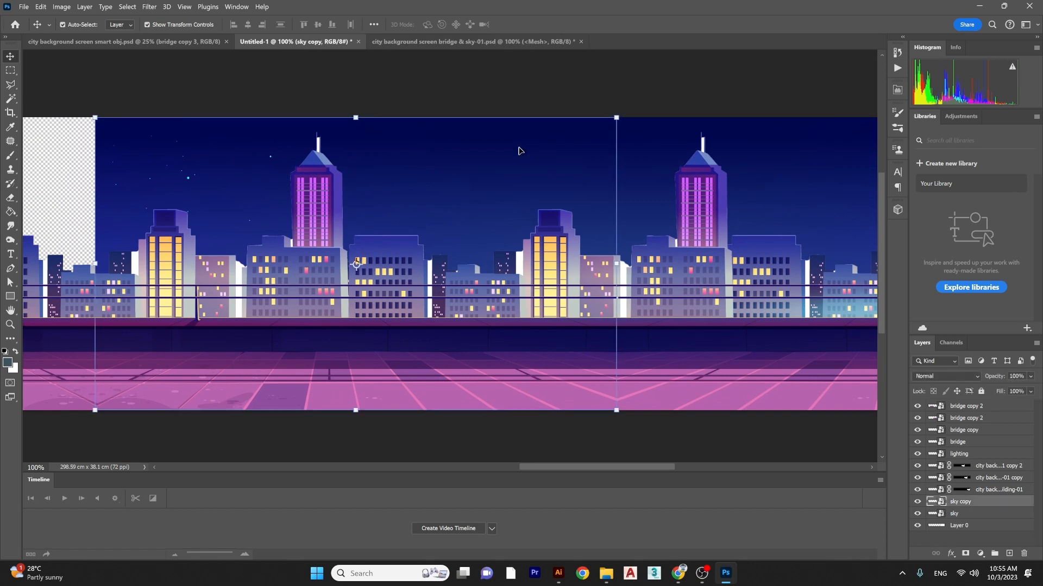
left_click(639, 456)
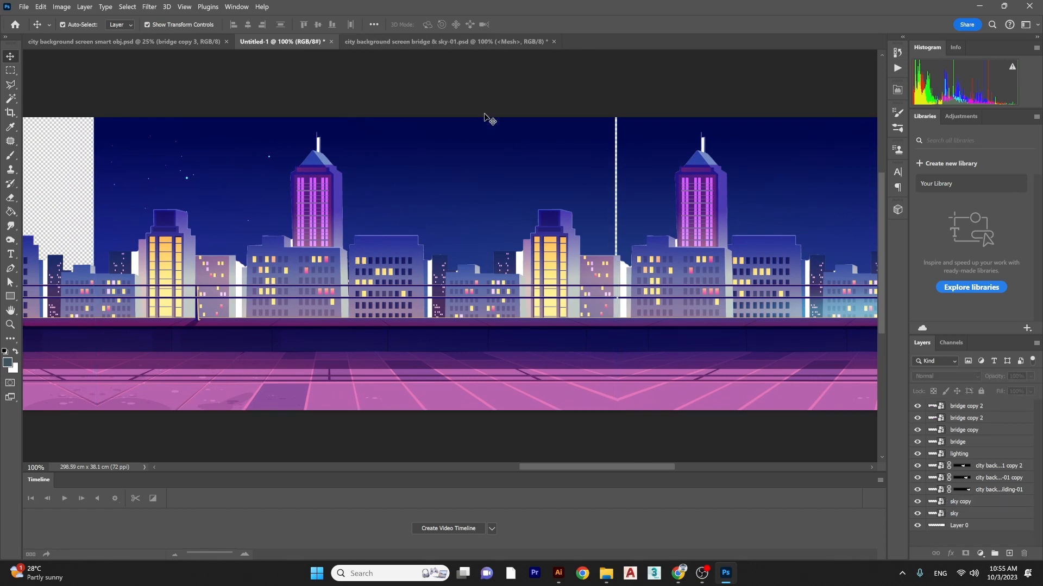
- Nudge the sky copy back to the right to close the gap against the original sky
left_click(493, 140)
key("Right")
key("Right")
key("Right")
key("Right")
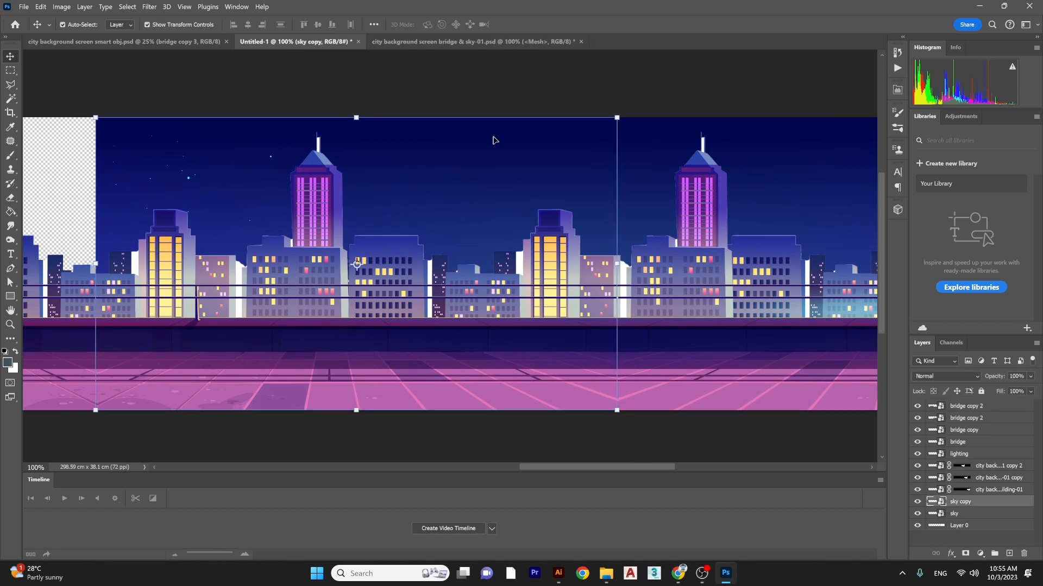
left_click(543, 54)
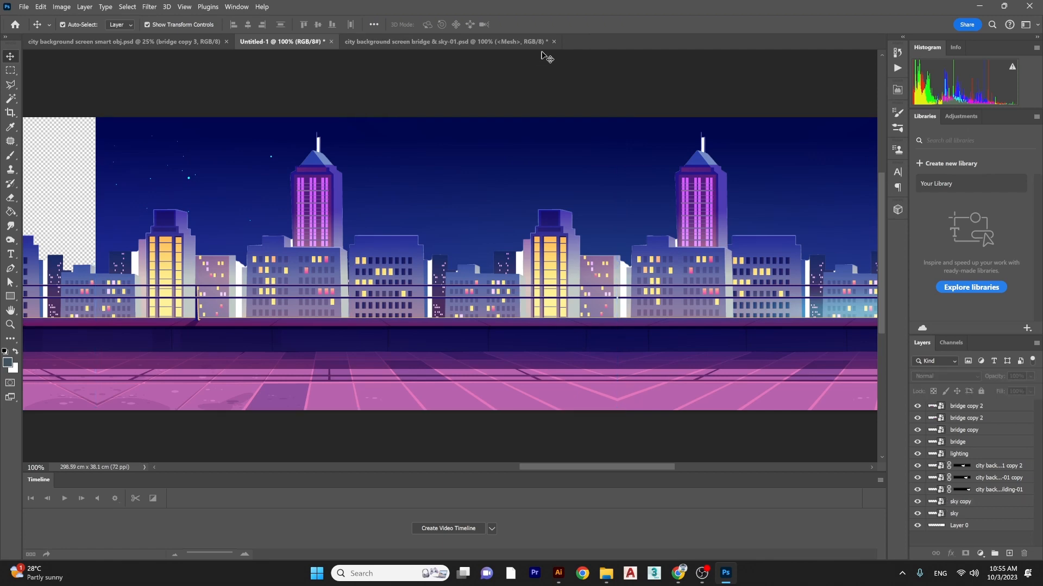
- Show the white bg layer in city background screen bridge & sky-01.psd and copy it into Untitled-1 over the original scene
key("ctrl+minus")
key("ctrl+minus")
key("ctrl+minus")
key("ctrl+minus")
key("ctrl+minus")
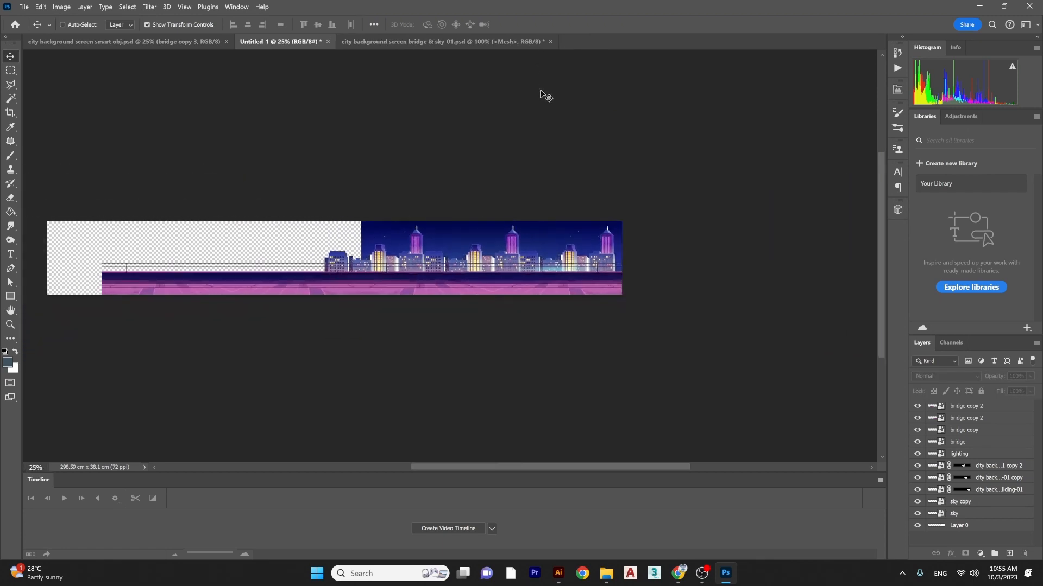
key("ctrl+plus")
left_click(369, 42)
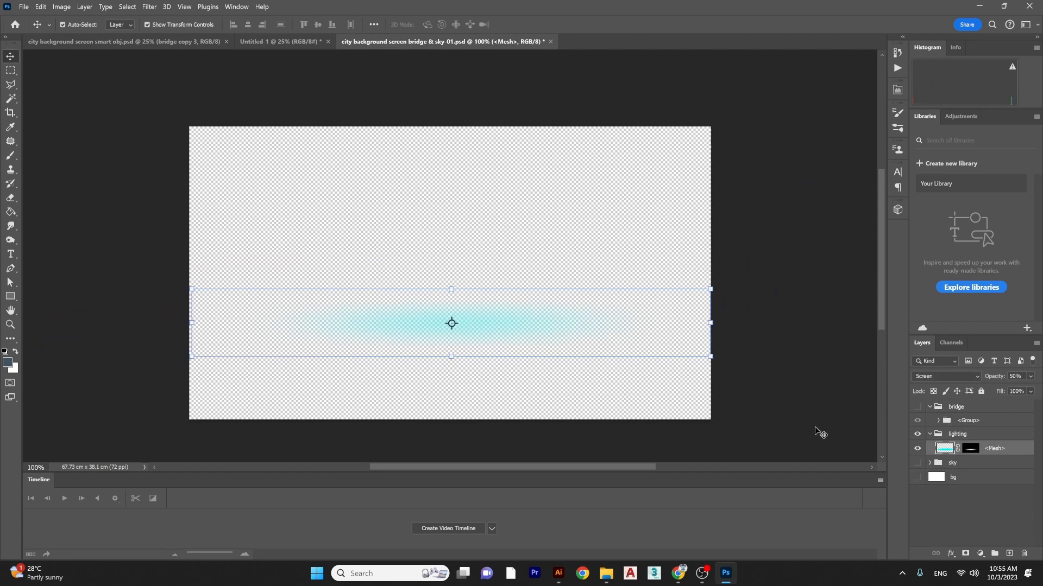
left_click(917, 478)
left_click(635, 212)
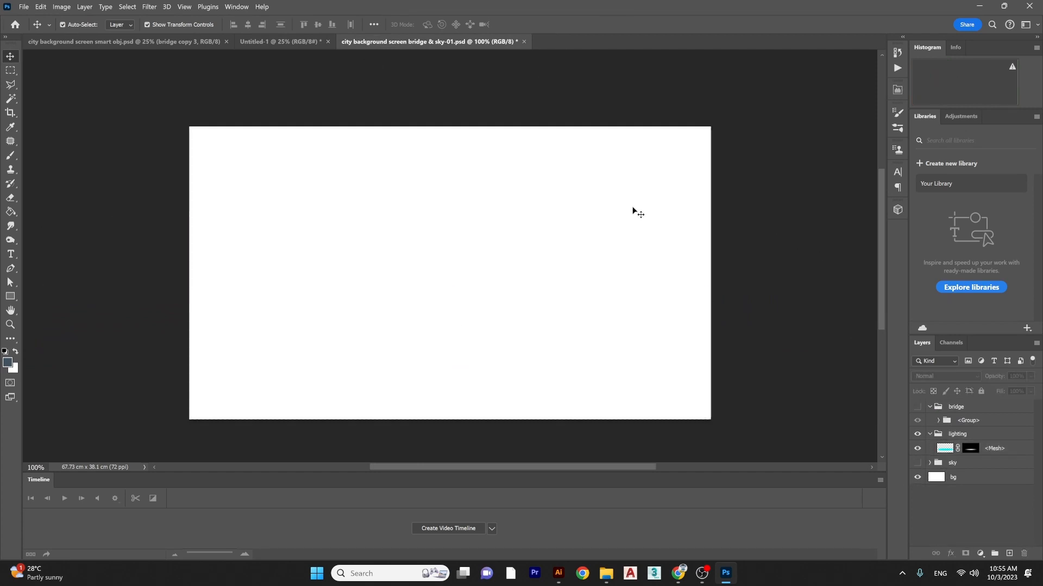
left_click_drag(635, 212, 572, 252)
left_click(707, 272)
key("ctrl+plus")
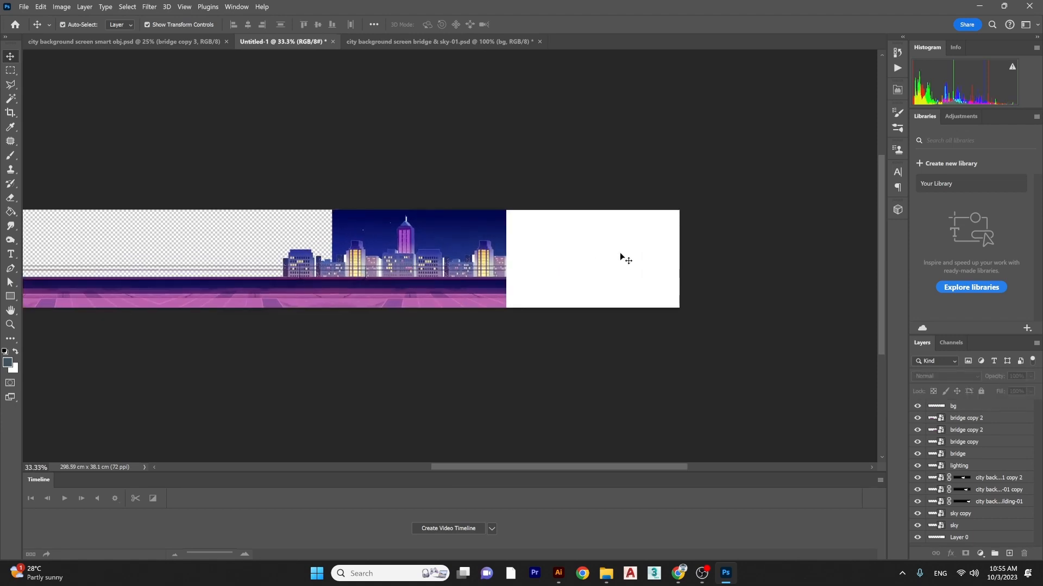
- Nudge the white bg layer left so that it lines up with the right end of the canvas
left_click(620, 254)
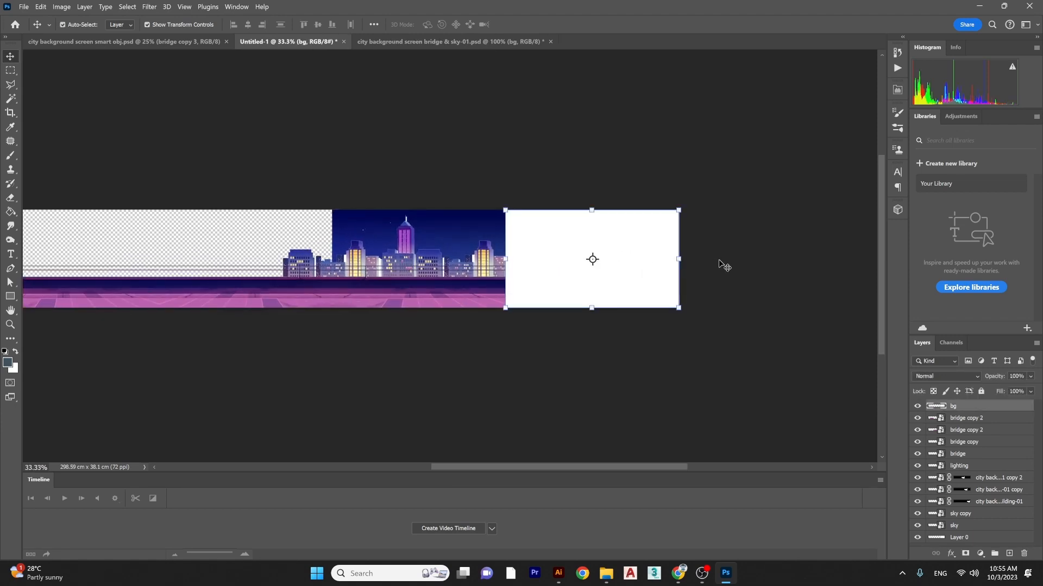
key("Left")
key("Left")
key("Left")
key("Left")
key("Left")
key("Left")
key("Right")
left_click(720, 261)
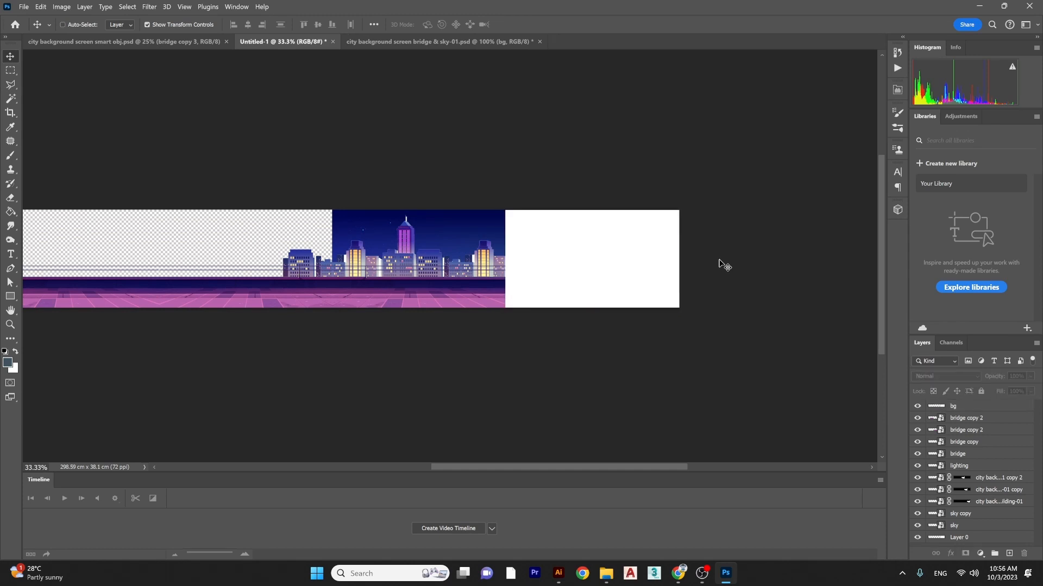
- Toggle the bg layer's visibility to compare the view frame with the artwork, leaving the layer hidden
key("ctrl+minus")
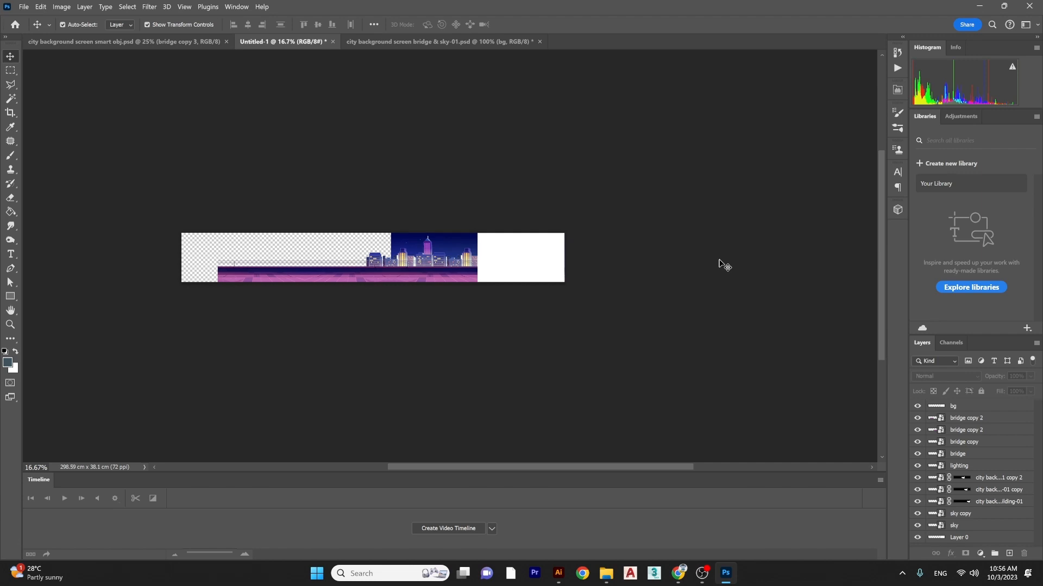
left_click(917, 407)
left_click(917, 407)
left_click(918, 408)
- Switch to the city background screen smart obj.psd document and hide its bg layer
left_click(184, 41)
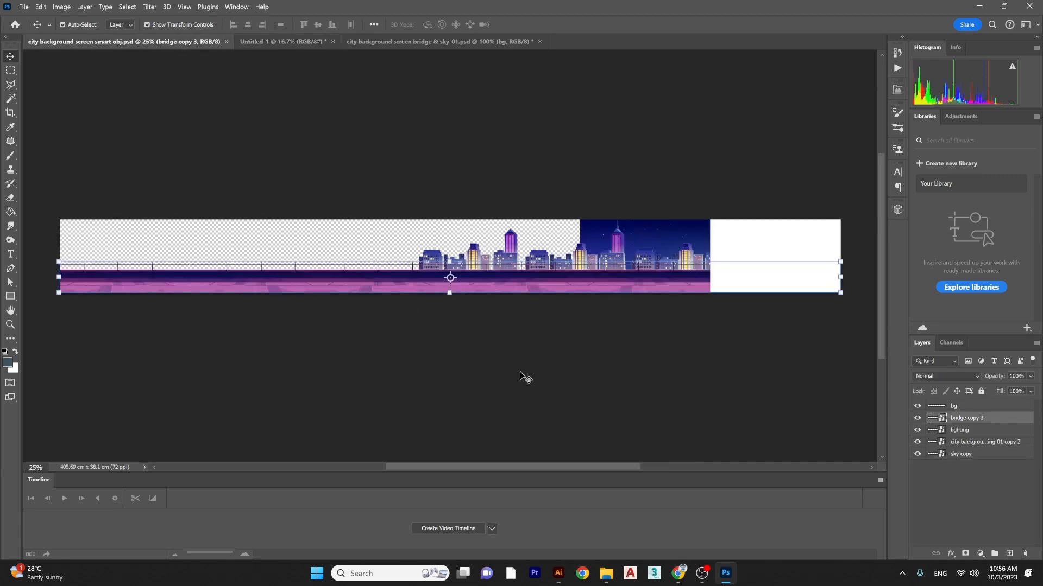
left_click(635, 366)
left_click(760, 288)
left_click(918, 407)
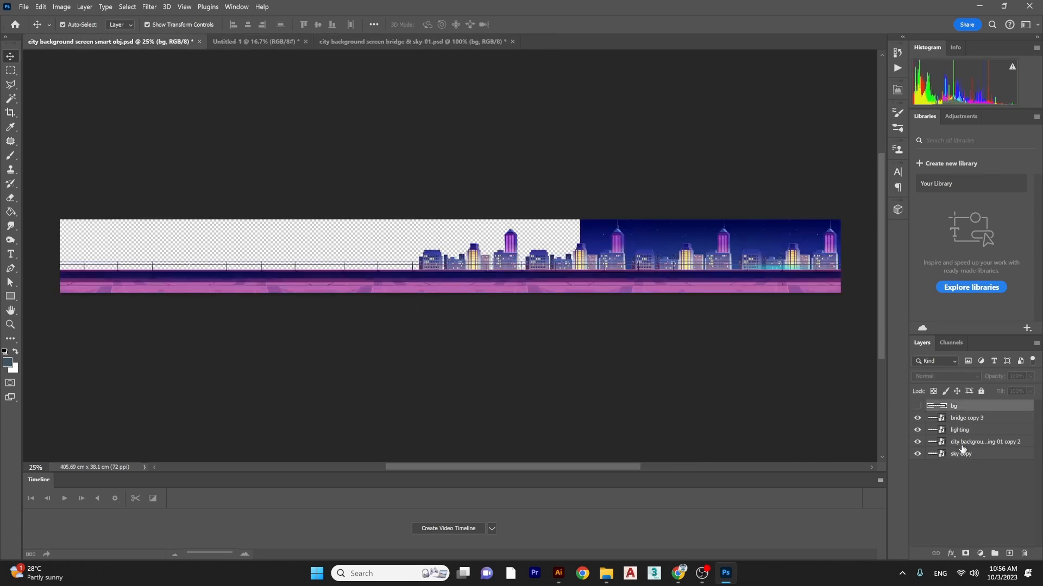
- Toggle the bridge copy 3, lighting and bg layers off and on to examine what each contains
left_click(919, 423)
left_click(918, 423)
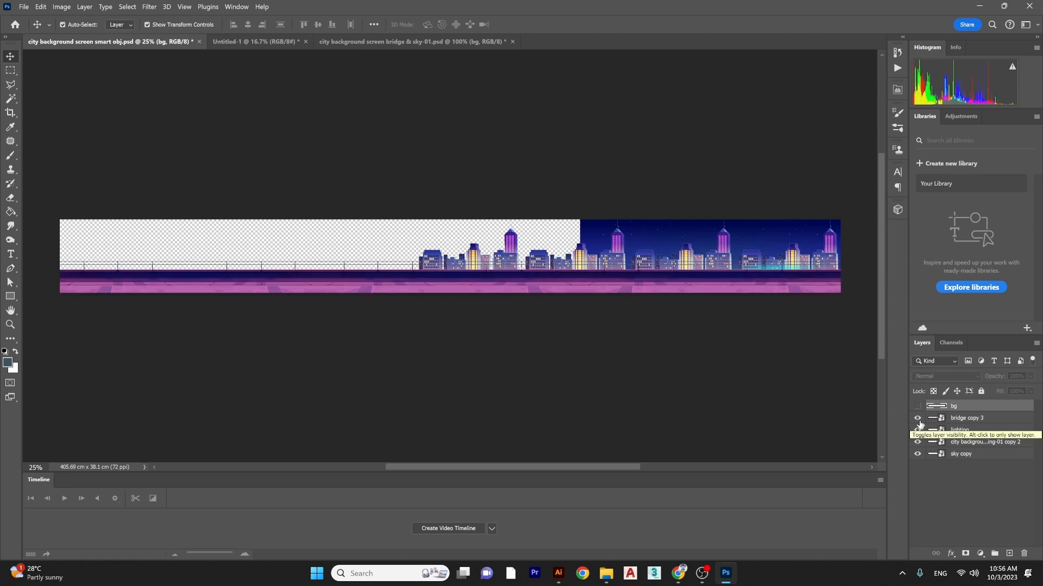
left_click(919, 423)
left_click(918, 423)
left_click(918, 431)
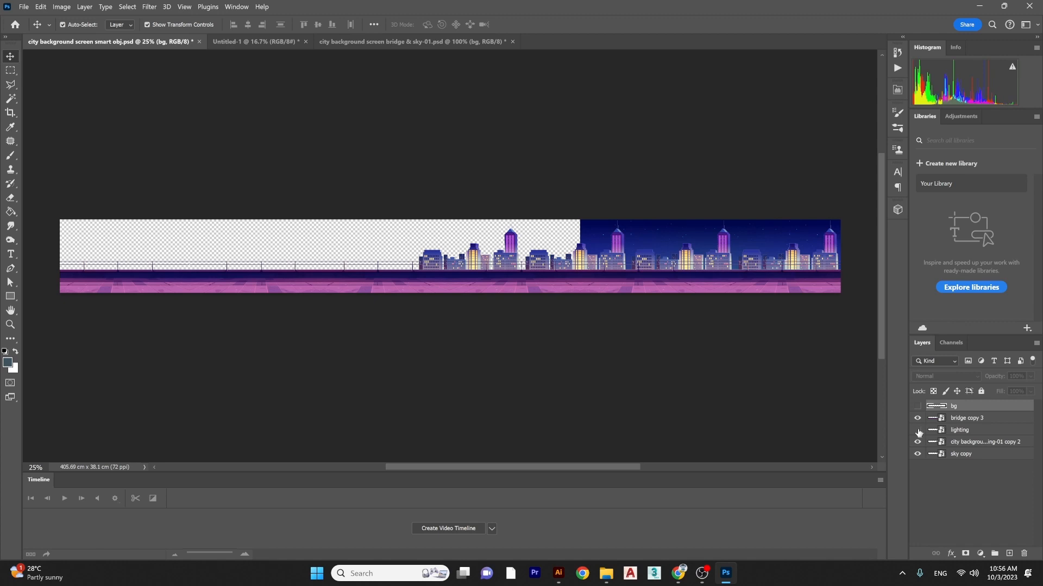
left_click(918, 431)
left_click(918, 407)
left_click(918, 406)
- Open city background screen-01.psd from the project folder in File Explorer and close it again
mouse_move(606, 573)
left_click(499, 519)
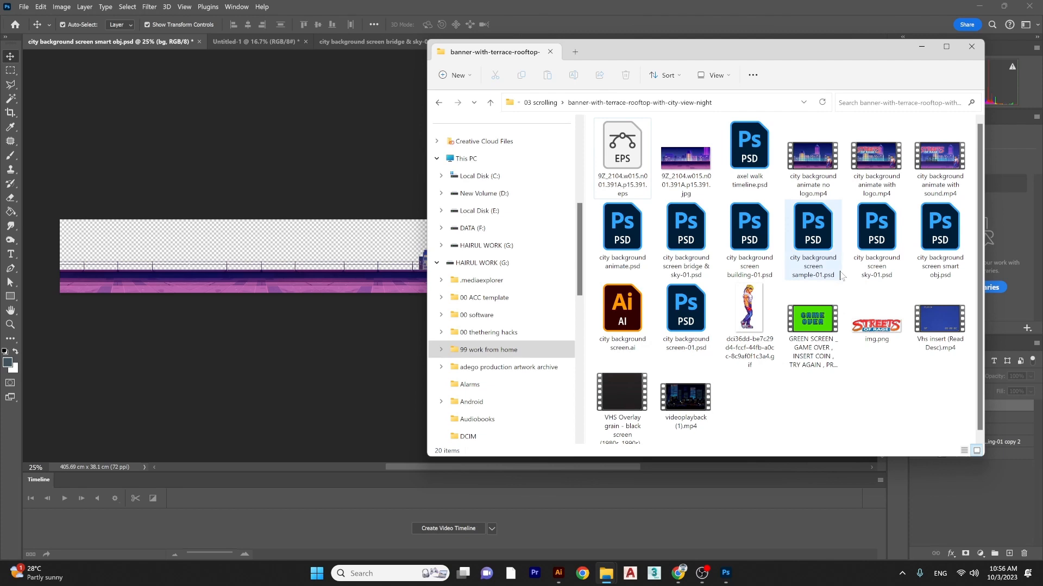
left_click(687, 325)
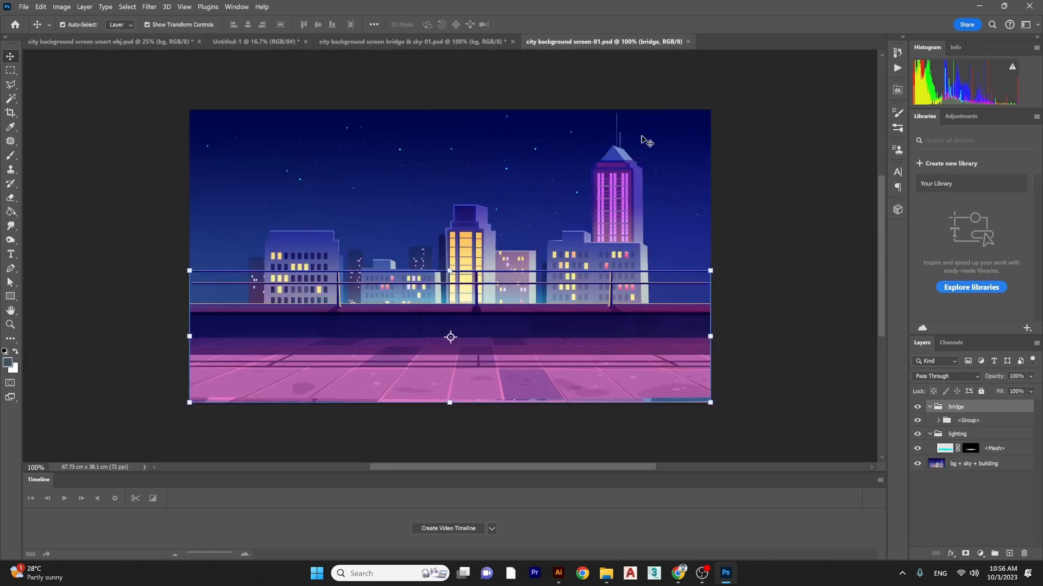
left_click(687, 42)
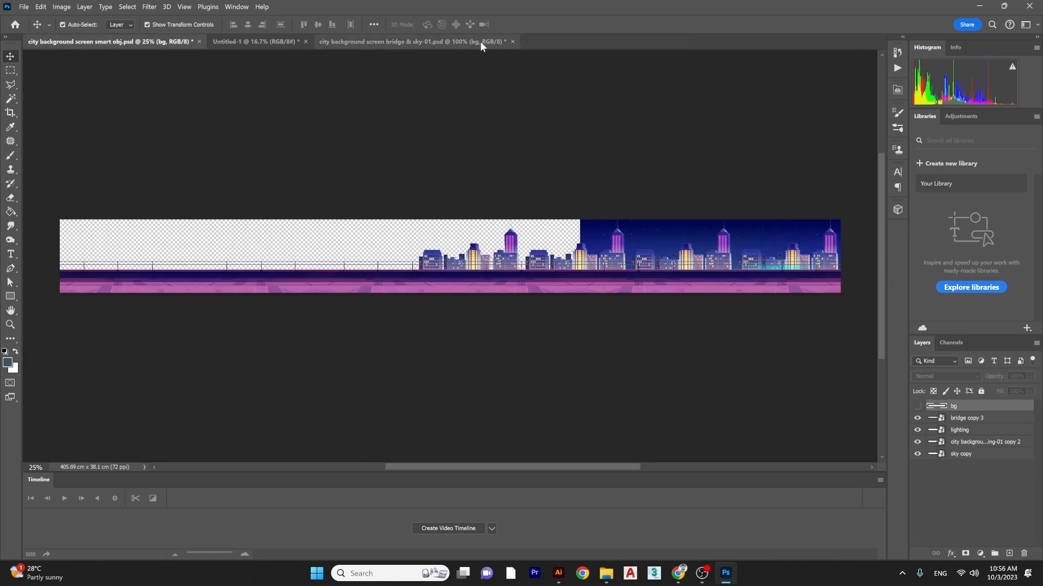
- Open city background animate.psd from the project folder in File Explorer to view the finished animation file, and close it
mouse_move(606, 574)
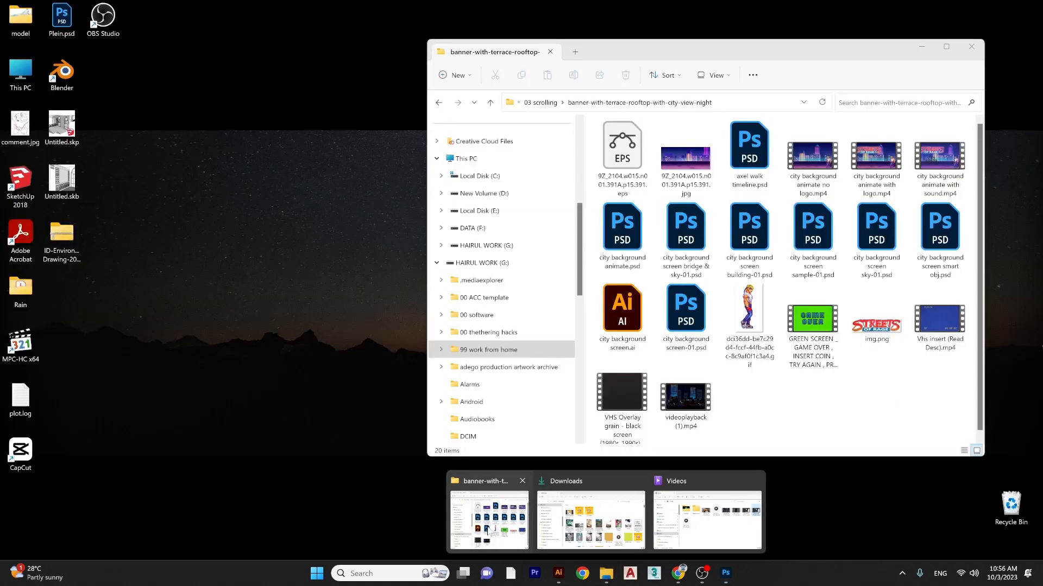
left_click(456, 532)
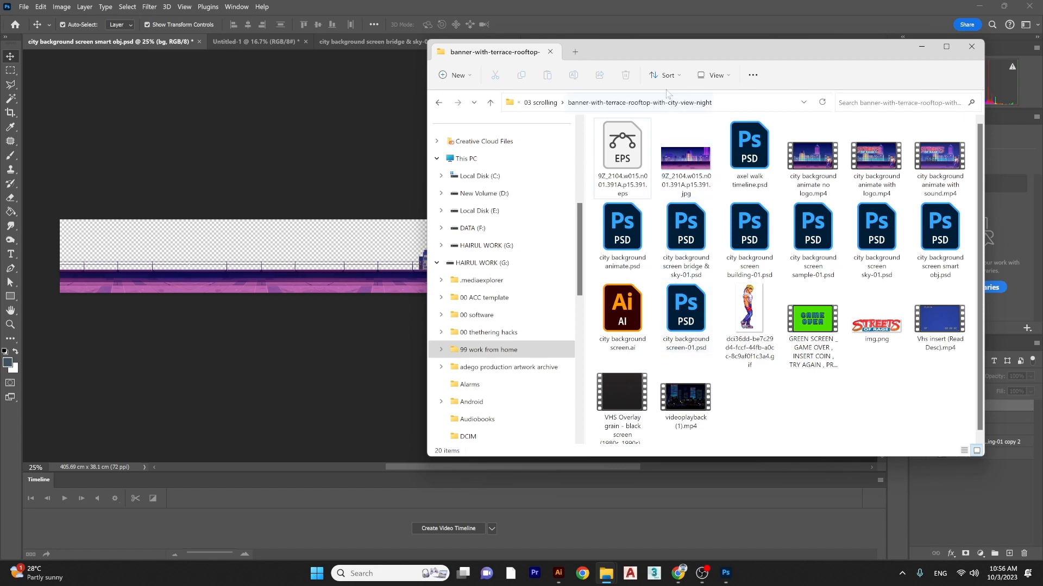
left_click(540, 102)
double_click(743, 153)
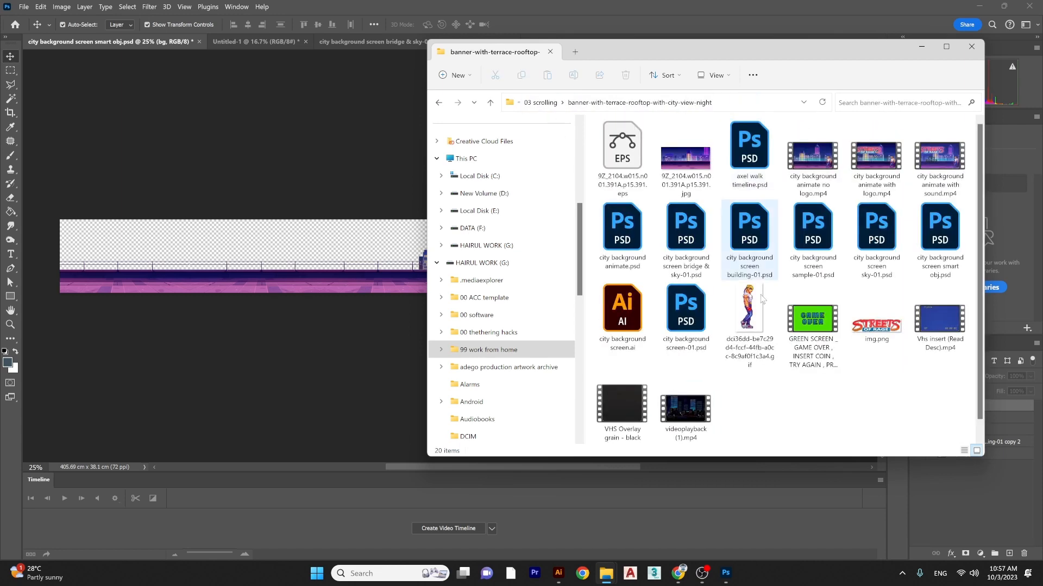
left_click(617, 242)
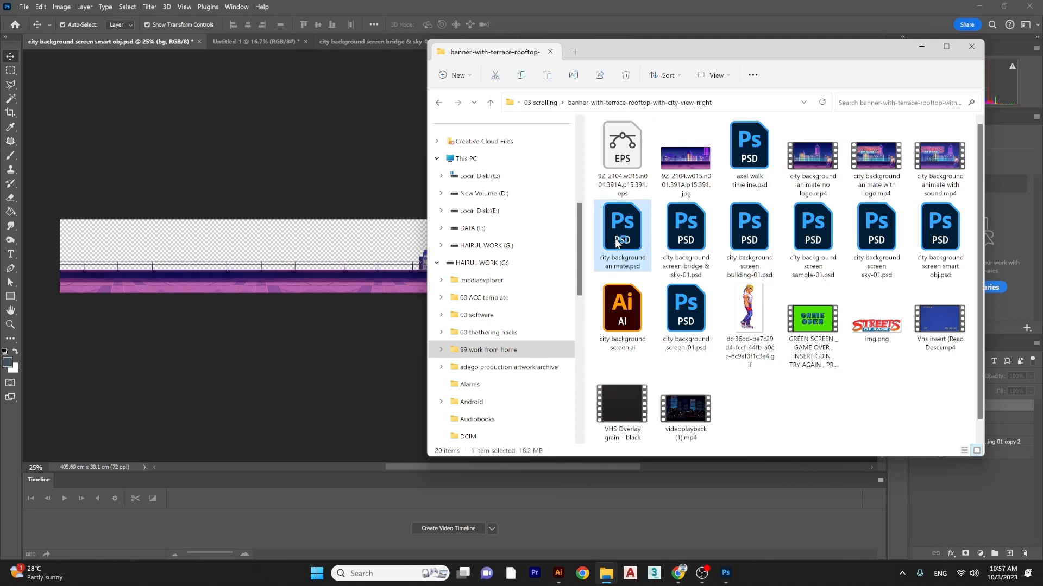
double_click(617, 243)
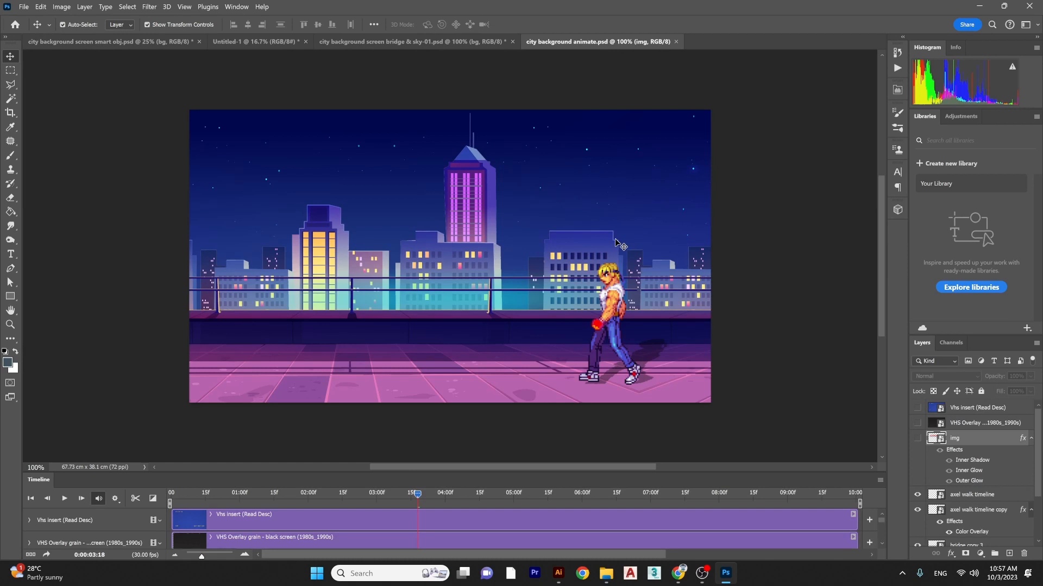
left_click(676, 42)
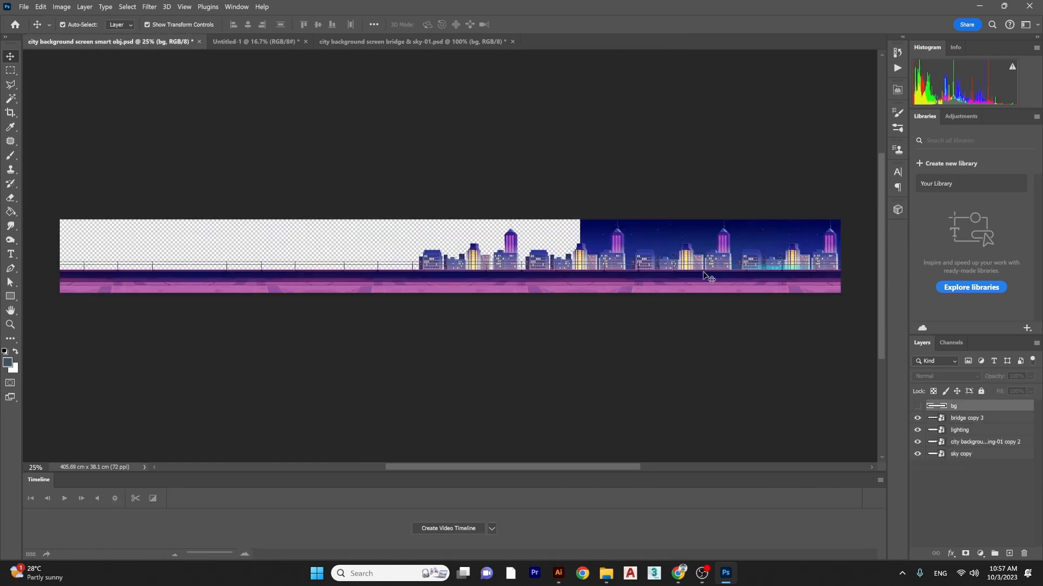
- Show the bg layer and save the document as a new file named 230310 background animation.psd
left_click(917, 407)
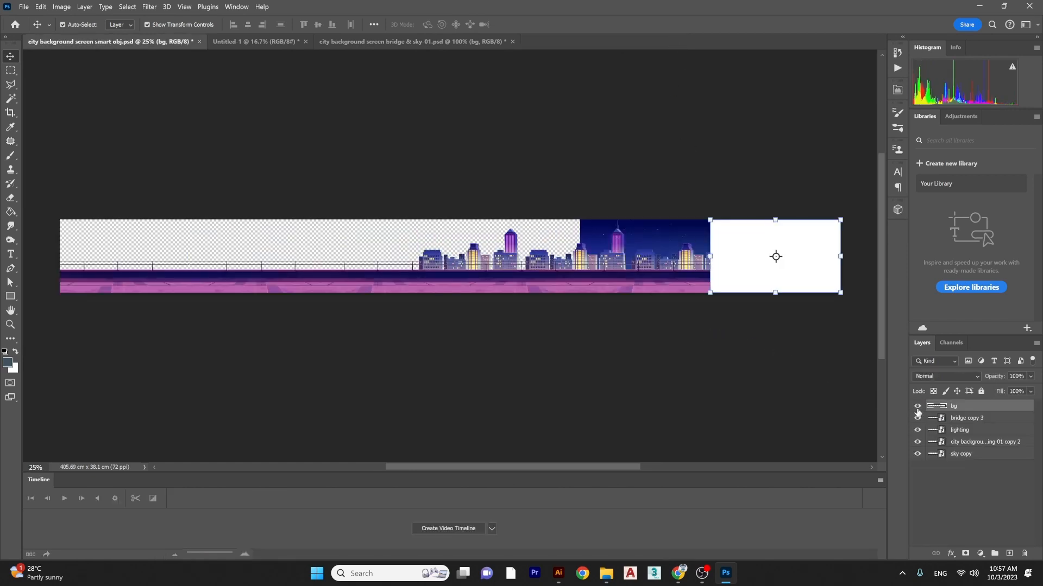
left_click(831, 419)
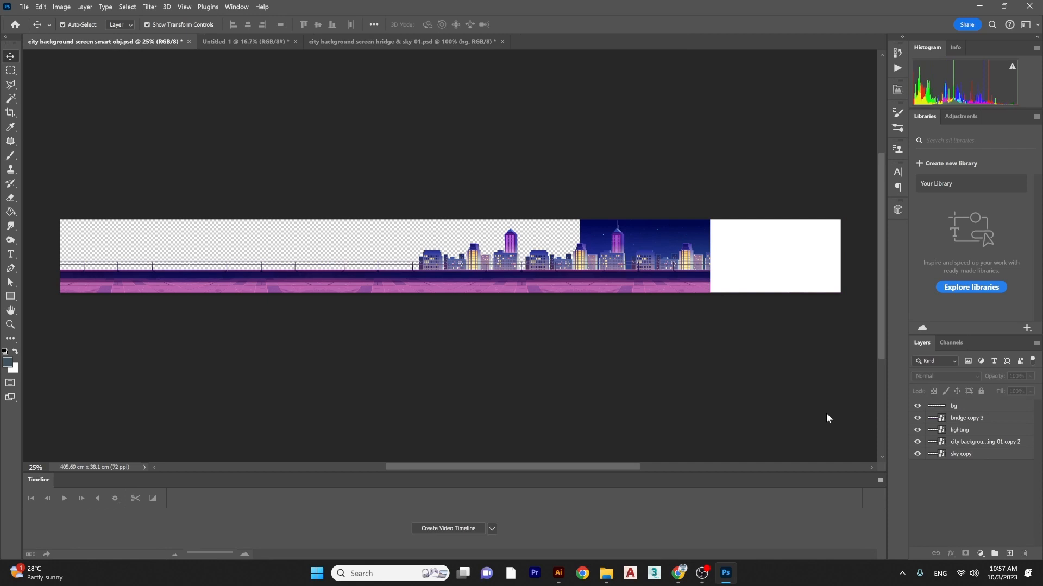
key("ctrl+shift+s")
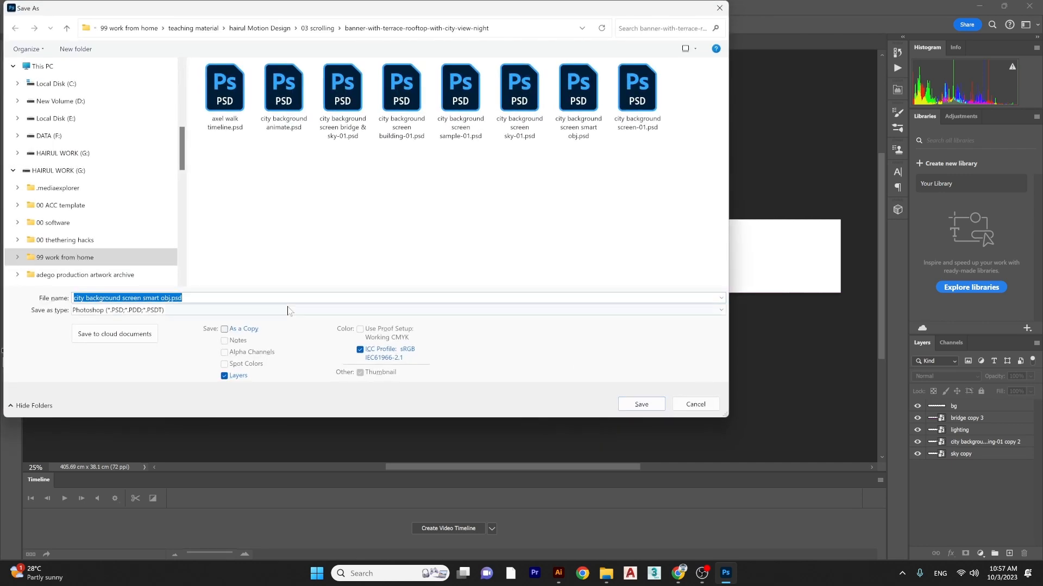
left_click(713, 404)
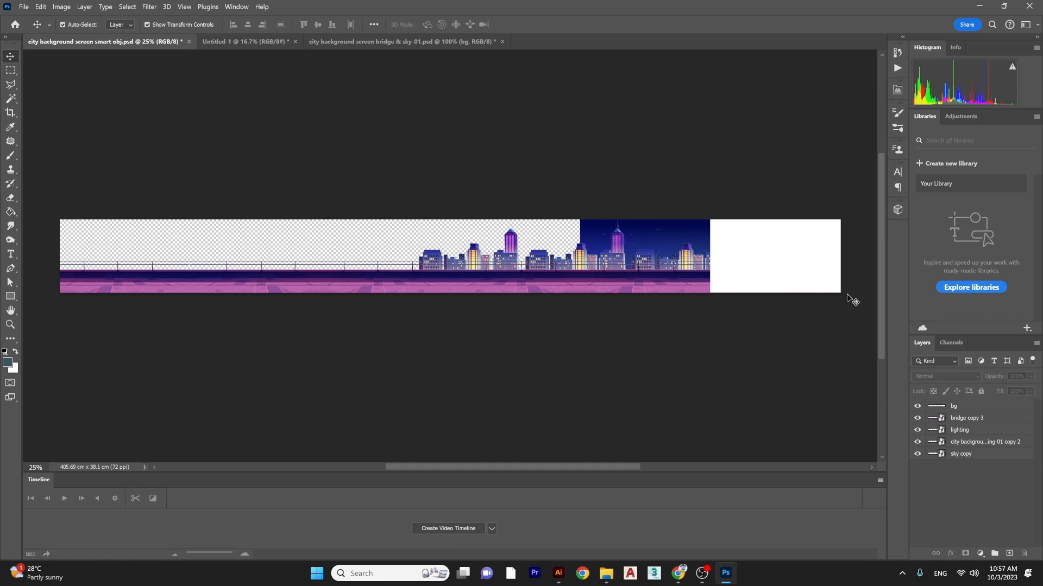
key("ctrl+shift+s")
left_click(160, 298)
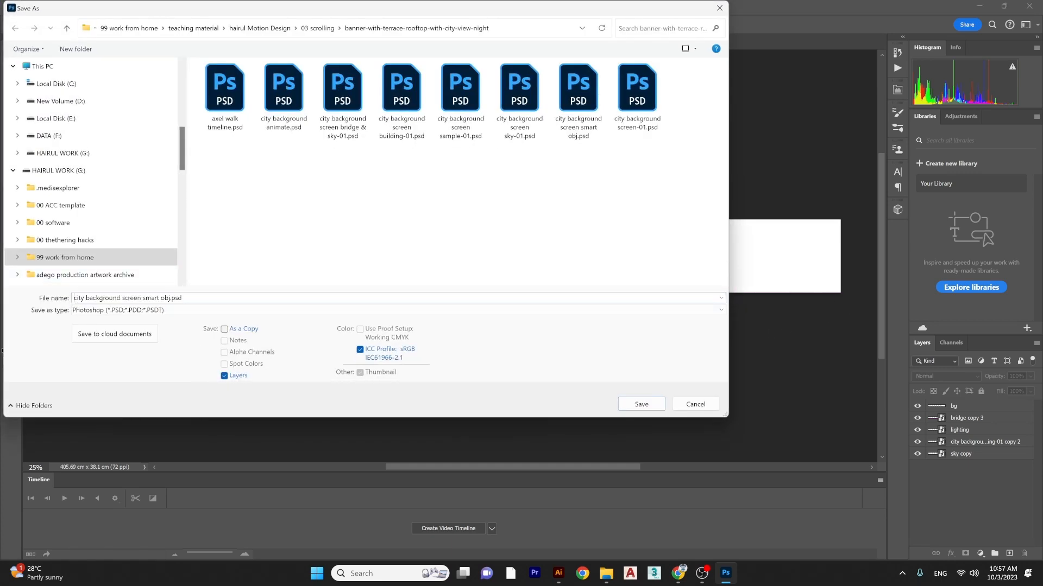
left_click_drag(74, 298, 159, 298)
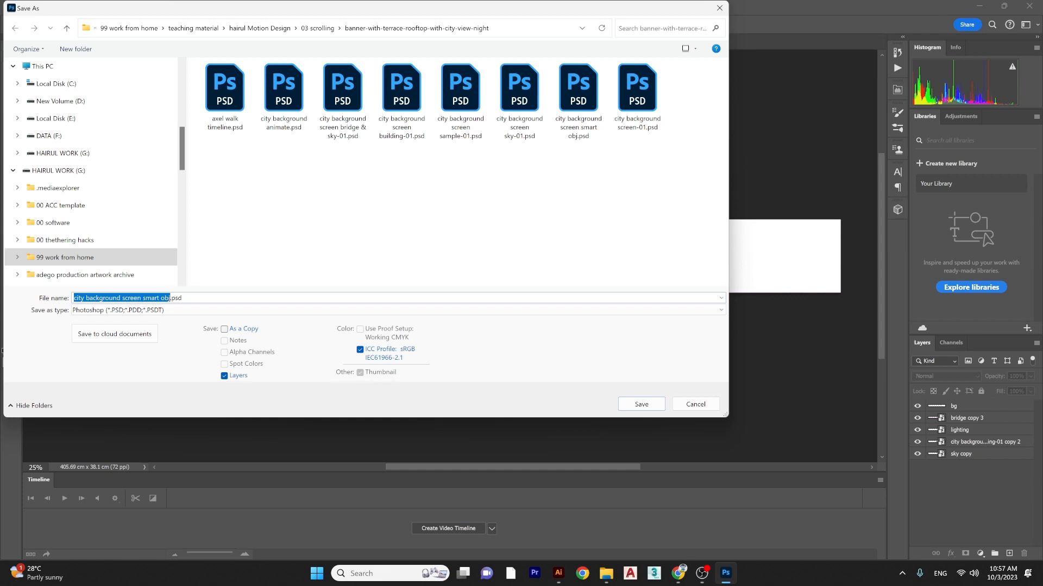
type("ba")
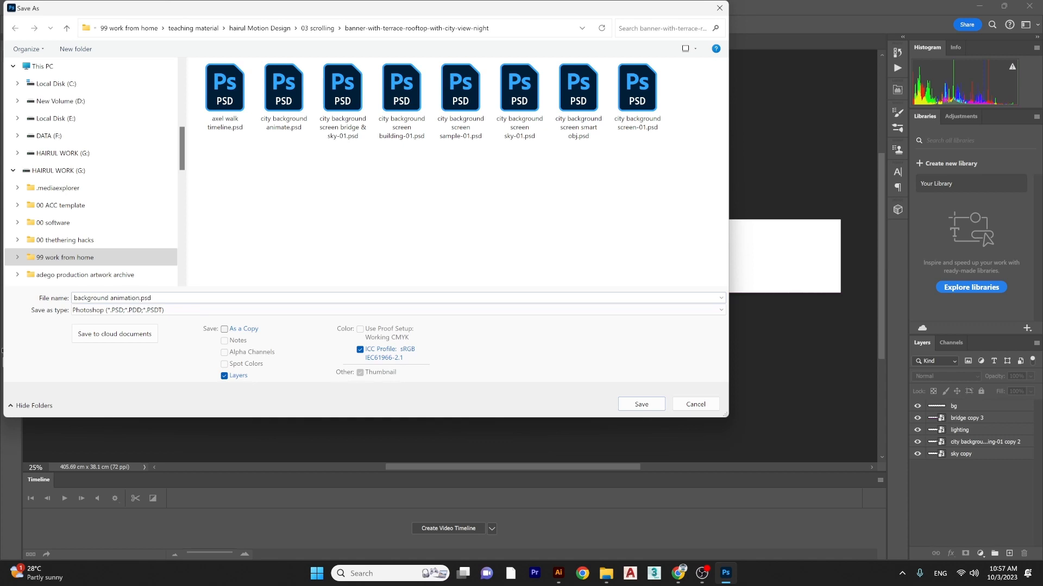
type("230310")
key("Return")
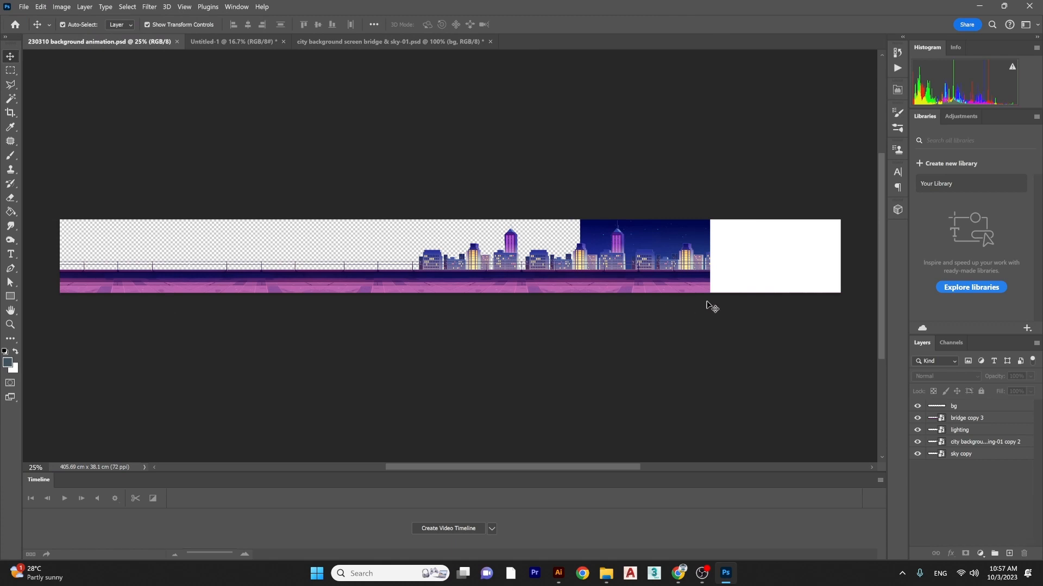
- Crop the wide canvas down to the white bg frame area, about 80.57 cm wide, keeping the cropped pixels
left_click_drag(770, 262, 723, 254)
key("ctrl+z")
left_click(11, 113)
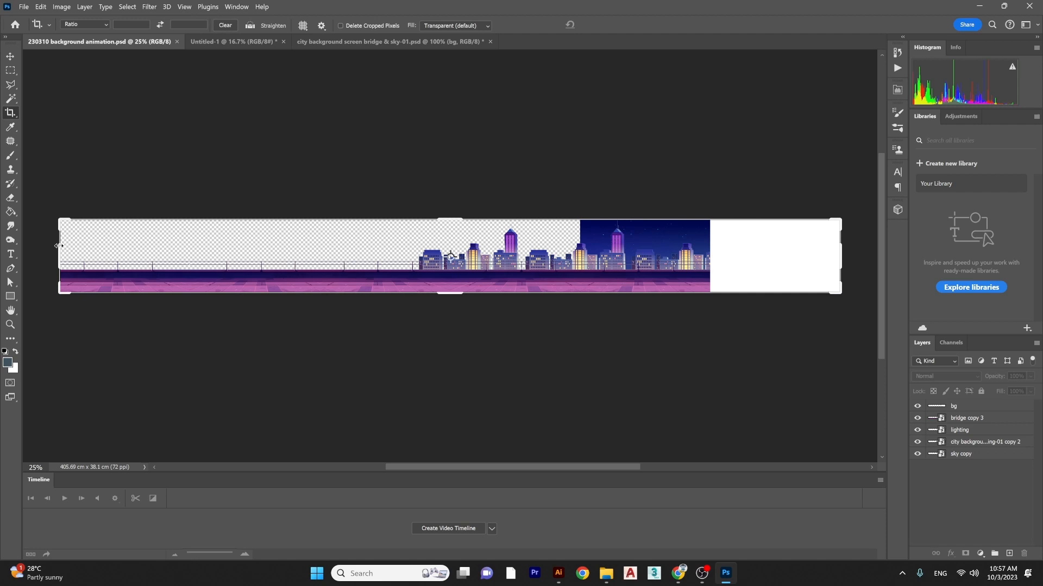
left_click_drag(59, 246, 372, 237)
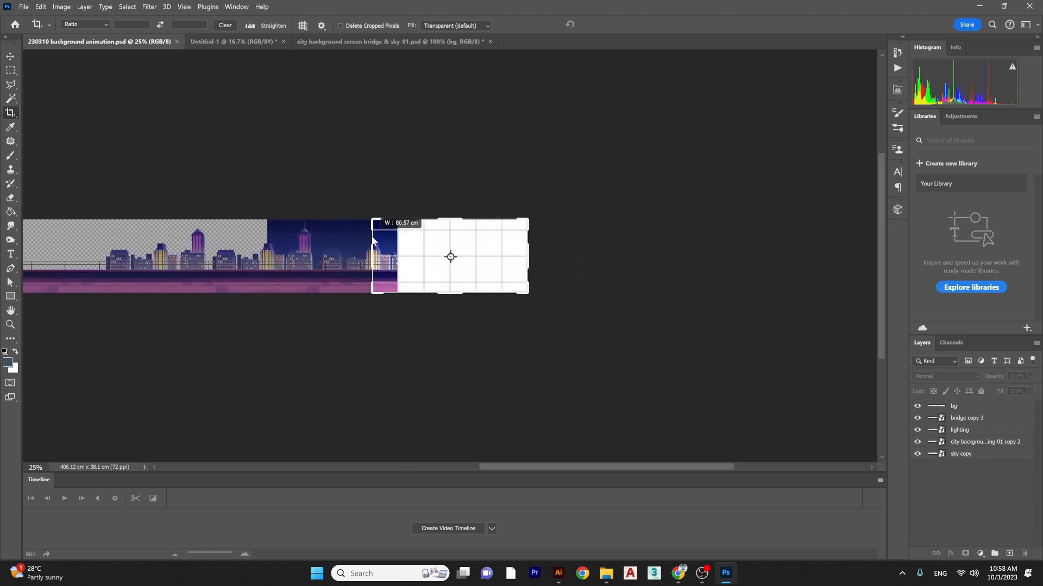
key("Return")
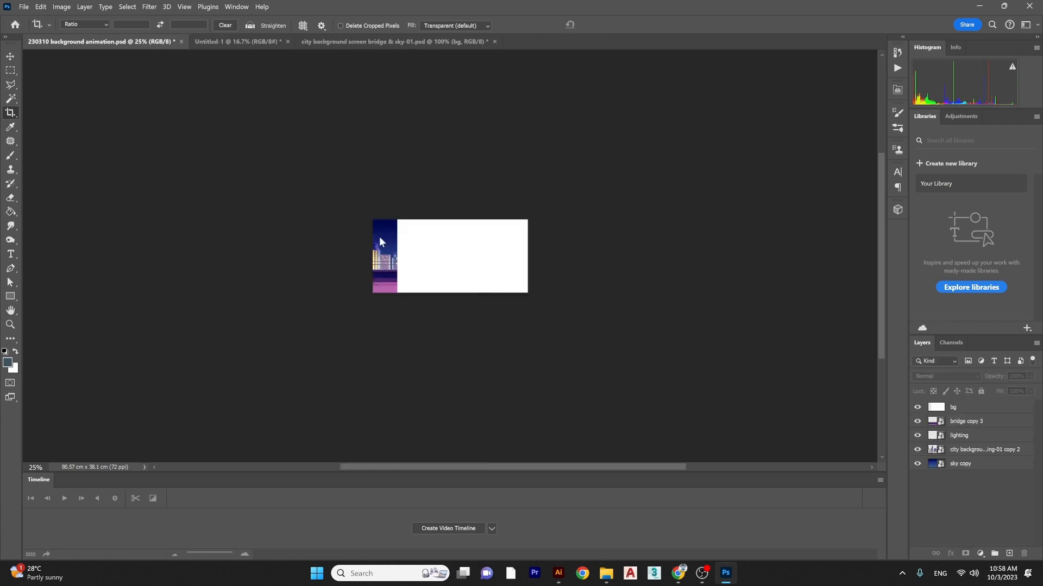
- Try shifting the bridge copy 3 layer sideways across the cropped canvas, and undo the move
left_click(972, 422)
key("v")
left_click_drag(383, 279, 629, 267)
key("ctrl+z")
left_click(606, 357)
- Crop the canvas at a 16:9 ratio onto the white bg rectangle, about 67.73 cm wide
key("ctrl+plus")
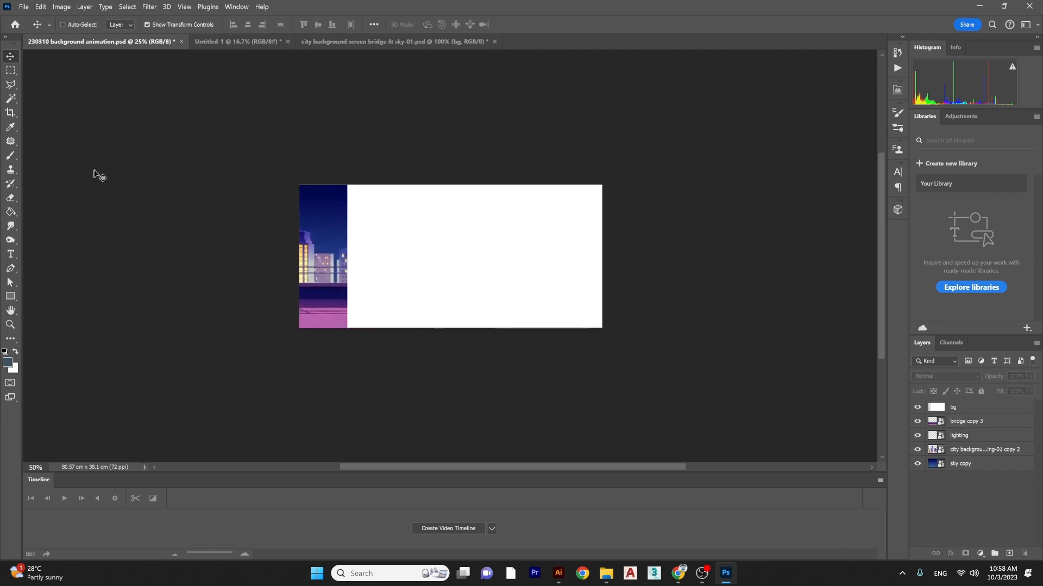
left_click(13, 113)
left_click(77, 24)
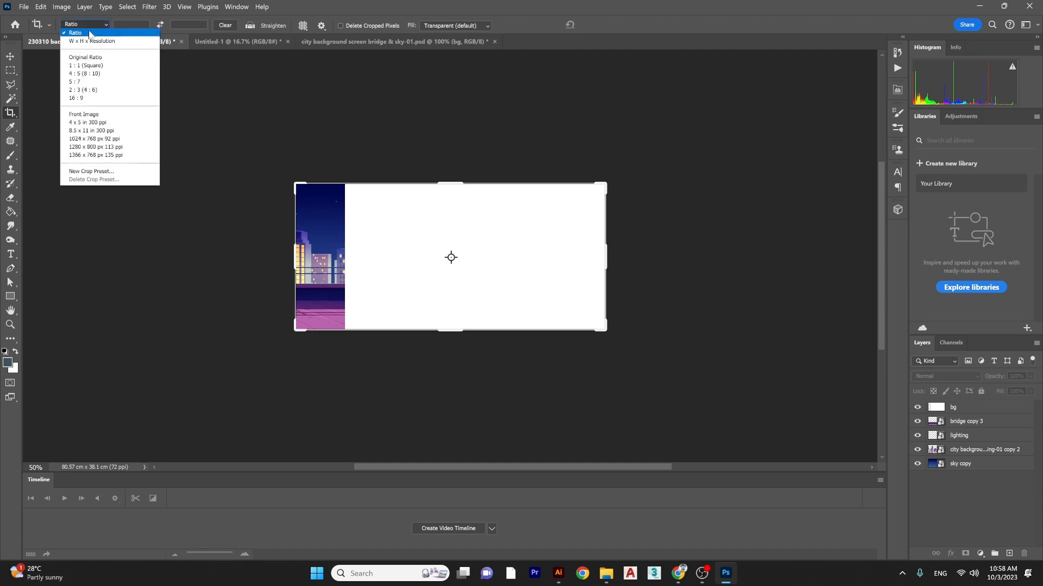
left_click(94, 104)
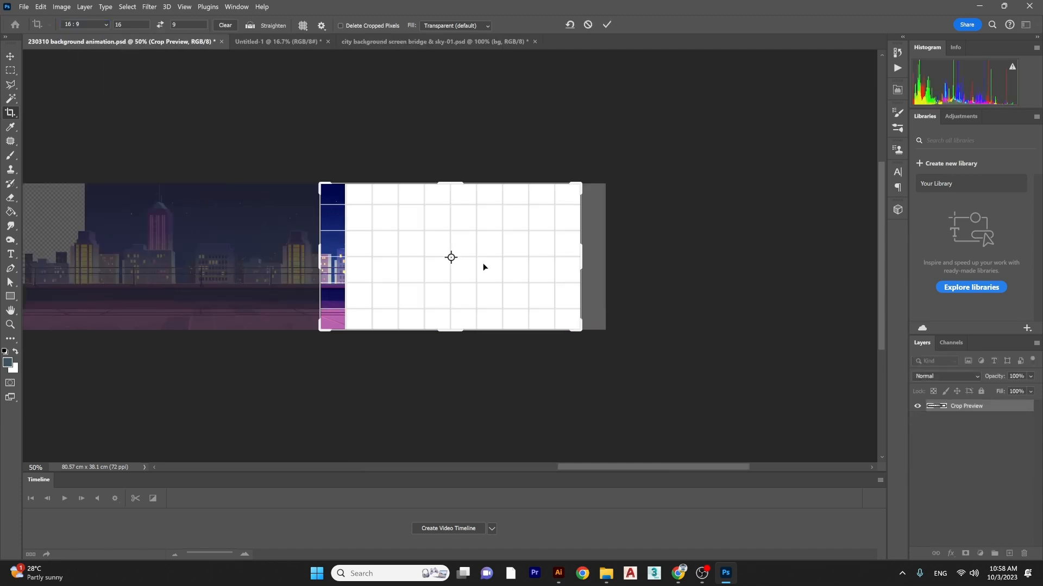
left_click_drag(482, 237, 476, 240)
key("Return")
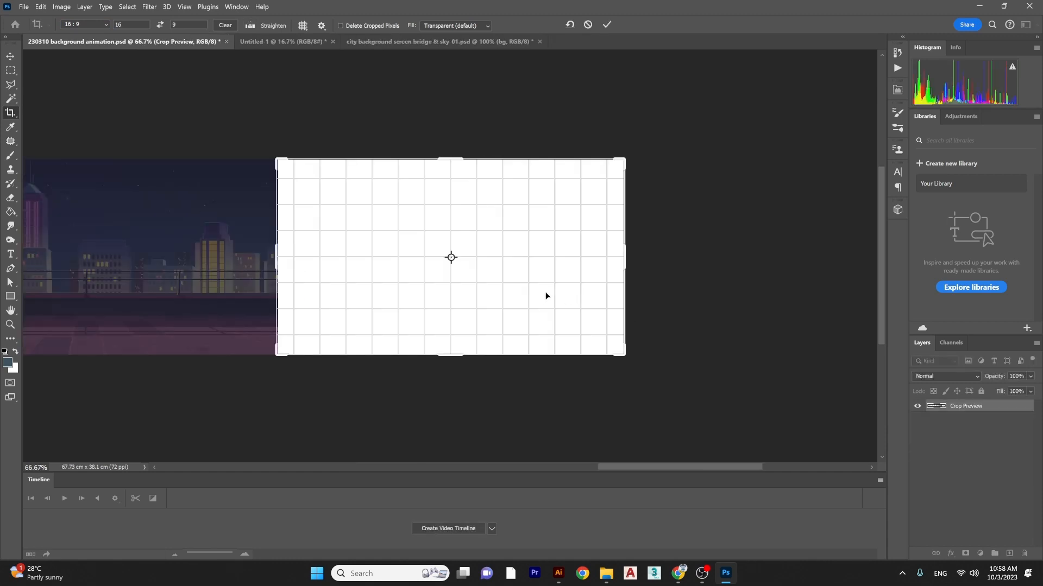
left_click_drag(545, 293, 468, 301)
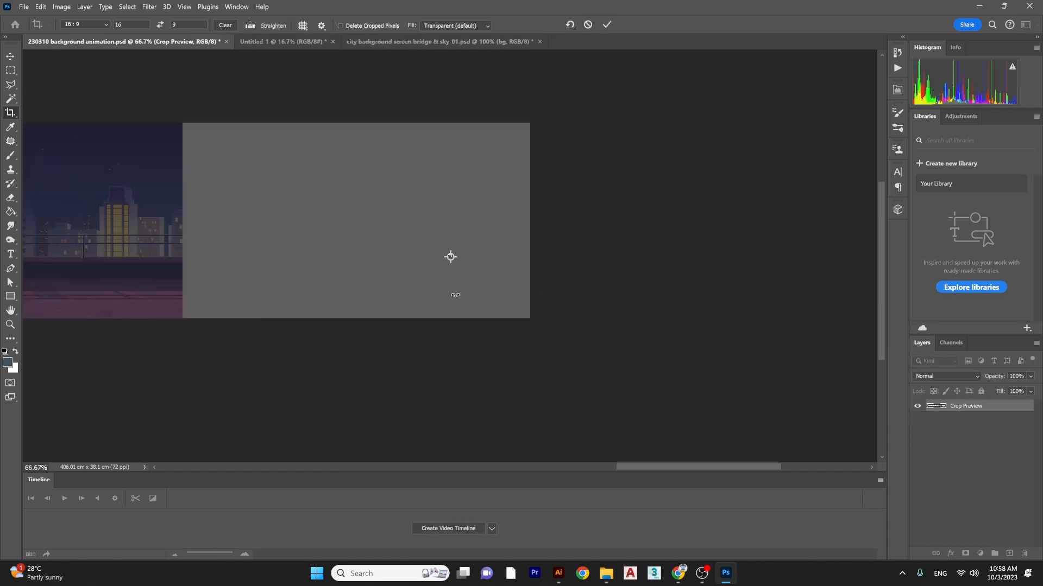
left_click_drag(337, 266, 332, 258)
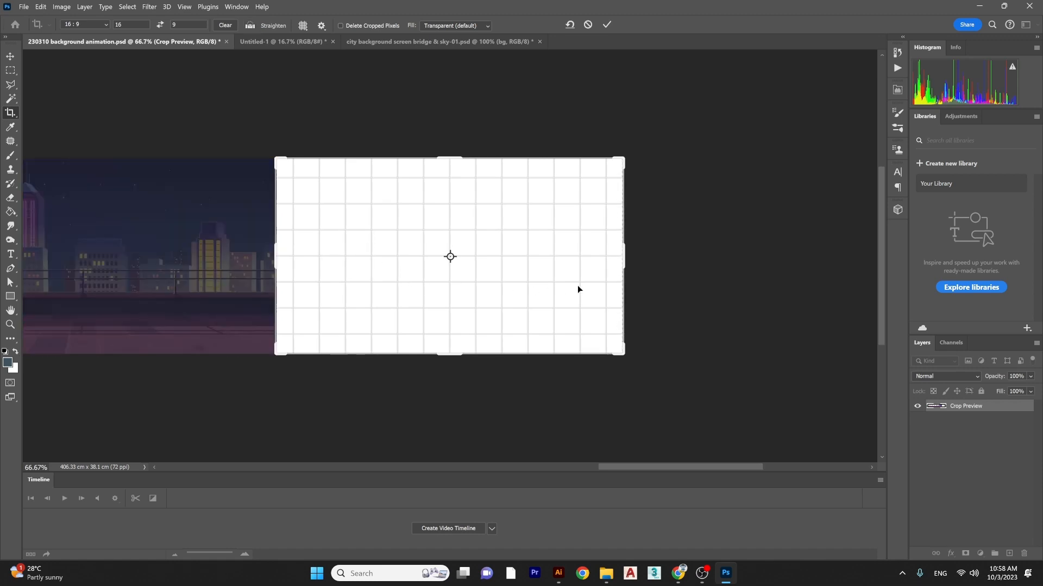
left_click_drag(526, 287, 532, 290)
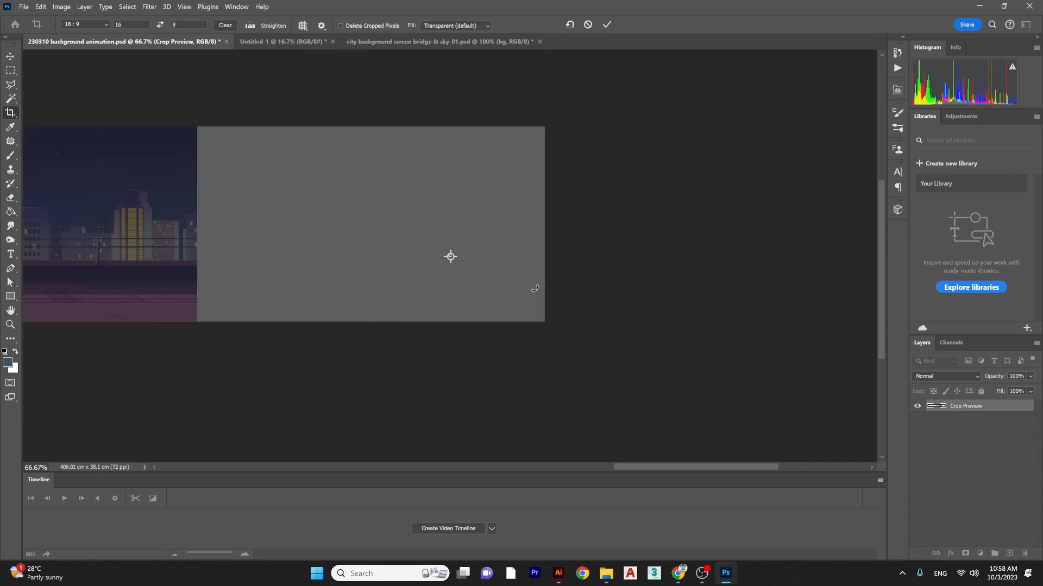
left_click(587, 25)
left_click_drag(301, 24, 377, 39)
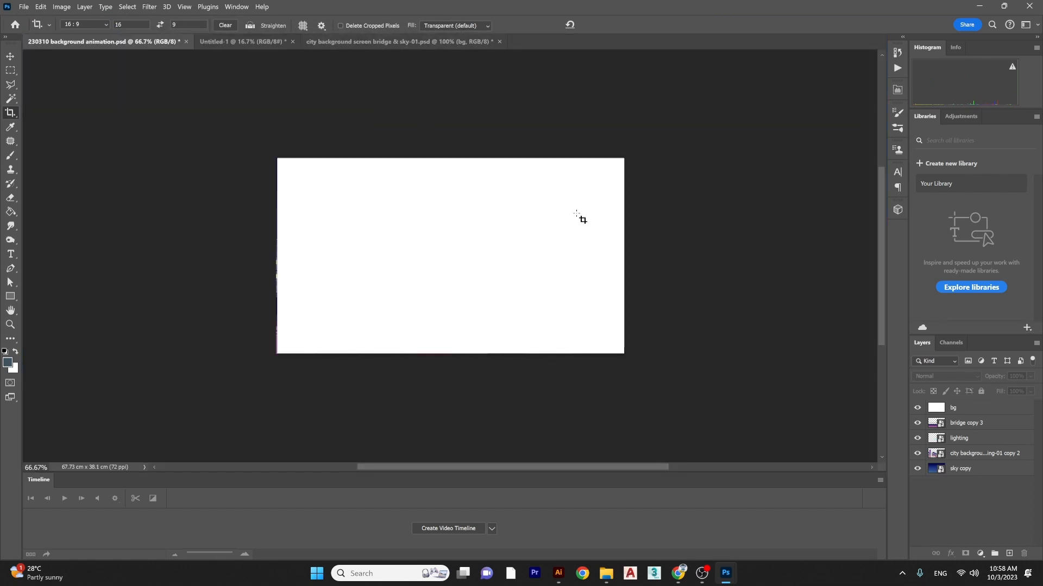
- Check the artwork behind the bg layer and nudge bg horizontally to cover the exposed strip at the canvas's left edge
left_click(917, 409)
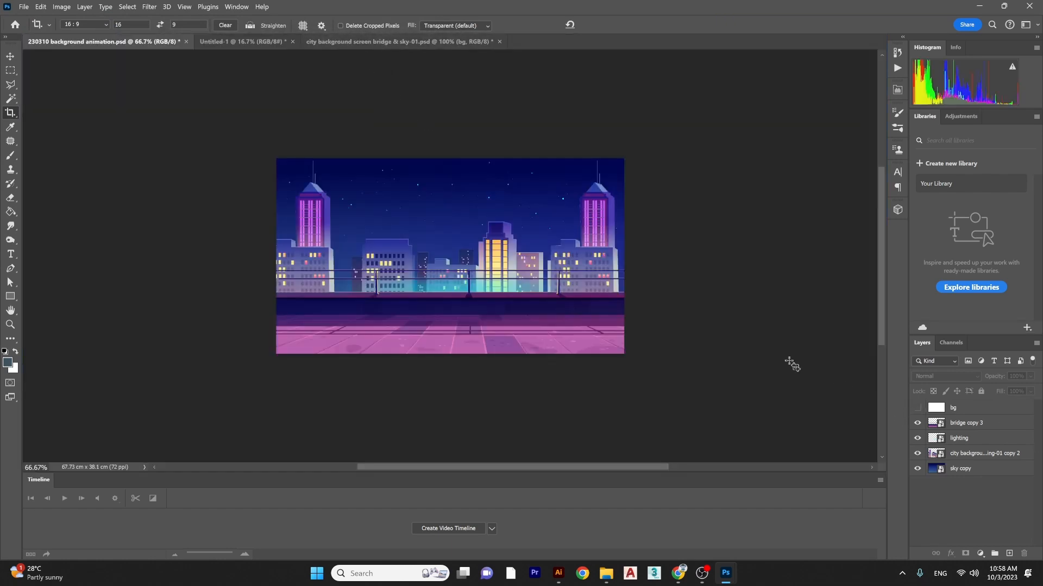
left_click(917, 408)
key("v")
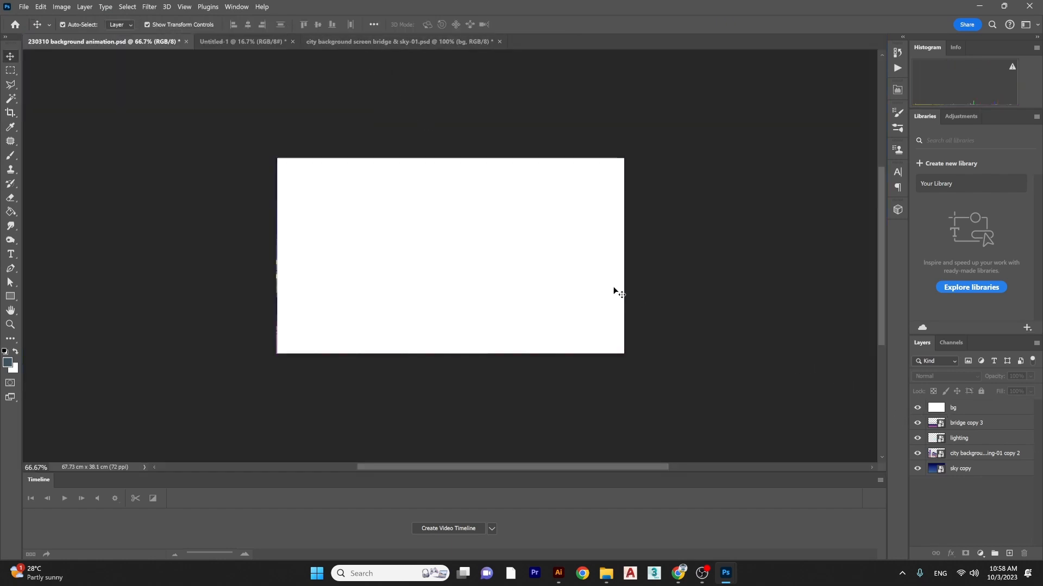
left_click(613, 286)
key("Left")
key("Left")
key("Left")
key("Left")
key("Left")
key("Left")
key("Left")
key("Left")
key("Left")
key("Left")
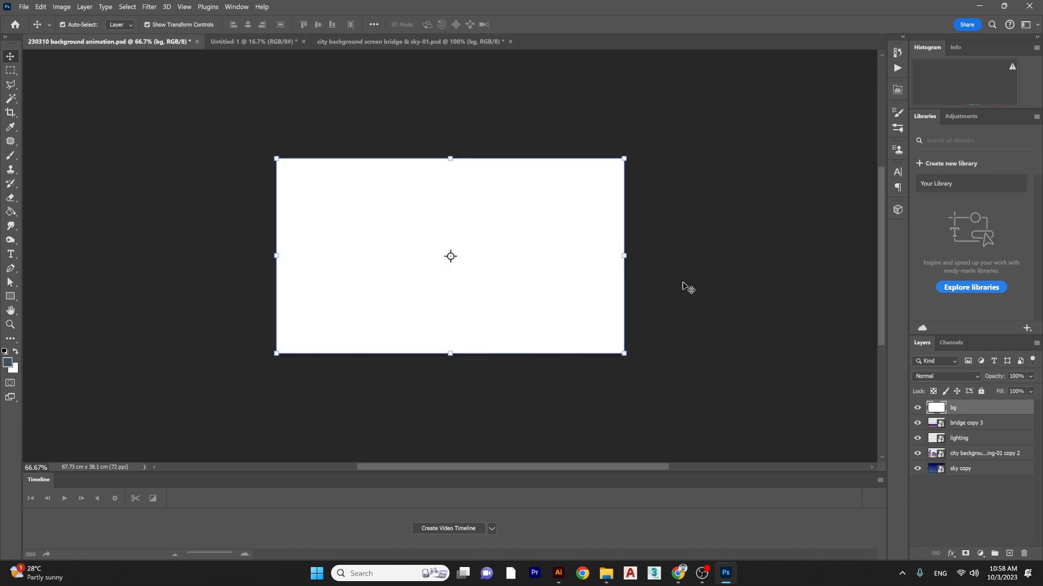
key("Right")
key("Right")
key("Right")
key("Right")
key("Right")
key("Right")
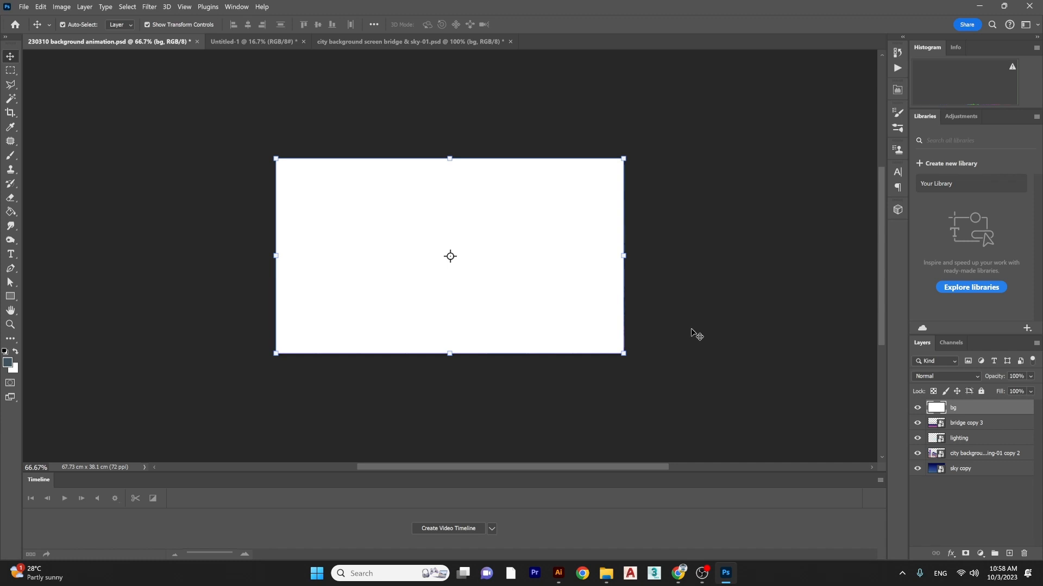
- Align the right edges of all five layers, nudge them left to the canvas edge, and save the document
left_click_drag(691, 329, 545, 223)
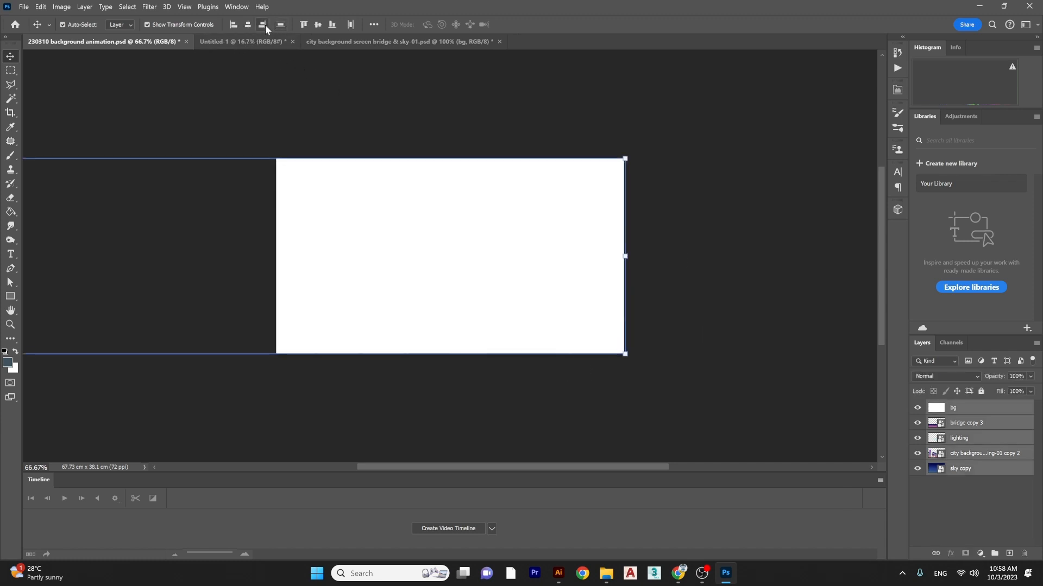
key("Left")
key("Left")
left_click(689, 268)
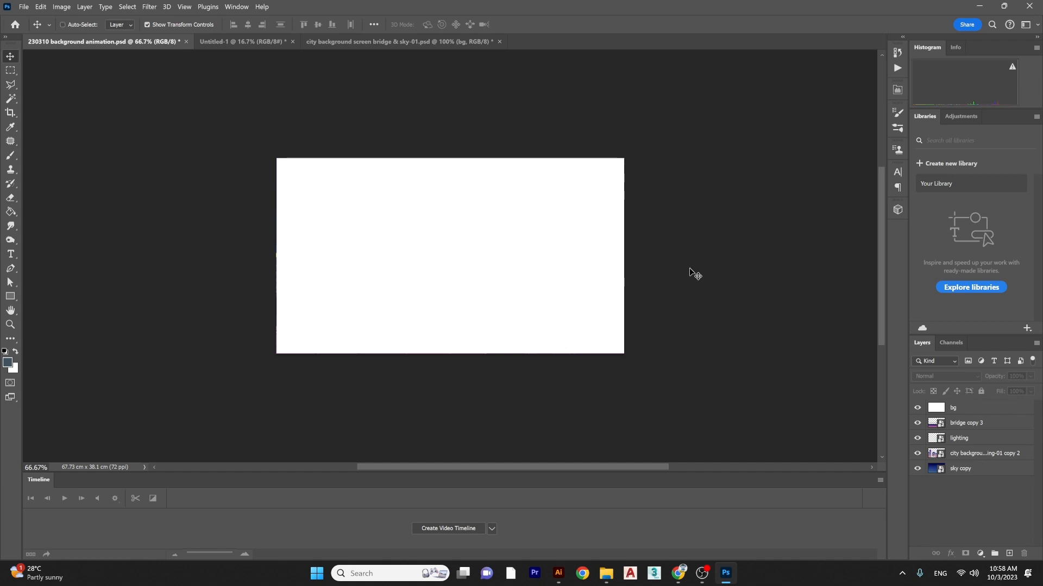
key("ctrl+s")
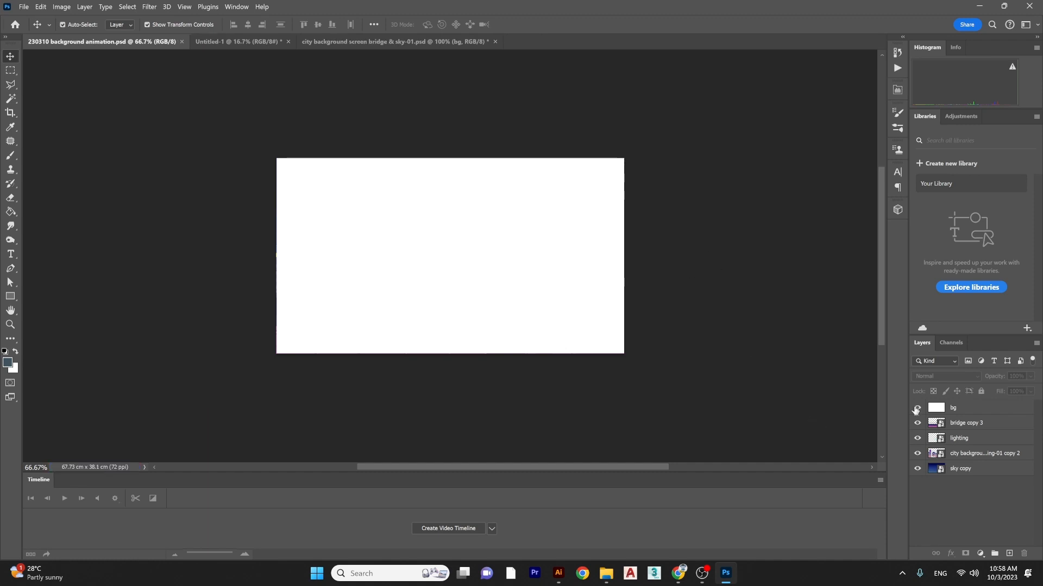
- Move the hidden bg layer beneath sky copy and create a video timeline with all layer tracks in view
left_click(916, 409)
left_click_drag(951, 408, 961, 493)
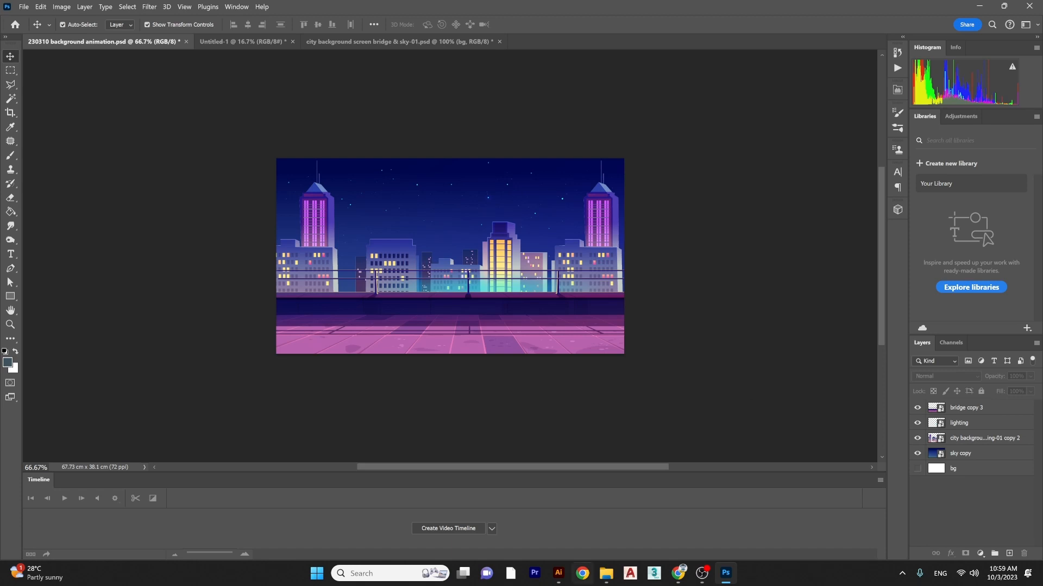
left_click(424, 531)
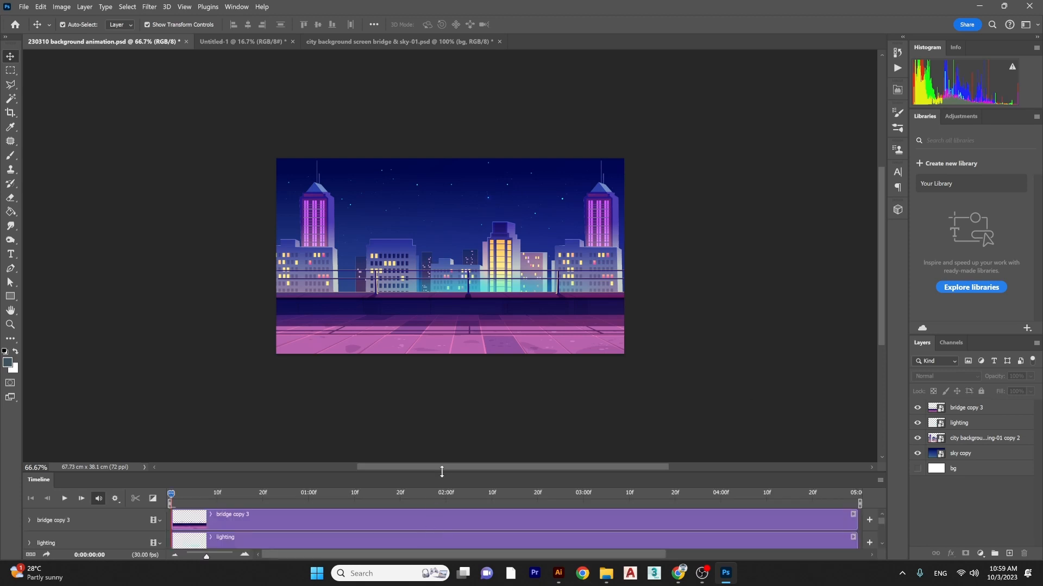
left_click_drag(443, 472, 464, 347)
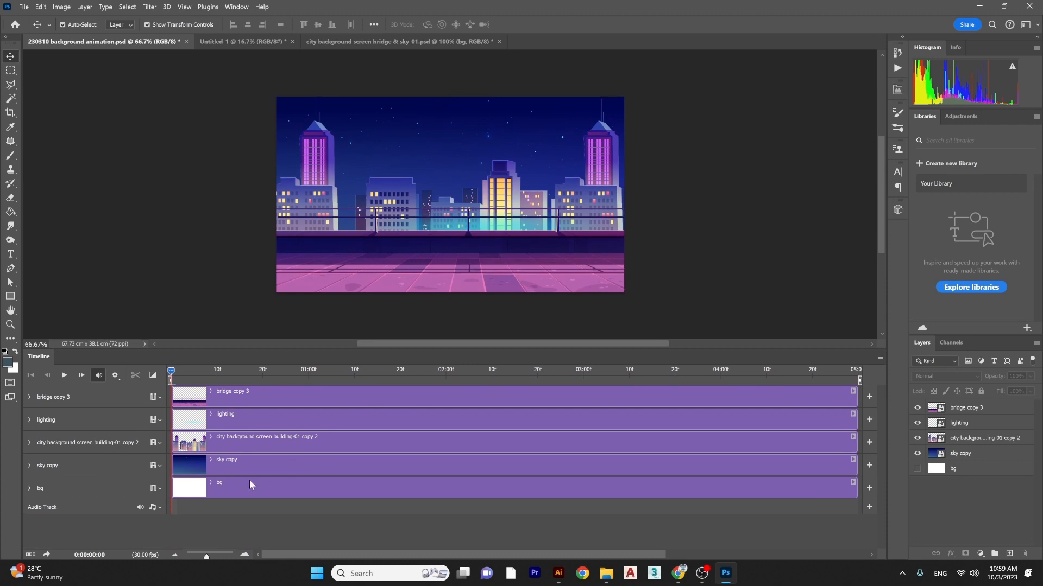
- Expand the bridge copy 3 track's properties and add a Transform keyframe at 0:00:00:00
left_click(212, 393)
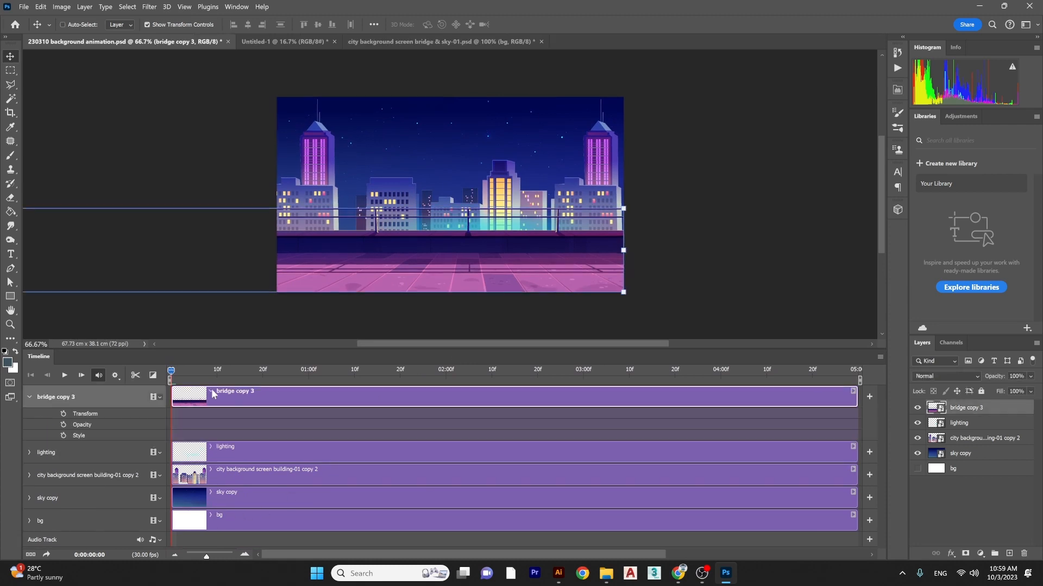
key("ctrl+minus")
key("ctrl+minus")
left_click(63, 415)
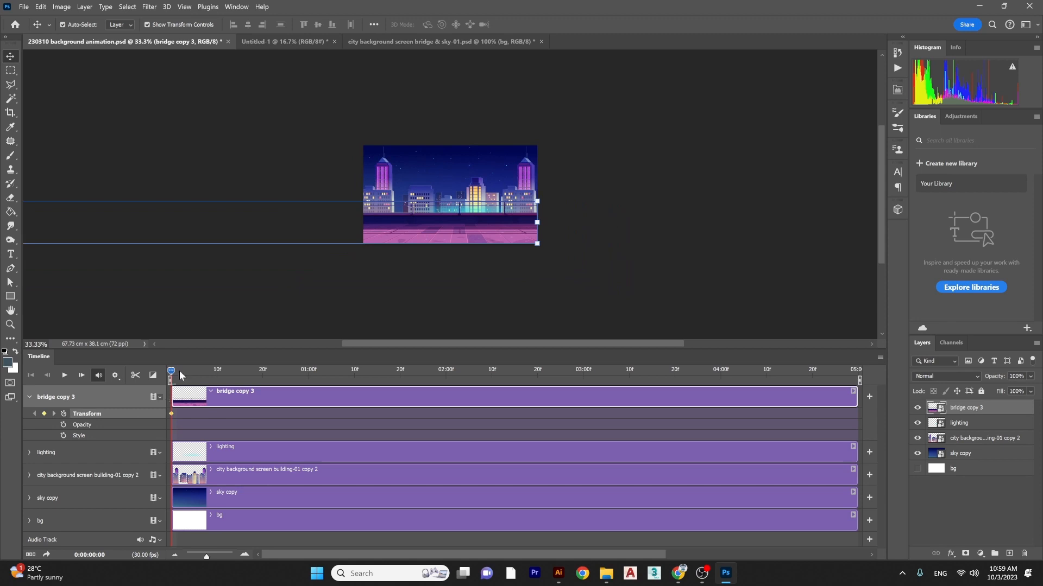
- At 0:00:04:29, move the bridge copy 3 layer right until its left edge meets the canvas's left edge
left_click_drag(181, 375, 858, 364)
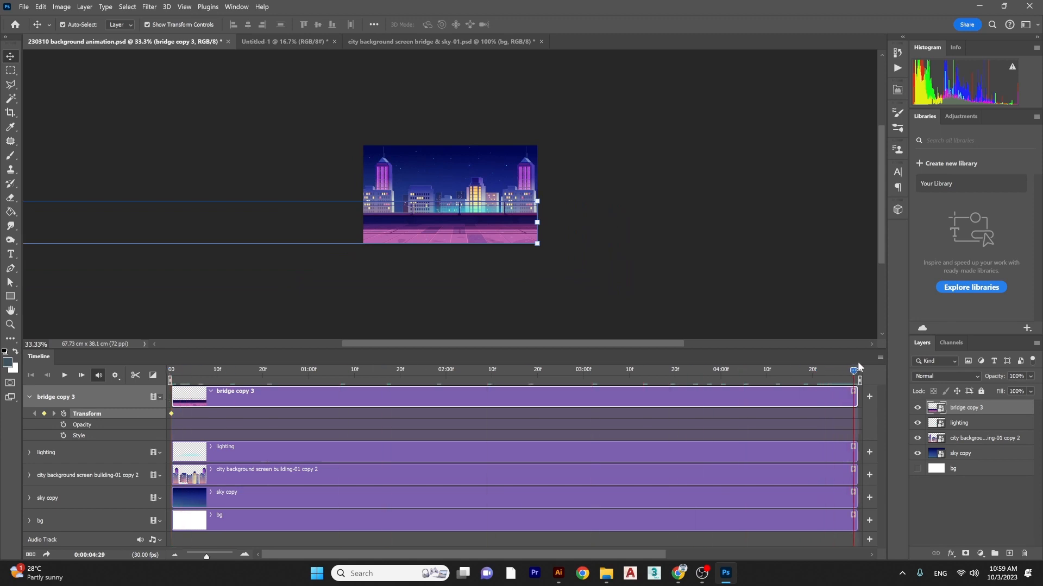
key("ctrl+t")
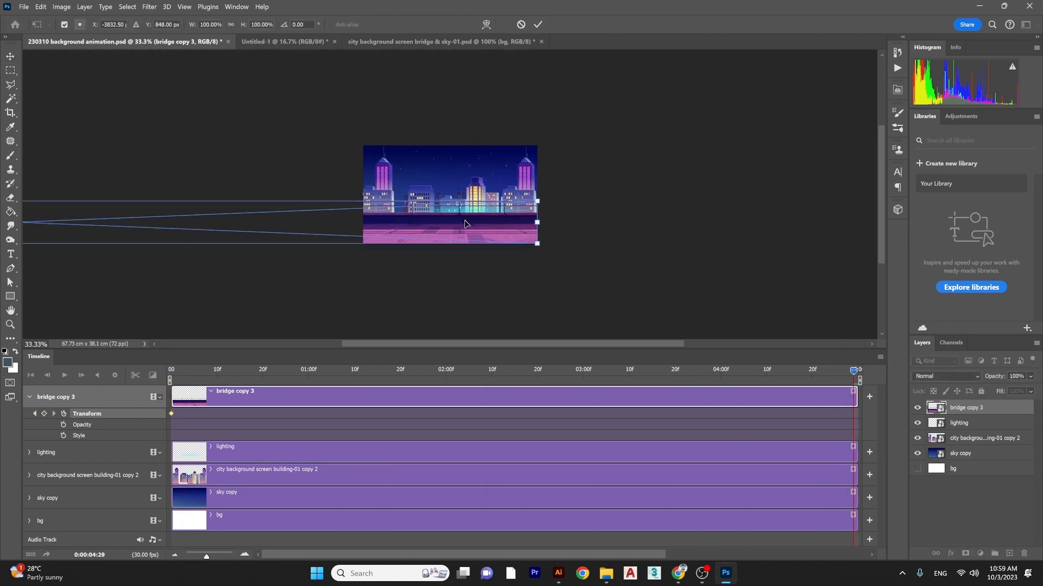
key("ctrl+r")
left_click_drag(124, 237, 750, 243)
left_click_drag(468, 241, 626, 243)
left_click_drag(433, 243, 573, 241)
left_click_drag(473, 235, 599, 239)
left_click_drag(403, 239, 433, 246)
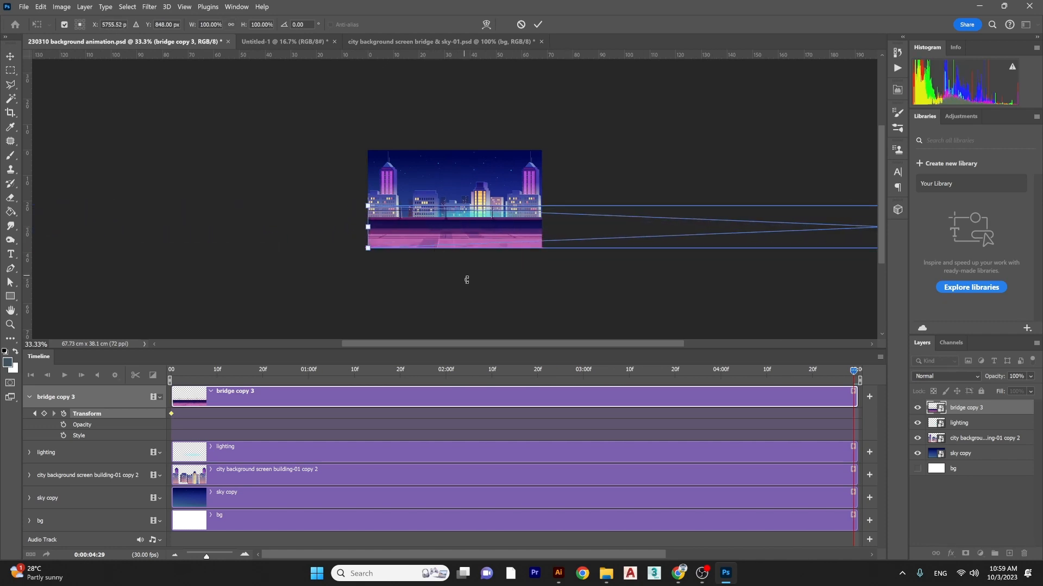
key("Return")
- Play the bridge animation, return to the timeline's start and play it again to judge the scrolling
key("space")
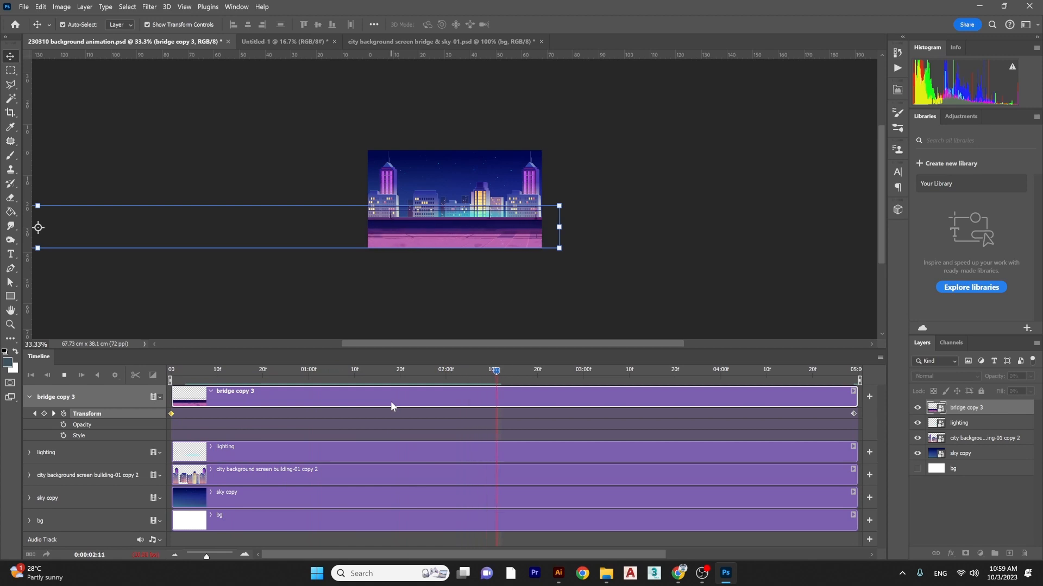
key("space")
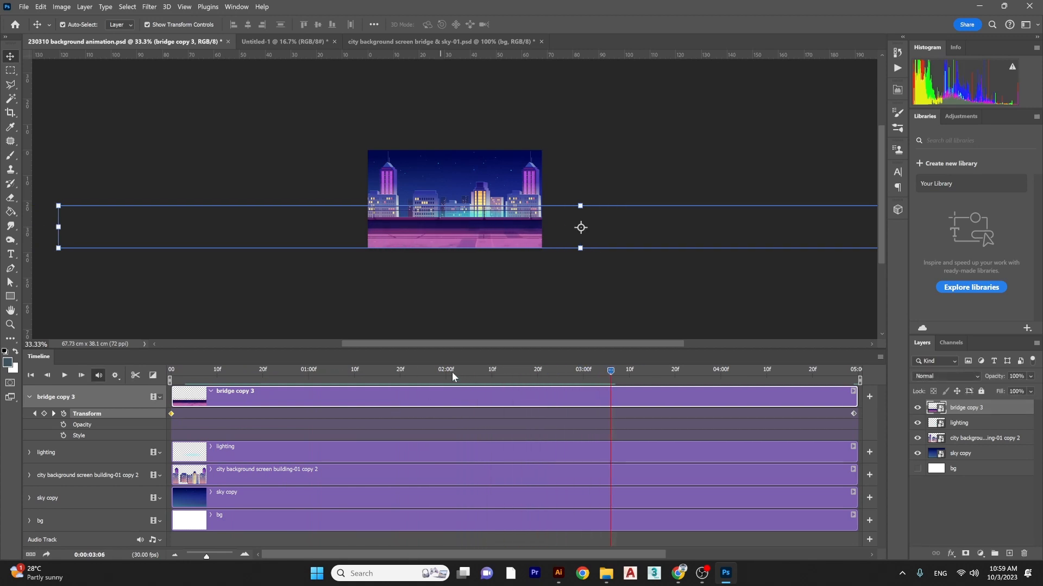
left_click_drag(452, 372, 135, 362)
key("space")
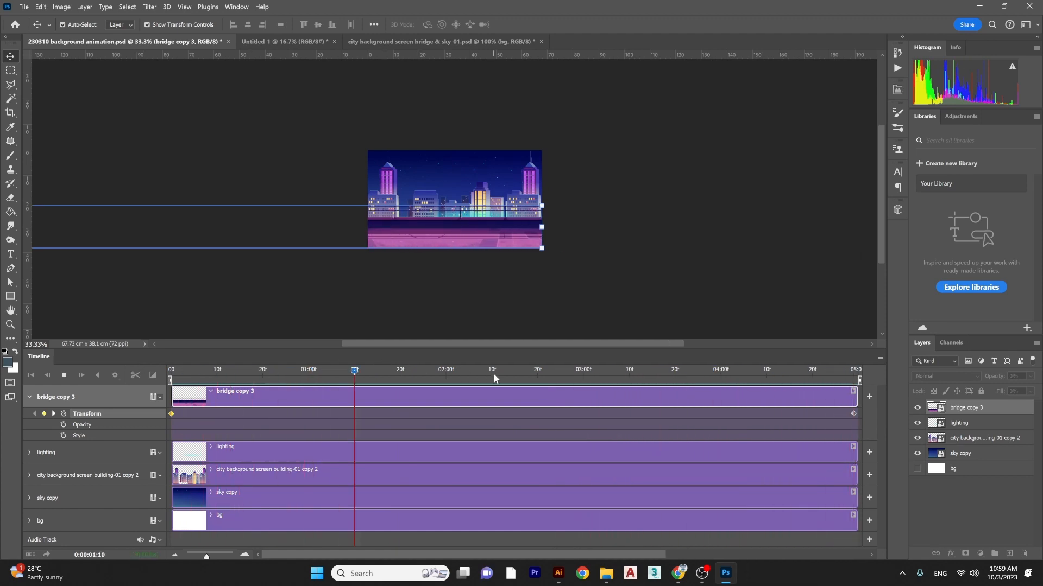
key("space")
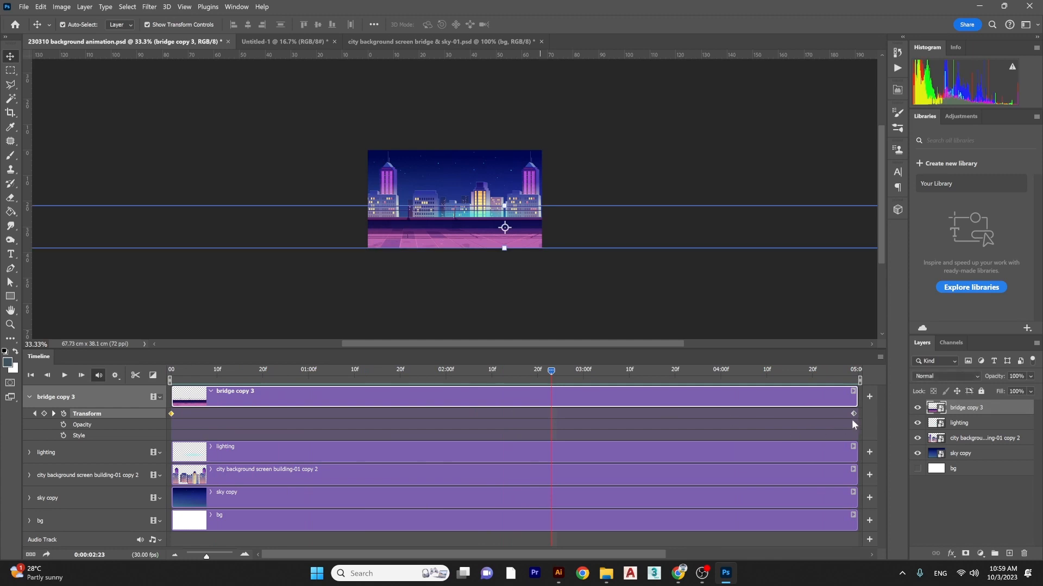
- Delete the bridge copy 3 layer's Transform keyframe at the end of the timeline
left_click(854, 414)
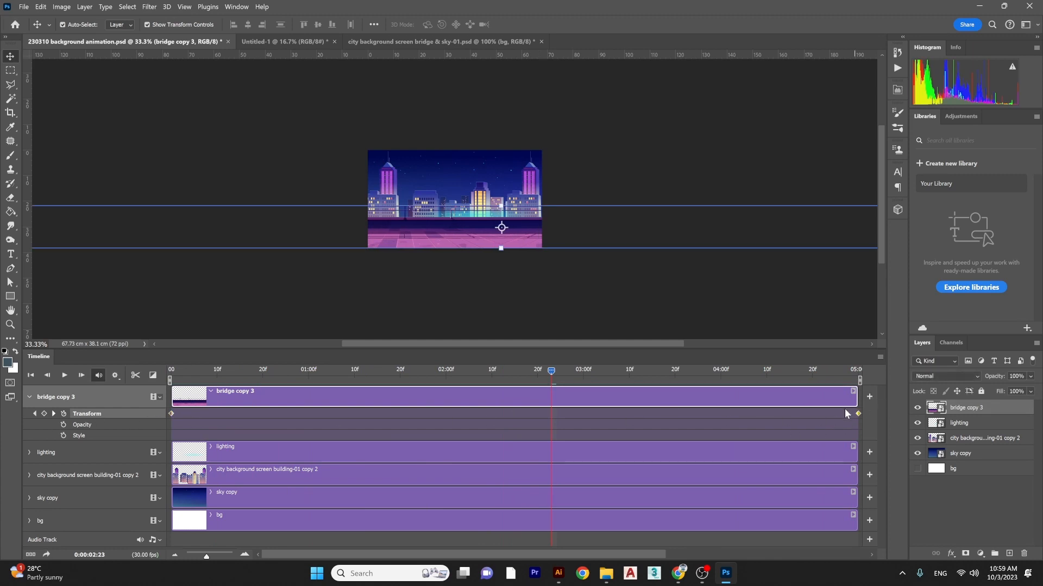
key("ctrl+minus")
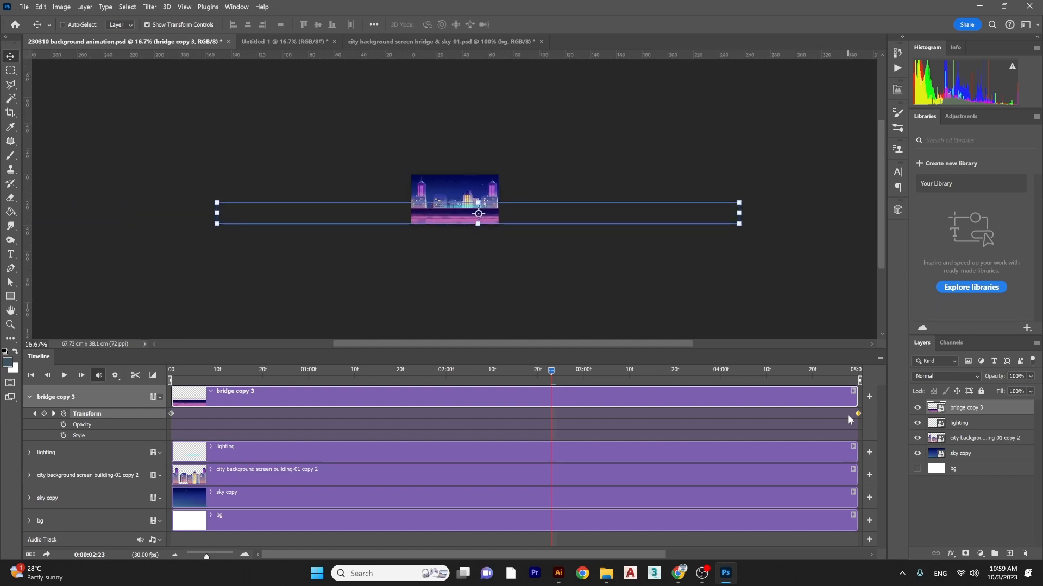
key("ctrl+plus")
key("ctrl+minus")
key("Delete")
- At 0:00:02:15, move the bridge copy 3 layer right to centre it on the canvas, then shift that keyframe to 05:01
left_click_drag(195, 373, 514, 371)
key("ctrl+t")
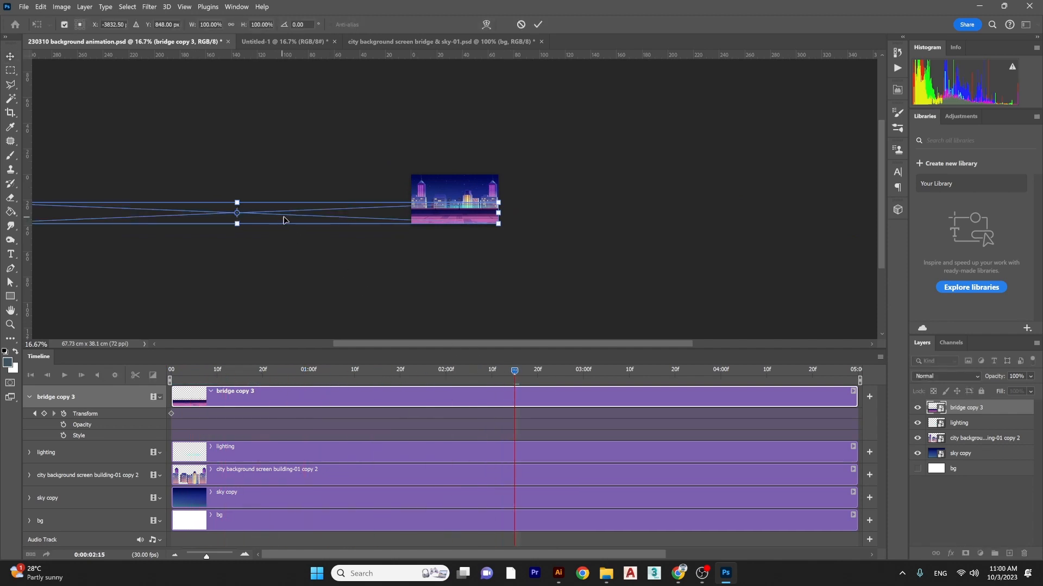
left_click_drag(283, 219, 499, 219)
key("Return")
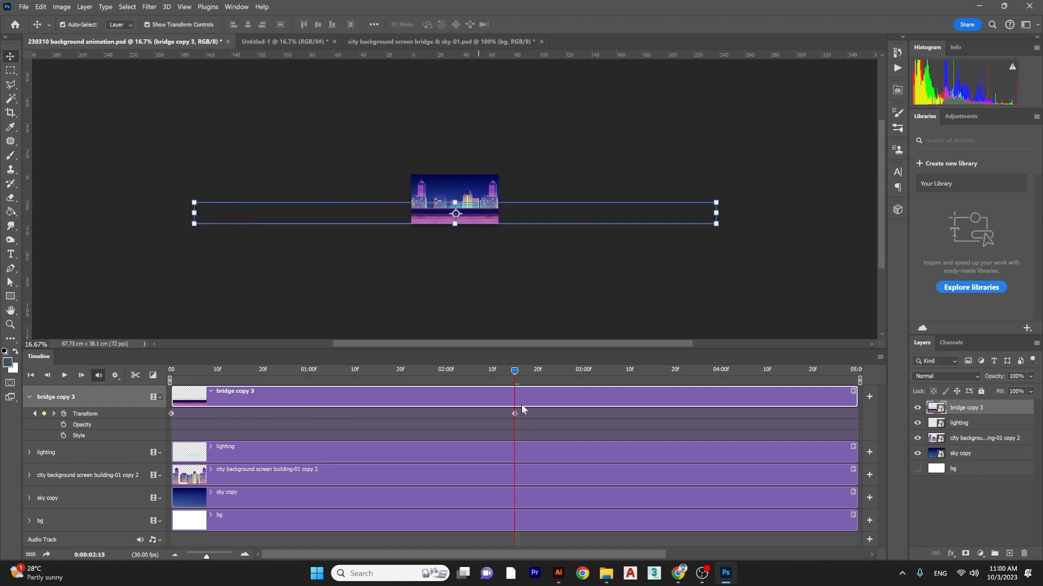
left_click_drag(516, 414, 858, 413)
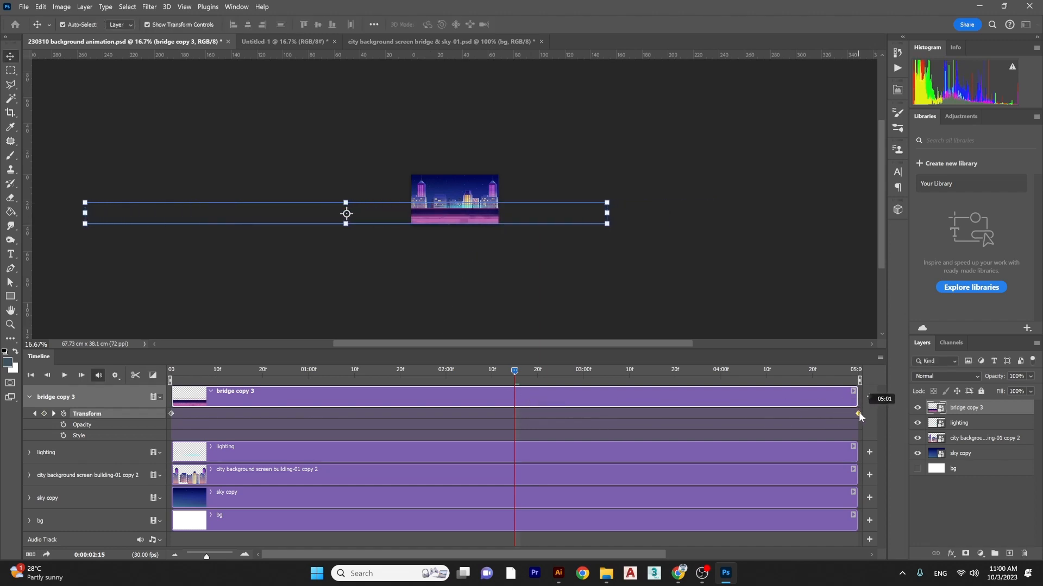
- Replay the bridge animation from the timeline's start several times to check its speed
left_click(304, 369)
left_click_drag(266, 372, 147, 370)
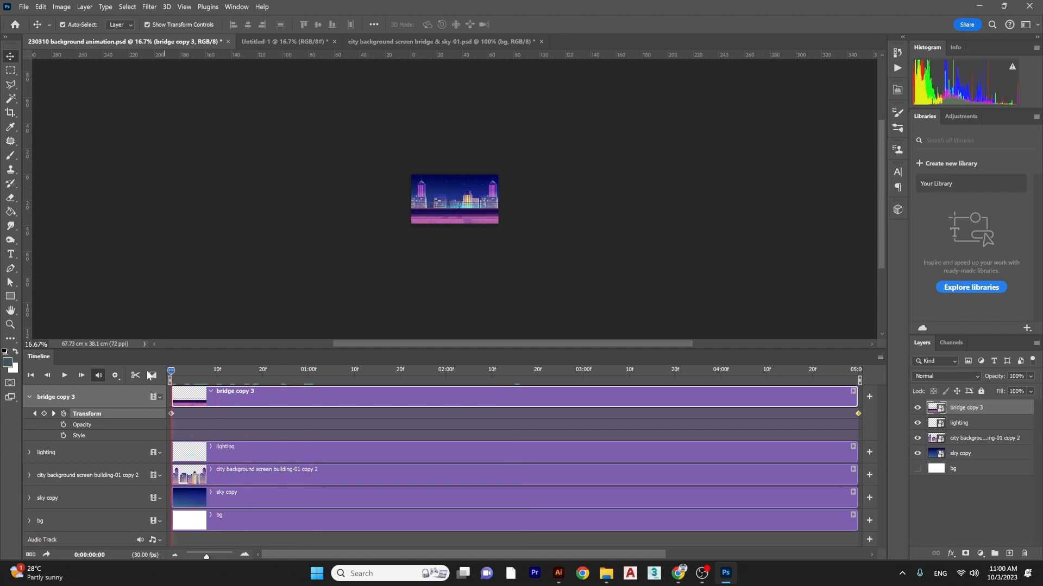
key("space")
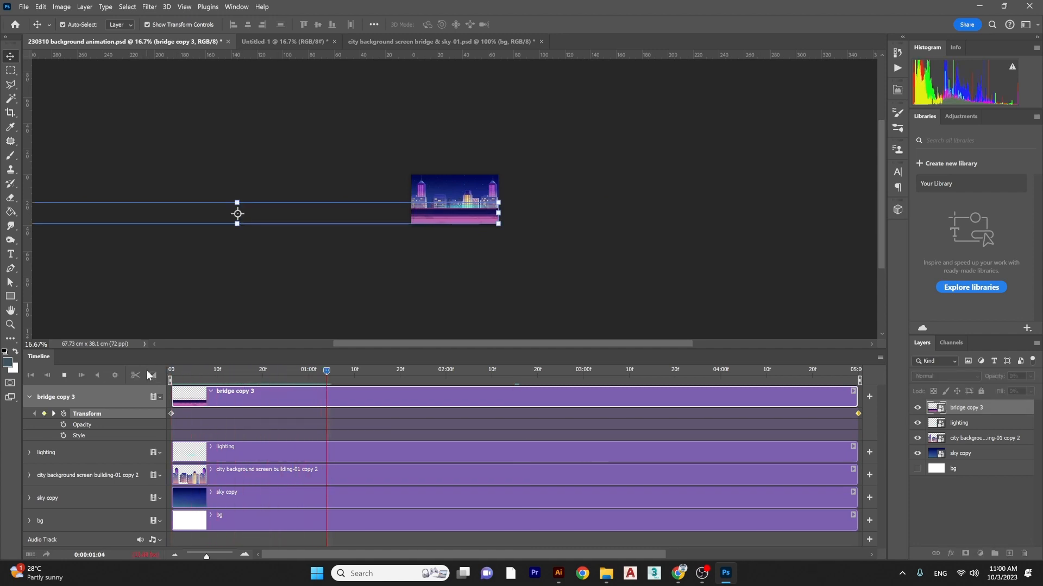
key("space")
key("space")
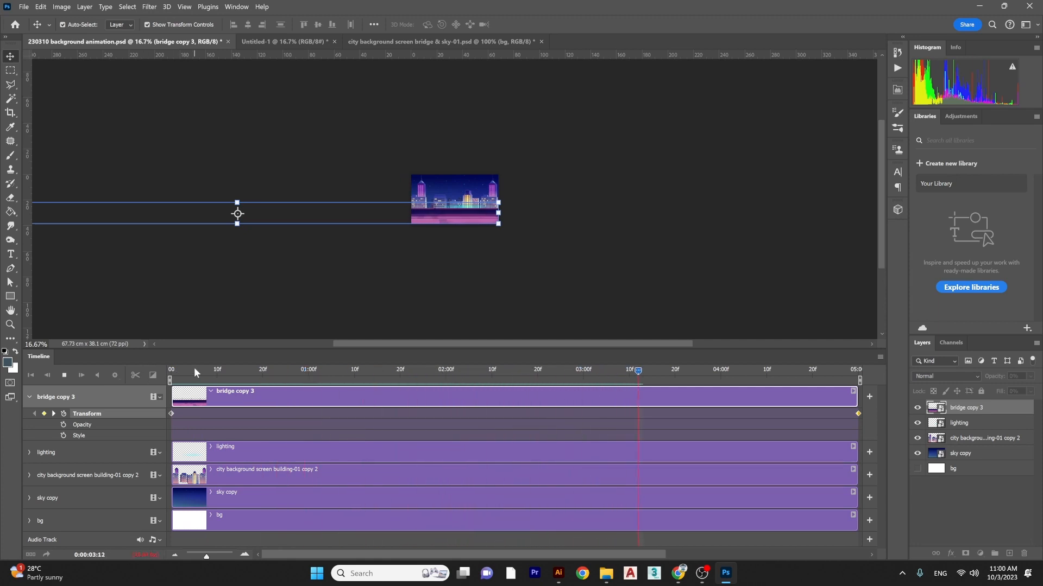
key("space")
left_click_drag(190, 369, 98, 374)
key("space")
key("space")
- Undo the keyframe's move to the timeline's end and delete the Transform keyframe at 0:00:02:15
key("ctrl+z")
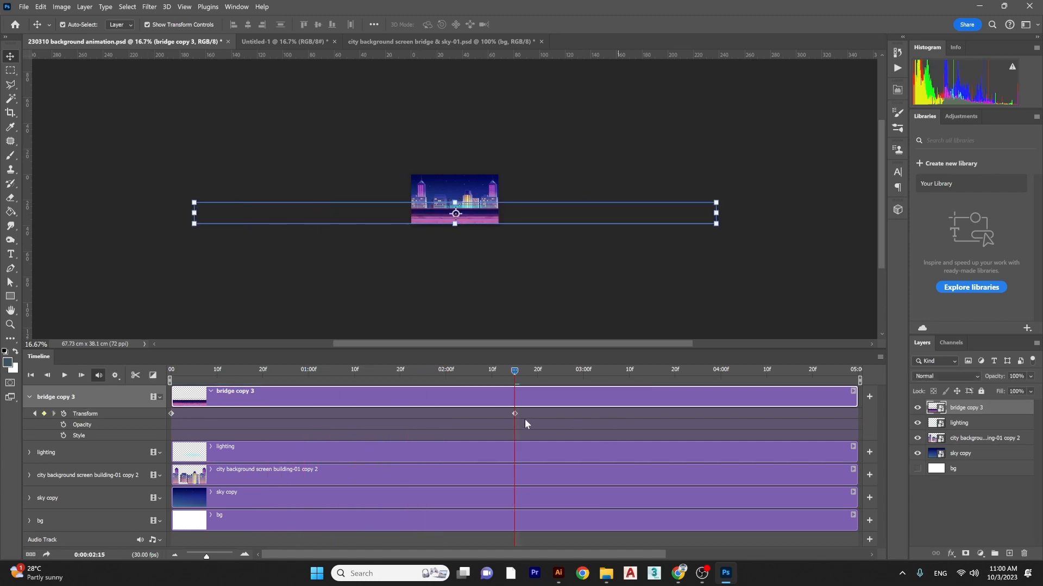
left_click(516, 417)
key("Delete")
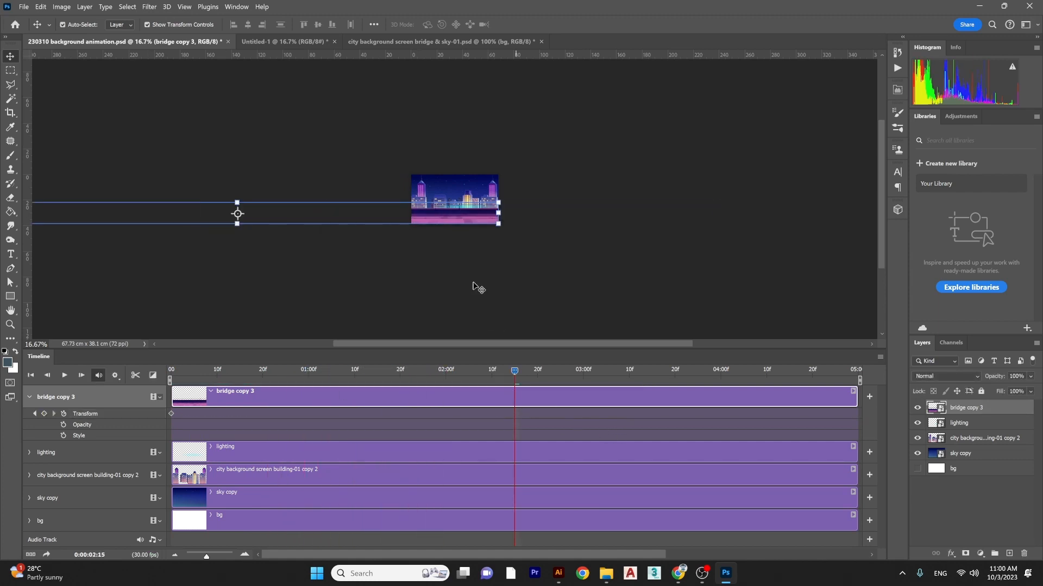
- At 0:00:02:15, move bridge copy 3 right by about one canvas width and shift its new Transform keyframe to the timeline's end
key("ctrl+t")
left_click_drag(386, 221, 471, 222)
key("Return")
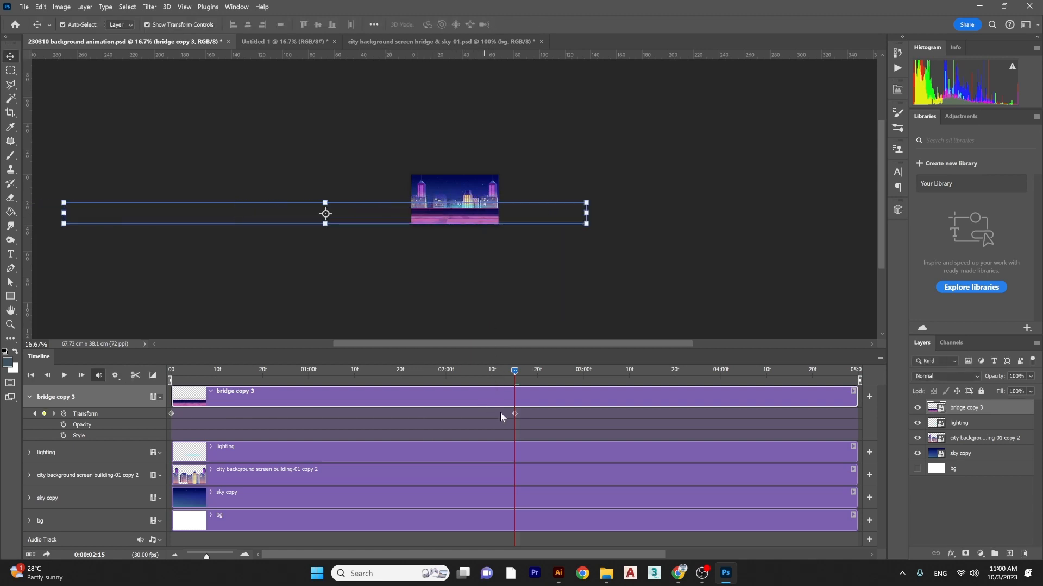
left_click_drag(515, 414, 672, 407)
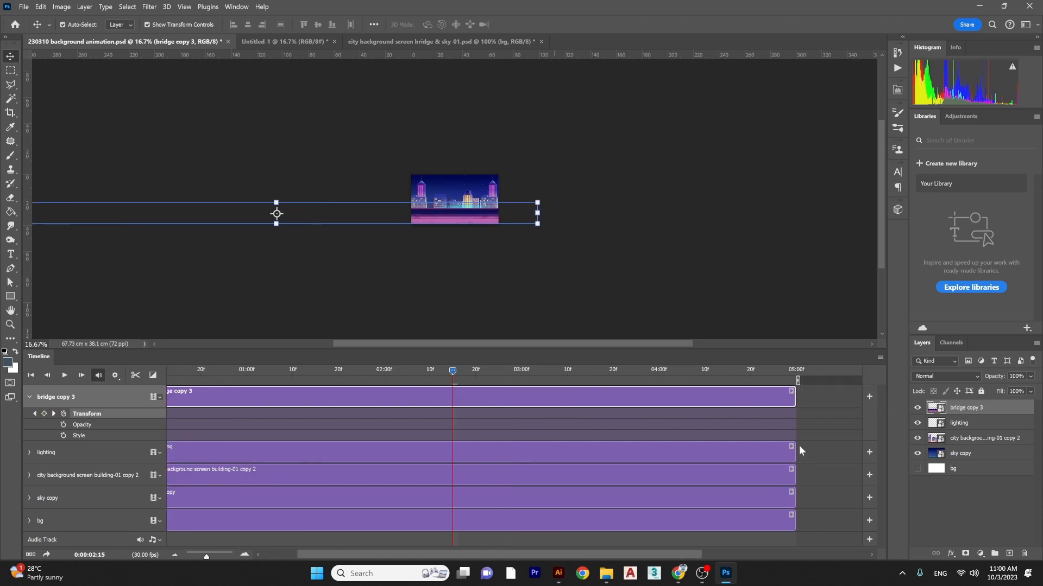
key("ctrl+z")
left_click_drag(452, 415, 620, 414)
- Play the slower bridge scroll from the beginning of the timeline to check its pace
left_click_drag(276, 371, 132, 374)
key("space")
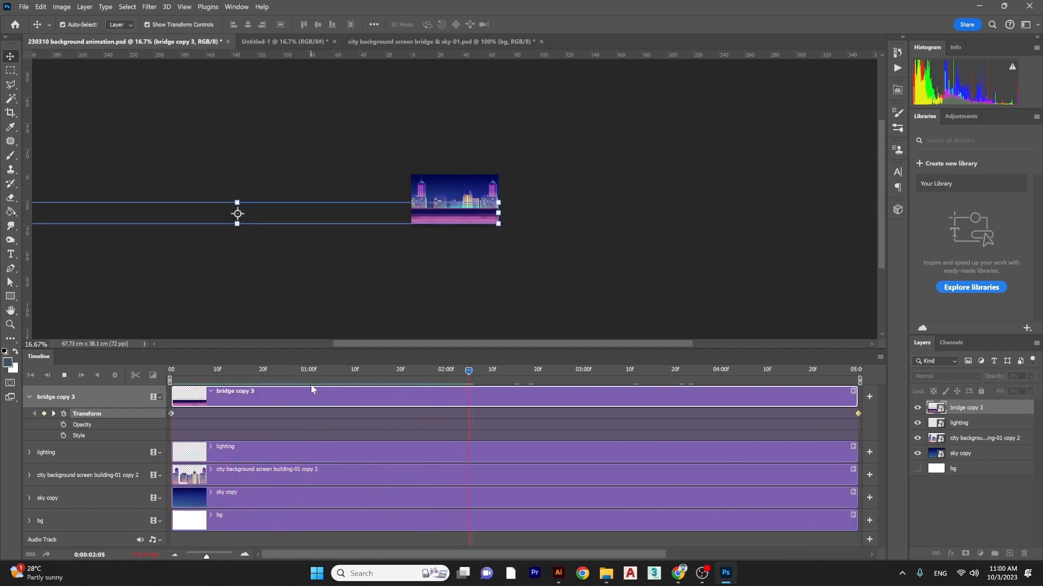
left_click(232, 374)
key("space")
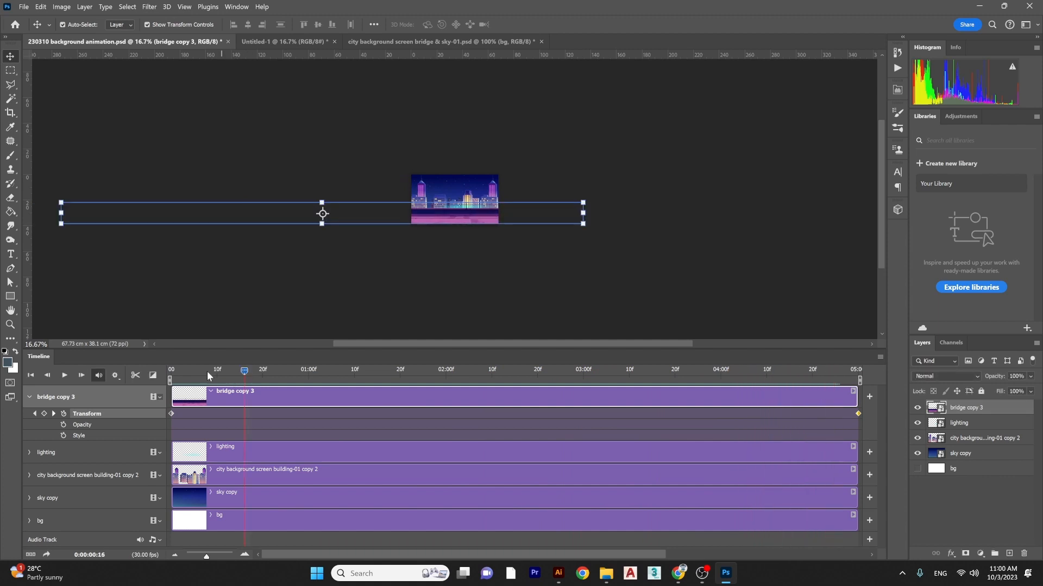
key("space")
- Lock the lighting layer completely and add a Transform keyframe at 0:00:00:00 to city background screen building-01 copy 2
left_click(281, 455)
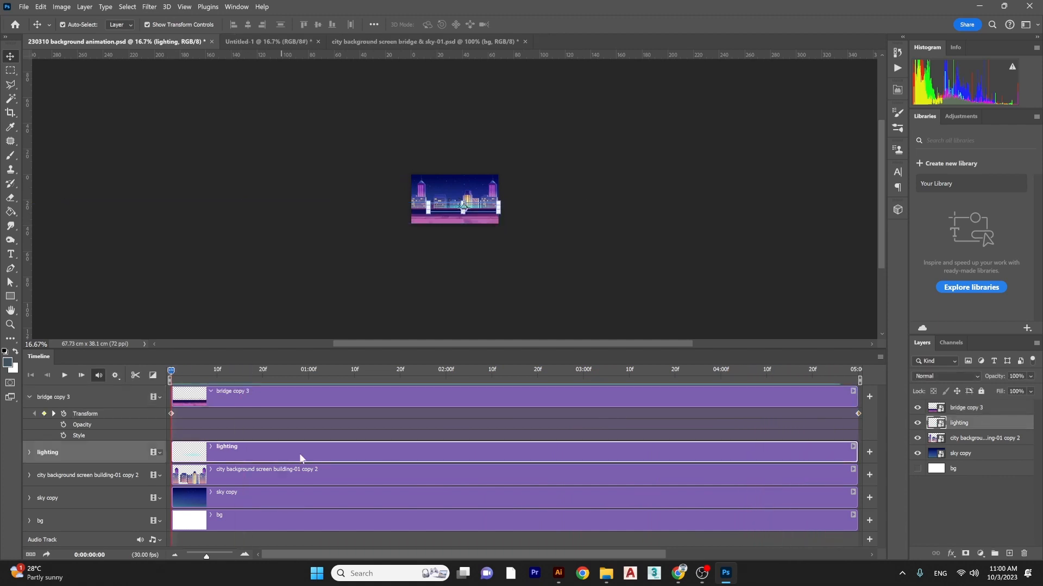
left_click(981, 391)
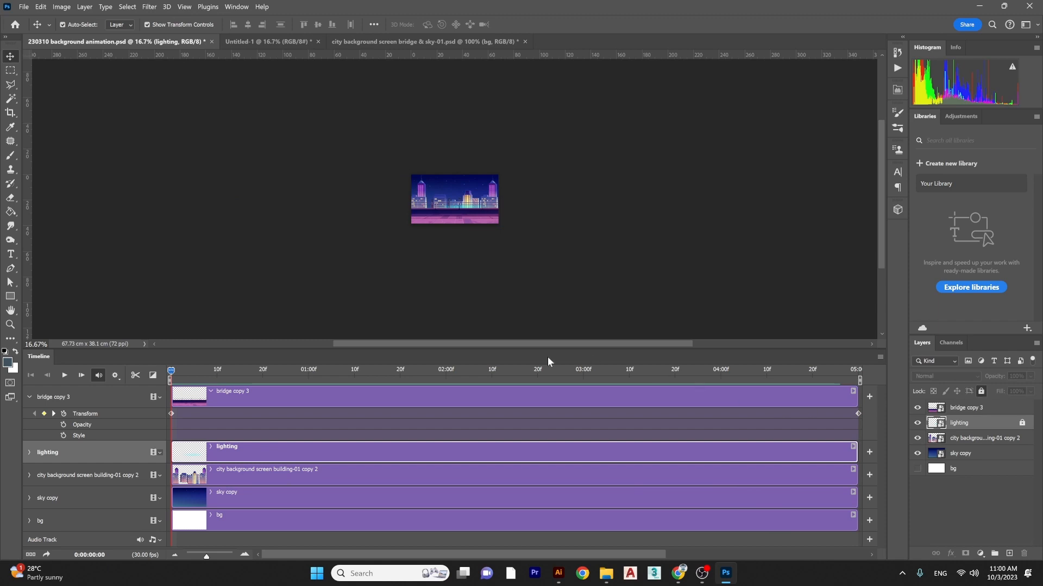
left_click(315, 471)
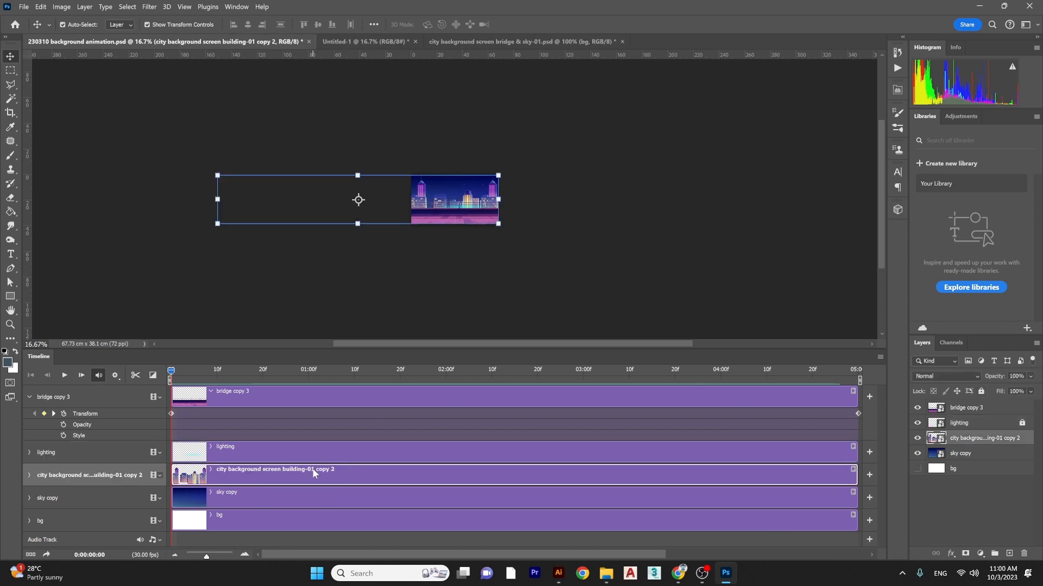
left_click(211, 470)
left_click(63, 492)
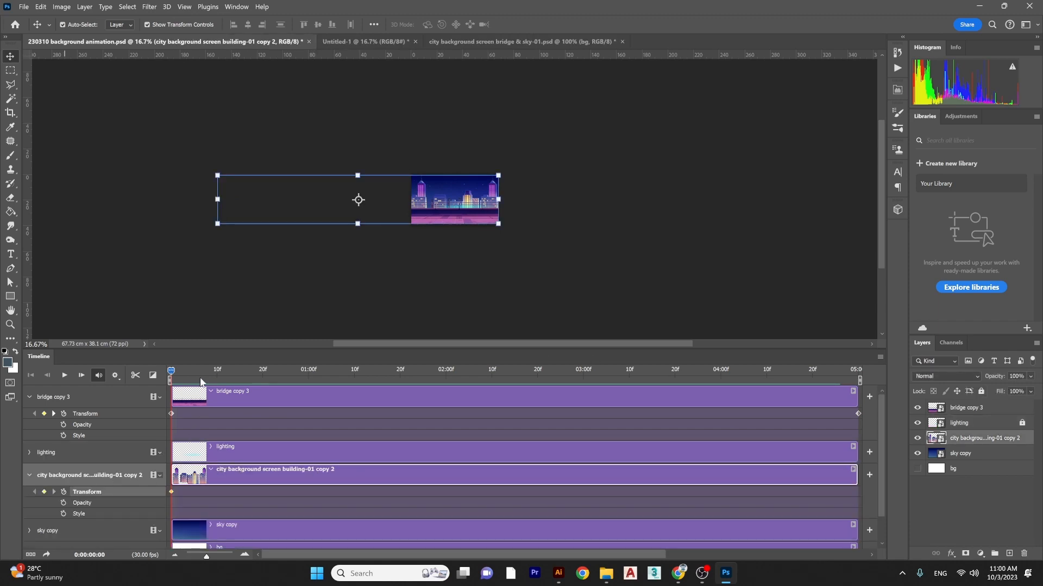
- At 0:00:04:29, move the city building layer right until its left edge meets the canvas's left edge
left_click_drag(388, 373, 786, 371)
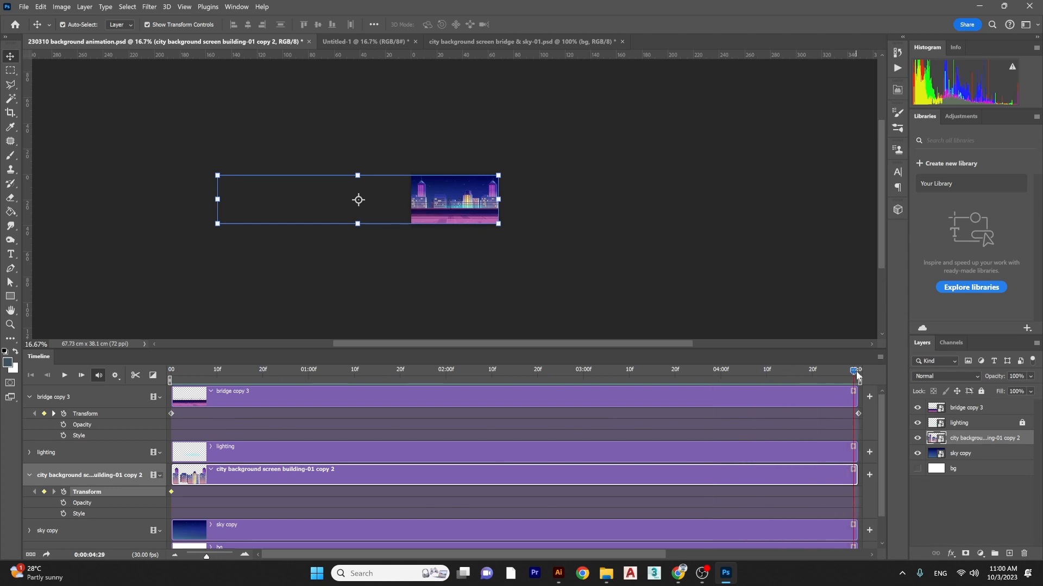
left_click_drag(856, 372, 843, 371)
key("ctrl+t")
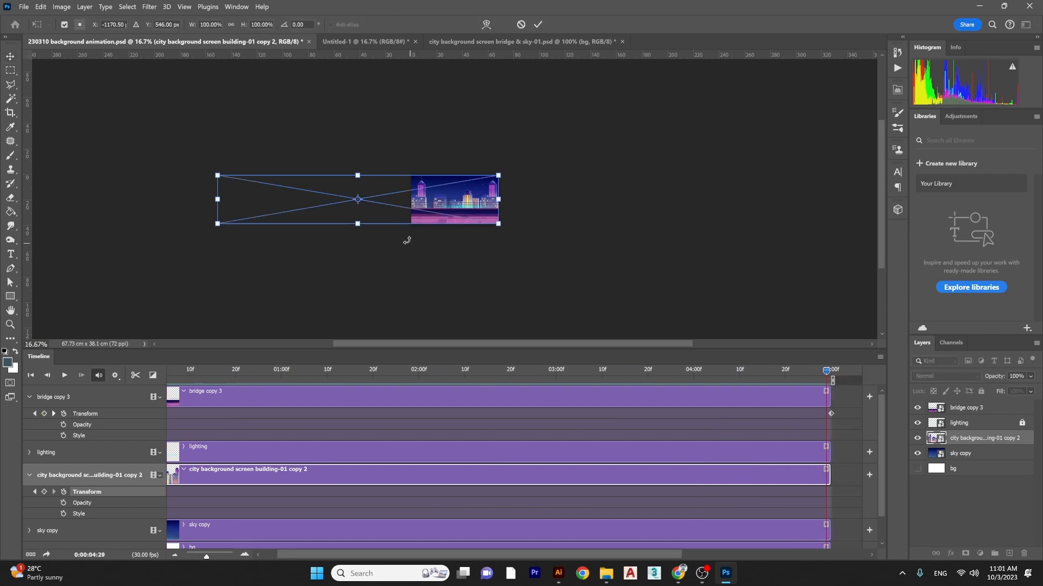
left_click_drag(321, 198, 509, 189)
key("Return")
- Play the city building animation twice from the start to judge its speed against the bridge
left_click_drag(222, 369, 151, 369)
key("space")
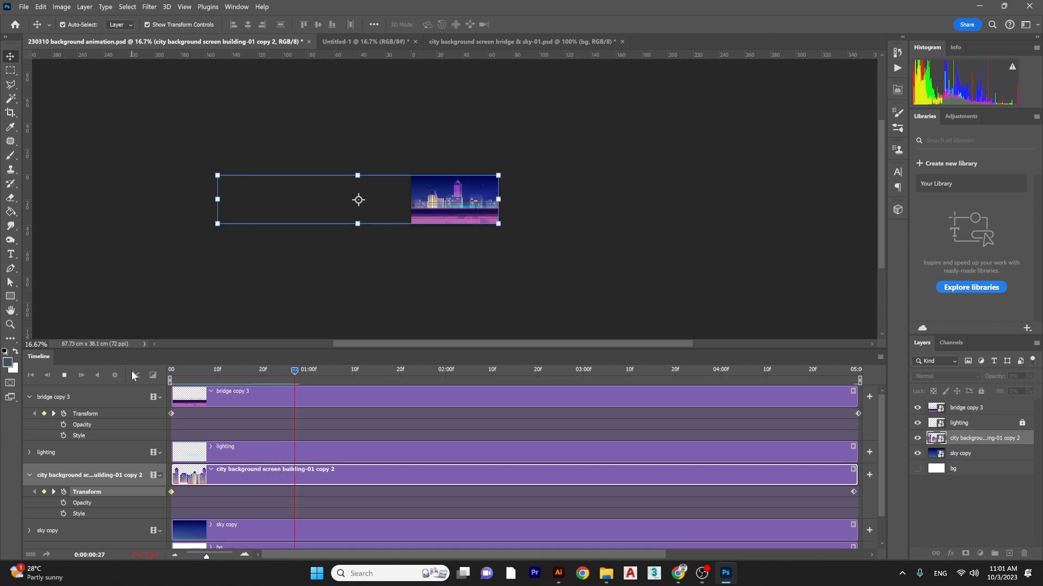
key("space")
left_click_drag(191, 370, 84, 373)
key("space")
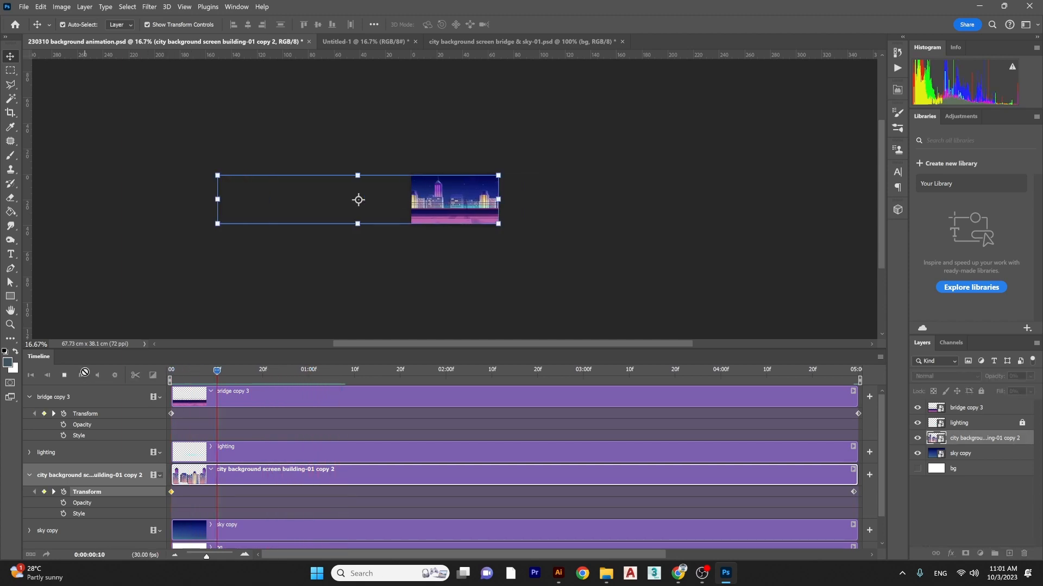
key("space")
- Delete the city building layer's Transform keyframe at the end of the timeline
left_click(852, 493)
left_click(853, 492)
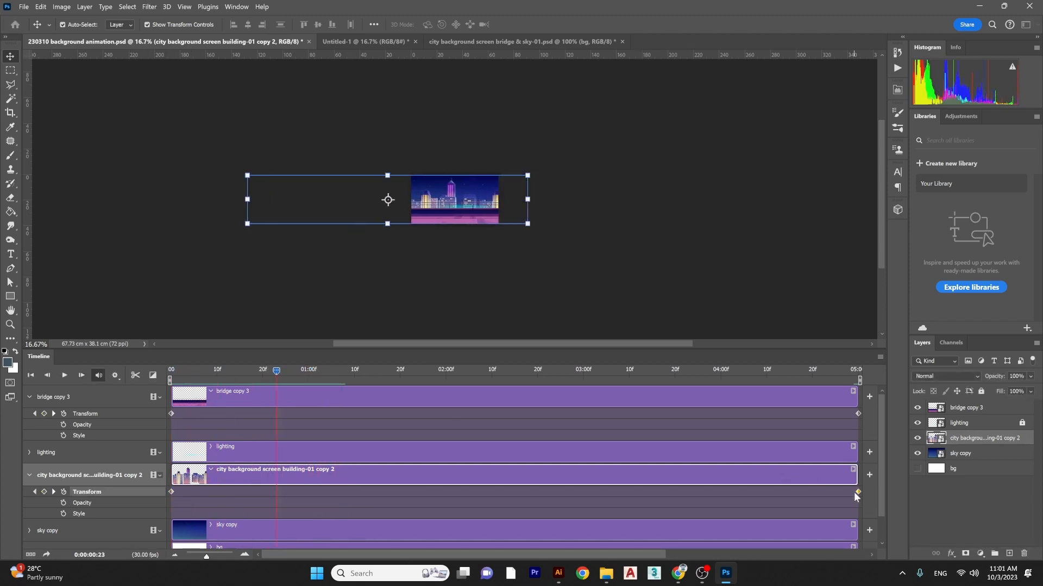
key("Delete")
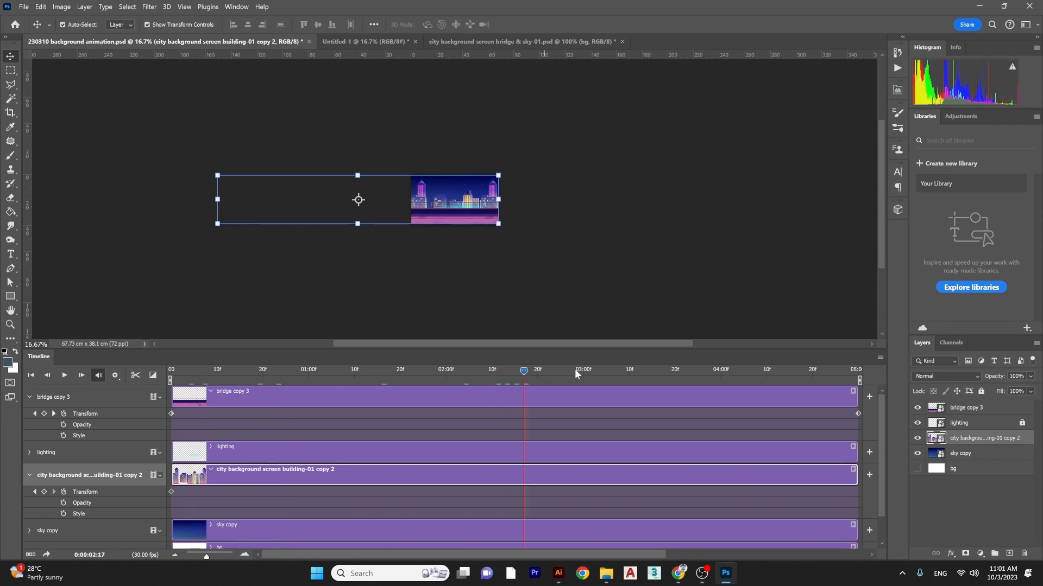
- At 0:00:04:29, move the city building layer right by about 19 cm to create its end Transform keyframe
left_click_drag(851, 374, 861, 374)
key("ctrl+t")
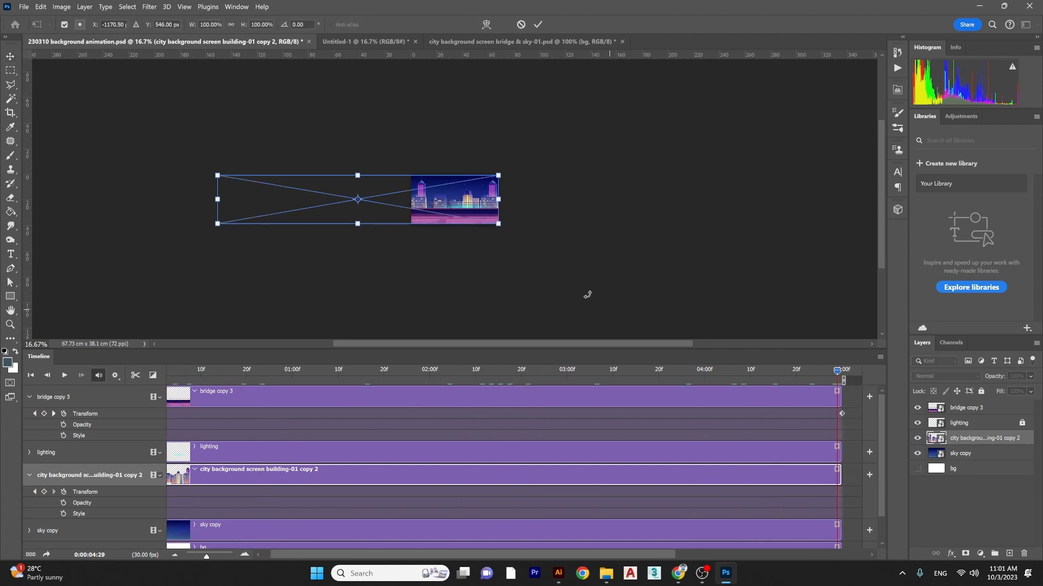
left_click_drag(462, 199, 486, 199)
key("Return")
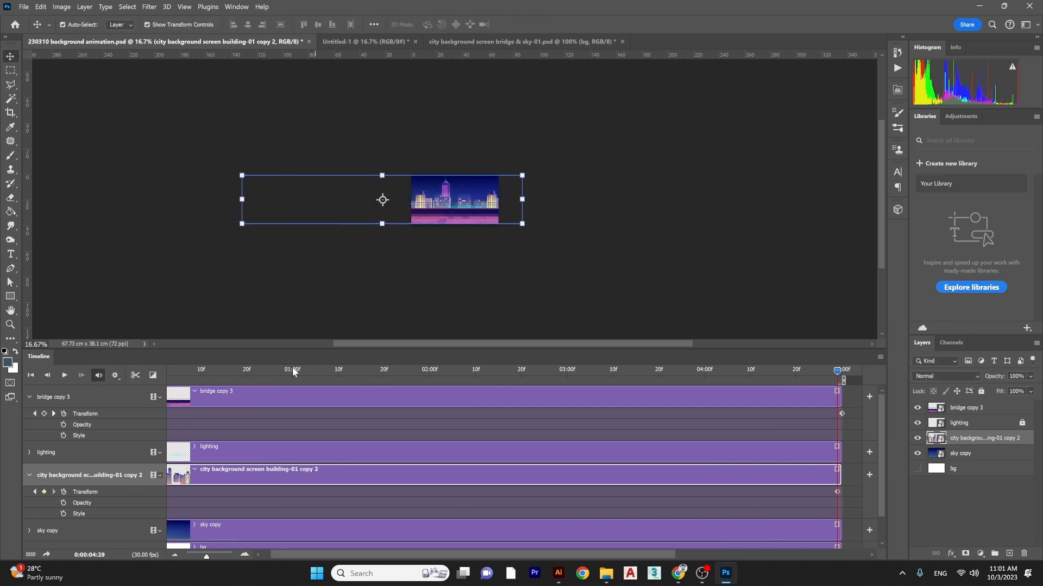
- Play the animation from the start to check the city building layer's scrolling speed
left_click_drag(292, 370, 96, 375)
key("space")
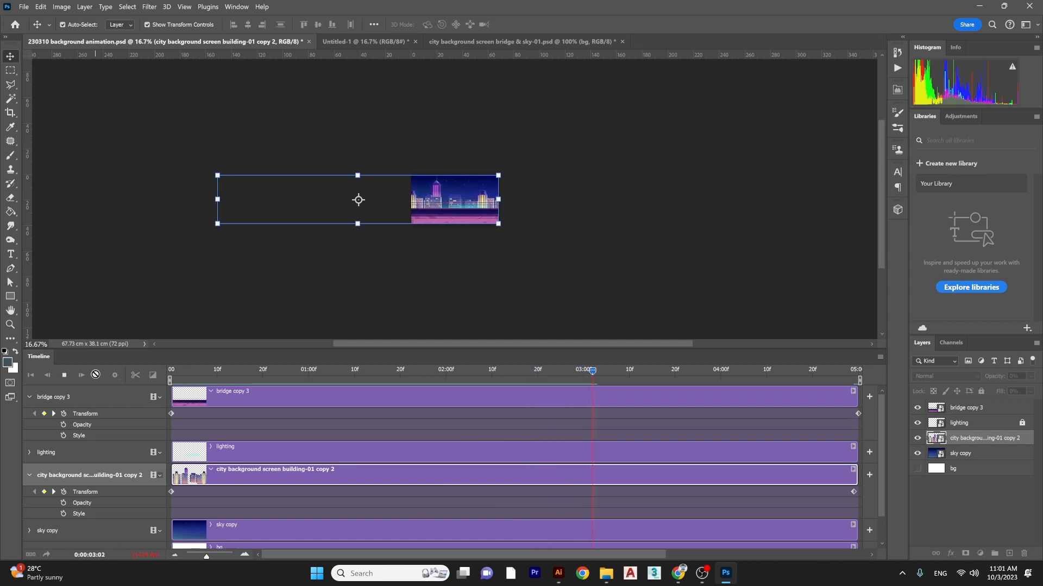
left_click(165, 372)
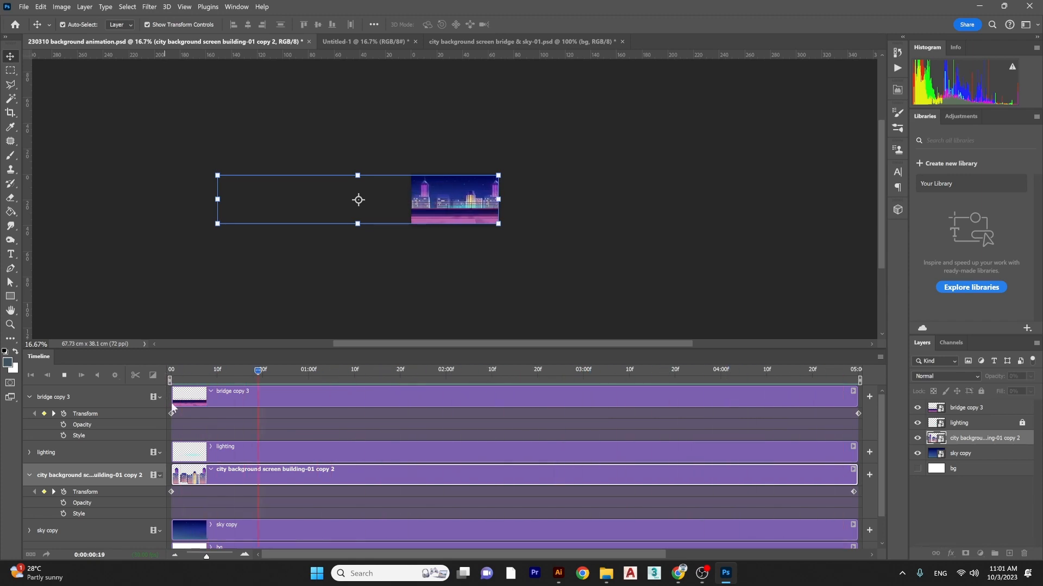
key("space")
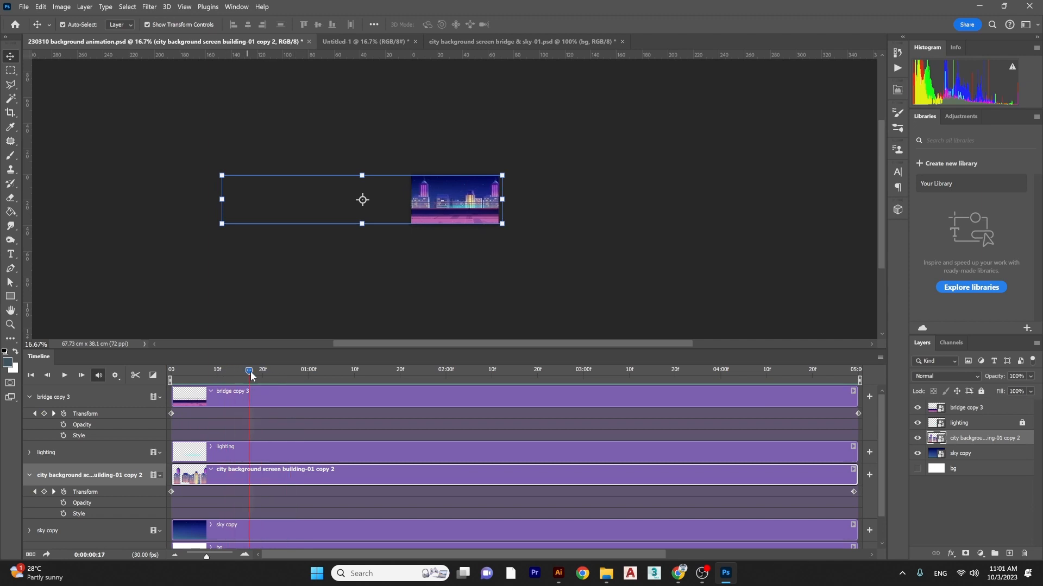
- At the start of the timeline, expand the sky copy layer's track and enable its Transform keyframing
left_click_drag(250, 372, 161, 379)
scroll(259, 485, "down", 1)
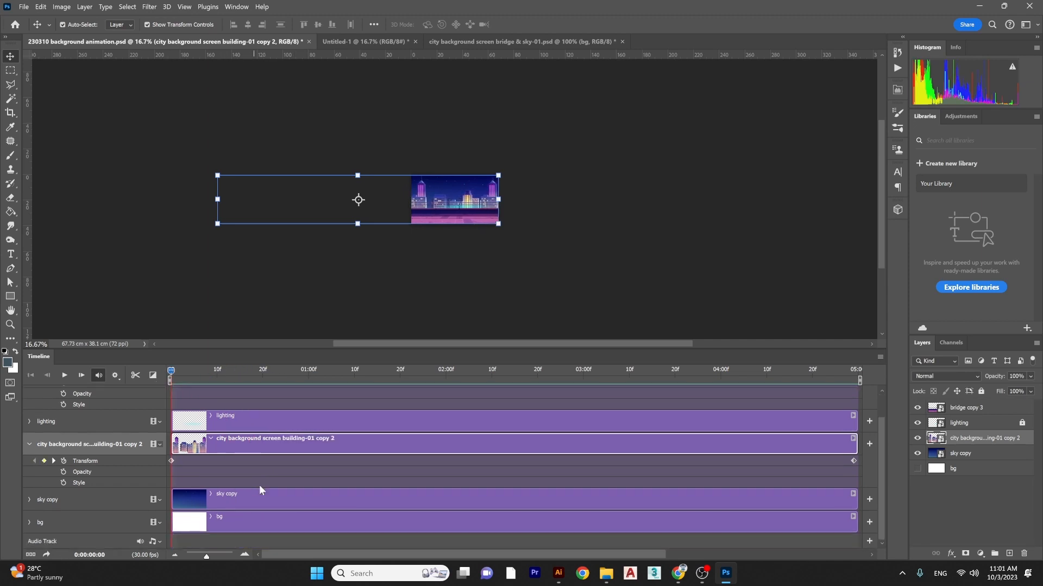
left_click(210, 494)
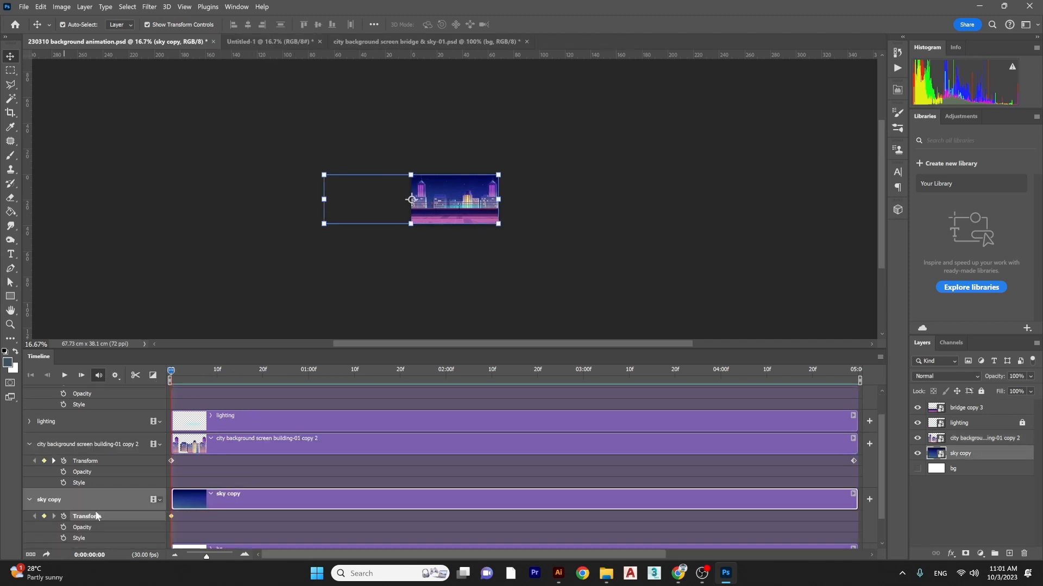
- At 0:00:04:29, move the sky copy layer right until its left edge meets the canvas's left edge
left_click_drag(177, 373, 858, 395)
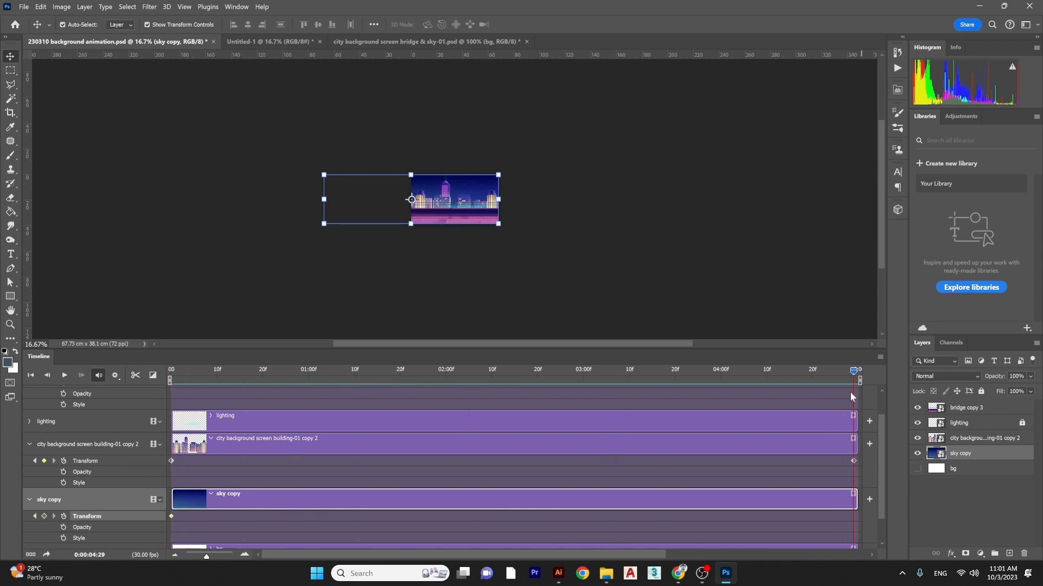
key("ctrl+t")
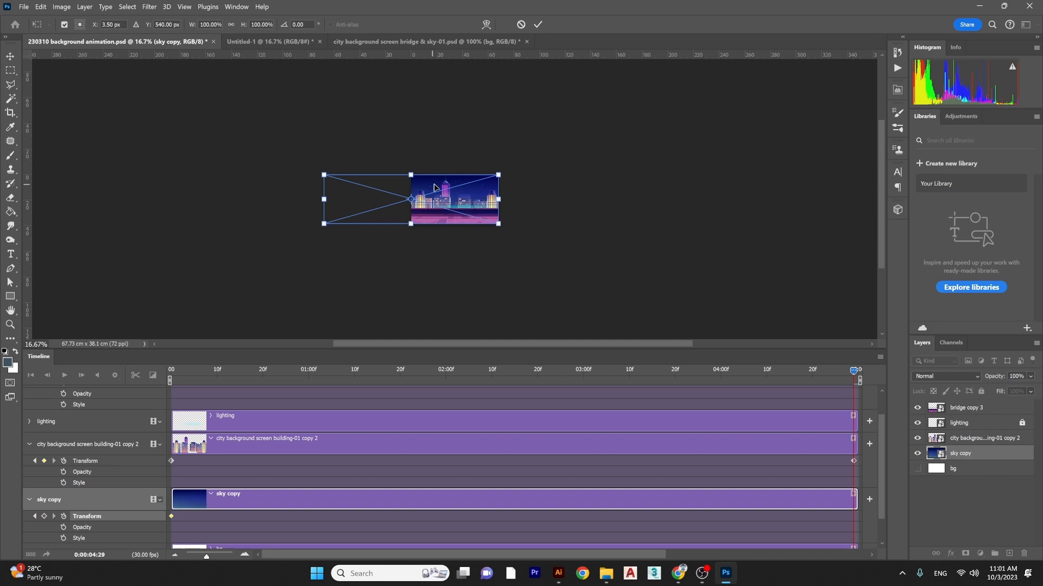
left_click_drag(434, 187, 520, 188)
key("Return")
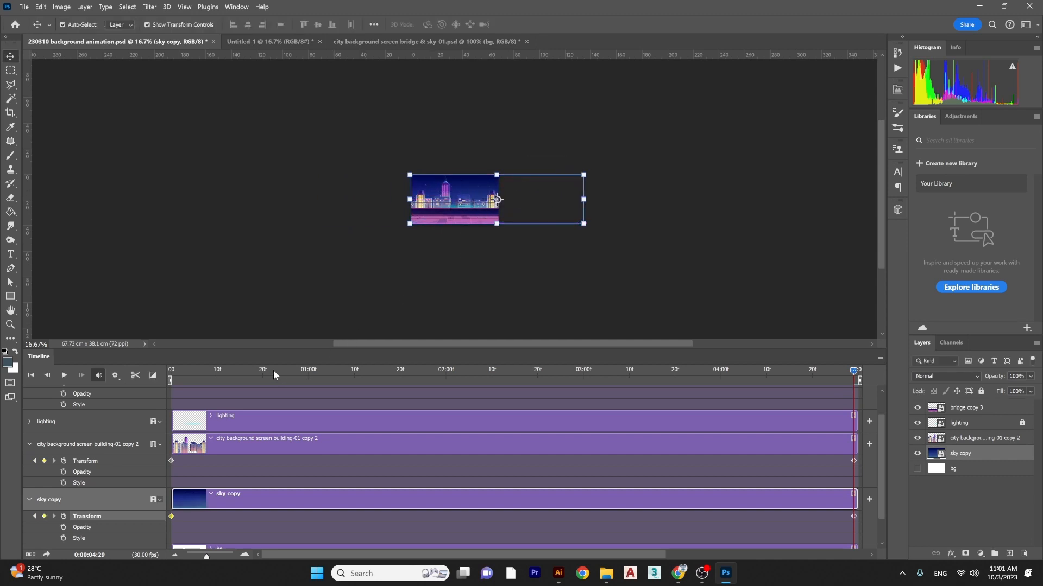
- Play the sky movement from the start, and remove the sky copy layer's end Transform keyframe
left_click(179, 372)
key("space")
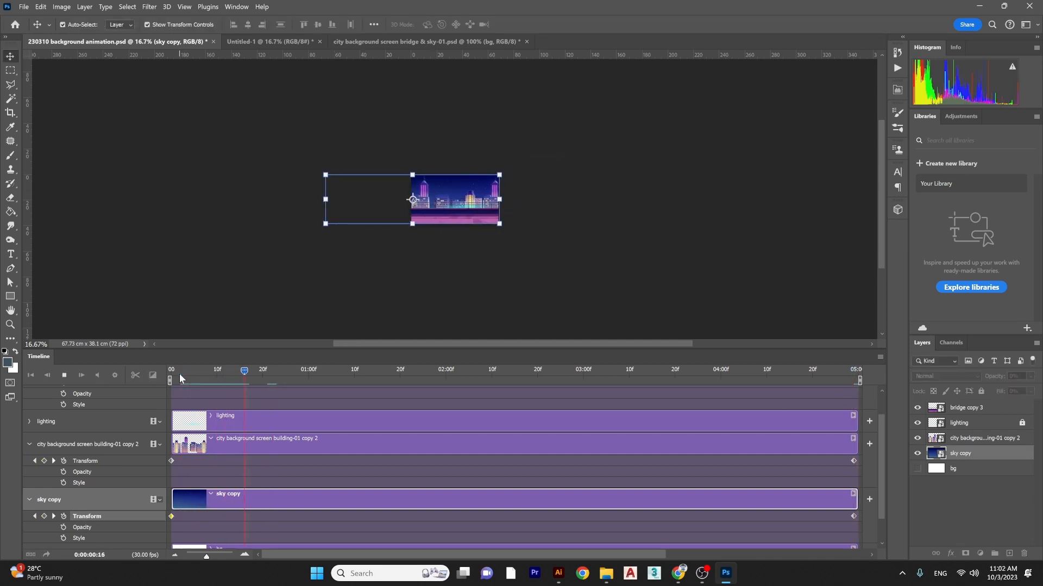
key("space")
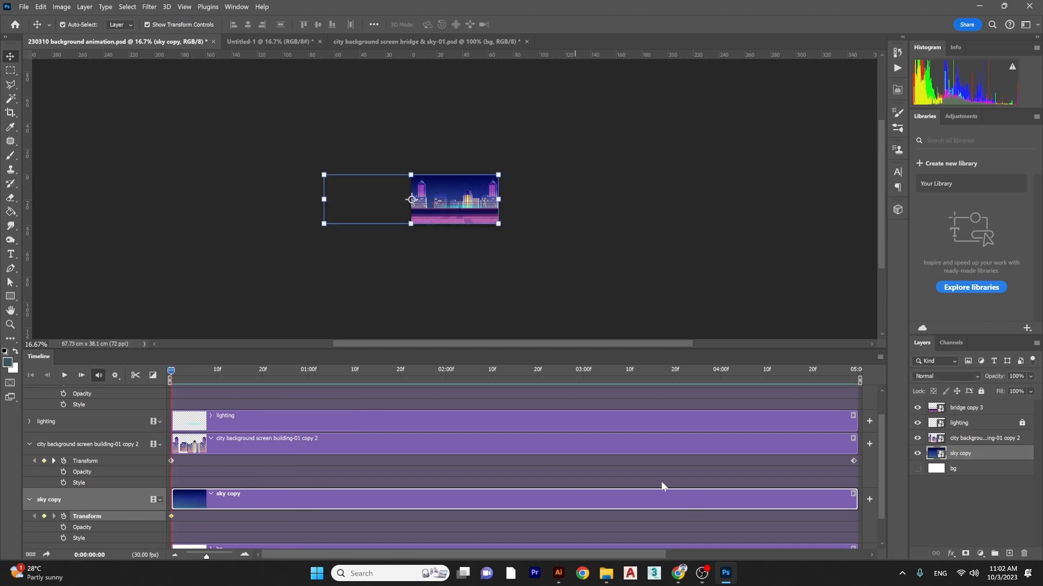
- At 0:00:04:29, move the sky copy layer right by about 9 cm to create its end Transform keyframe
left_click_drag(594, 374, 865, 362)
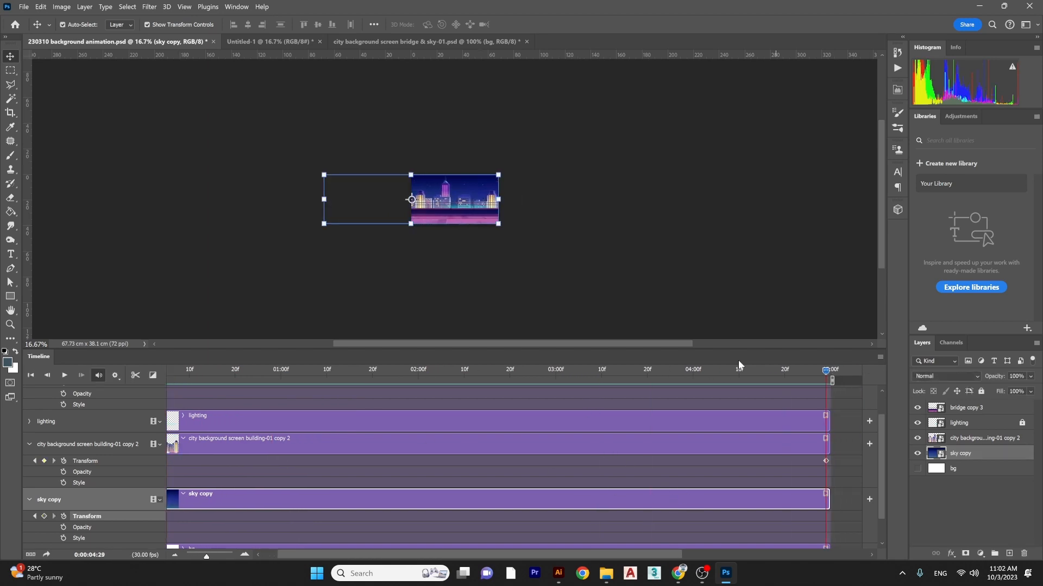
key("ctrl+t")
left_click_drag(466, 186, 478, 183)
key("Return")
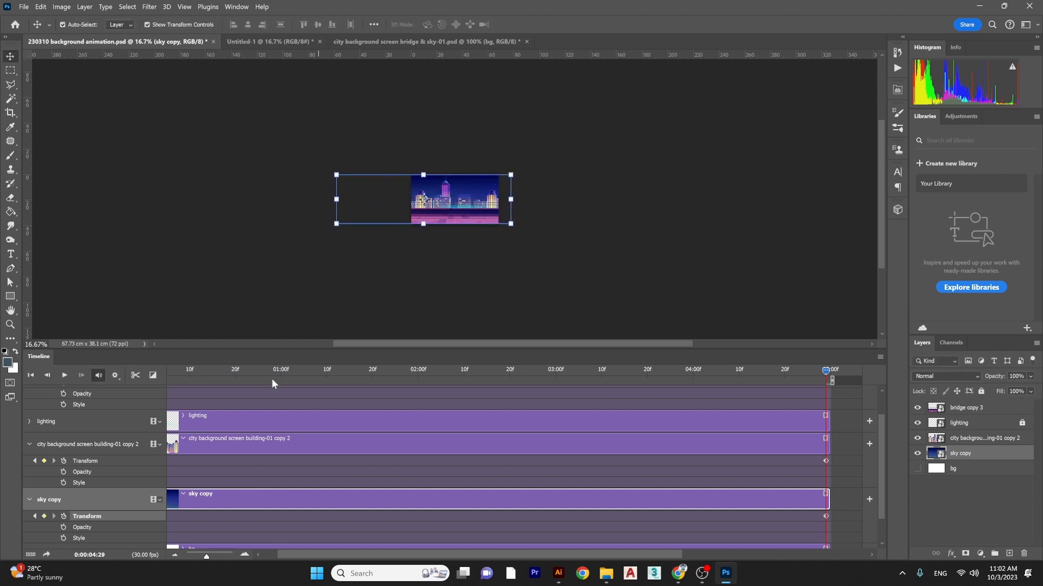
- Play the complete background animation from the start with the whole canvas fitted to the view
left_click(258, 375)
key("space")
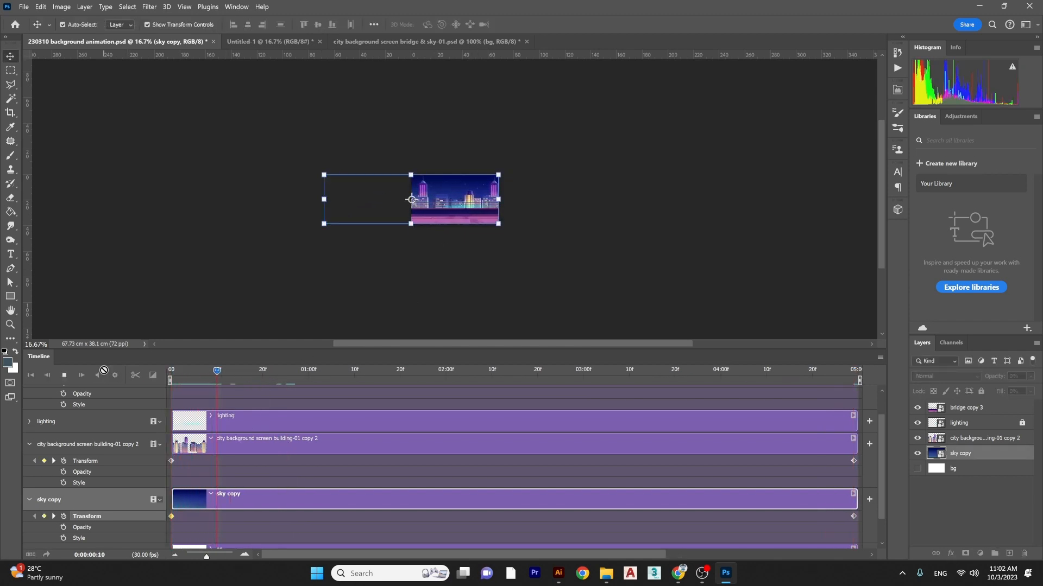
key("ctrl+0")
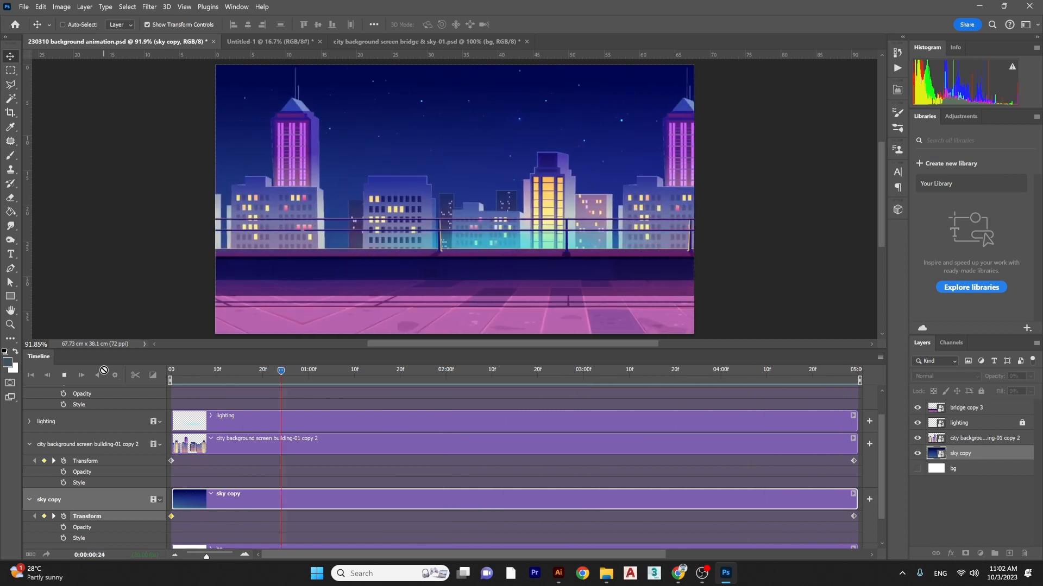
key("space")
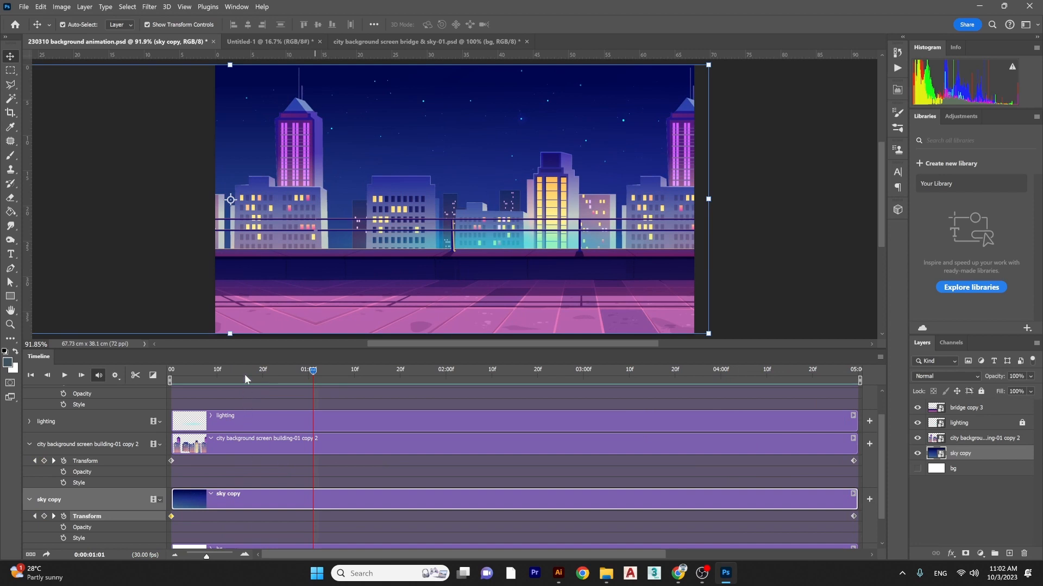
- Return the playhead to the start of the timeline and select the city building layer
left_click_drag(244, 373, 151, 378)
left_click(989, 438)
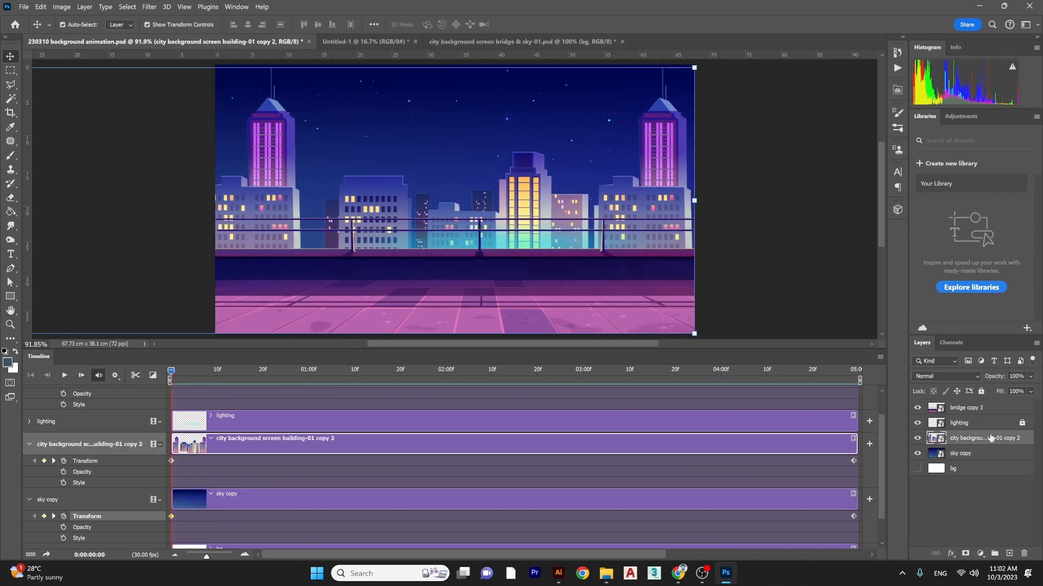
left_click(149, 7)
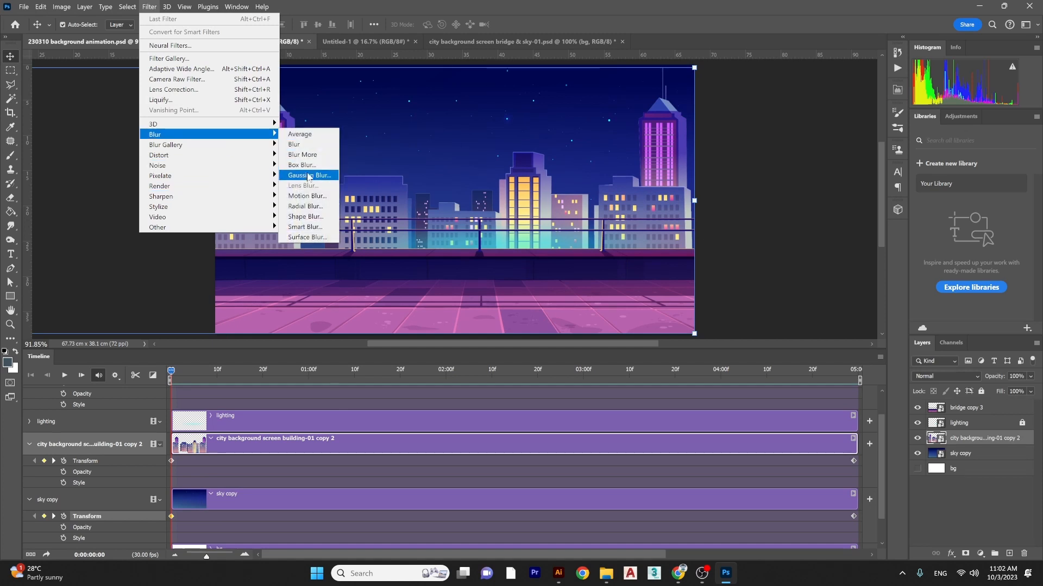
left_click(307, 175)
left_click(687, 139)
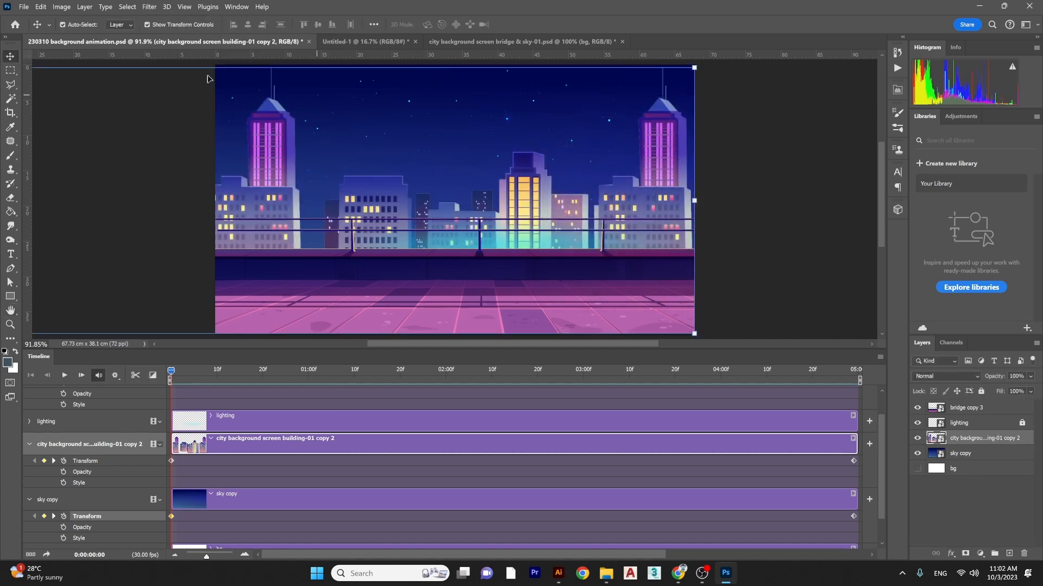
- Apply a Motion Blur to the city building layer with a 0° angle and an 11-pixel distance
left_click(150, 7)
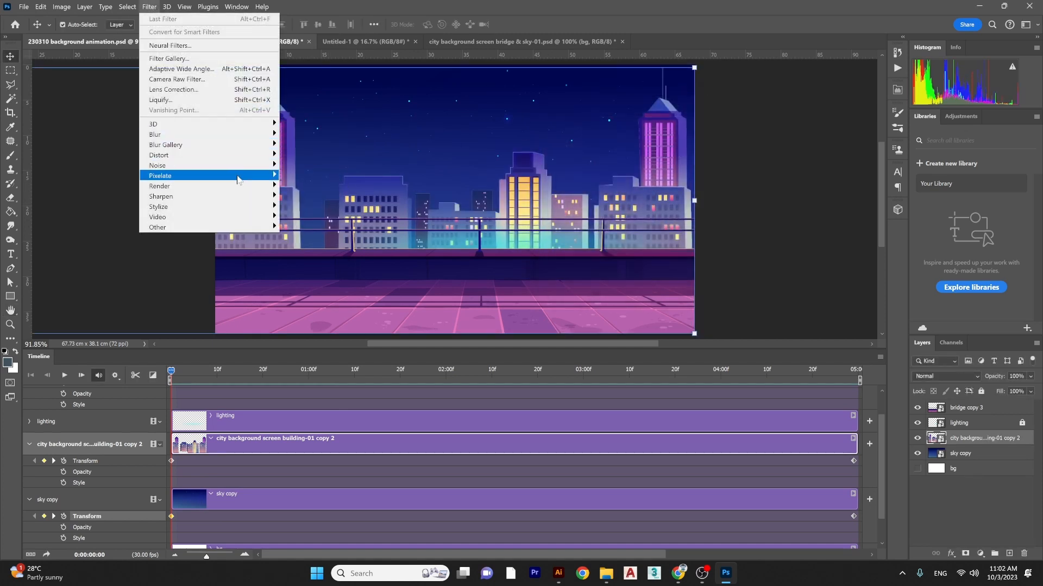
mouse_move(240, 140)
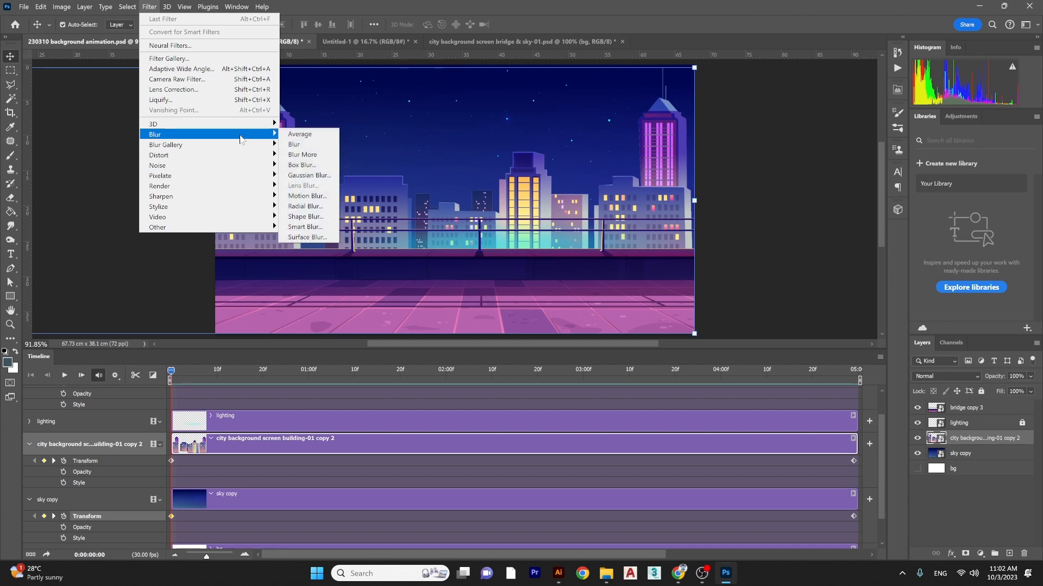
left_click(314, 196)
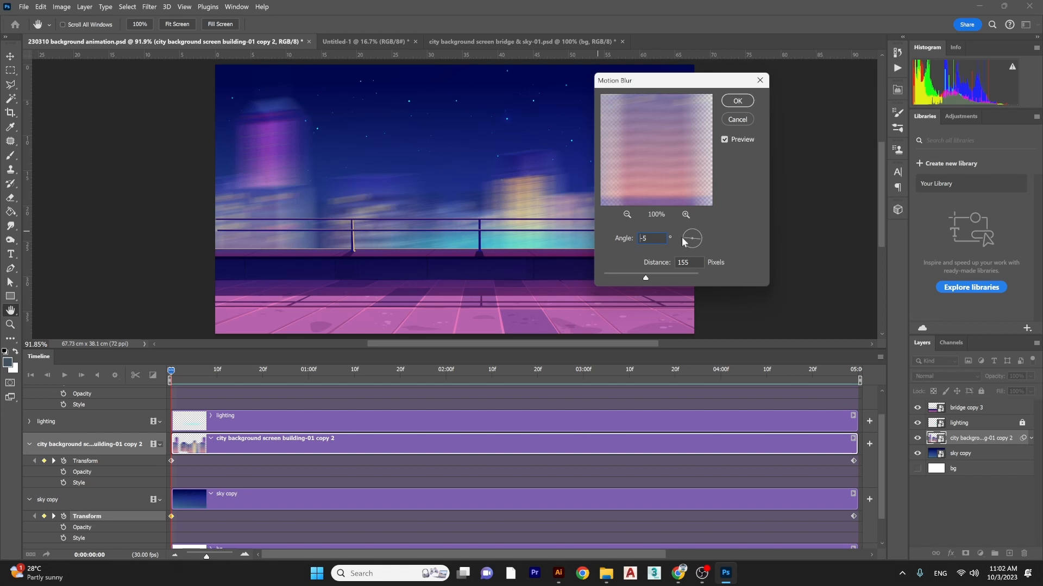
left_click_drag(645, 278, 612, 277)
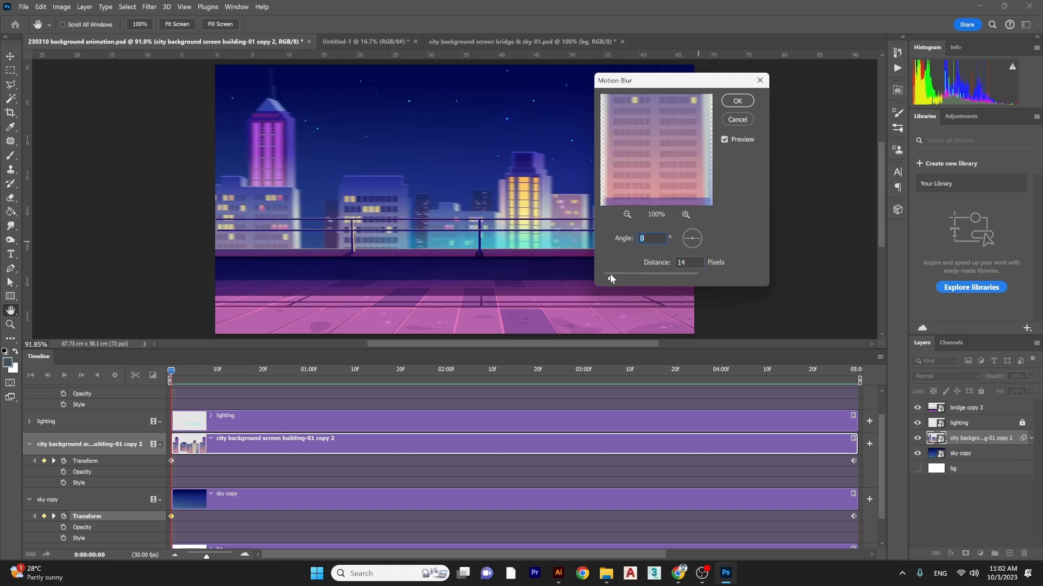
left_click_drag(609, 275, 609, 275)
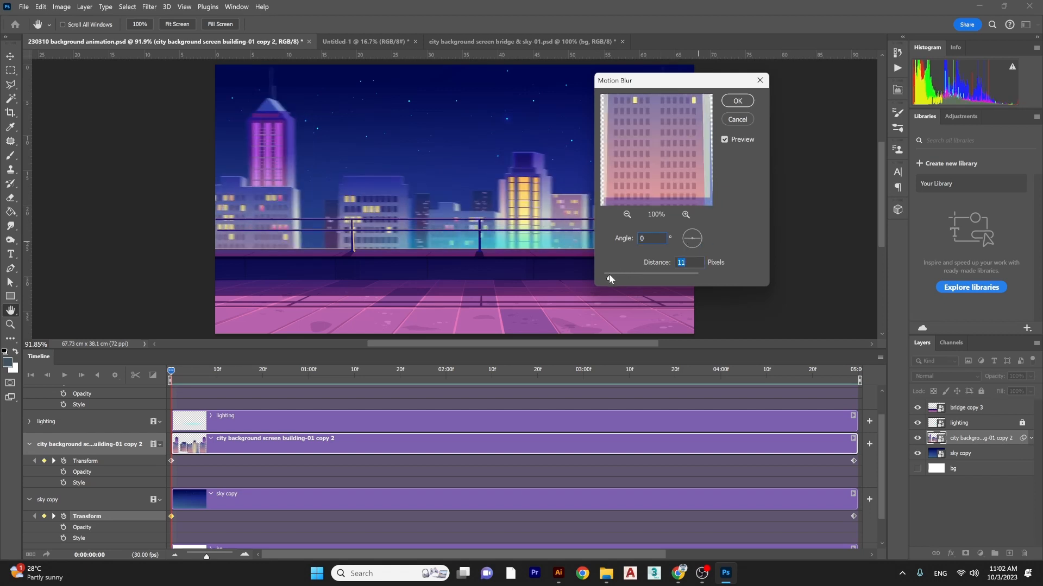
left_click(737, 100)
- Replay the opening second of the animation several times to judge the motion-blurred buildings
key("space")
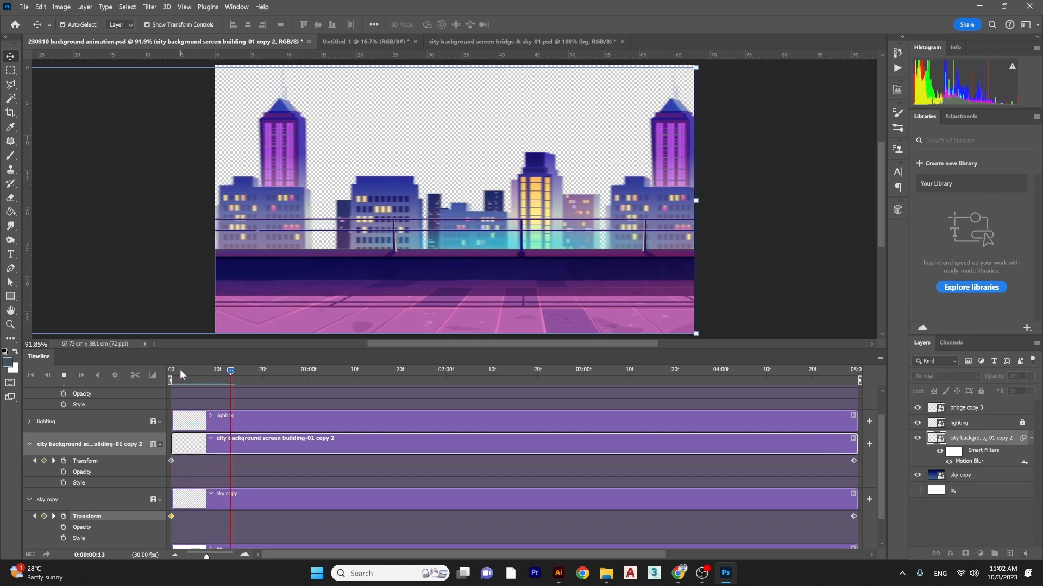
left_click(174, 370)
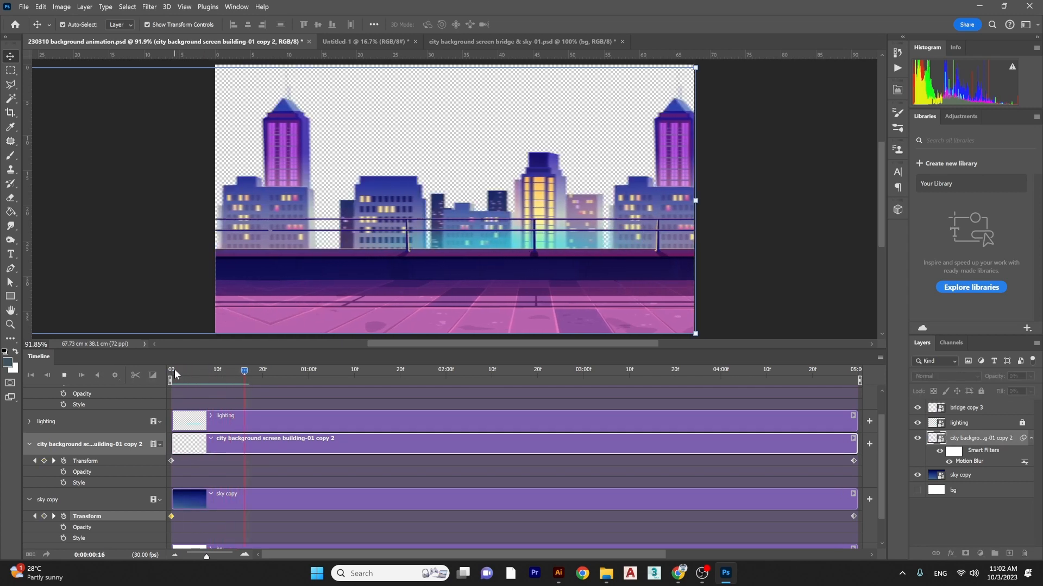
key("space")
left_click_drag(196, 370, 171, 371)
key("space")
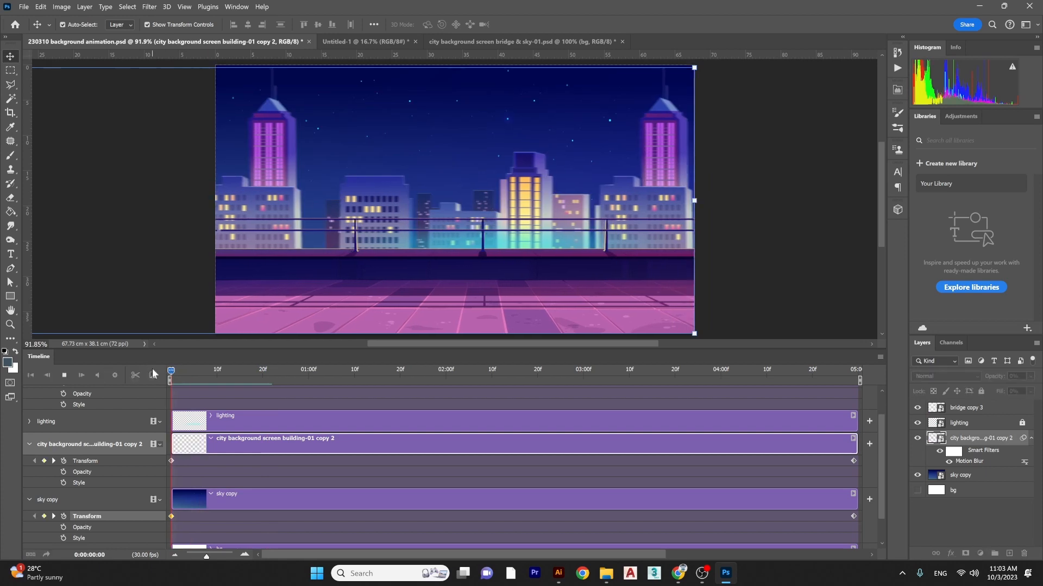
key("space")
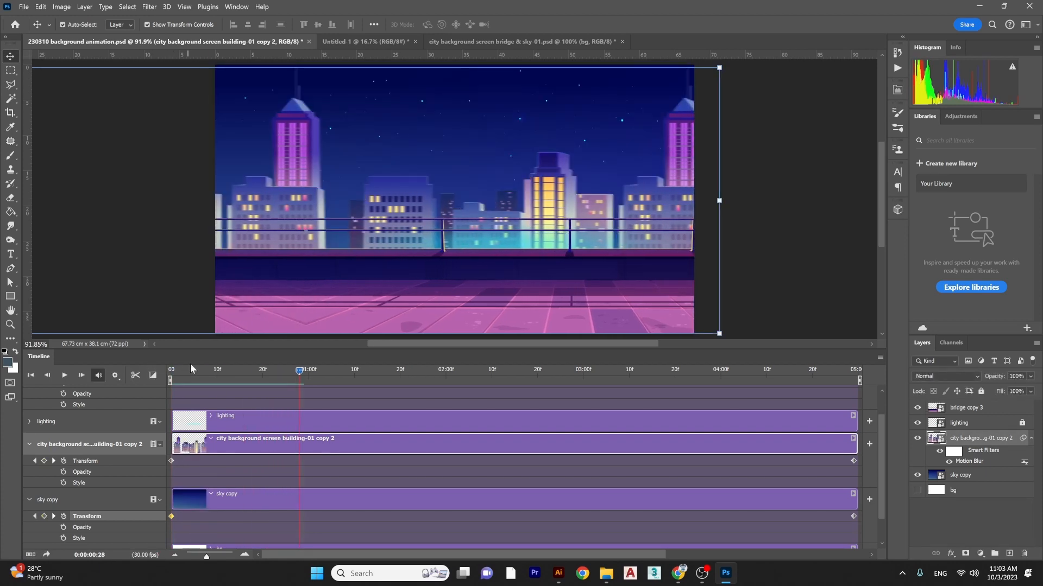
left_click_drag(193, 370, 185, 370)
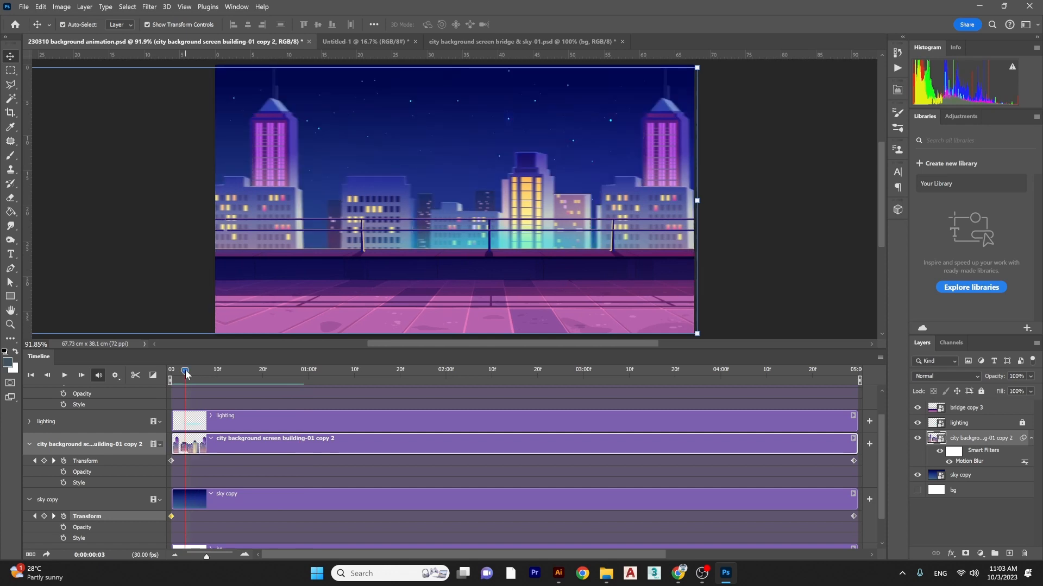
key("space")
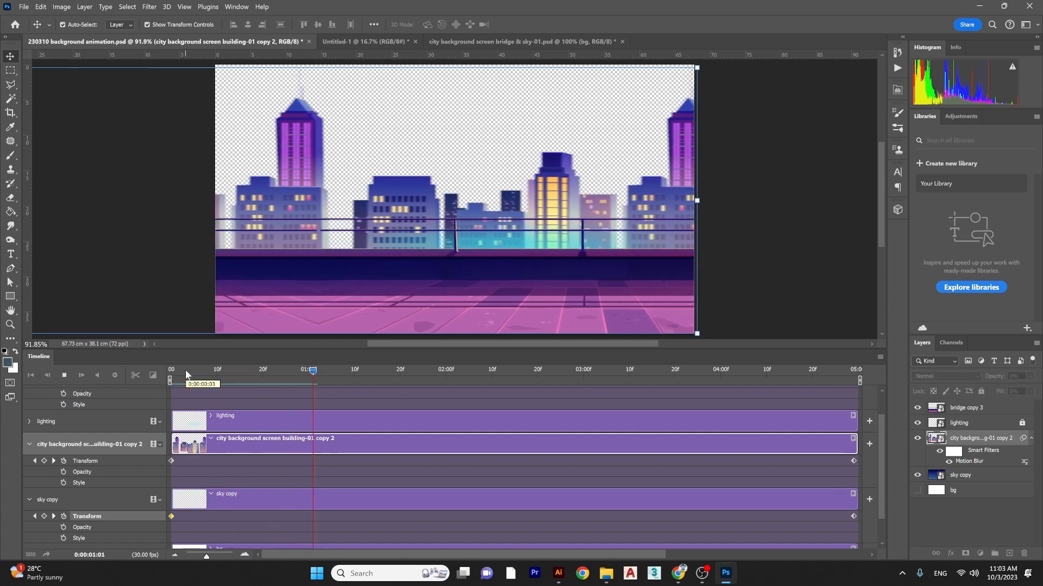
- Undo the Motion Blur on the city building layer, returning to 0:00:04:29
left_click(185, 370)
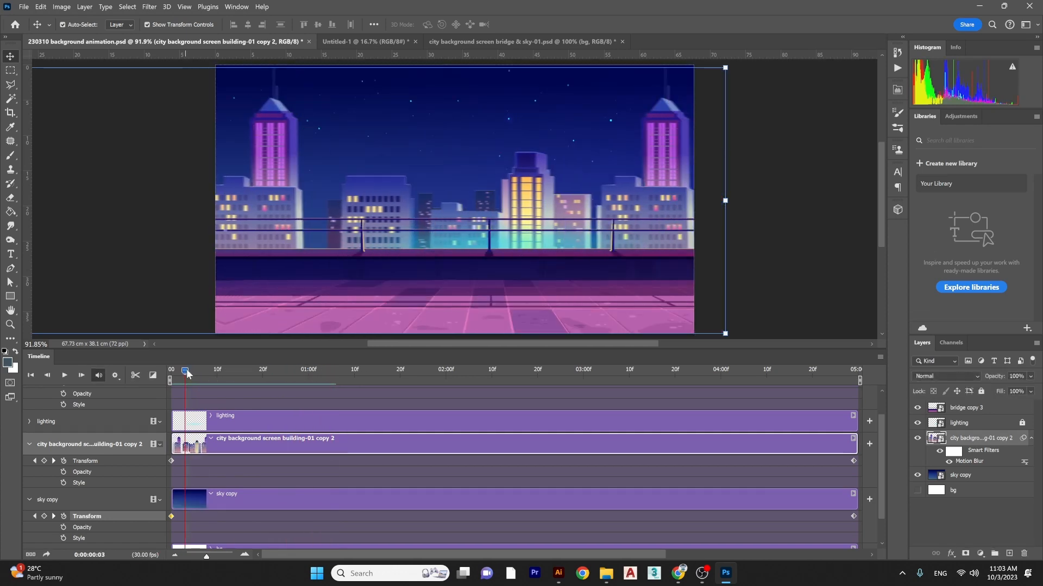
key("End")
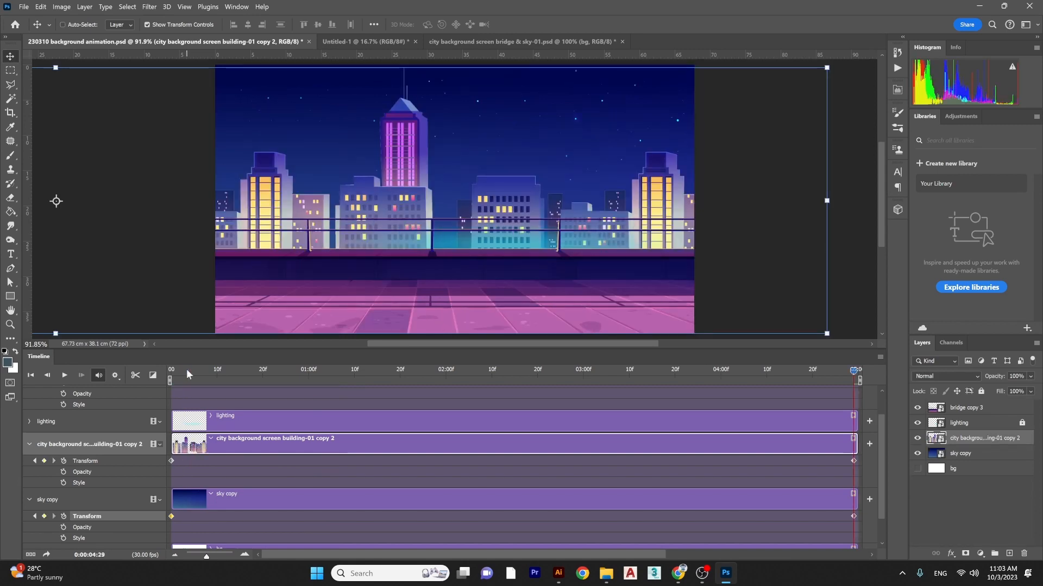
- Open city background animate.psd from the banner-with-terrace-rooftop-with-city-view-night folder
mouse_move(606, 573)
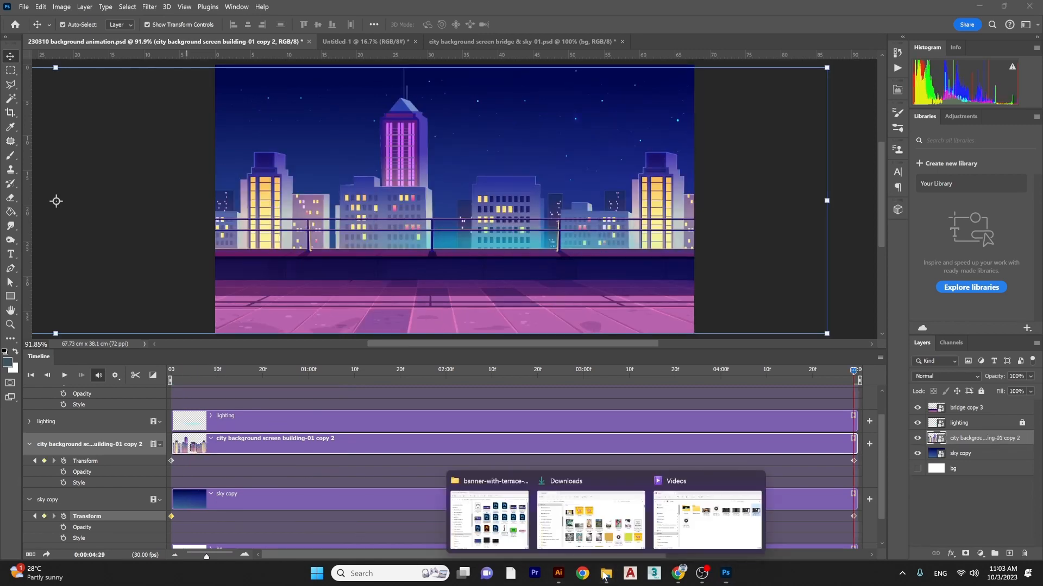
left_click(502, 524)
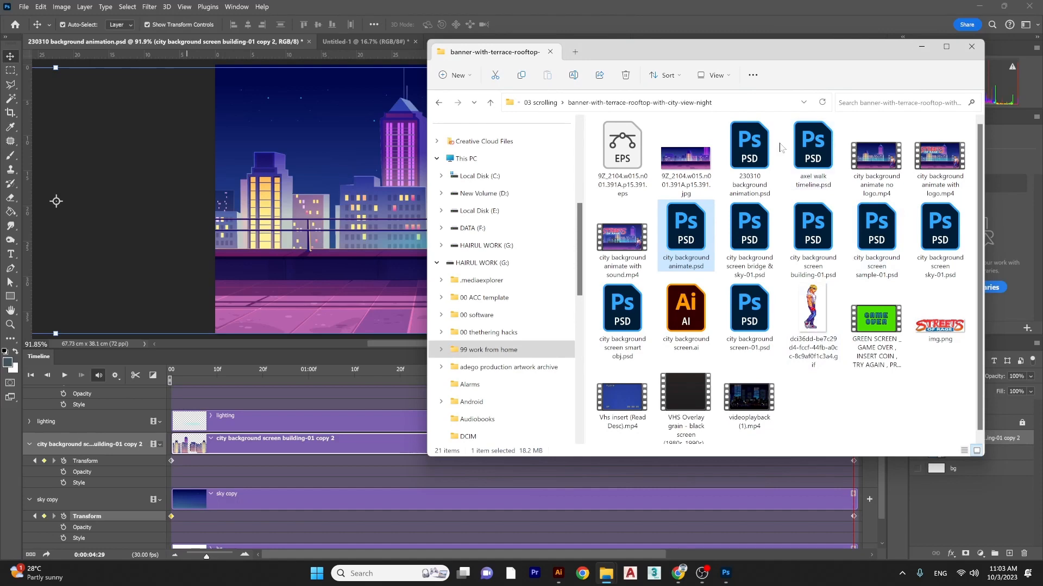
left_click(763, 148)
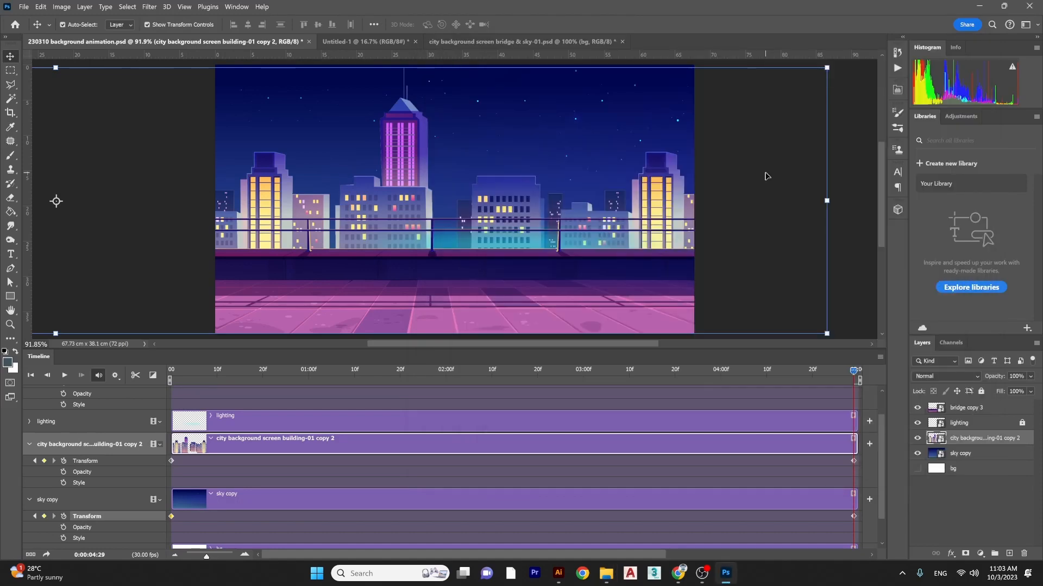
mouse_move(606, 573)
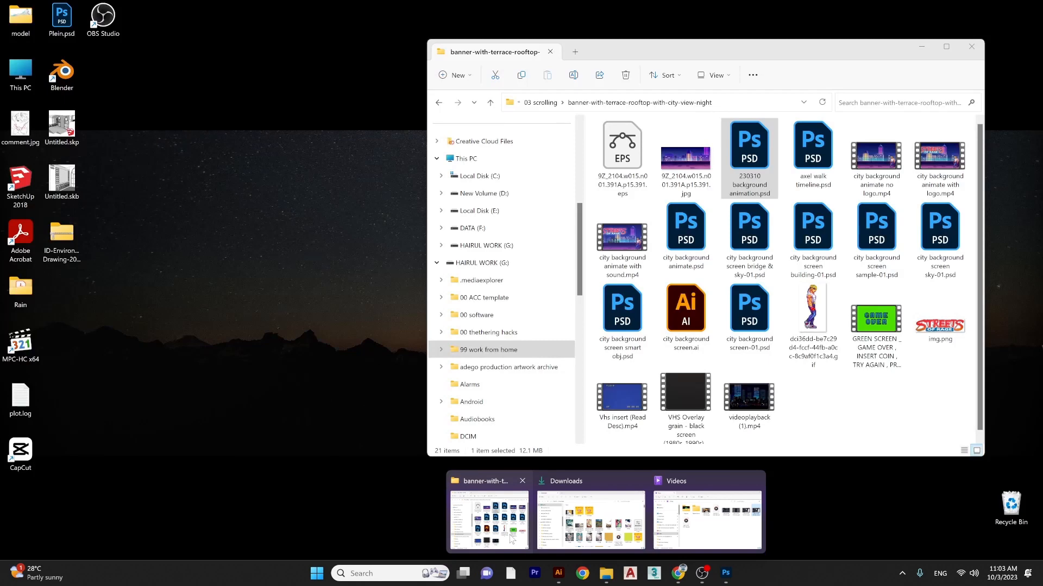
left_click(511, 540)
left_click(678, 252)
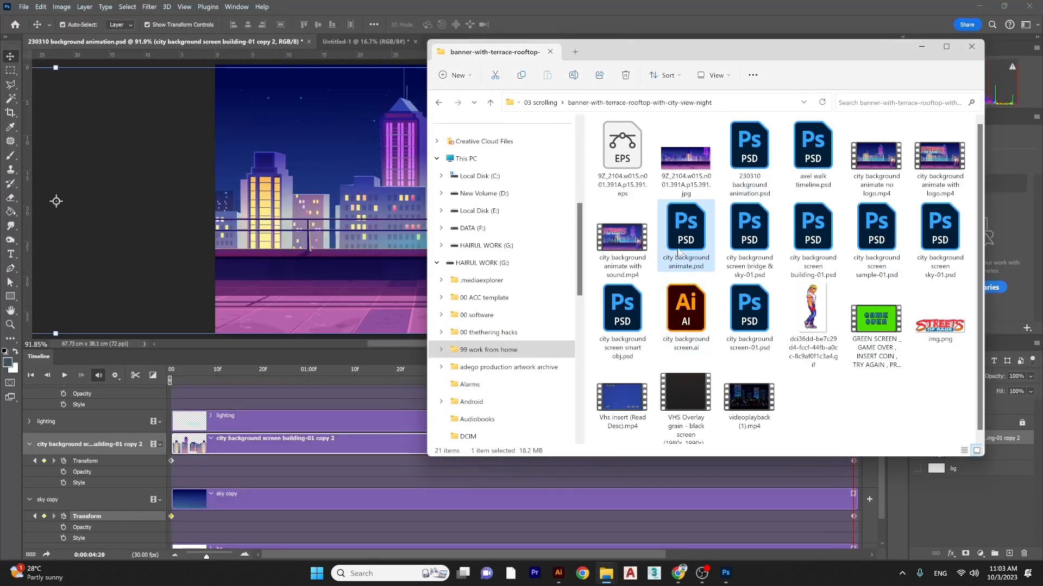
double_click(680, 249)
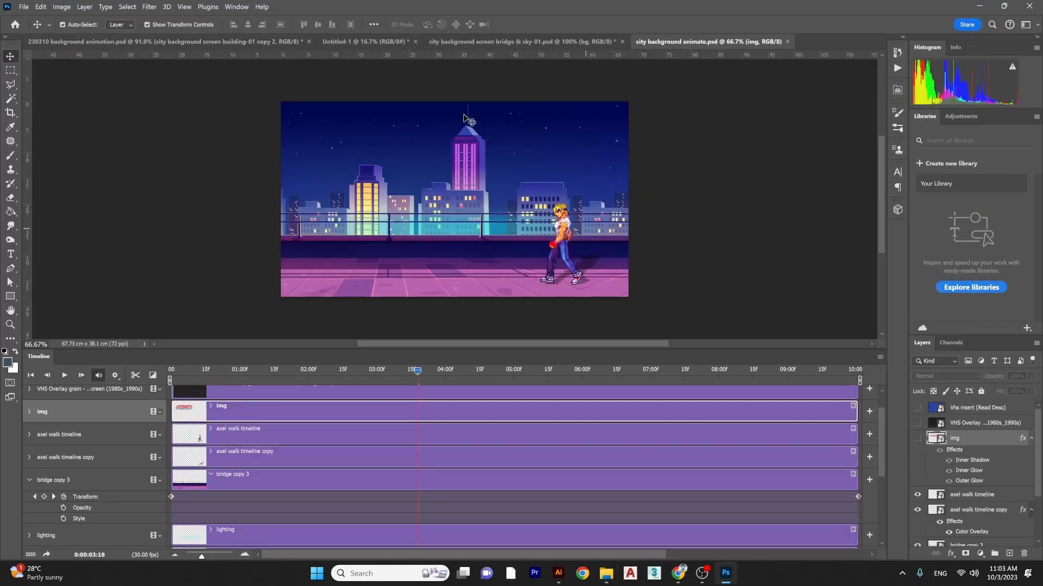
- Close 230310 background animation.psd and scrub through the walking-character scene in city background animate.psd to 0:00:05:20
left_click(262, 40)
left_click(308, 42)
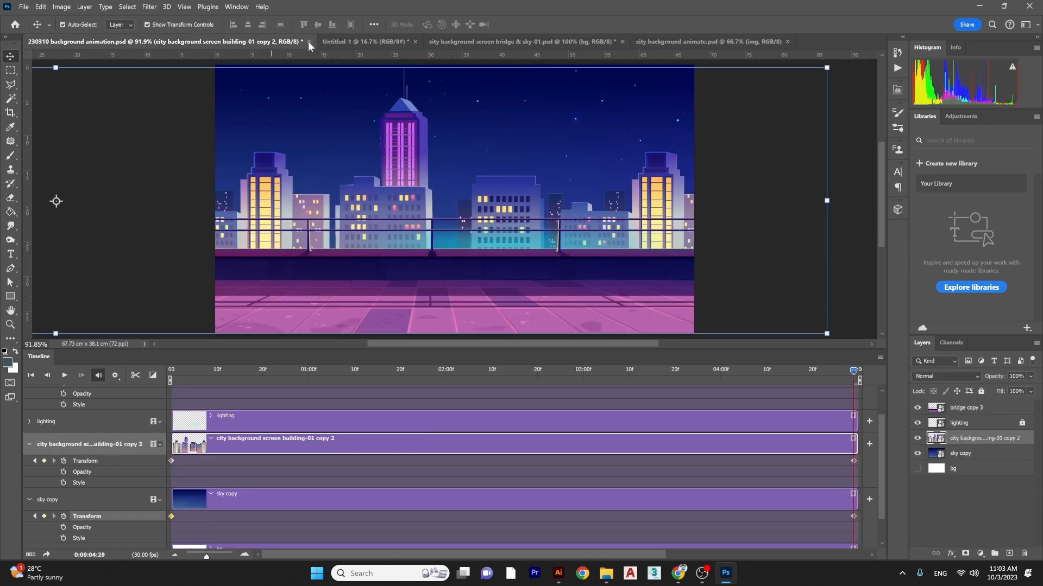
left_click(512, 228)
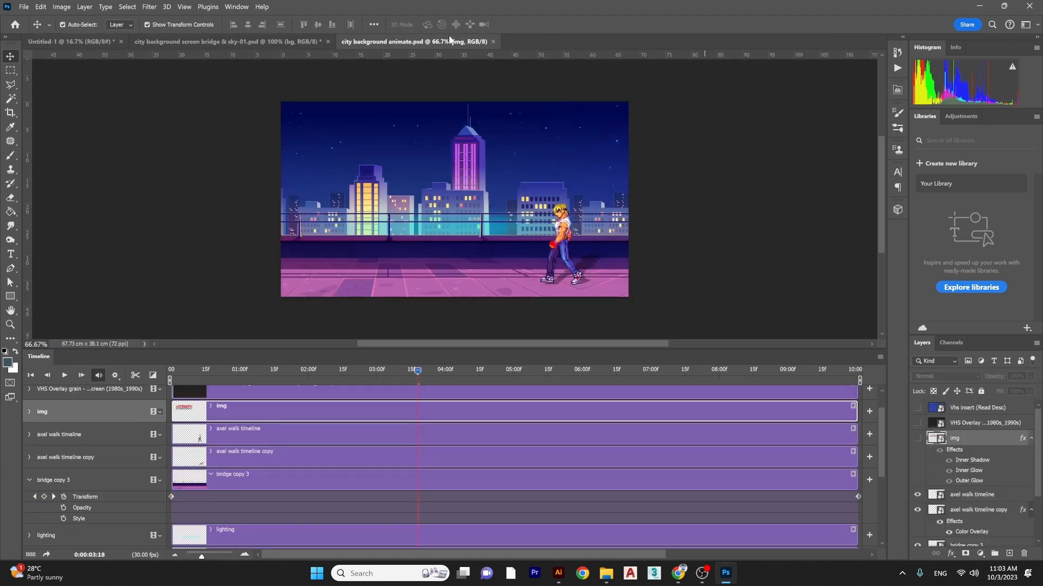
left_click(252, 369)
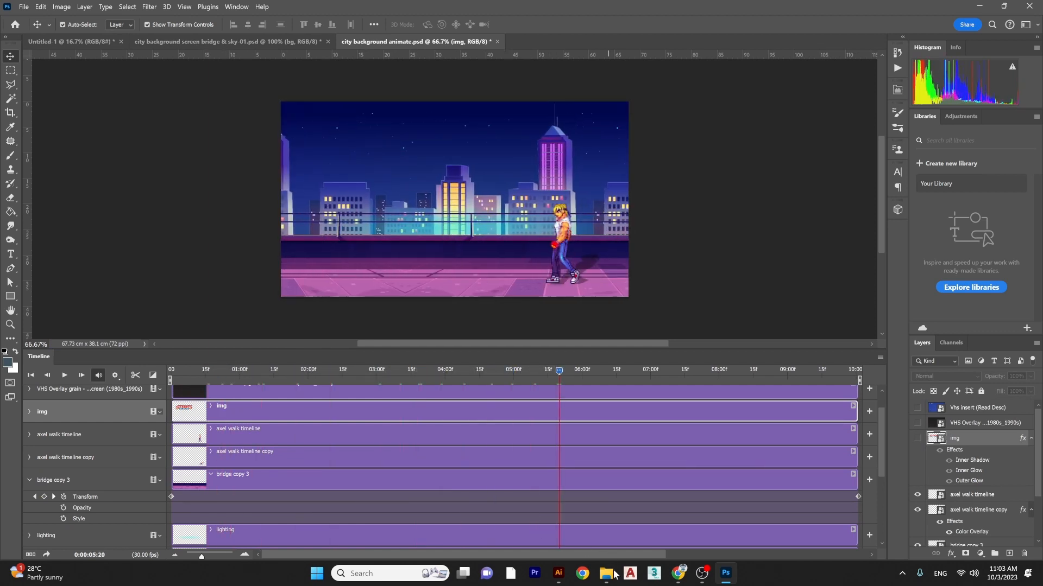
- Reopen 230310 background animation.psd from the project folder and scrub its timeline to 0:00:02:19
mouse_move(606, 574)
left_click(509, 524)
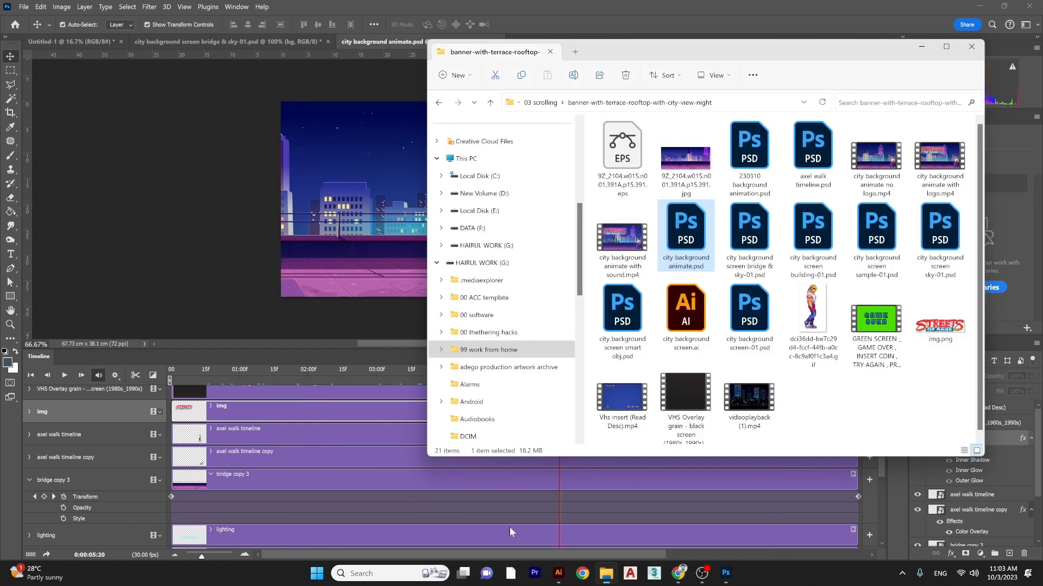
left_click(820, 417)
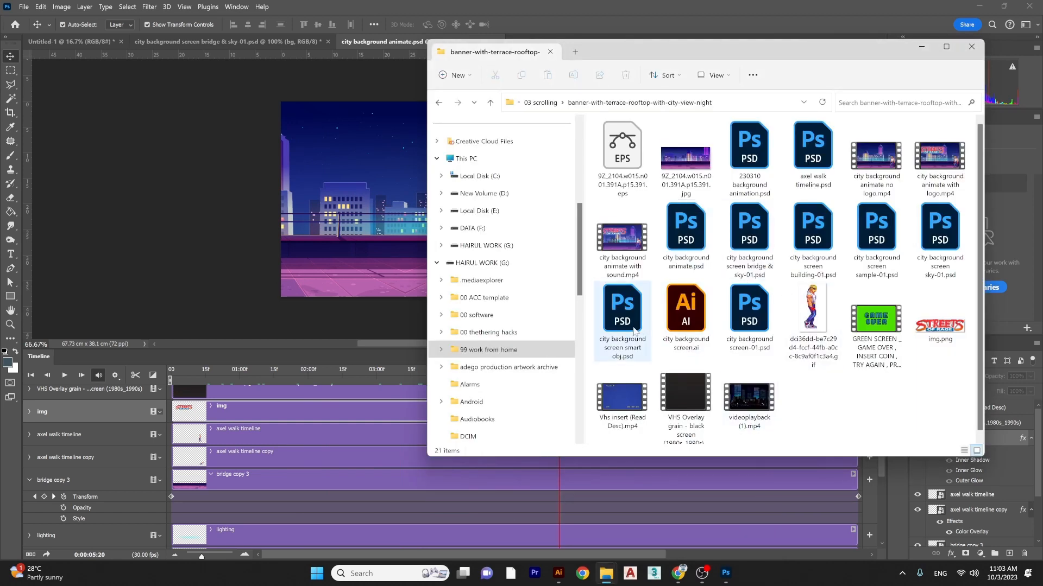
left_click(753, 159)
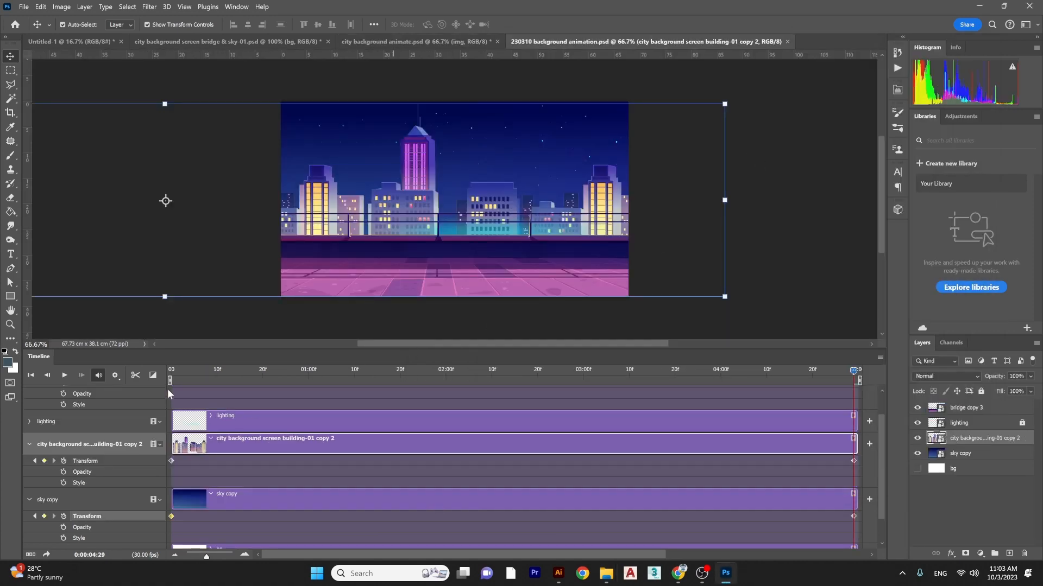
left_click_drag(217, 371, 531, 369)
- Open the walking character GIF from the project folder in the image viewer and enlarge it to 417%
mouse_move(606, 573)
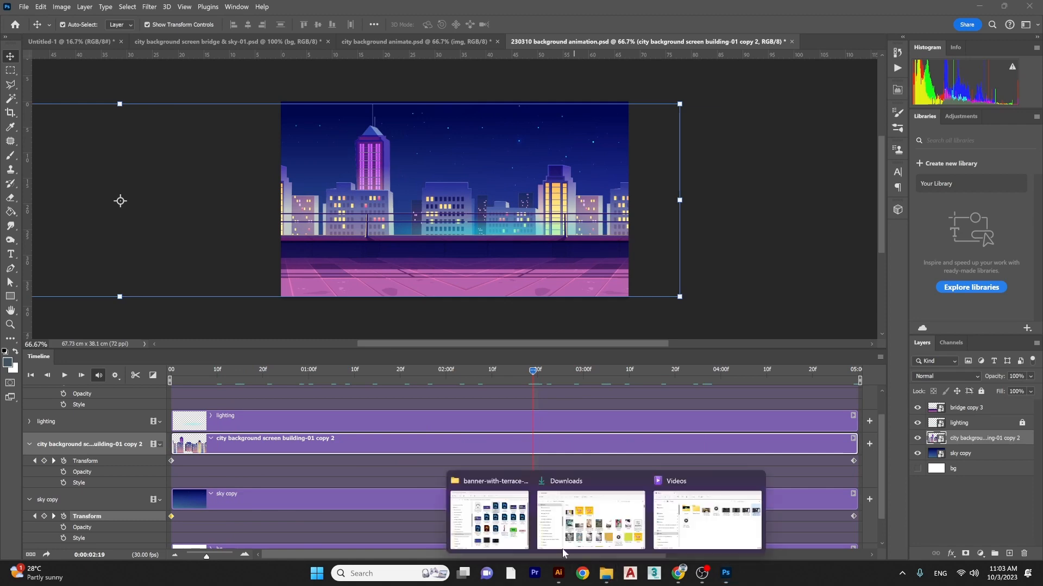
left_click(519, 526)
double_click(817, 298)
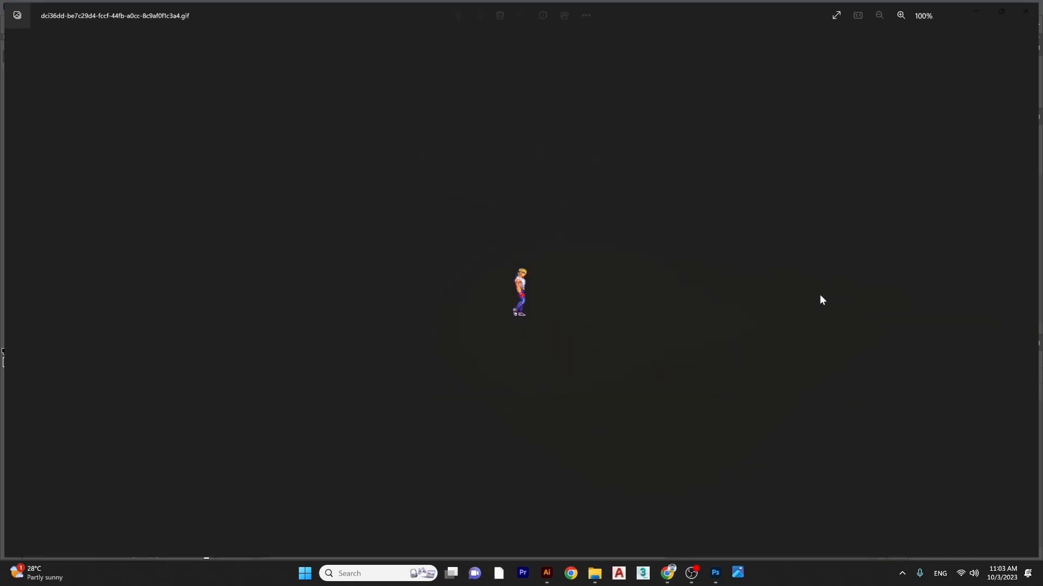
scroll(547, 295, "up", 5)
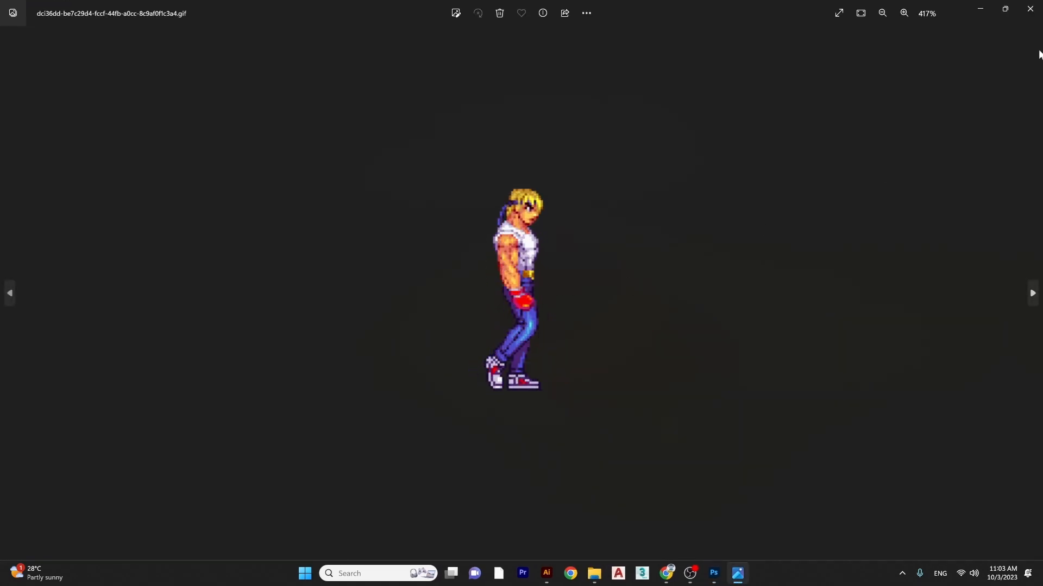
- Switch to Chrome and search Google for "street of rage" in a new tab
left_click(666, 573)
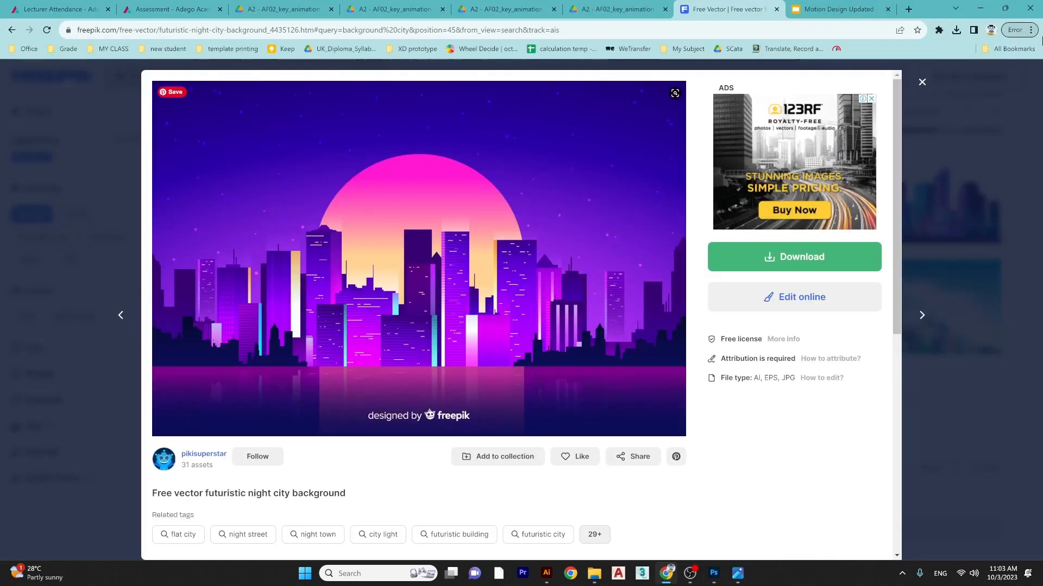
left_click(908, 10)
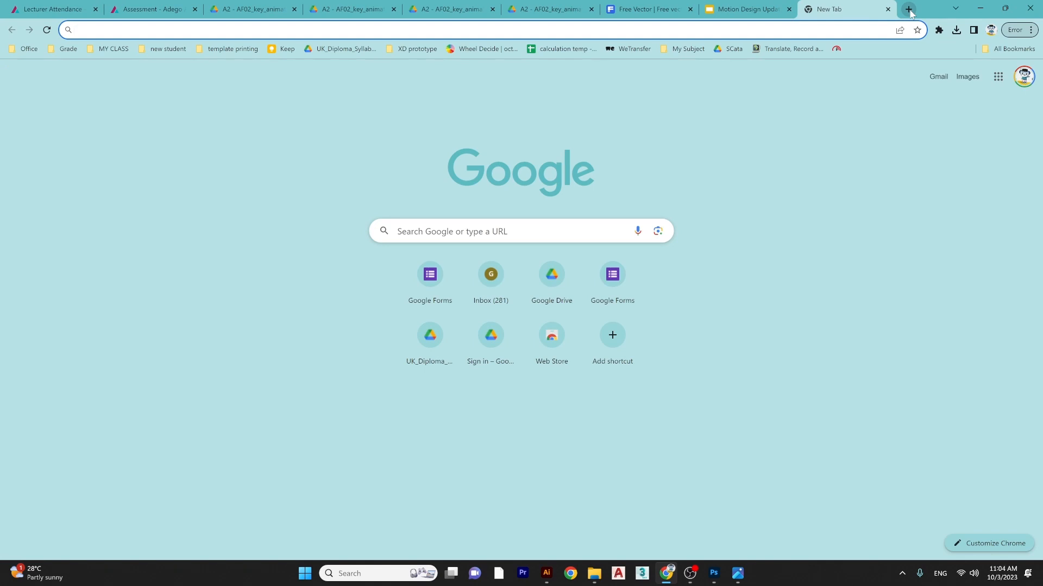
type("str")
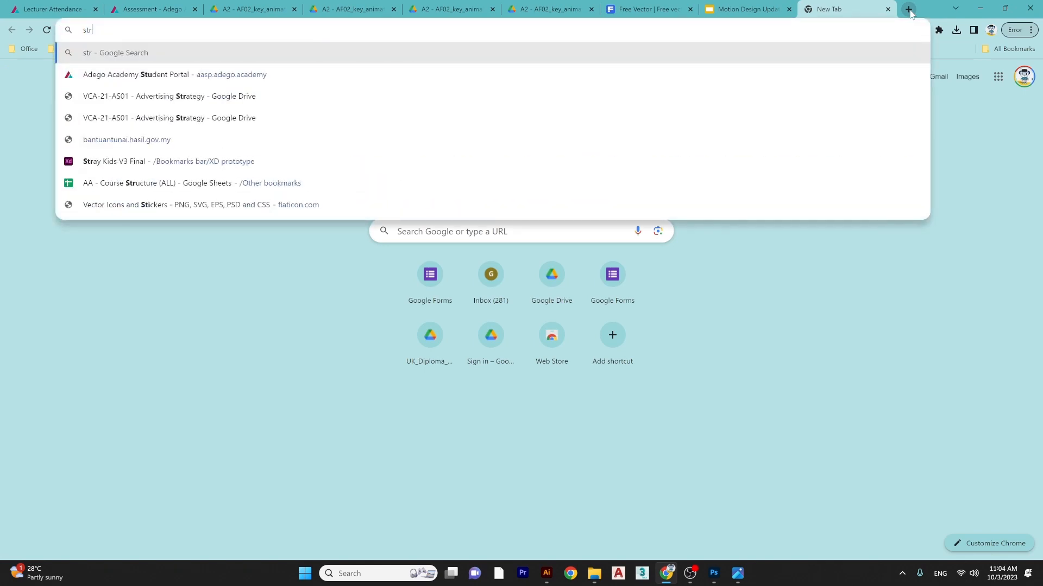
type("eet o")
type("f ")
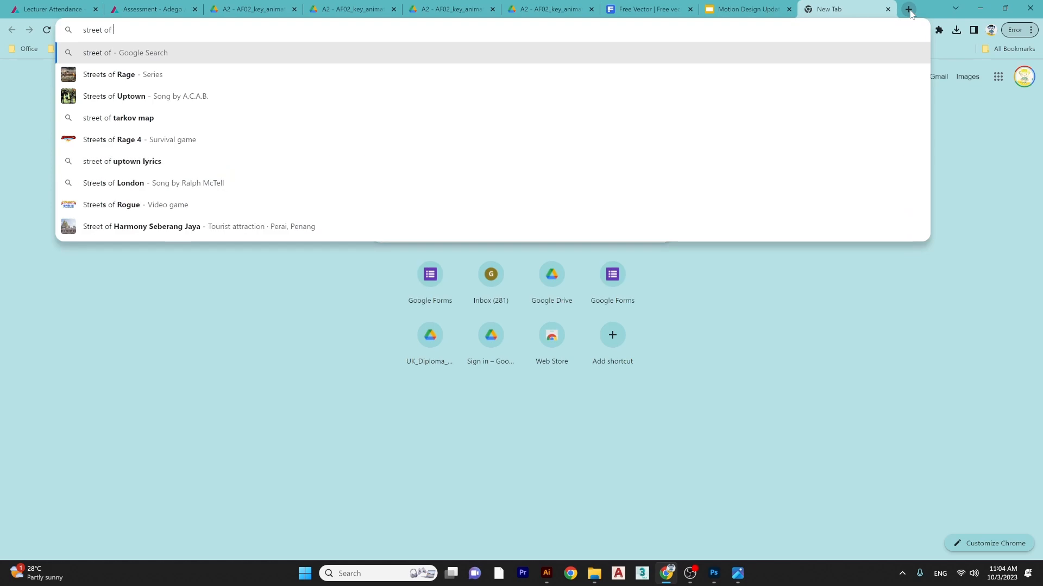
type("rage")
key("Return")
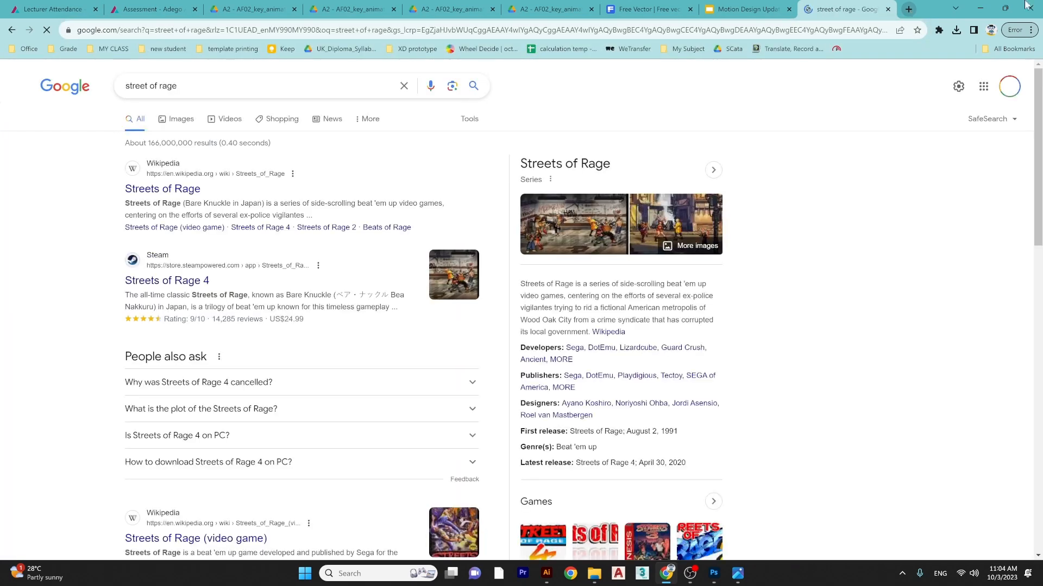
- Refine the search to "street of rage blaze", show the image results and shrink the browser window
left_click(1006, 10)
left_click(206, 103)
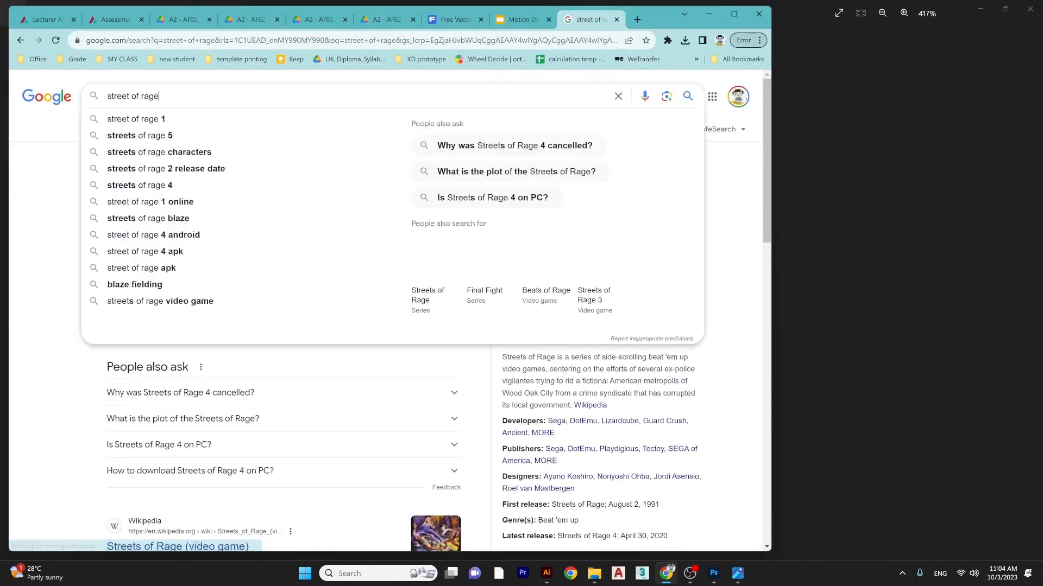
type("bla")
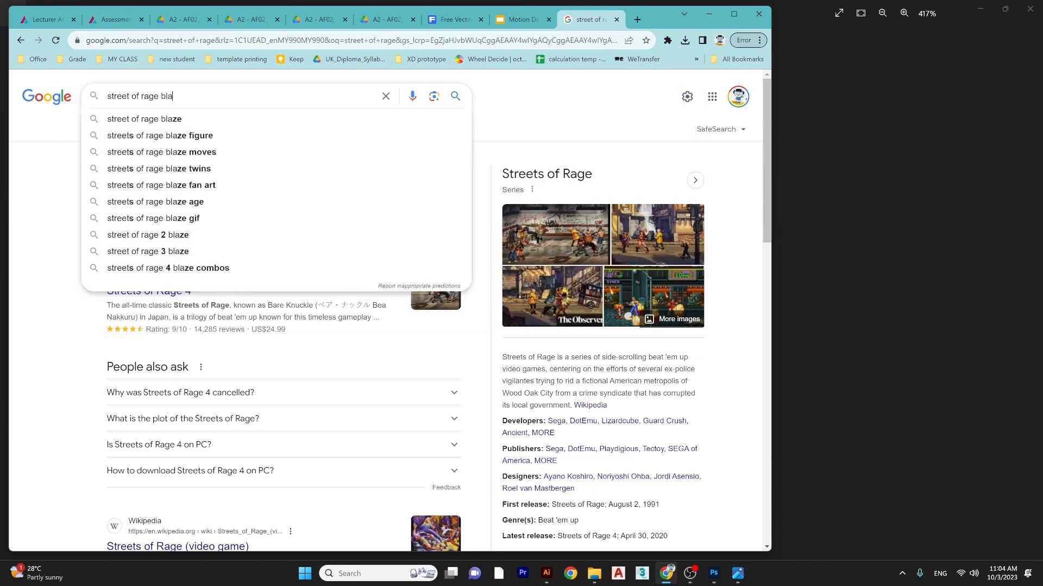
type("ze")
key("Return")
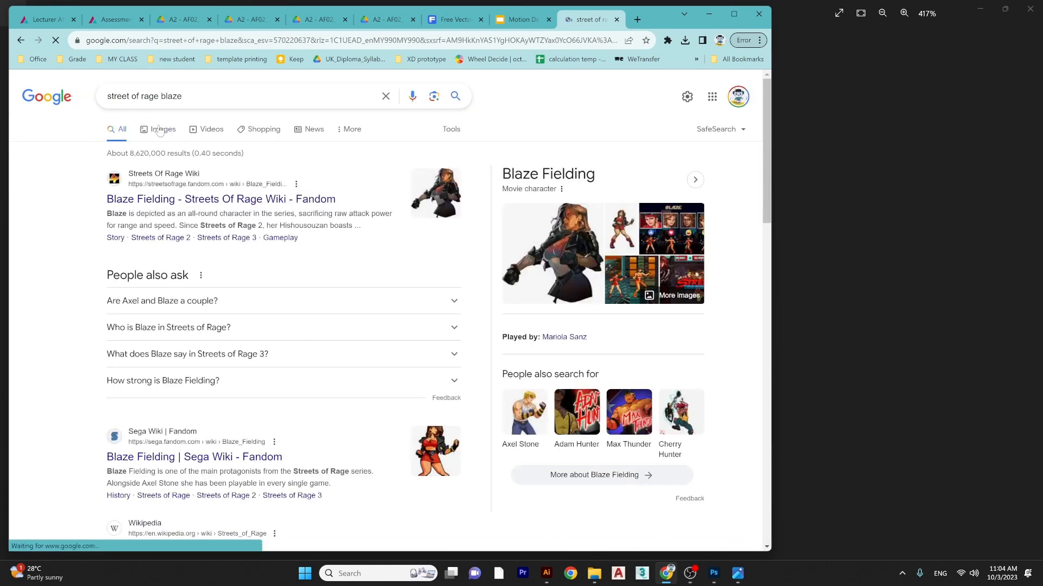
left_click(313, 128)
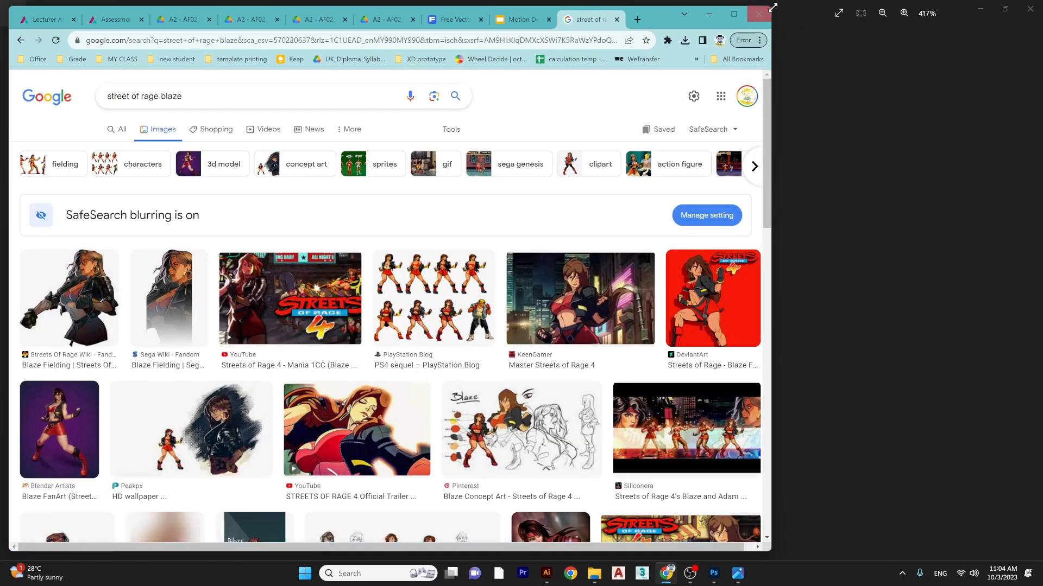
left_click_drag(770, 7, 684, 136)
left_click_drag(583, 142, 743, 70)
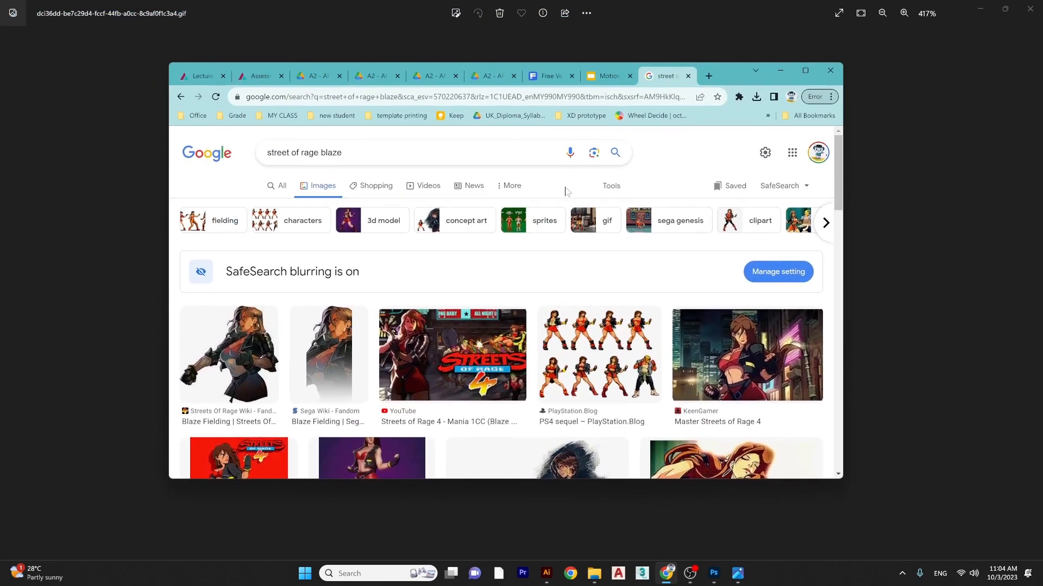
- Filter the image results to GIF type with transparent color and maximize the browser window
left_click(602, 186)
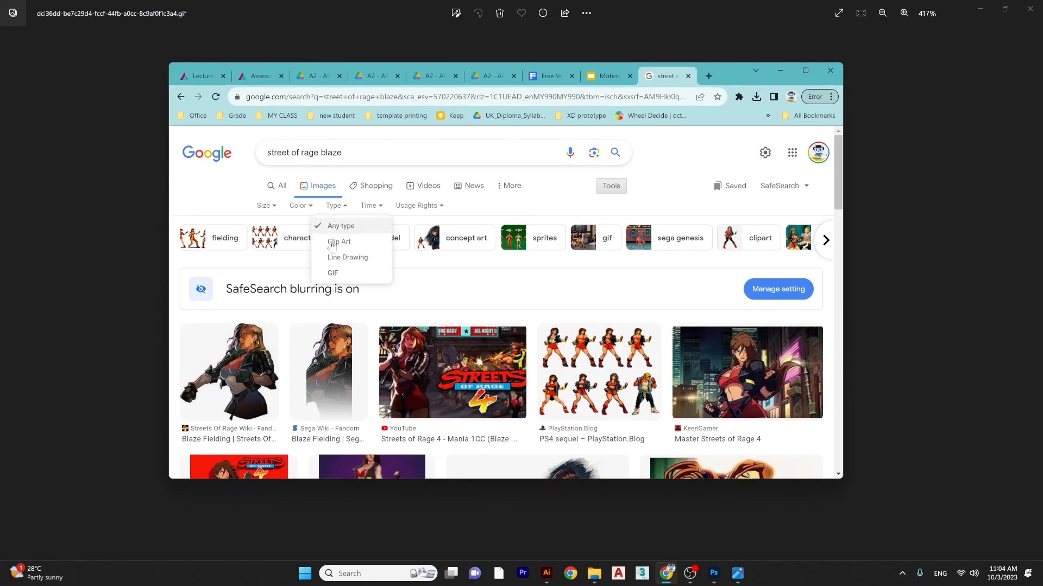
left_click(333, 273)
left_click(299, 205)
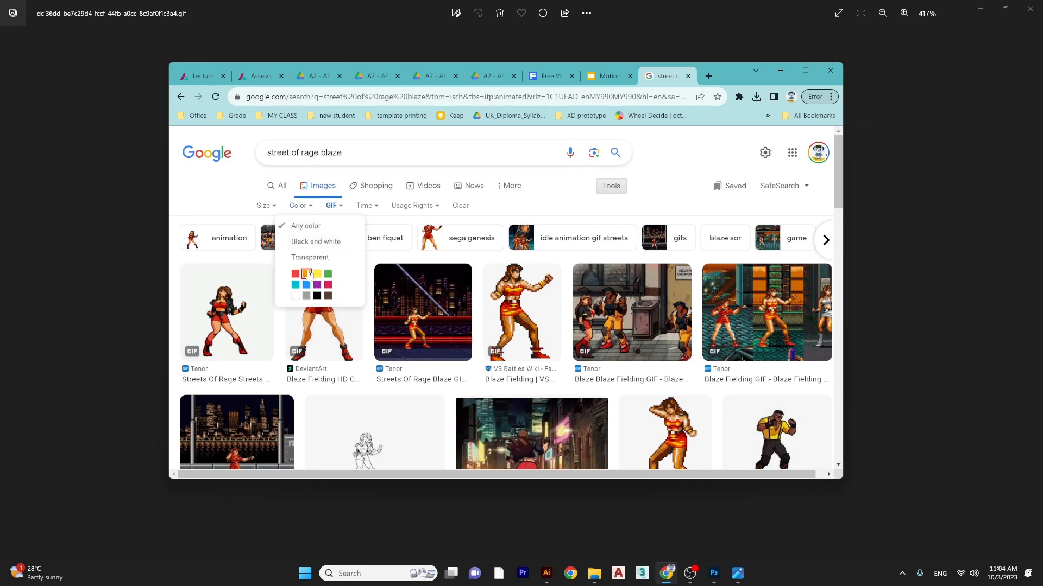
left_click(311, 257)
left_click(805, 70)
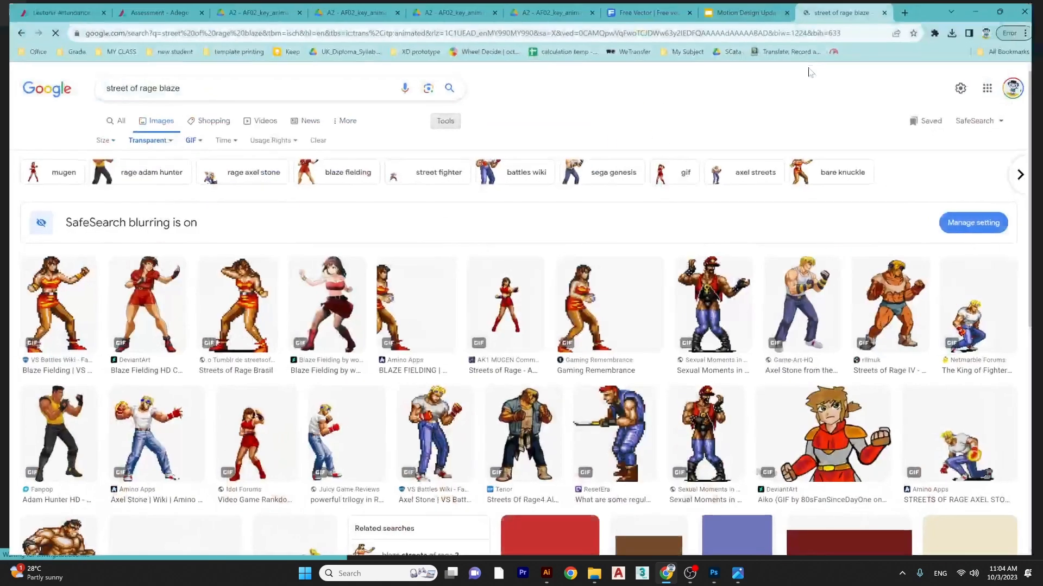
- Extend the image search to "street of rage blaze walking"
left_click(213, 86)
type("walk")
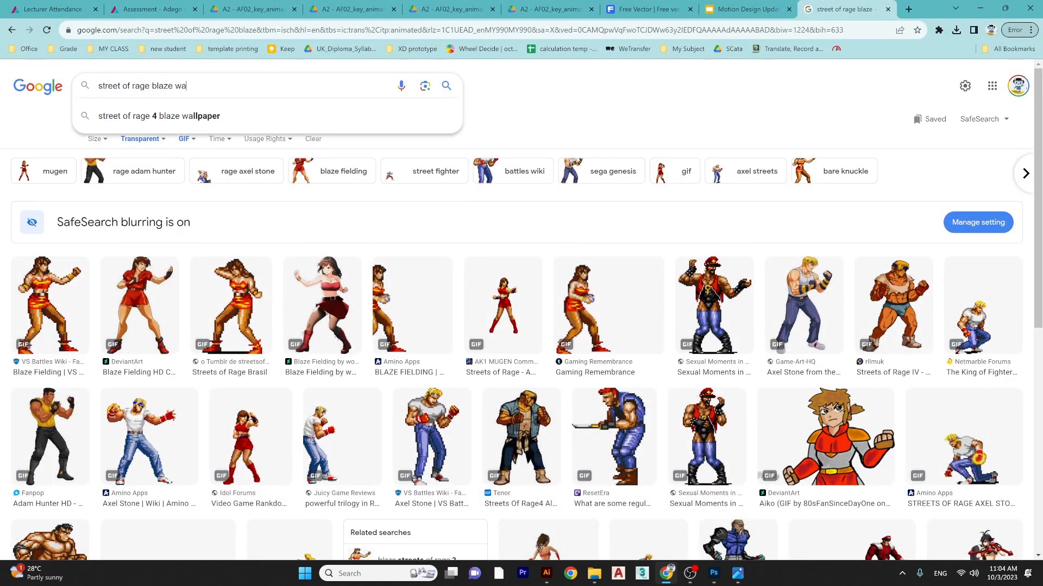
type("ing")
key("Return")
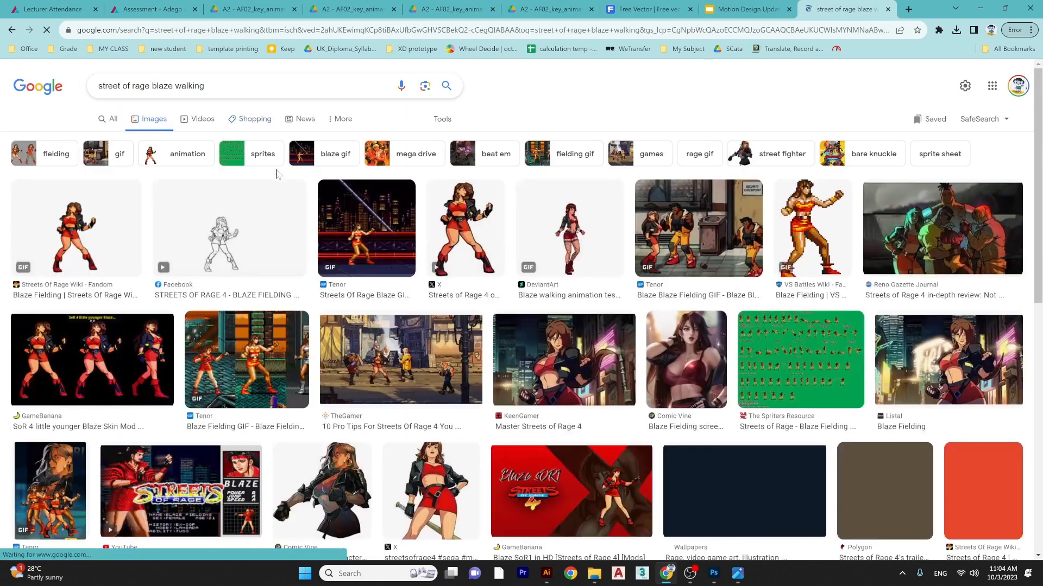
- Preview the Blaze walking animation test images from DeviantArt and browse the results for a suitable walk-cycle GIF
left_click(588, 261)
scroll(468, 333, "down", 4)
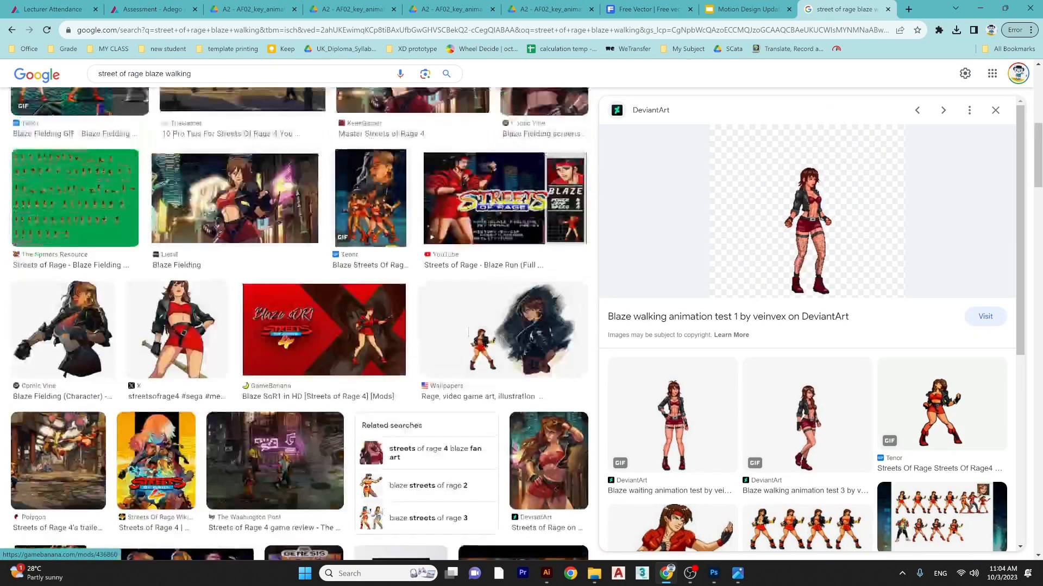
scroll(468, 332, "down", 10)
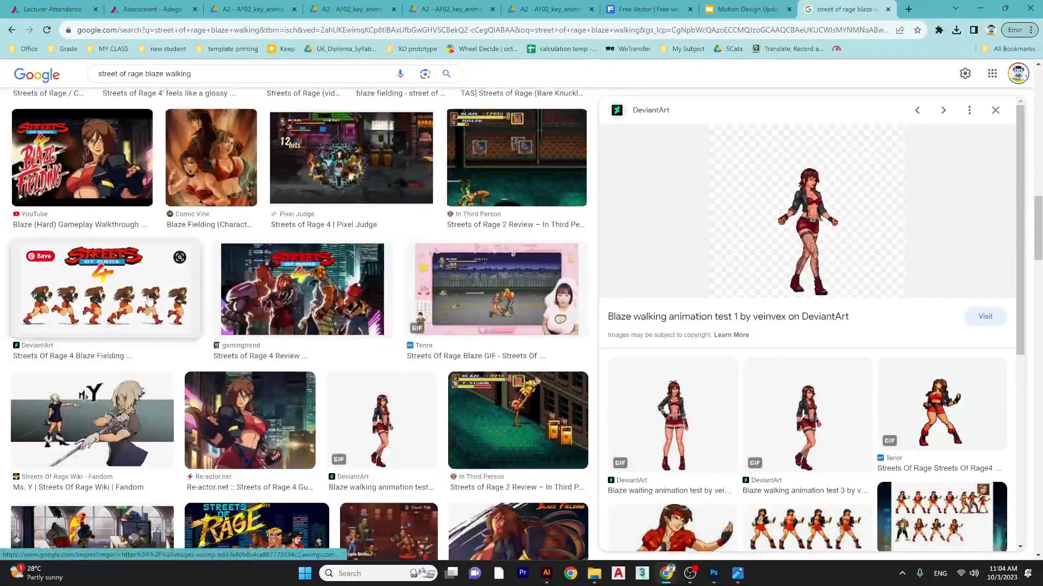
left_click(149, 301)
left_click(375, 417)
scroll(376, 417, "down", 16)
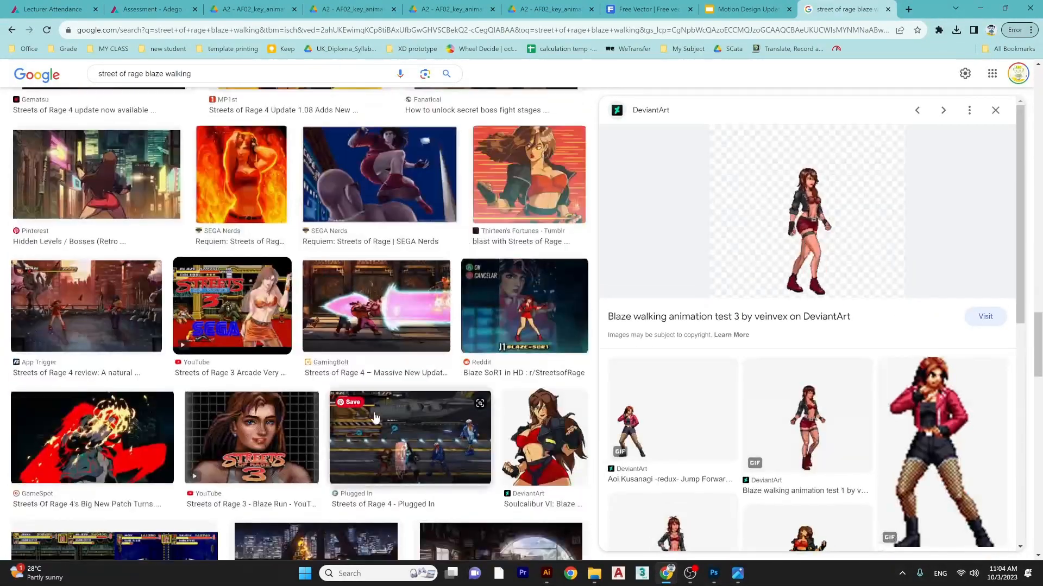
scroll(375, 417, "up", 10)
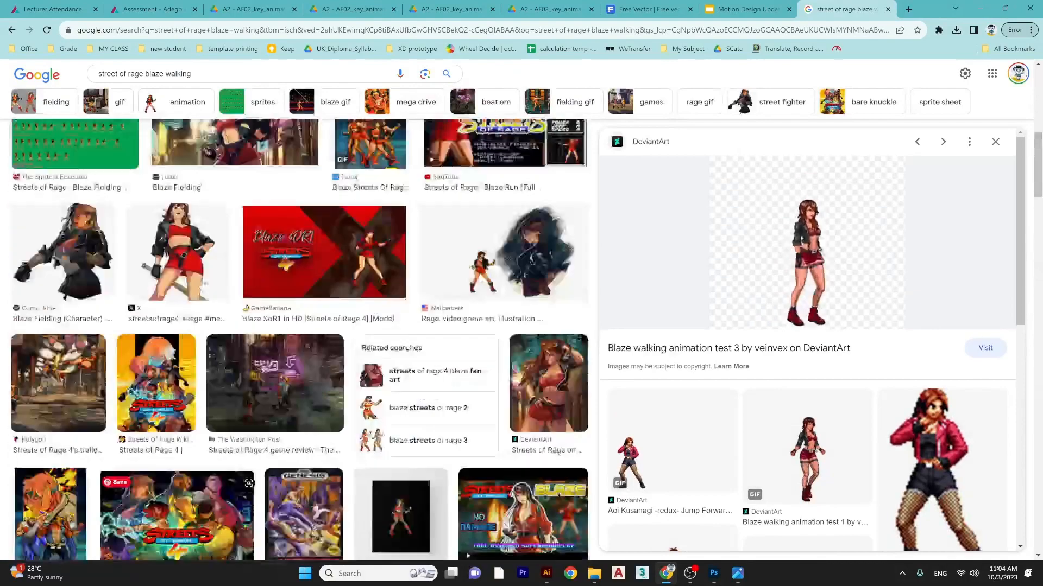
- Change the character in the image search query from blaze to adam and search for "street of rage adam walking"
scroll(299, 336, "up", 10)
left_click(116, 228)
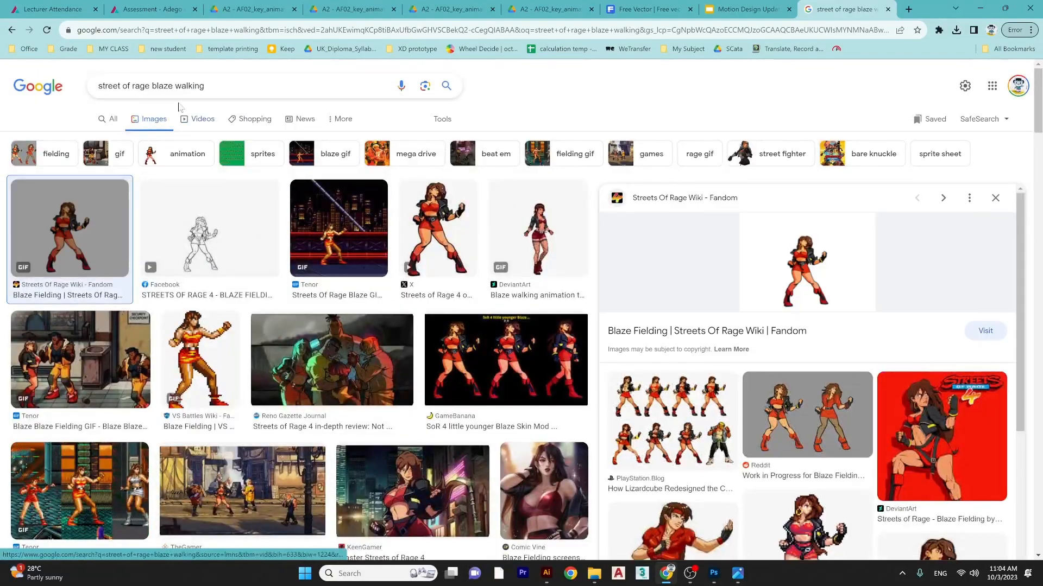
left_click_drag(152, 86, 158, 86)
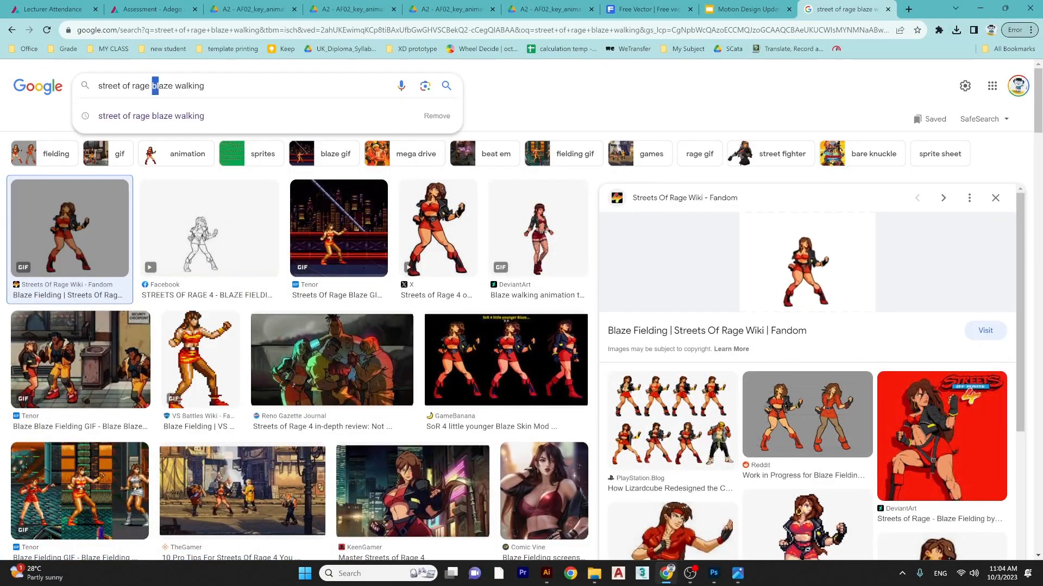
type("a")
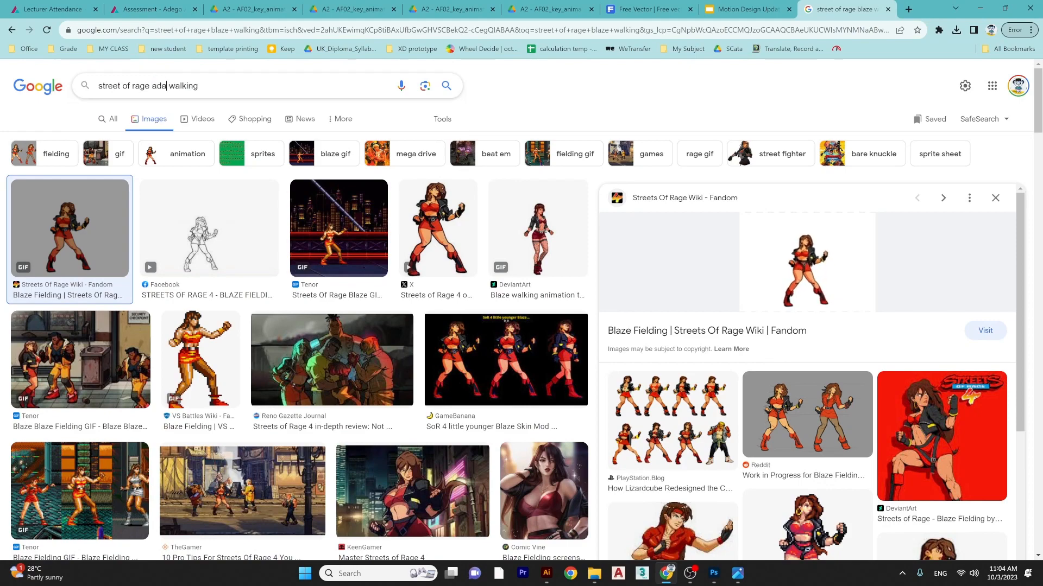
left_click(344, 243)
scroll(835, 408, "down", 5)
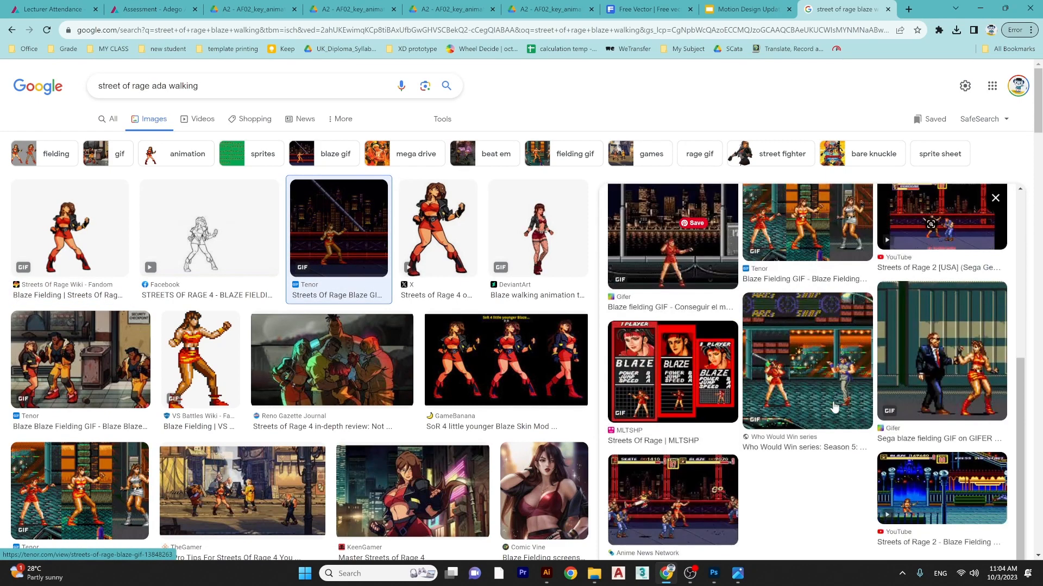
scroll(835, 407, "up", 5)
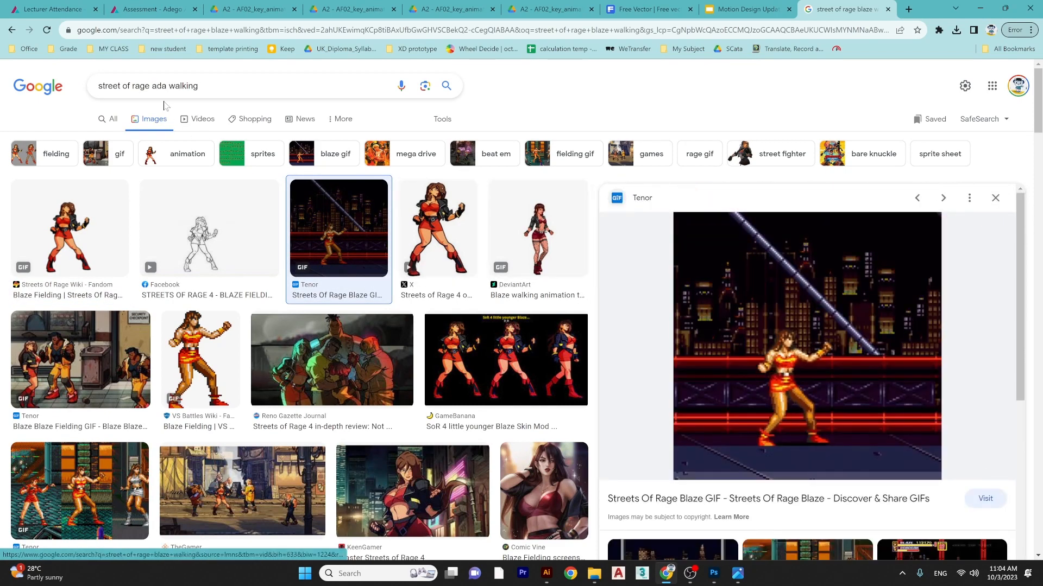
scroll(465, 311, "down", 10)
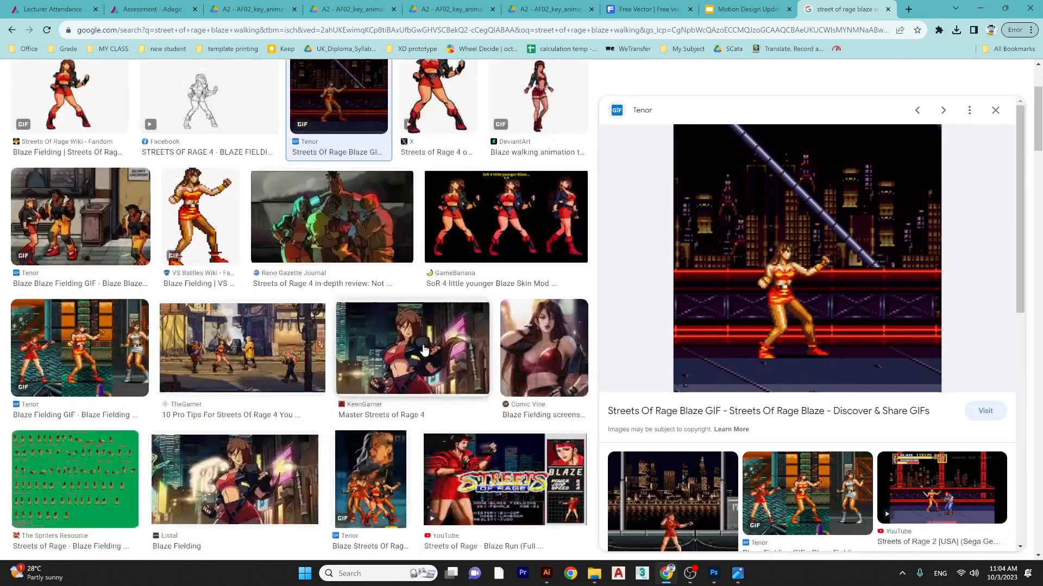
scroll(424, 350, "down", 10)
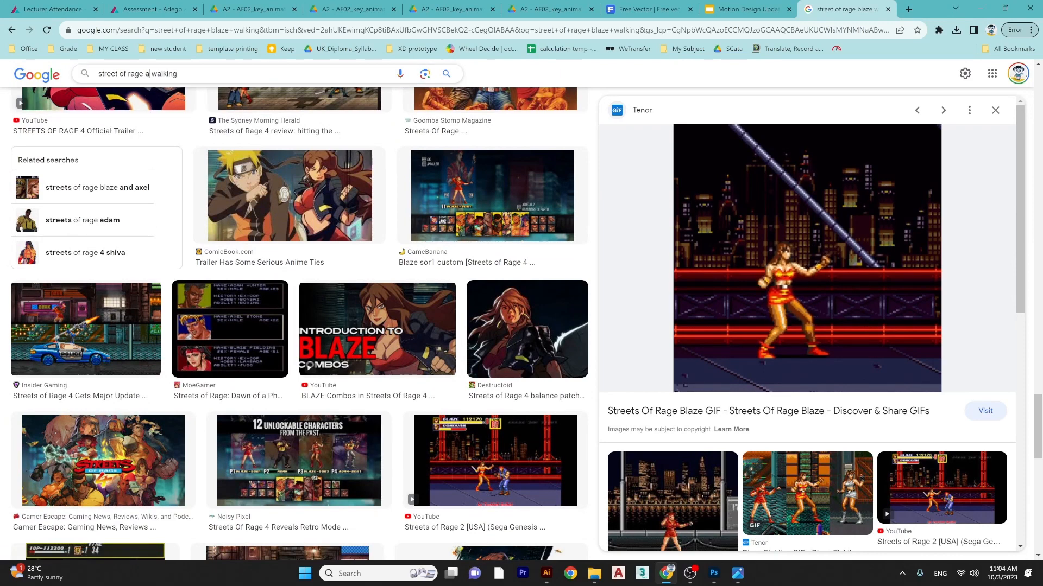
type("m")
key("Return")
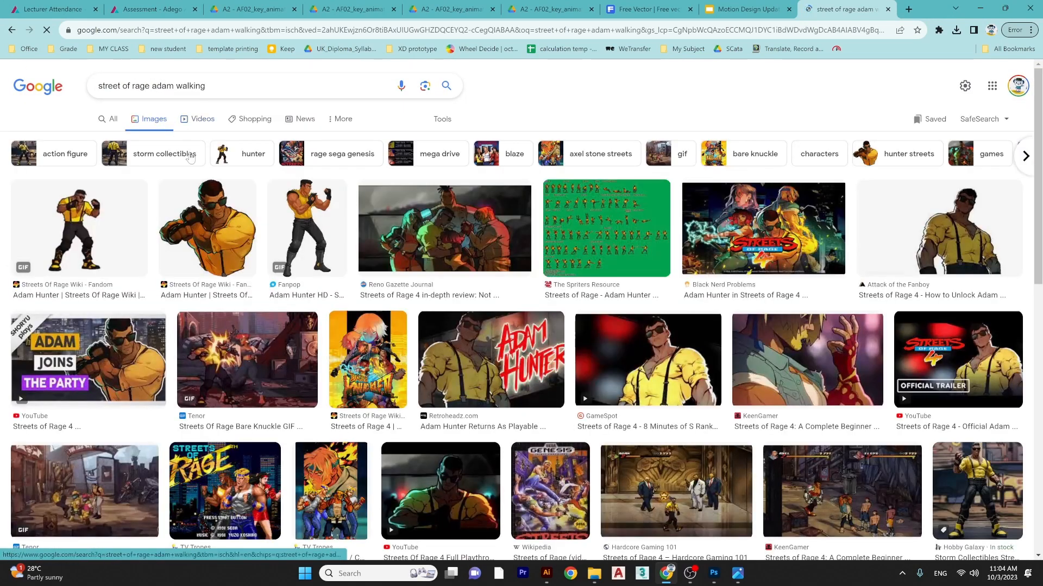
- Filter the image results to the GIF type and the Transparent color option
scroll(224, 219, "down", 5)
scroll(442, 163, "up", 5)
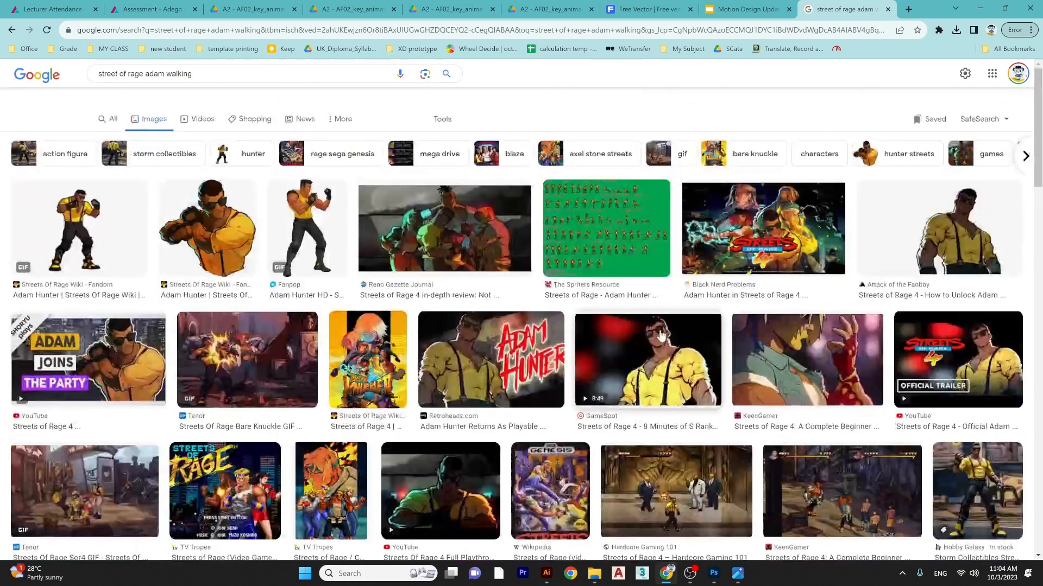
left_click(442, 120)
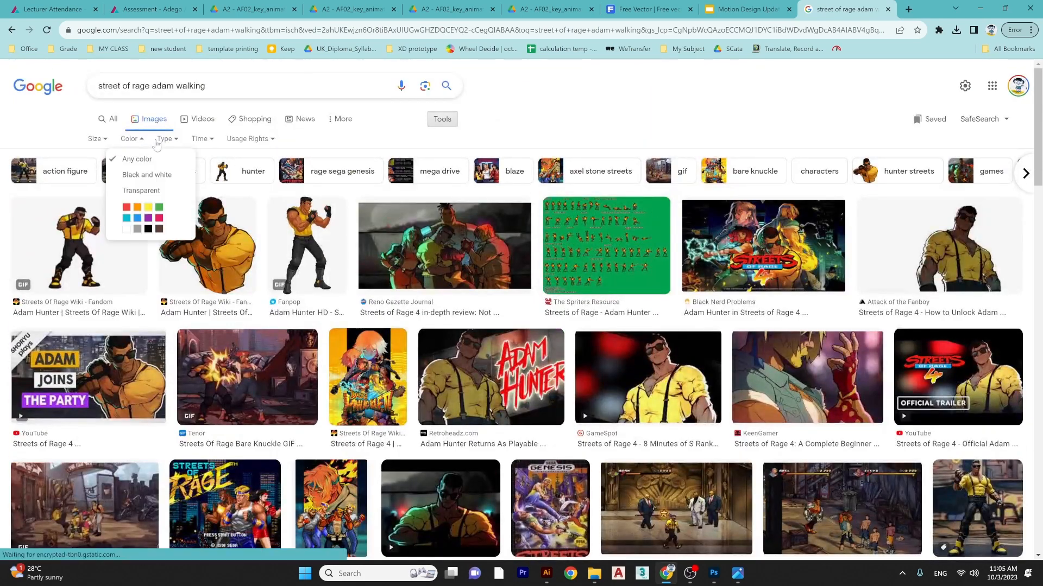
left_click(175, 141)
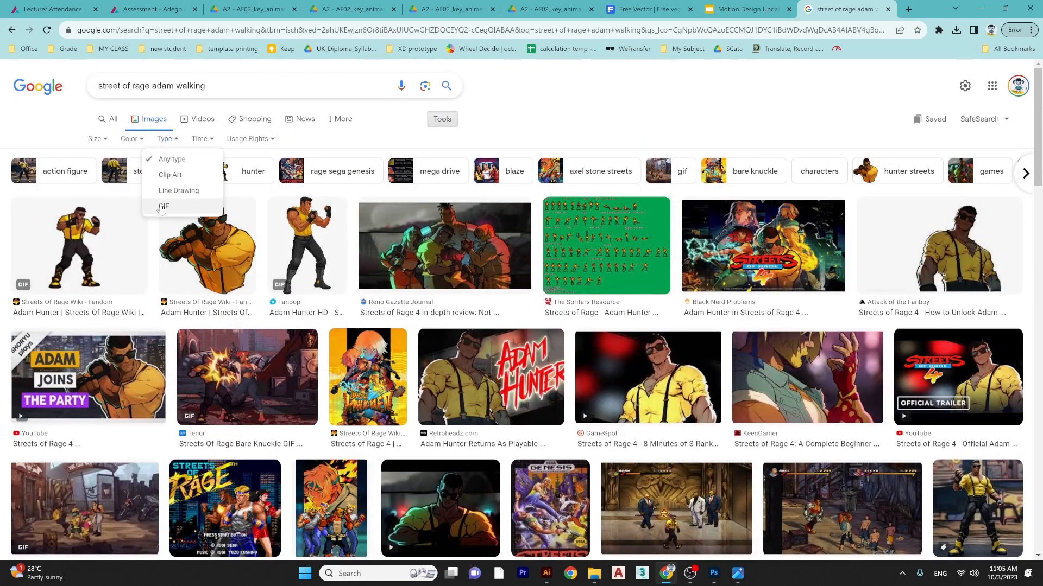
left_click(161, 207)
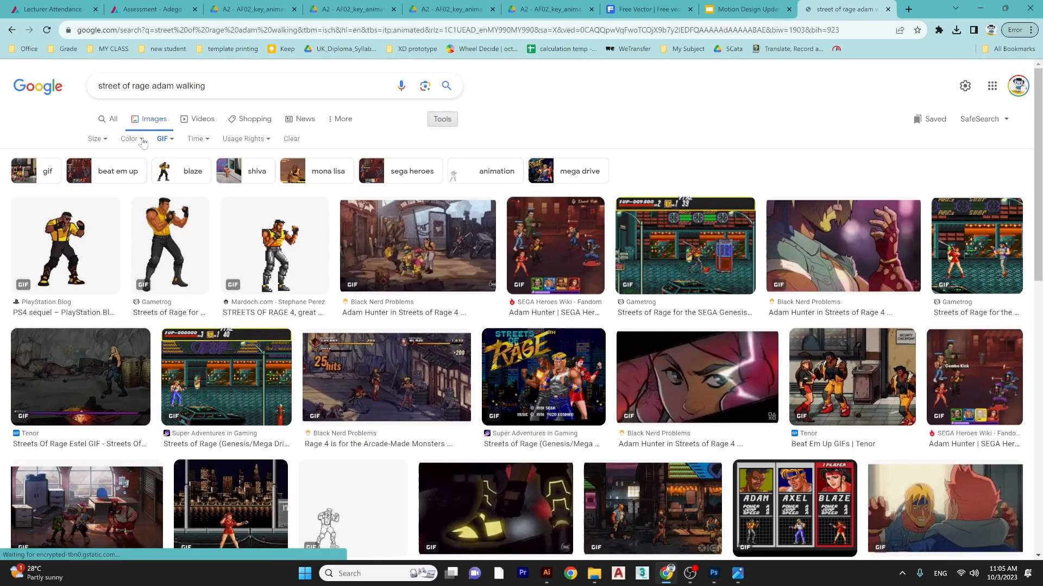
left_click(135, 139)
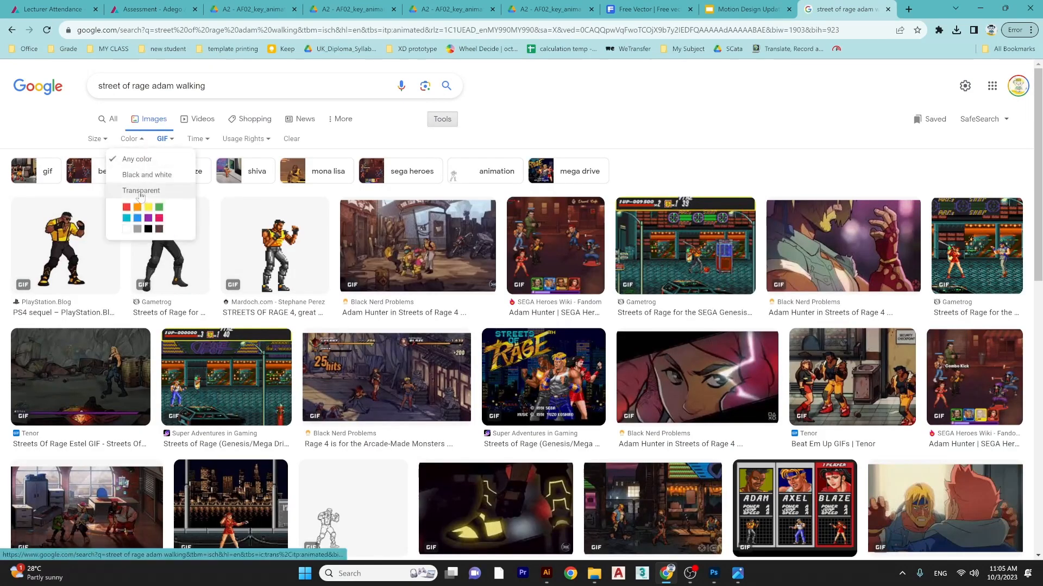
left_click(141, 191)
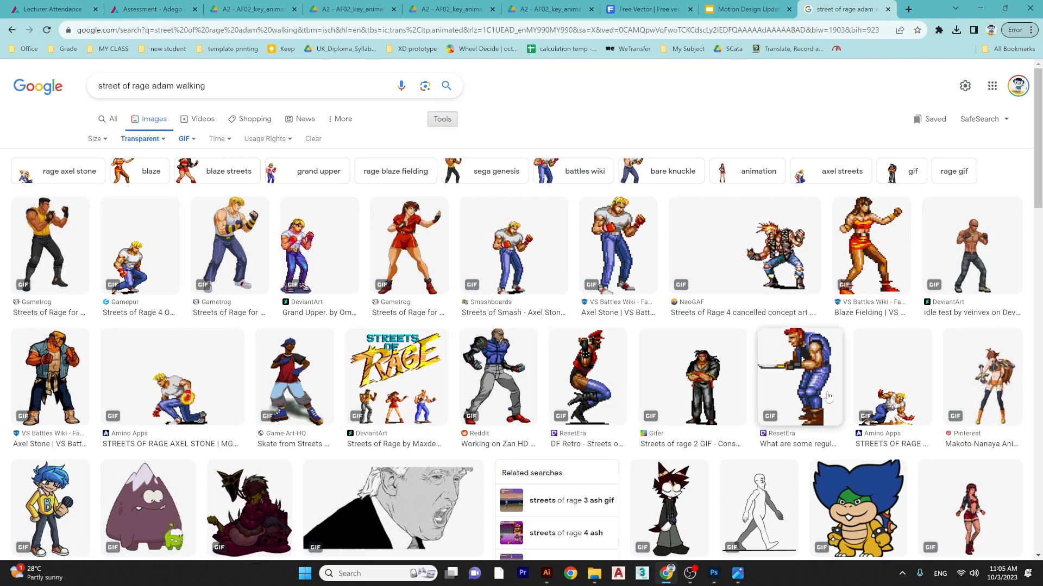
- Look through the transparent GIF results for a suitable Streets of Rage character animation
scroll(826, 431, "down", 1)
scroll(826, 431, "down", 3)
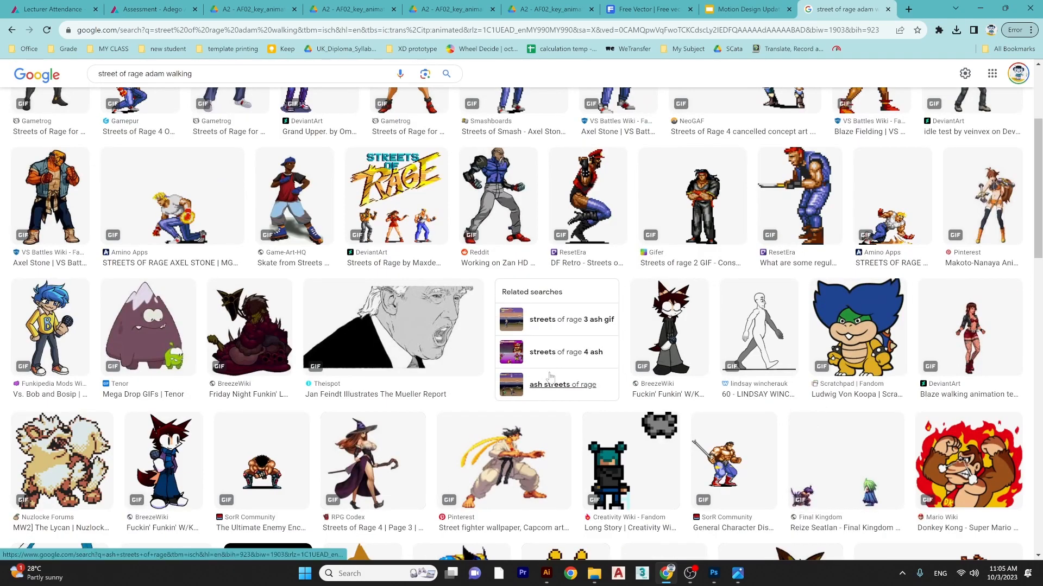
scroll(549, 379, "down", 6)
scroll(549, 382, "down", 6)
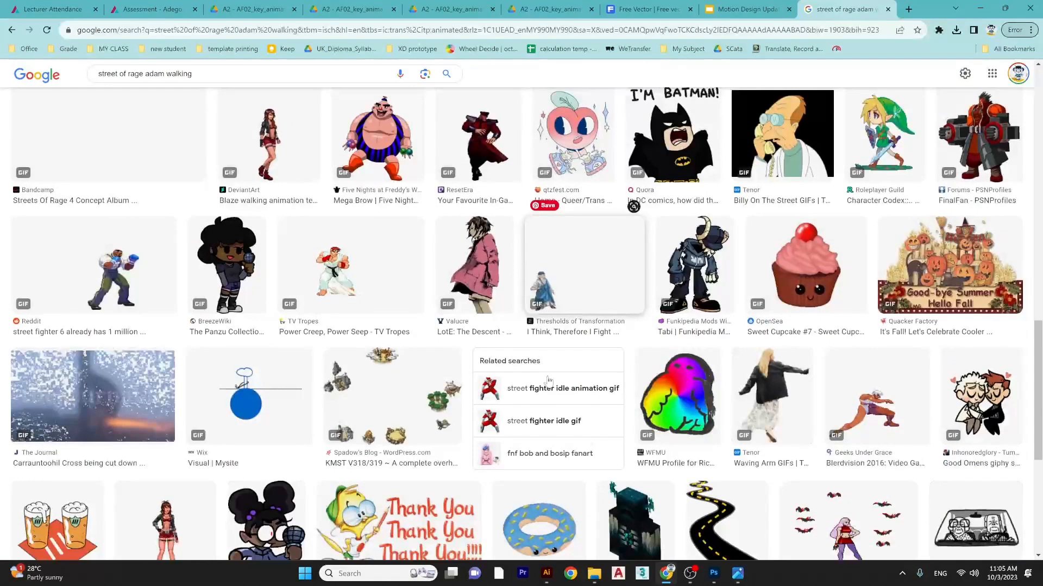
scroll(548, 381, "down", 6)
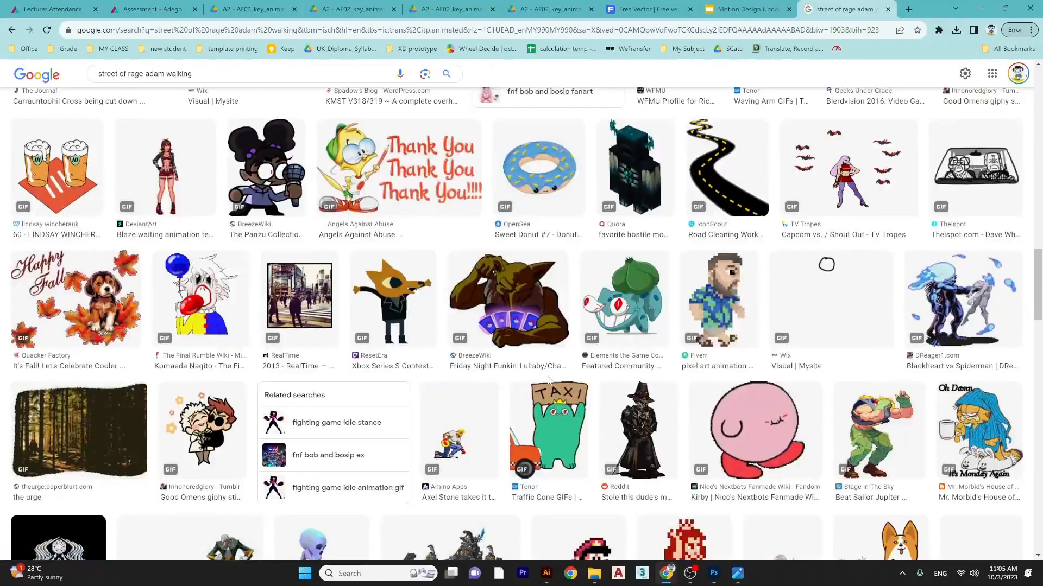
scroll(549, 380, "down", 6)
scroll(549, 380, "down", 5)
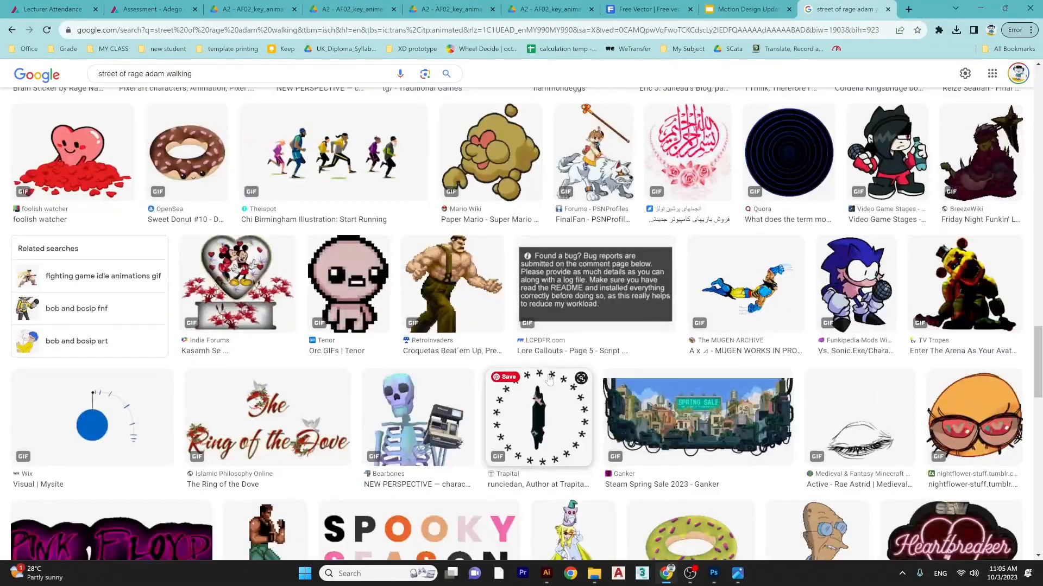
scroll(549, 380, "down", 3)
scroll(545, 383, "up", 15)
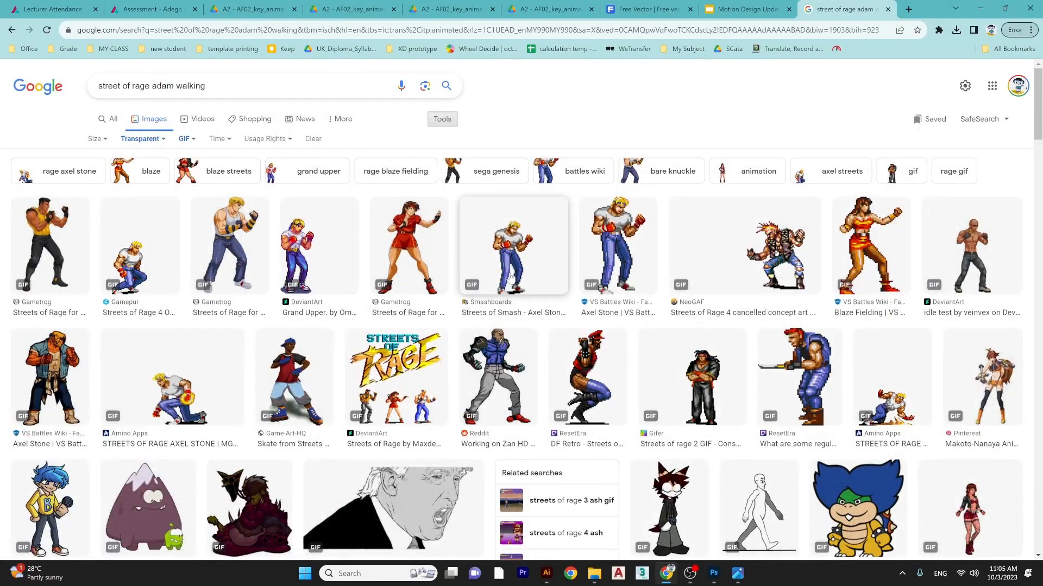
- Preview the Axel Stone GIF from Smashboards, plus the related Sega Retro and AK1 MUGEN Community sprites
left_click(510, 277)
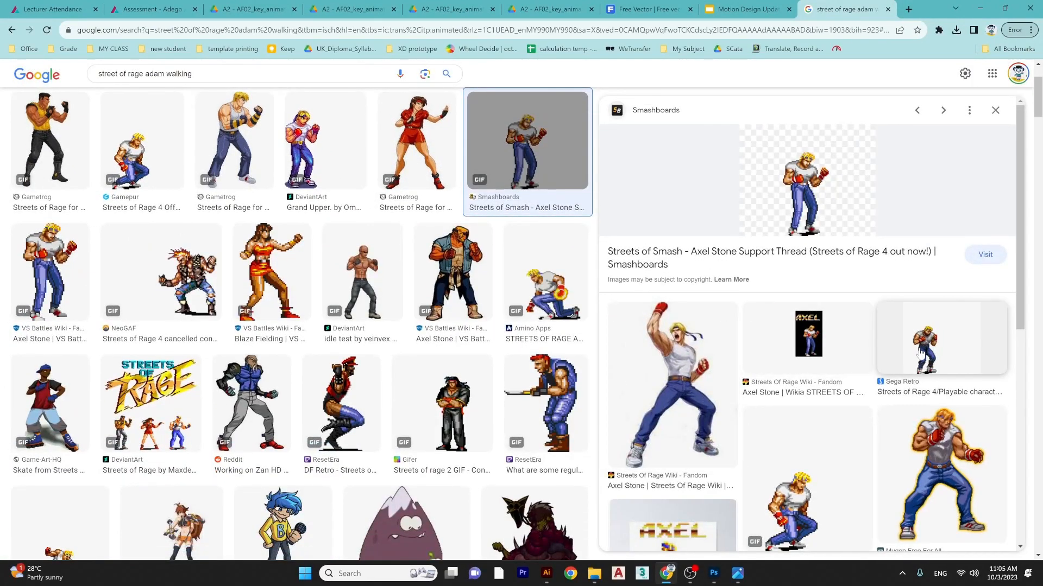
left_click(920, 351)
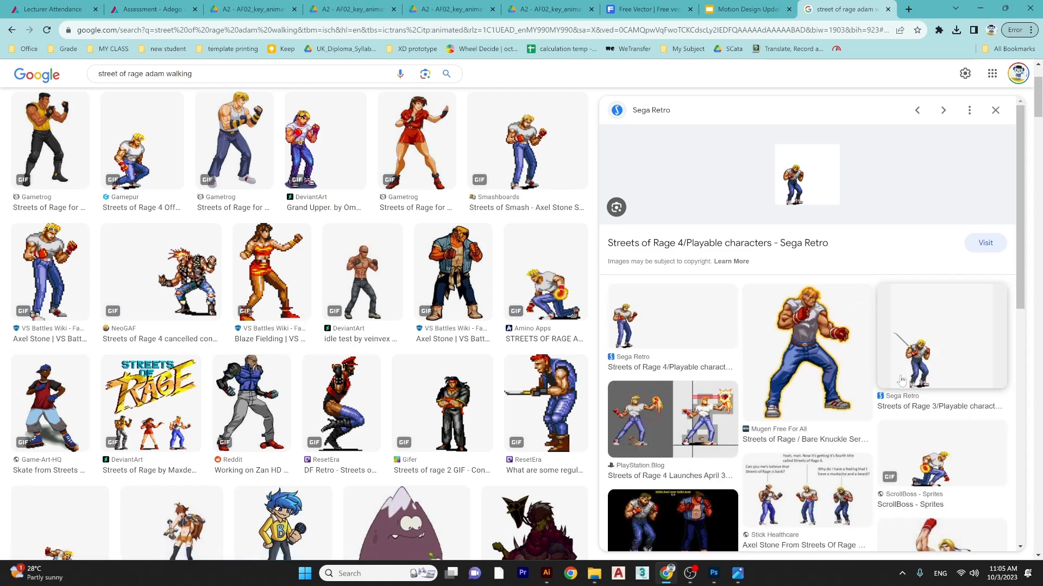
scroll(923, 412, "down", 3)
scroll(936, 445, "down", 5)
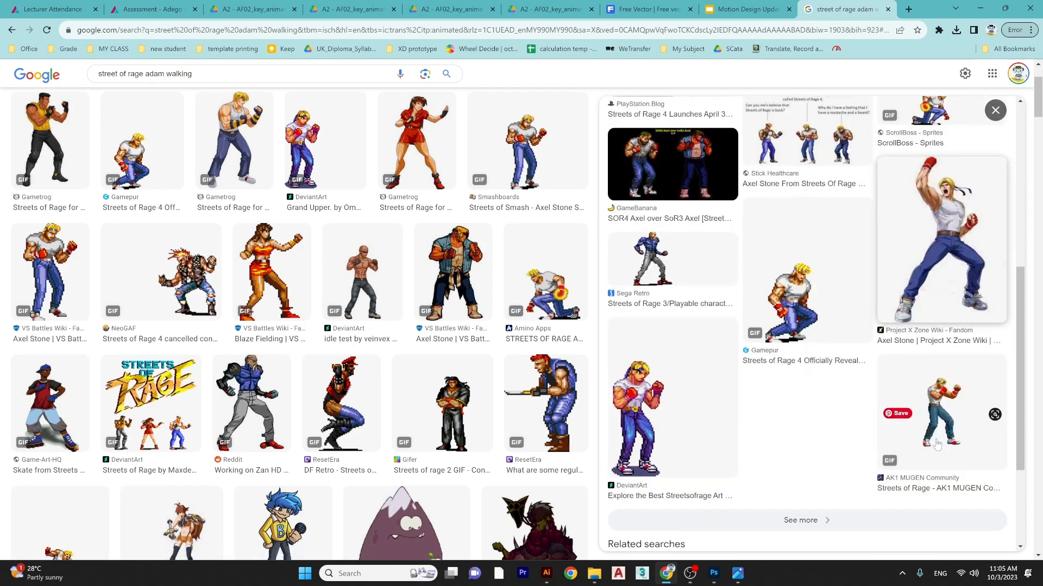
left_click(936, 444)
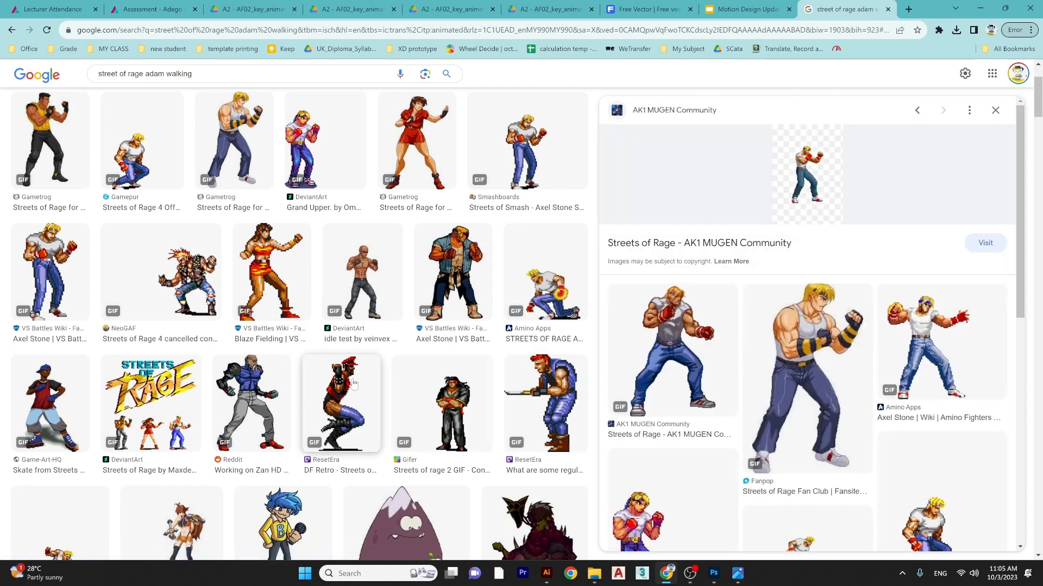
- Preview the ResetEra crouching fighter GIF, the Amino Apps Axel Stone GIF and the DeviantArt Streets of Rage logo GIF
left_click(341, 403)
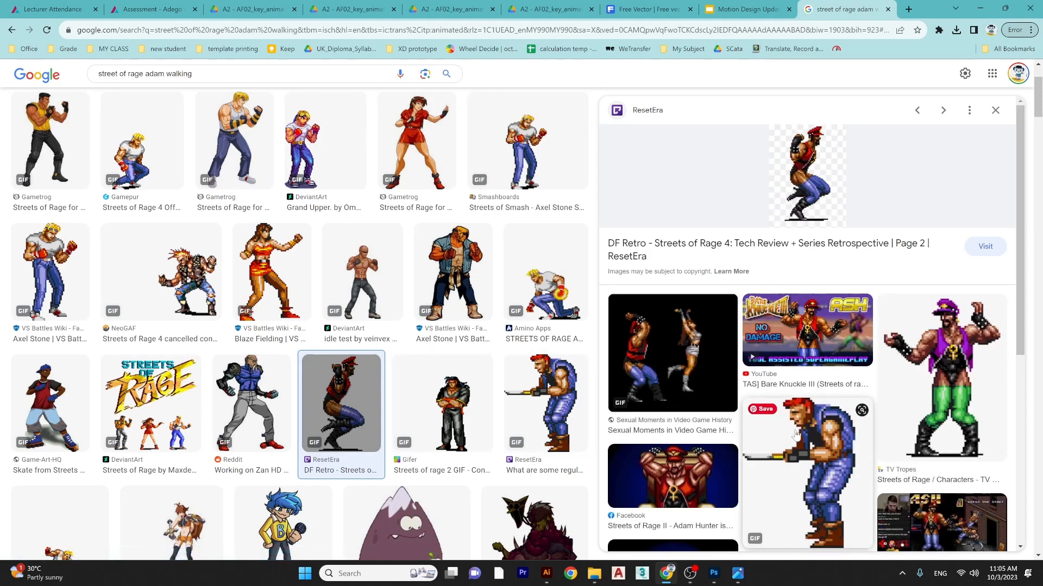
scroll(160, 330, "down", 3)
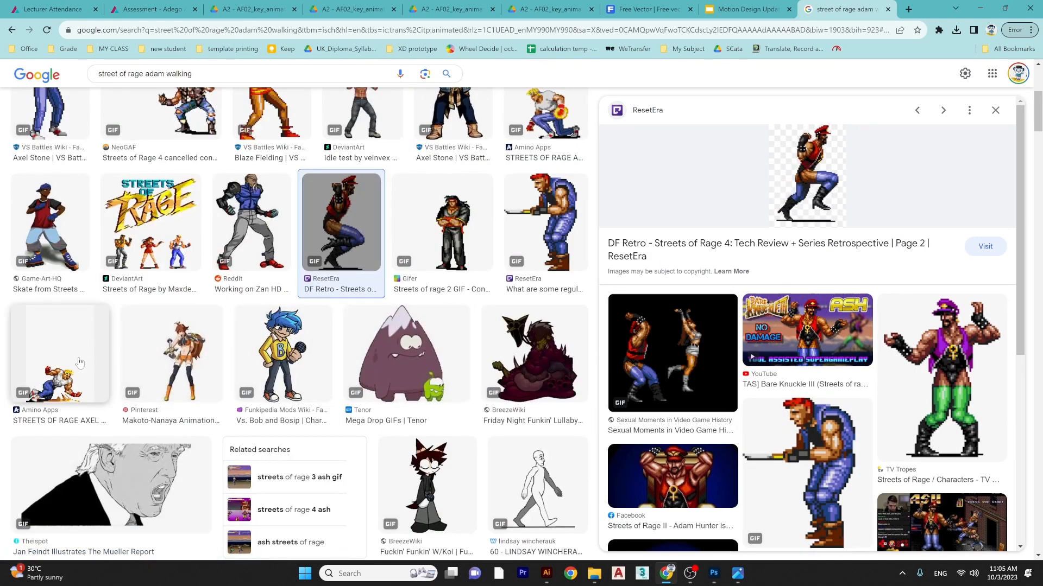
left_click(80, 362)
left_click(175, 219)
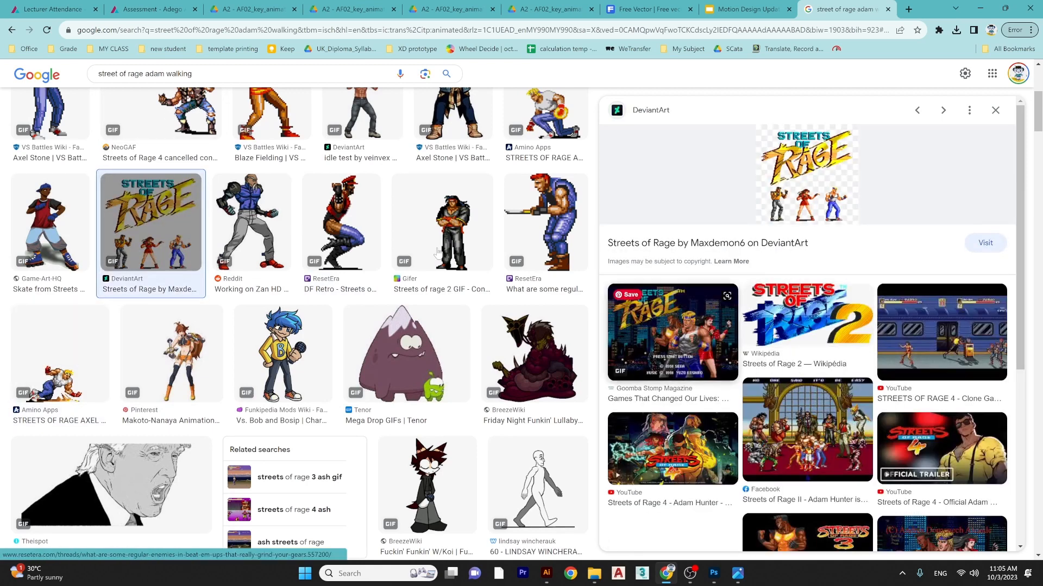
- Remove the character name from the query and search images for "street of rage walking"
scroll(217, 147, "up", 5)
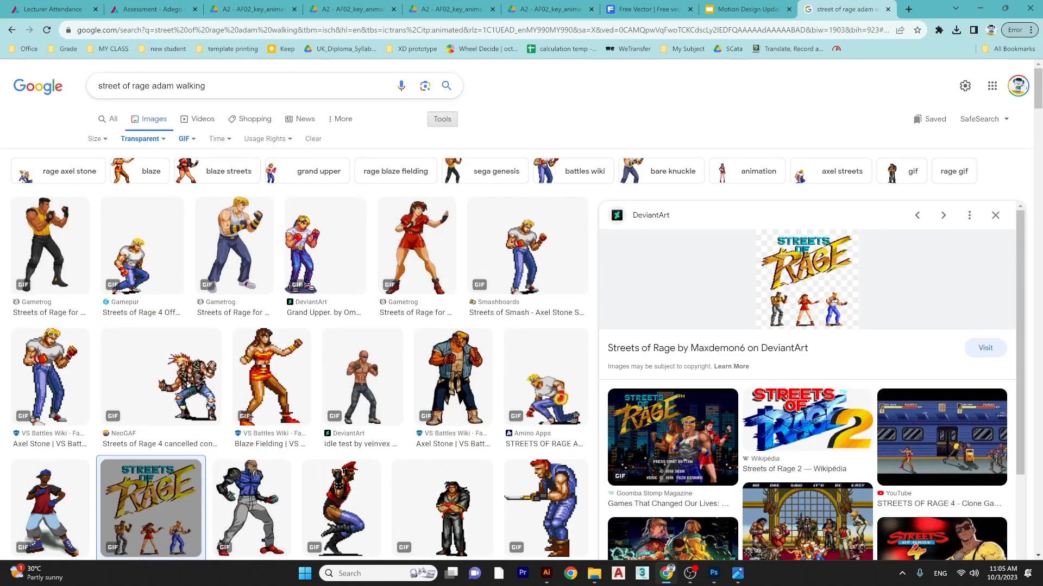
left_click_drag(152, 85, 162, 86)
key("BackSpace")
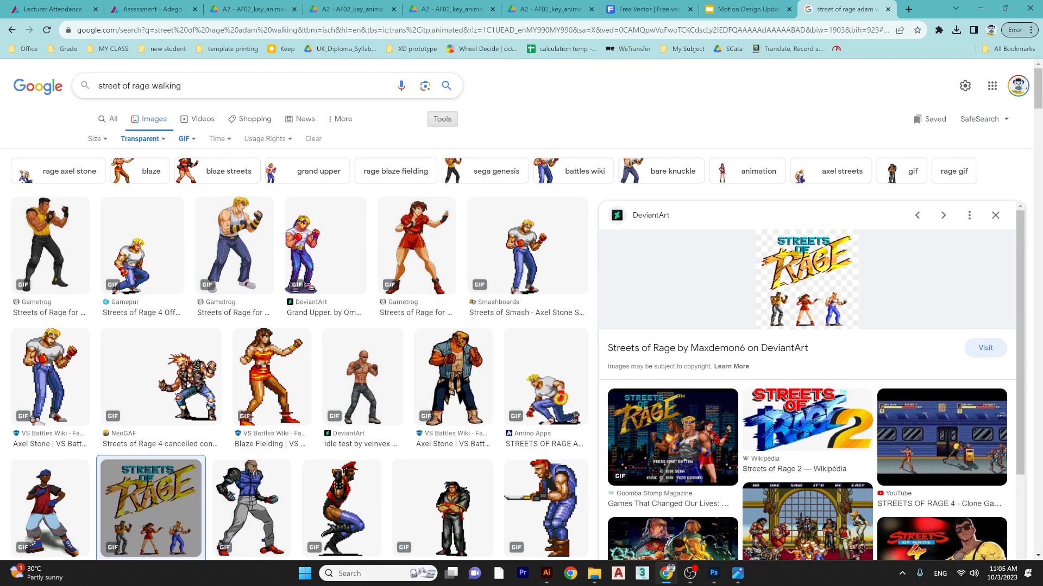
key("Return")
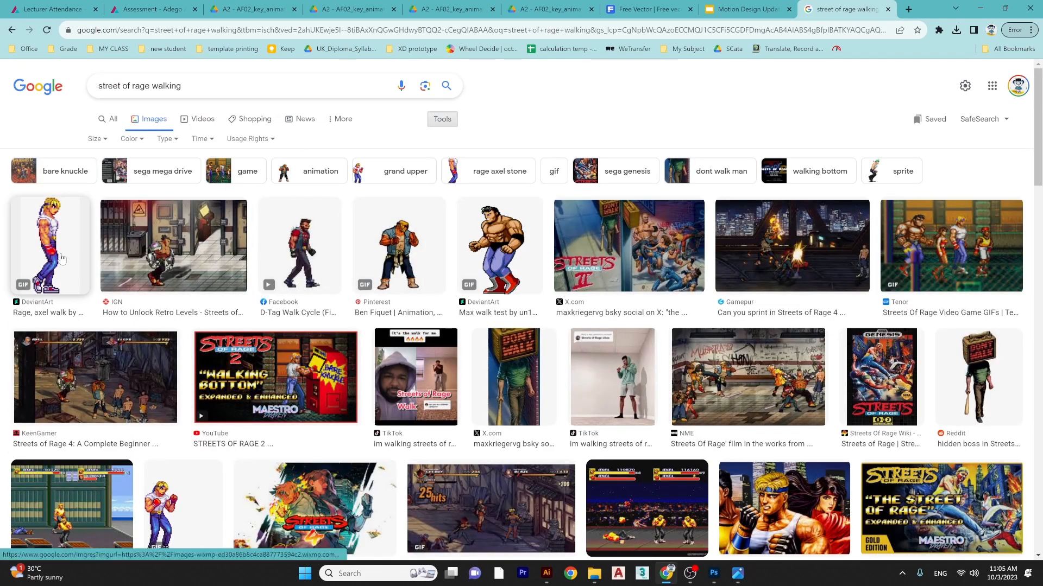
- Preview the "Street of Rage, axel walk" GIF and open its DeviantArt page in a new browser tab
left_click(50, 239)
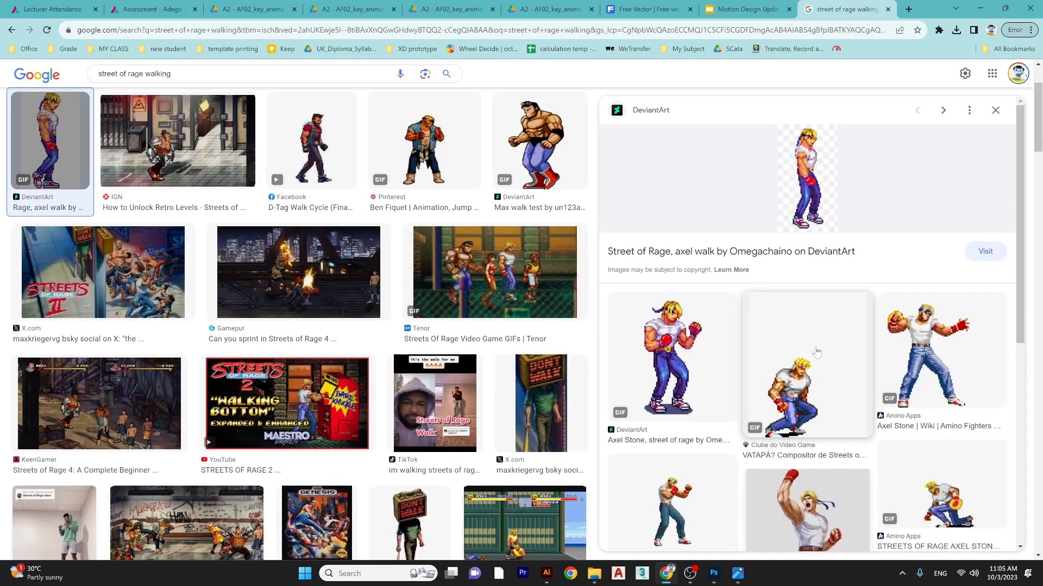
scroll(816, 352, "down", 10)
scroll(812, 354, "up", 10)
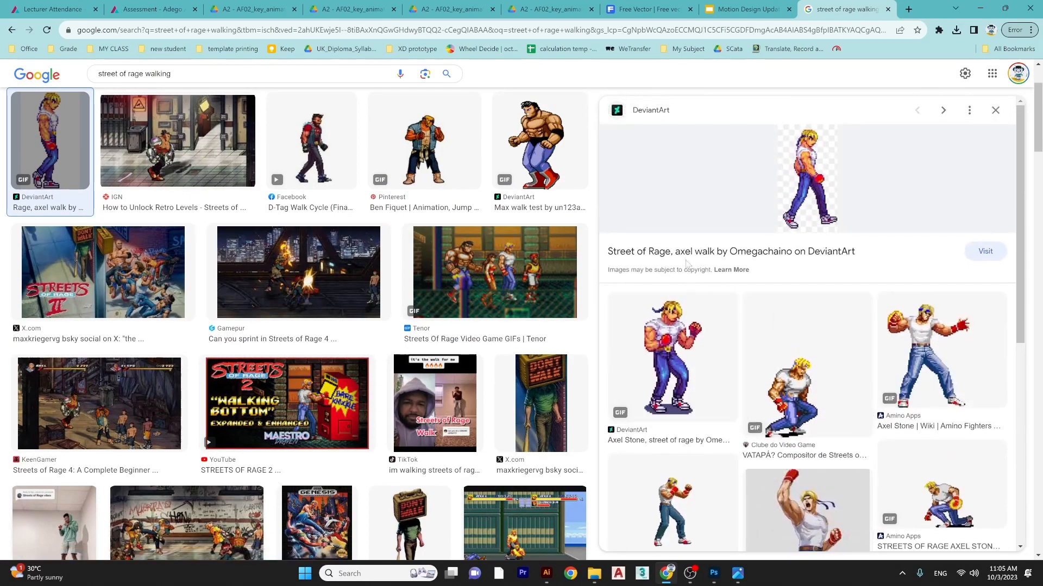
middle_click(686, 259)
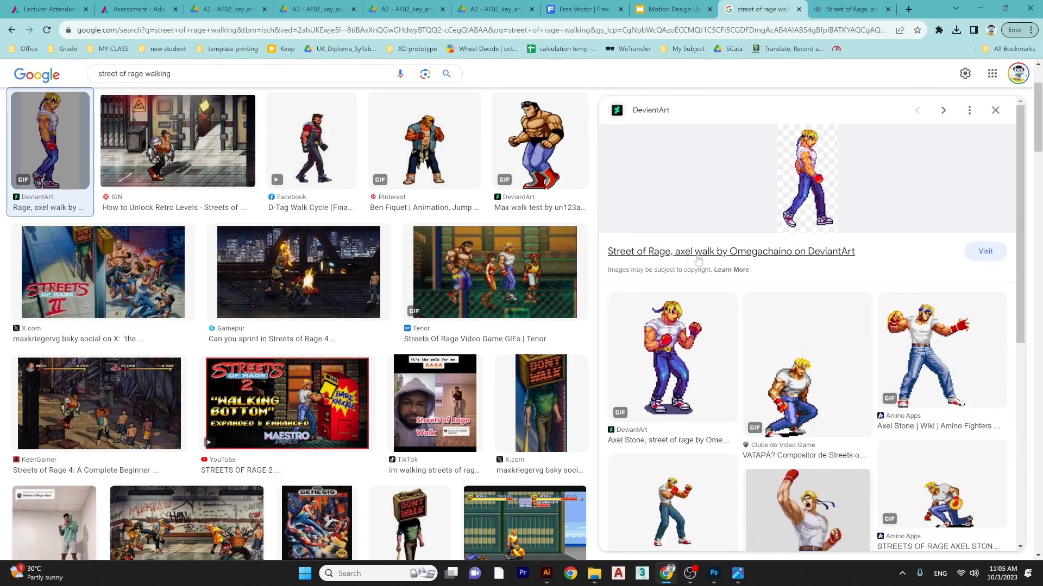
- Show more images related to the axel walk GIF, and examine its DeviantArt page in the other tab
scroll(706, 304, "down", 10)
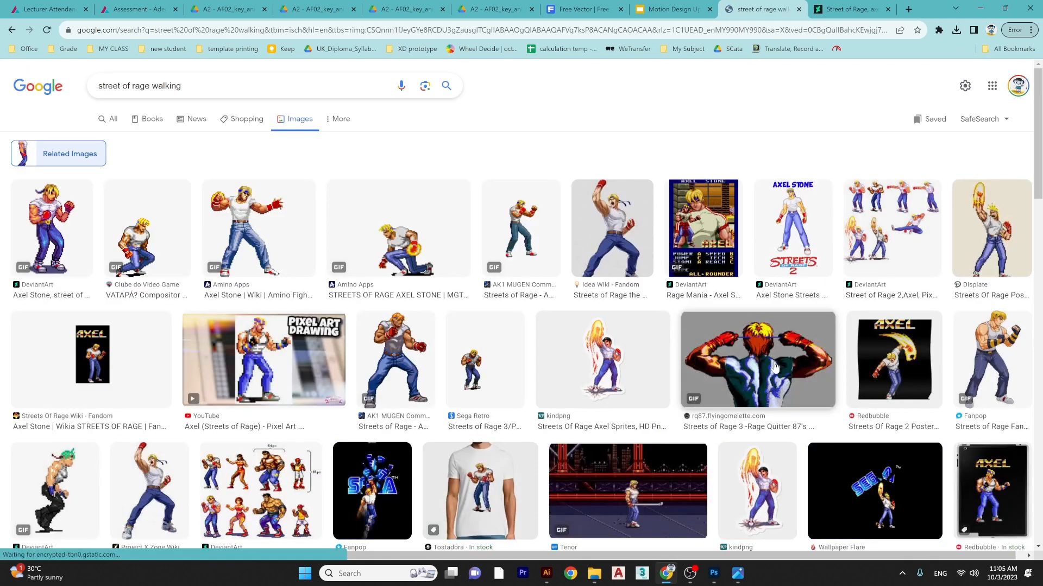
left_click(839, 15)
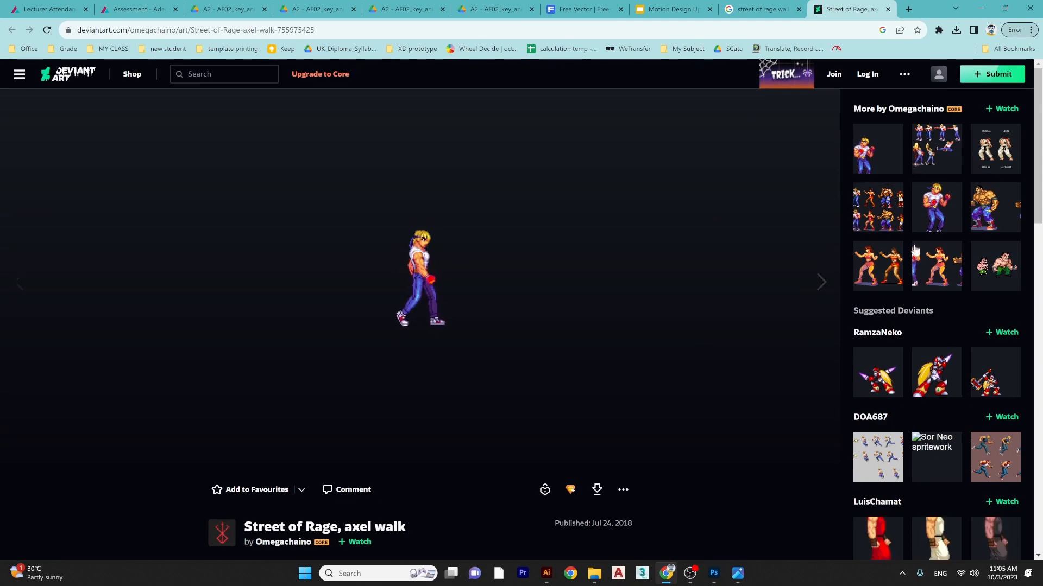
scroll(915, 251, "down", 6)
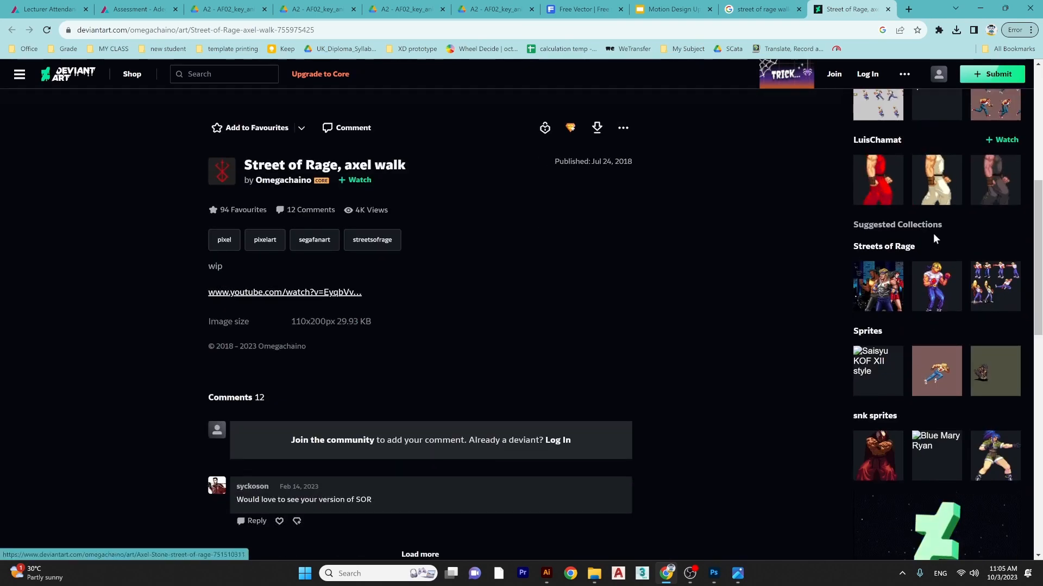
- Look through the suggested sprites and related artworks beside the "Street of Rage, axel walk" artwork
scroll(925, 222, "up", 3)
scroll(925, 222, "down", 3)
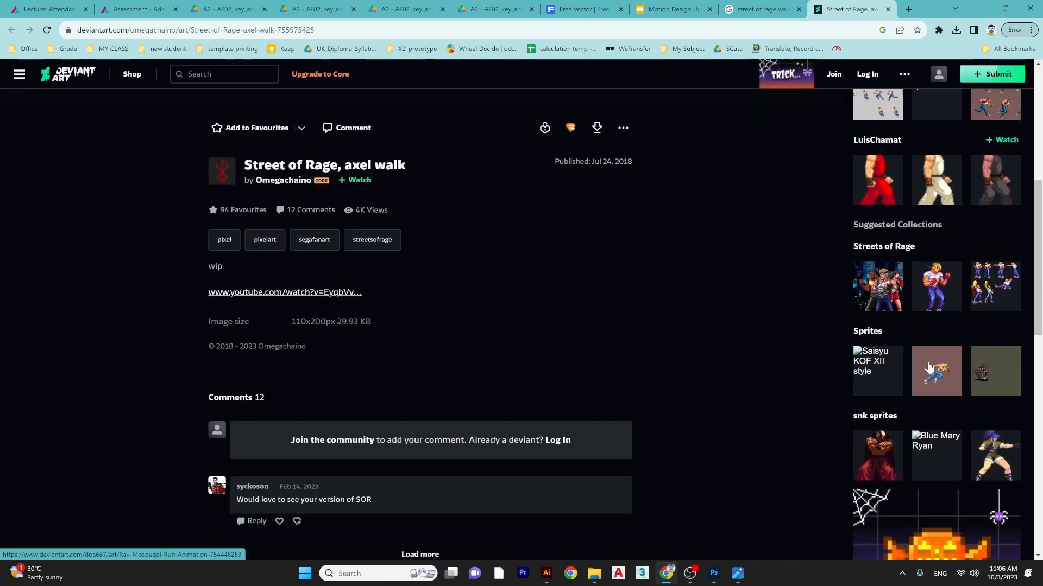
scroll(929, 369, "up", 3)
scroll(930, 368, "down", 10)
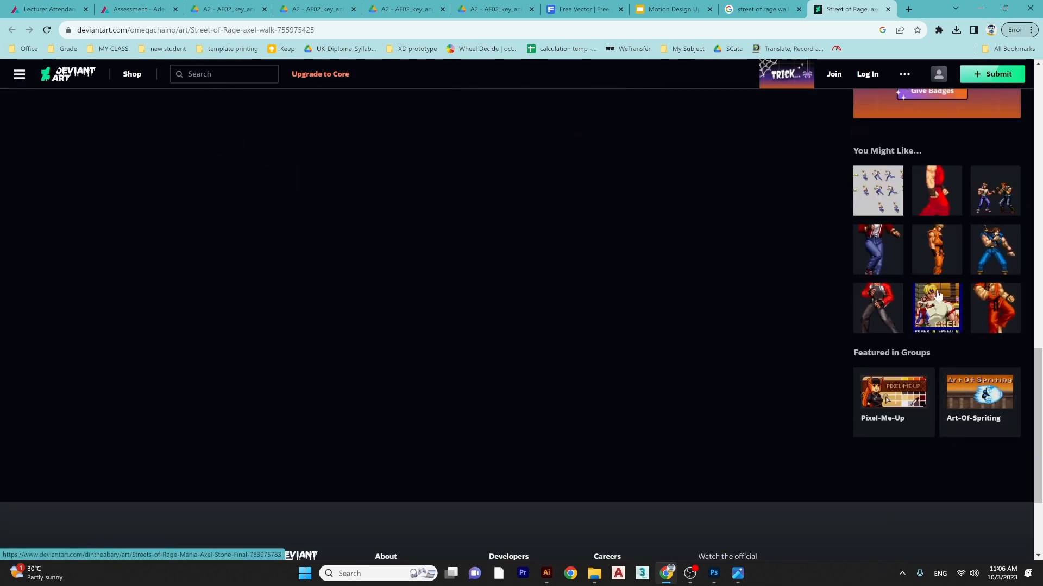
scroll(907, 311, "down", 2)
scroll(908, 312, "up", 15)
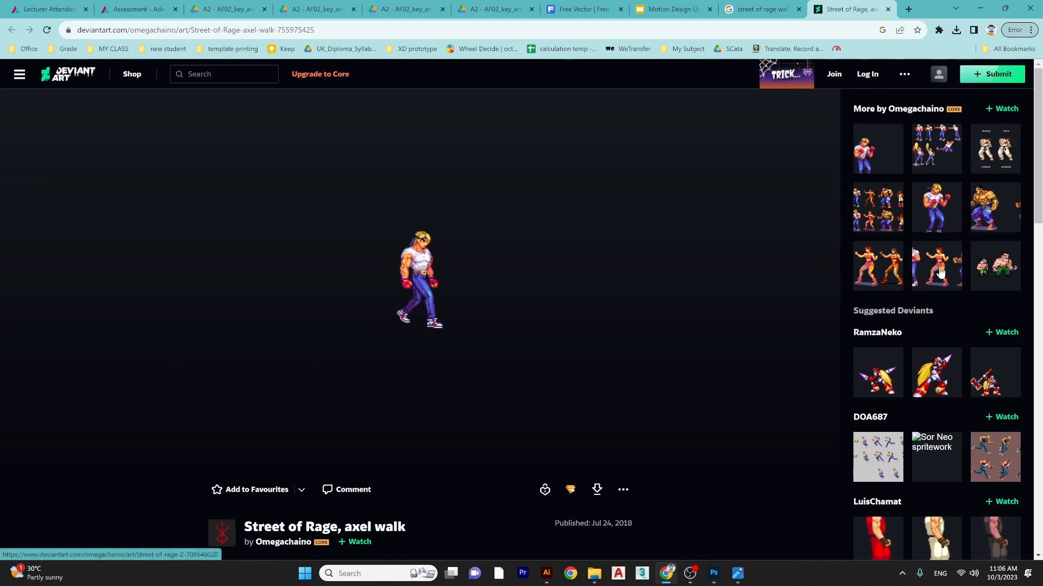
scroll(544, 433, "down", 3)
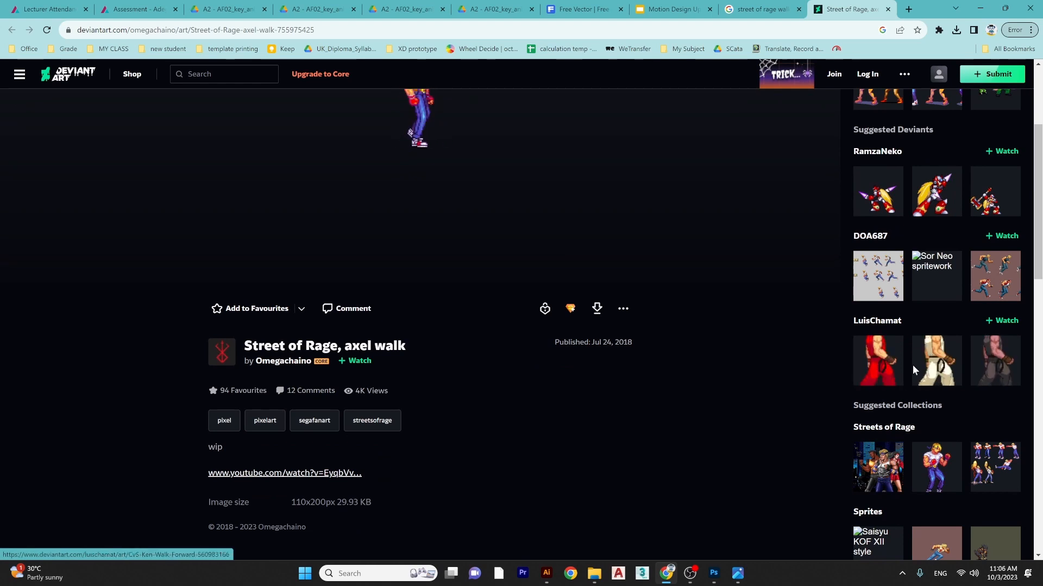
- View the "CvS-Ken Walk Forward" artwork and return to the "Street of Rage, axel walk" page
left_click(884, 358)
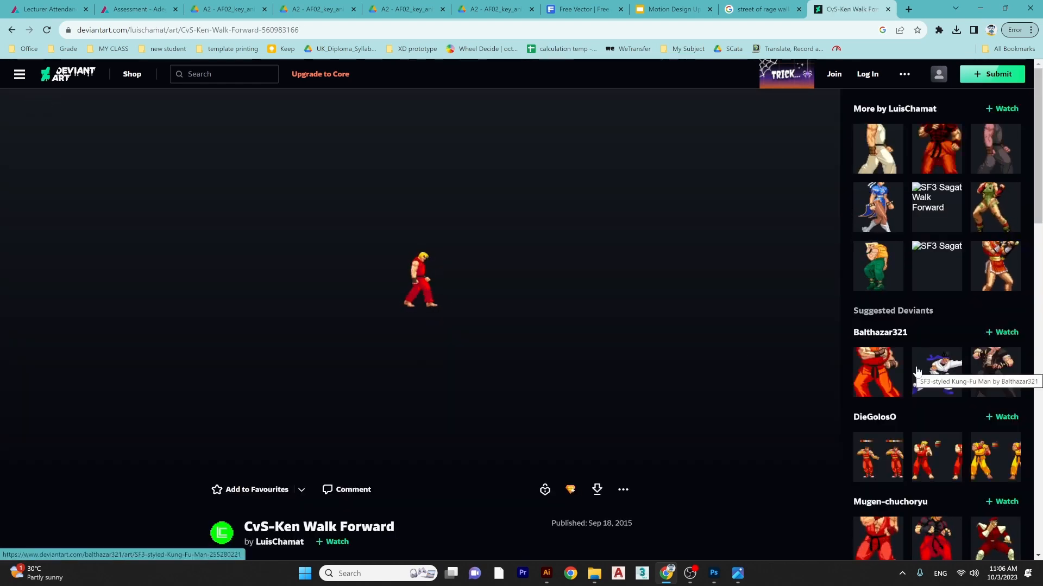
scroll(917, 375, "down", 3)
scroll(337, 218, "up", 3)
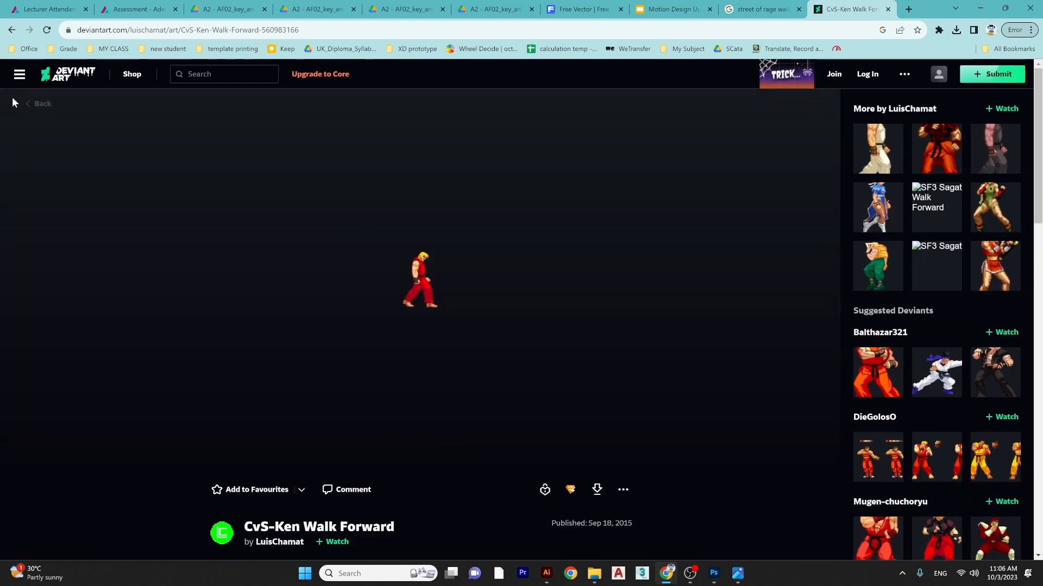
left_click(35, 103)
scroll(971, 303, "up", 4)
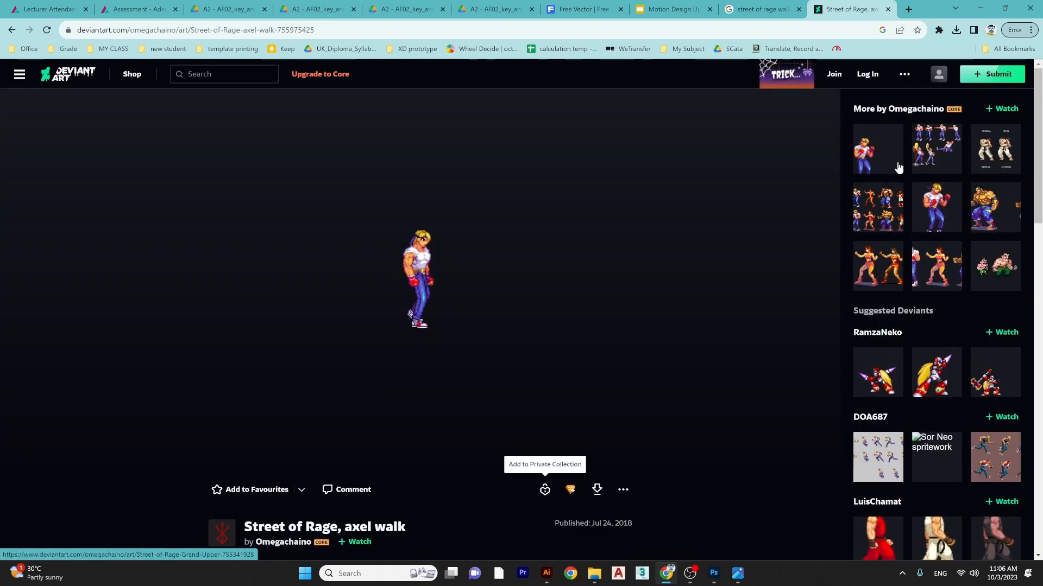
- Open the axel walk artist's gallery and browse featured pages 1 to 3 for walking sprites
scroll(640, 363, "down", 6)
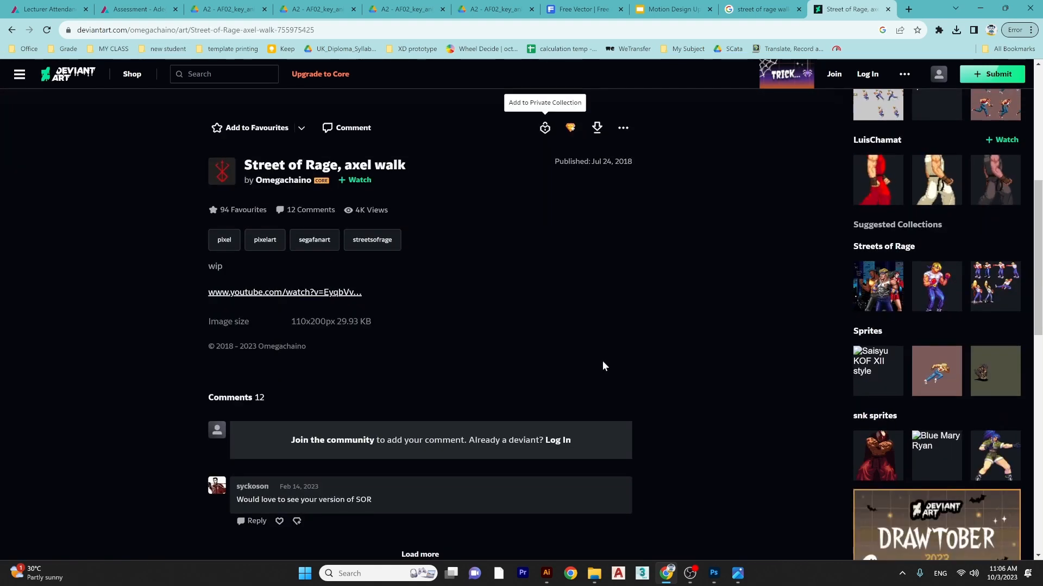
scroll(599, 359, "up", 6)
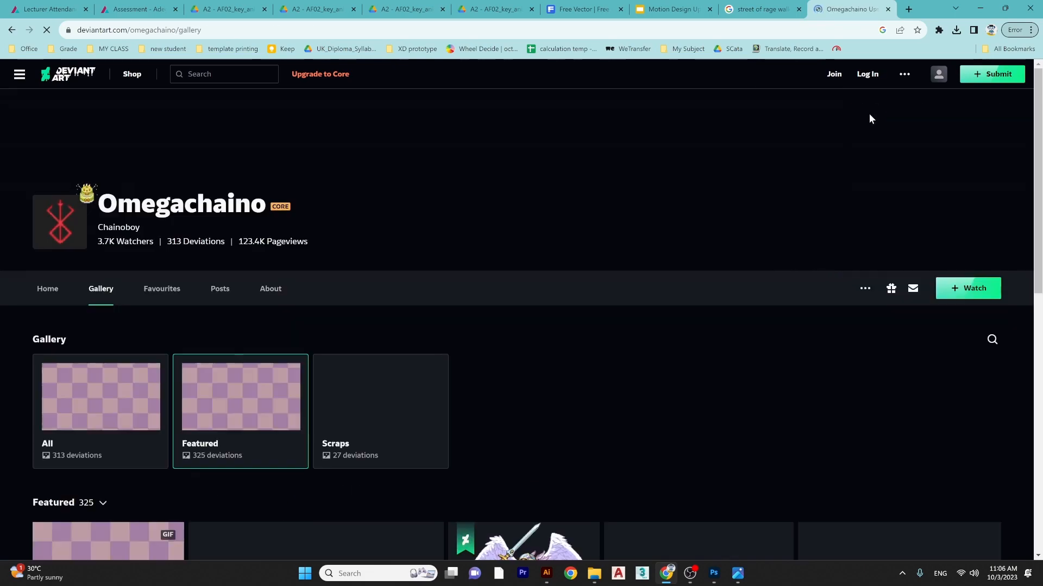
scroll(730, 319, "down", 6)
scroll(728, 324, "down", 4)
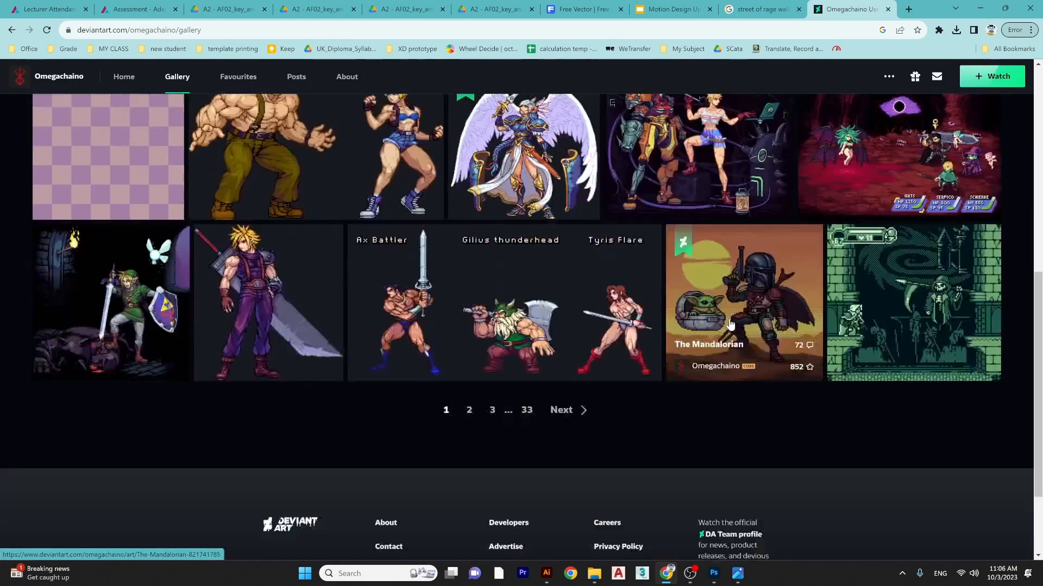
scroll(728, 324, "up", 3)
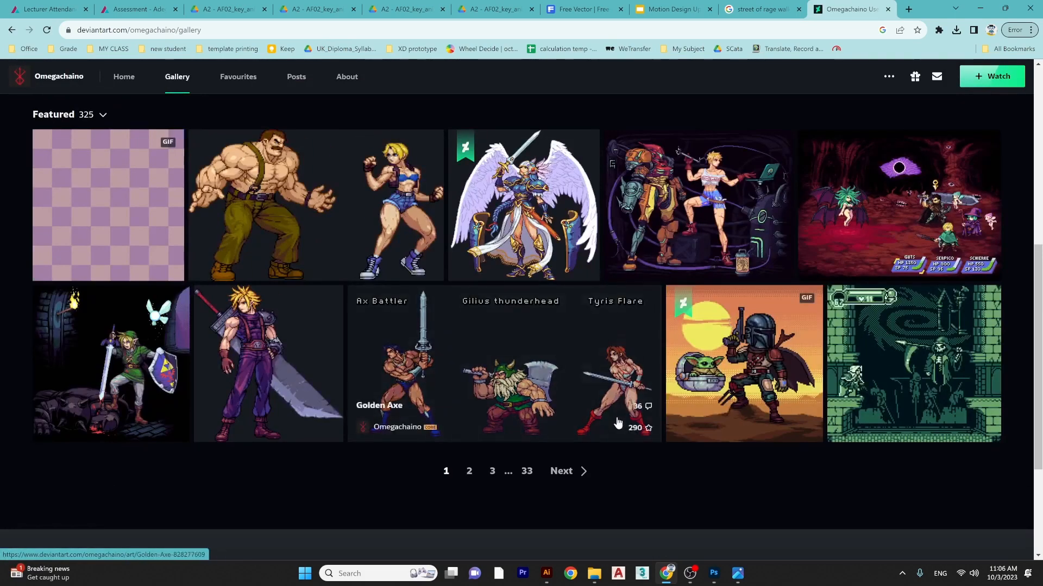
left_click(561, 471)
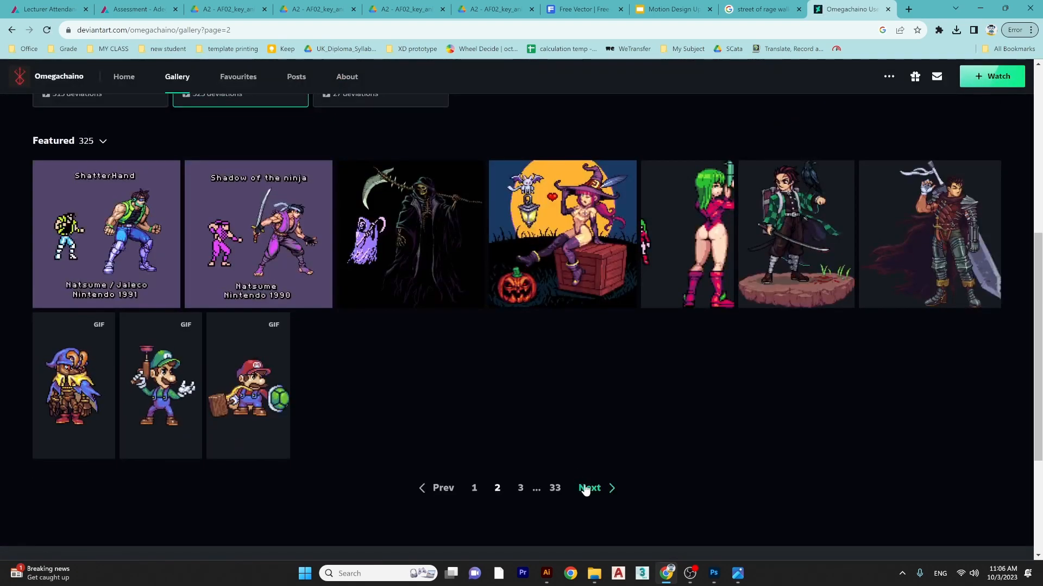
left_click(586, 490)
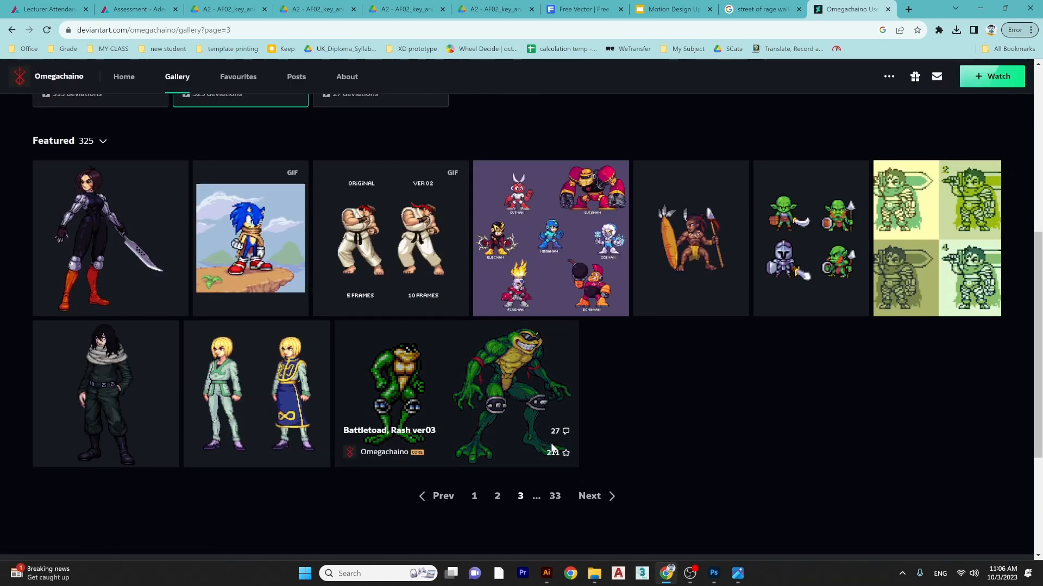
left_click(473, 498)
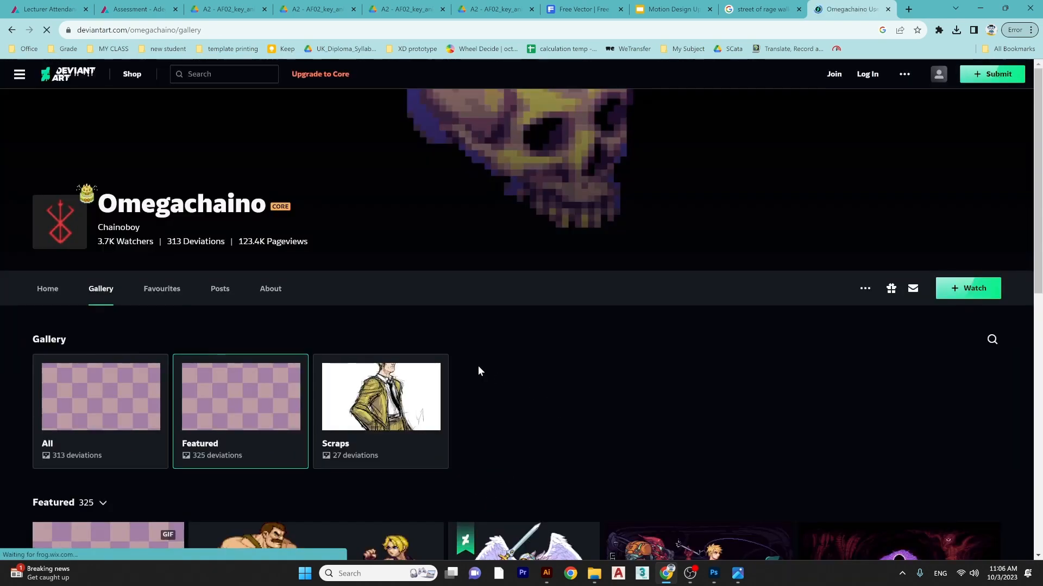
- Go back from the artist's gallery to the "Street of Rage, axel walk" page
left_click(12, 30)
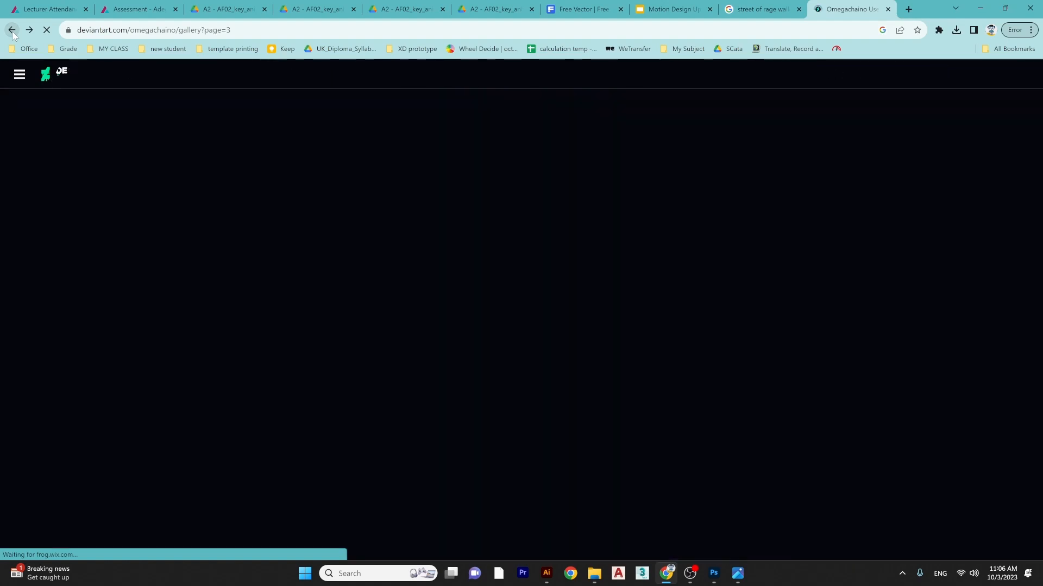
left_click(12, 31)
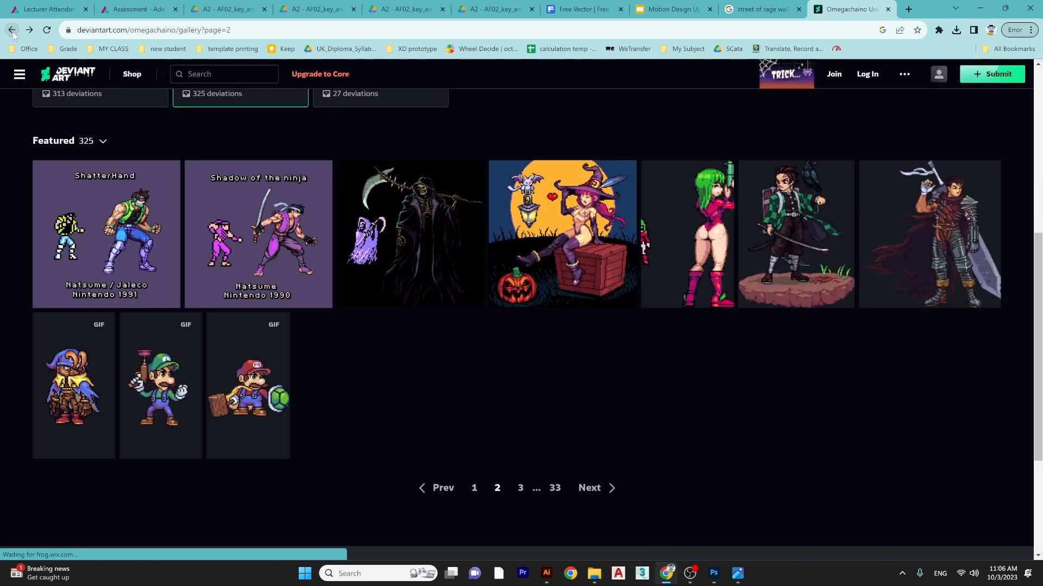
left_click(12, 31)
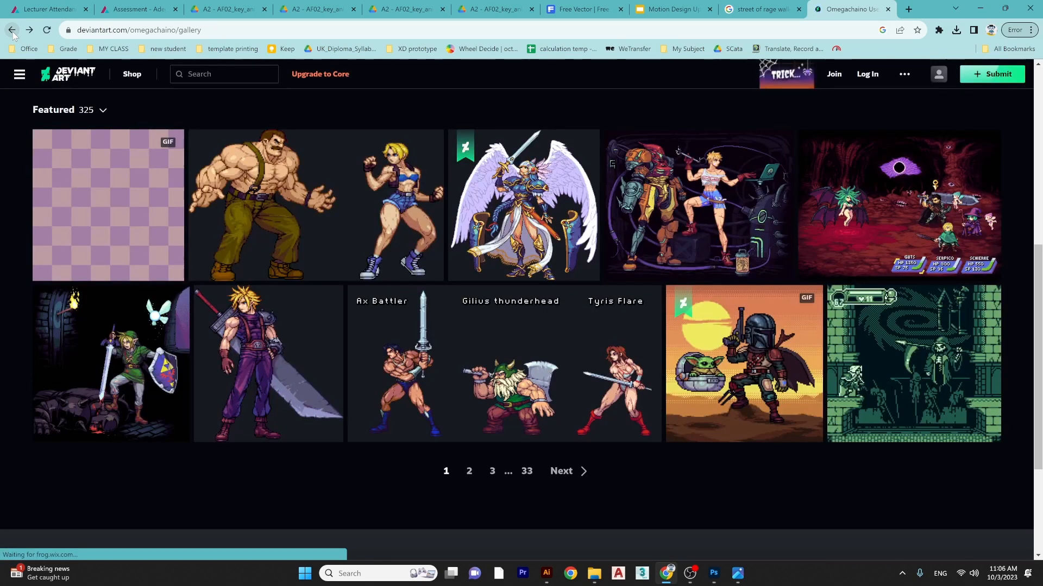
left_click(12, 34)
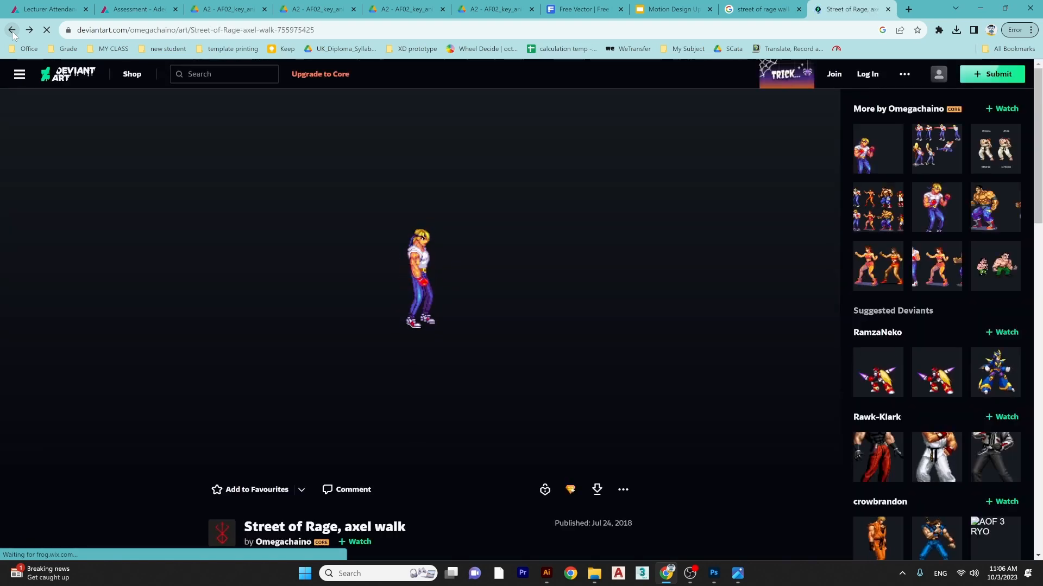
- Open the suggested "RYO WALK" artwork and show its GIF in a new browser tab
scroll(947, 456, "down", 2)
scroll(947, 456, "down", 2)
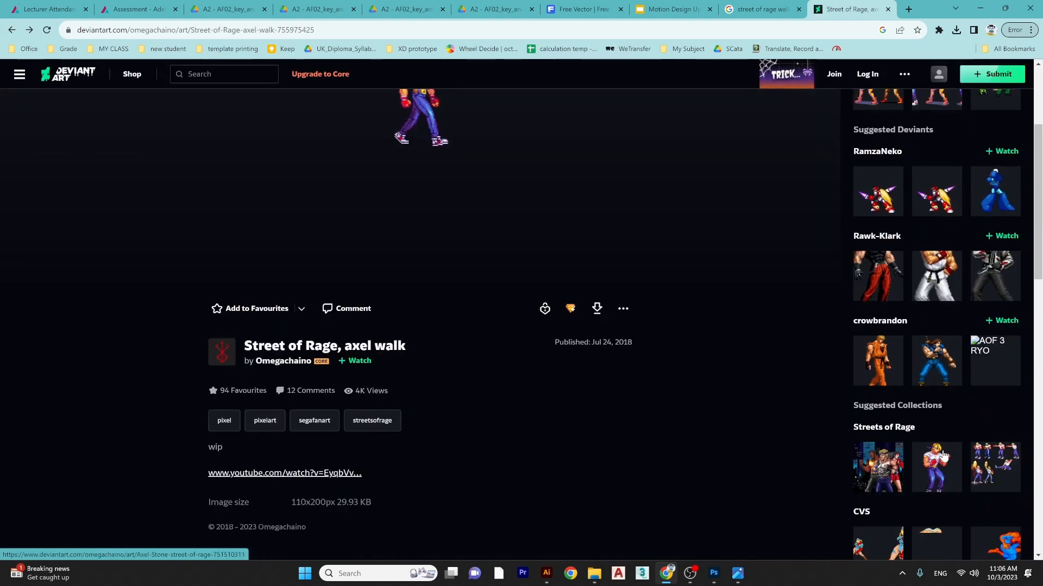
left_click(873, 344)
right_click(424, 276)
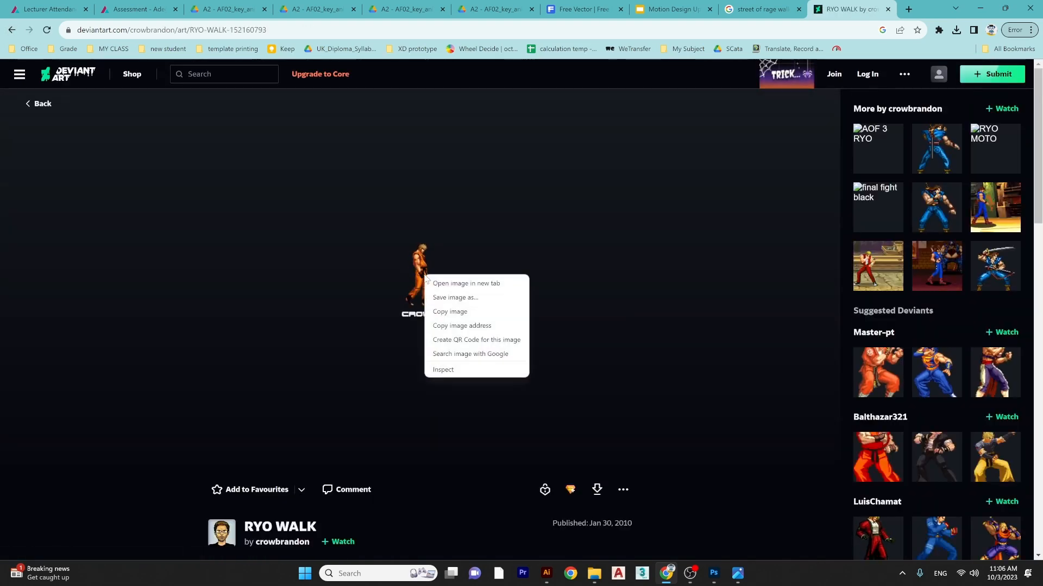
scroll(643, 397, "down", 3)
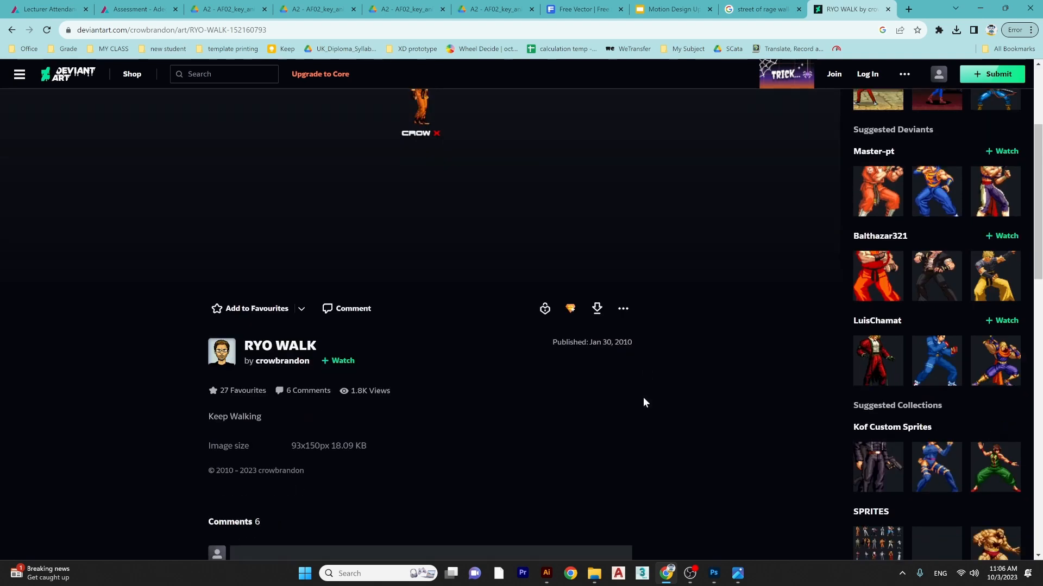
scroll(644, 398, "down", 3)
right_click(426, 276)
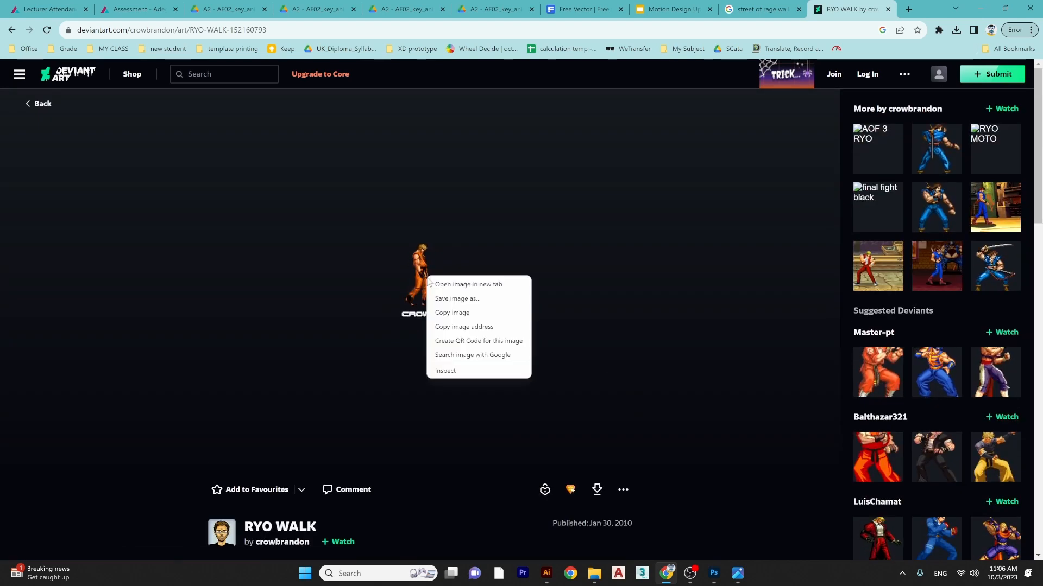
left_click(462, 283)
left_click(860, 5)
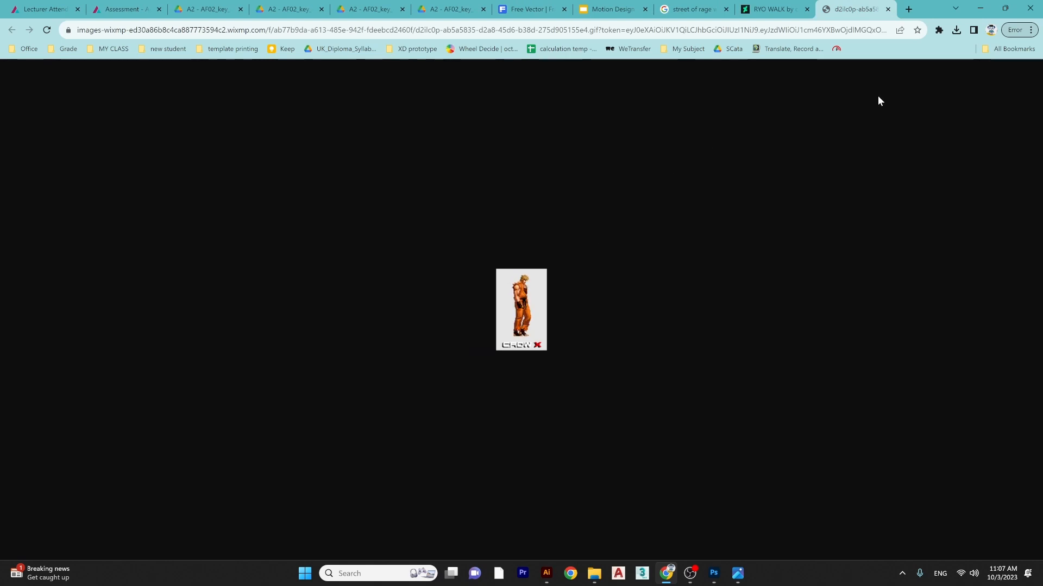
- Shrink the browser window and copy the RYO WALK GIF into the banner-with-terrace-rooftop-with-city-view-night folder
left_click(1007, 8)
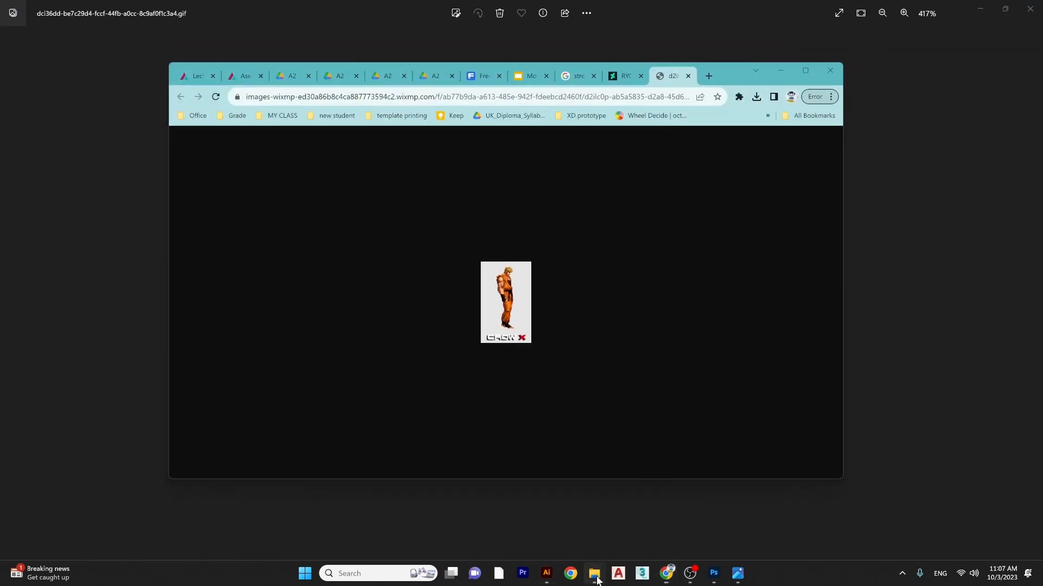
mouse_move(597, 580)
left_click(477, 517)
left_click(393, 294)
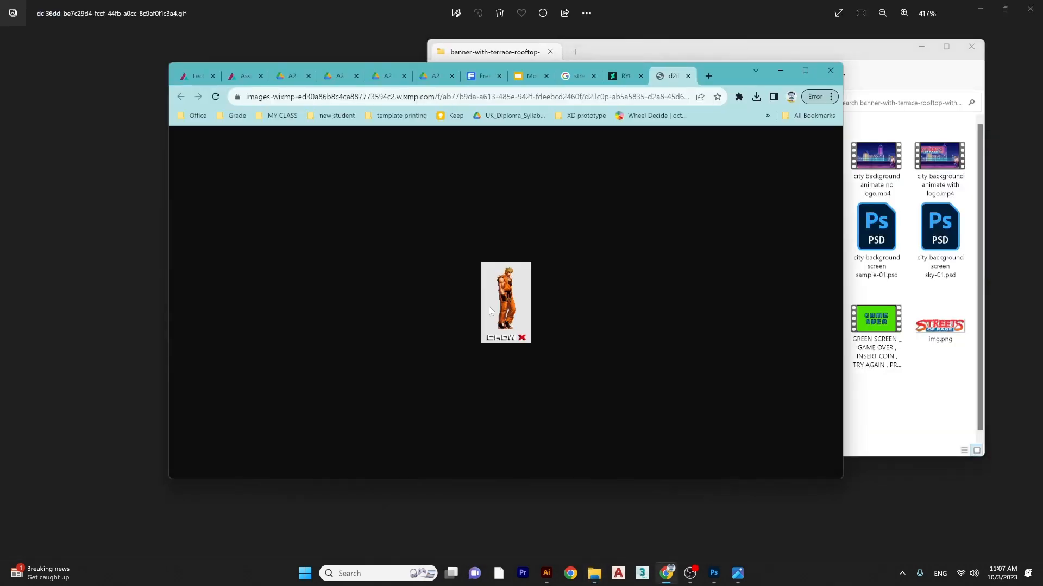
left_click_drag(887, 382, 891, 385)
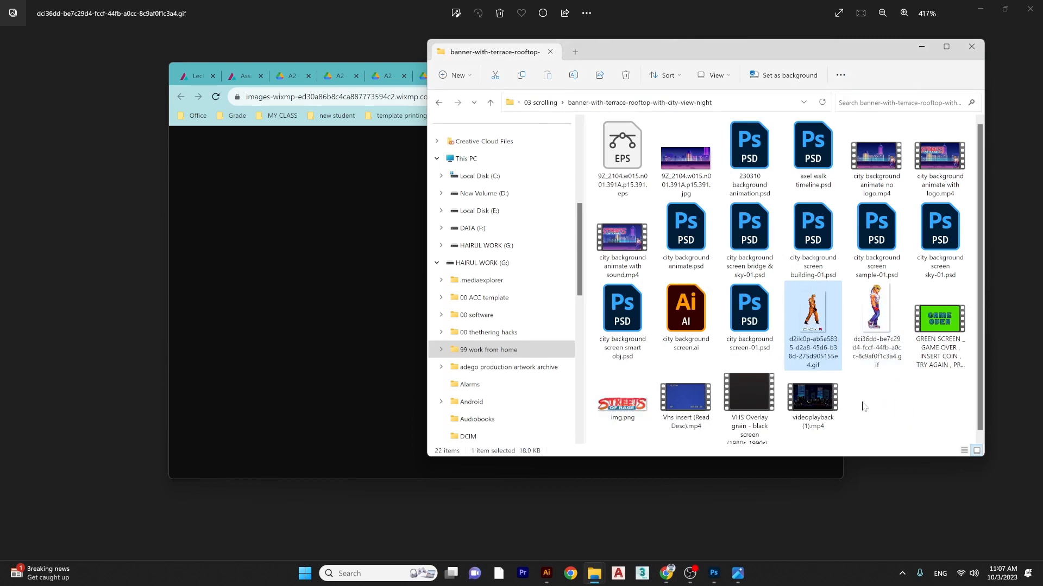
- Preview the saved RYO WALK GIF enlarged in the image viewer, and close both viewer windows
double_click(817, 309)
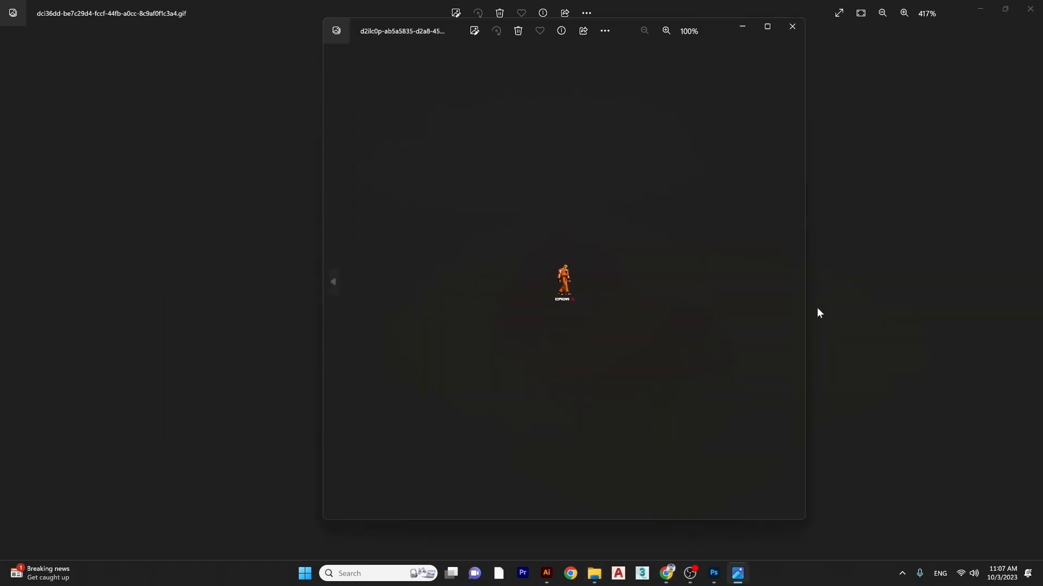
scroll(574, 273, "up", 5)
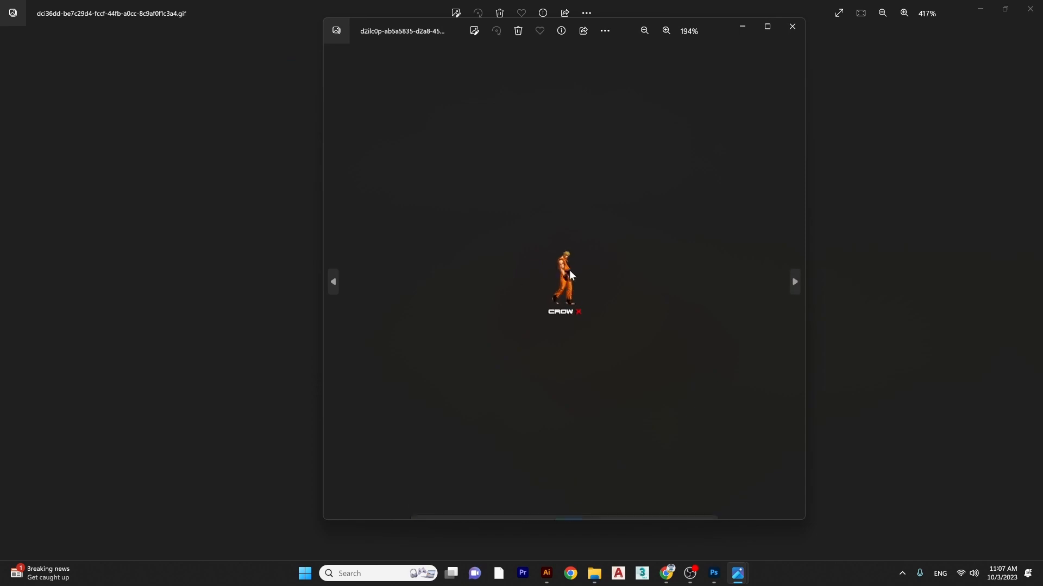
left_click(791, 27)
left_click(1030, 9)
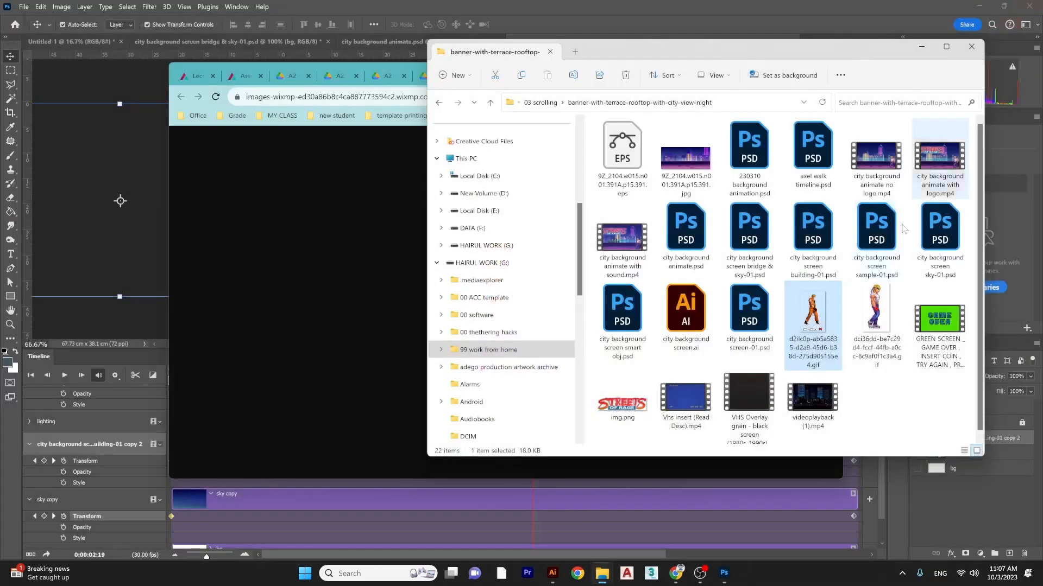
- Open the Axel walking GIF (dci36dd) from the folder in Photoshop as a frame animation
left_click(872, 315)
right_click(869, 318)
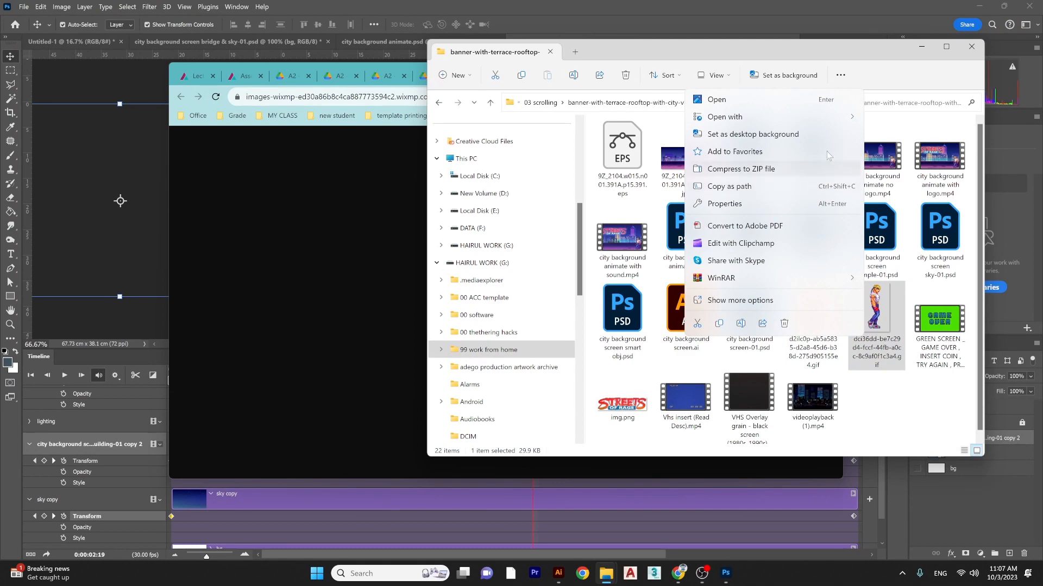
mouse_move(840, 121)
left_click(897, 142)
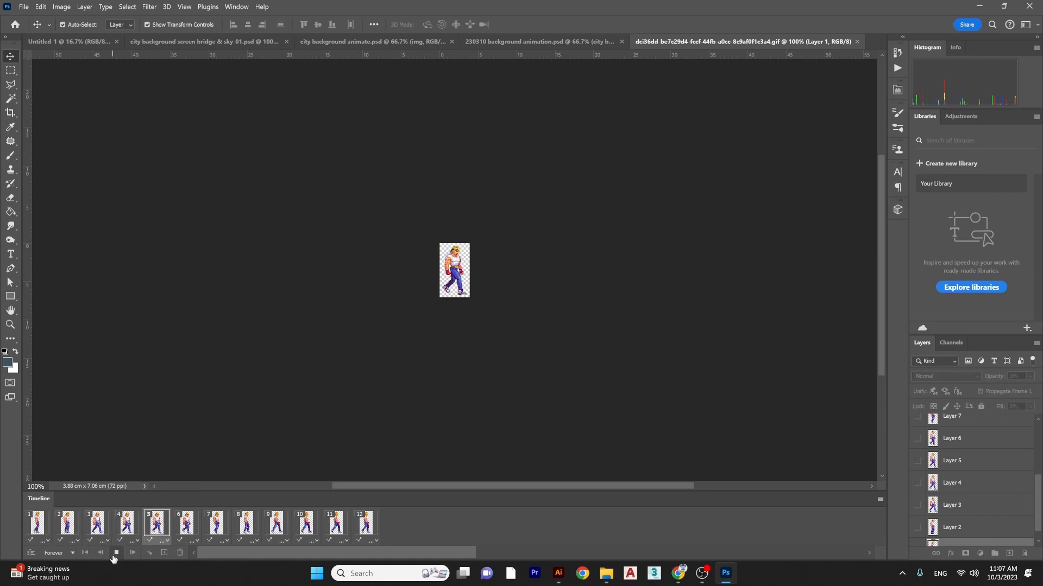
- Place the Axel walking GIF from the folder into 230310 background animation.psd and scale it to about 270%
left_click(89, 38)
left_click(158, 38)
left_click(581, 43)
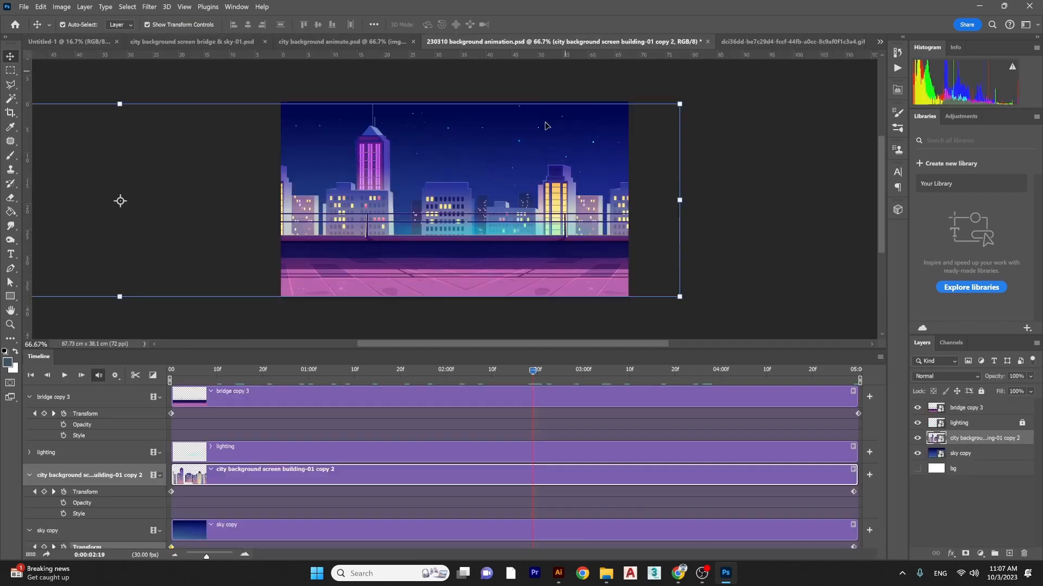
mouse_move(609, 580)
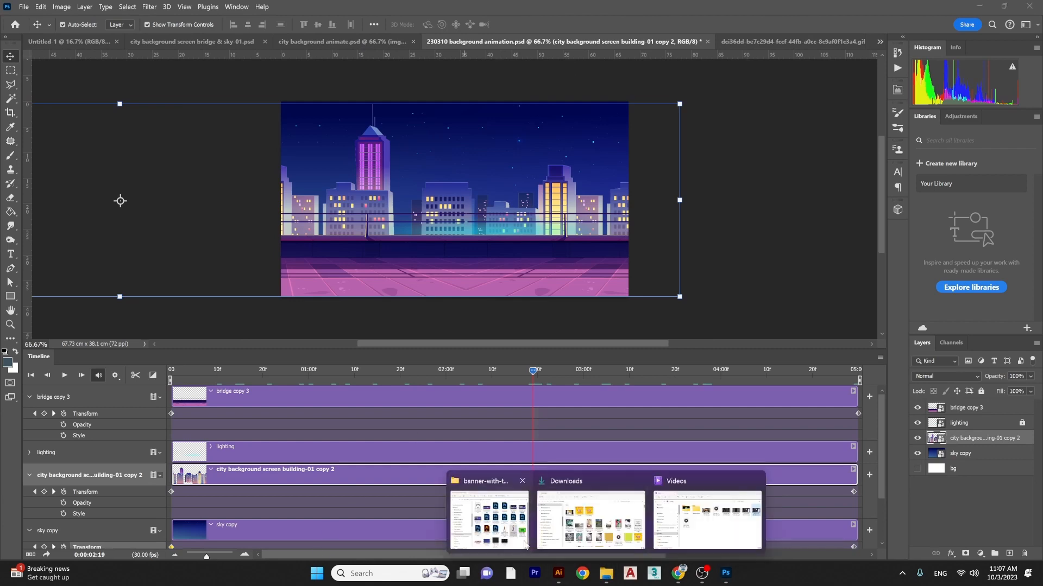
left_click(518, 535)
left_click_drag(879, 342, 348, 208)
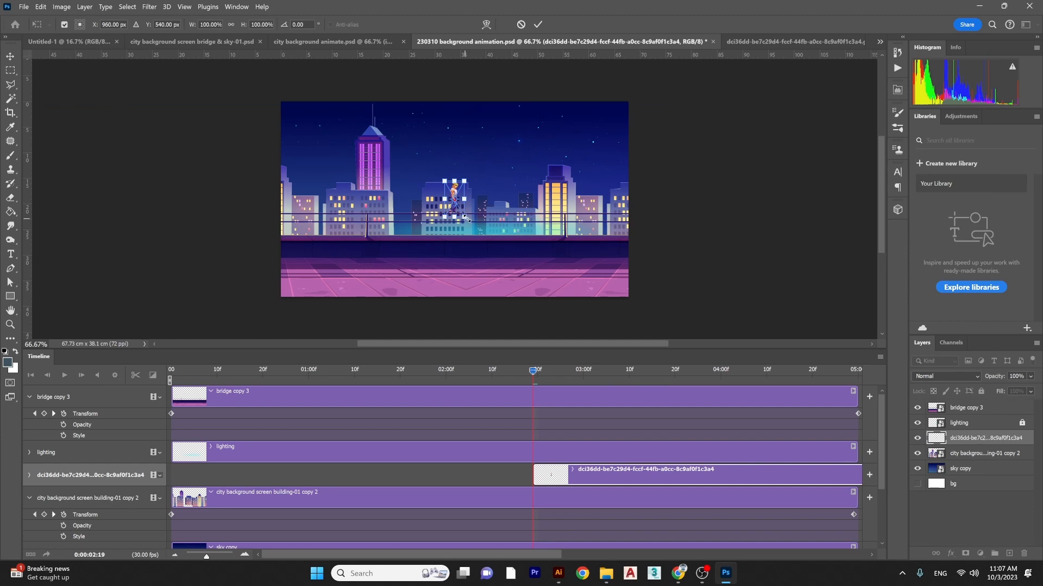
left_click_drag(465, 217, 527, 268)
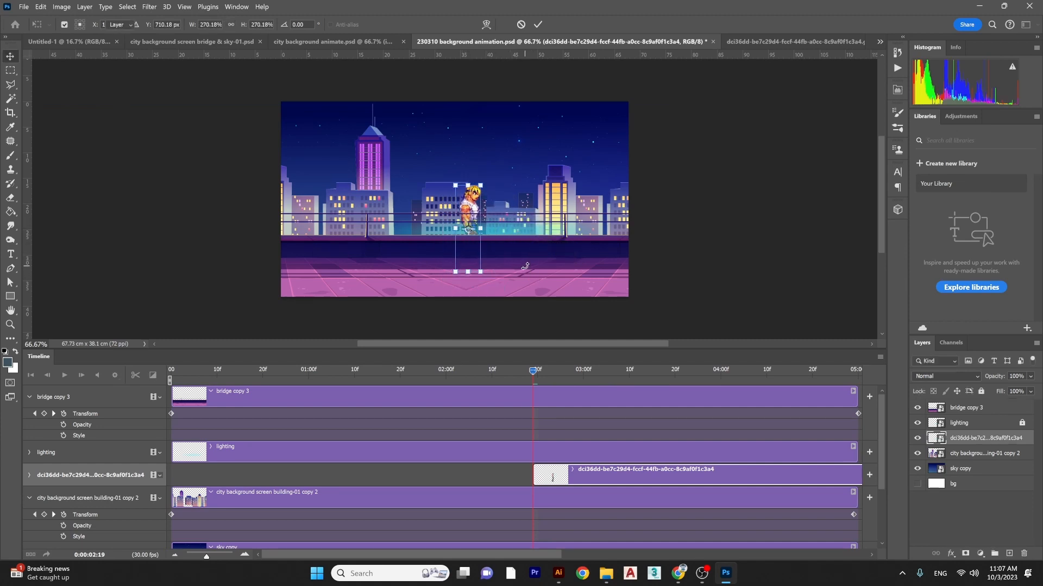
- Commit the placed Axel GIF, bring its layer above bridge copy 3, and play the animation
key("Return")
key("ctrl+shift+bracketright")
left_click_drag(596, 394, 249, 343)
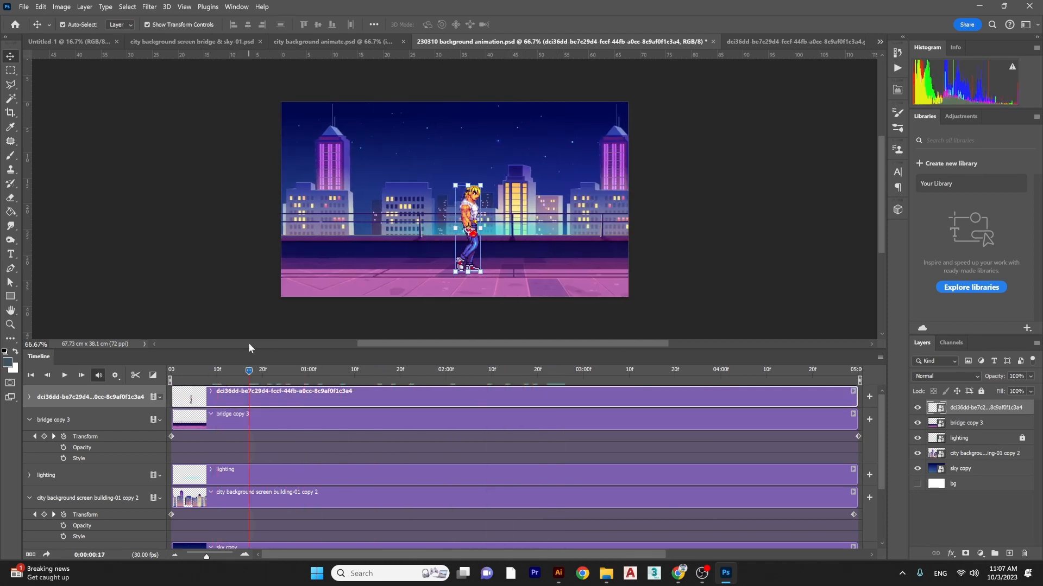
key("space")
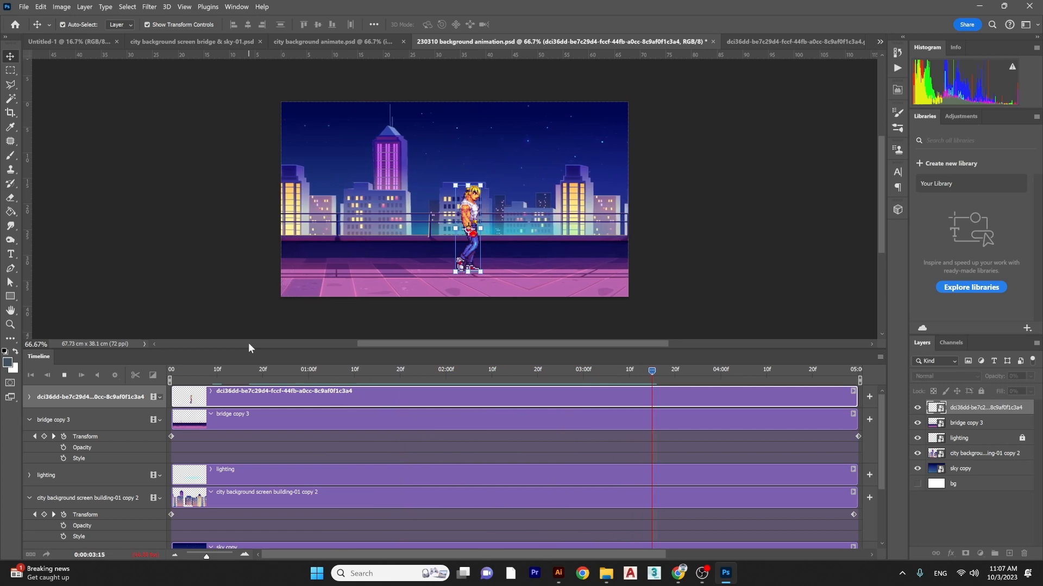
key("space")
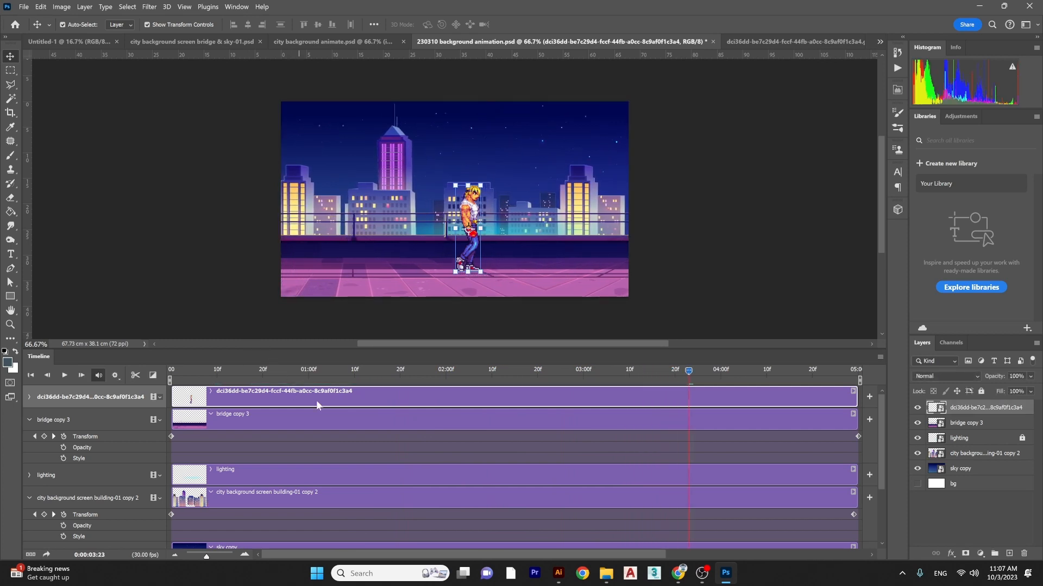
- Delete the placed Axel GIF layer from 230310 background animation.psd
left_click(433, 416)
left_click(435, 405)
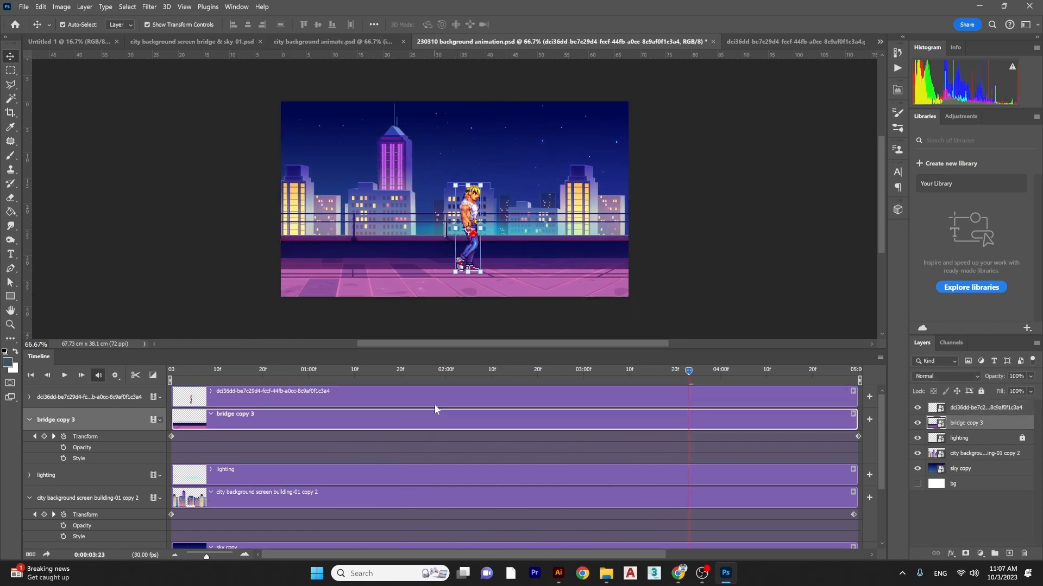
key("Delete")
- Bring the Axel walking GIF (dci36dd) up from the project folder again with Adobe Photoshop 2024
mouse_move(606, 573)
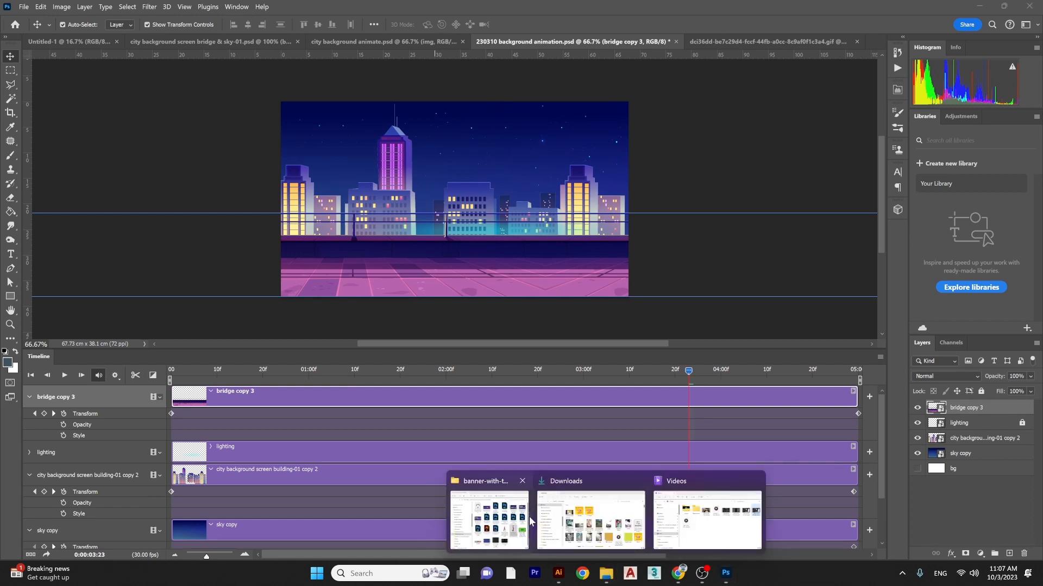
left_click(528, 518)
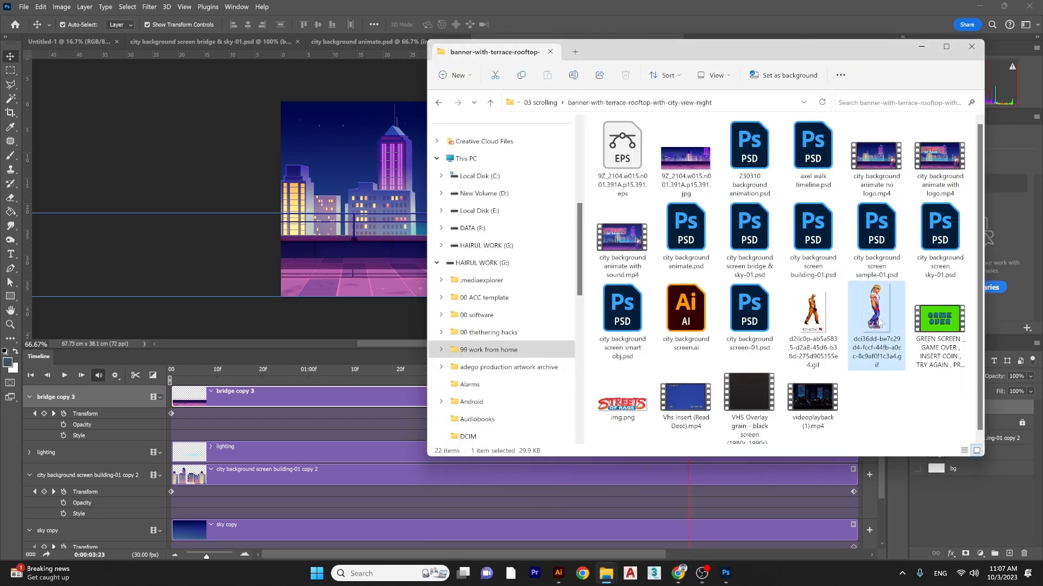
right_click(875, 341)
mouse_move(847, 124)
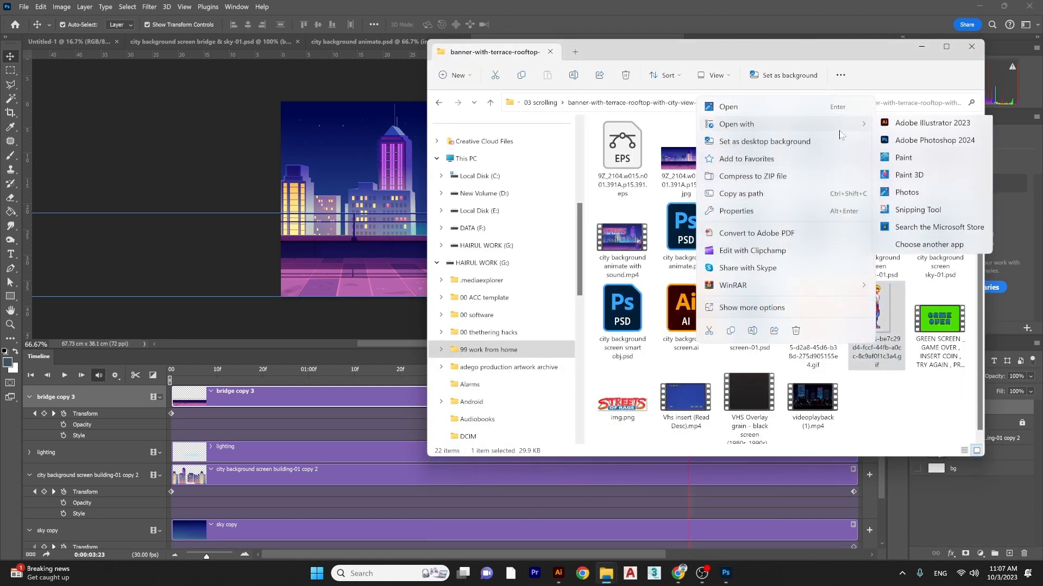
left_click(899, 148)
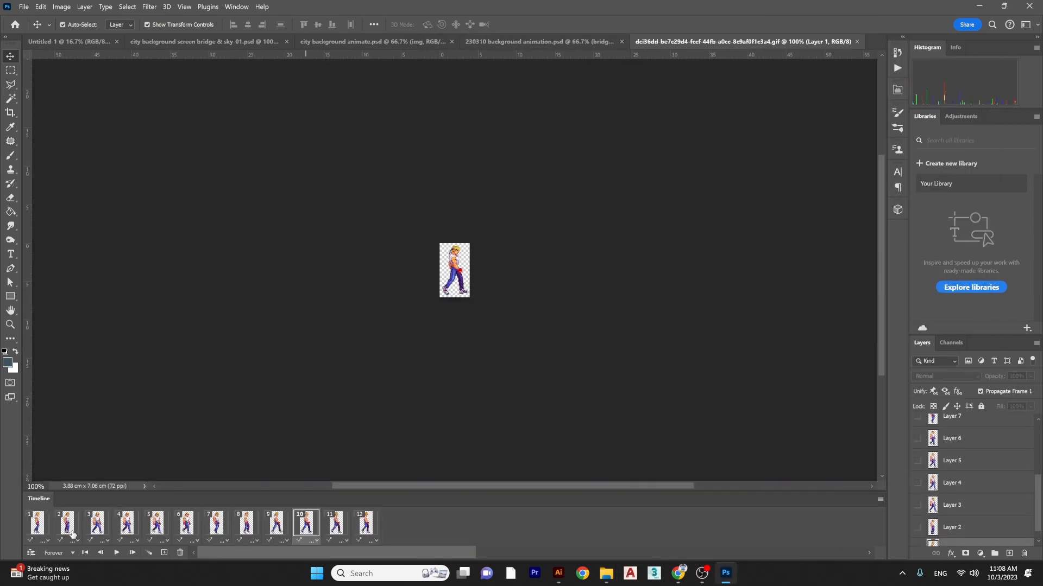
- Duplicate all 12 walk-cycle frames repeatedly to reach 156 frames, and convert the frame animation to a video timeline
left_click(27, 527)
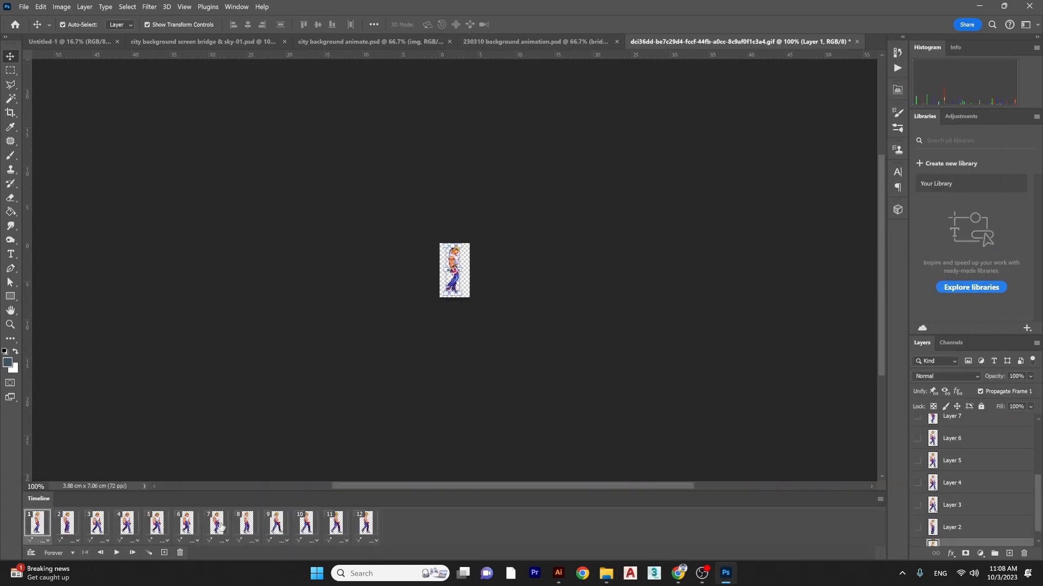
left_click(375, 525, "shift")
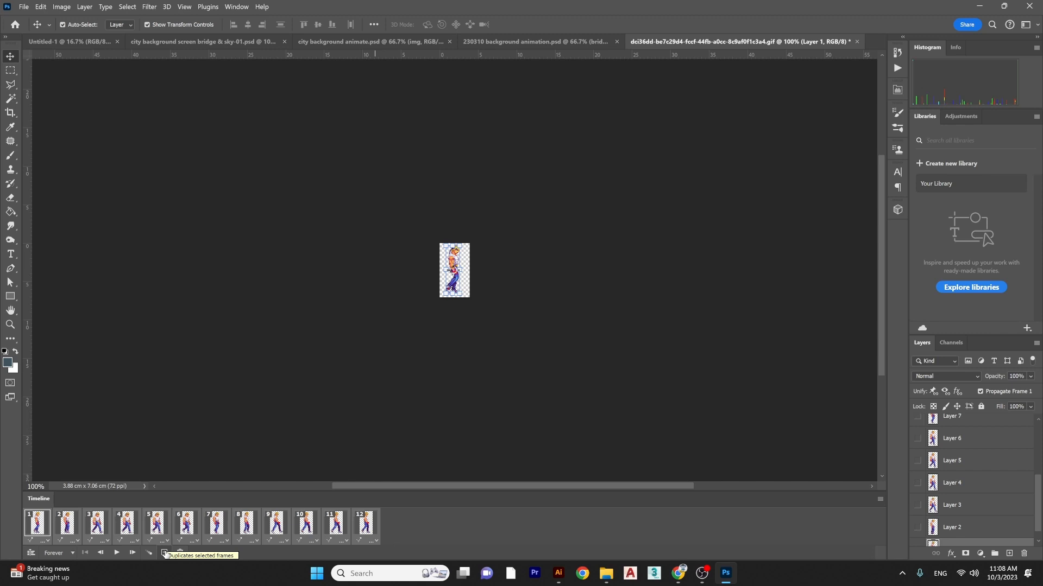
left_click(165, 553)
left_click(165, 554)
double_click(165, 553)
left_click(165, 554)
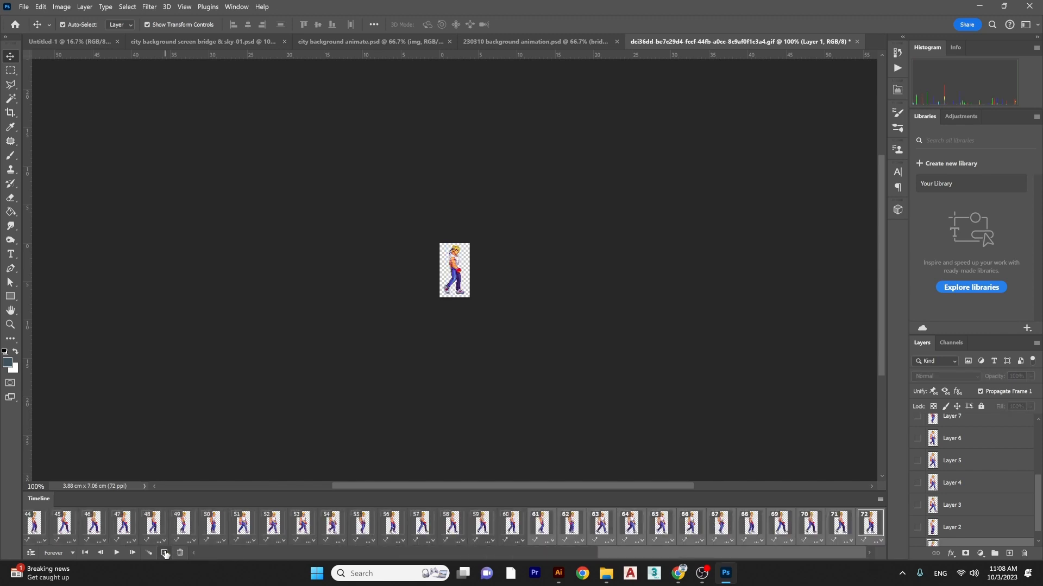
double_click(165, 553)
left_click(165, 553)
double_click(165, 553)
double_click(166, 554)
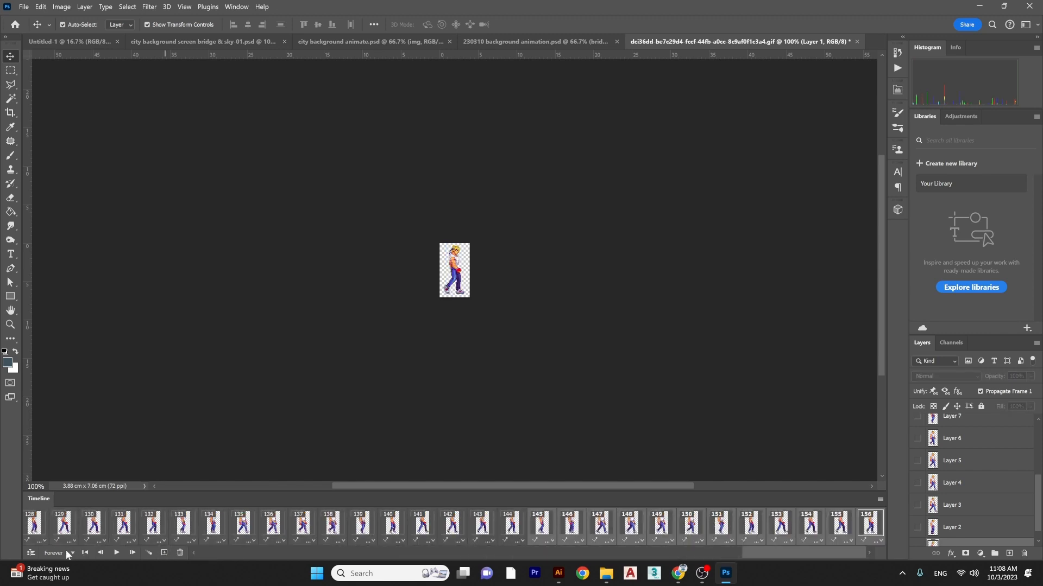
left_click(31, 553)
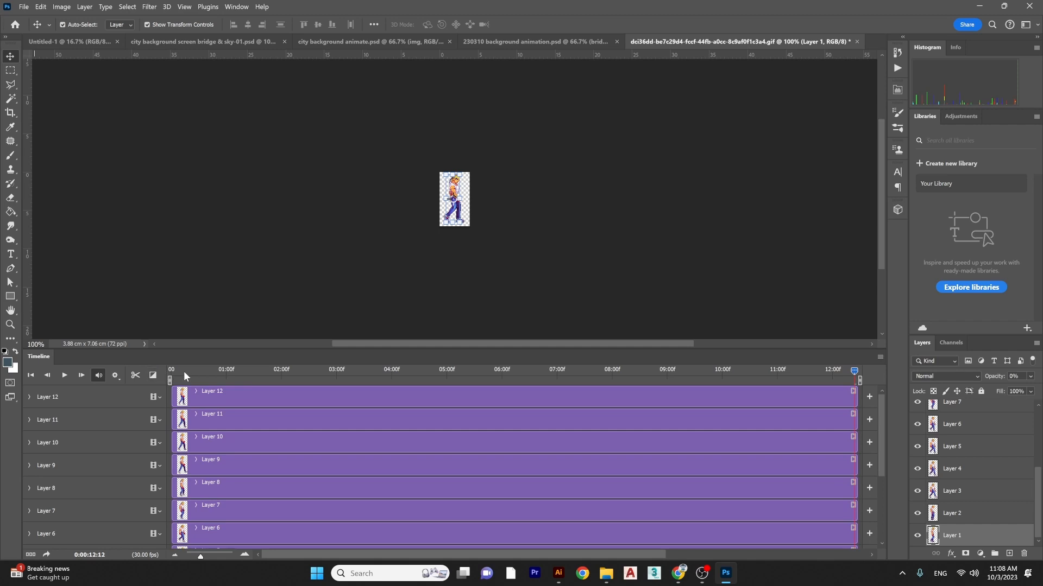
left_click_drag(184, 370, 751, 359)
- Open axel walk timeline.psd from the project folder and scrub through its walk animation
mouse_move(606, 573)
left_click(494, 489)
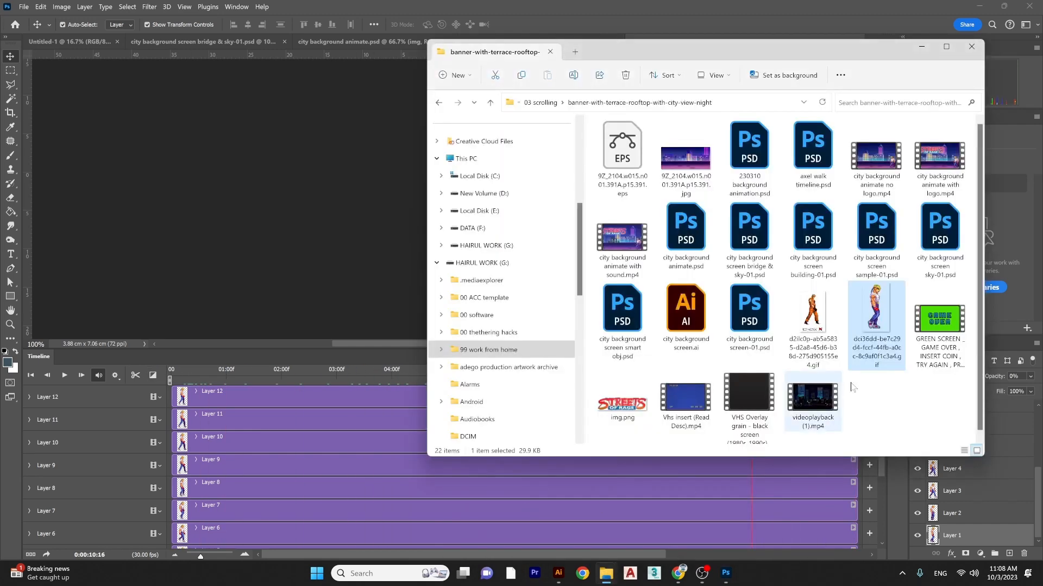
left_click(811, 162)
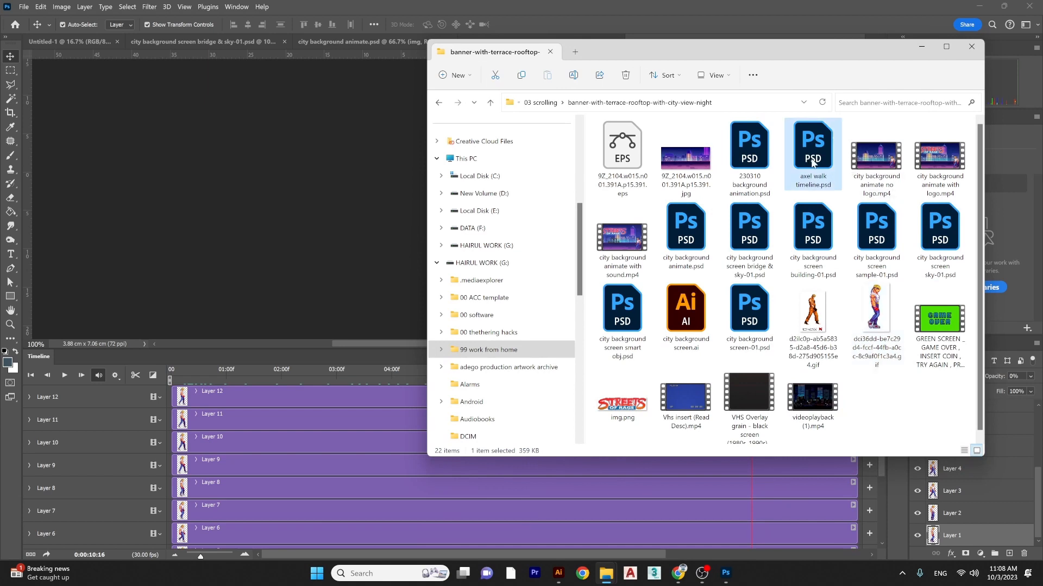
double_click(811, 162)
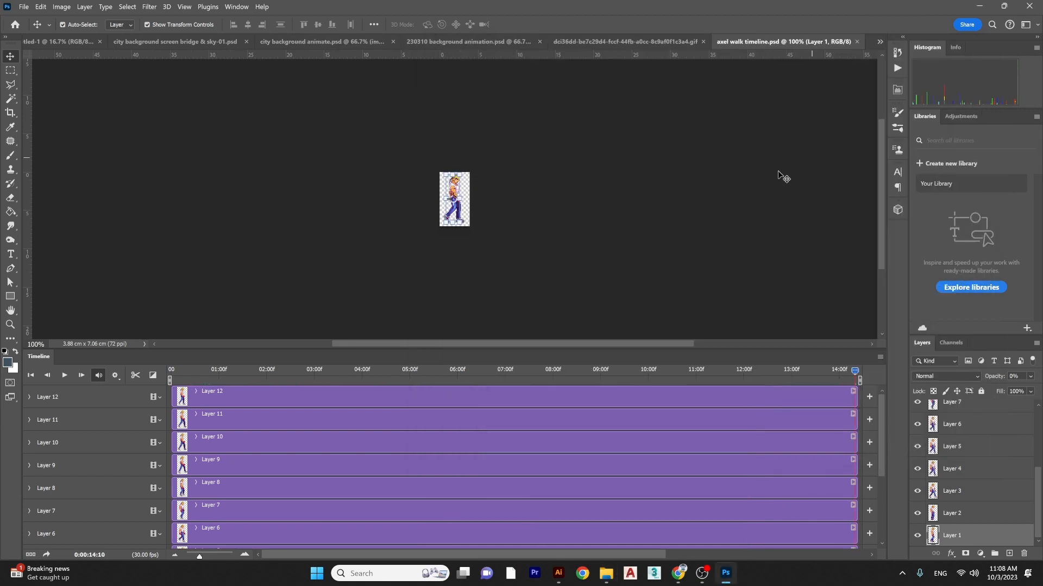
left_click_drag(191, 370, 699, 371)
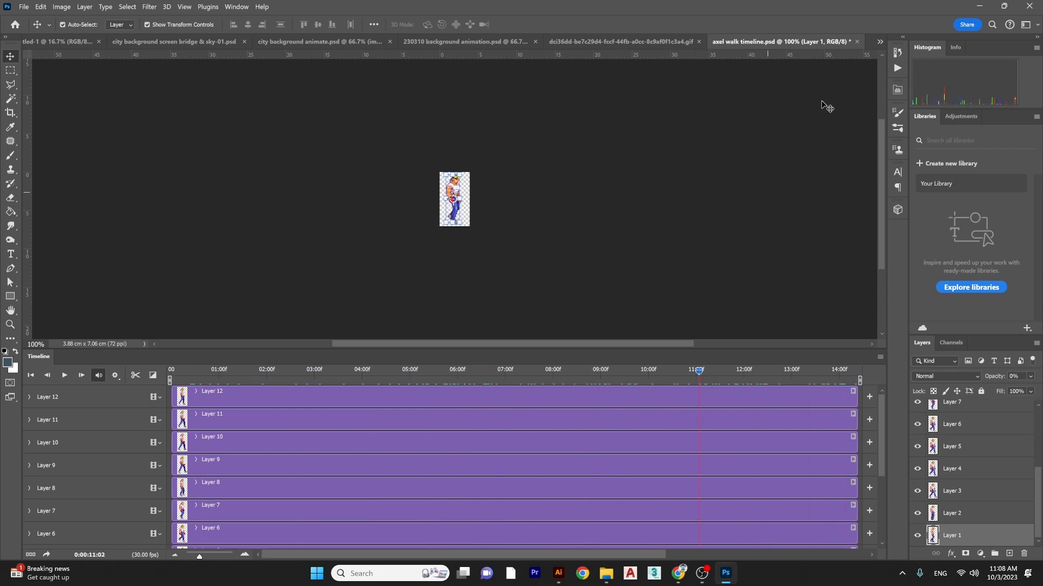
- Close axel walk timeline.psd and the Axel GIF document without saving changes
left_click(857, 41)
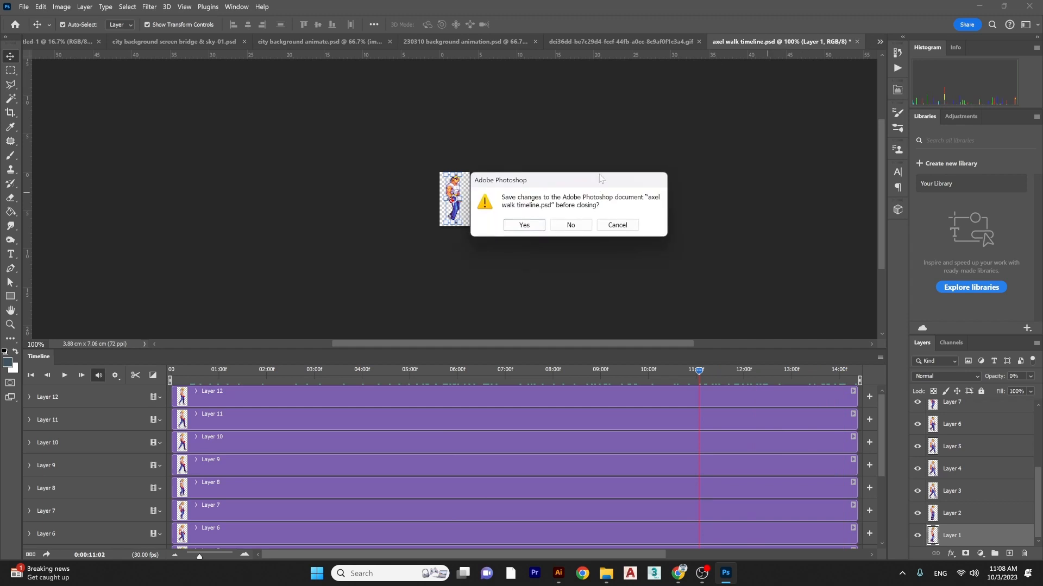
left_click(571, 225)
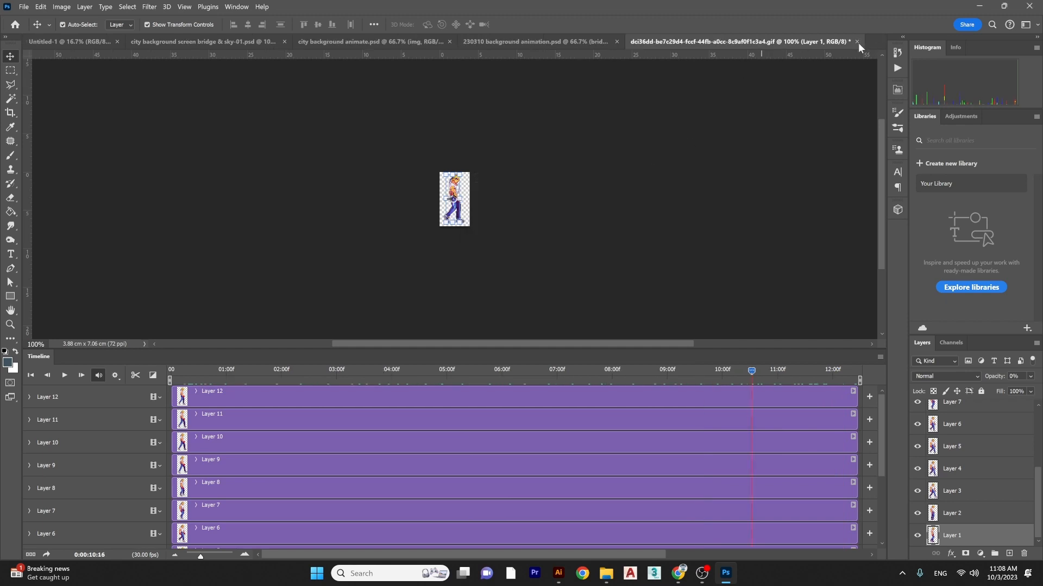
left_click(857, 42)
left_click(565, 225)
- Place axel walk timeline.psd from the folder into 230310 background animation.psd, scaled to about 266% near the scene's right side
mouse_move(606, 573)
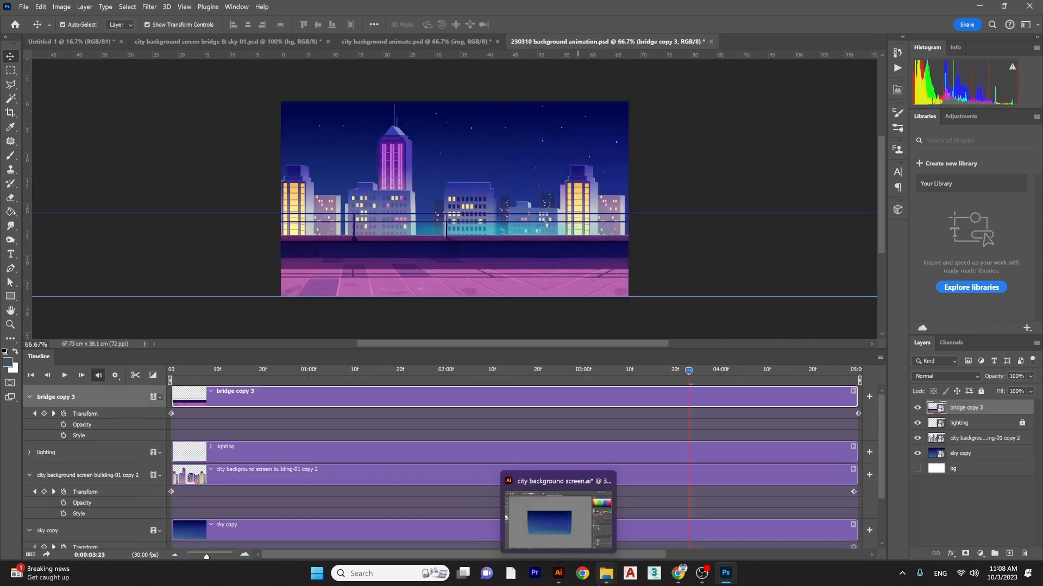
left_click(516, 505)
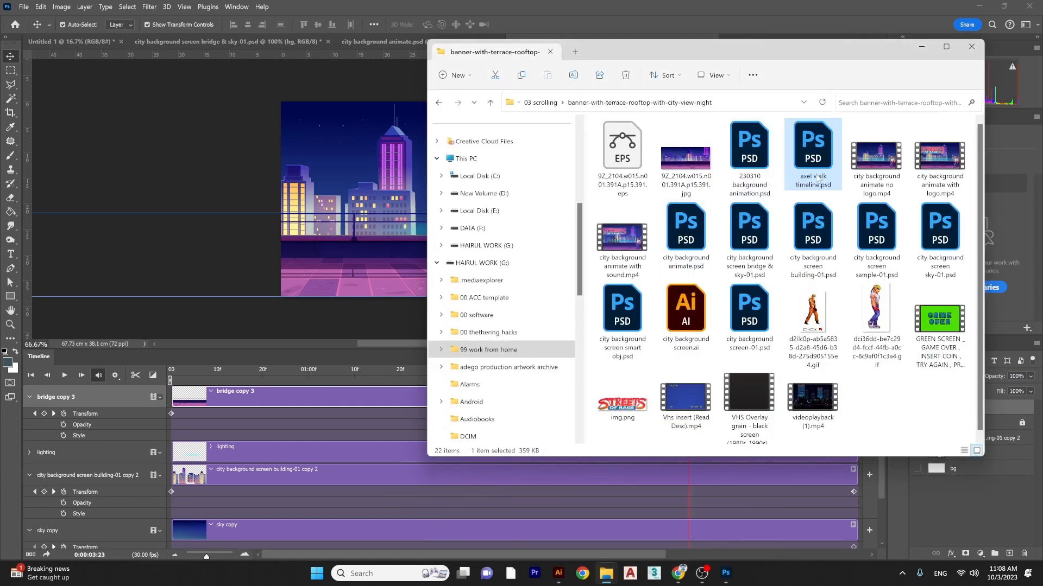
left_click_drag(817, 179, 390, 245)
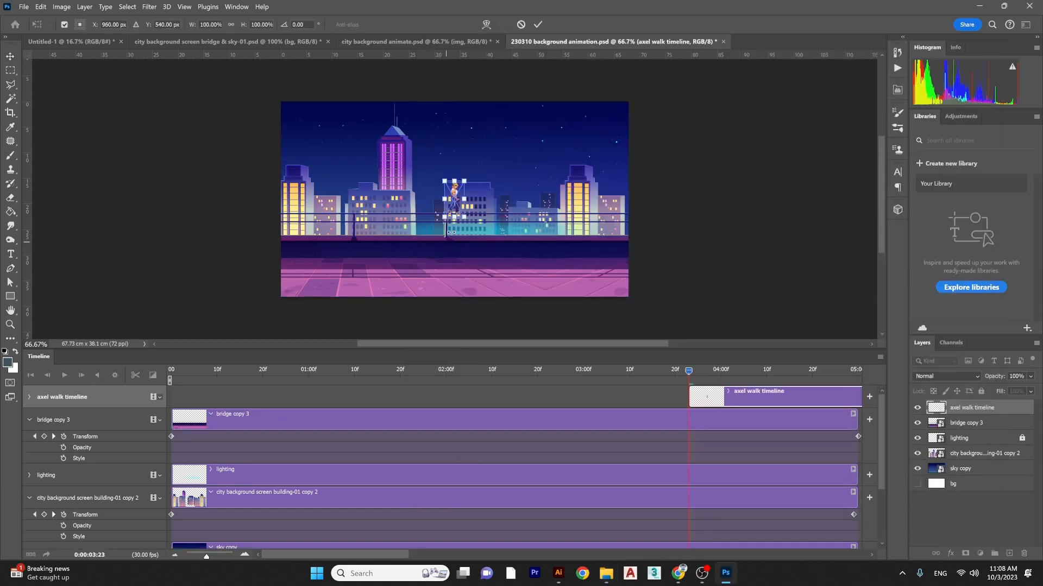
left_click_drag(464, 218, 578, 246)
key("Return")
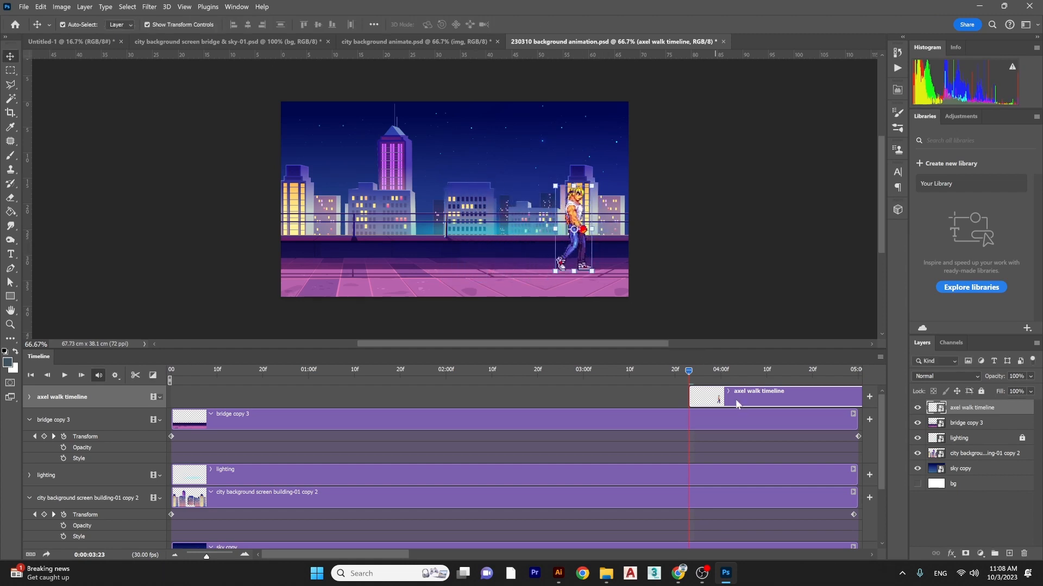
- Move the axel walk timeline clip to the start of the timeline and play the animation
left_click_drag(737, 404, 268, 372)
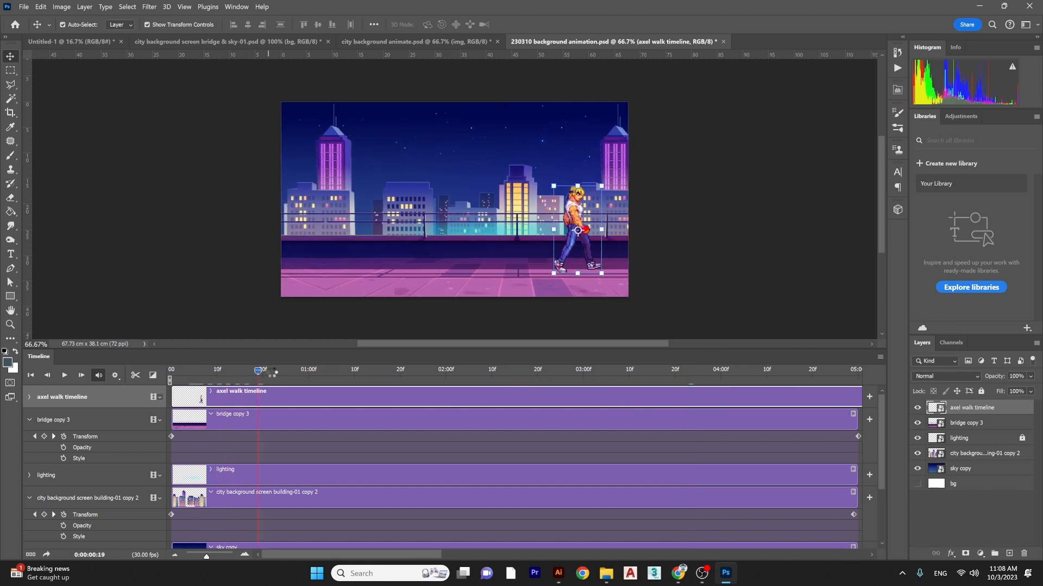
key("space")
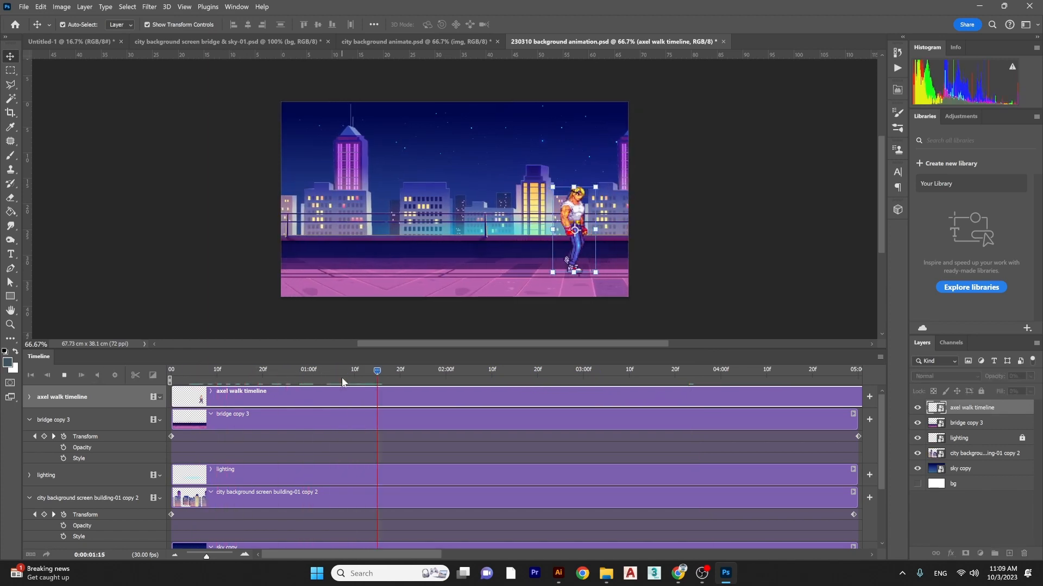
key("space")
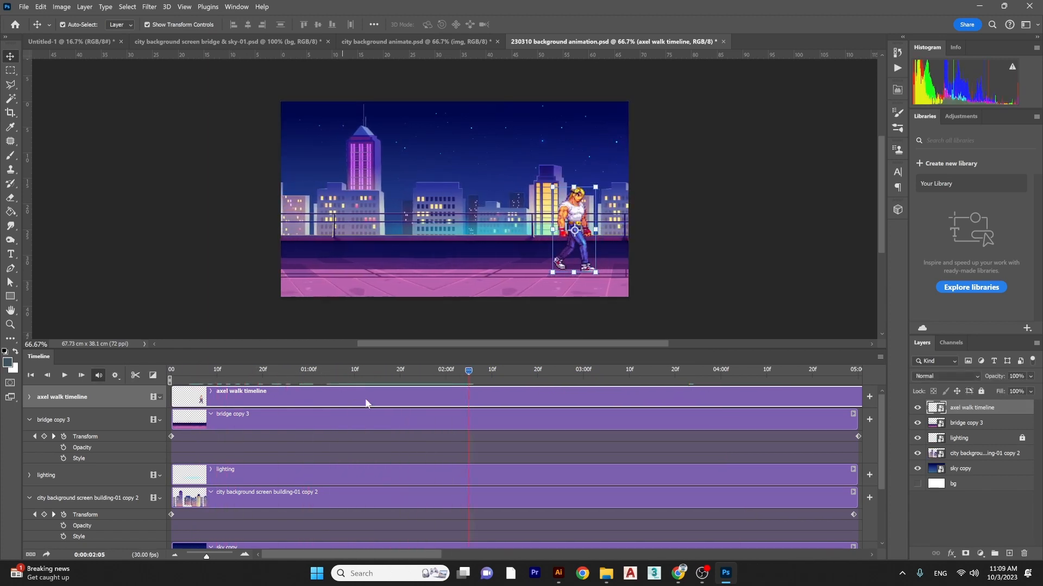
- Flip the axel walk timeline layer horizontally and play the animation from the beginning
key("ctrl+t")
right_click(600, 416)
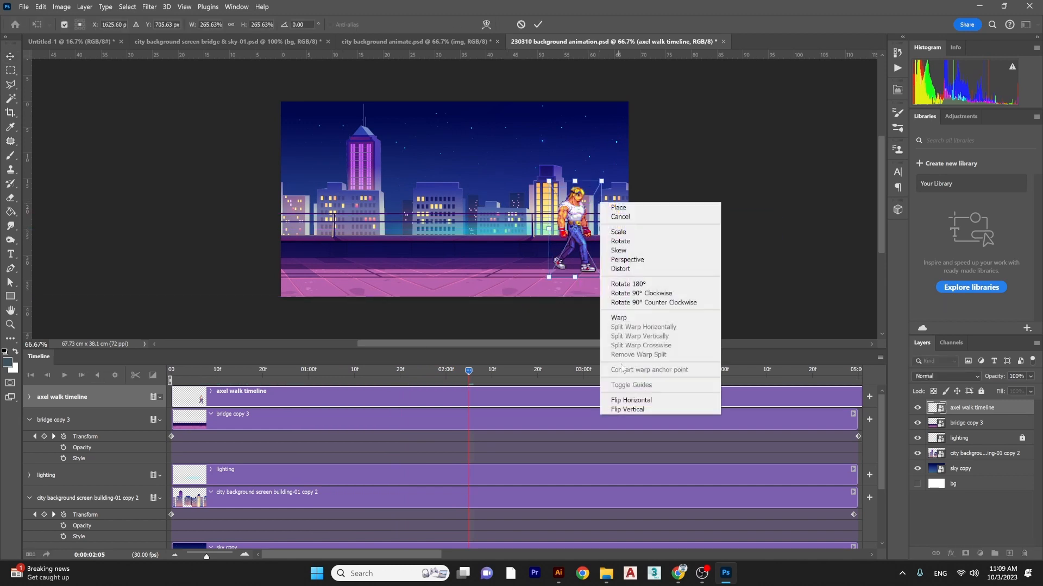
left_click(631, 400)
key("Return")
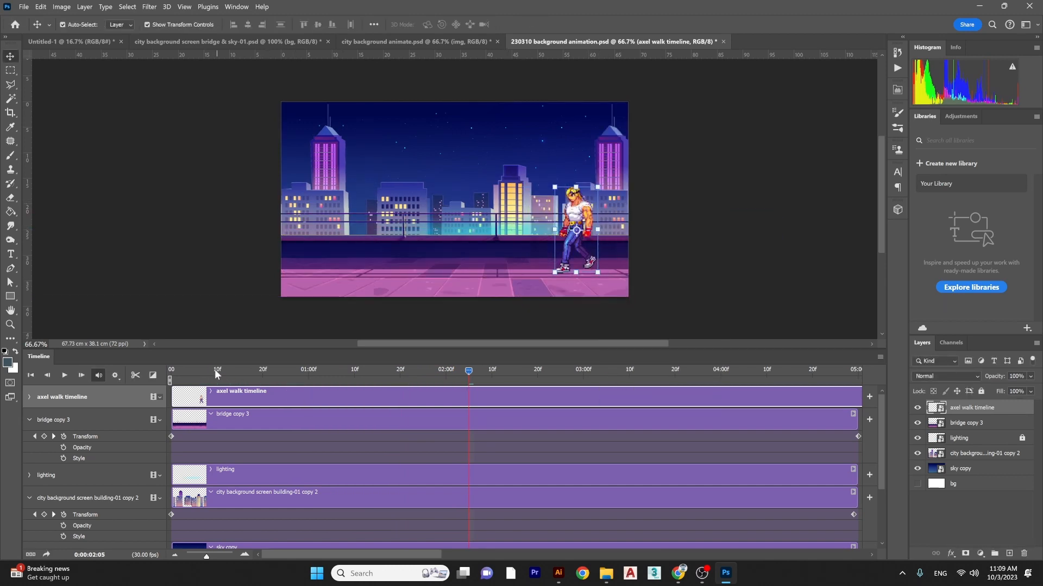
left_click(173, 373)
key("space")
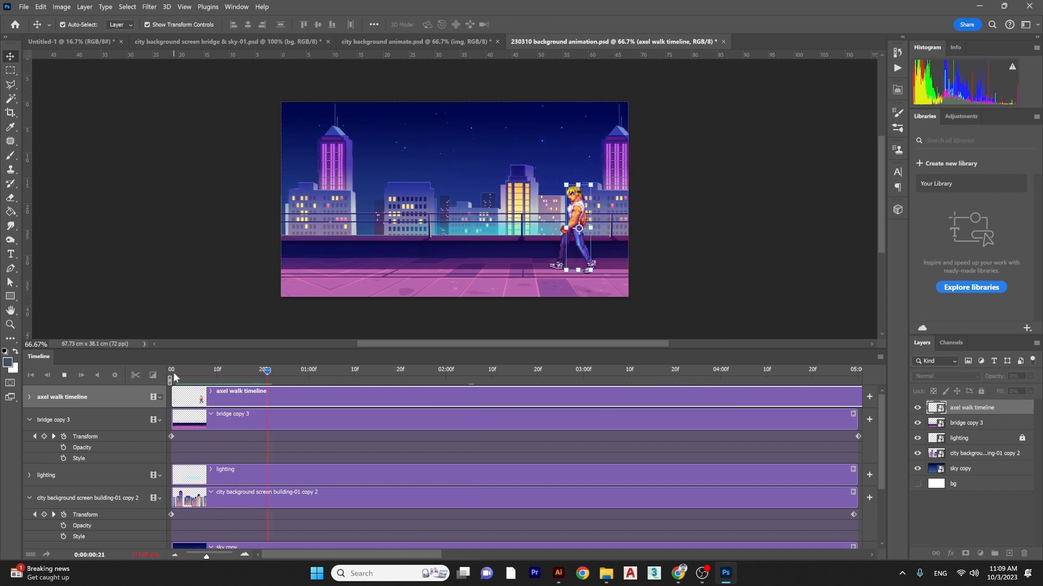
left_click(176, 370)
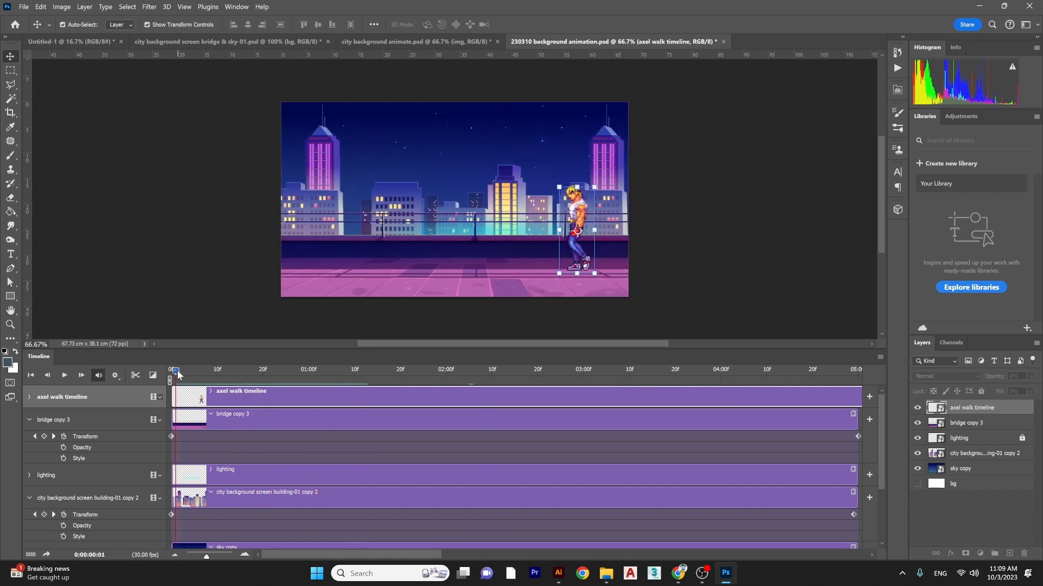
key("space")
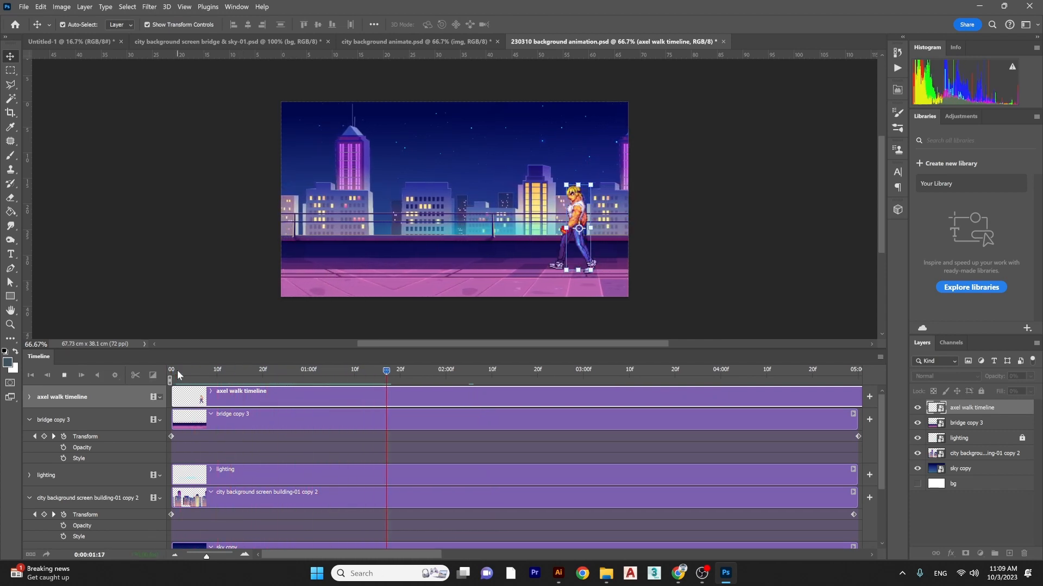
key("space")
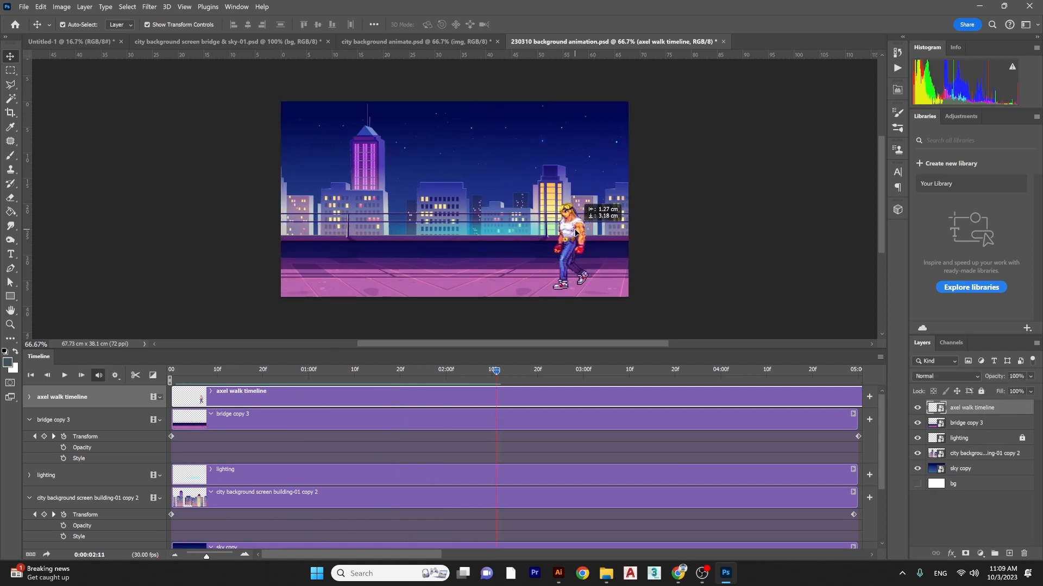
- Move Axel about 3.18 cm down and 1.27 cm left on the rooftop floor, and replay the animation from the start
left_click_drag(575, 232, 576, 234)
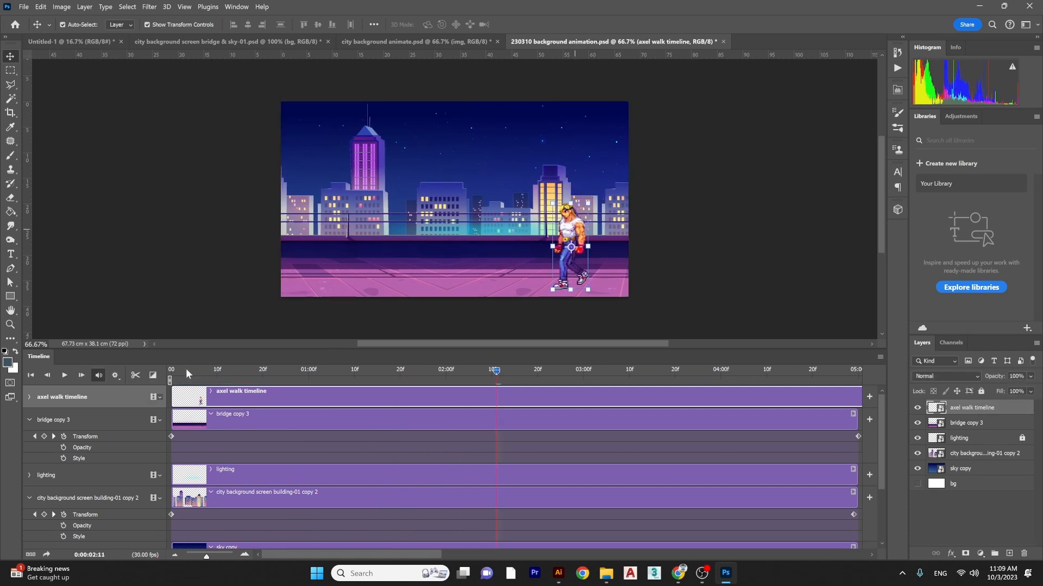
left_click(170, 369)
key("space")
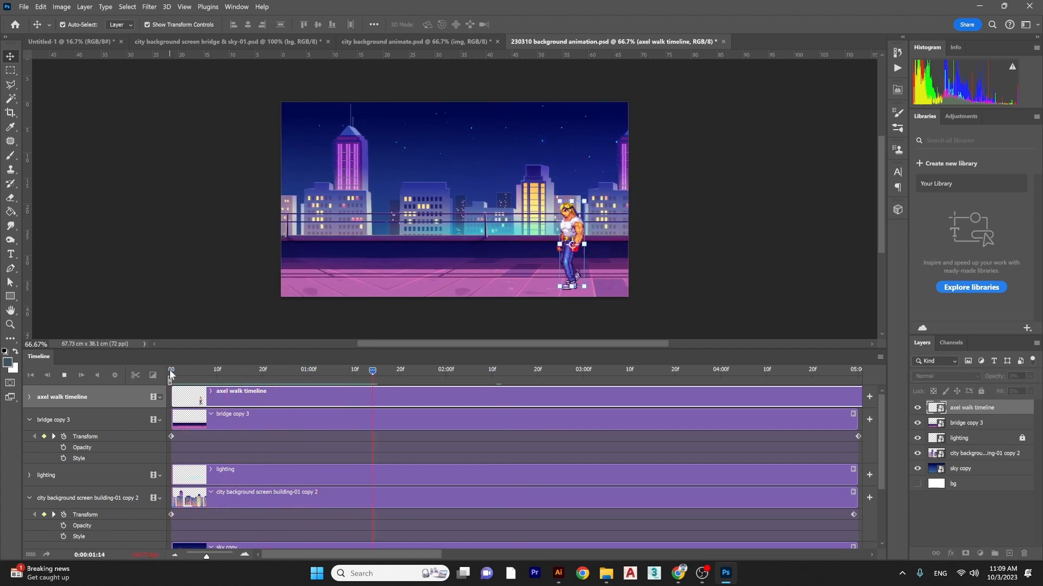
key("space")
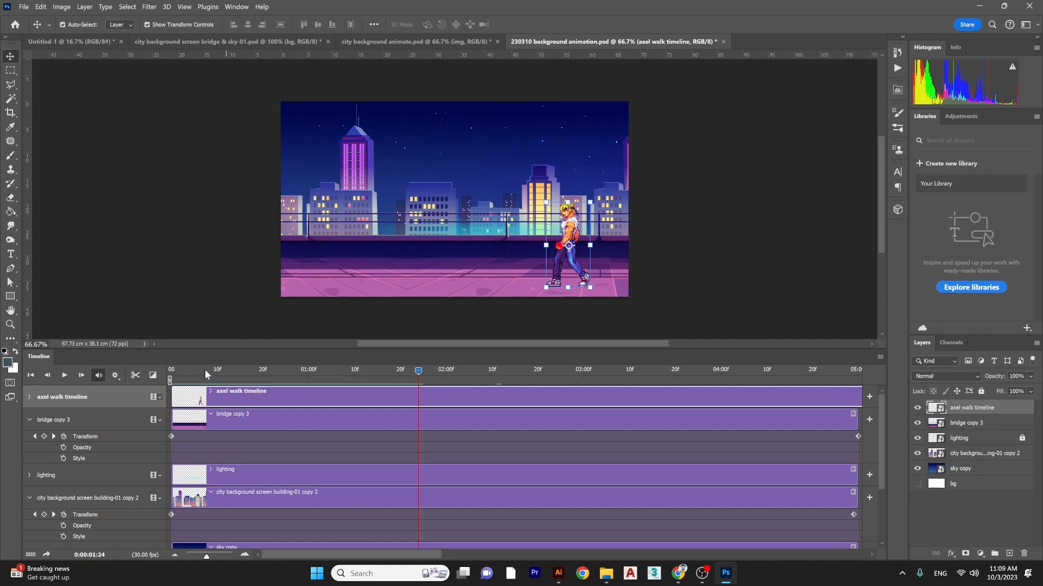
- At the timeline start, duplicate the axel walk timeline layer, place the copy beneath the original, and rename it axel walk shadow
left_click(170, 371)
right_click(1009, 411)
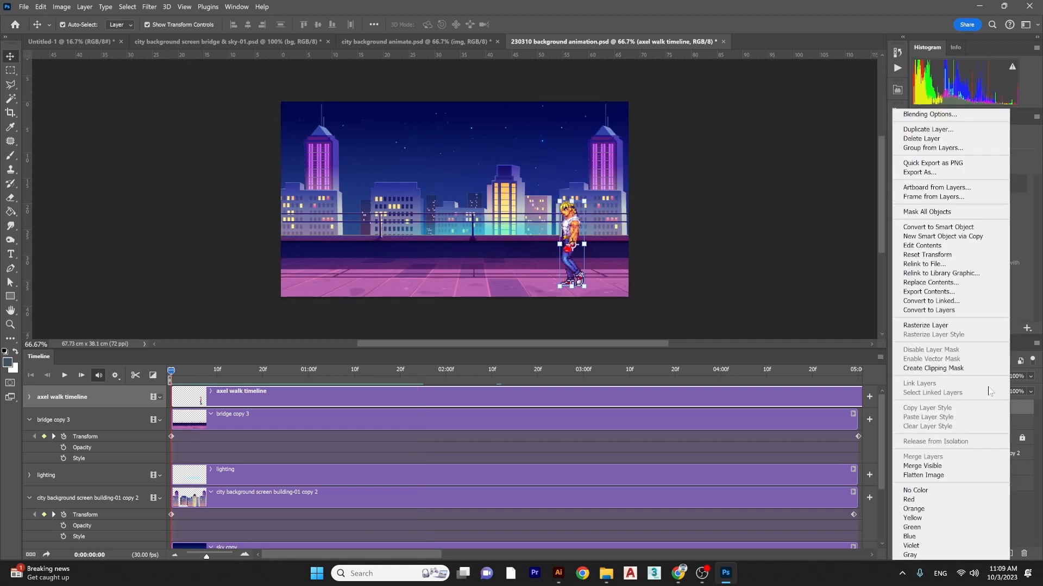
left_click(950, 130)
key("Return")
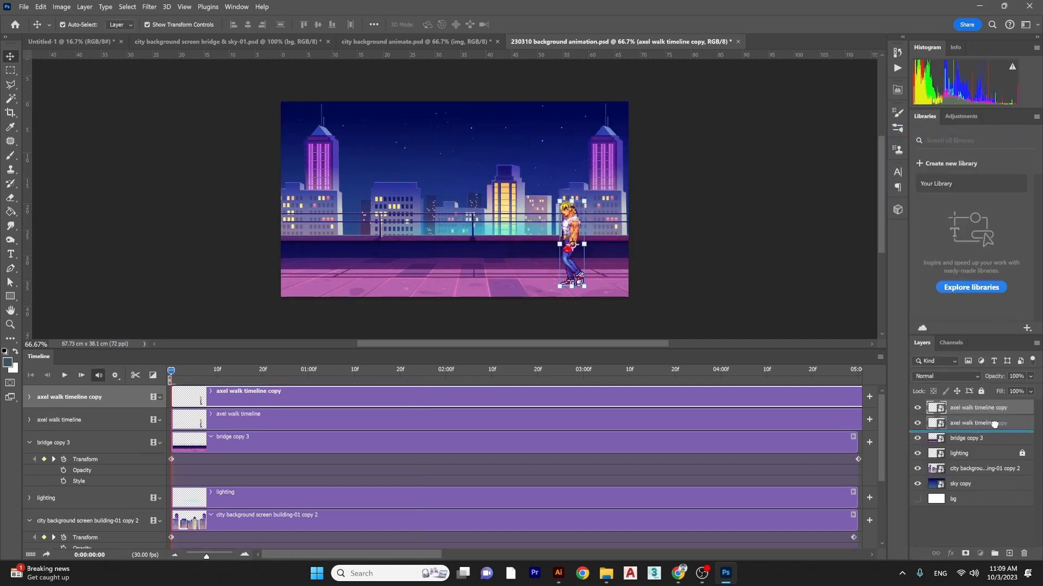
left_click_drag(994, 424, 987, 430)
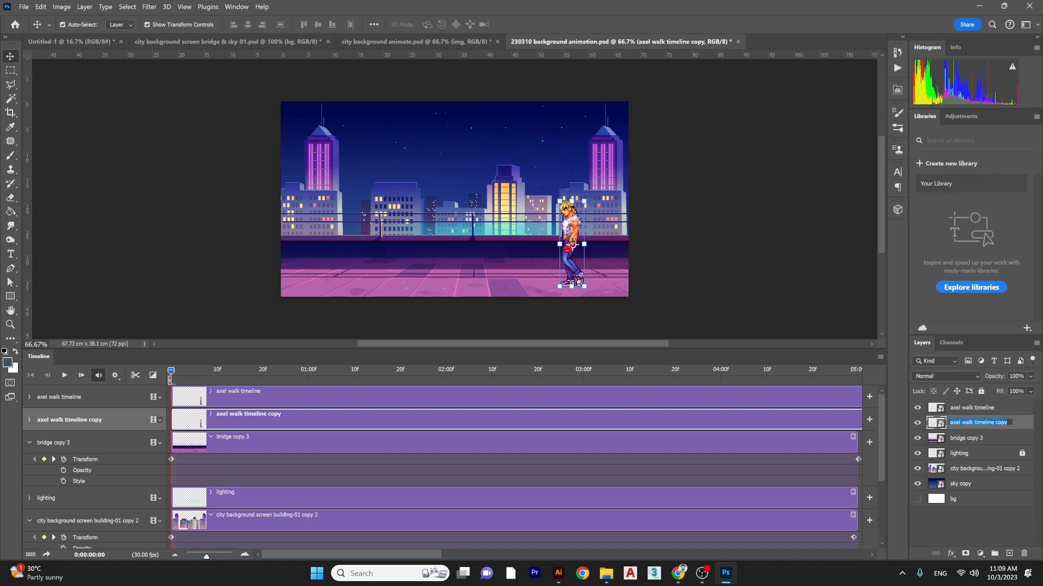
left_click(973, 423)
key("Return")
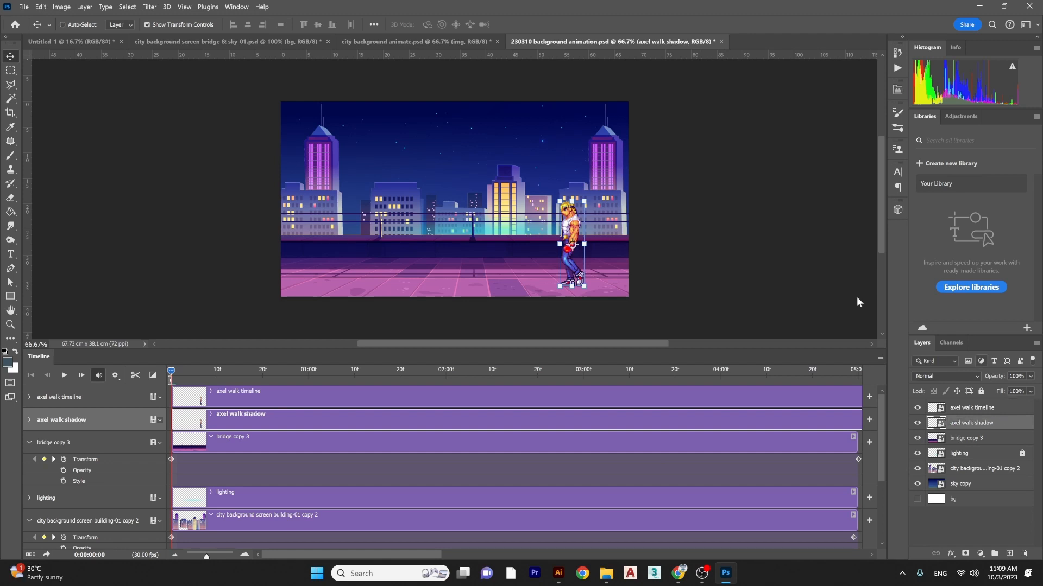
- Distort the axel walk shadow layer into a flattened, slanted shape stretching from Axel's feet toward the scene's right edge
key("ctrl+t")
left_click_drag(597, 201, 604, 244)
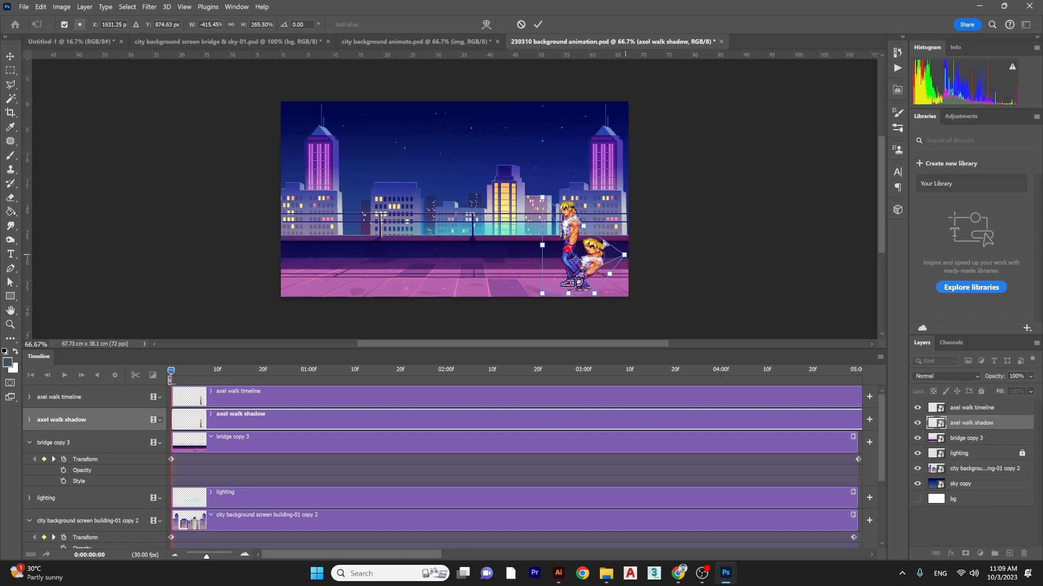
left_click_drag(546, 203, 628, 262)
left_click_drag(542, 294, 599, 291)
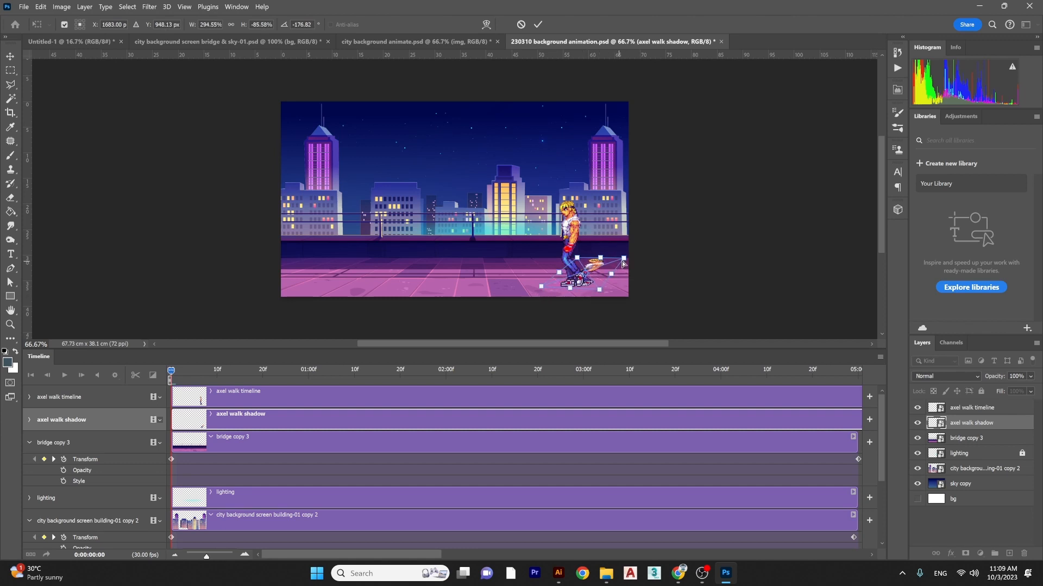
left_click_drag(628, 258, 646, 256)
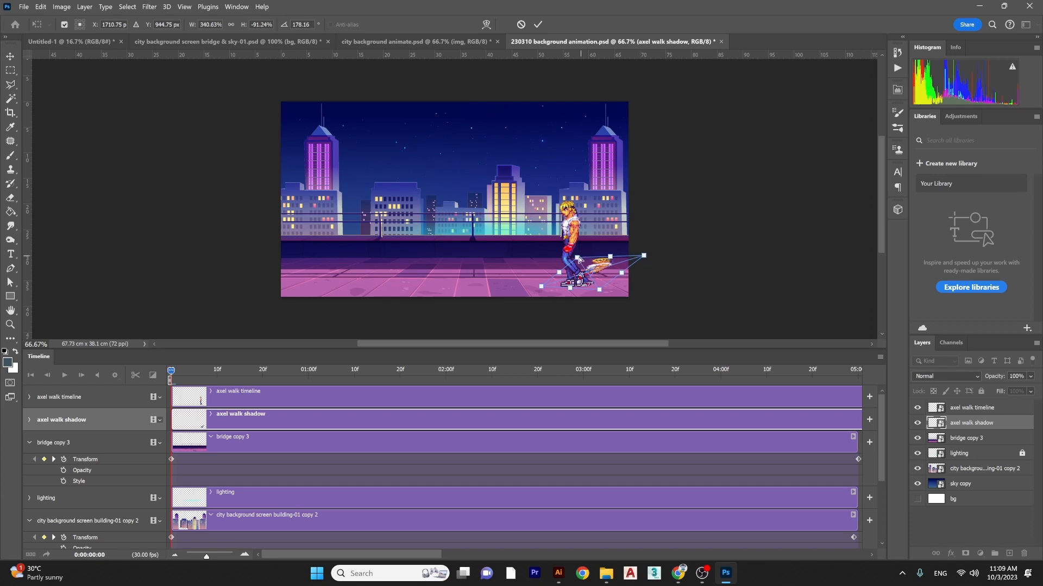
left_click_drag(578, 259, 641, 258)
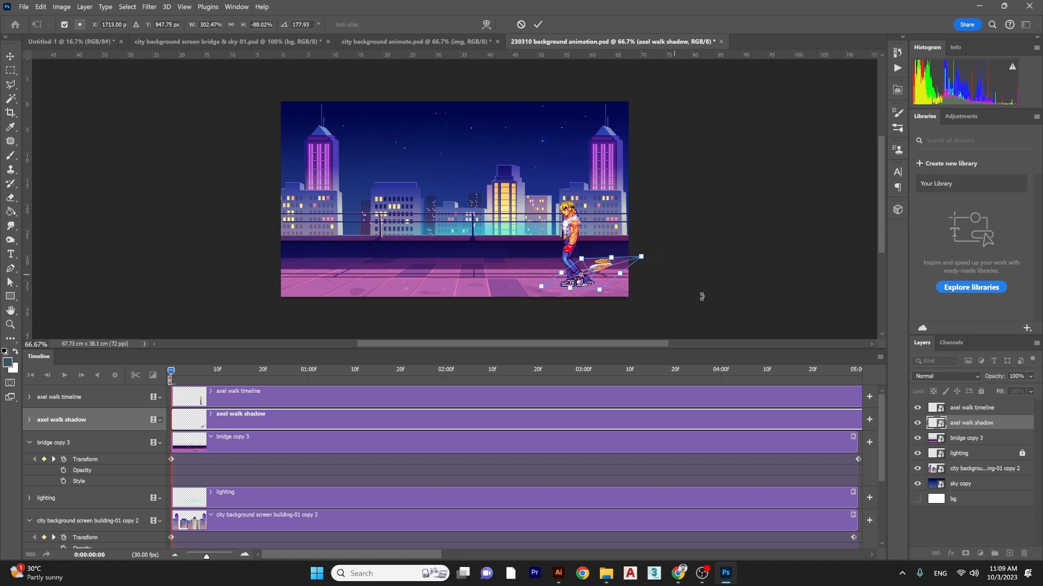
key("Return")
- Add a Color Overlay effect to the axel walk shadow layer and show its settings
right_click(963, 424)
left_click(864, 114)
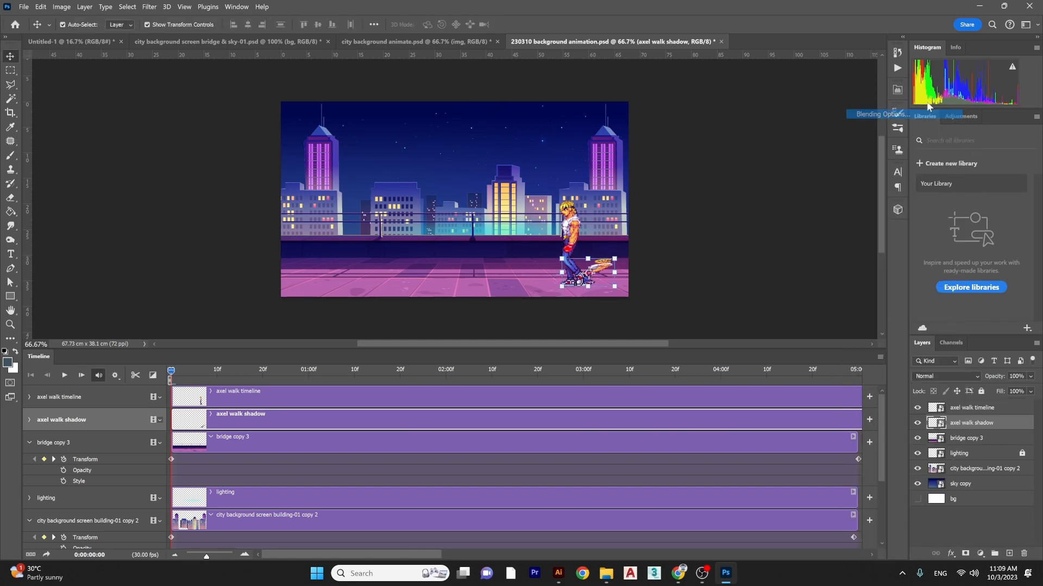
left_click_drag(744, 107, 888, 107)
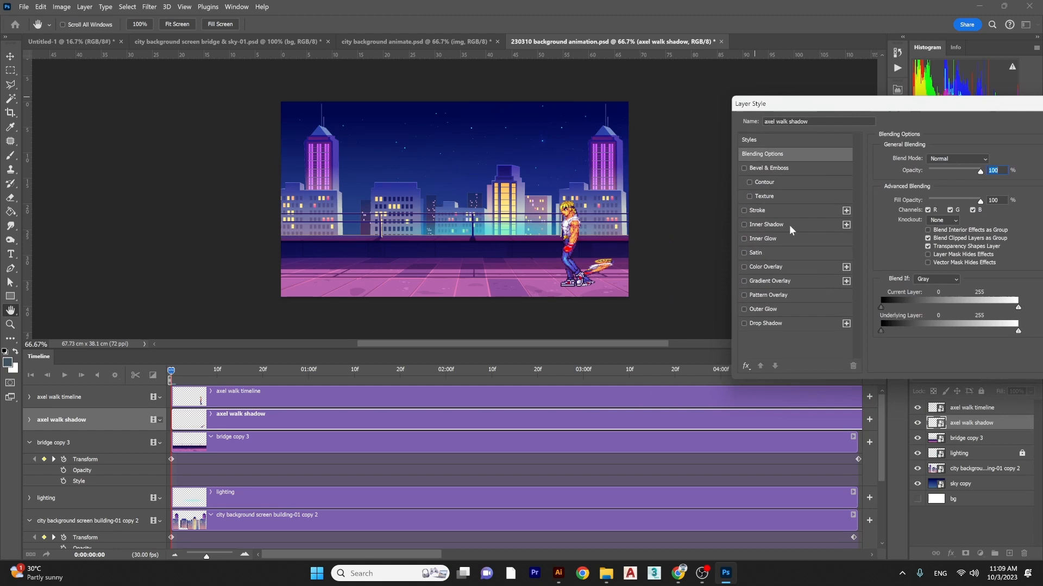
left_click(744, 267)
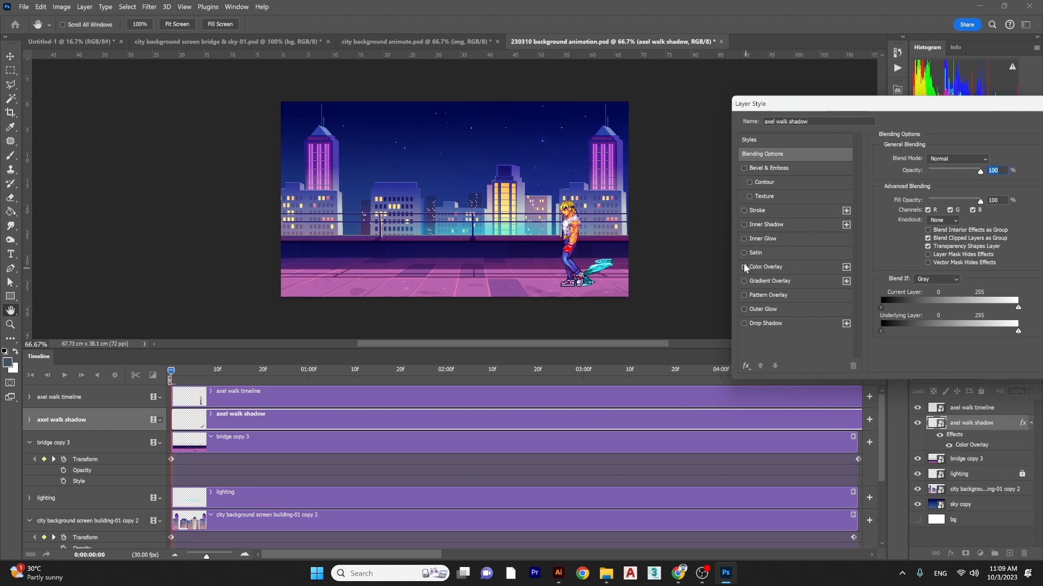
left_click(761, 266)
left_click_drag(920, 104, 875, 86)
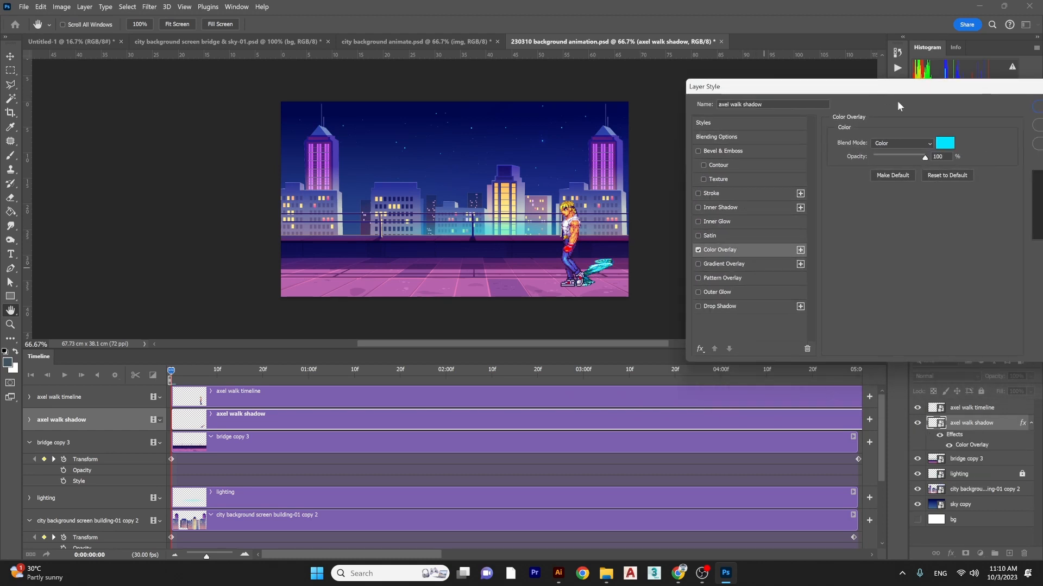
- Set the shadow's Color Overlay to 000000 with the Normal blend mode and apply the layer style
left_click(944, 143)
left_click(838, 294)
type("000000")
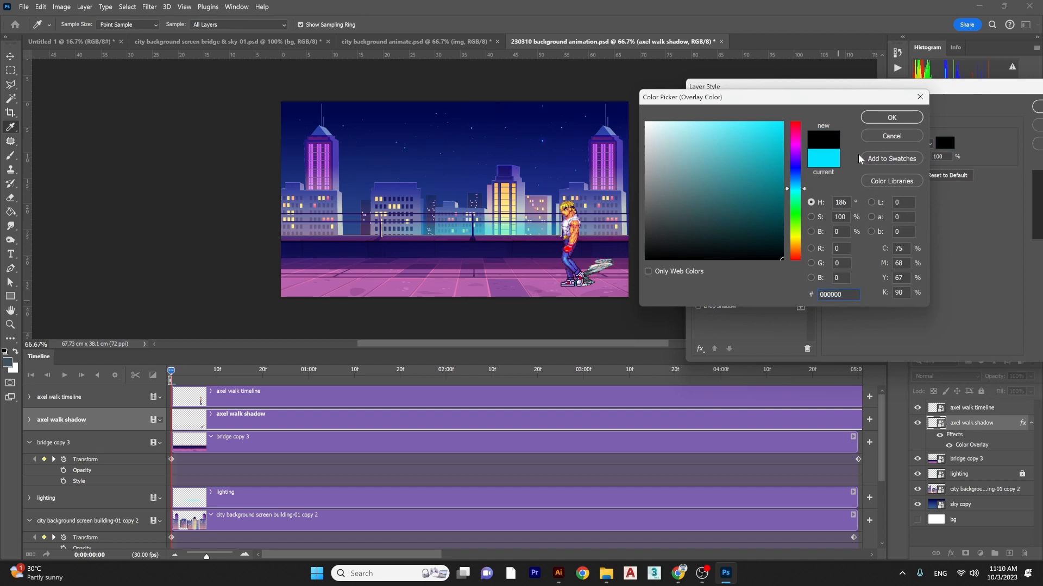
left_click(888, 124)
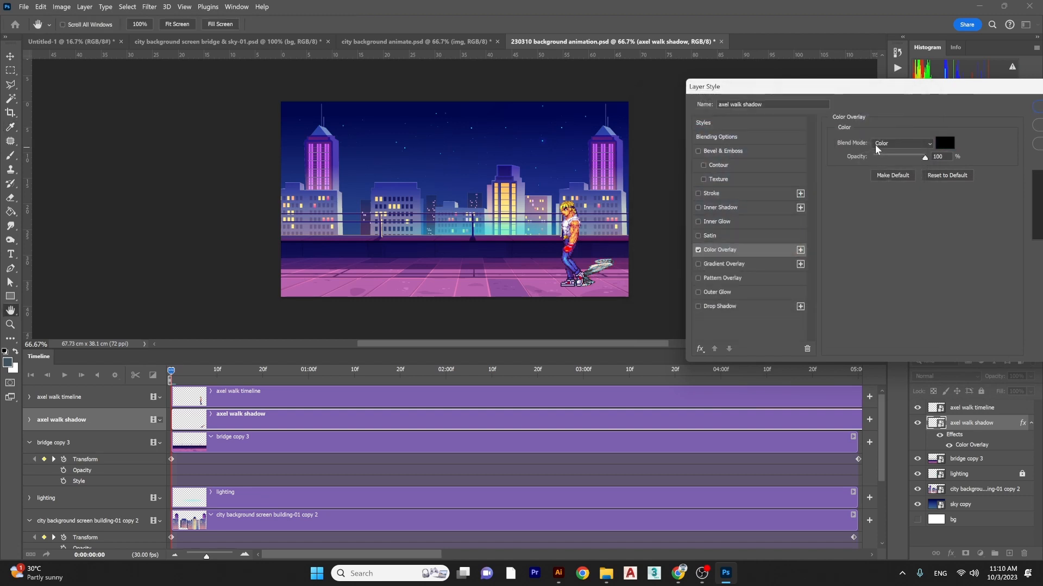
left_click(885, 145)
left_click(889, 155)
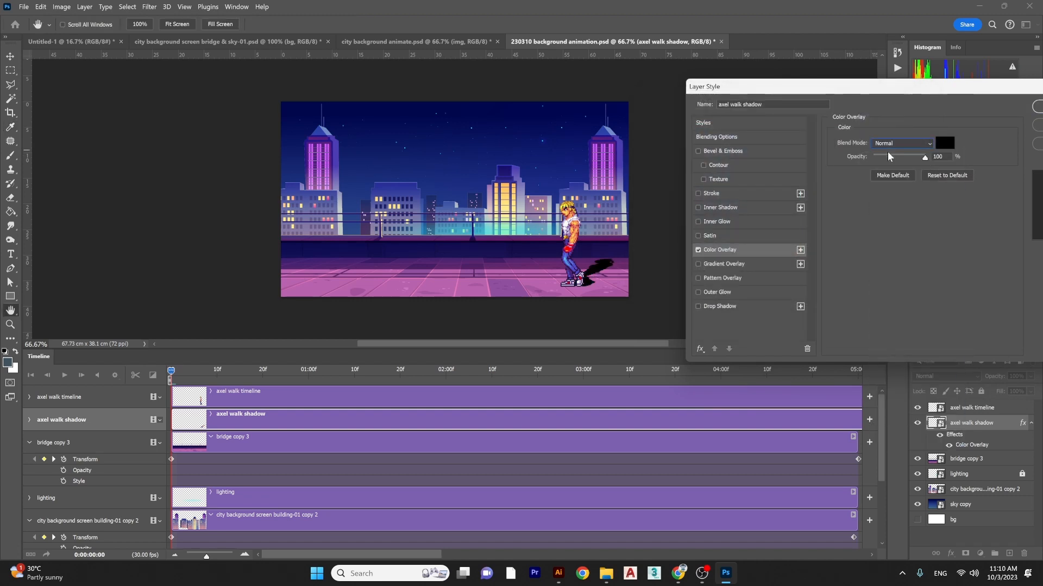
left_click(1033, 107)
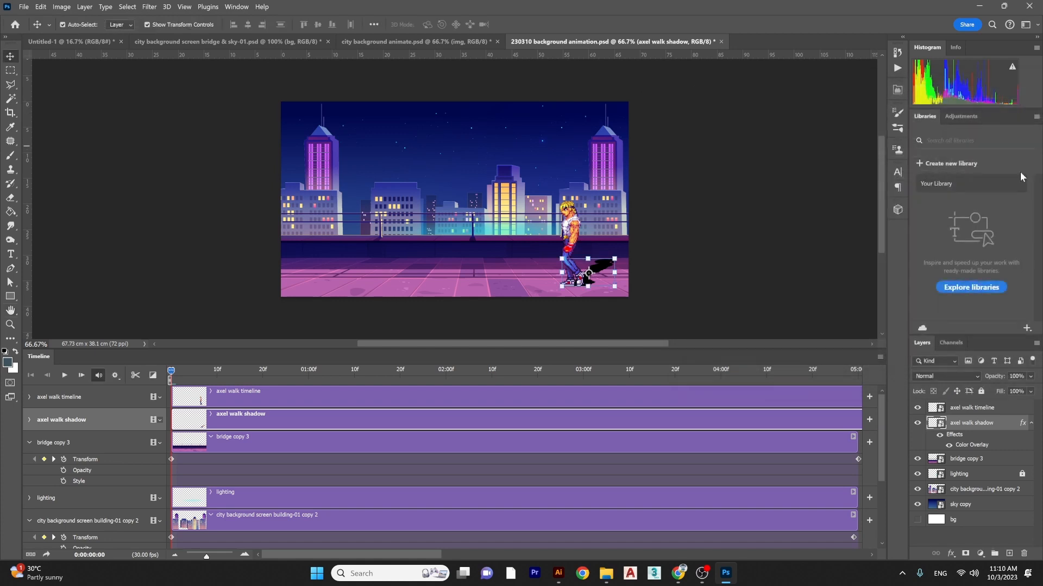
- Lower the axel walk shadow layer's opacity to 38%, then preview the animation and return near its start
left_click(1031, 376)
left_click_drag(1035, 388, 1013, 390)
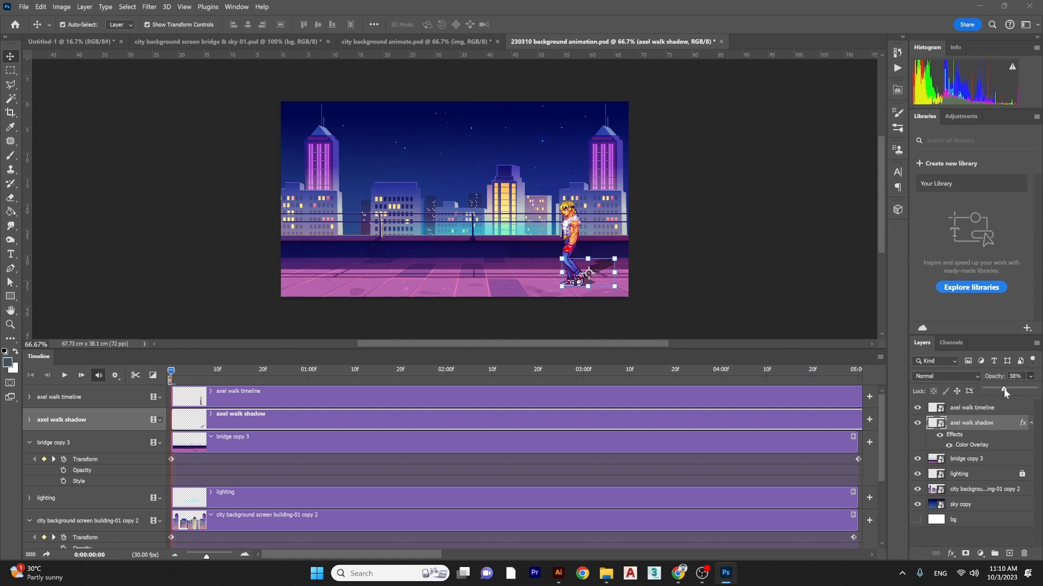
left_click(741, 261)
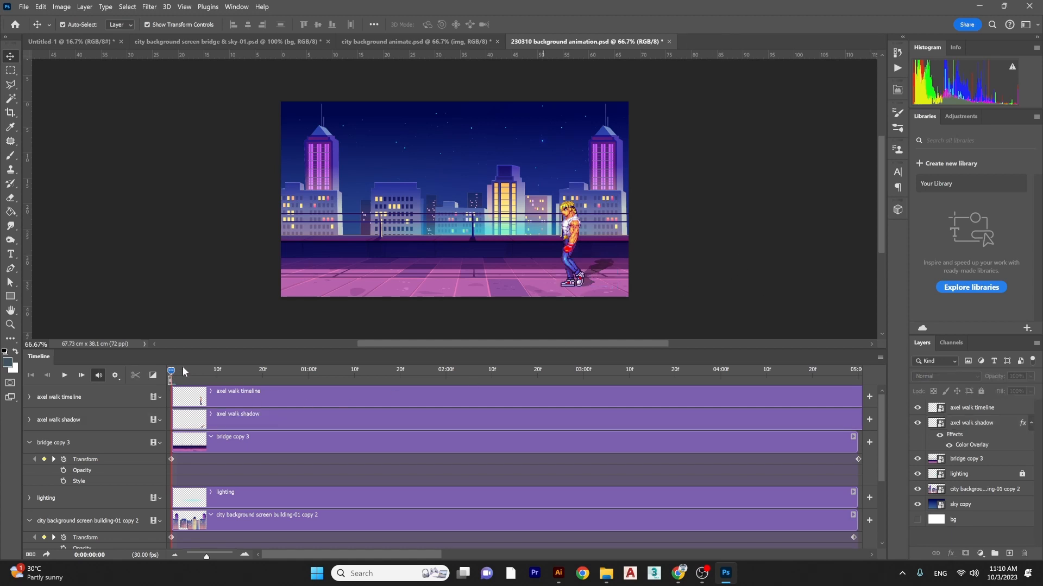
key("space")
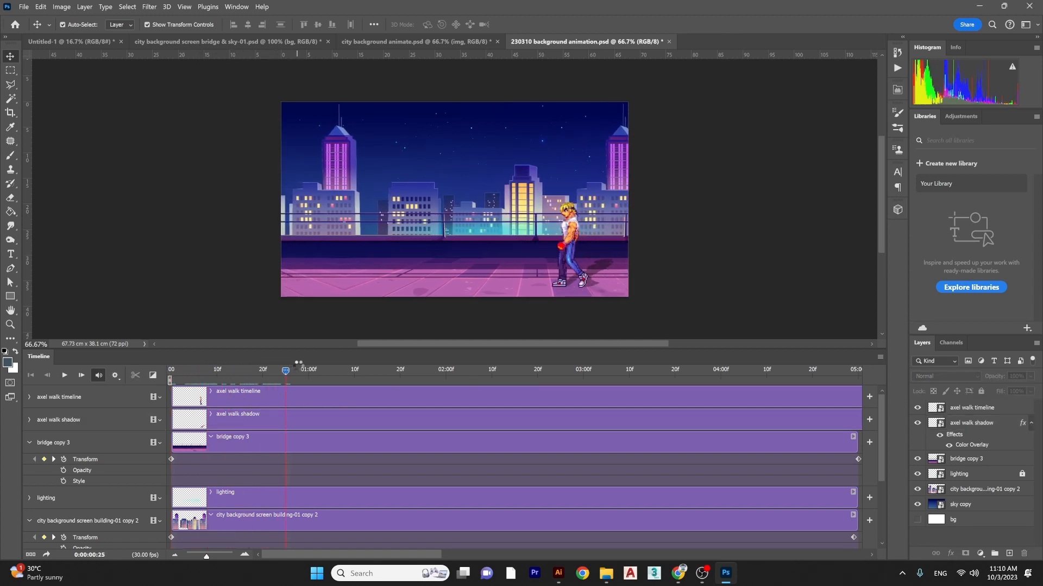
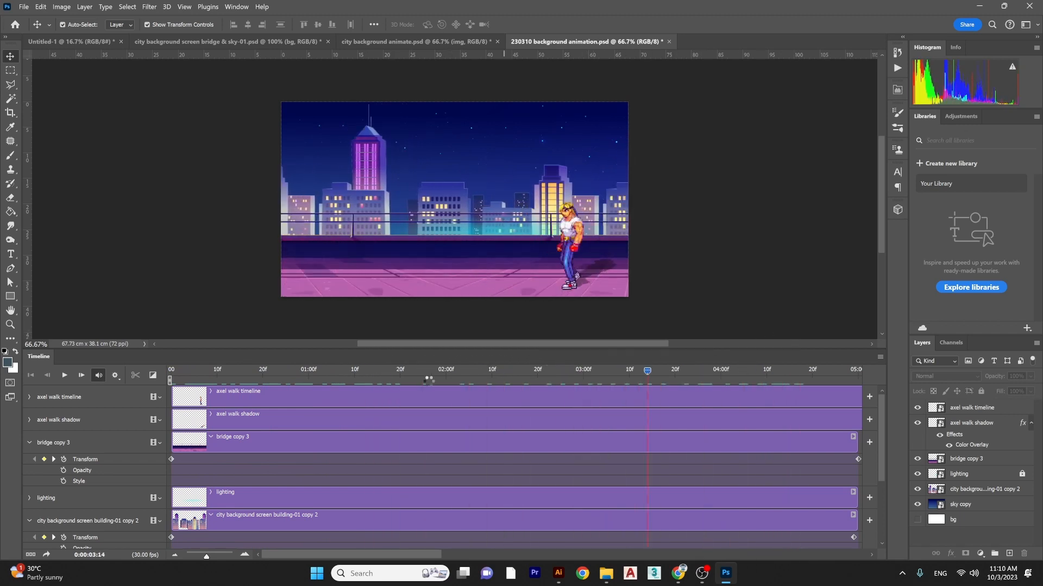
left_click_drag(429, 380, 185, 398)
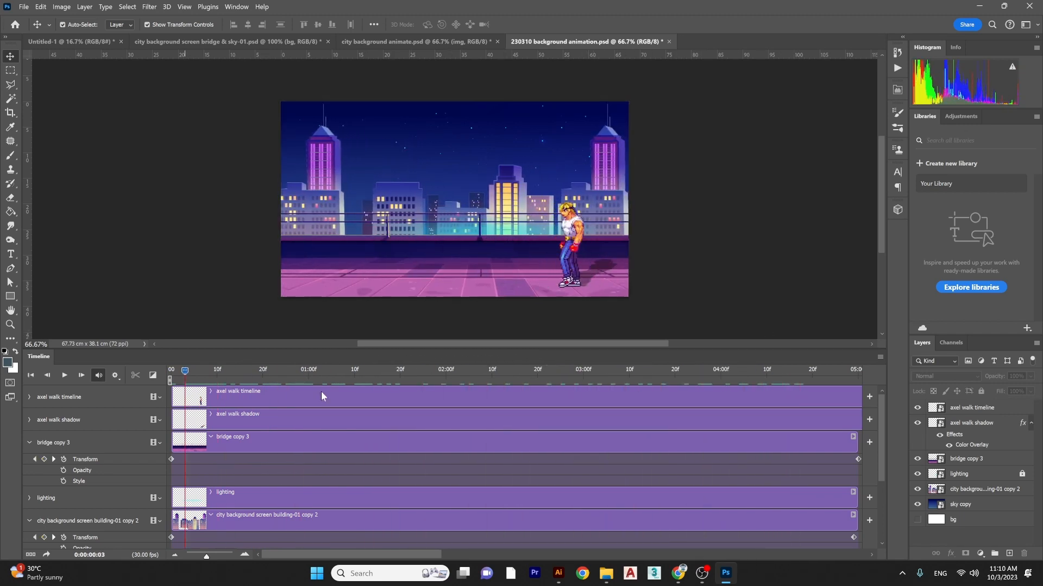
left_click(978, 414)
left_click(969, 377)
left_click(925, 293)
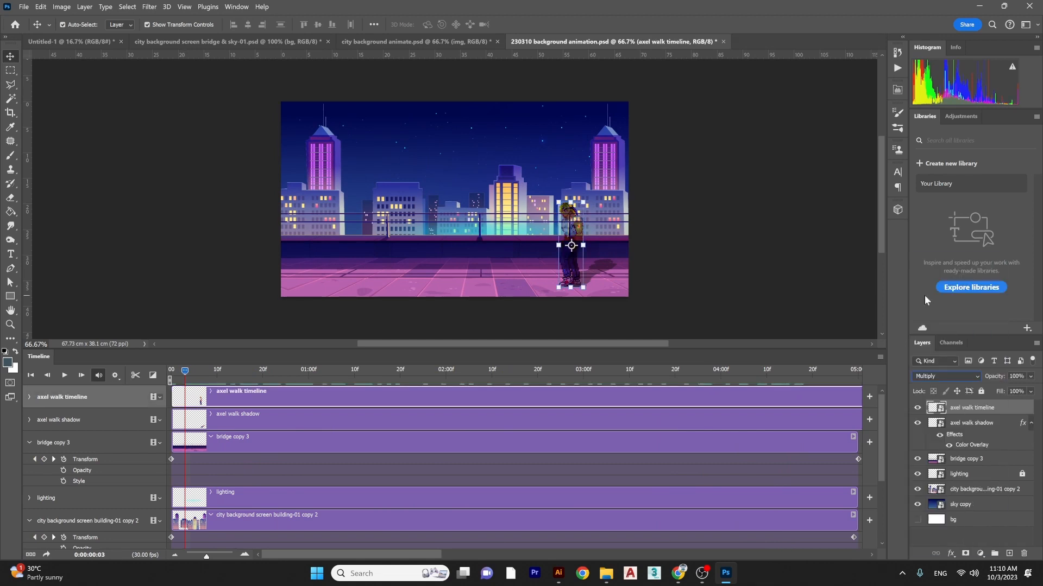
key("ctrl+z")
- Set the axel walk shadow layer to Multiply with about 45% opacity, and preview the shadow along the timeline
left_click(961, 424)
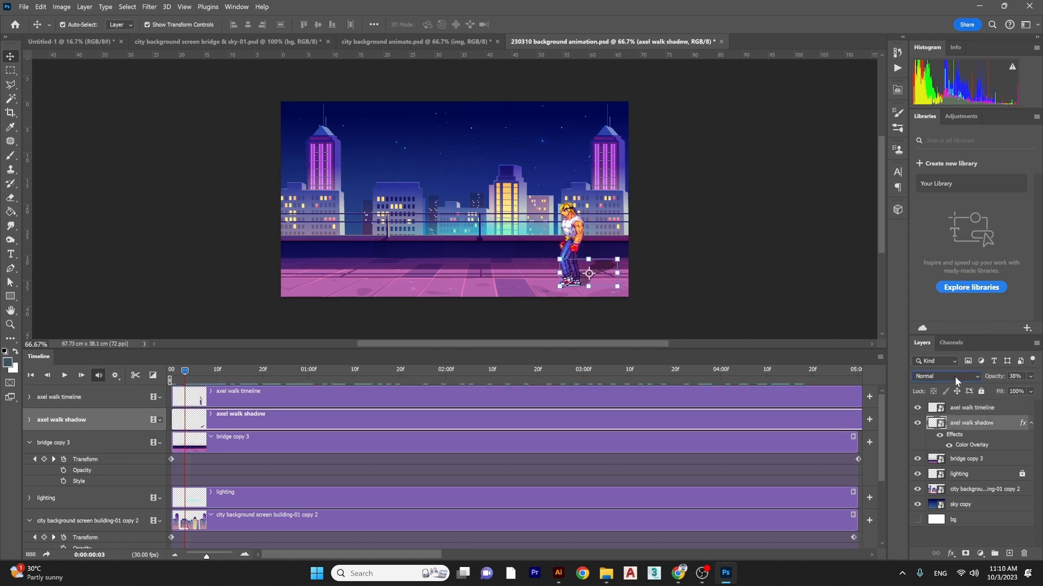
left_click(954, 376)
left_click(927, 295)
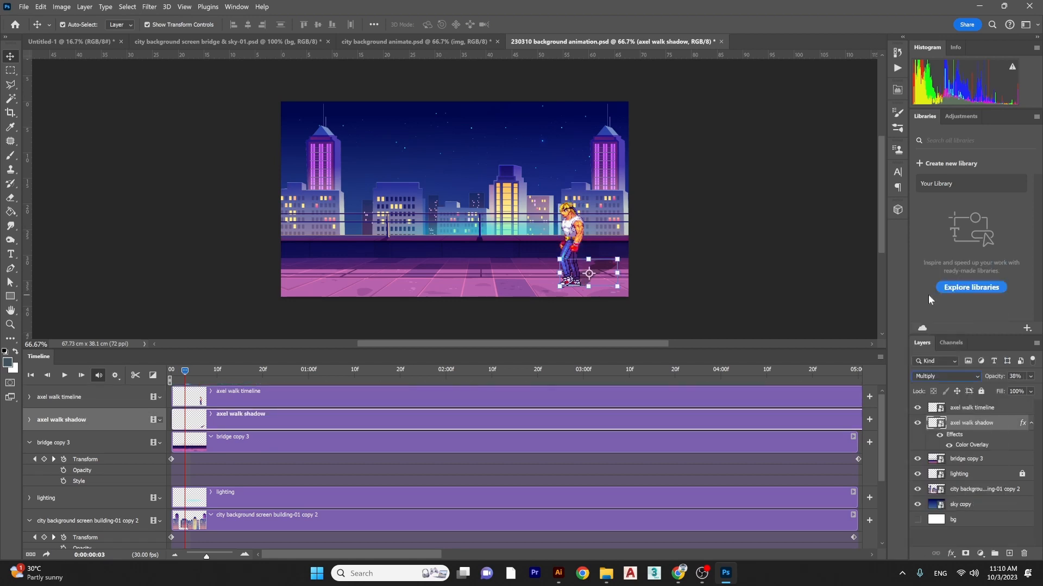
left_click(781, 272)
left_click(971, 423)
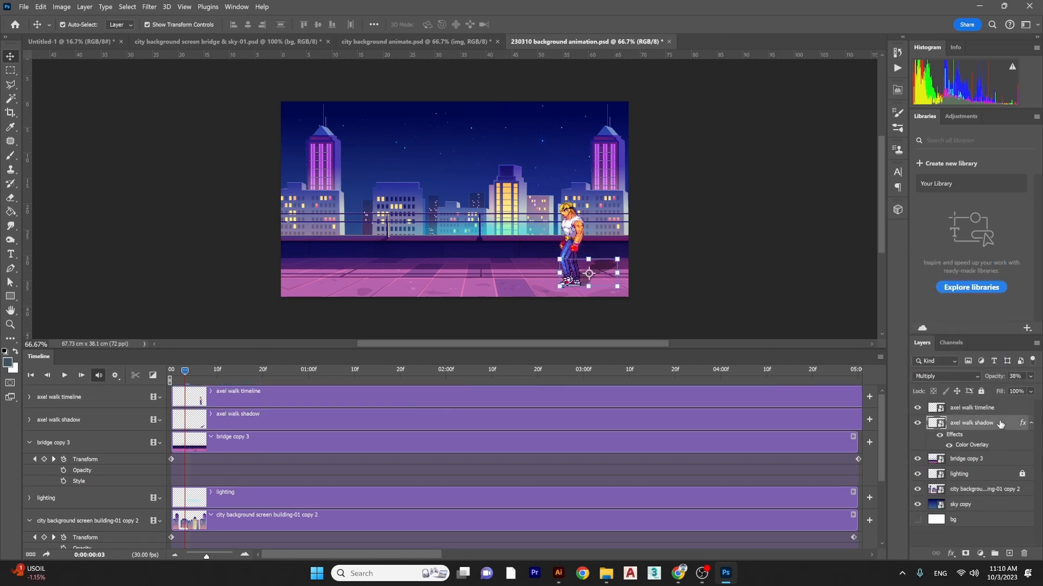
left_click(1030, 376)
mouse_move(1003, 388)
left_mouse_down()
mouse_move(1020, 386)
mouse_move(1004, 392)
left_mouse_up()
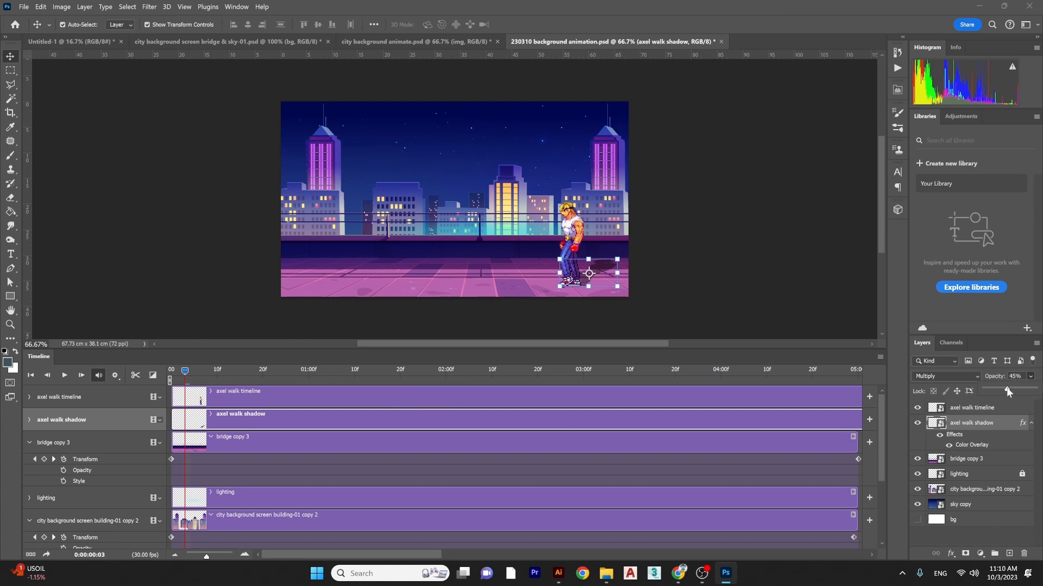
left_click(797, 286)
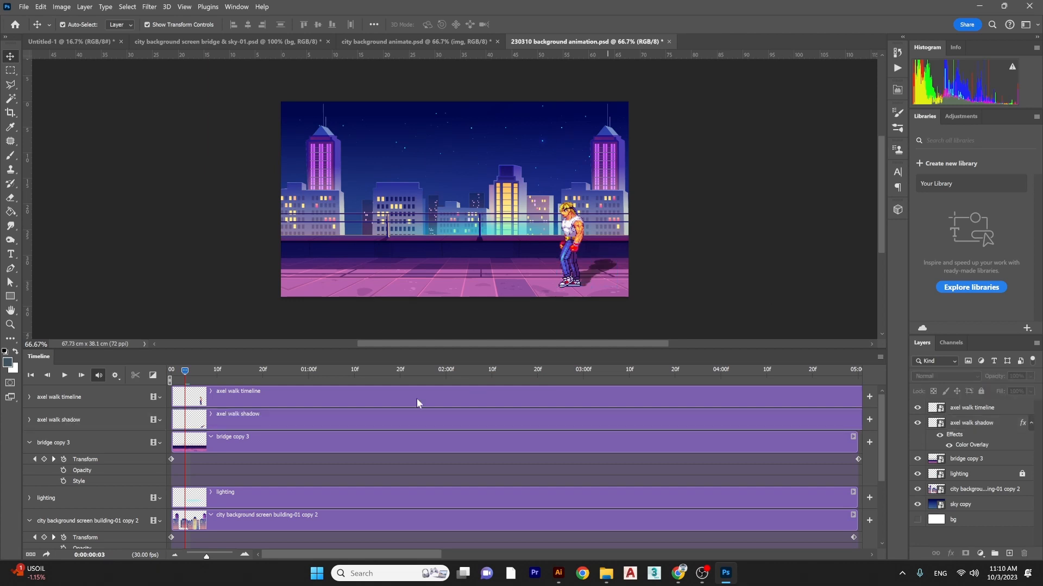
left_click_drag(317, 382, 599, 379)
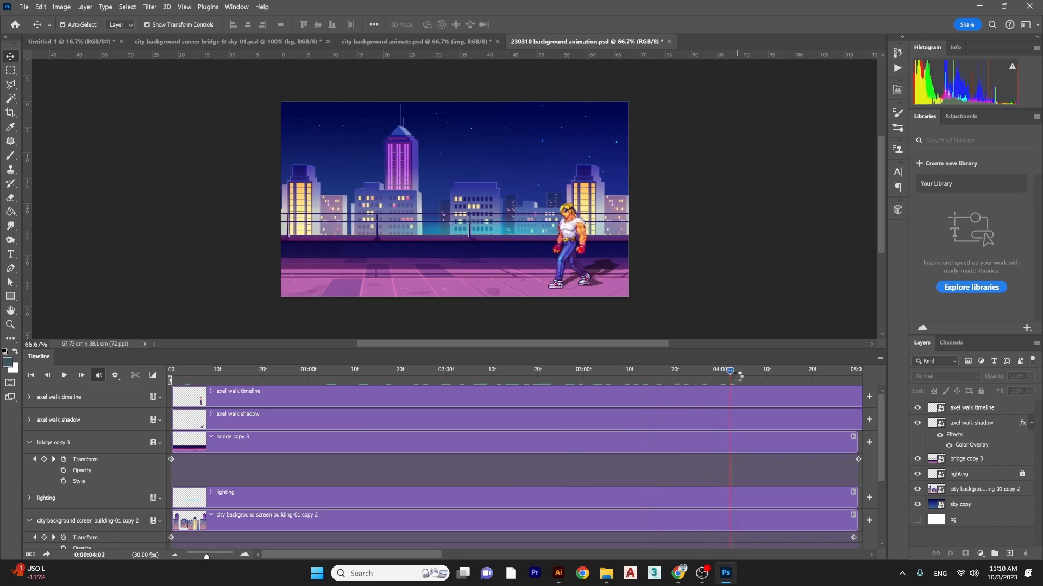
- Switch to the banner-with-terrace-rooftop-with-city-view-night folder and view the img.png logo at full size
mouse_move(558, 573)
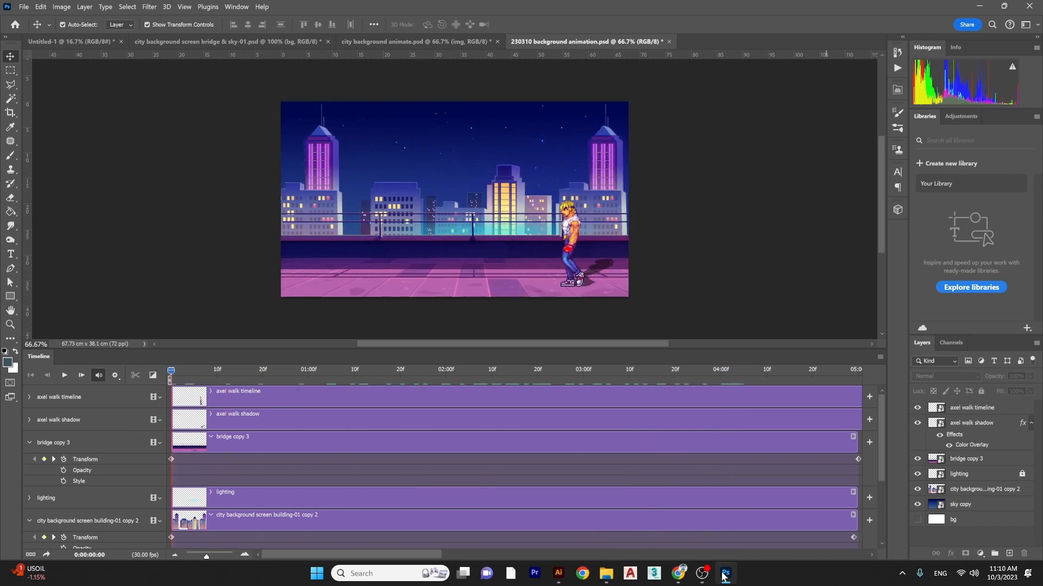
mouse_move(606, 573)
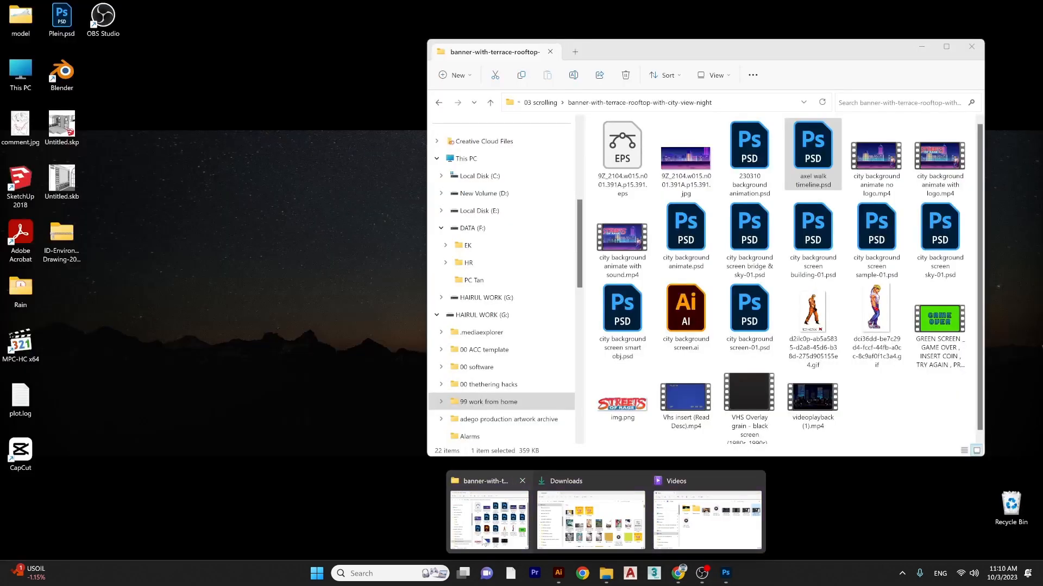
left_click(481, 542)
double_click(626, 402)
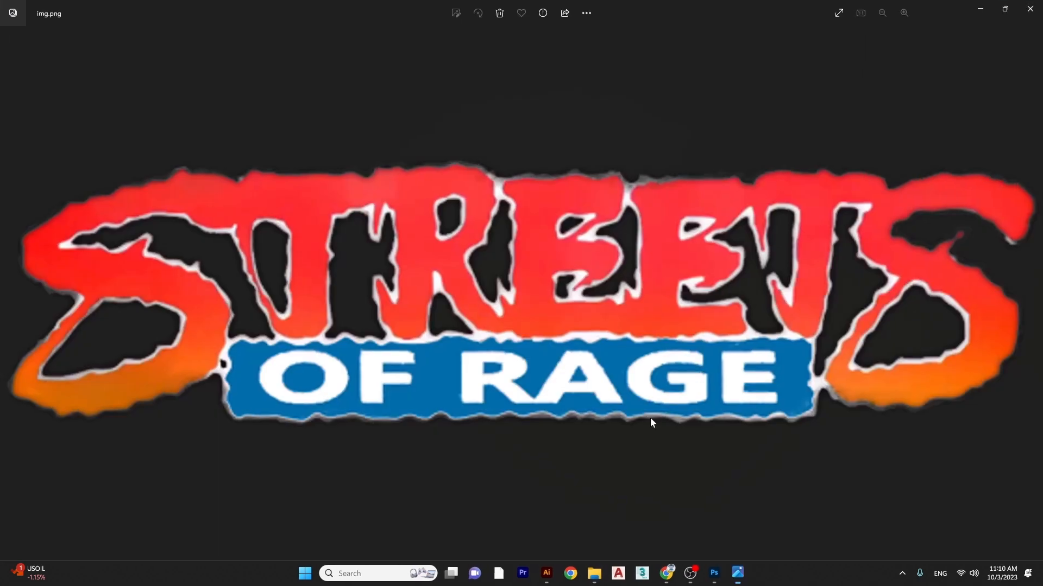
left_click(1032, 5)
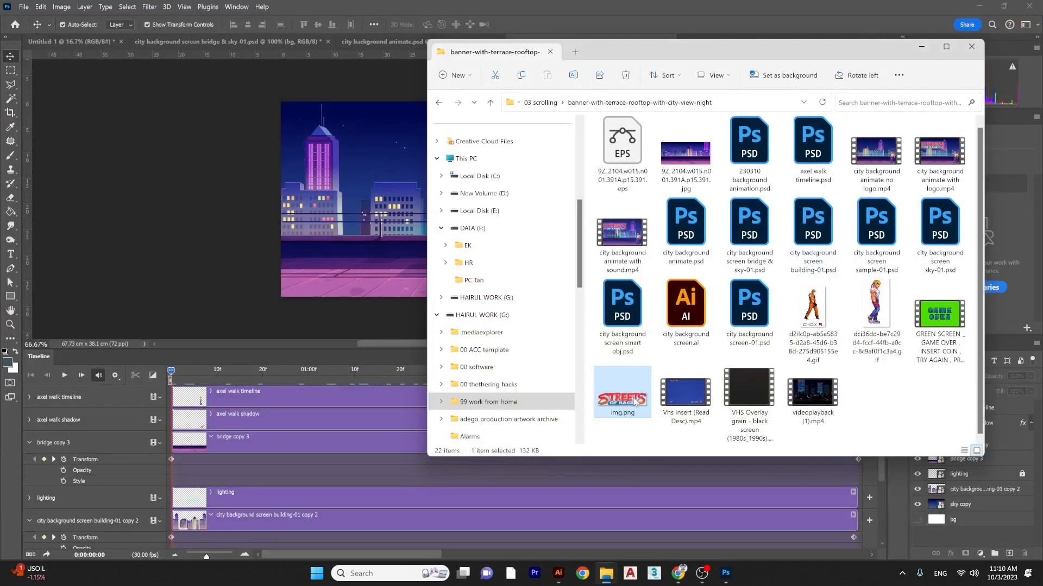
- Place img.png into 230310 background animation.psd, enlarge the logo over the skyline left of Axel, and play the animation
left_click_drag(623, 405, 383, 160)
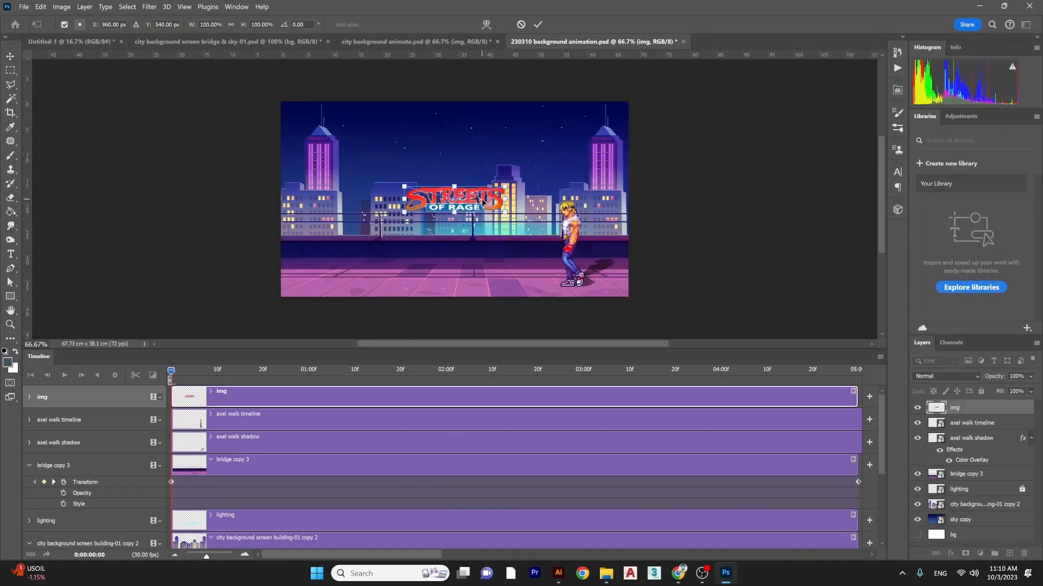
left_click_drag(483, 202, 462, 176)
key("Return")
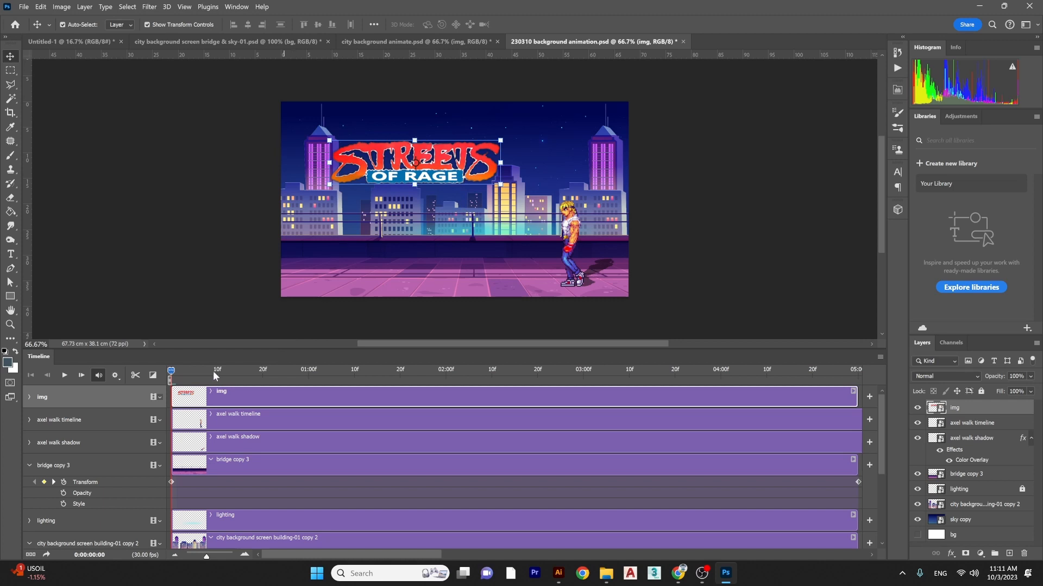
key("space")
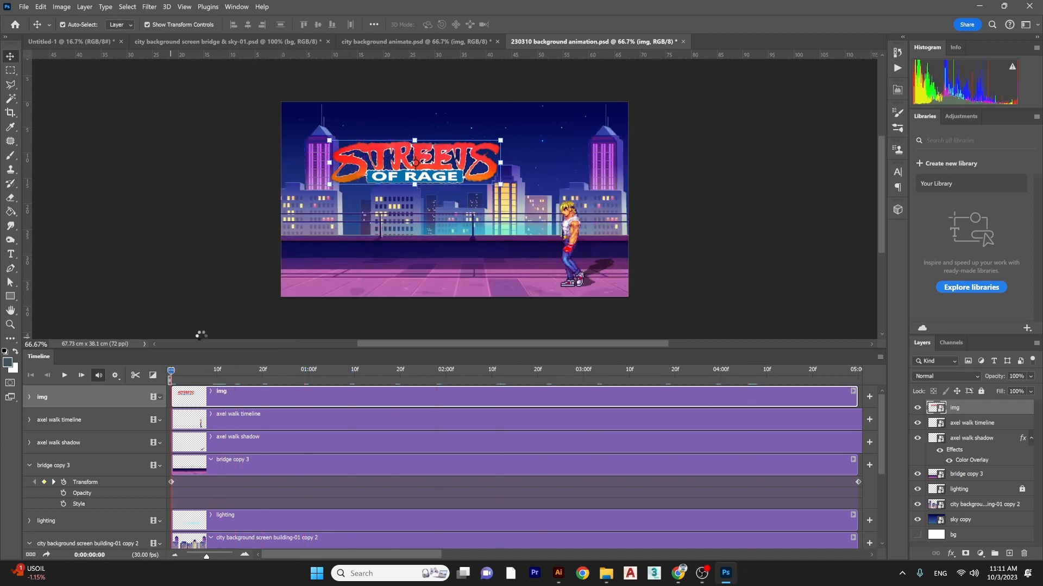
- Expand the img layer's timeline track and rename the layer as title
right_click(960, 409)
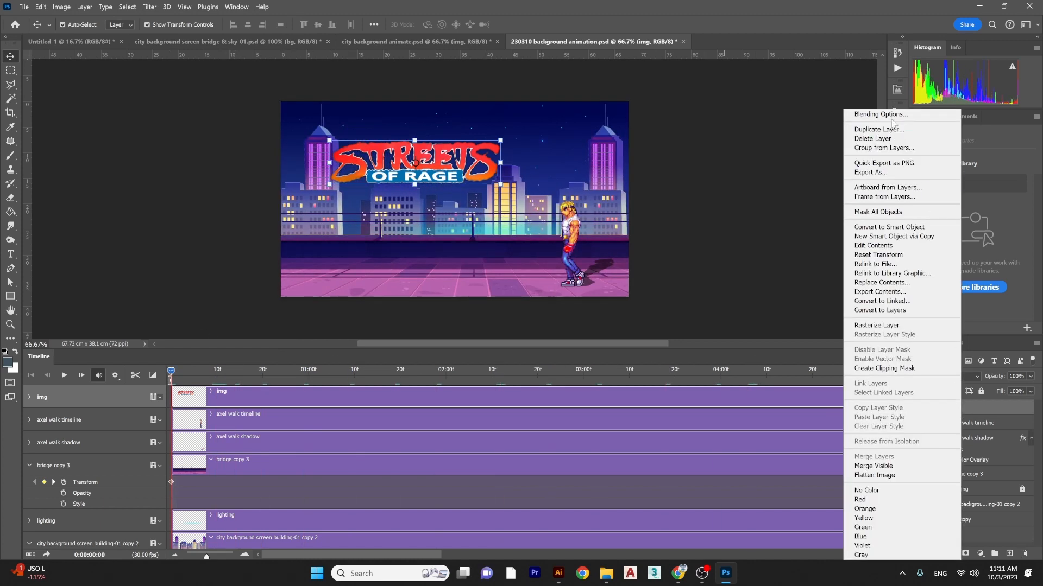
left_click(216, 388)
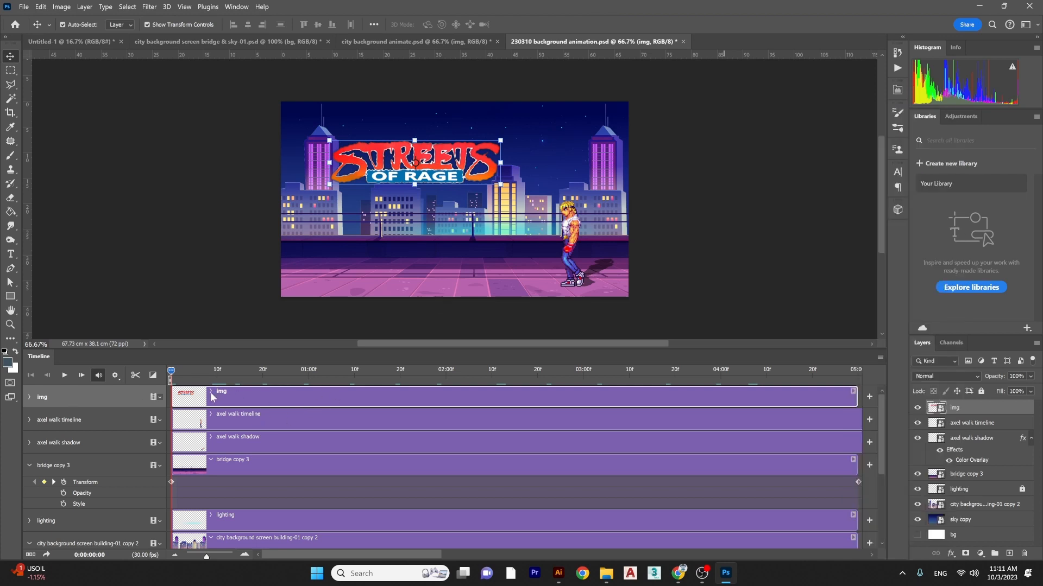
left_click(211, 393)
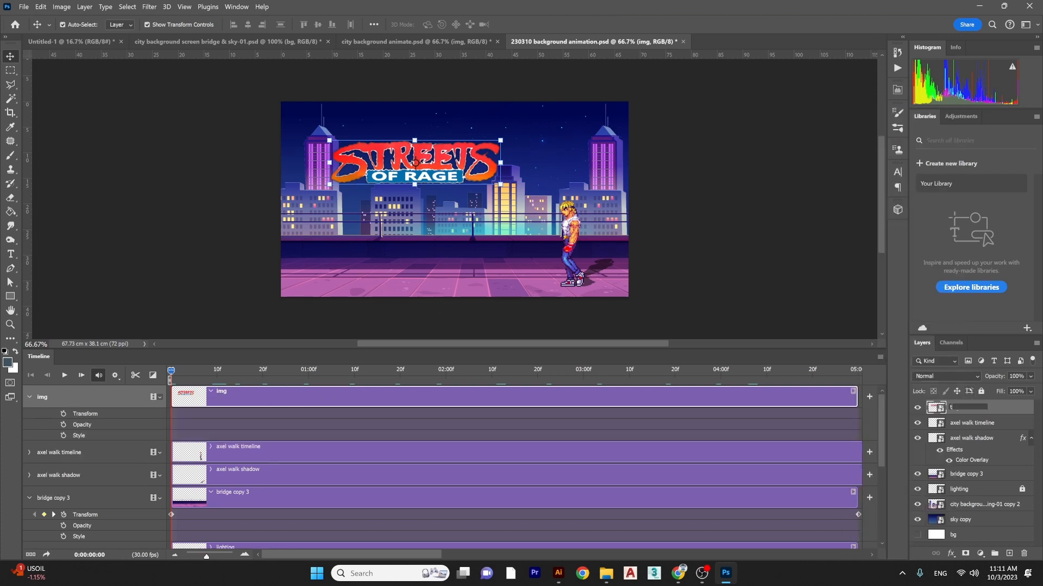
key("Return")
- Add an Outer Glow to the title layer with 63% opacity, 23% spread, 21 px size, 42% range and 5% jitter
right_click(952, 413)
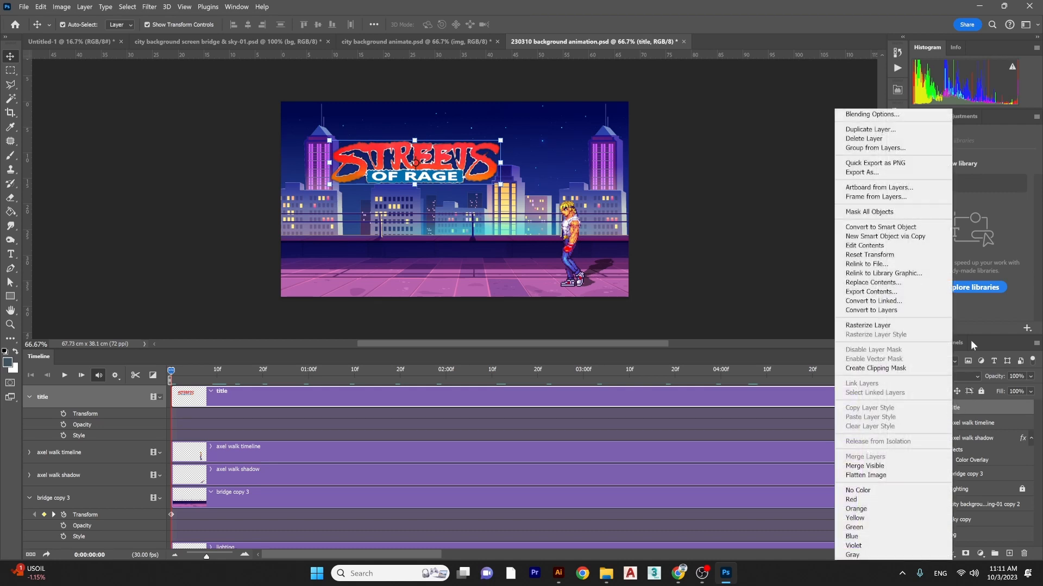
left_click(905, 115)
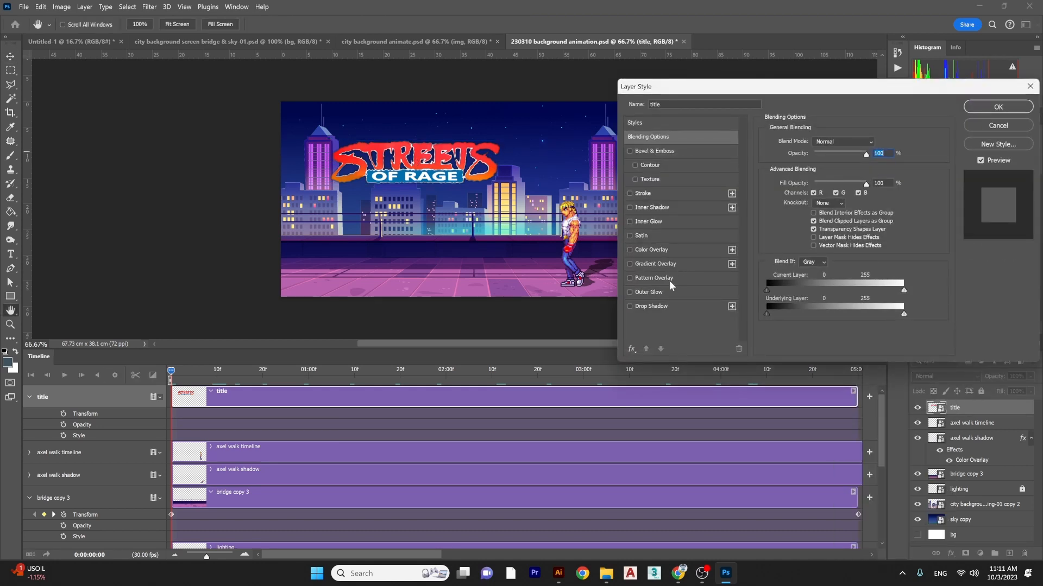
left_click(674, 293)
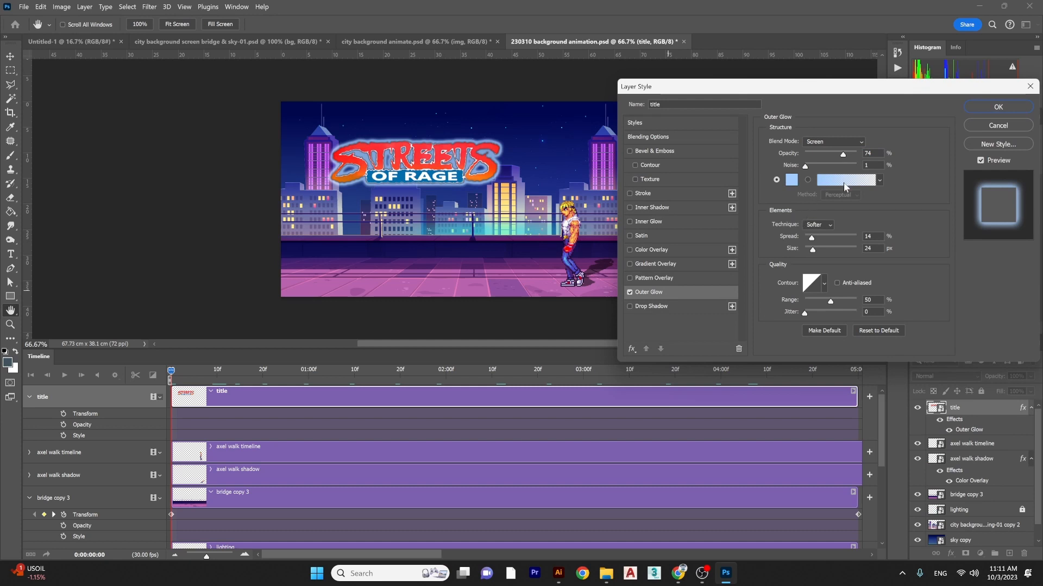
mouse_move(843, 154)
left_mouse_down()
mouse_move(807, 155)
mouse_move(823, 153)
left_mouse_up()
left_click_drag(813, 237, 817, 238)
left_click_drag(813, 250, 811, 249)
left_click_drag(823, 158, 832, 158)
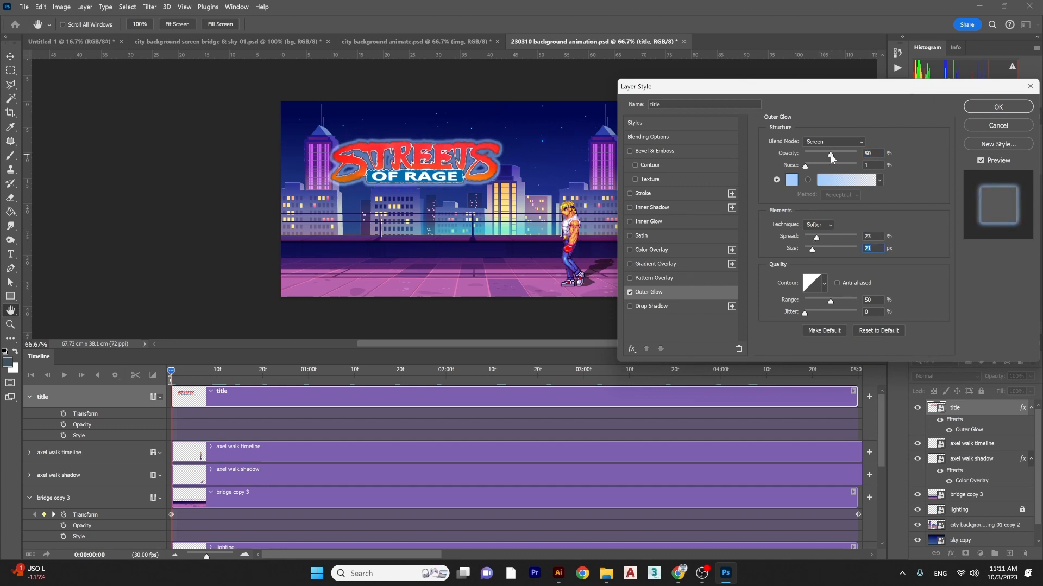
mouse_move(829, 302)
left_mouse_down()
mouse_move(839, 302)
mouse_move(815, 310)
mouse_move(826, 302)
left_mouse_up()
mouse_move(836, 153)
left_mouse_down()
mouse_move(853, 154)
mouse_move(837, 154)
left_mouse_up()
- Change the title's outer glow color to the muted blue 6f97b5 sampled from the skyline
left_click(796, 180)
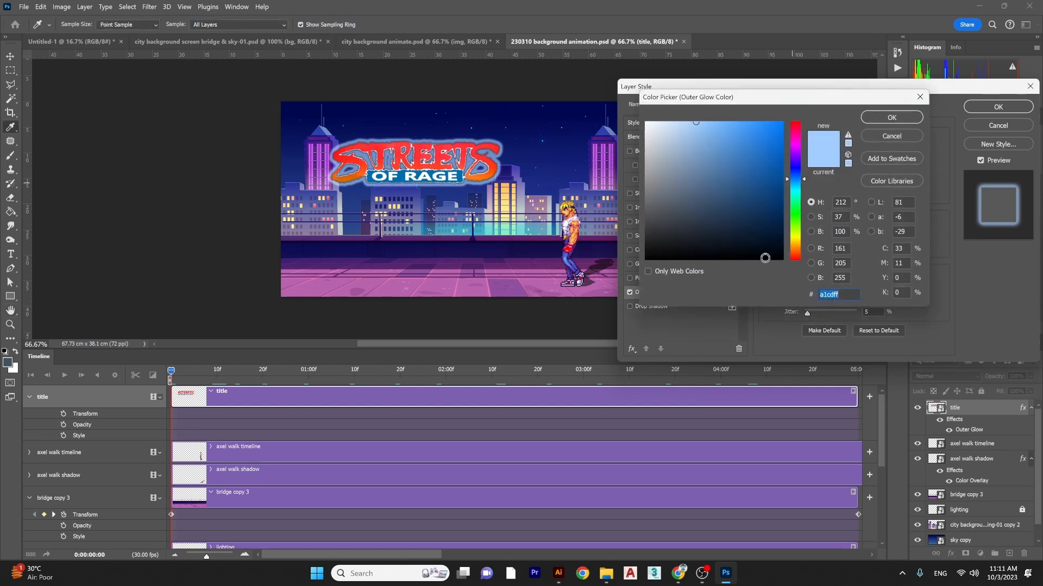
left_click_drag(652, 130, 573, 92)
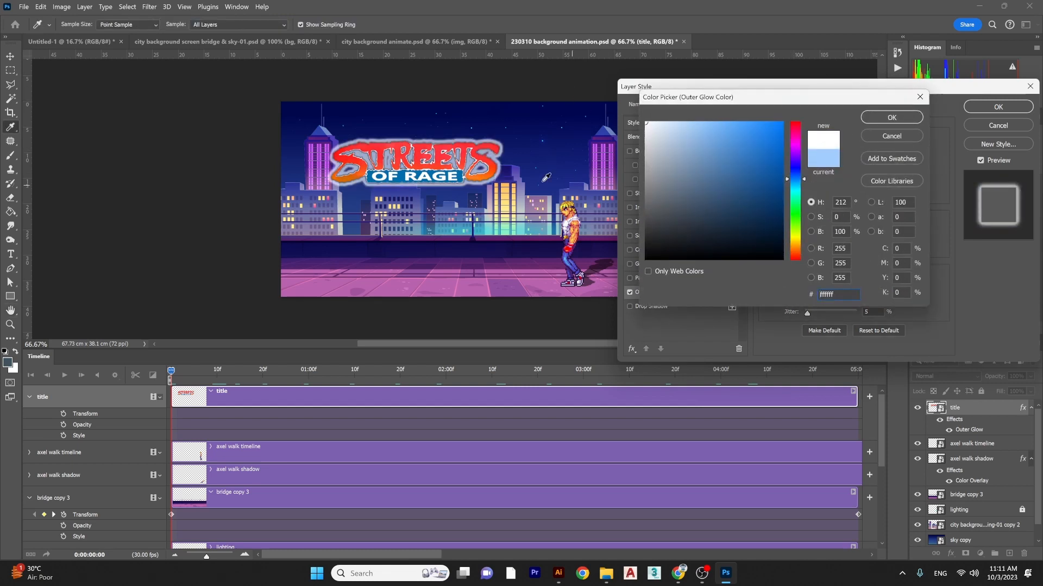
left_click(517, 167)
left_click(419, 188)
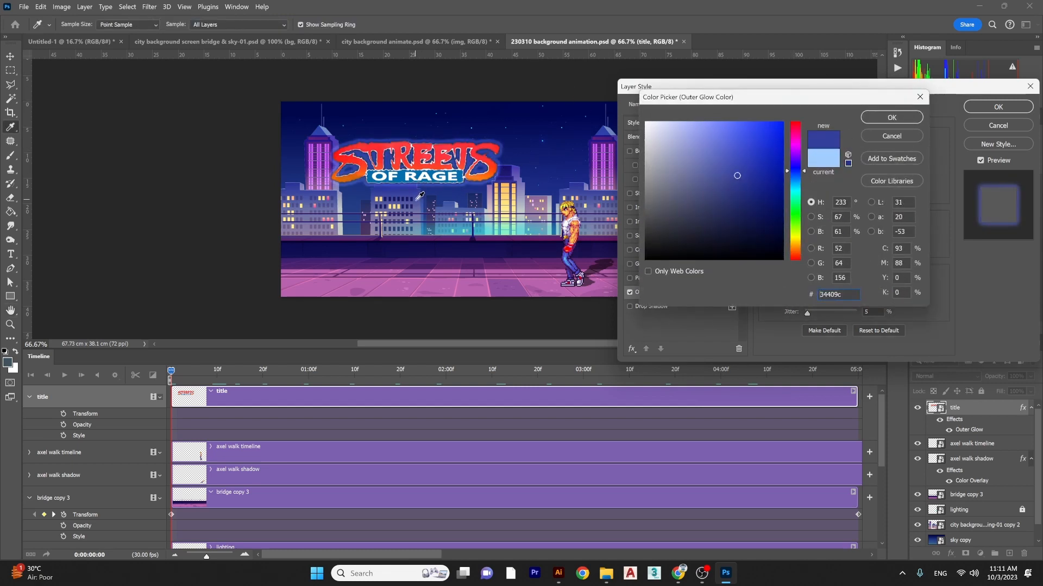
left_click(421, 196)
left_click(420, 228)
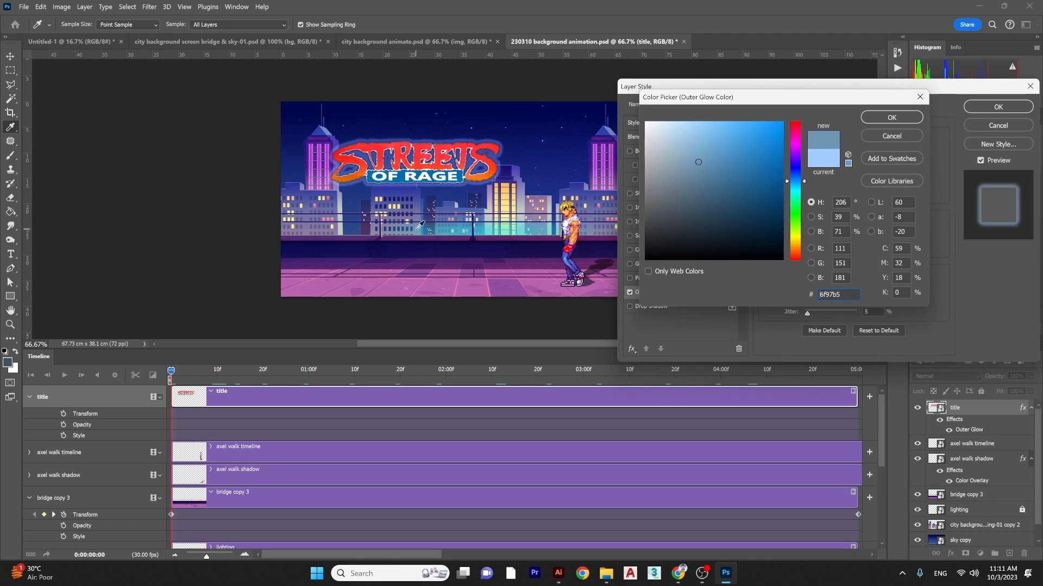
left_click(880, 117)
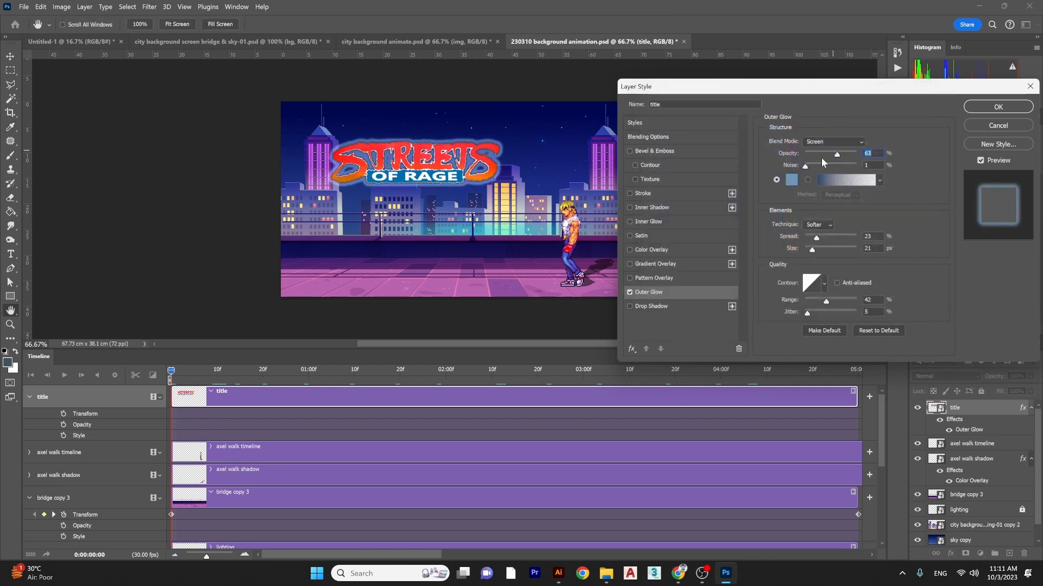
- Soften the title's outer glow to about 44% opacity, 7% spread and 46 px size
left_click_drag(826, 155, 831, 155)
mouse_move(816, 238)
left_mouse_down()
mouse_move(807, 239)
mouse_move(827, 249)
mouse_move(817, 254)
left_mouse_up()
mouse_move(825, 155)
left_mouse_down()
mouse_move(812, 158)
mouse_move(831, 154)
mouse_move(821, 157)
left_mouse_up()
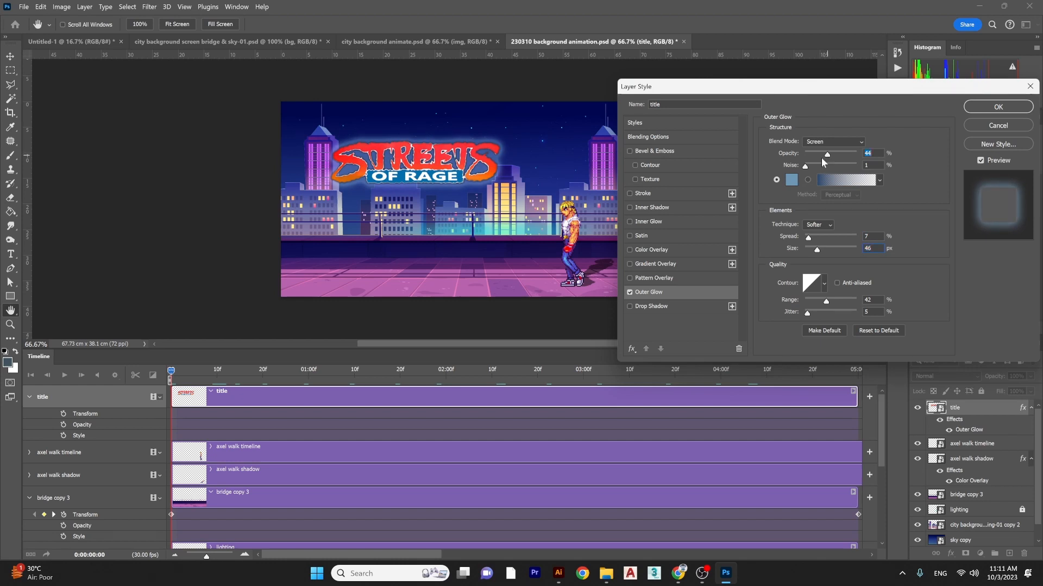
- Enable Inner Glow on the title layer and lower its Outer Glow opacity to 0%
left_click(629, 207)
left_click(629, 208)
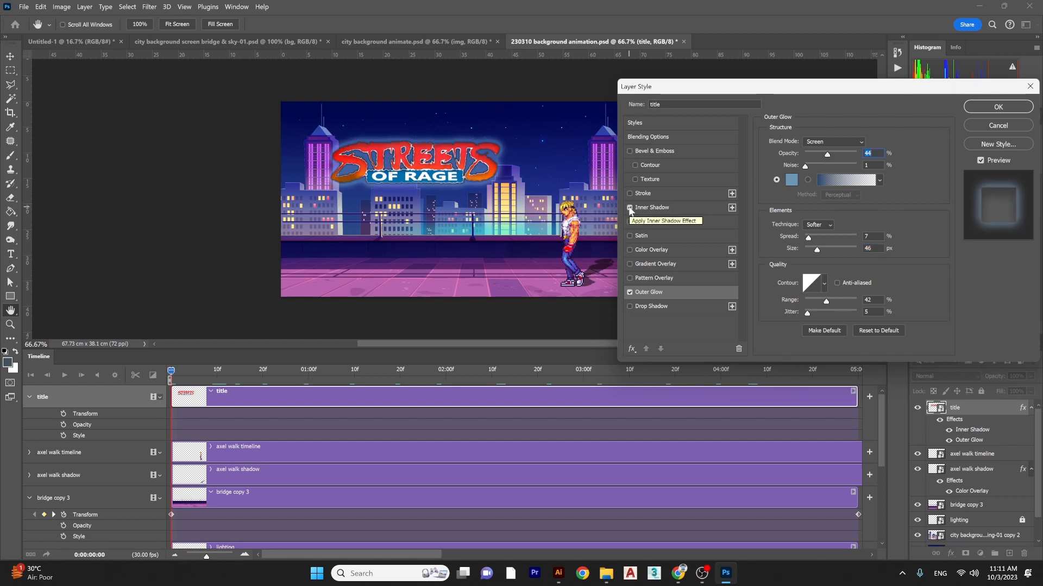
left_click(629, 222)
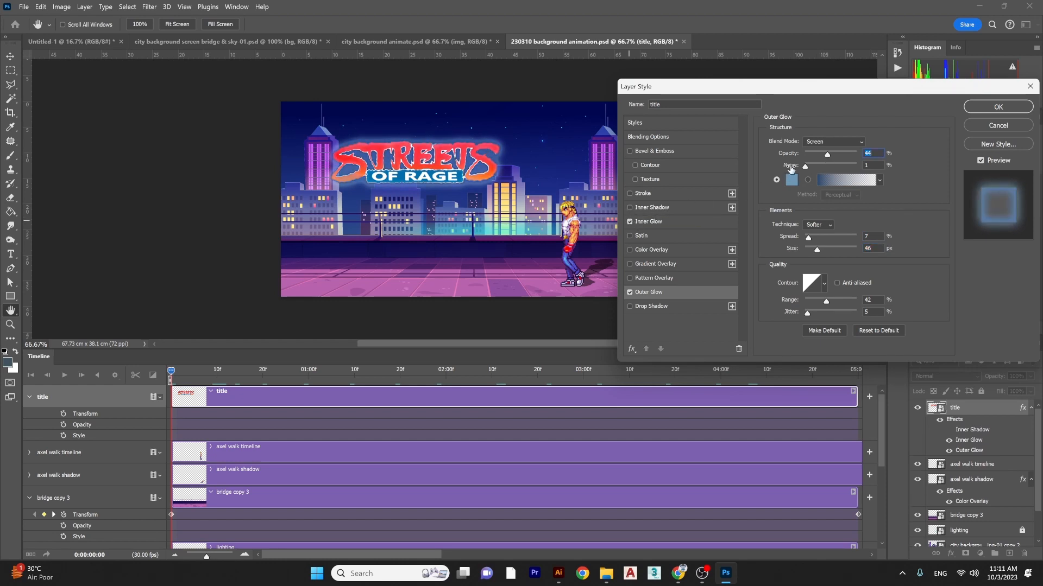
left_click_drag(822, 154, 792, 165)
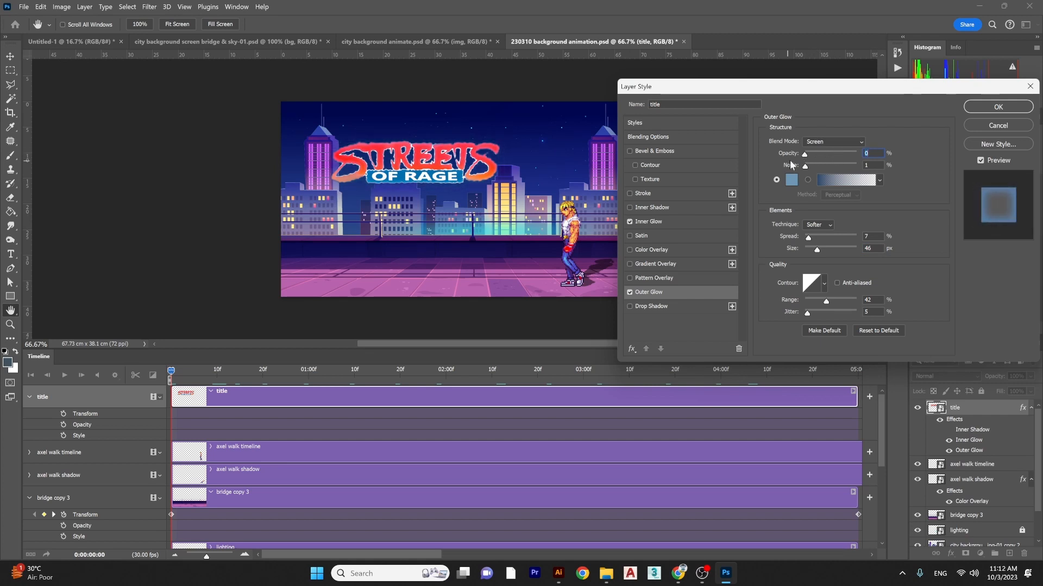
left_click(987, 109)
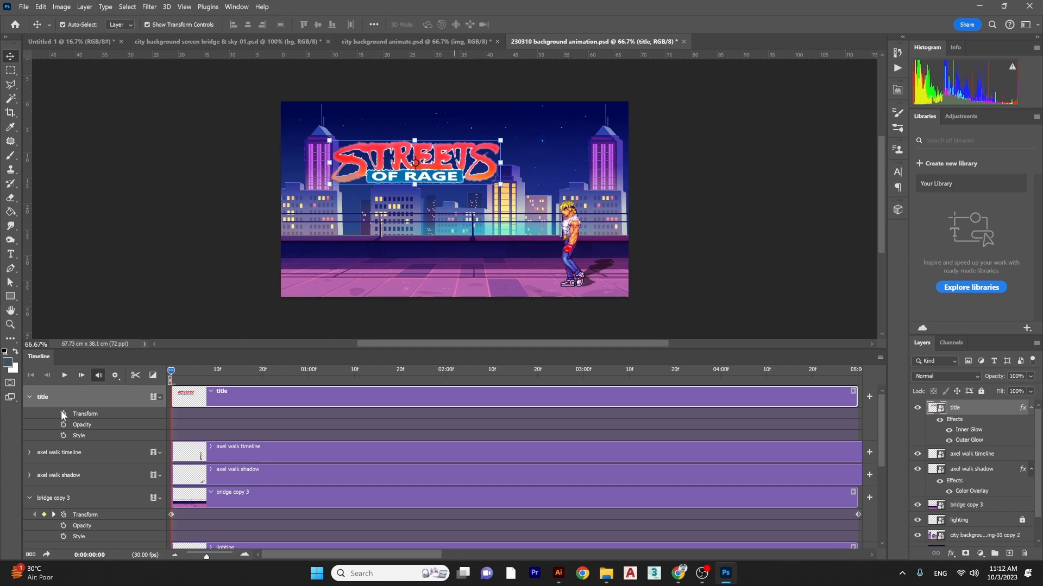
left_click(62, 415)
left_click_drag(171, 371, 793, 370)
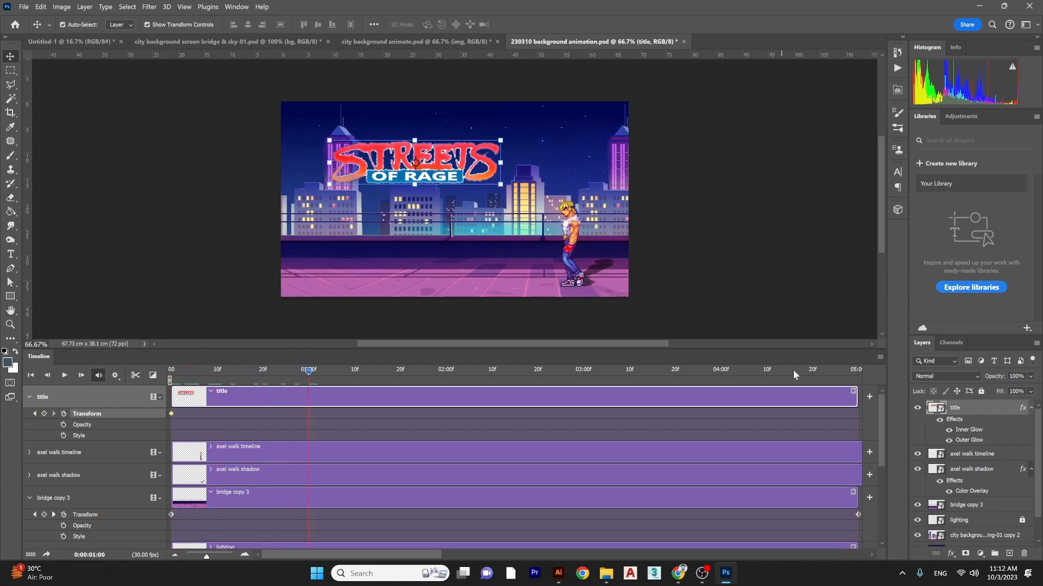
right_click(937, 415)
left_click(869, 115)
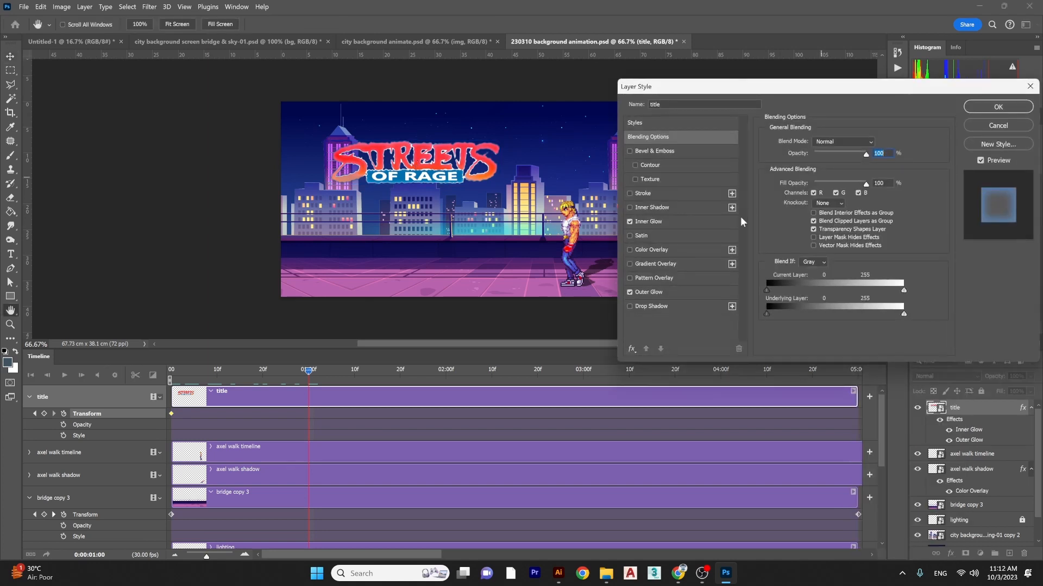
left_click(663, 293)
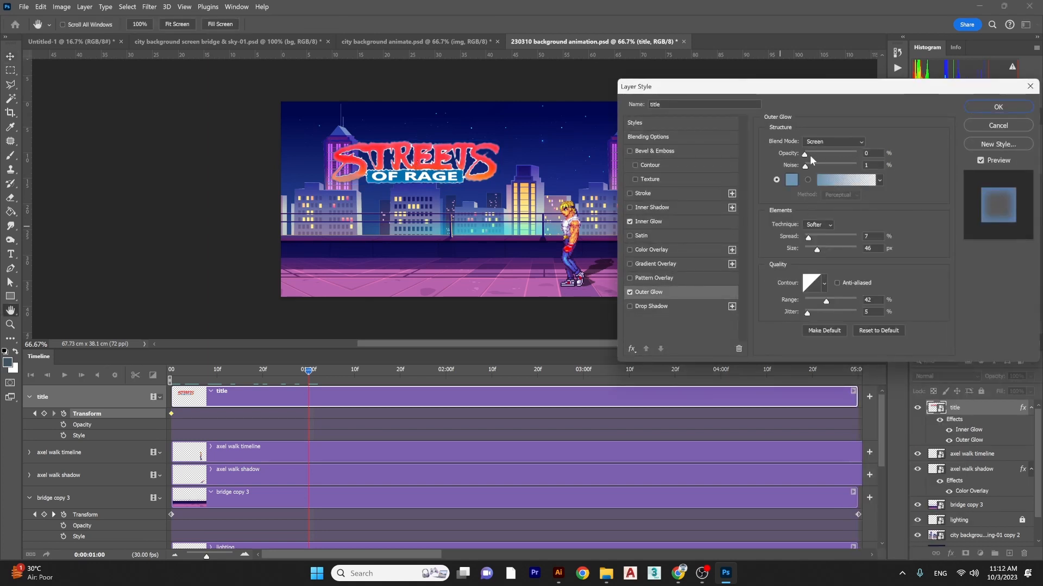
left_click_drag(806, 155, 829, 154)
left_click(998, 107)
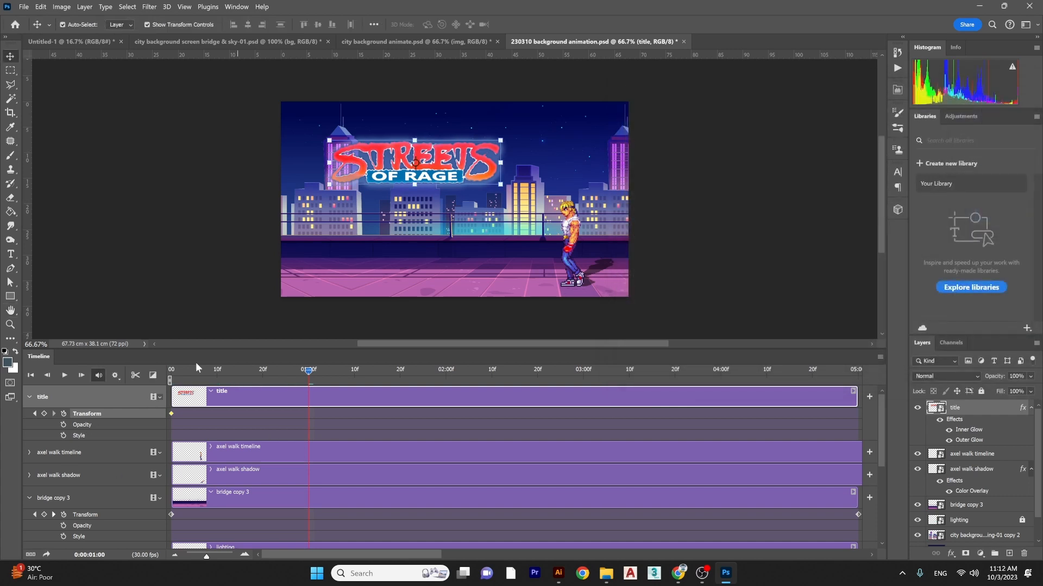
left_click_drag(196, 369, 308, 369)
key("ctrl+z")
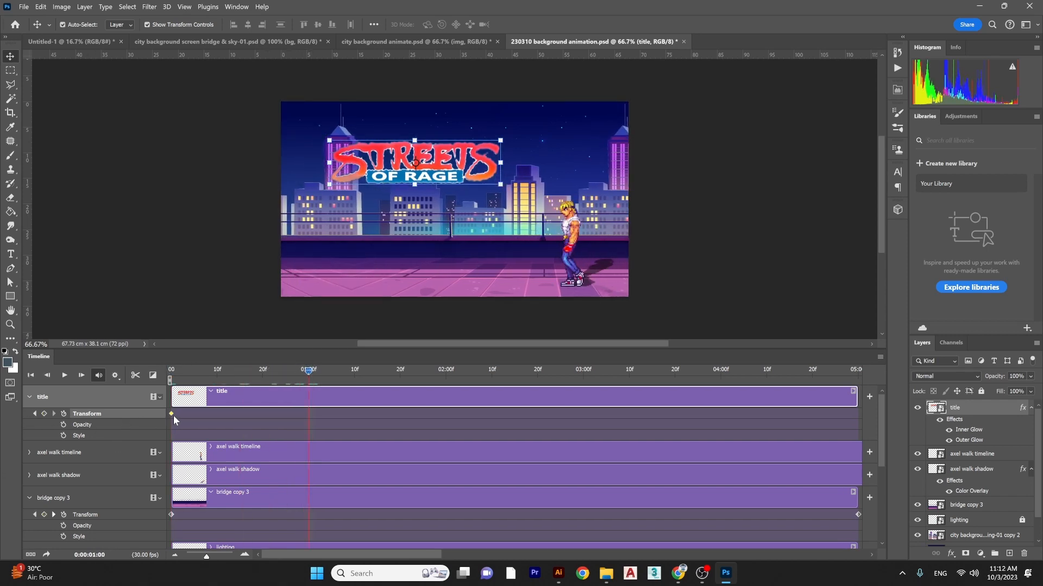
key("Delete")
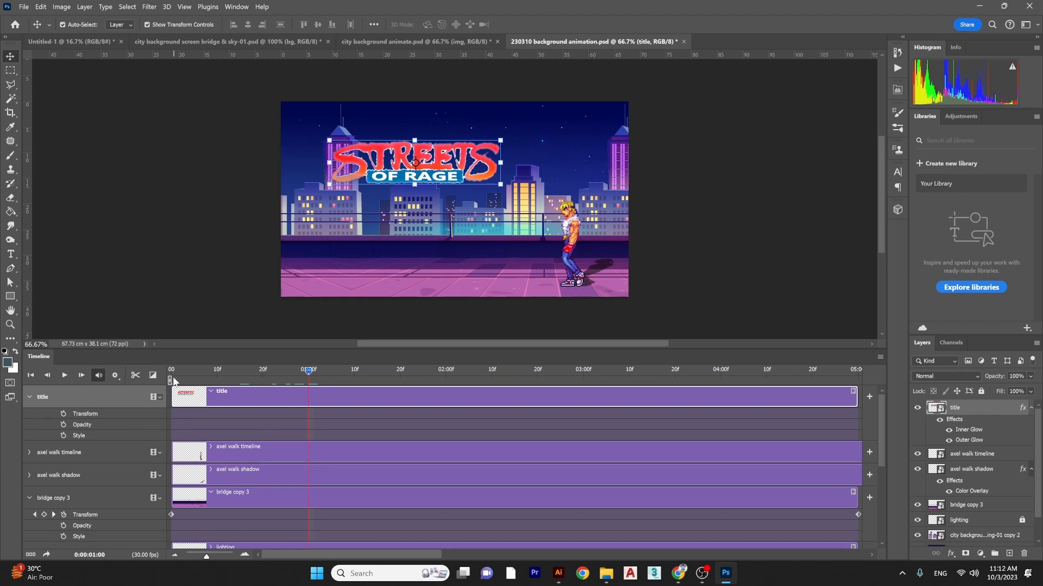
- Keyframe the title's Style at the timeline start, and raise the outer glow opacity to about 51% at 0:00:01:00
left_click(174, 380)
left_click(63, 435)
left_click(272, 370)
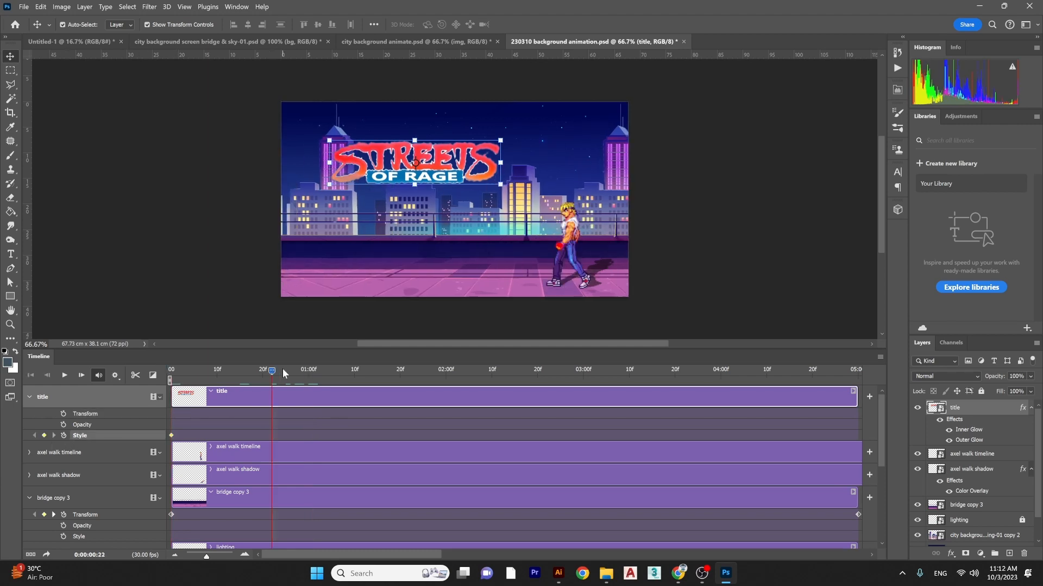
left_click_drag(282, 368, 309, 364)
right_click(967, 409)
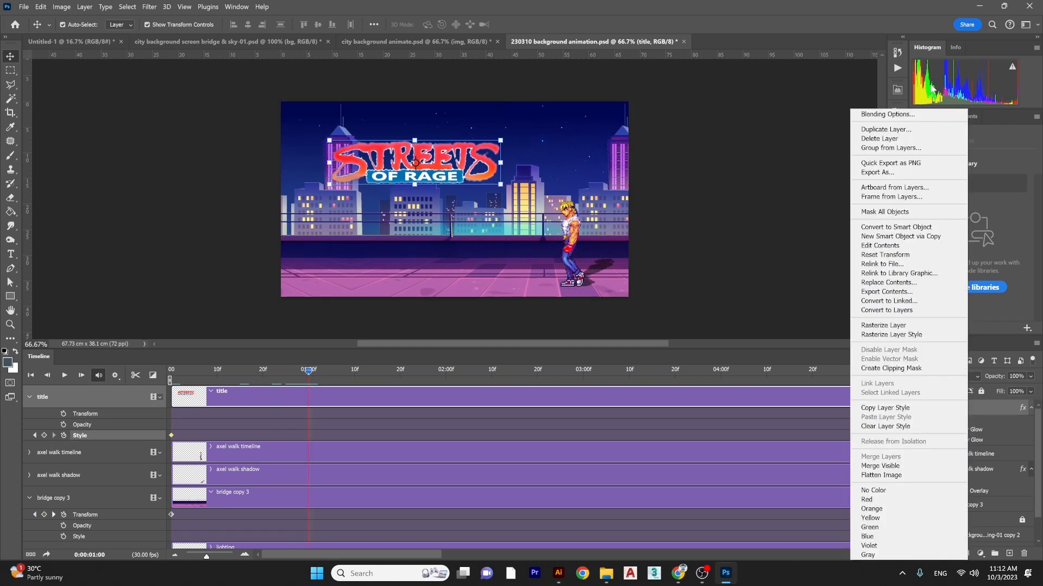
left_click(888, 114)
left_click(663, 292)
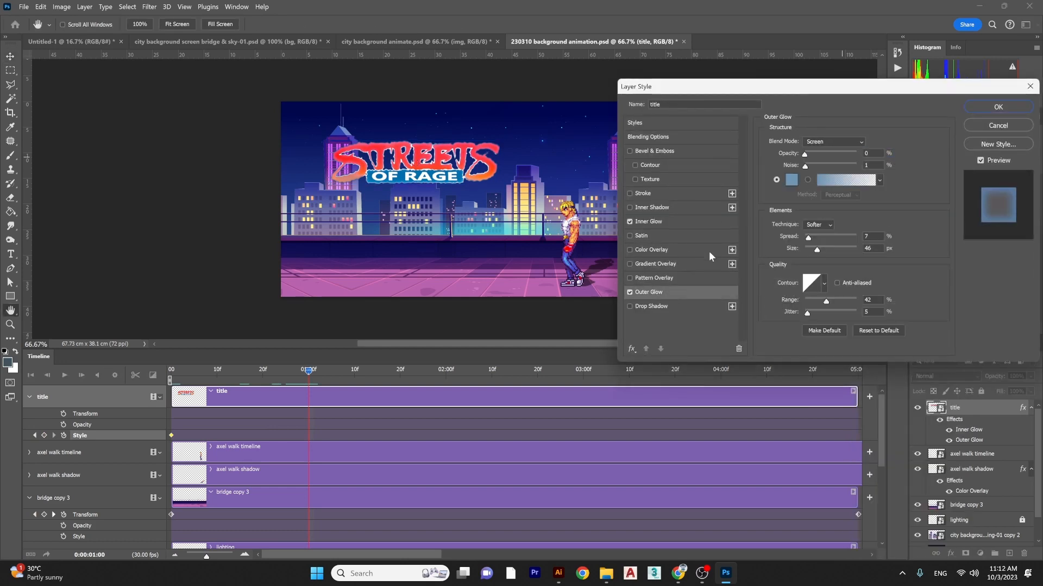
left_click_drag(805, 154, 832, 155)
left_click(998, 107)
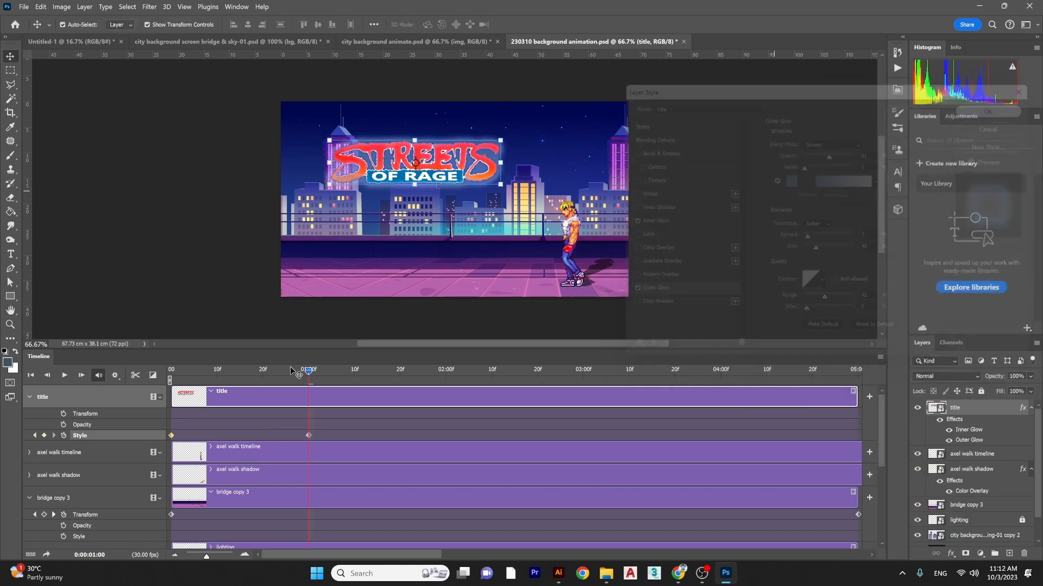
- Hold the title's glow with a Style keyframe at 1 second 10 frames, and dim its outer glow opacity at 0:00:02:01
left_click_drag(297, 373, 450, 374)
right_click(970, 406)
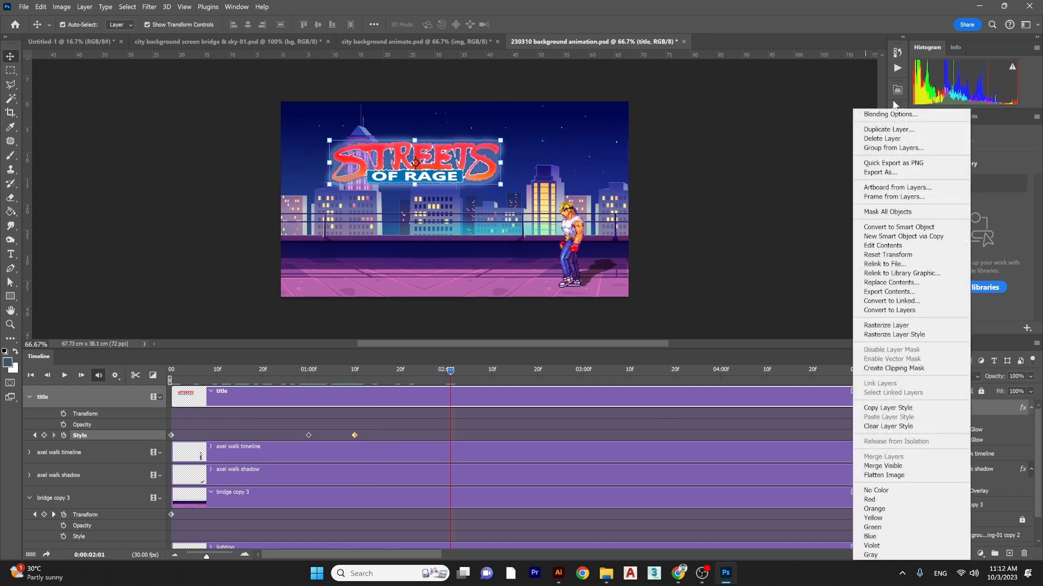
left_click(888, 114)
left_click(654, 293)
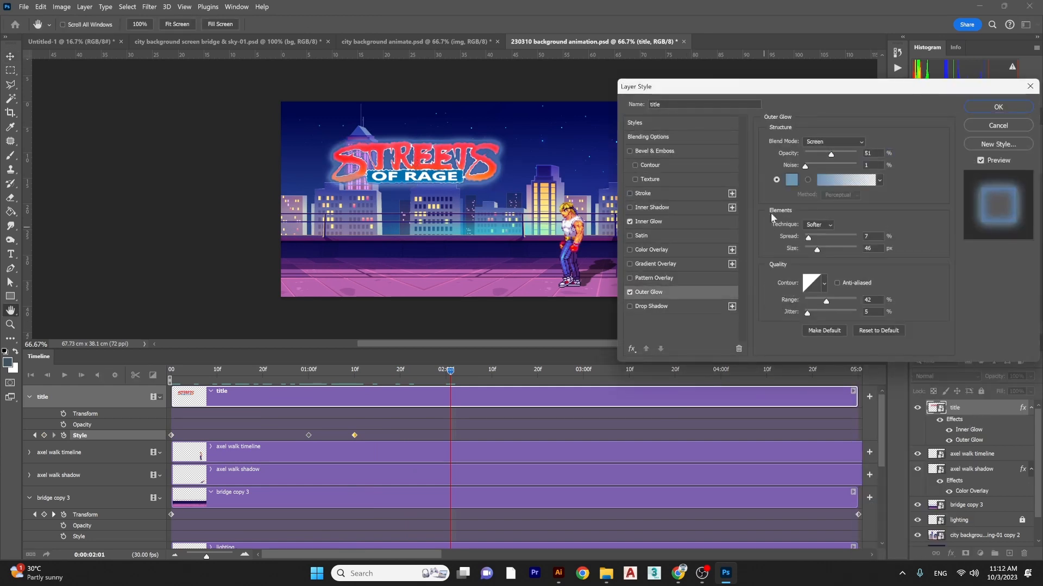
left_click(813, 155)
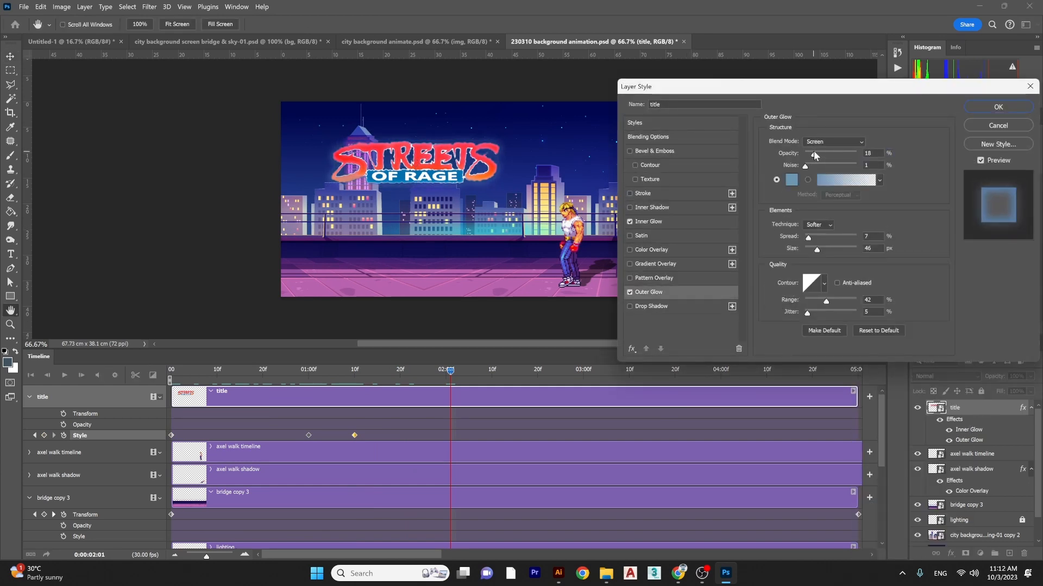
left_click_drag(814, 151, 819, 148)
left_click(977, 109)
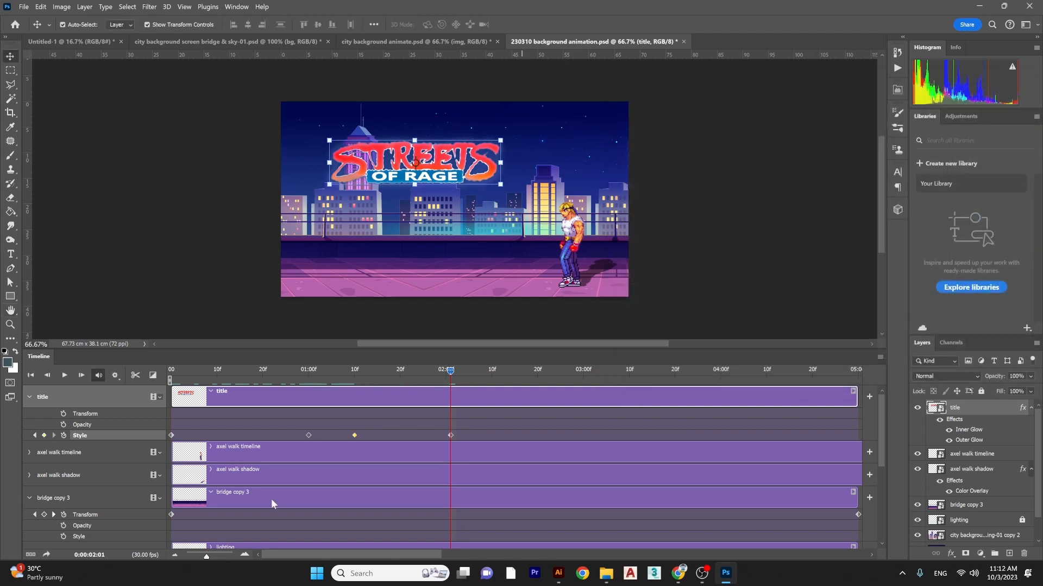
- Copy the title's last three Style keyframes and paste them starting at 0:00:02:26
left_click_drag(341, 372, 307, 436)
right_click(308, 435)
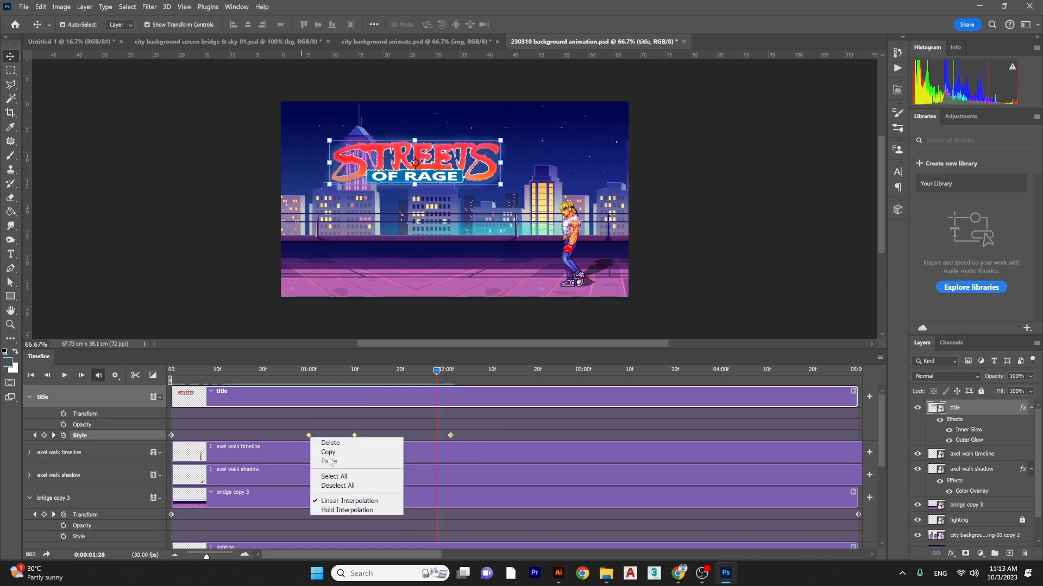
left_click(329, 453)
left_click_drag(499, 372, 565, 371)
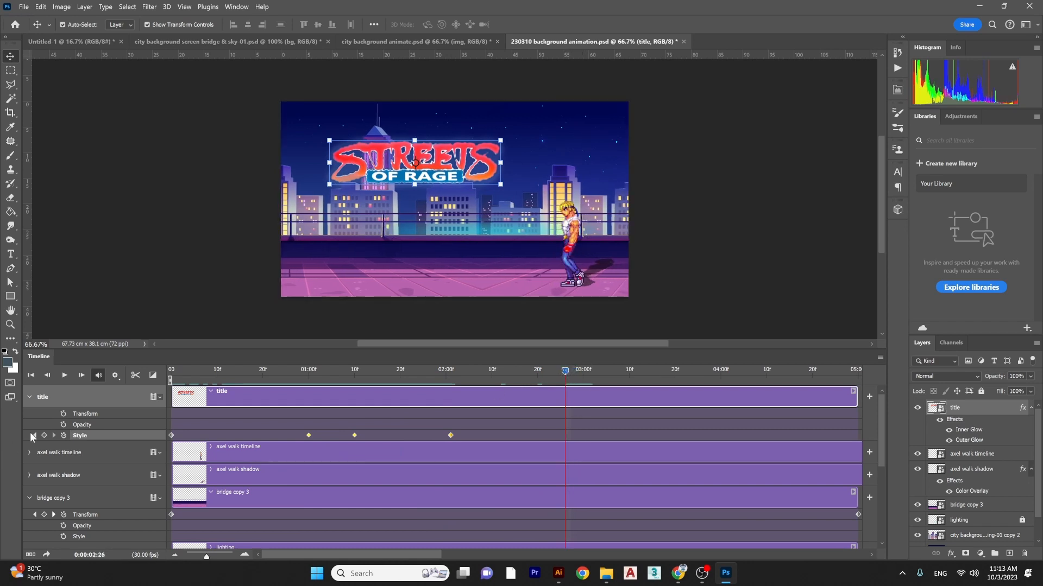
right_click(566, 436)
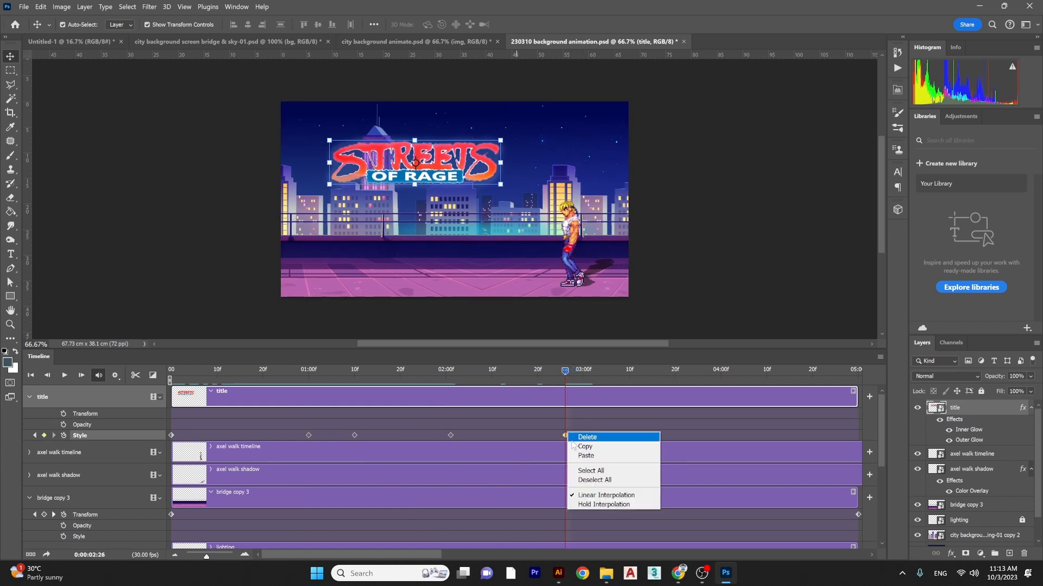
left_click(582, 462)
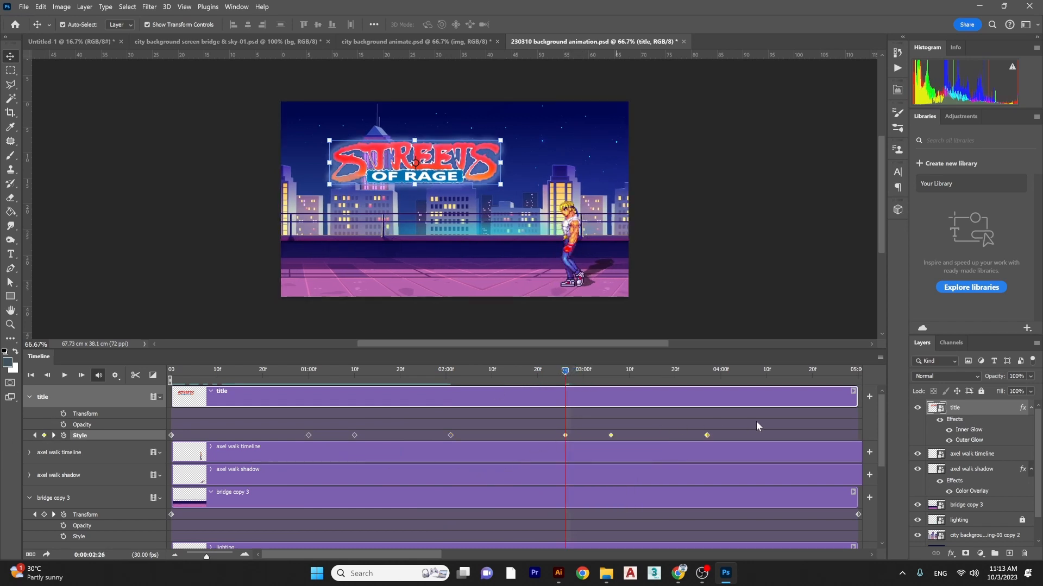
- Paste a copy of the title's first Style keyframe near the end, moving it to 05:00 and the preceding keyframe to about 04:10
right_click(172, 436)
left_click(187, 454)
left_click_drag(617, 373, 839, 380)
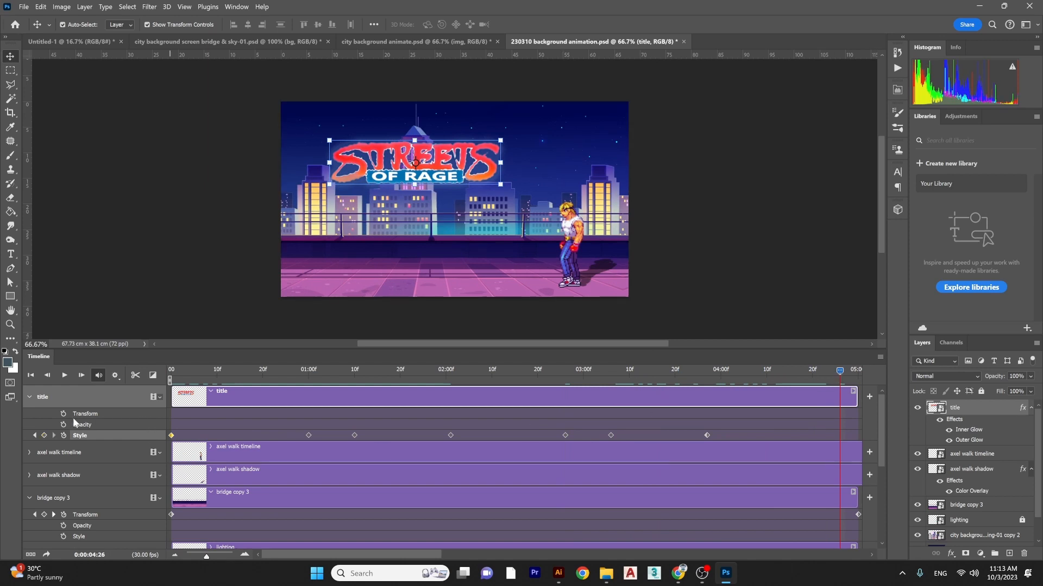
right_click(840, 436)
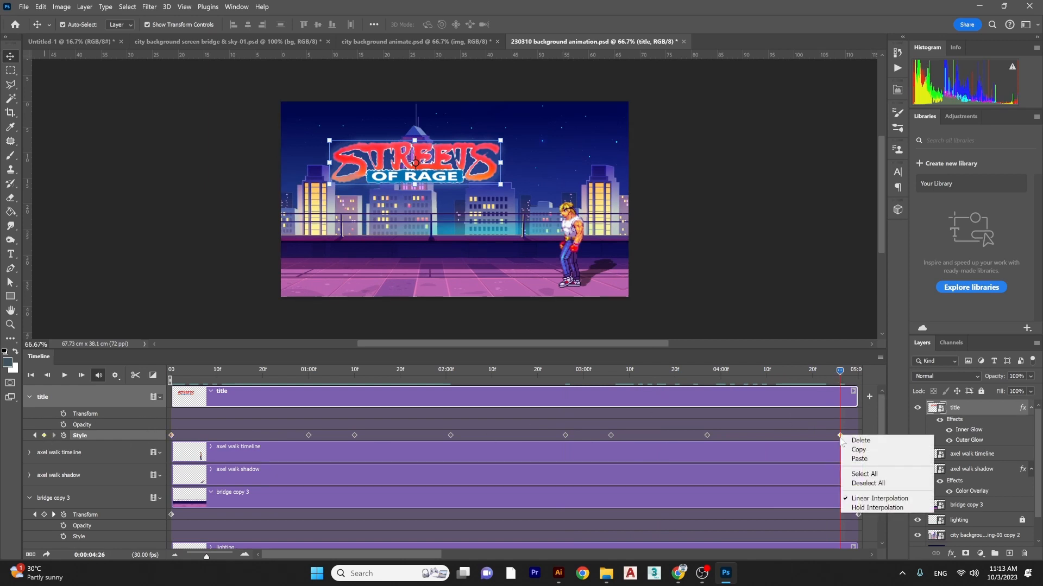
left_click(846, 459)
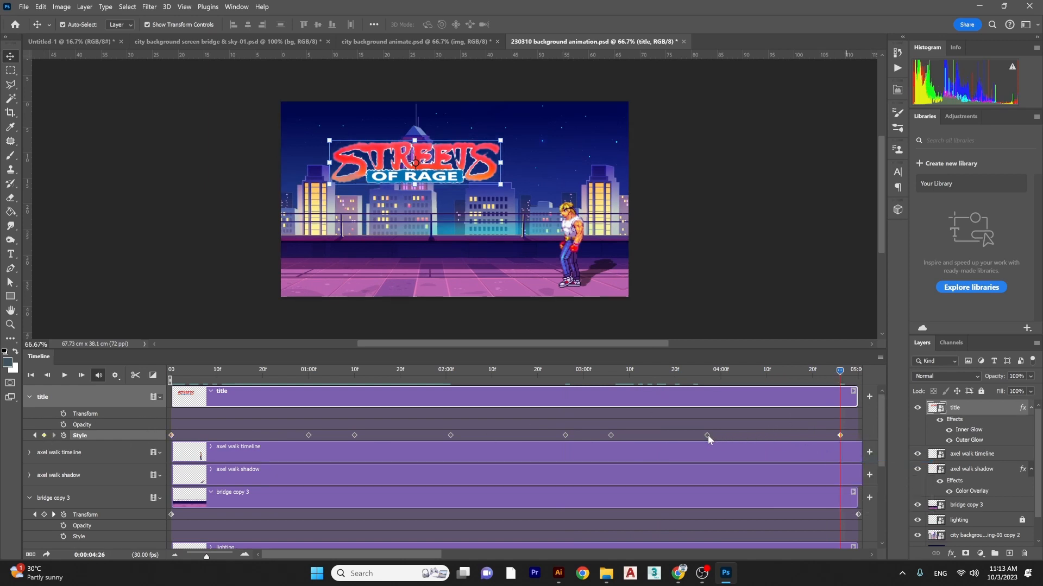
left_click(856, 436)
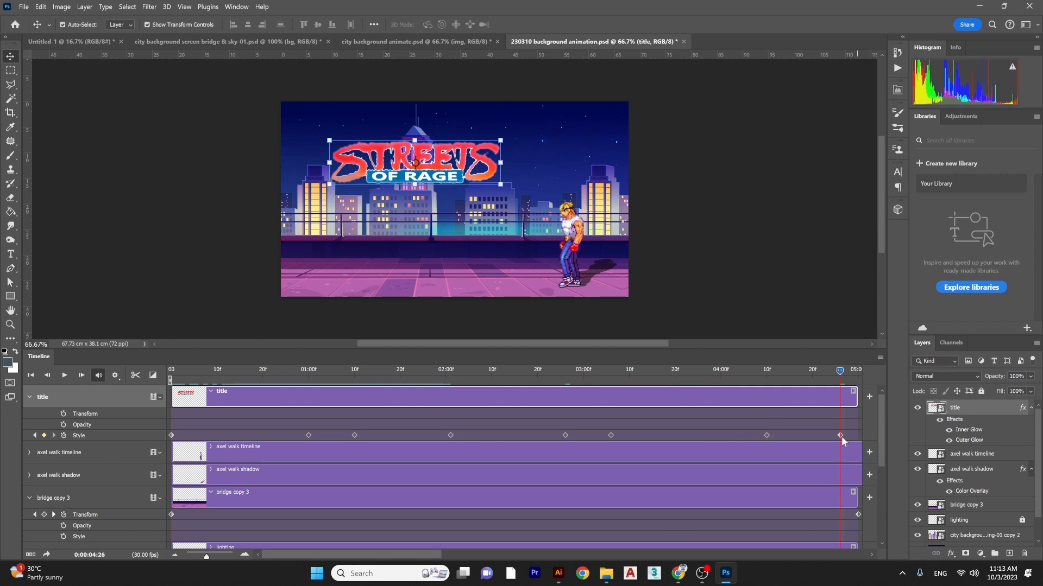
left_click_drag(841, 435, 858, 435)
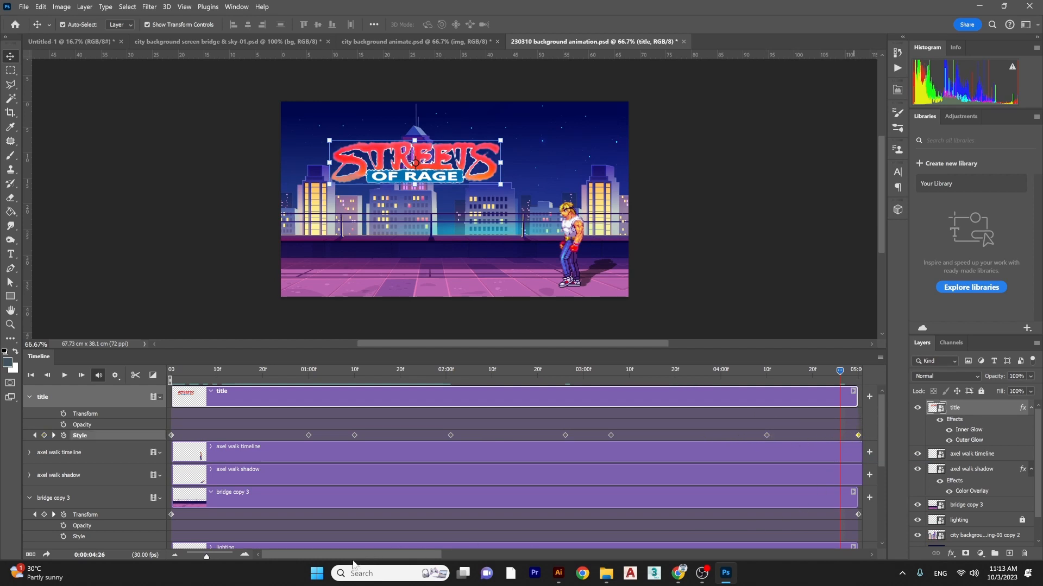
- Trim the axel walk timeline and axel walk shadow clips to end at 05:00, matching the title clip
left_click_drag(203, 559, 198, 558)
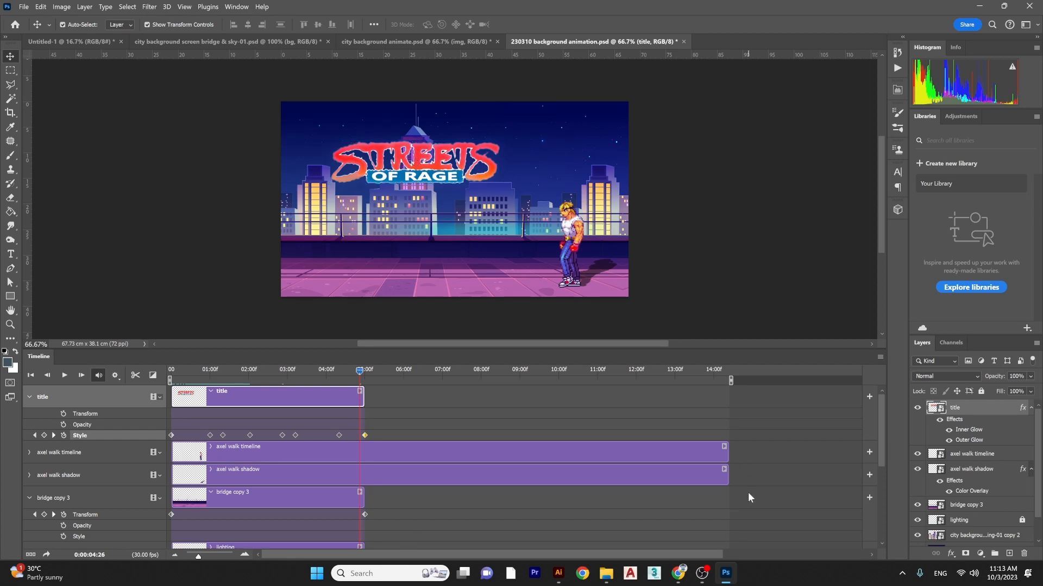
left_click(721, 449)
left_click(691, 480, "shift")
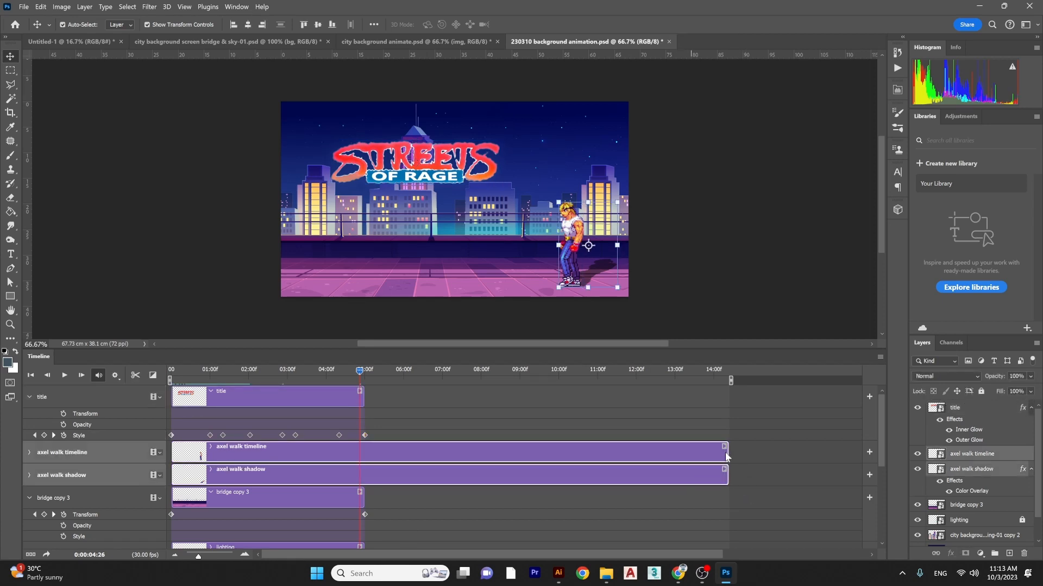
left_click_drag(725, 453, 363, 455)
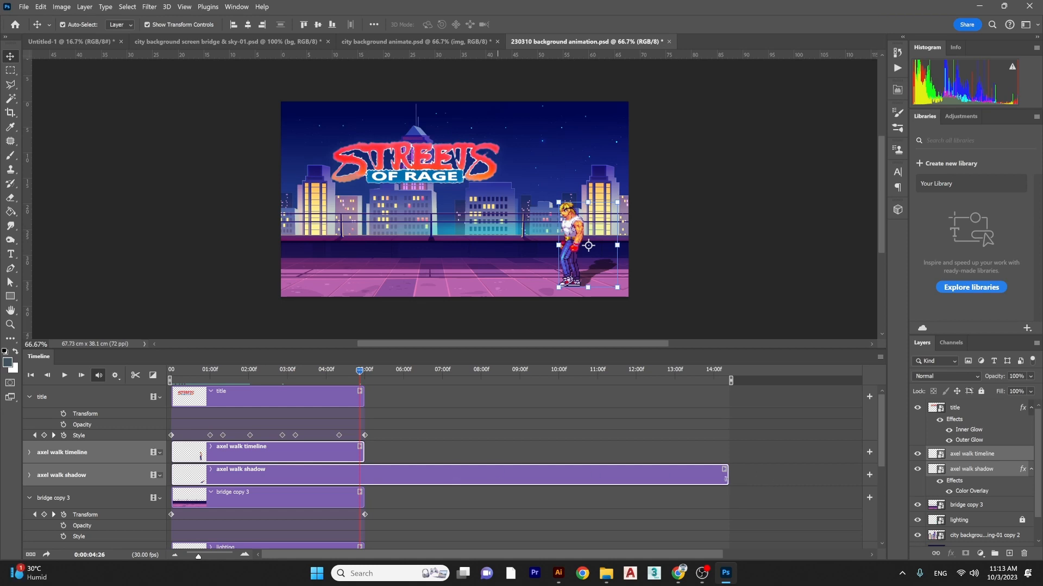
left_click_drag(725, 479, 365, 483)
- Play the animation from the timeline start to check the glow and walk cycle, and save the document
left_click_drag(306, 369, 73, 370)
key("space")
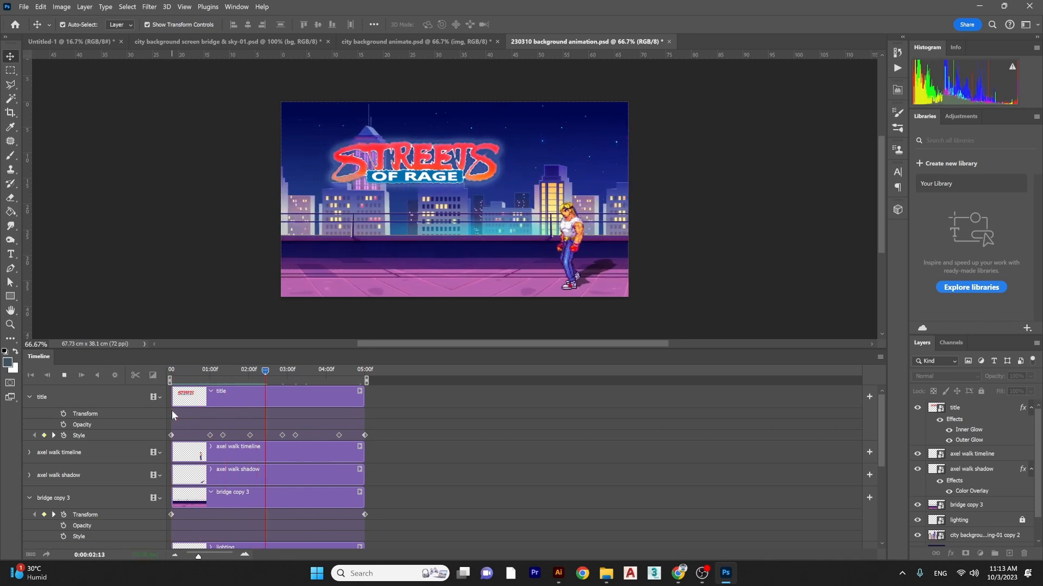
key("space")
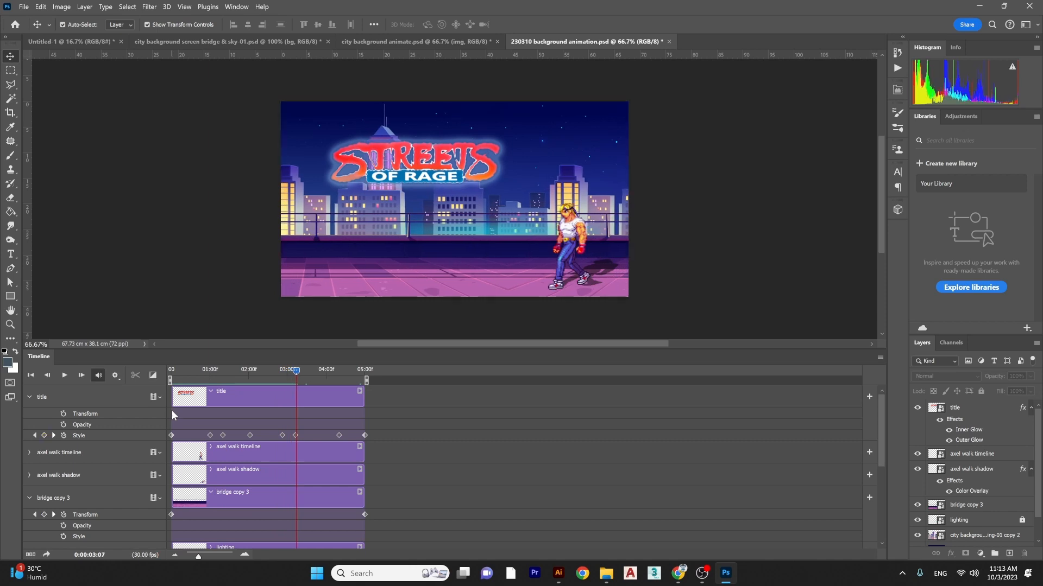
key("ctrl+s")
- Switch to the project folder in File Explorer and preview the VHS Overlay grain and Vhs insert (Read Desc) videos
mouse_move(599, 573)
left_click(442, 526)
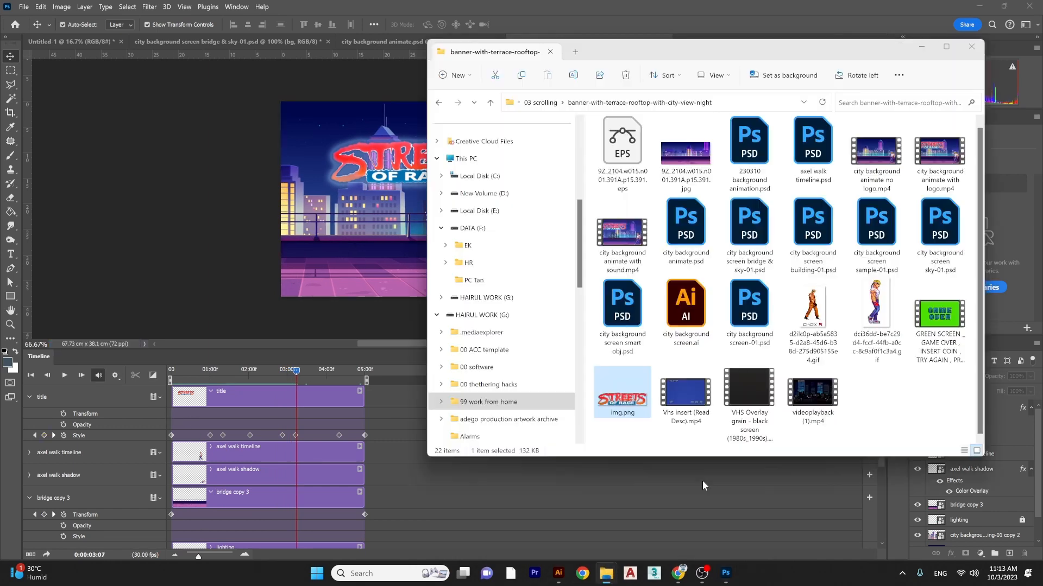
left_click(871, 404)
double_click(754, 386)
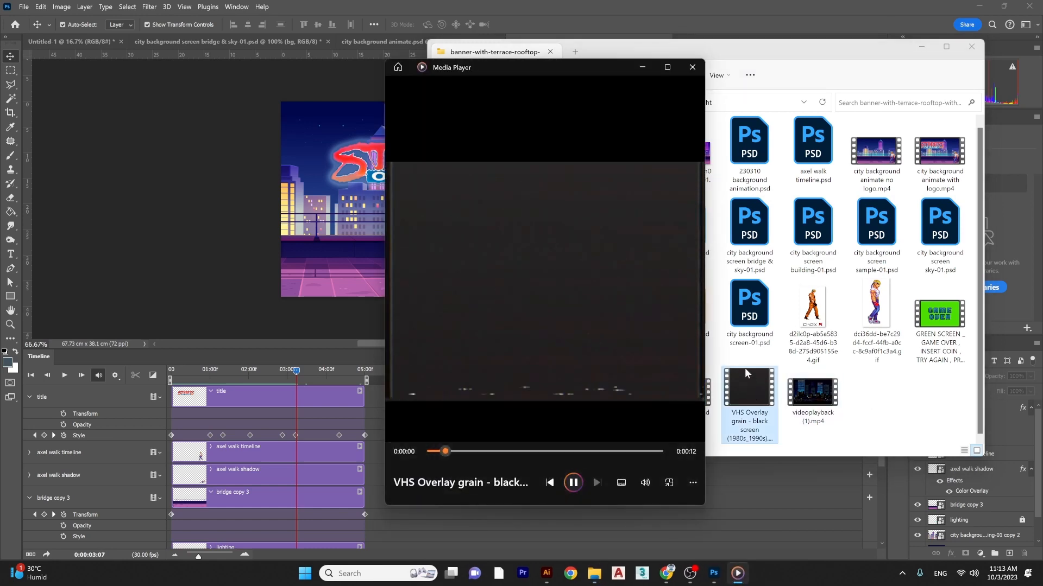
mouse_move(668, 69)
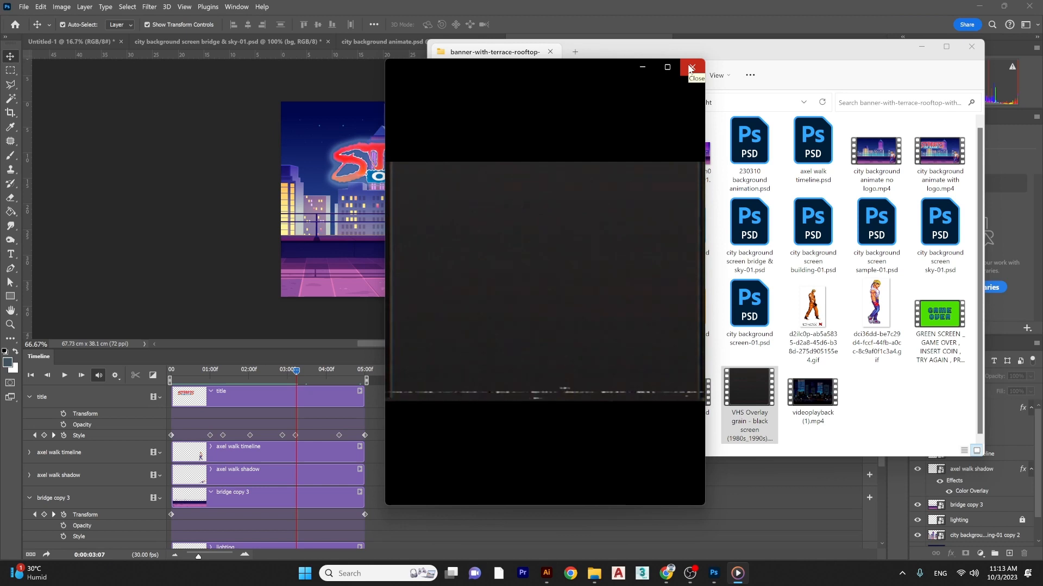
left_click(691, 67)
double_click(686, 392)
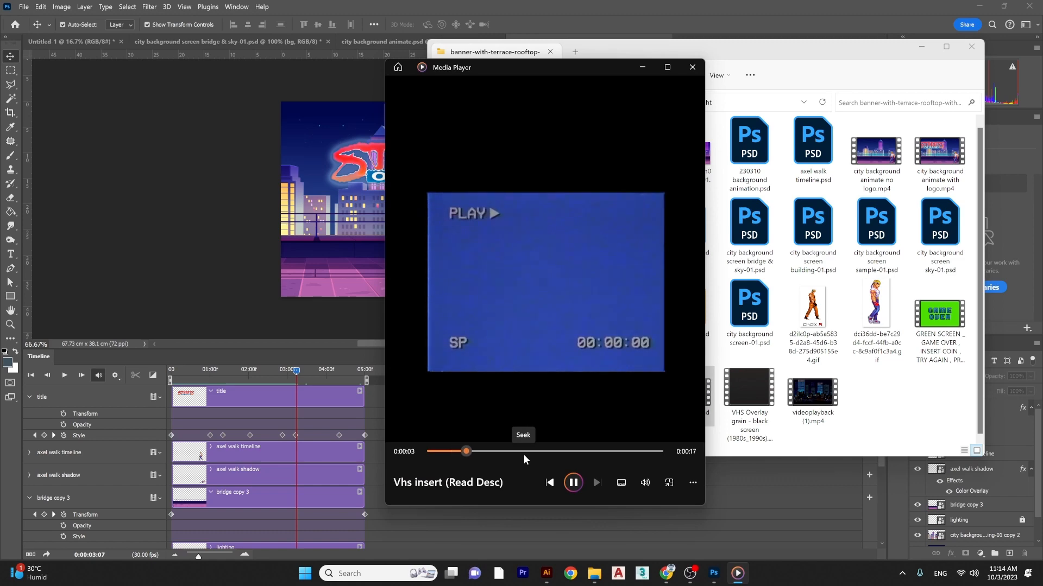
left_click(523, 454)
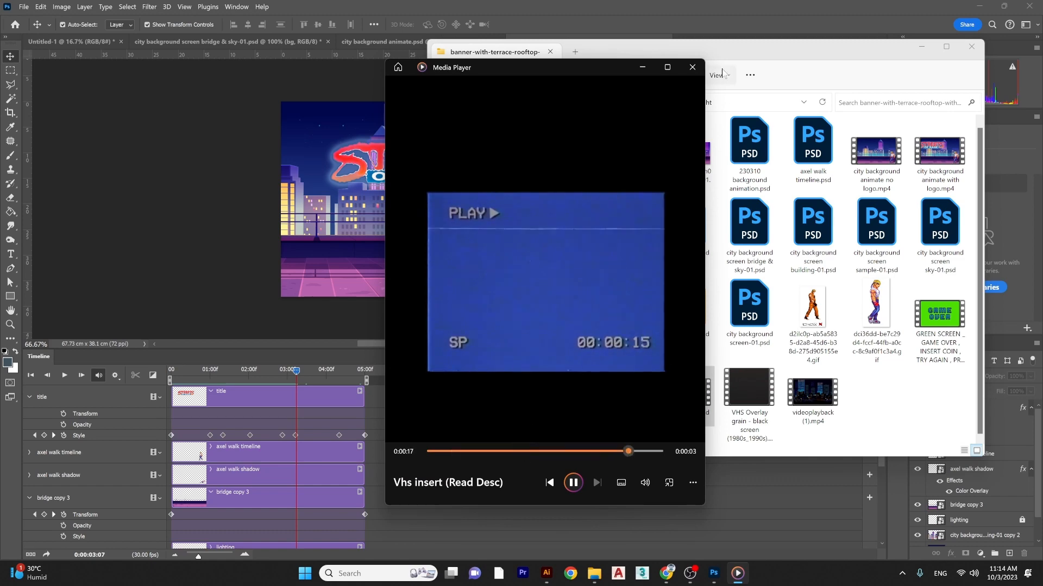
left_click(692, 67)
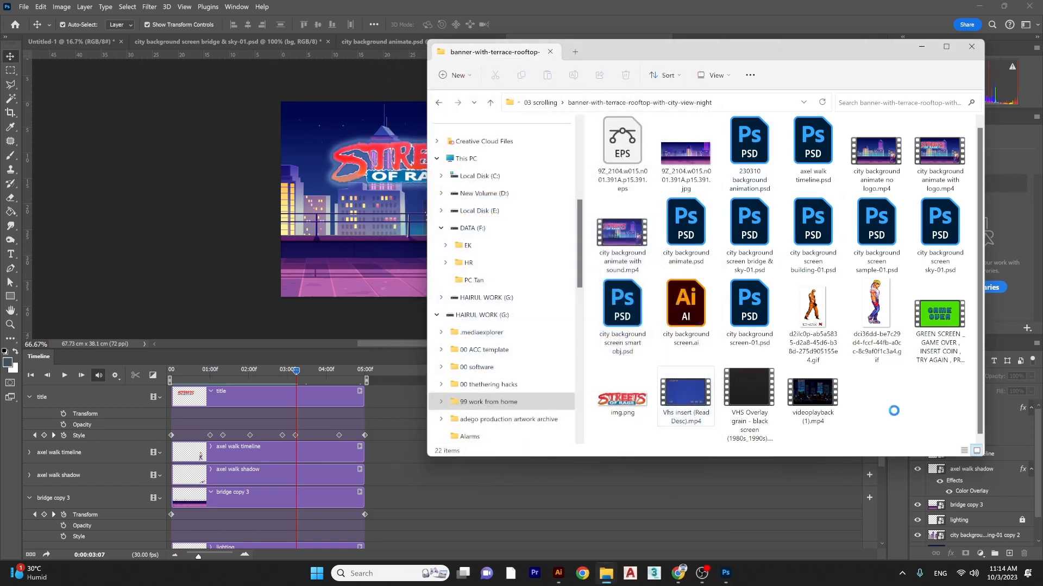
- Place Vhs insert (Read Desc).mp4 from the project folder into the Photoshop animation and scale it to about 151% to fit the canvas height
left_click_drag(770, 58, 827, 62)
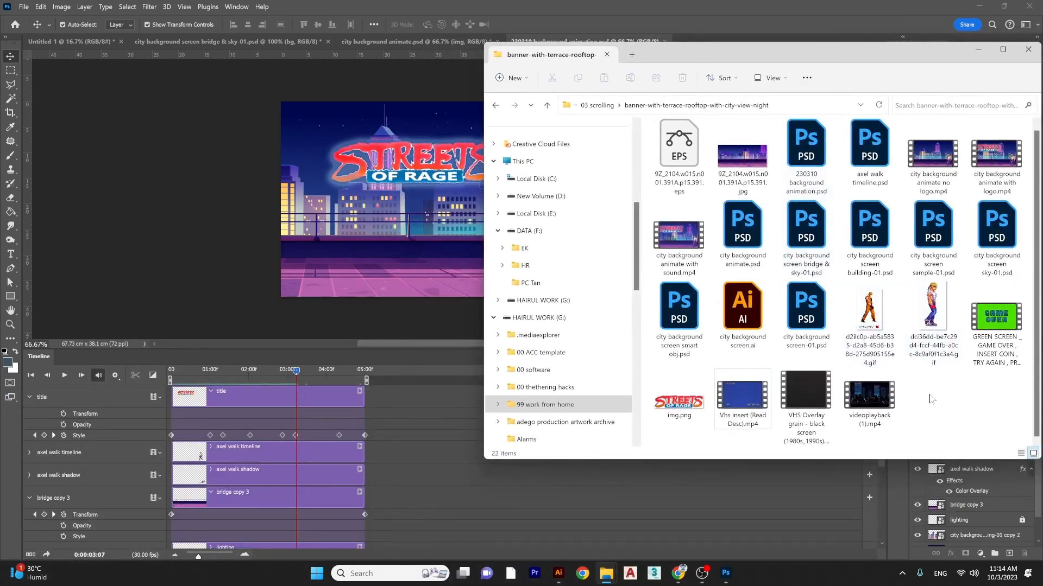
left_click(238, 314)
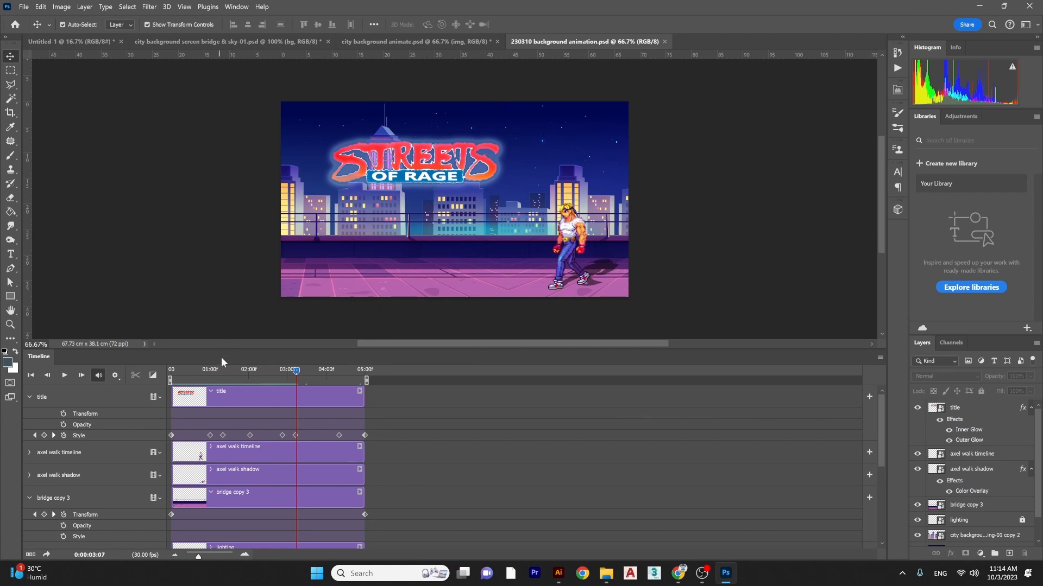
left_click_drag(206, 366, 331, 369)
mouse_move(606, 573)
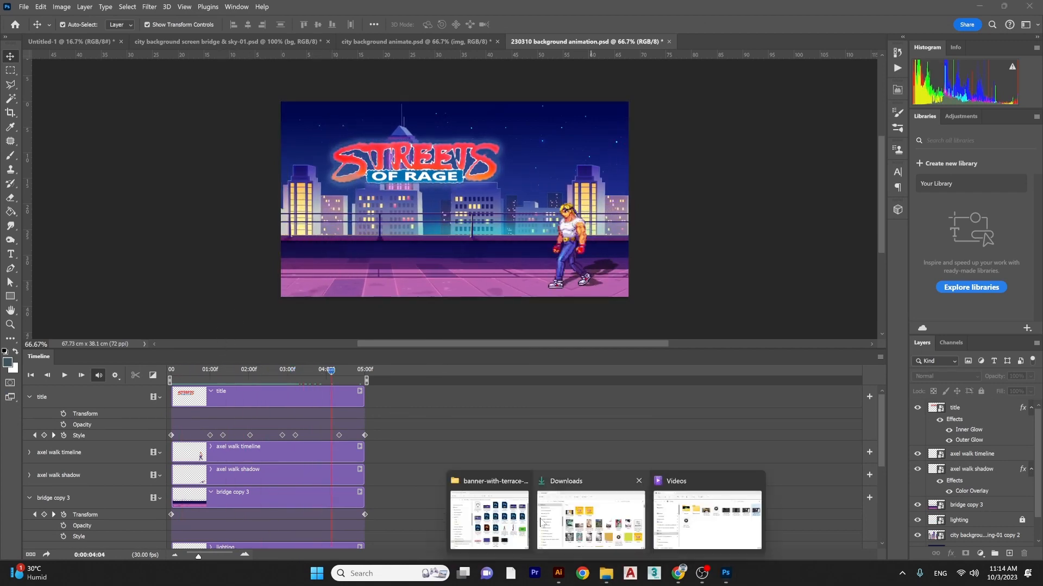
left_click(516, 520)
left_click_drag(743, 397, 465, 319)
left_click_drag(460, 133, 456, 100)
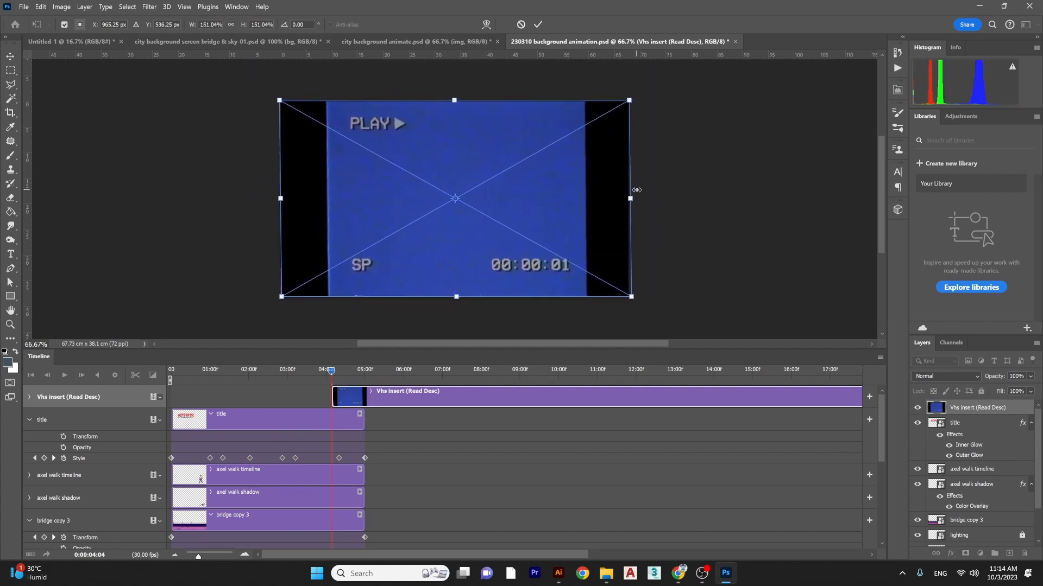
- Stretch the VHS insert horizontally beyond both canvas edges so its black side bars fall outside, and commit the transform
left_click_drag(634, 198, 683, 191)
key("ctrl+z")
left_click_drag(282, 197, 220, 212)
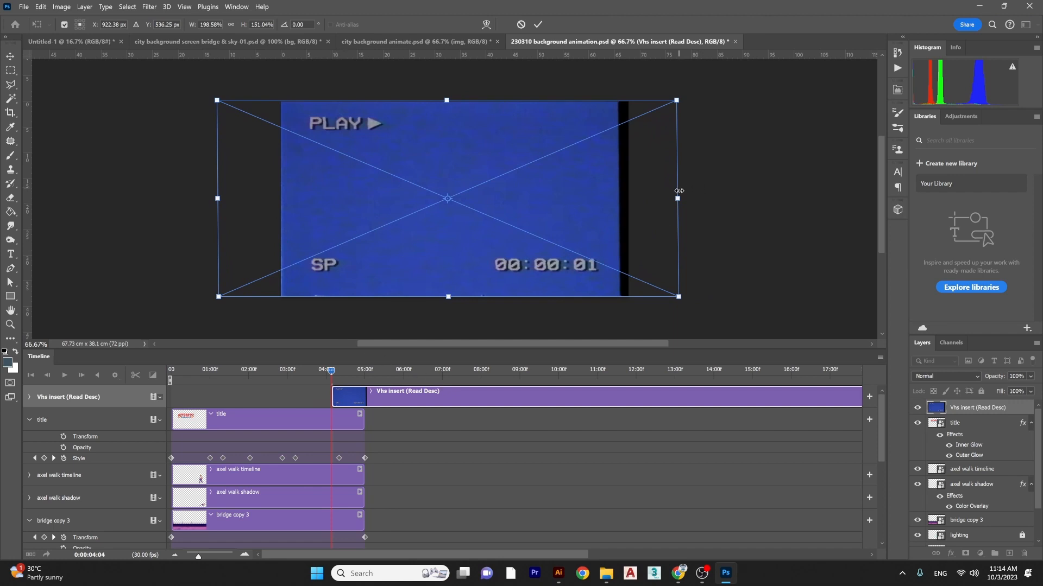
left_click_drag(677, 198, 690, 199)
key("Return")
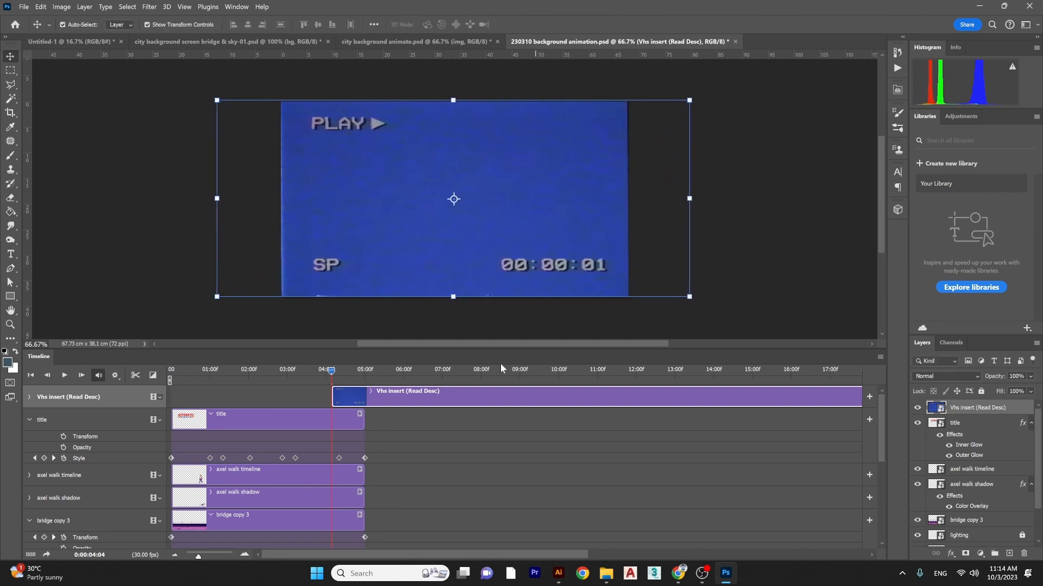
- Move the VHS insert clip to the start of the timeline, and redock the Timeline panel below the canvas
left_click_drag(435, 402, 323, 398)
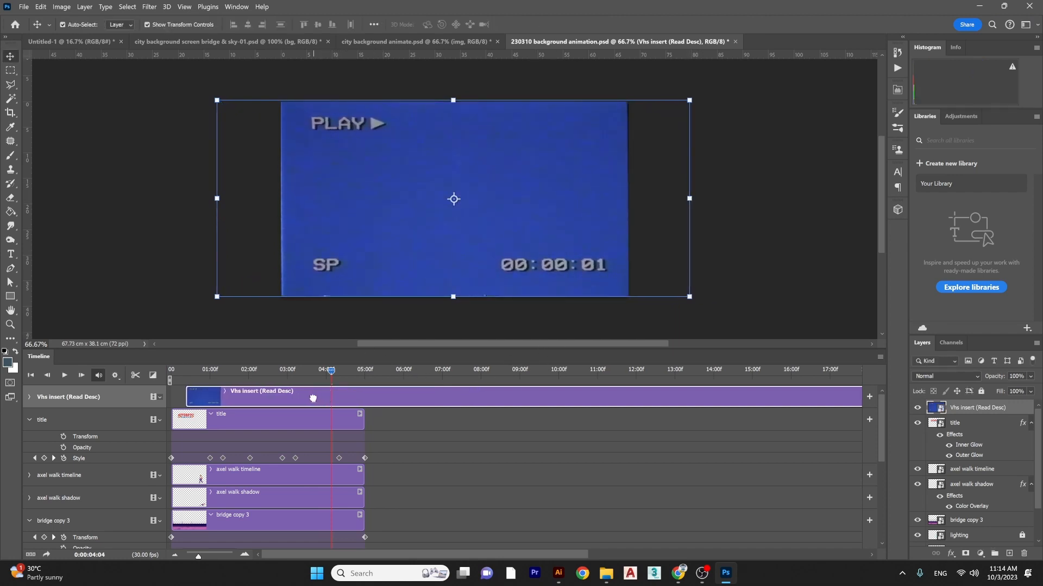
left_click_drag(374, 360, 367, 367)
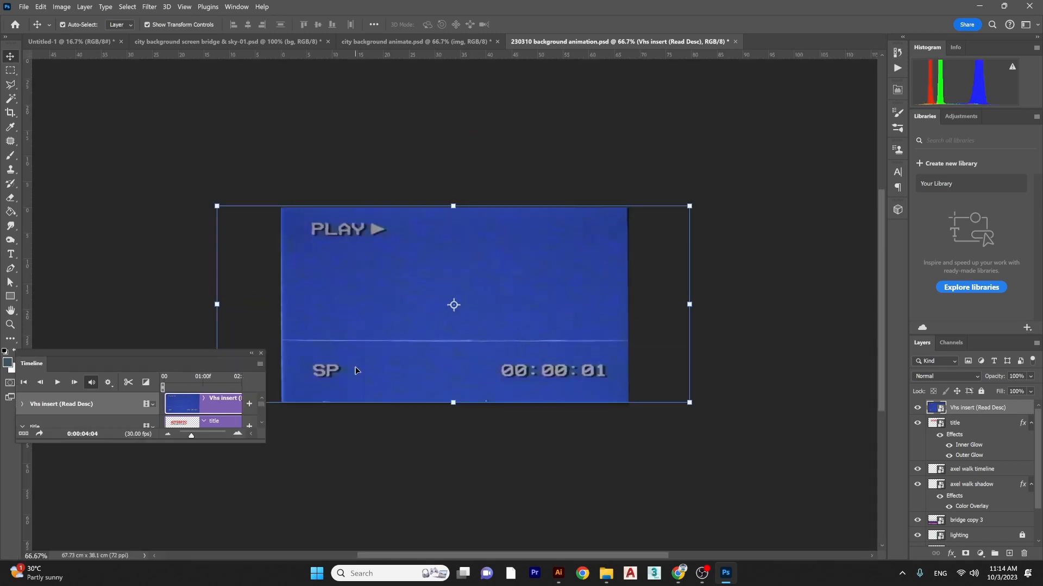
left_click_drag(24, 373, 109, 552)
left_click_drag(185, 476, 205, 328)
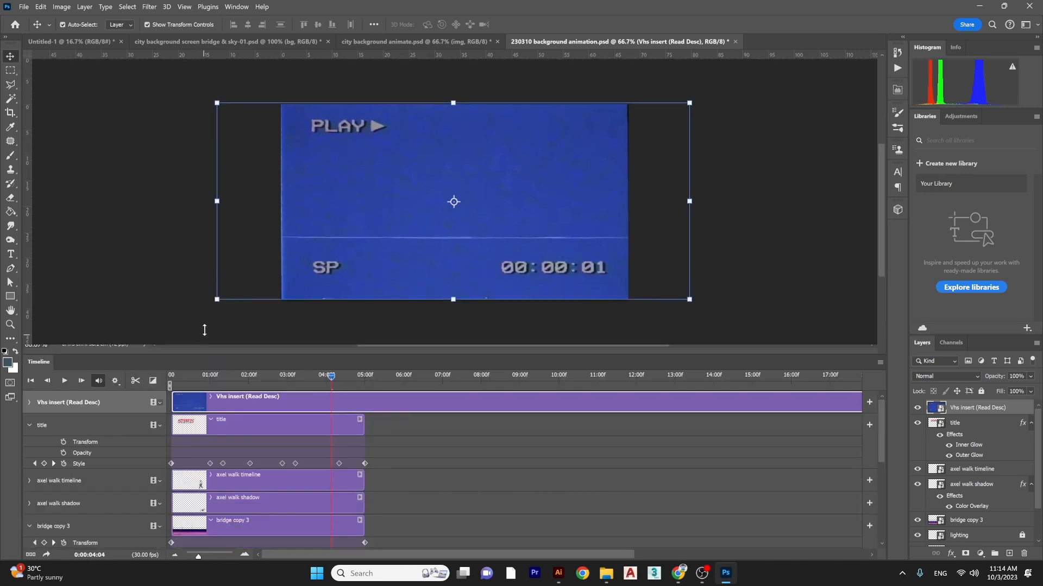
- Split the VHS insert clip at 0:00:05:01 and delete the portion after the cut
left_click(296, 347)
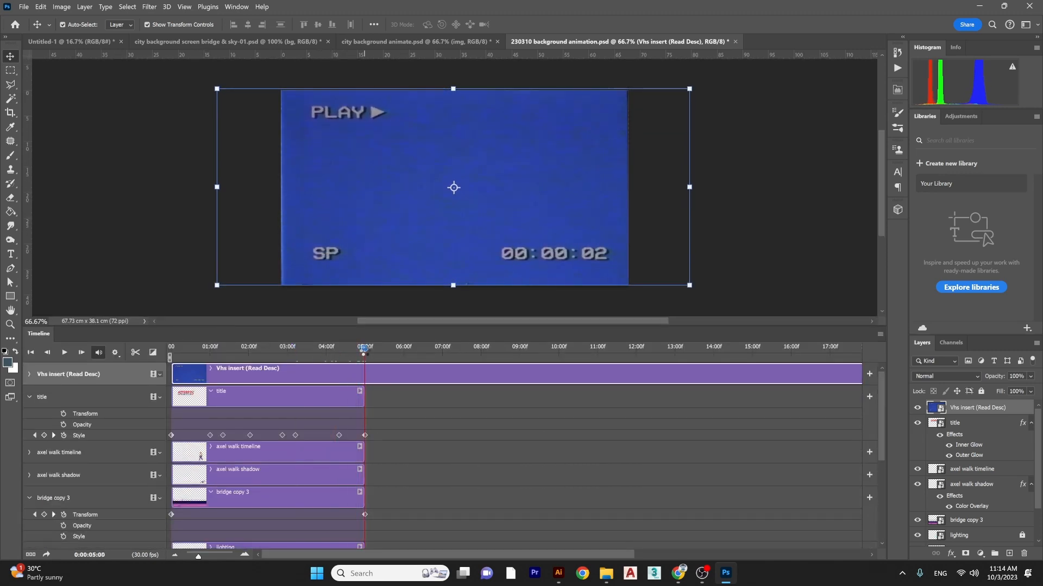
left_click(135, 354)
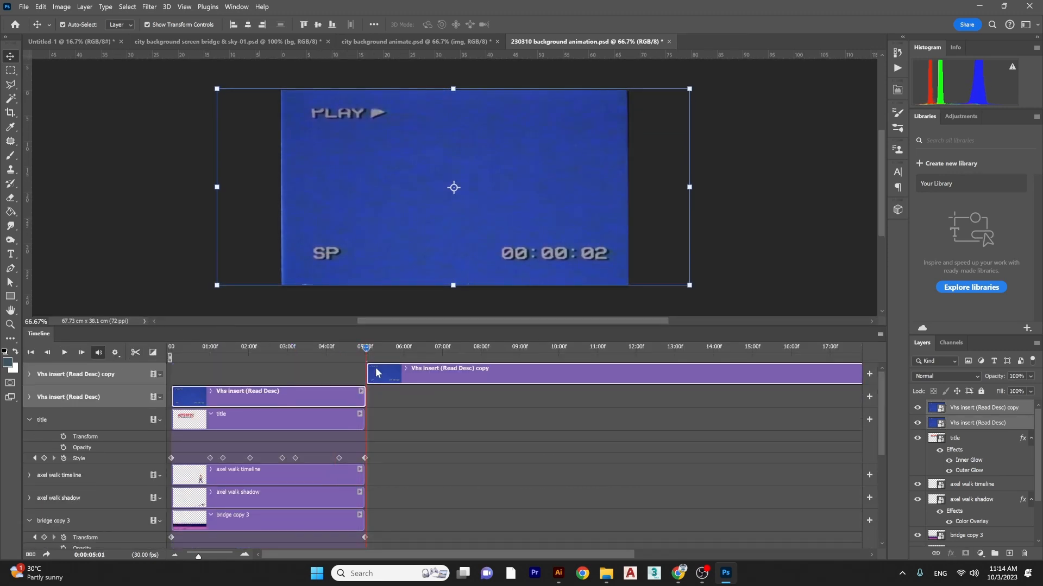
left_click(414, 374)
key("Delete")
- Play the opening seconds of the VHS insert to find where its black intro ends
key("space")
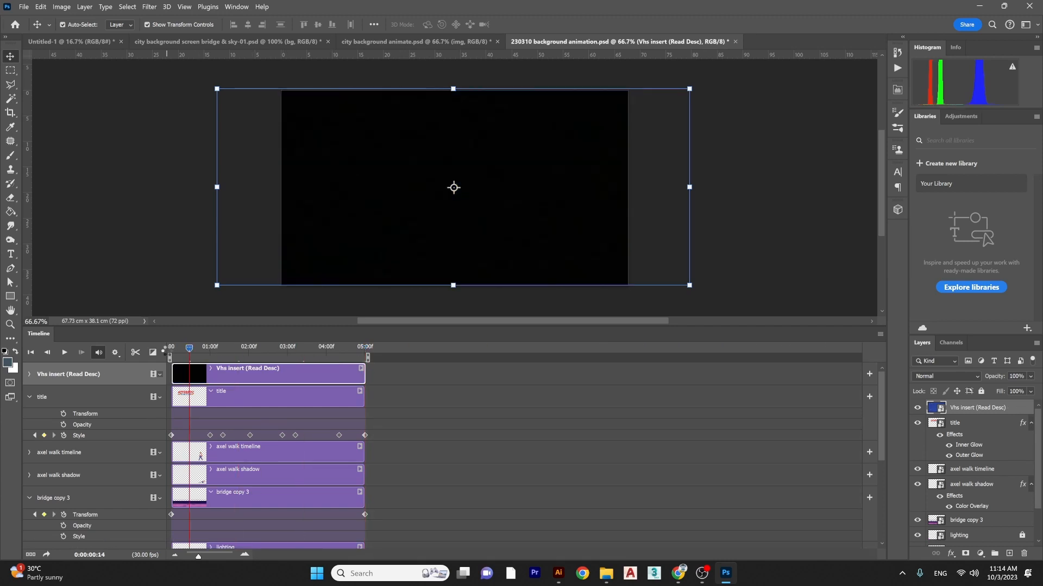
key("space")
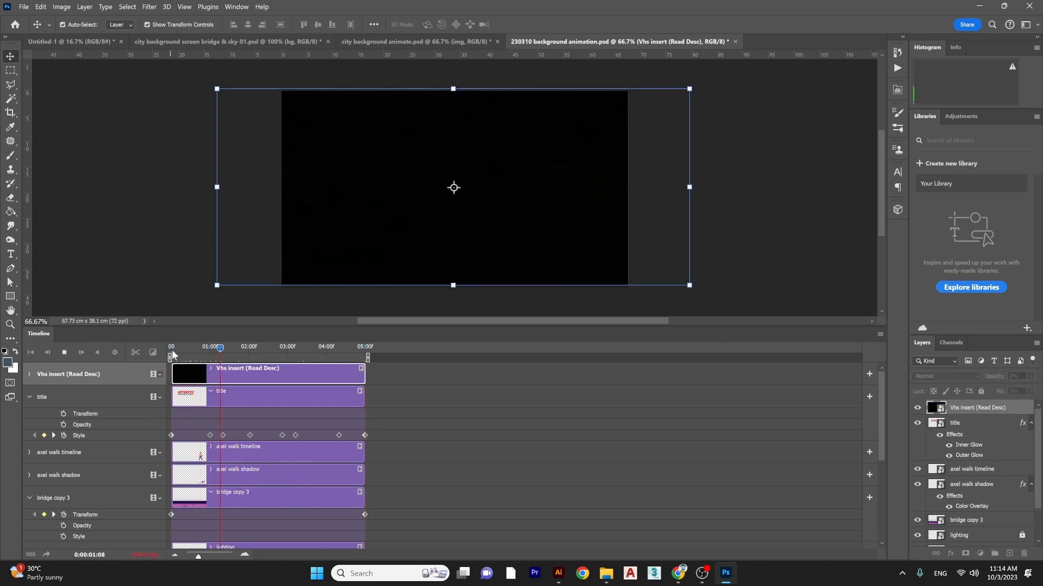
key("space")
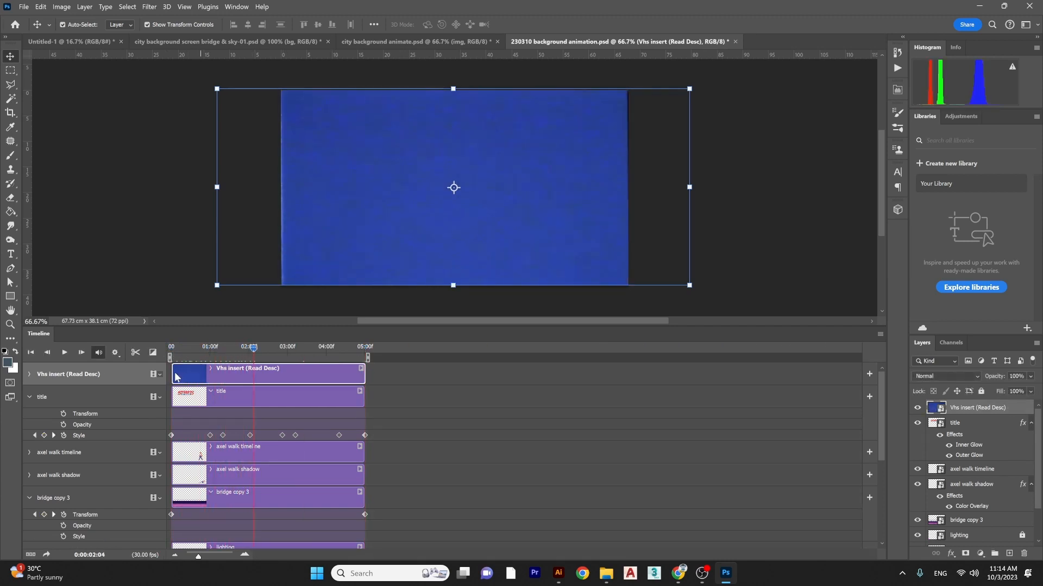
key("space")
left_click(257, 348)
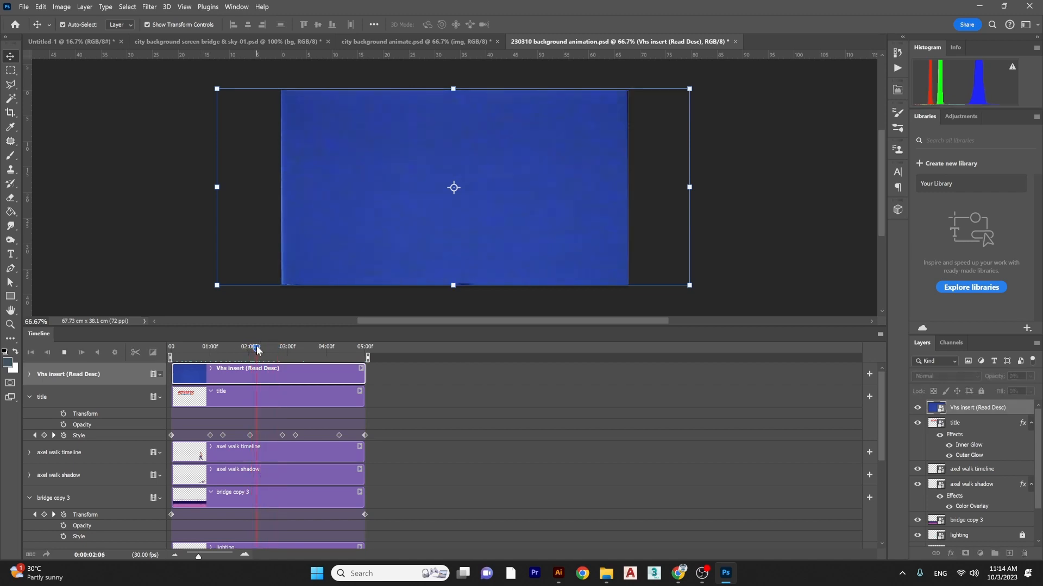
key("space")
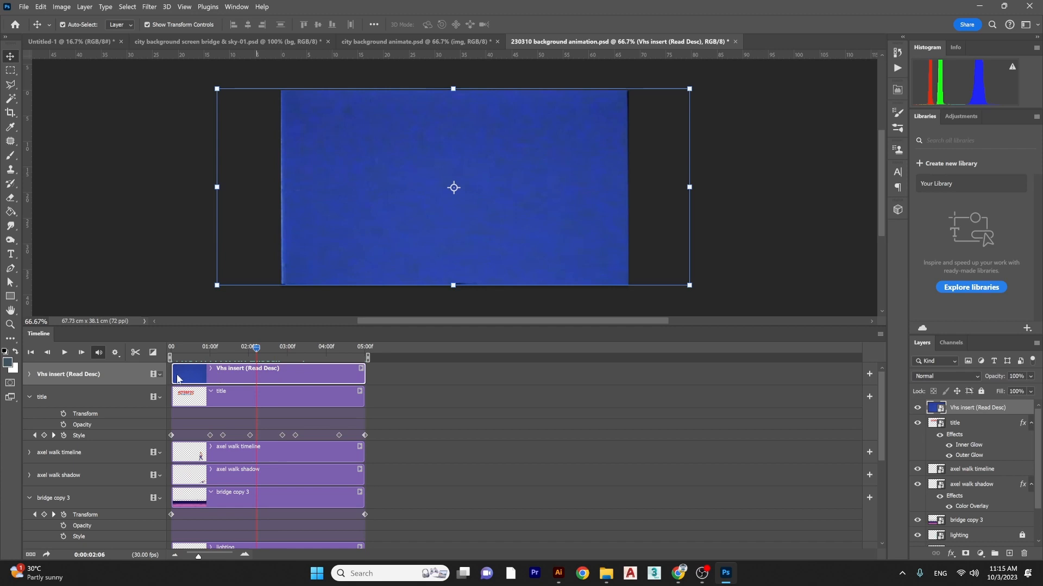
- Trim the intro off the beginning of the VHS insert clip and extend its end to 05:00
left_click_drag(174, 374, 199, 378)
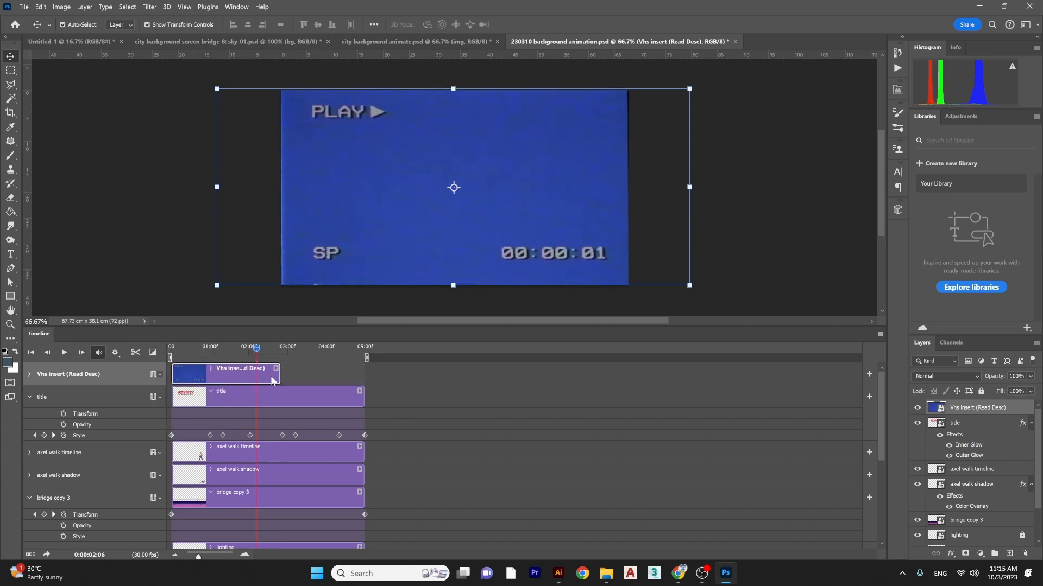
left_click_drag(279, 380, 285, 377)
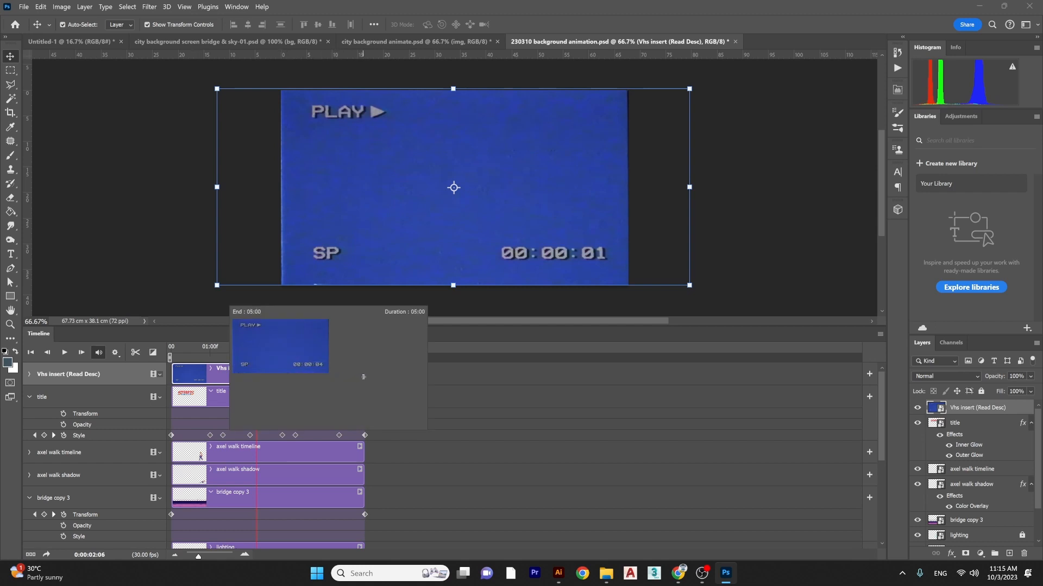
left_click_drag(367, 377, 365, 378)
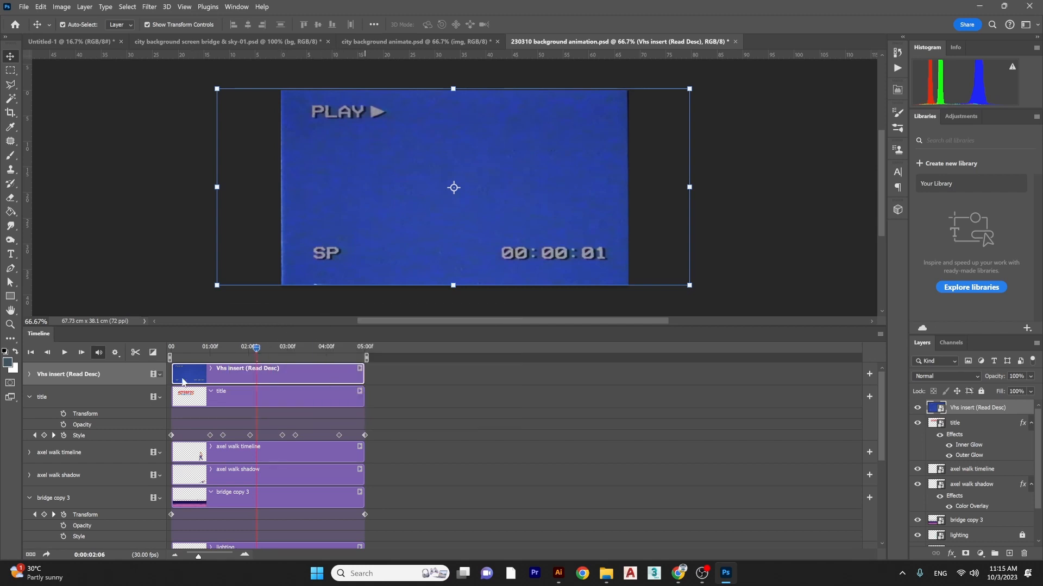
- Expand the Vhs insert track's animation properties and return the playhead to the start of the timeline
left_click(159, 375)
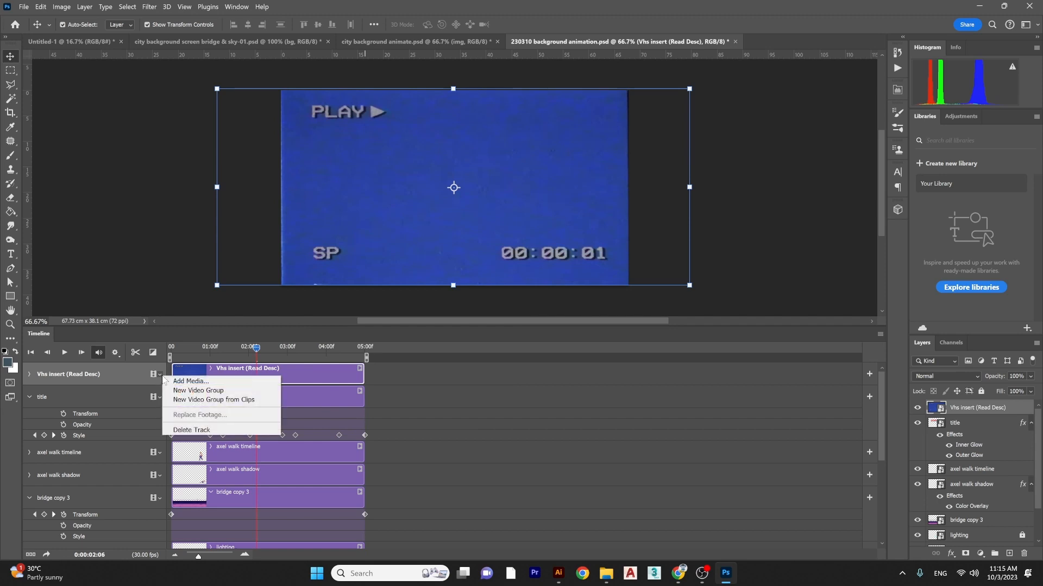
left_click(174, 375)
left_click(29, 375)
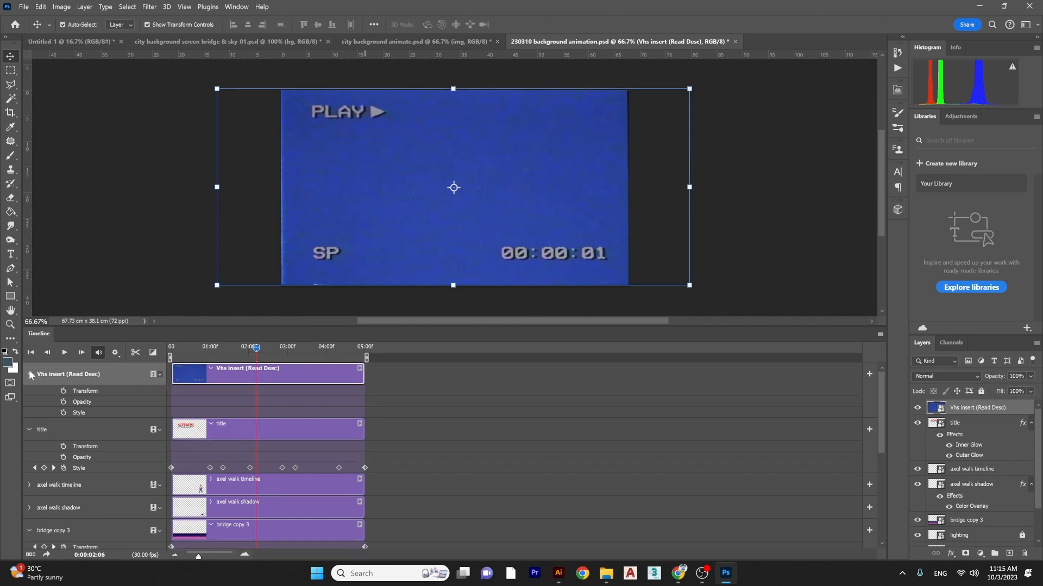
left_click_drag(214, 346, 179, 347)
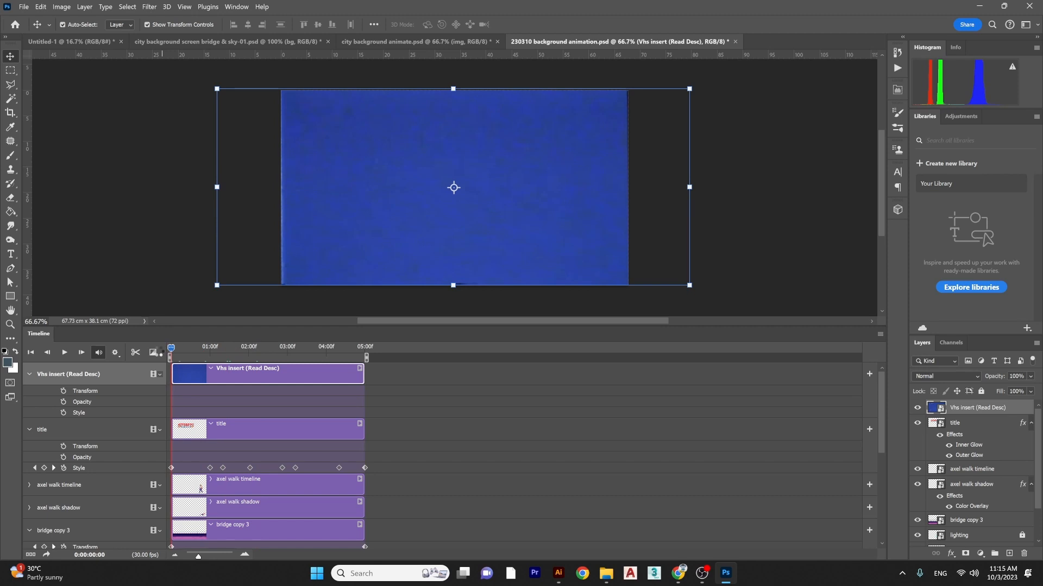
- Try the Overlay blend mode on the Vhs insert layer, settle on Screen at 18% opacity, and play the result
left_click(948, 377)
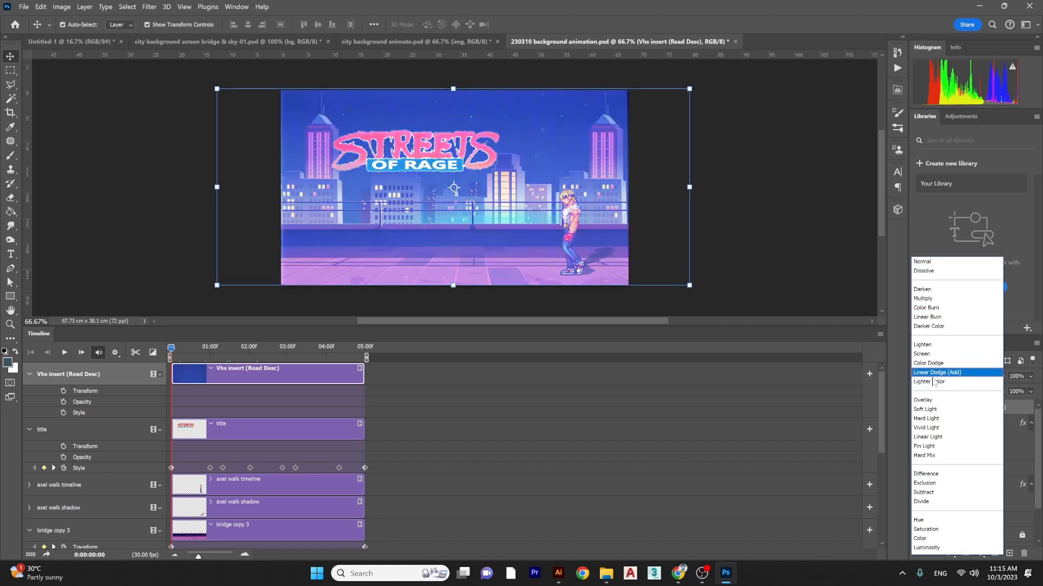
left_click(931, 401)
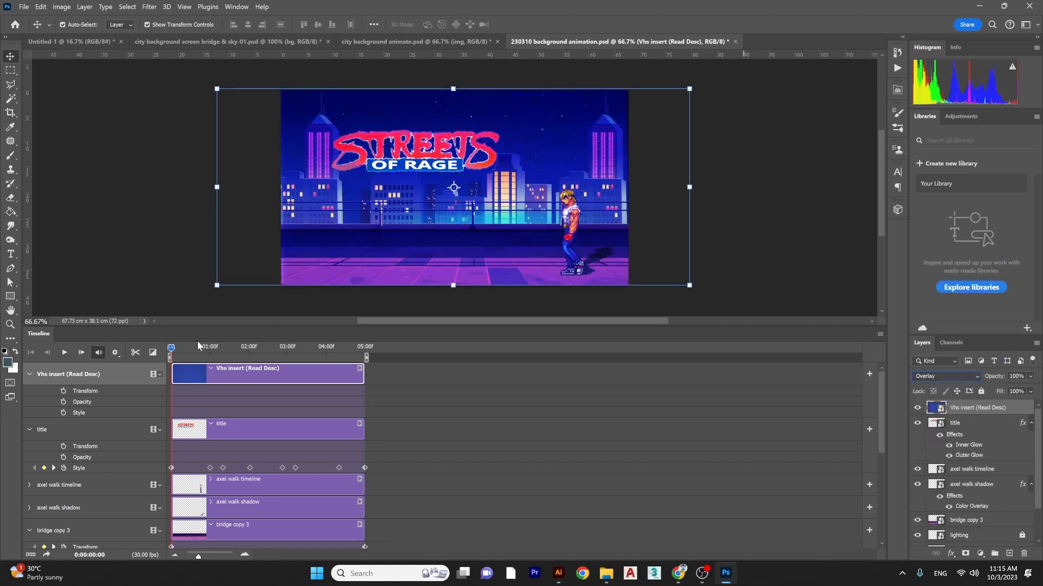
left_click(210, 348)
left_click(954, 378)
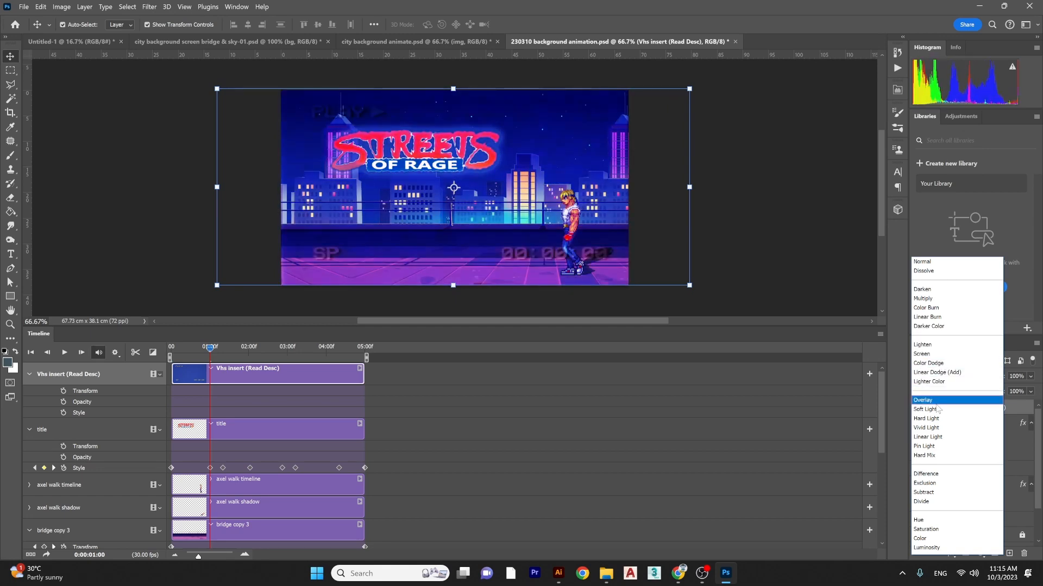
left_click(931, 354)
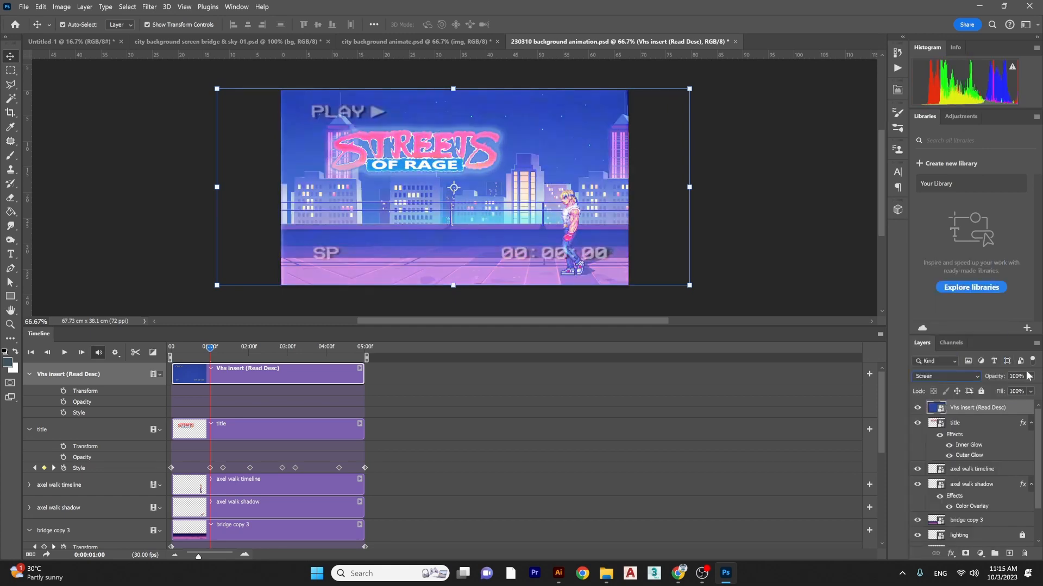
left_click_drag(1005, 388, 994, 391)
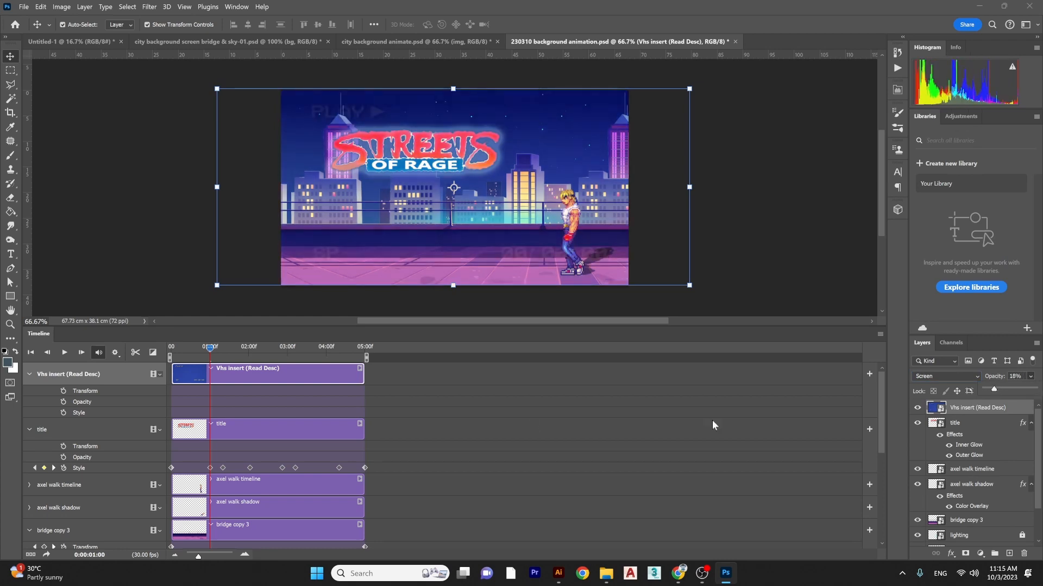
key("space")
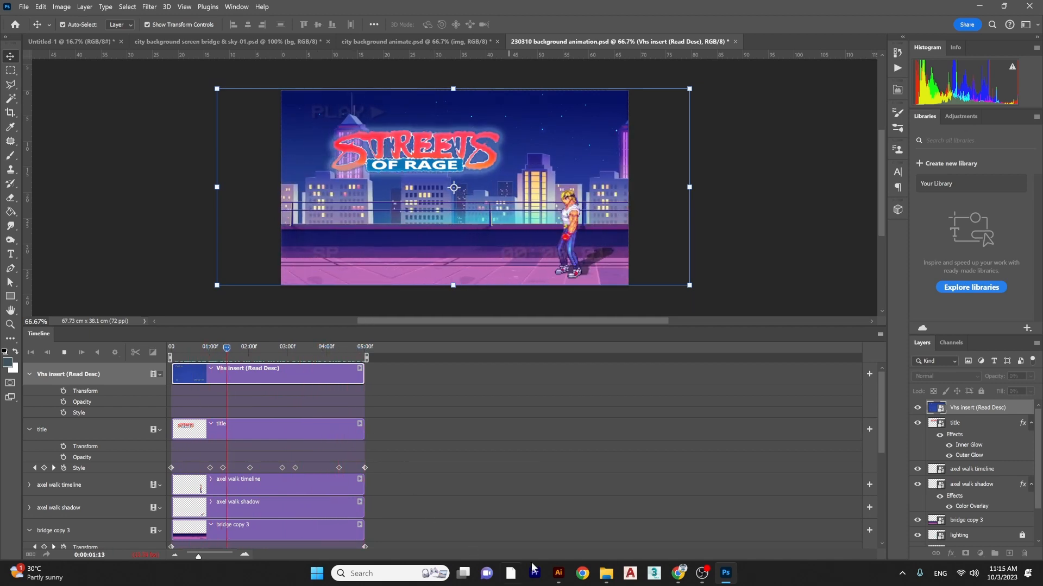
- Preview the VHS Overlay grain black screen video from the project folder and place it into the animation document
left_click(489, 516)
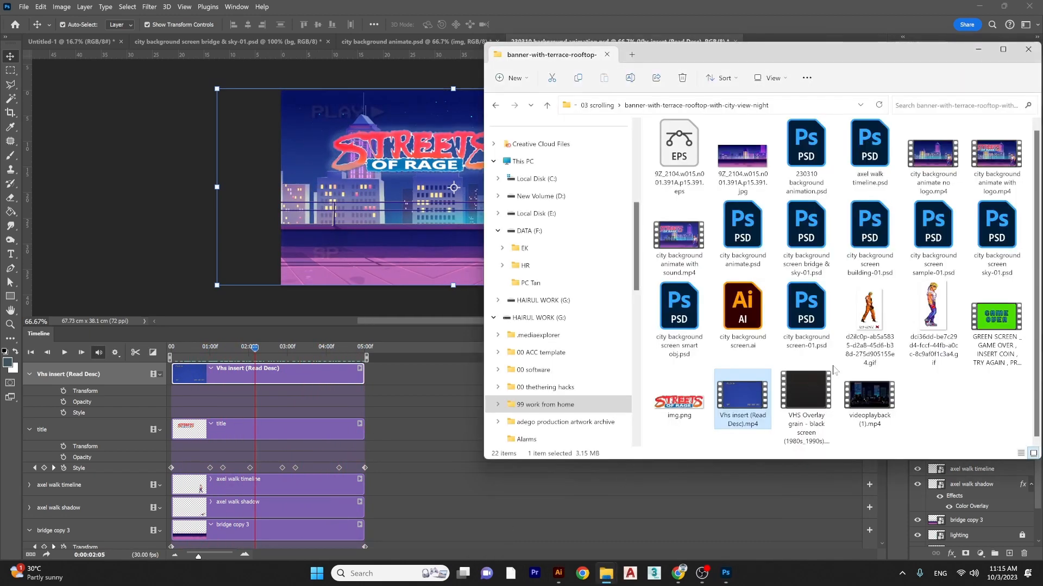
left_click(817, 387)
double_click(818, 386)
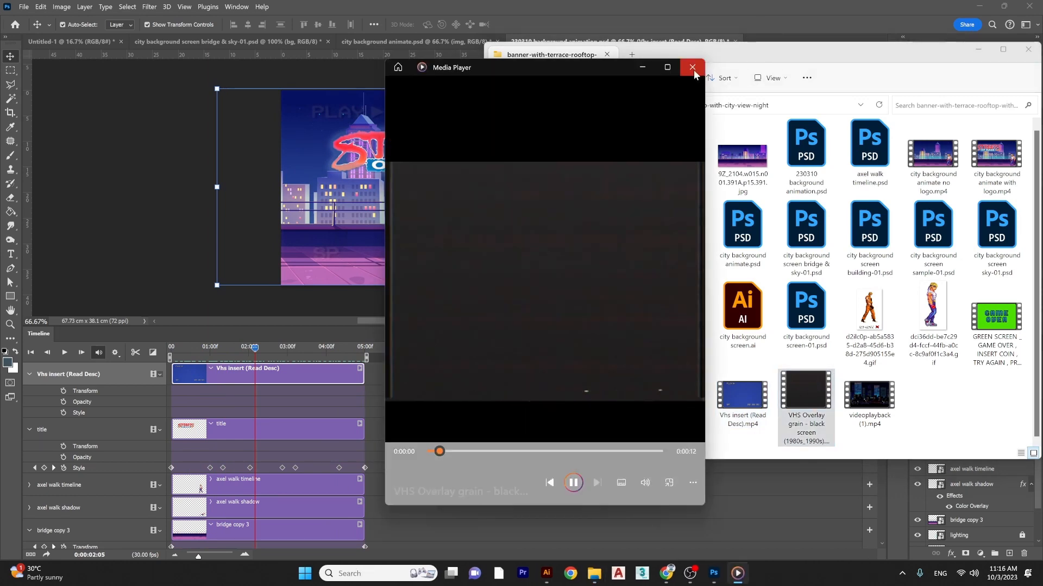
left_click(693, 66)
left_click_drag(806, 393, 336, 225)
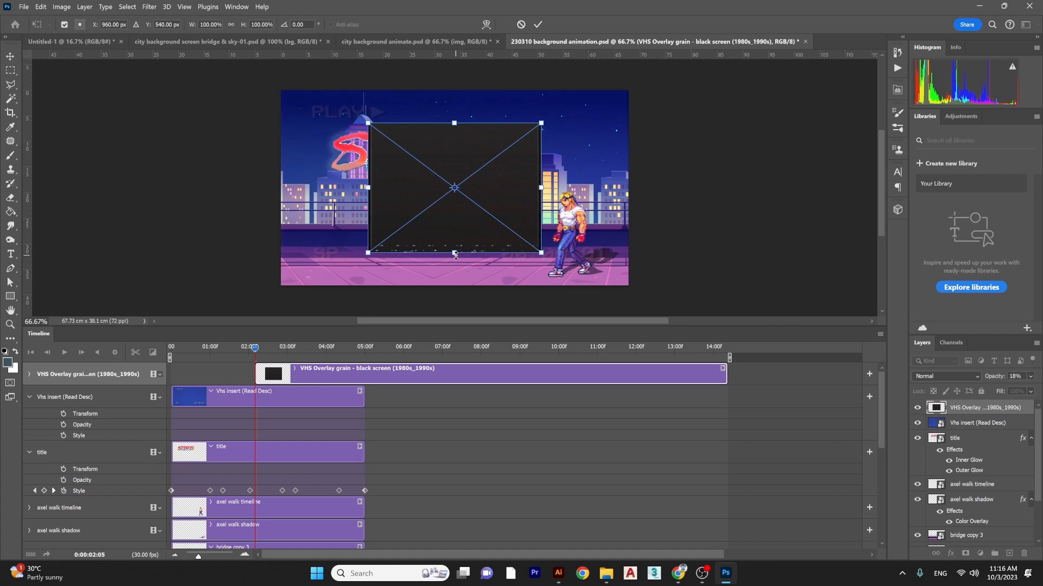
- Stretch the placed VHS grain video to 203.75% width and 151.53% height to cover the canvas, and commit the transform
left_click_drag(455, 253, 465, 285)
left_click_drag(454, 109, 434, 260)
left_click_drag(467, 235, 442, 87)
left_click_drag(567, 209, 606, 212)
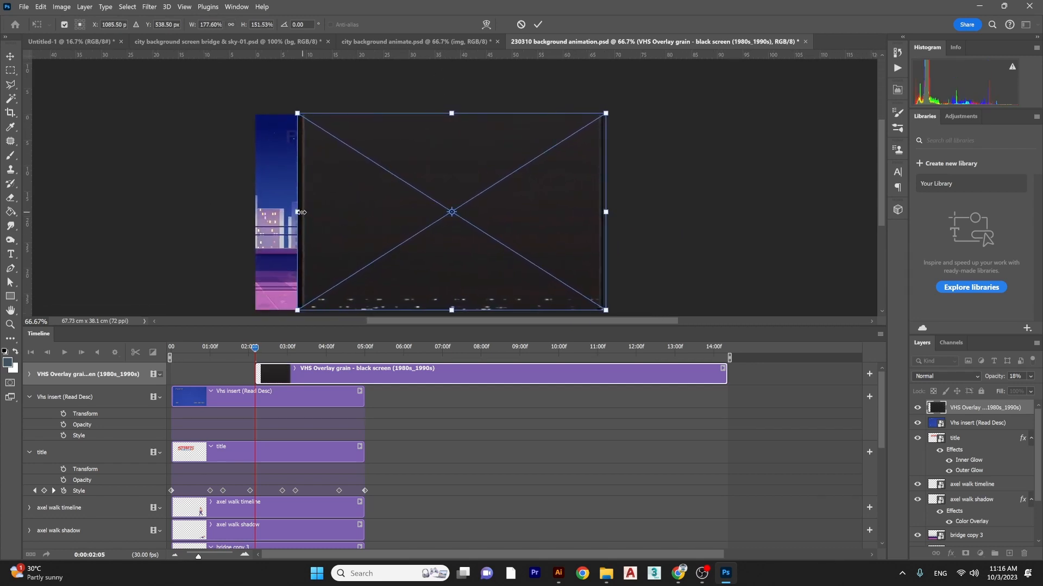
left_click_drag(301, 212, 254, 220)
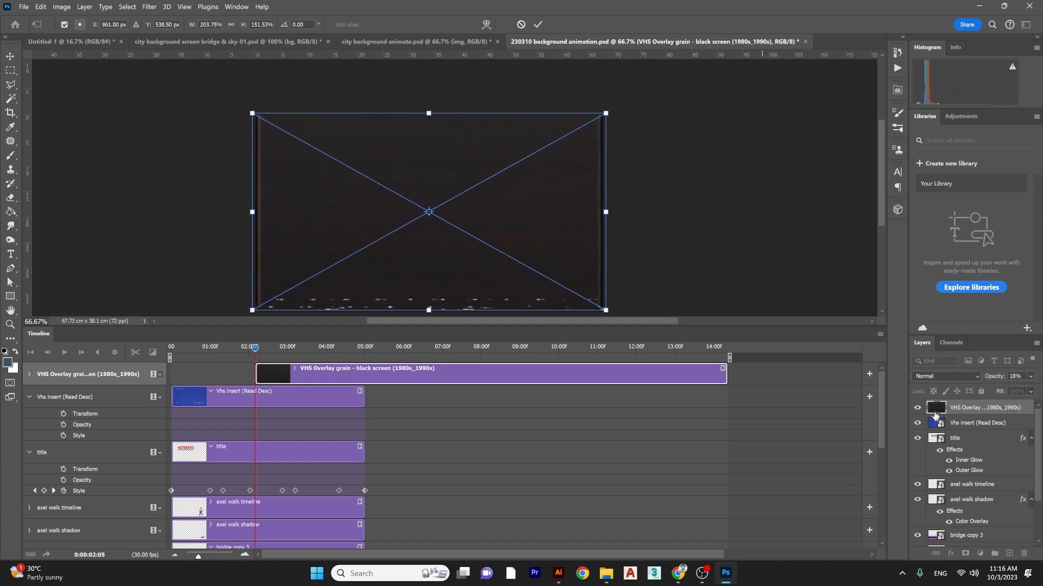
key("Return")
- Set the VHS Overlay grain layer's blend mode to Screen and its opacity to 18%
left_click(948, 377)
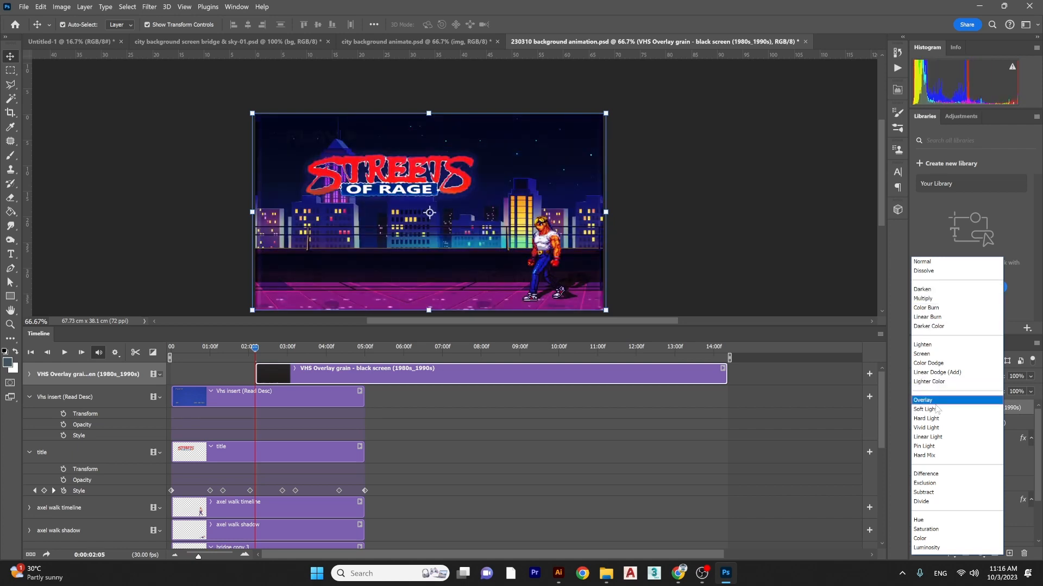
left_click(922, 354)
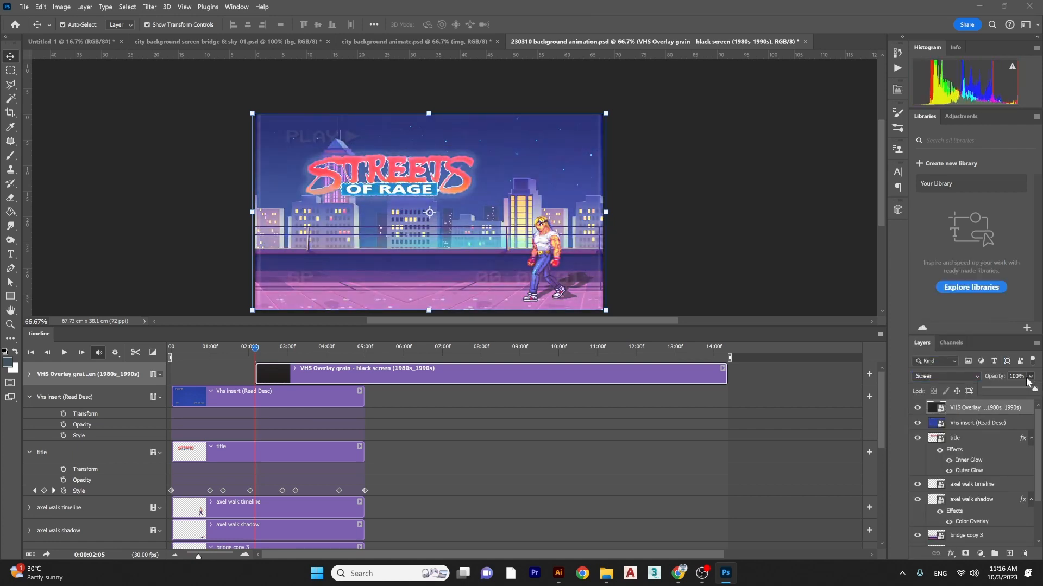
left_click(994, 389)
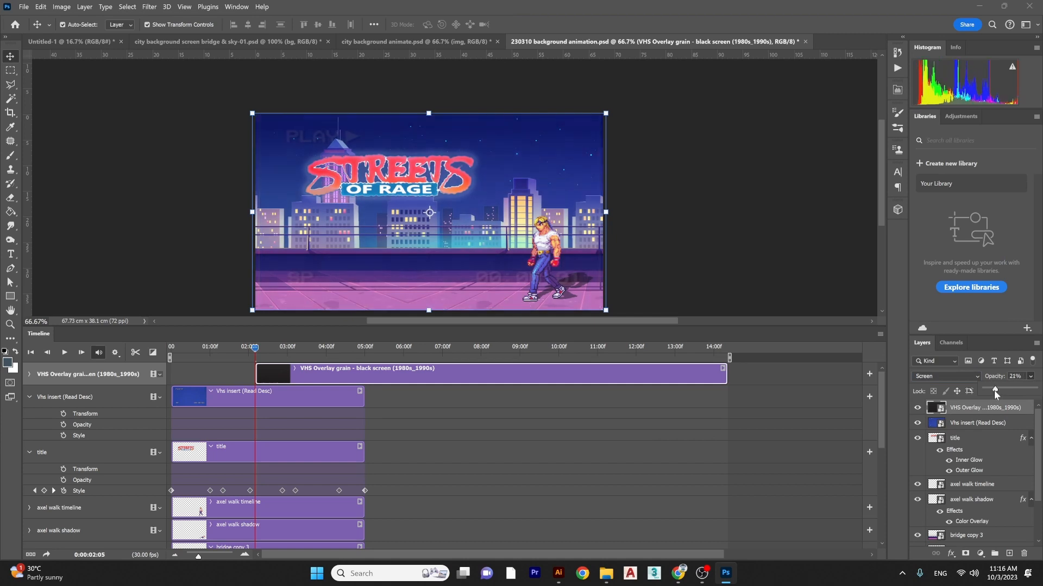
- Move the VHS Overlay grain clip to the start of the timeline and trim its end to 05:00
left_click_drag(319, 374, 308, 378)
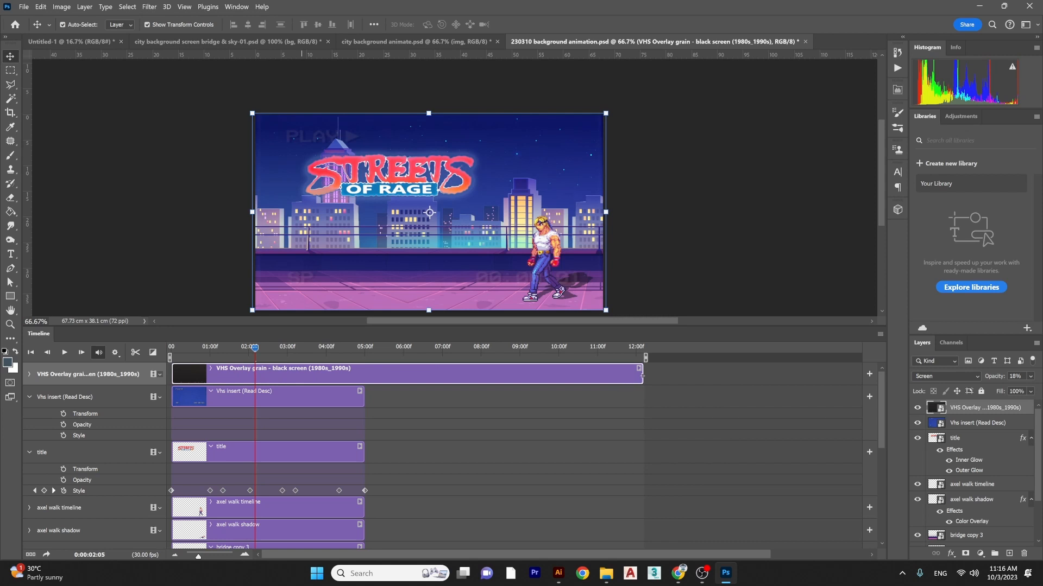
left_click_drag(642, 375, 418, 405)
left_click_drag(363, 383, 364, 383)
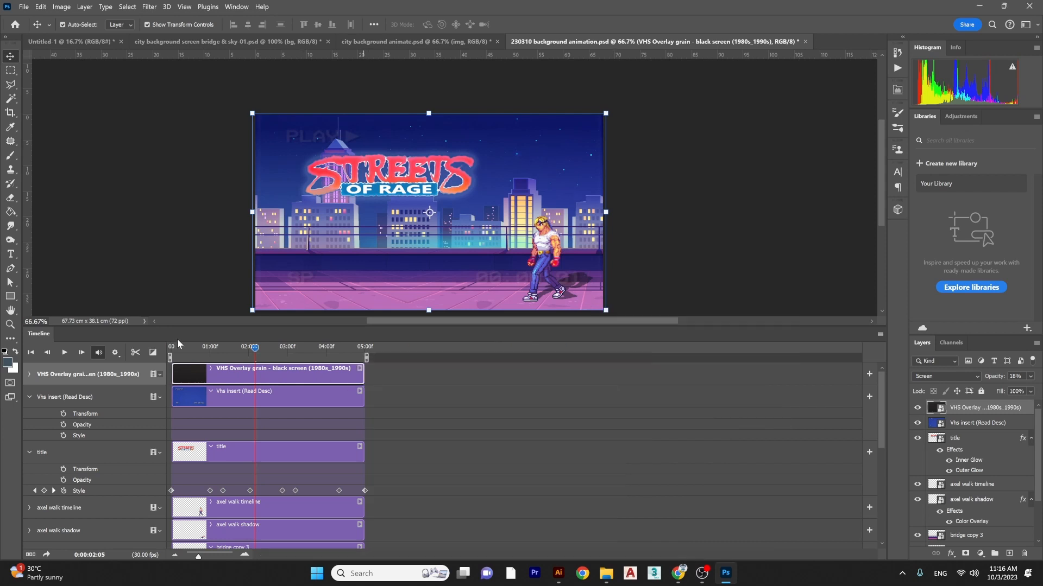
- Play back the animation with both VHS layers, comparing it with the grain layer hidden and shown
left_click_drag(181, 348, 242, 351)
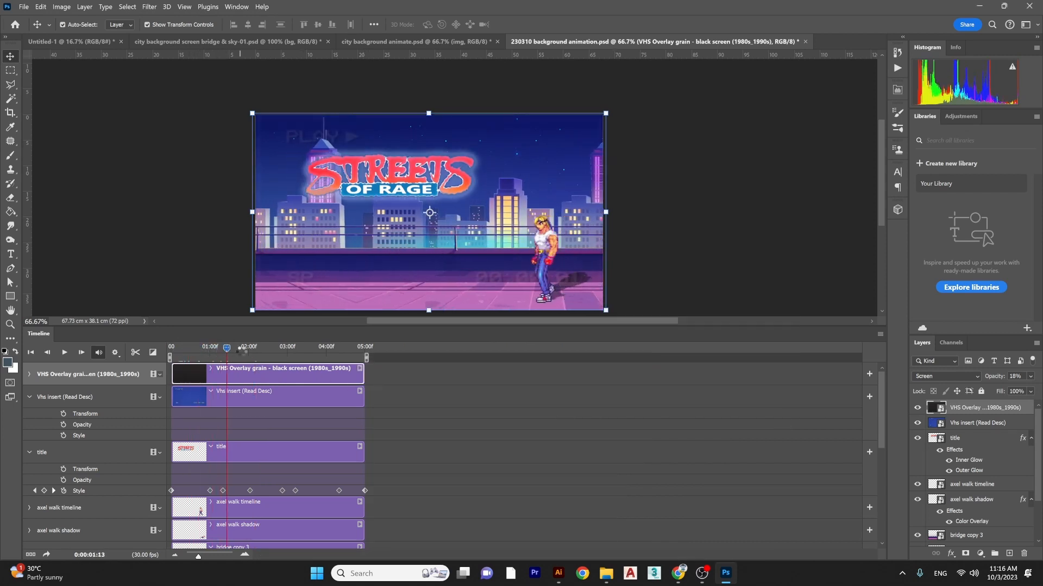
key("space")
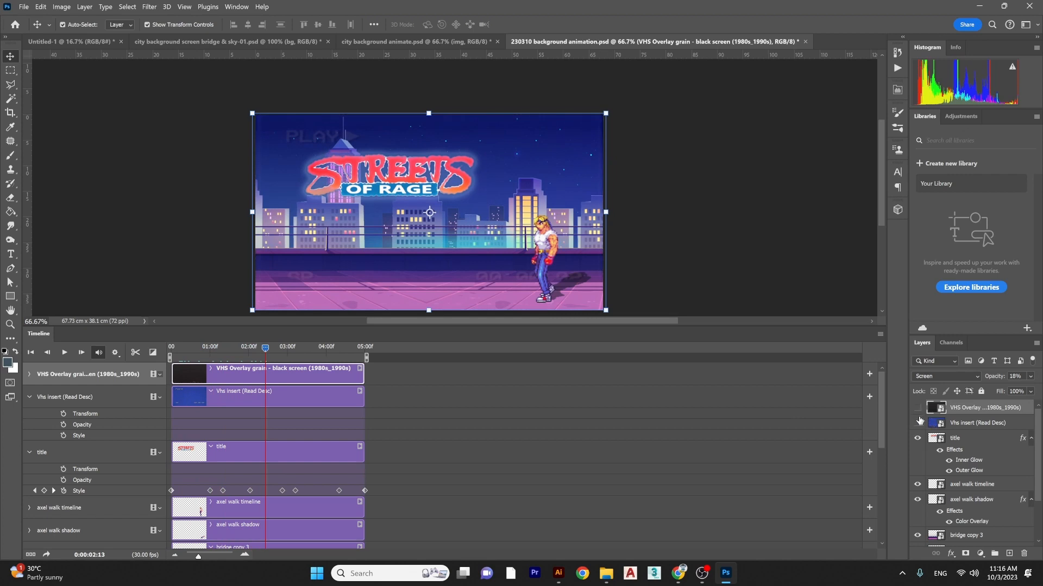
left_click(918, 407)
left_click_drag(257, 352, 172, 350)
key("space")
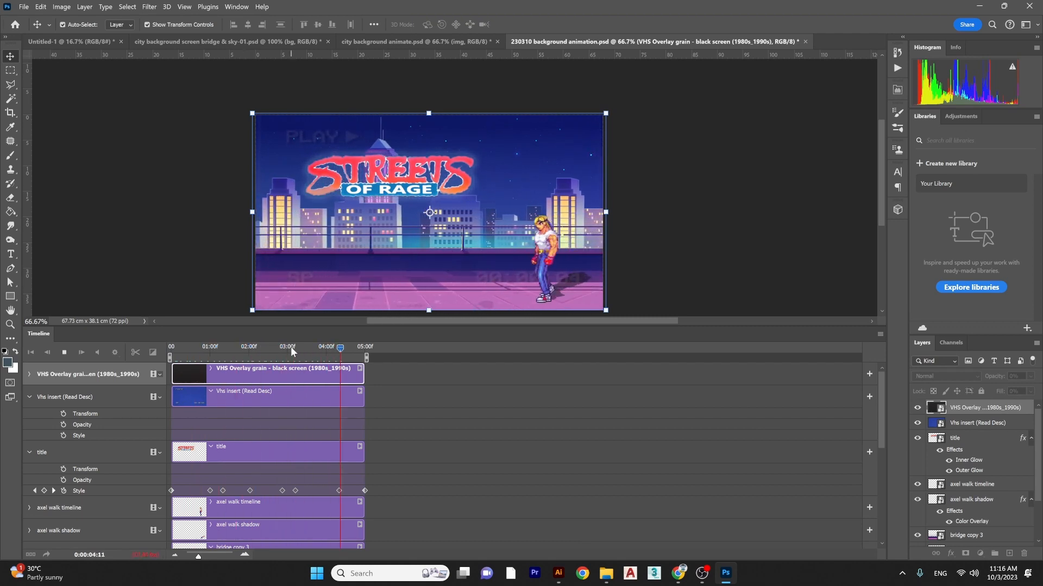
- Stop playback, open city background animate.psd from the project folder, and look over the tracks in its timeline
mouse_move(617, 579)
key("space")
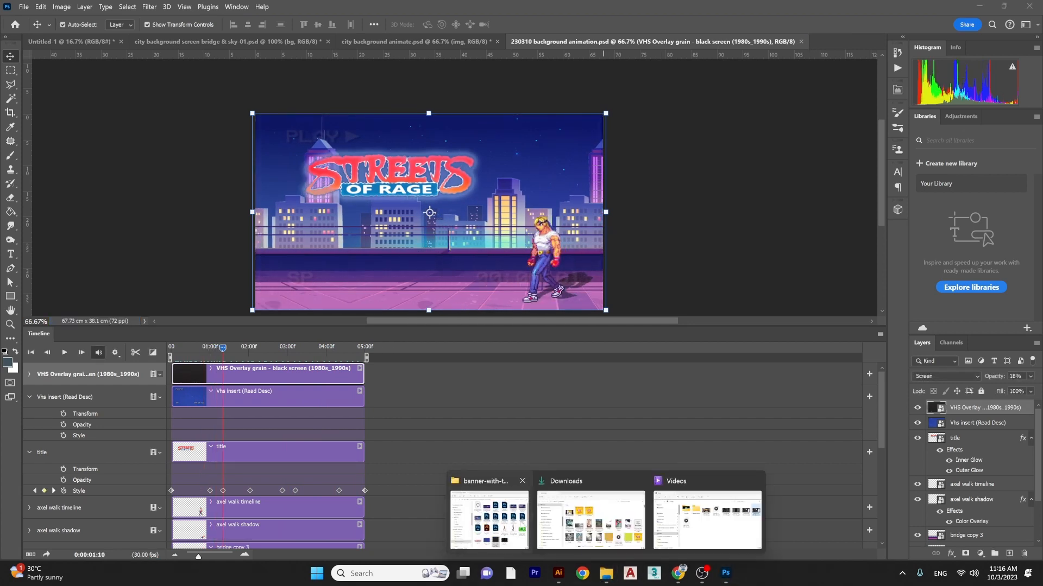
left_click(523, 524)
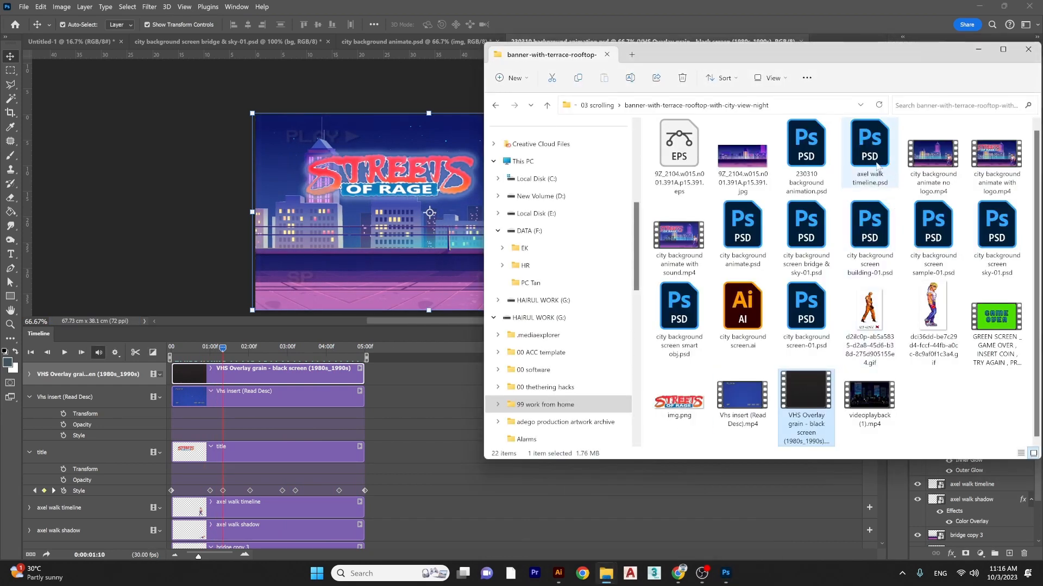
left_click(761, 224)
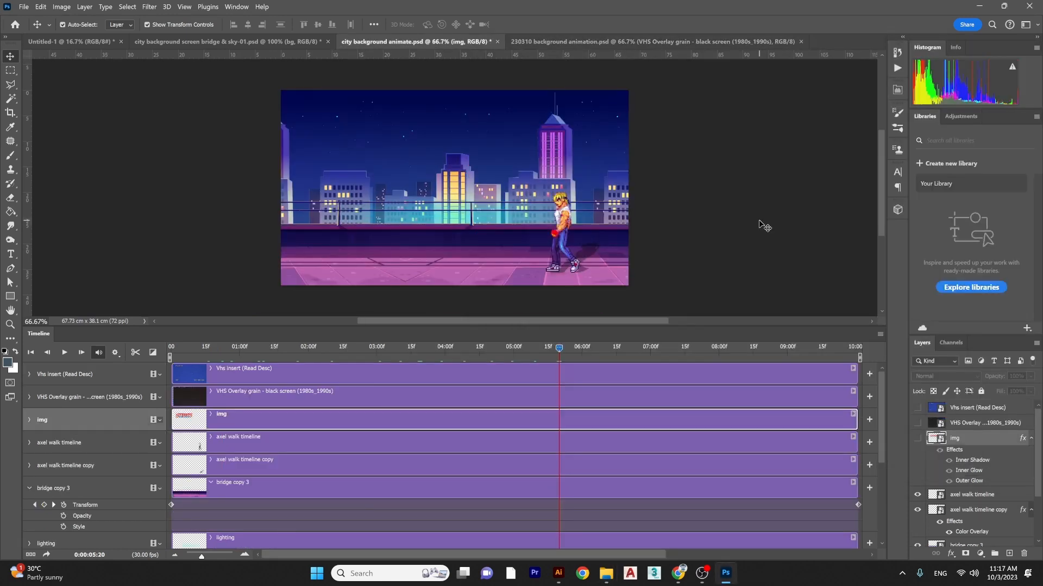
left_click(197, 352)
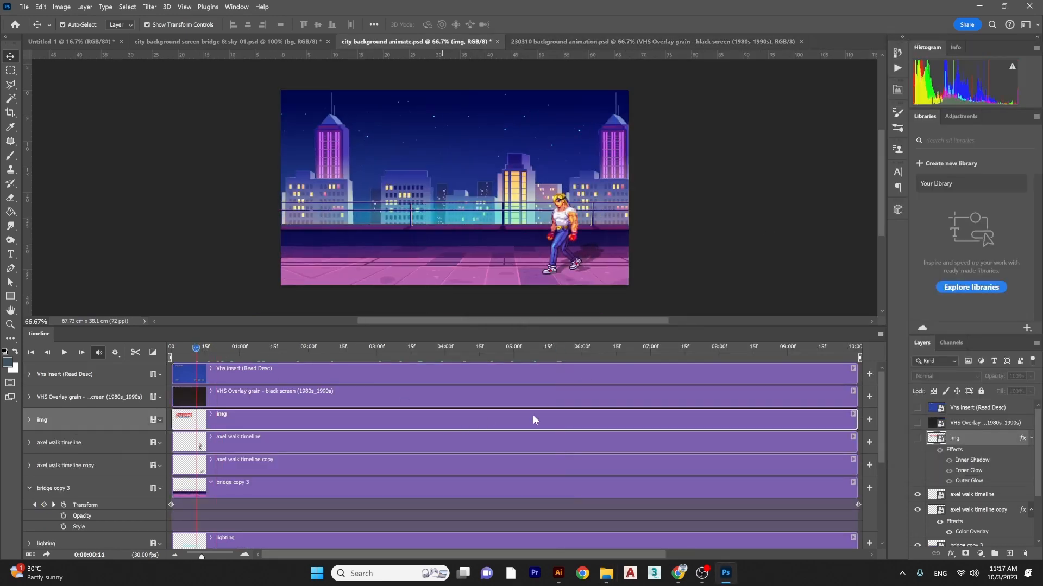
left_click_drag(202, 557, 198, 560)
scroll(433, 458, "down", 3)
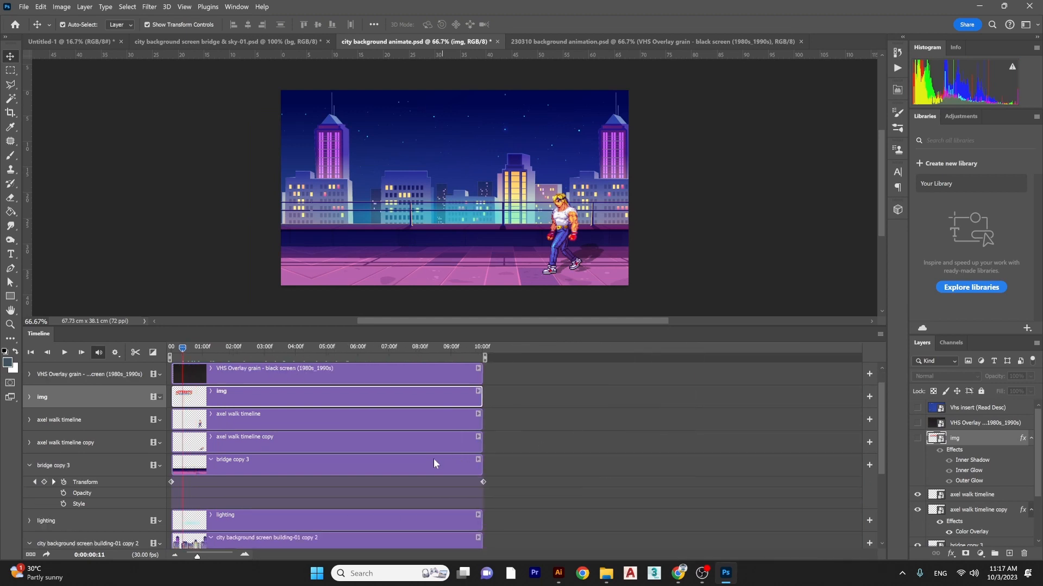
scroll(432, 458, "up", 3)
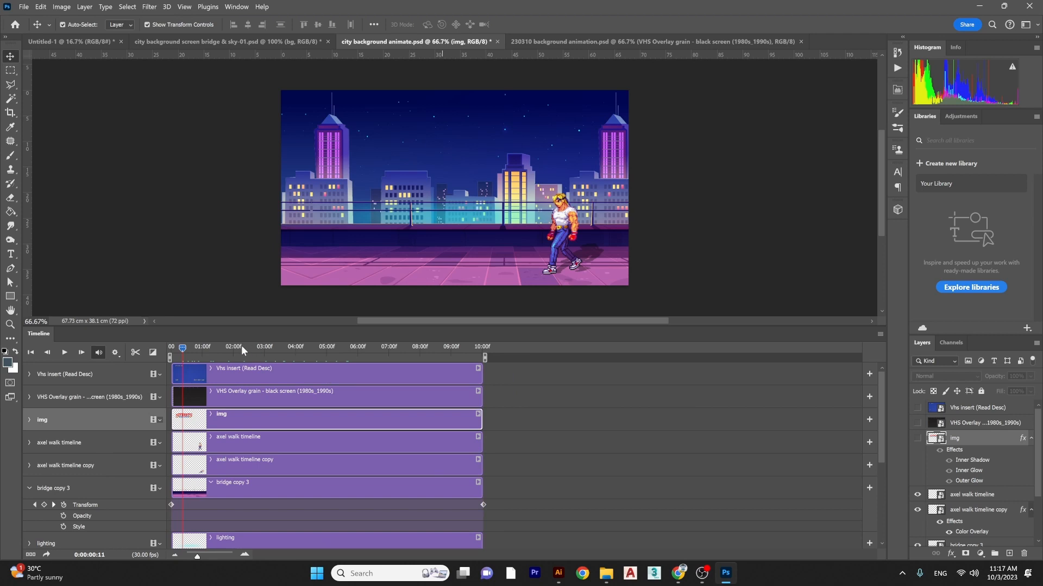
- Play the city background animate document from the start with the system volume raised, and bring its Audio Track into view
left_click_drag(241, 346, 141, 357)
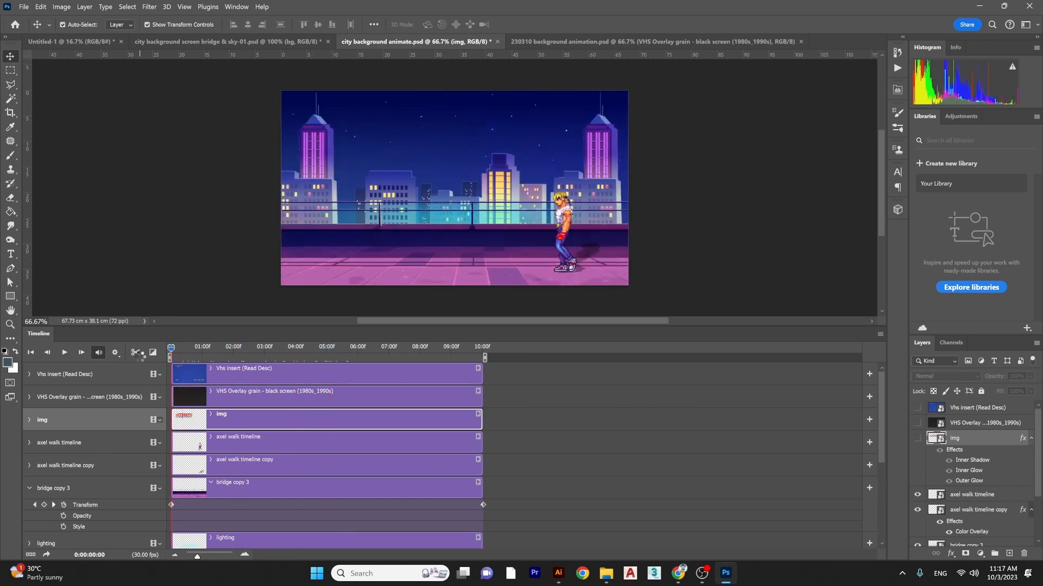
key("space")
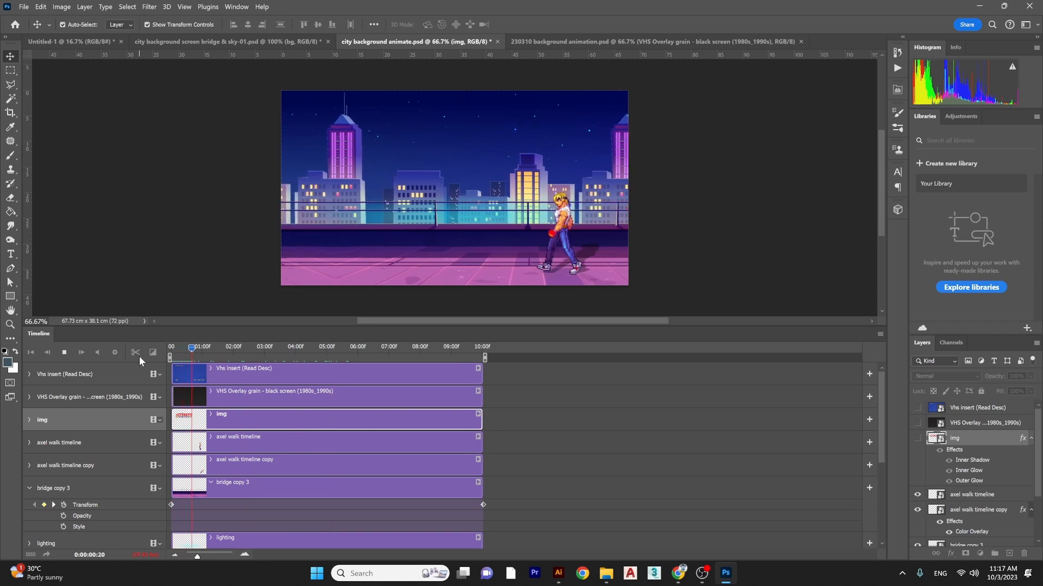
key("XF86AudioRaiseVolume")
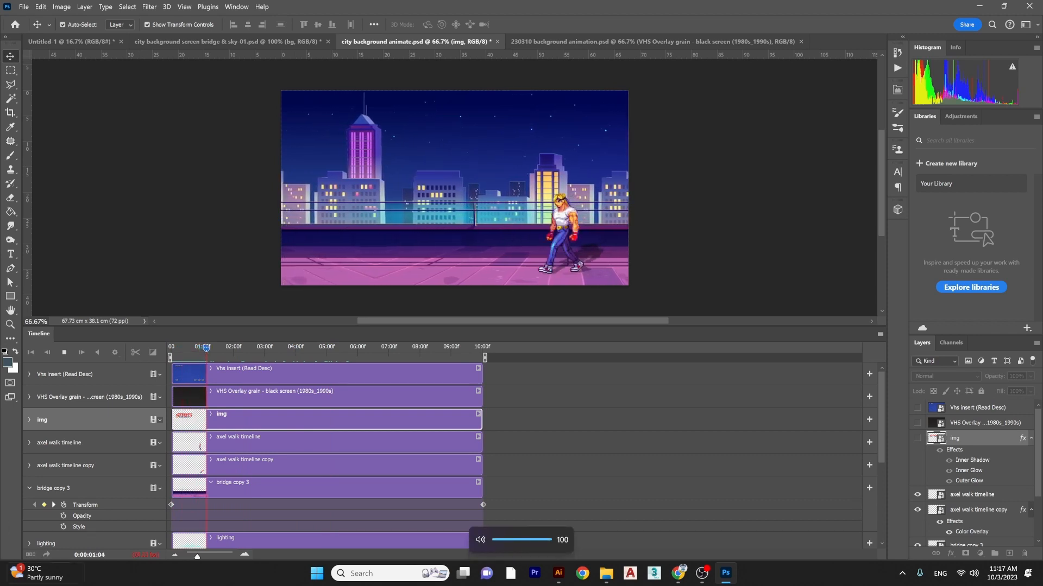
left_click(210, 553)
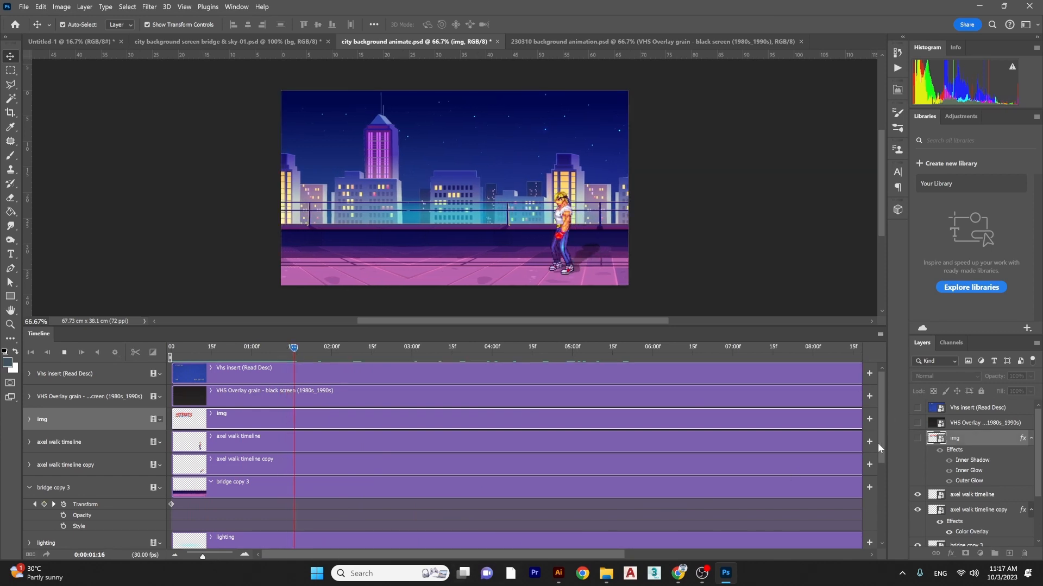
left_click_drag(878, 443, 875, 511)
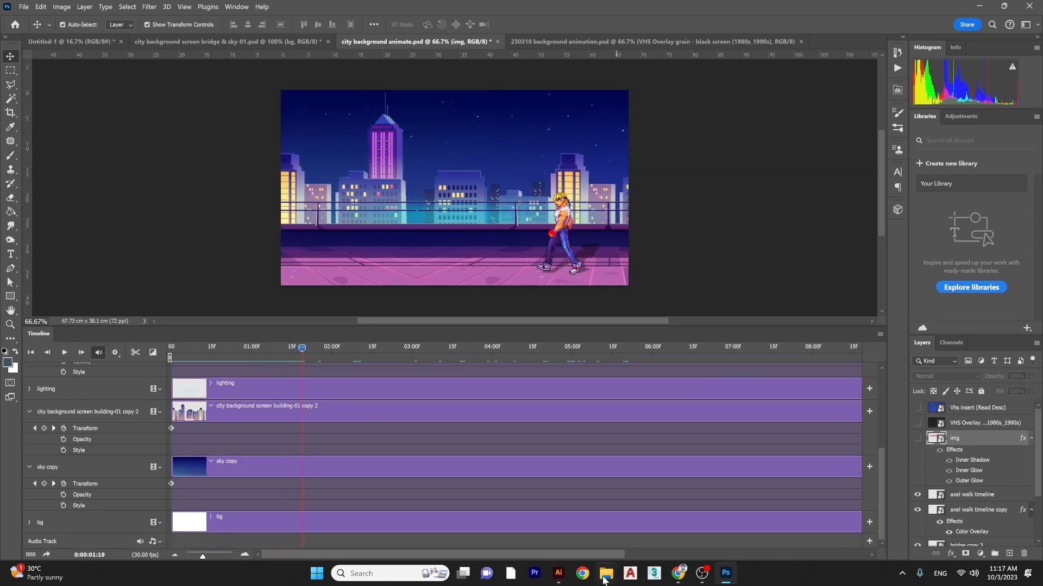
- Switch to the project folder in File Explorer and play the GREEN SCREEN GAME OVER video
mouse_move(606, 573)
mouse_move(490, 543)
left_click(493, 539)
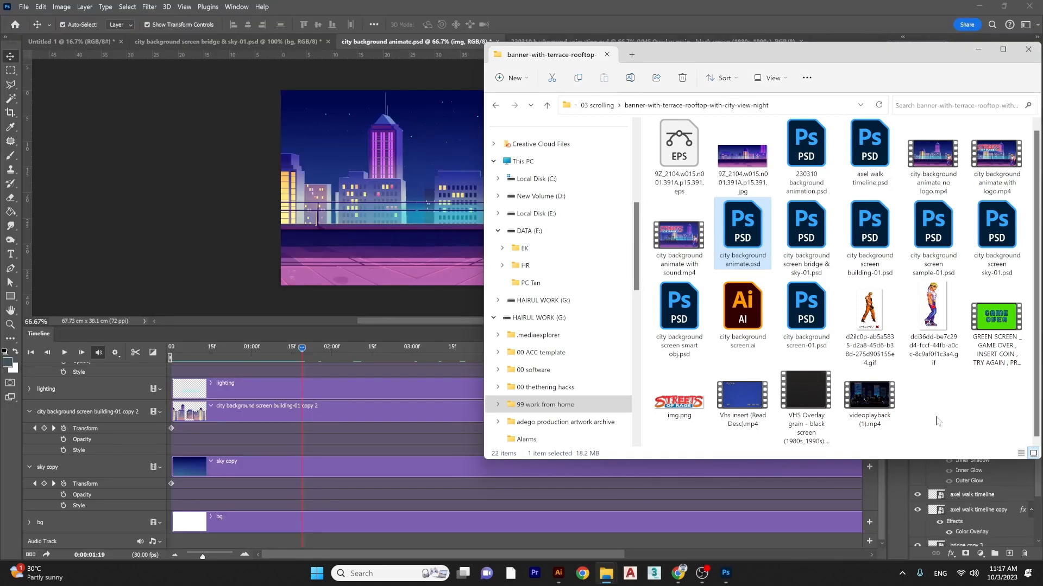
left_click(939, 421)
double_click(996, 320)
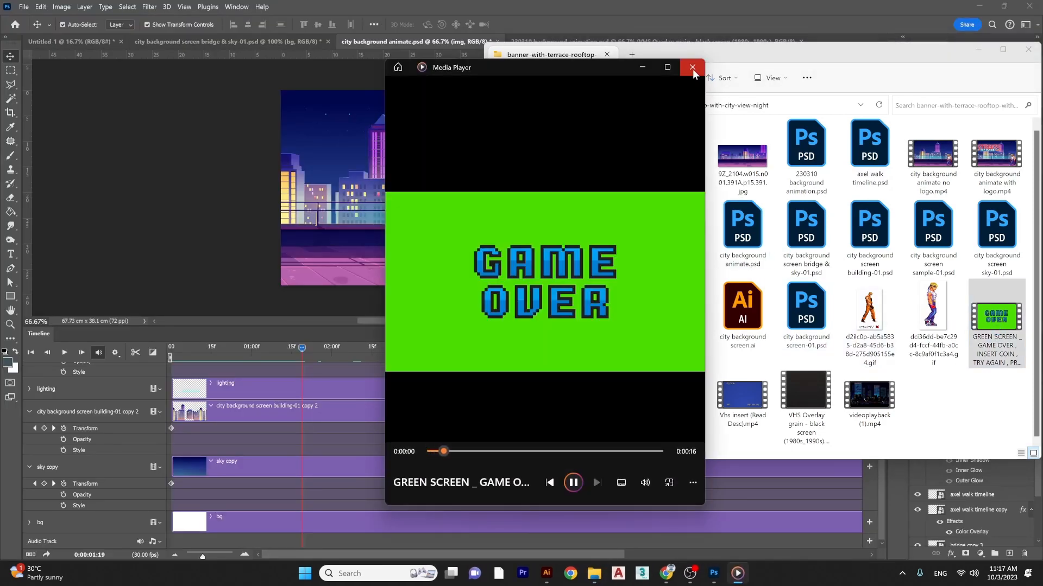
- Close the video and return to city background animate.psd, show its img, VHS Overlay and Vhs insert layers, and save the document
left_click(692, 67)
left_click_drag(759, 64, 759, 182)
left_click(431, 351)
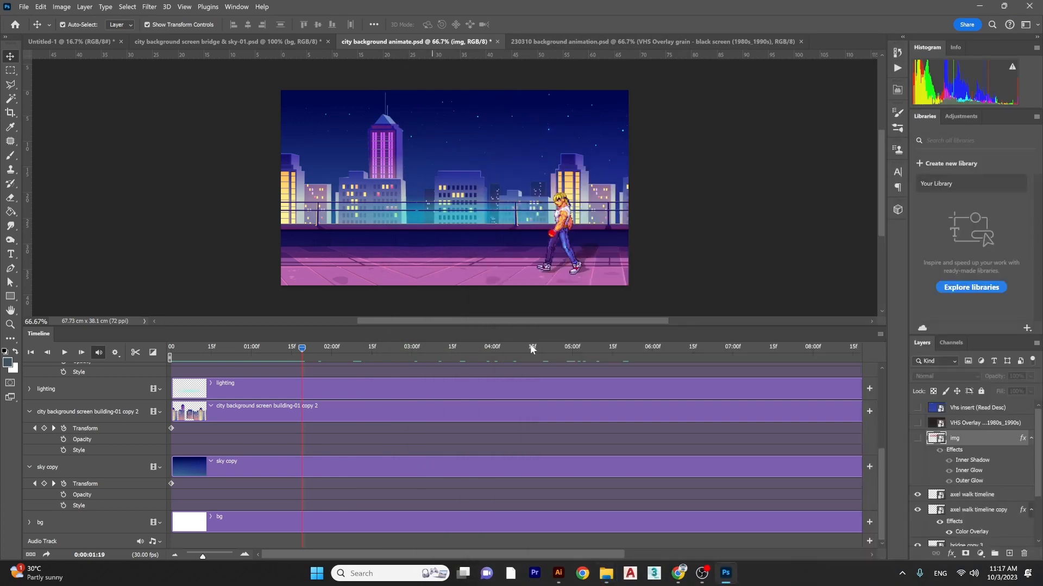
left_click(917, 438)
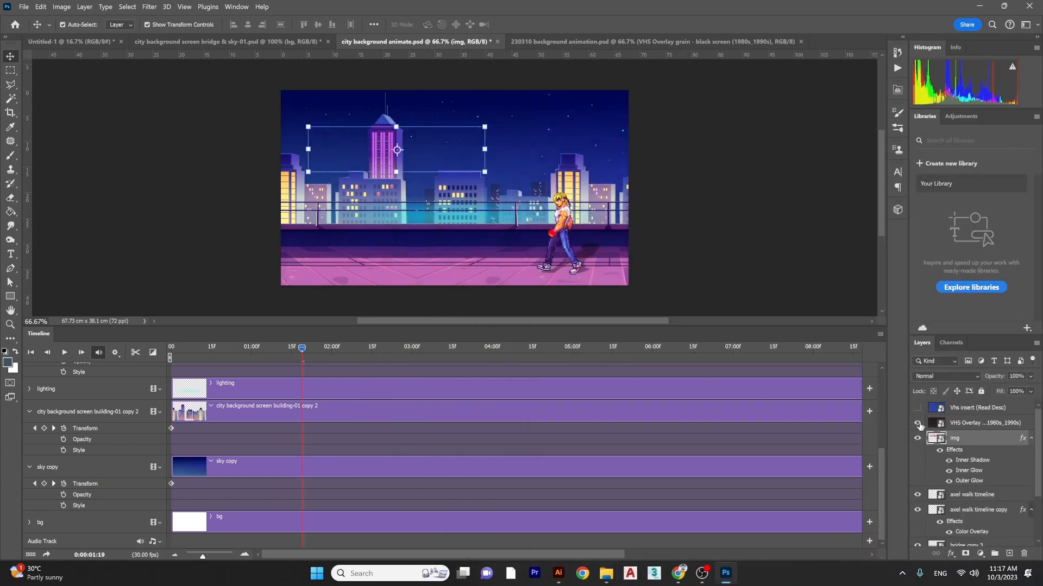
left_click(917, 409)
left_click_drag(441, 345, 645, 345)
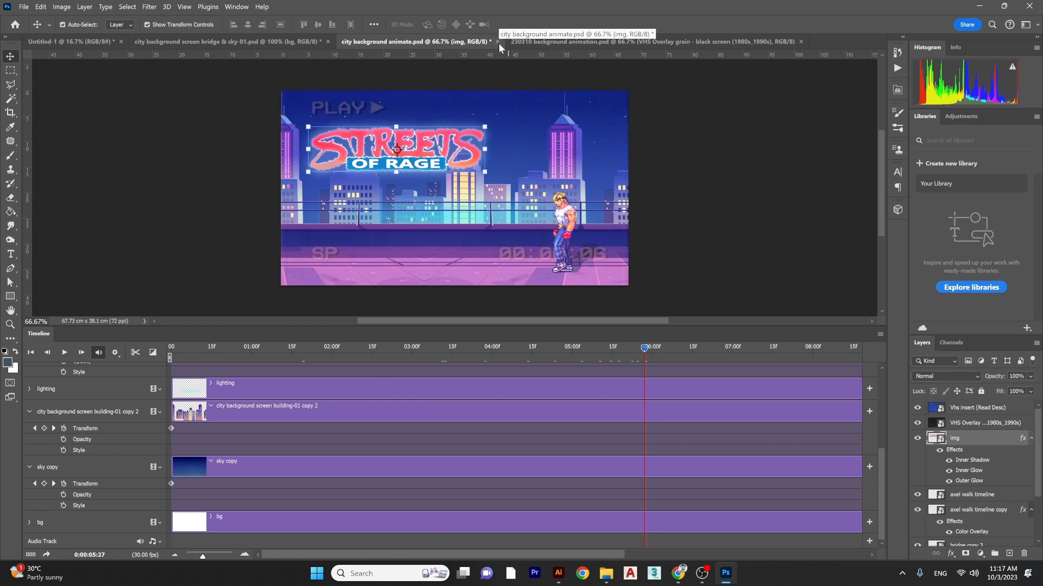
key("ctrl+s")
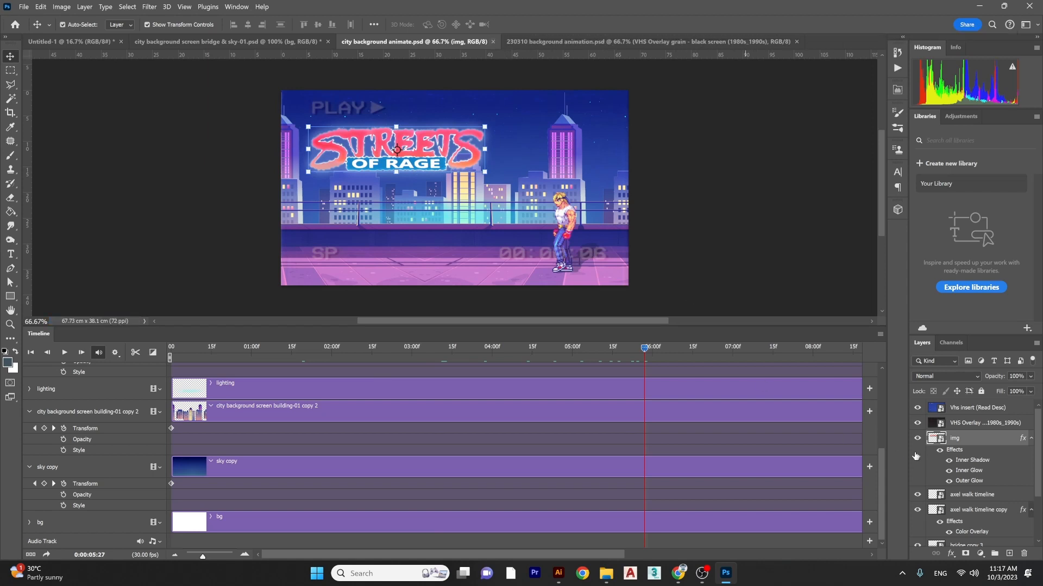
- Hide the img, VHS Overlay and Vhs insert layers again and close city background animate.psd
left_click_drag(918, 423, 917, 439)
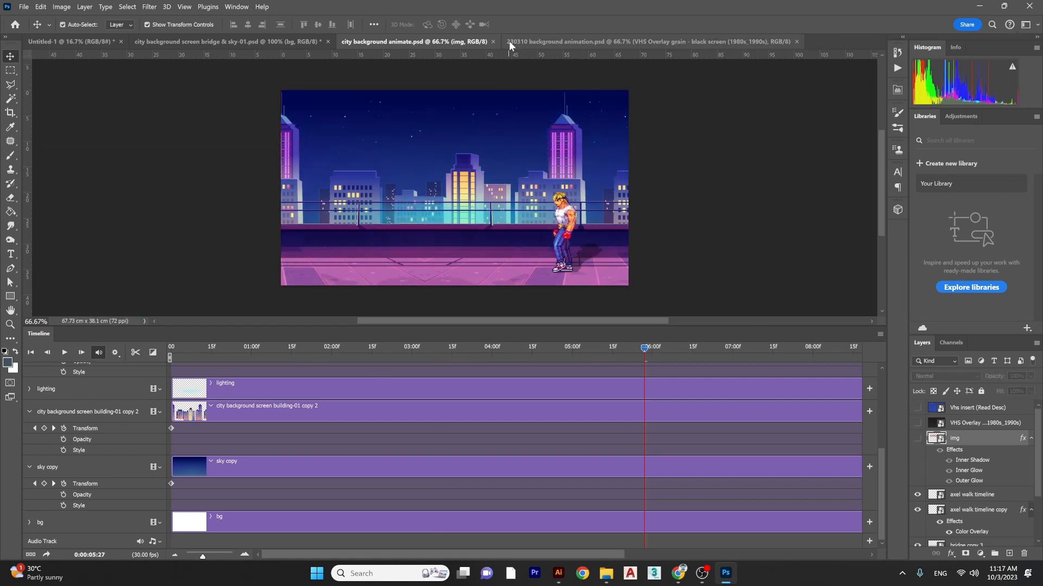
left_click(493, 42)
- Switch to the project folder and play city background animate with logo.mp4 and city background animate with sound.mp4, closing each video
left_click(984, 7)
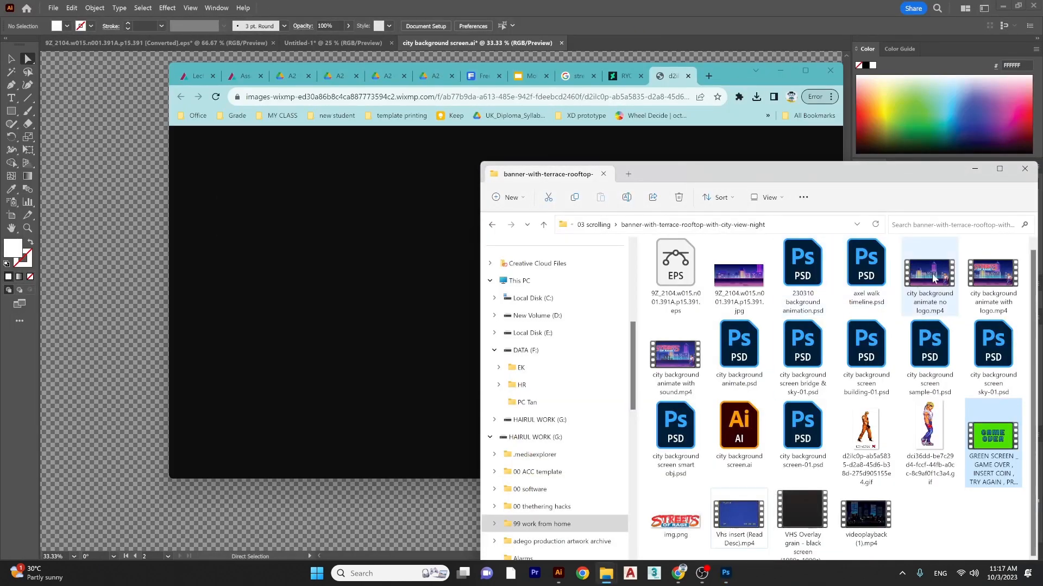
double_click(993, 275)
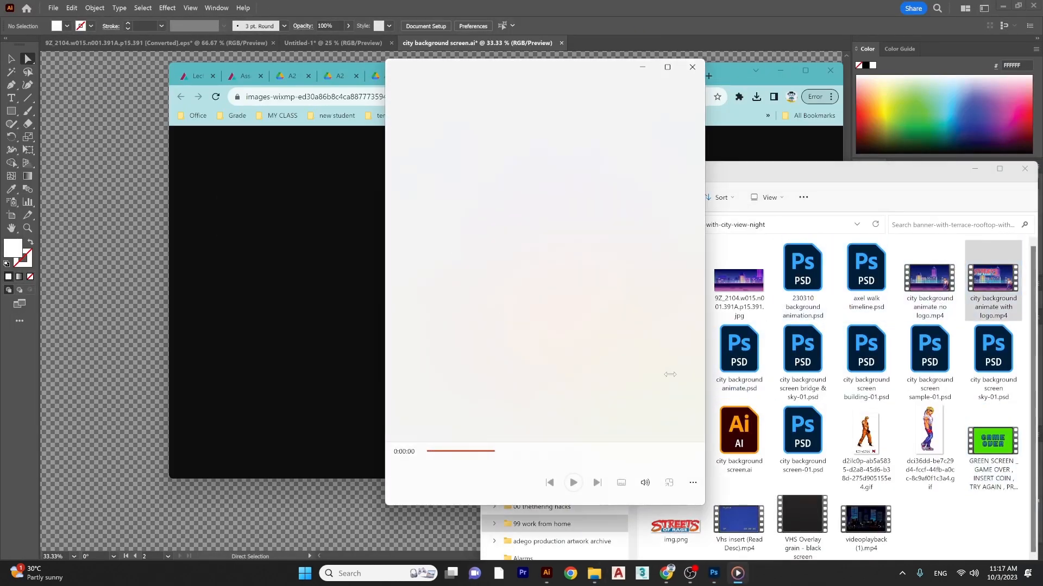
left_click(530, 452)
left_click(625, 452)
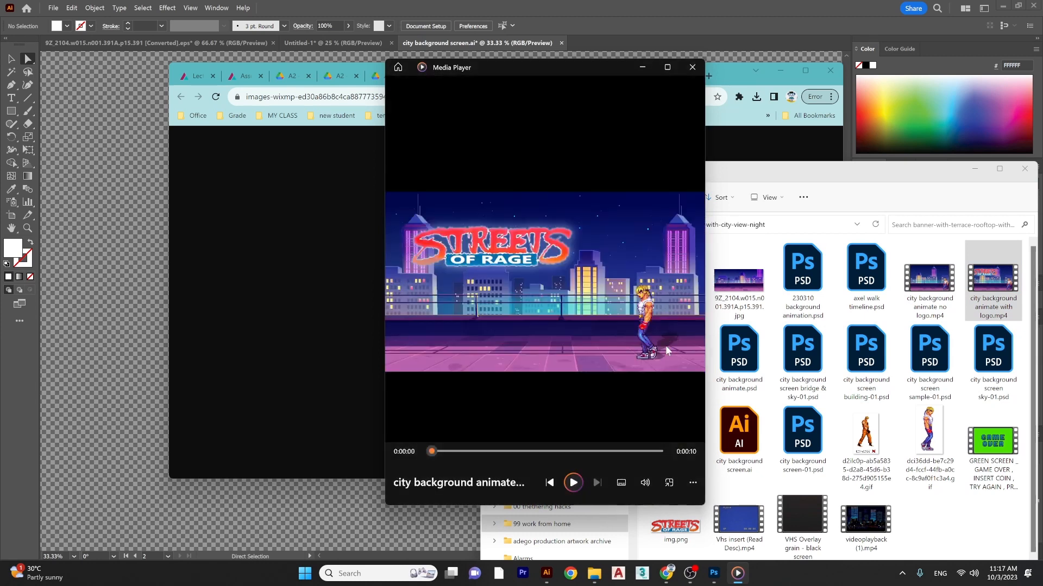
left_click(692, 67)
double_click(685, 363)
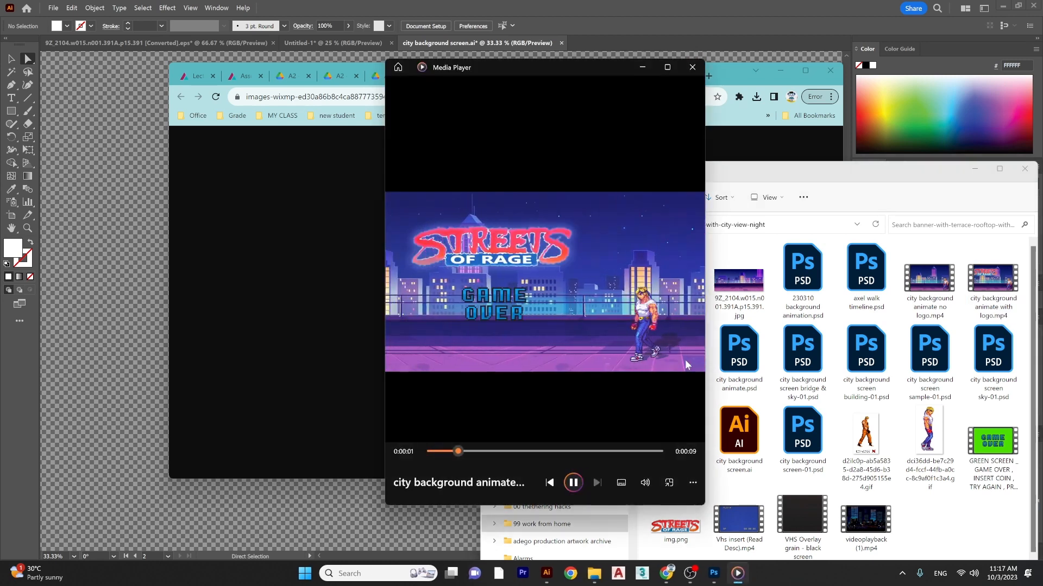
left_click(691, 67)
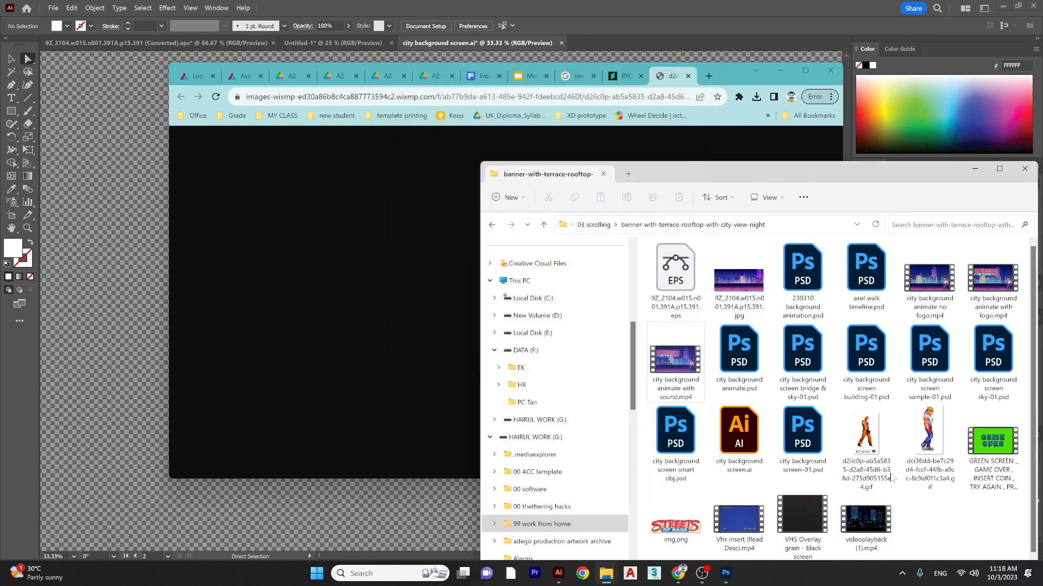
- Close city background screen.ai in Illustrator without saving its changes, and minimize Illustrator
left_click_drag(766, 174, 656, 116)
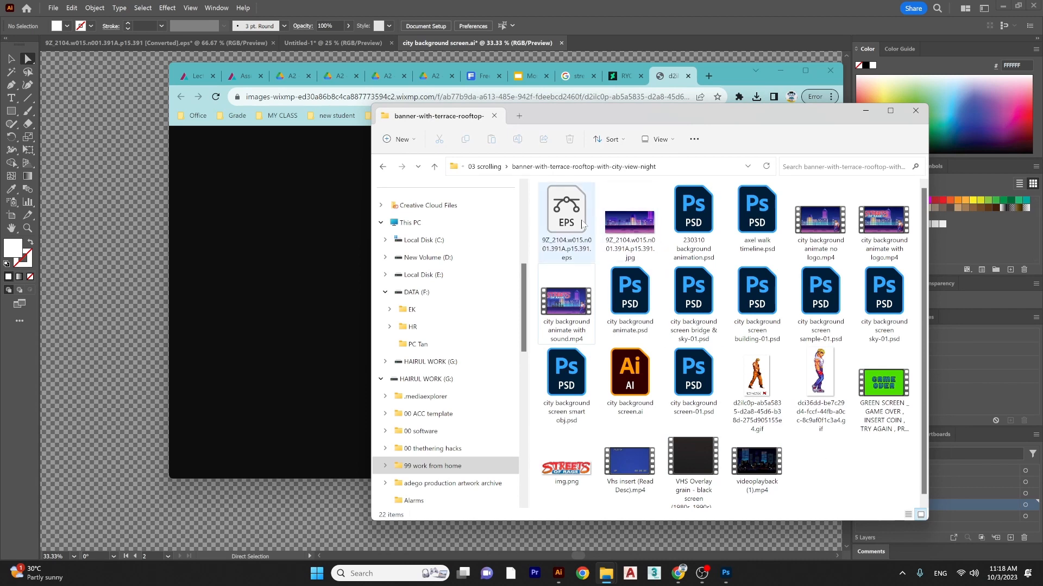
left_click(840, 16)
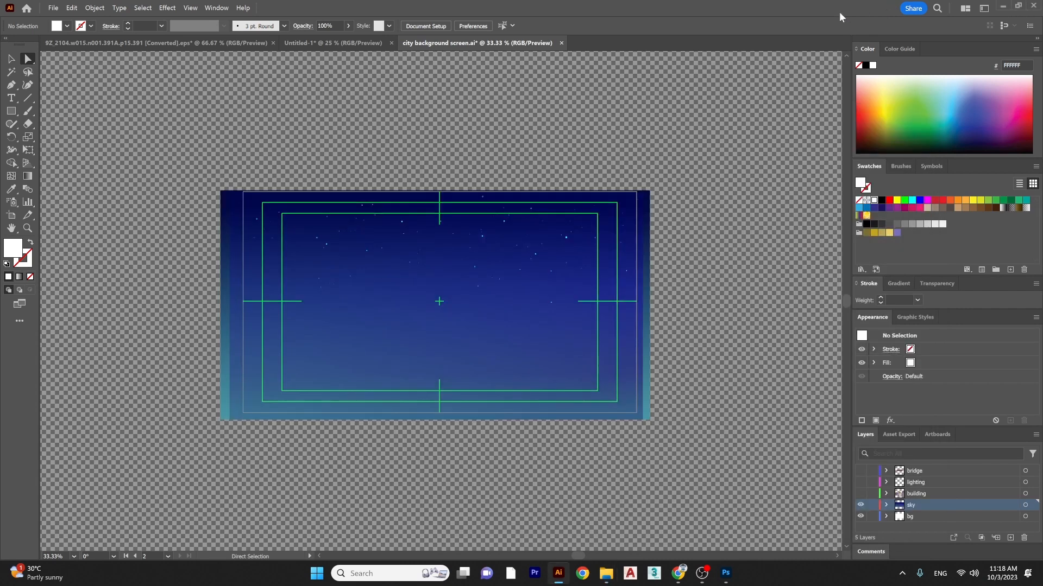
left_click(561, 43)
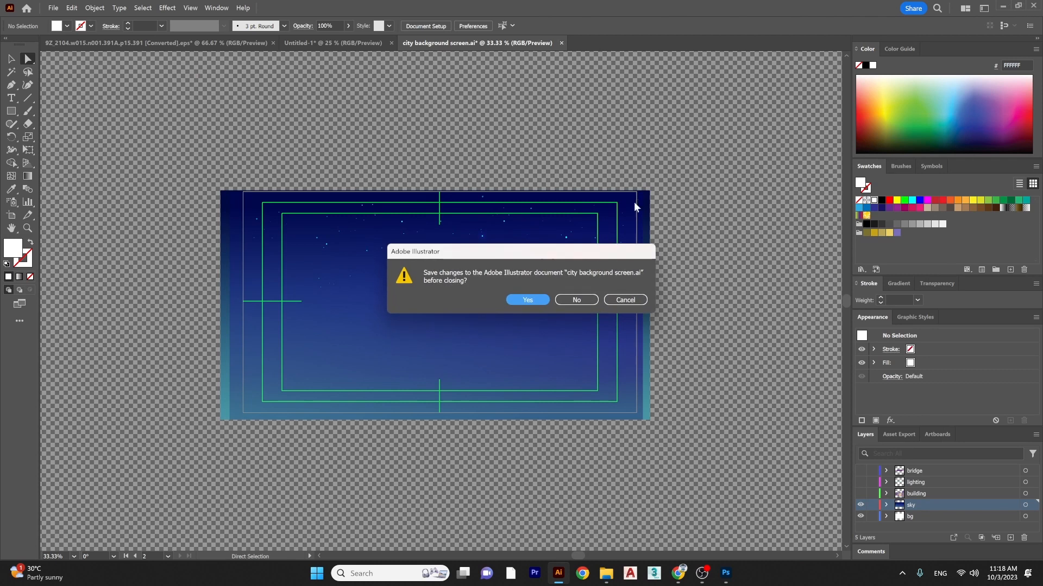
left_click(586, 301)
left_click(1003, 6)
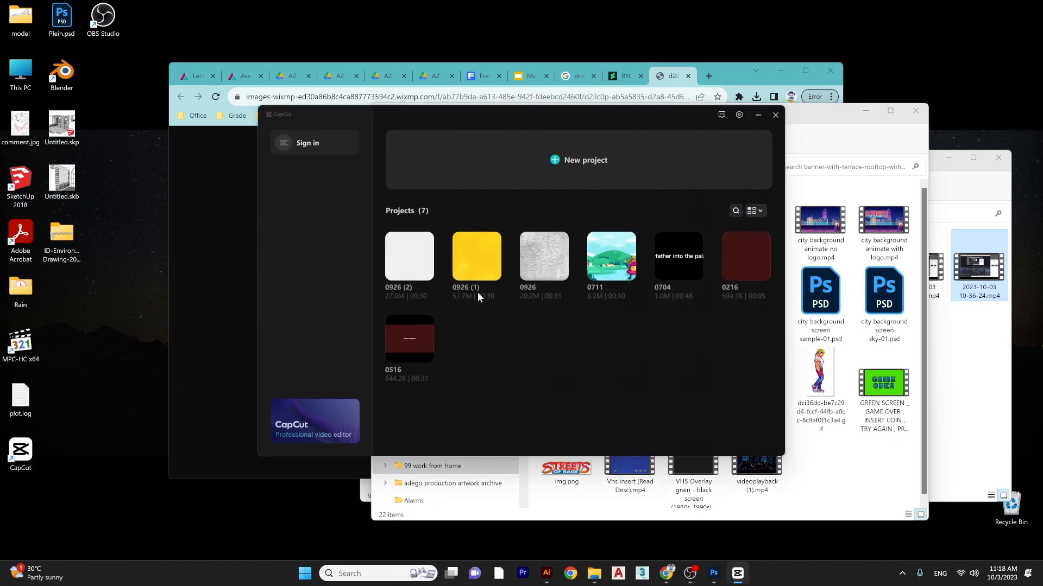
- Create a new CapCut project and place city background animate with logo.mp4 from the project folder at the start of its timeline
left_click(558, 181)
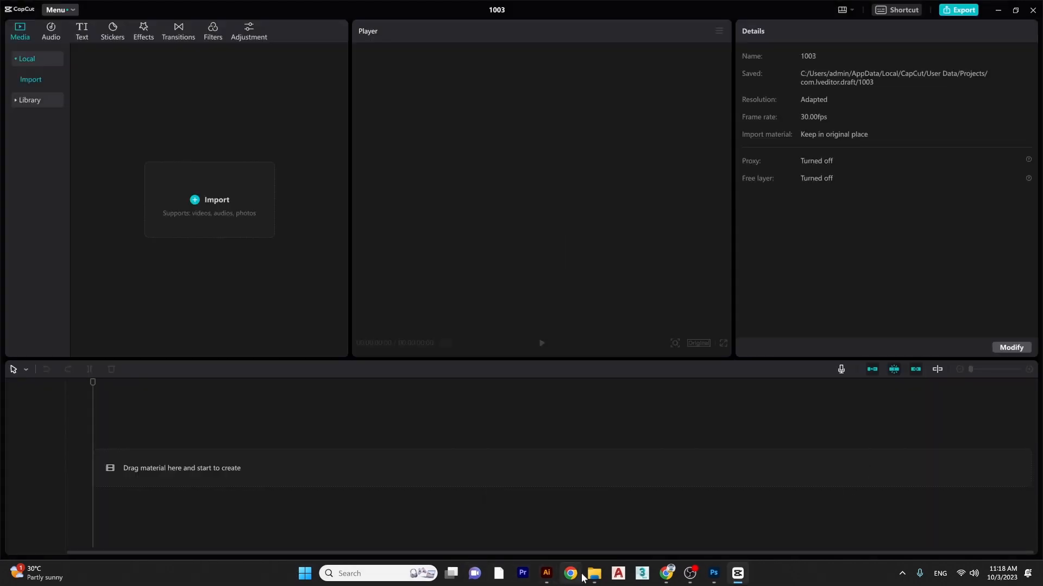
left_click(579, 574)
left_click(792, 63)
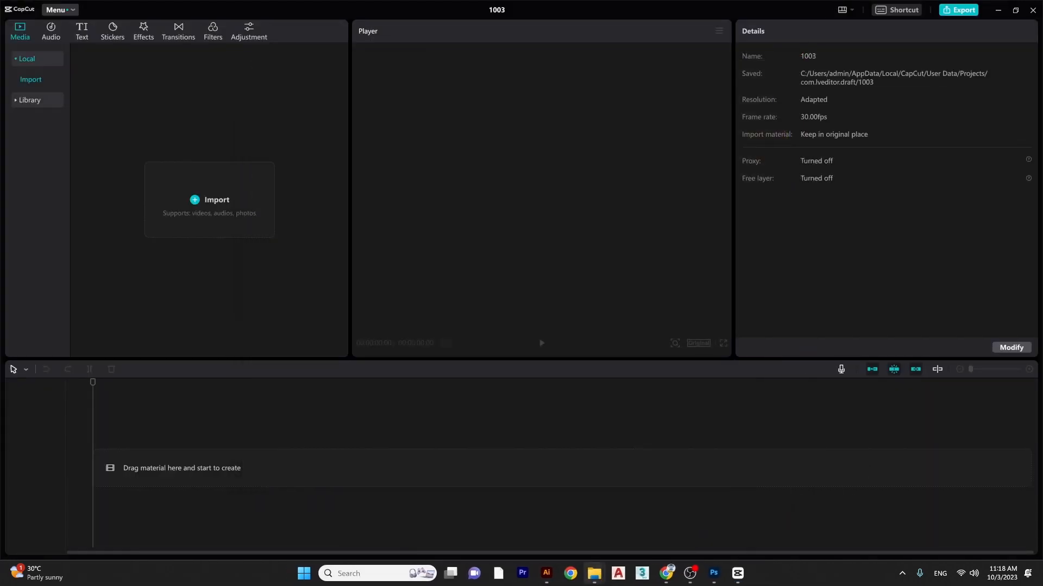
mouse_move(600, 579)
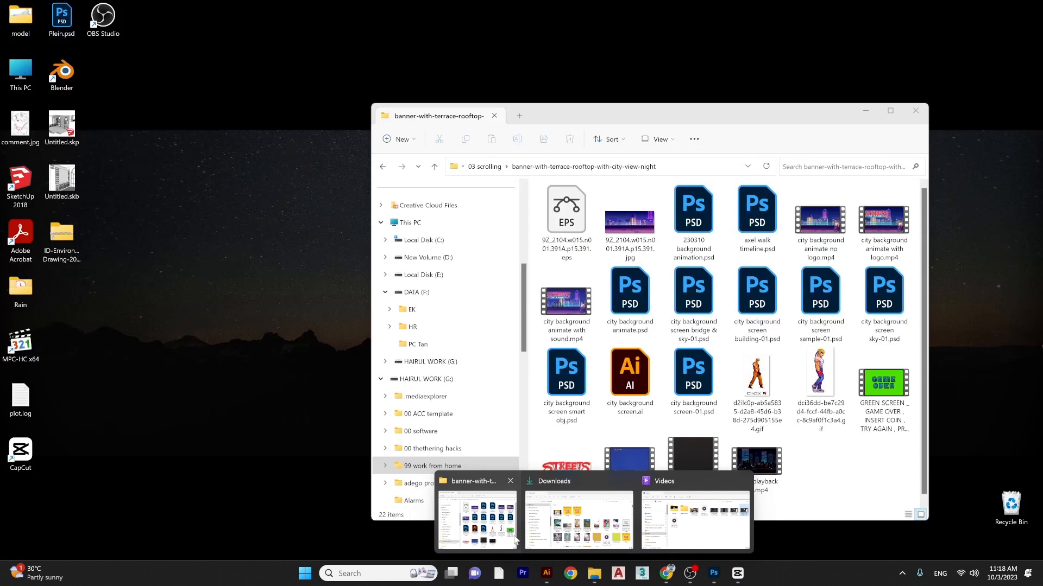
left_click(478, 520)
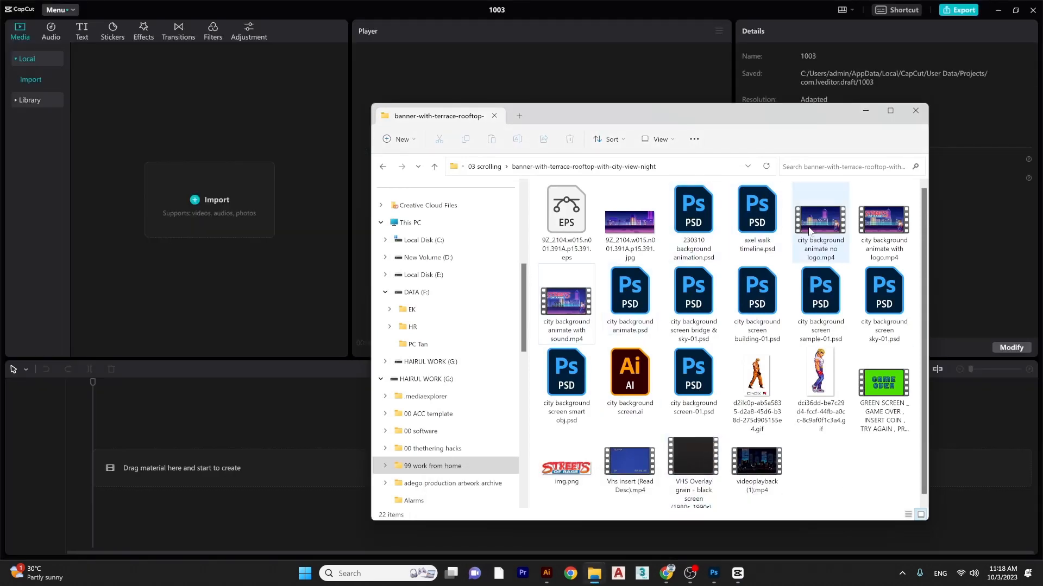
left_click_drag(875, 231, 206, 211)
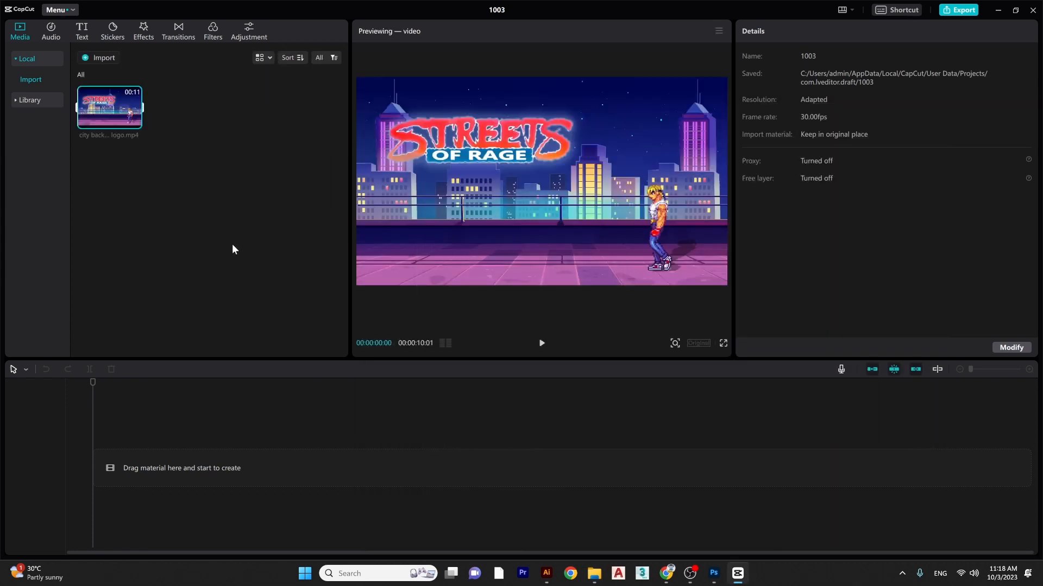
left_click_drag(109, 108, 130, 467)
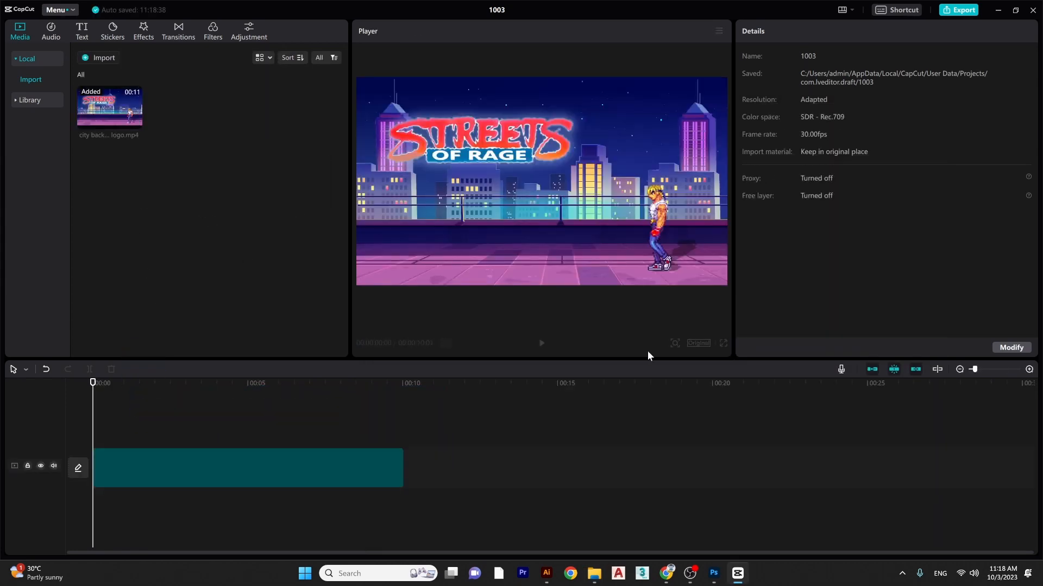
- Try the 16:9 aspect ratio for the project and switch it back to Original
left_click(697, 343)
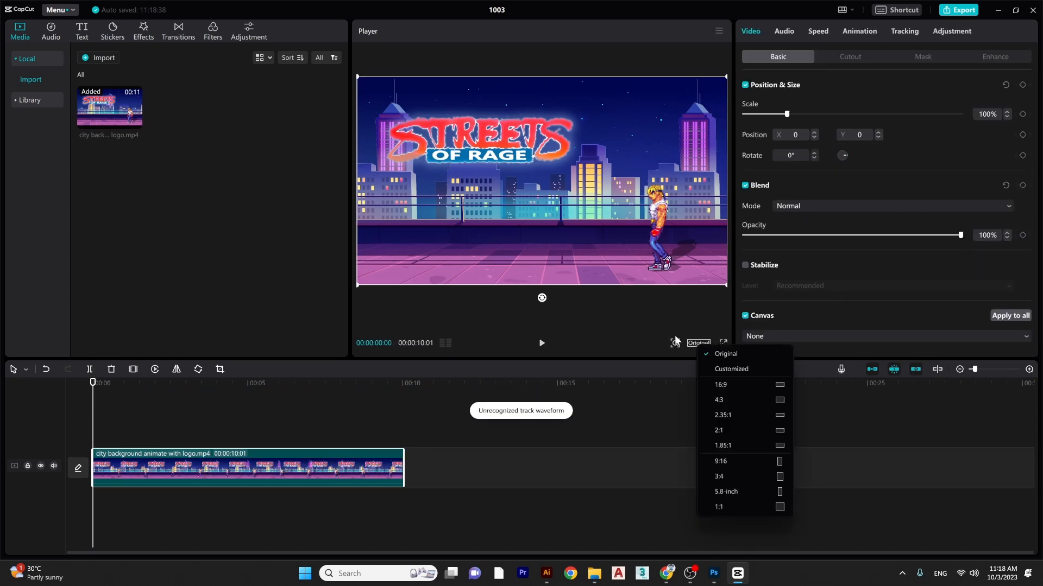
left_click(726, 386)
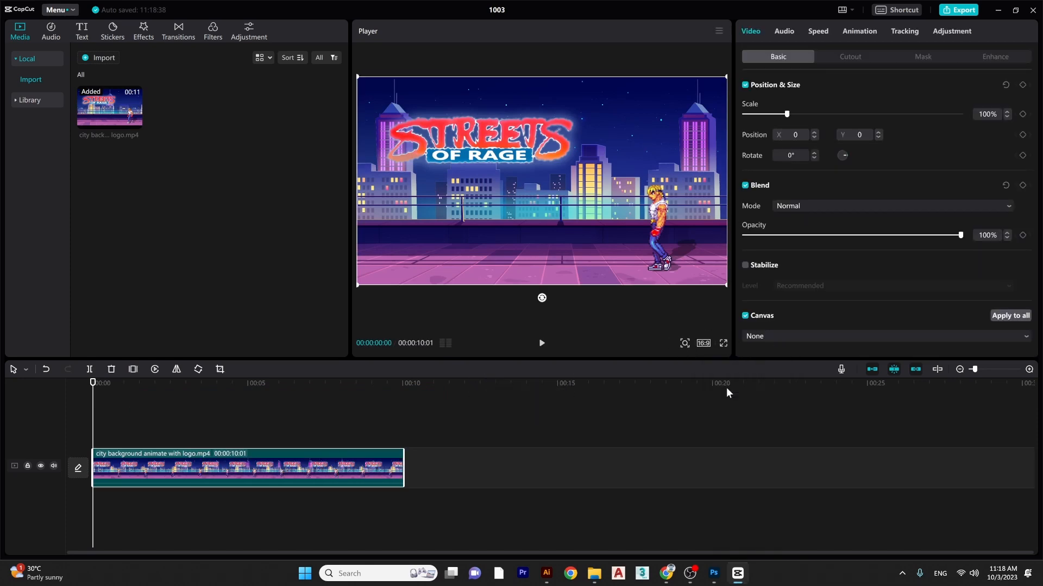
left_click(704, 344)
left_click(715, 351)
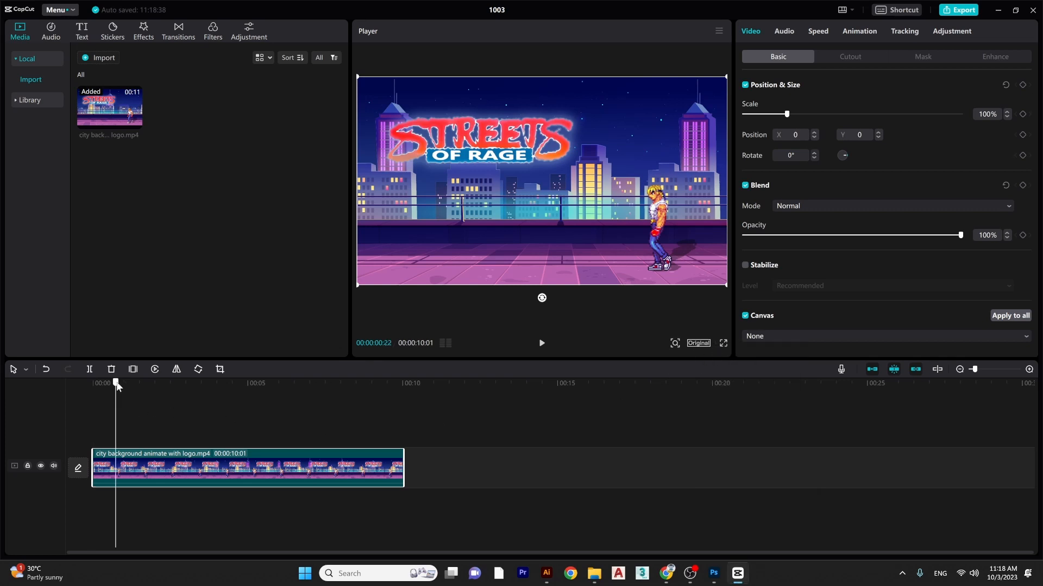
- Play the city clip from the start of the timeline, and preview videoplayback (1).mp4 from the project folder
left_click_drag(117, 385, 22, 395)
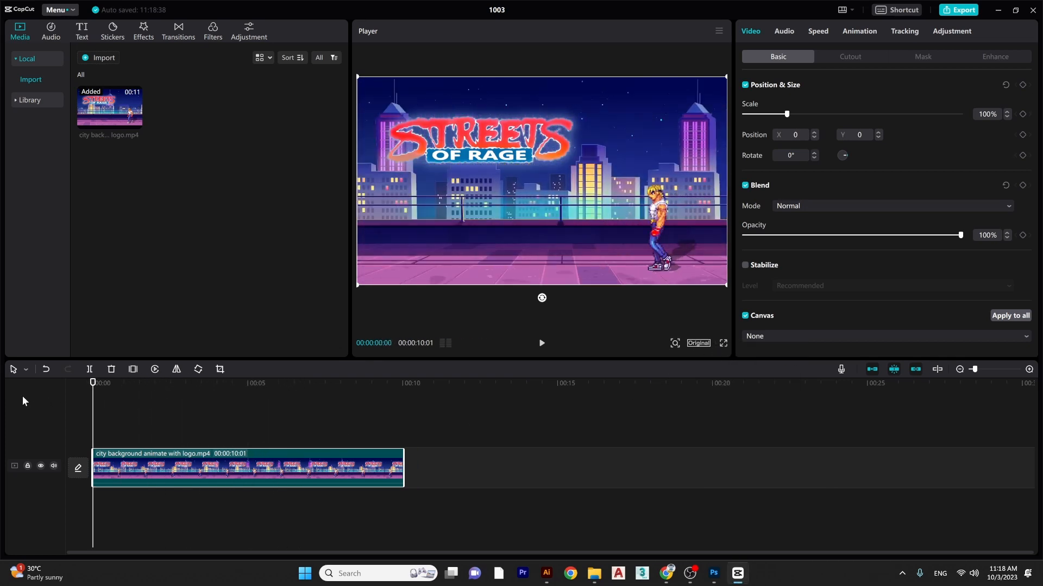
key("space")
mouse_move(599, 581)
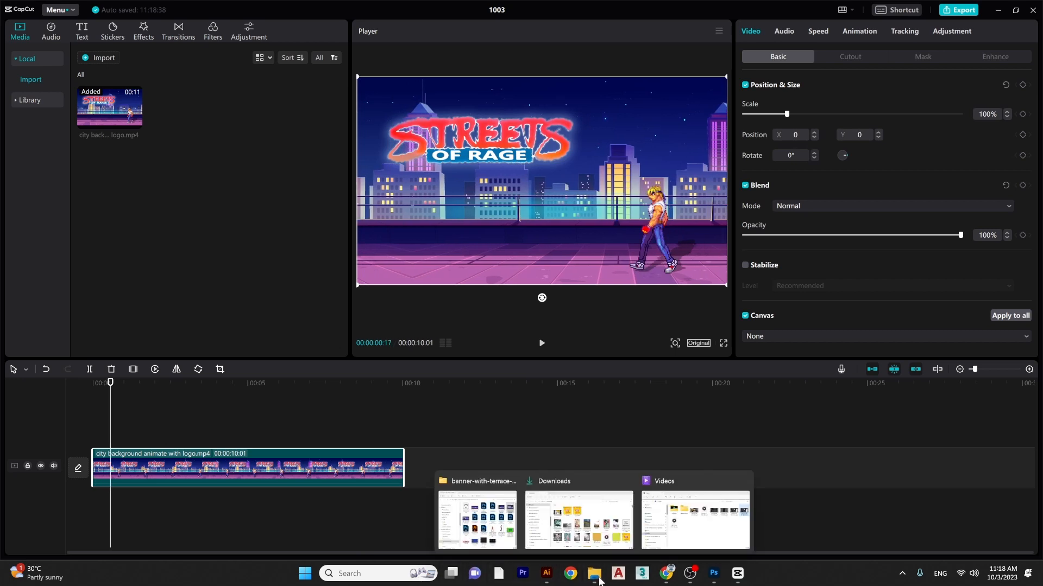
left_click(502, 534)
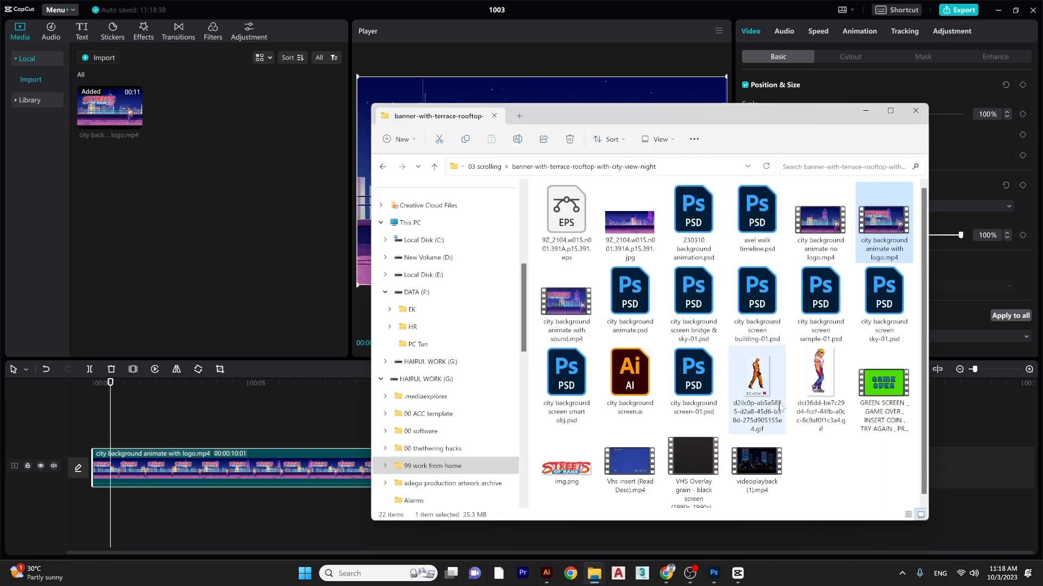
double_click(777, 460)
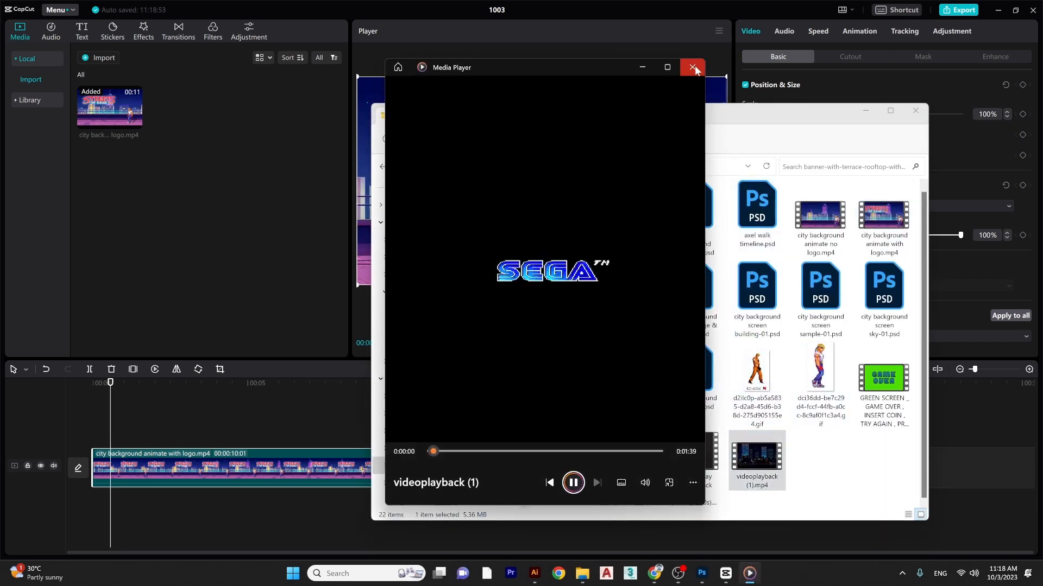
left_click(519, 451)
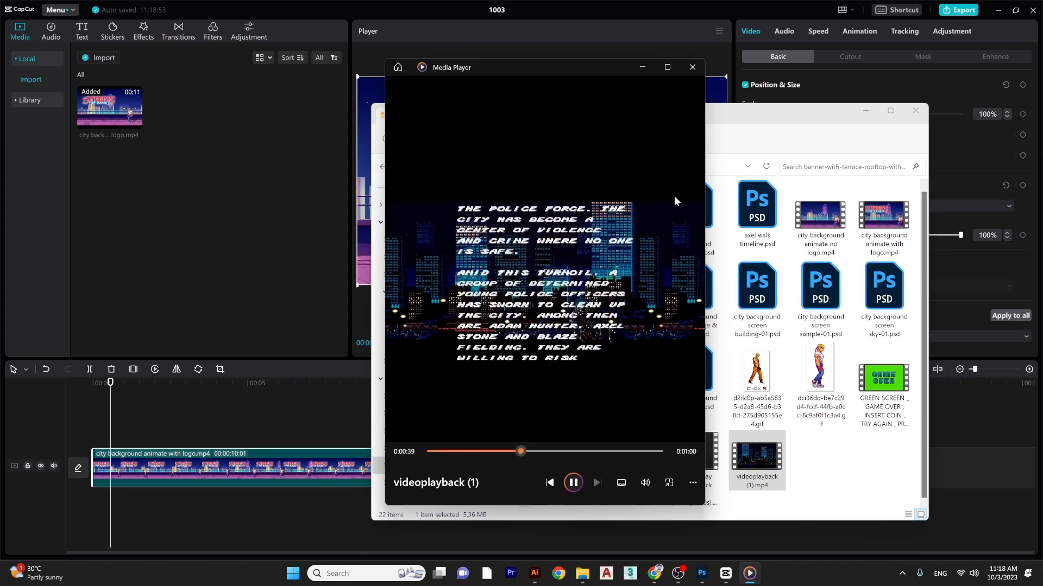
left_click(691, 66)
- Add videoplayback (1).mp4 at the start of the timeline, on the track above the city background animate with logo.mp4 clip
left_click_drag(756, 460, 88, 510)
left_click_drag(198, 465, 197, 417)
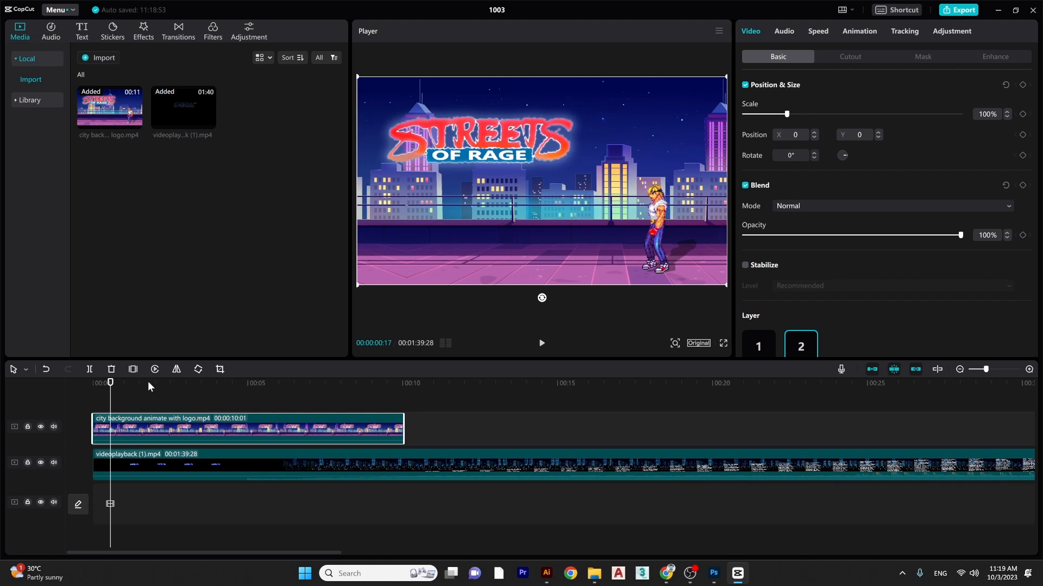
left_click_drag(148, 383, 199, 387)
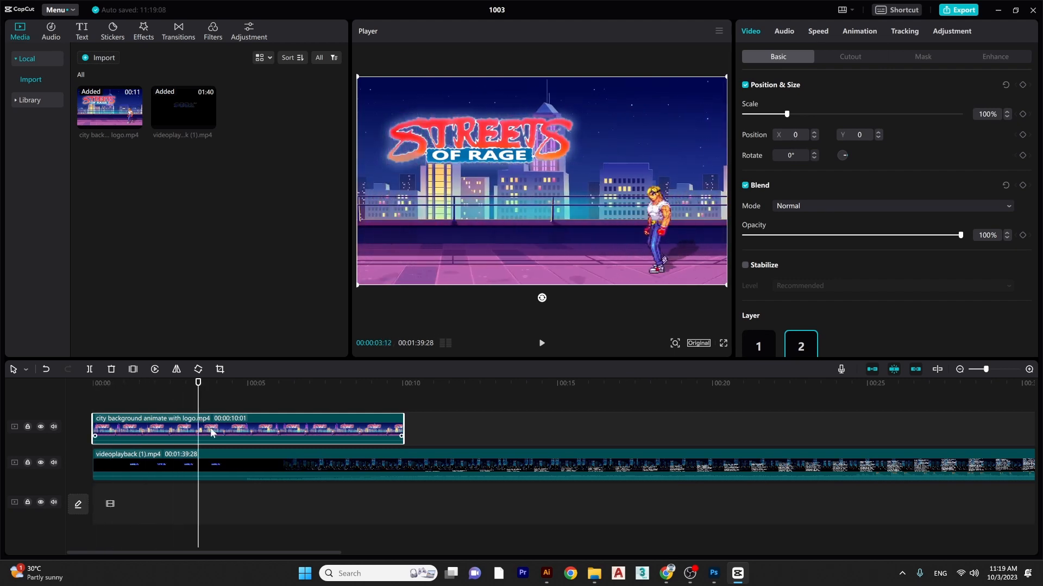
left_click_drag(210, 429, 210, 504)
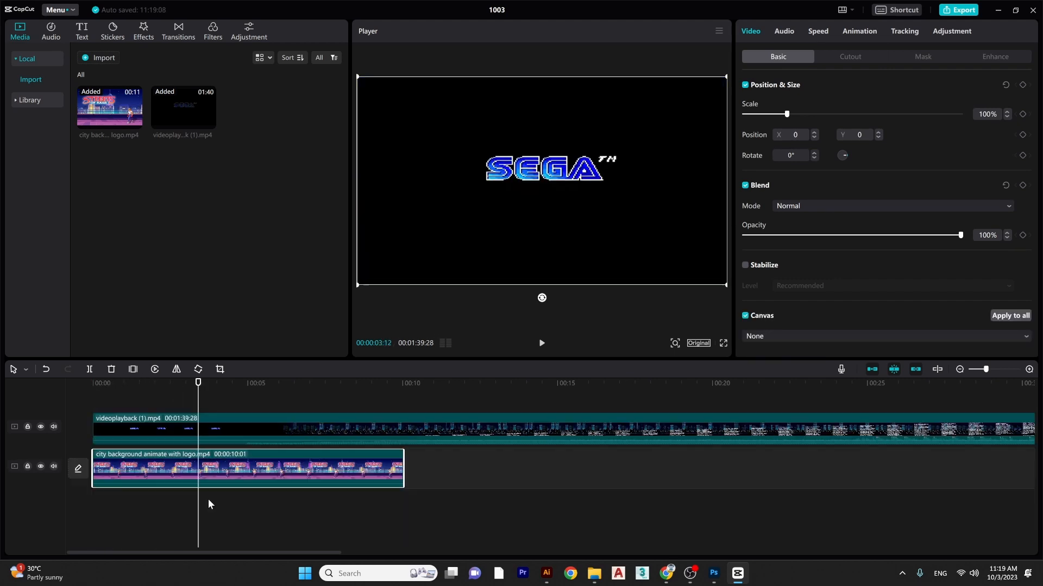
- Play videoplayback (1).mp4 and sample several points across its first 25 seconds to find the section of sound to keep
left_click(182, 429)
key("space")
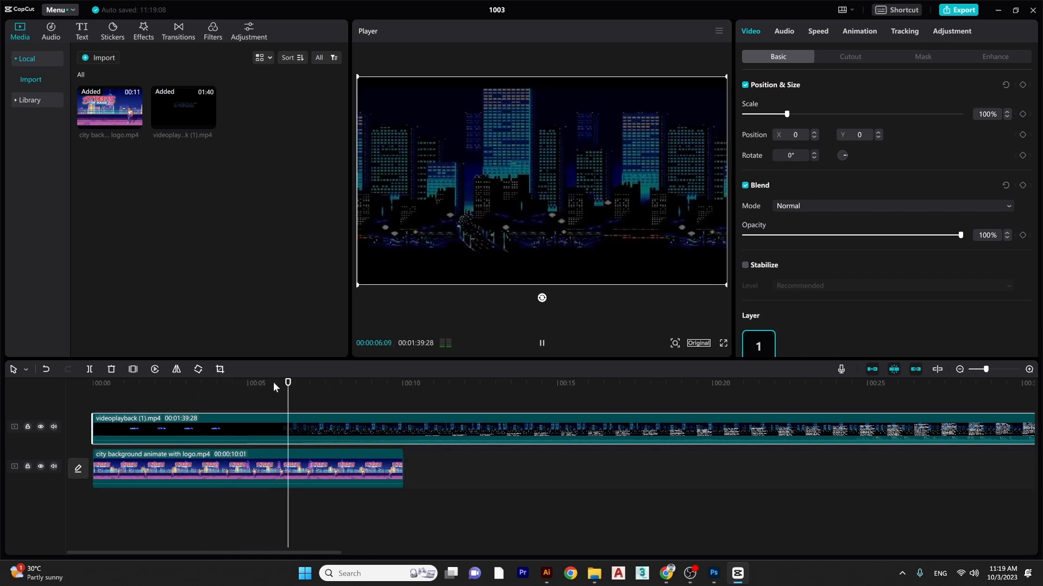
left_click_drag(272, 382, 150, 389)
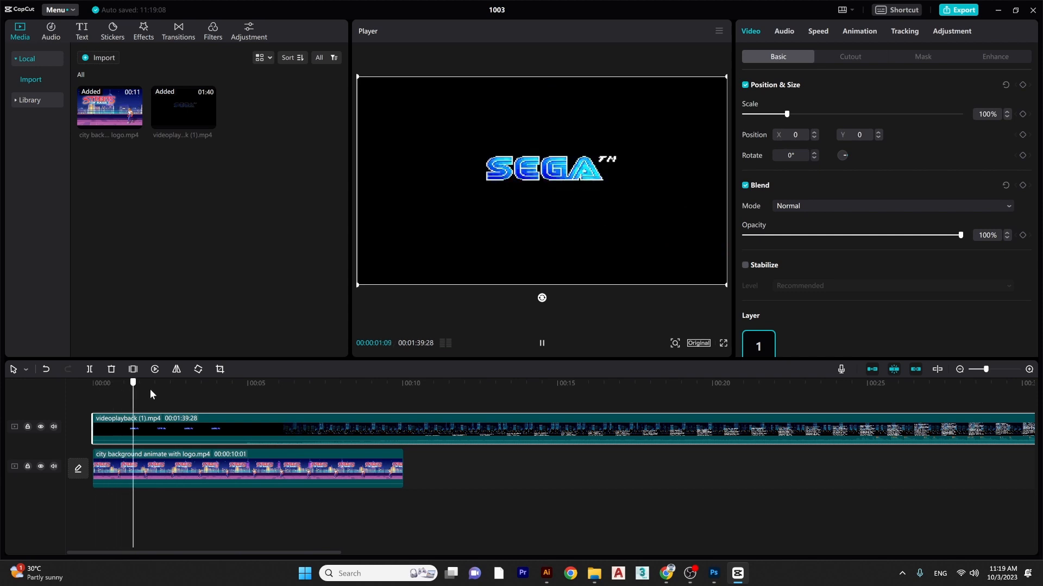
left_click(248, 384)
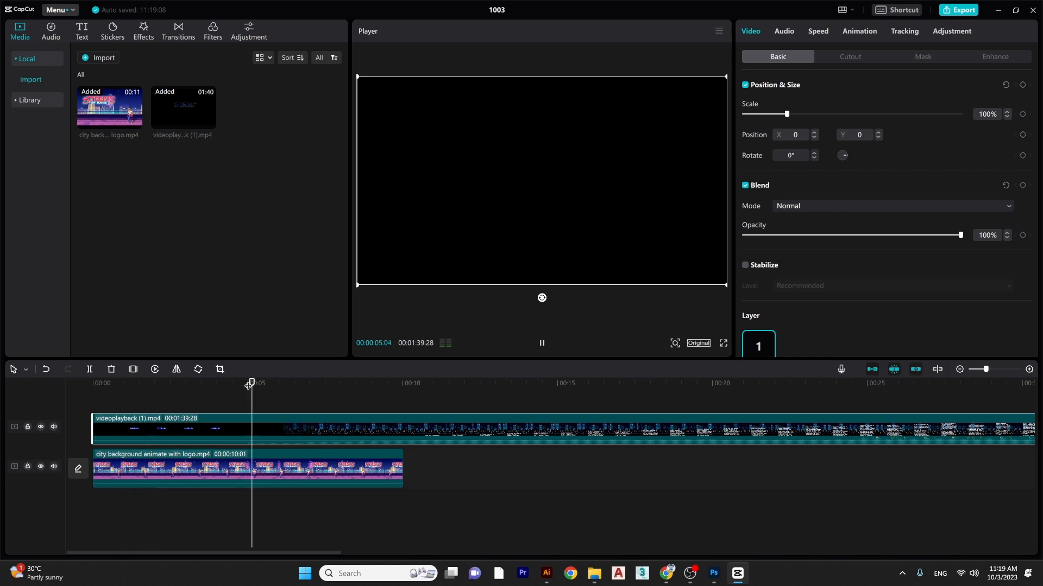
left_click(230, 385)
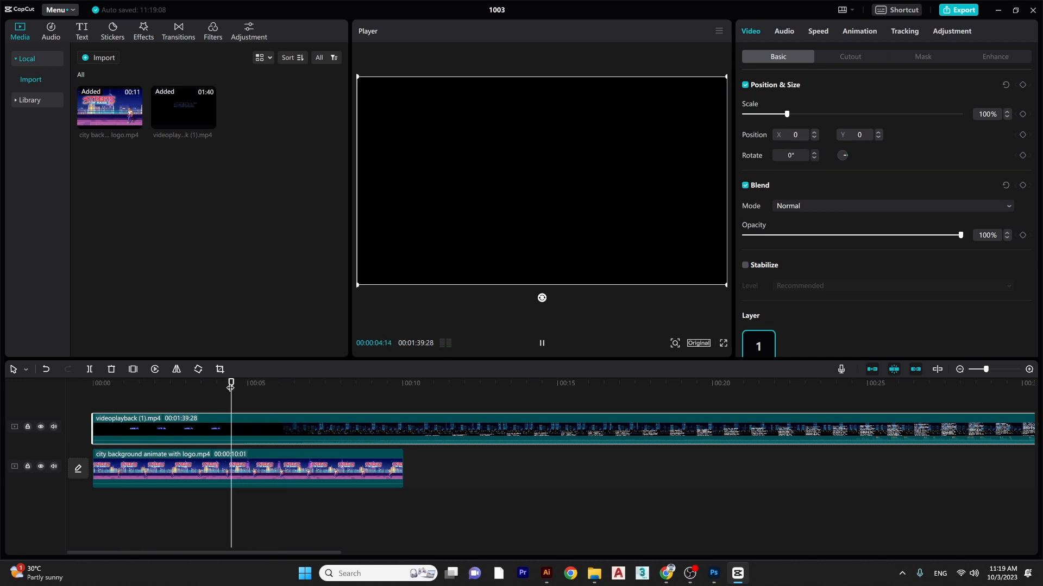
left_click(442, 386)
key("space")
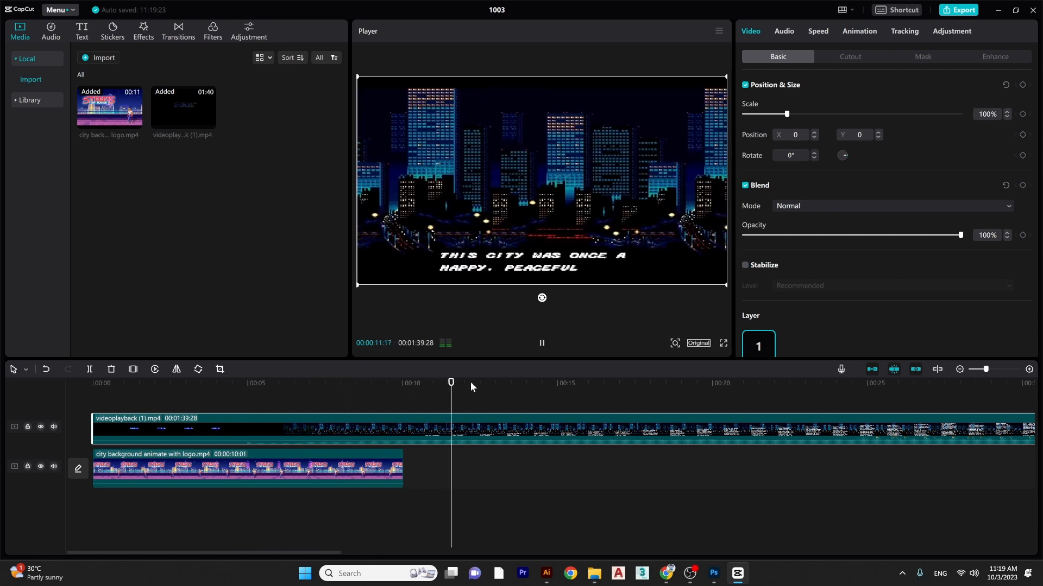
left_click(542, 387)
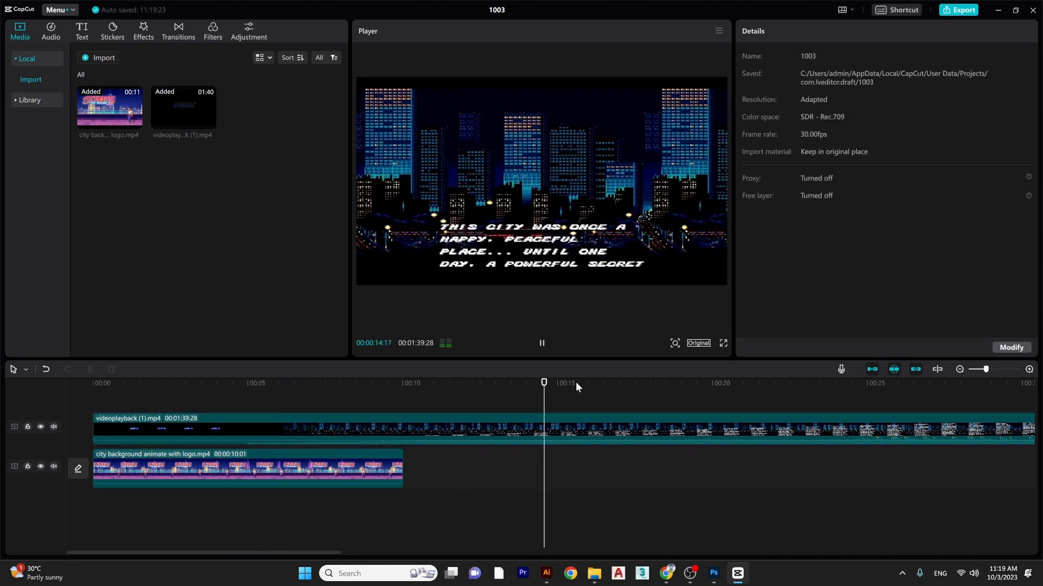
left_click(701, 380)
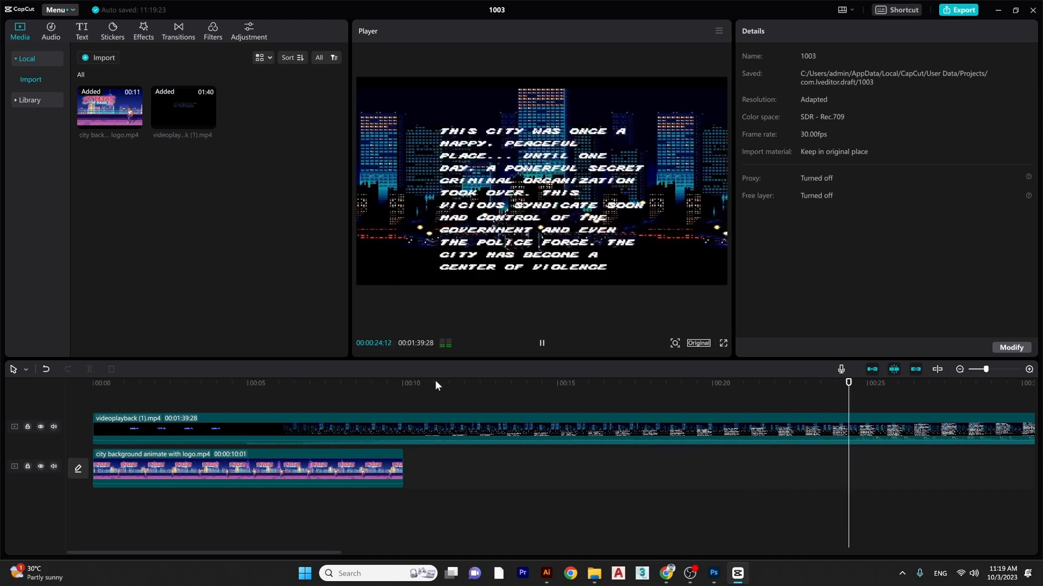
left_click(856, 390)
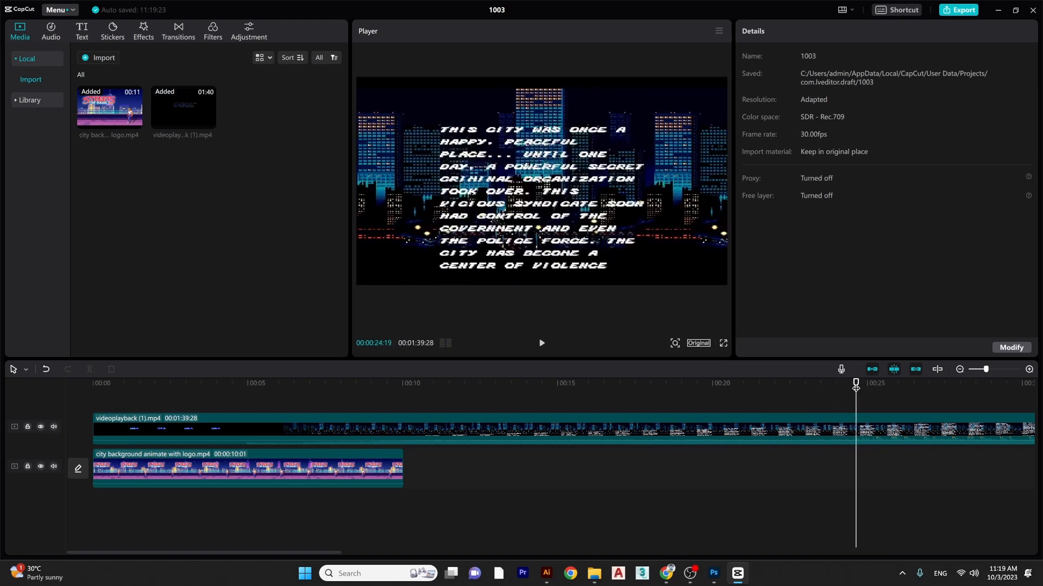
- Cut off the beginning of videoplayback (1).mp4 at 00:00:24:20 and place the remaining part at the start of the timeline
key("space")
key("space")
left_click(843, 389)
key("space")
key("space")
left_click(843, 388)
key("space")
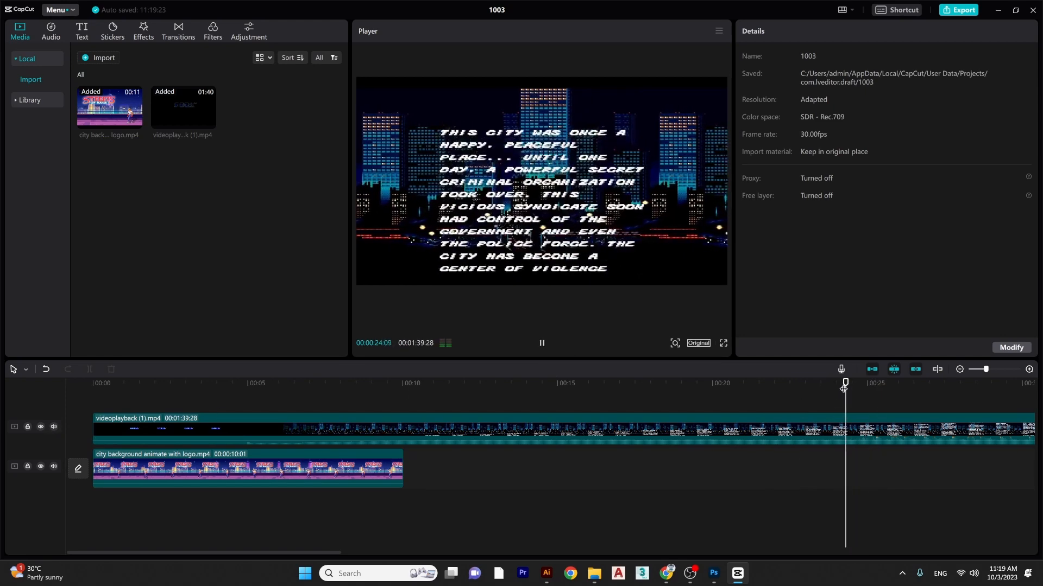
key("space")
left_click(850, 386)
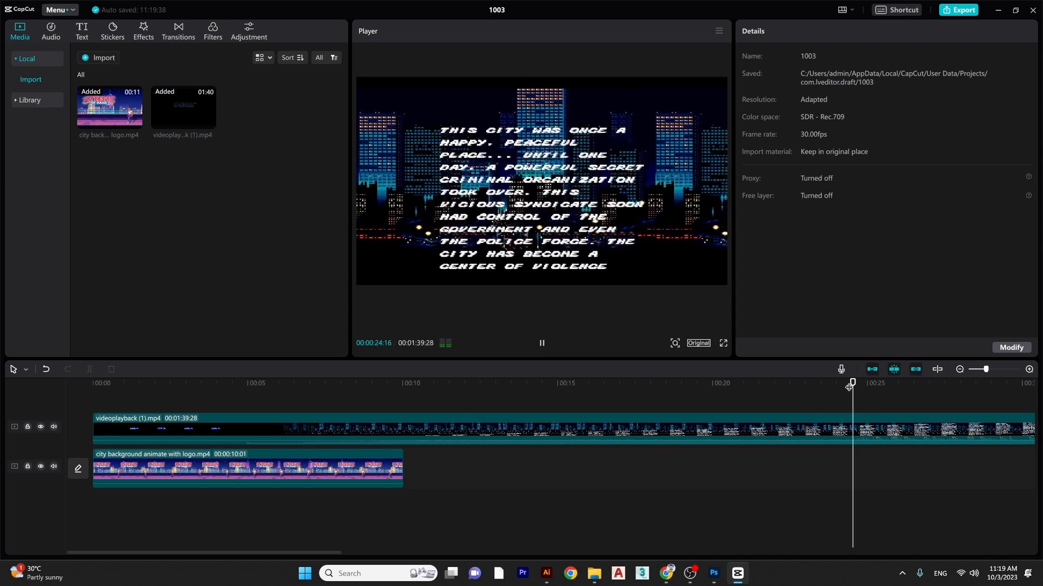
key("space")
key("space")
left_click_drag(96, 432, 37, 432)
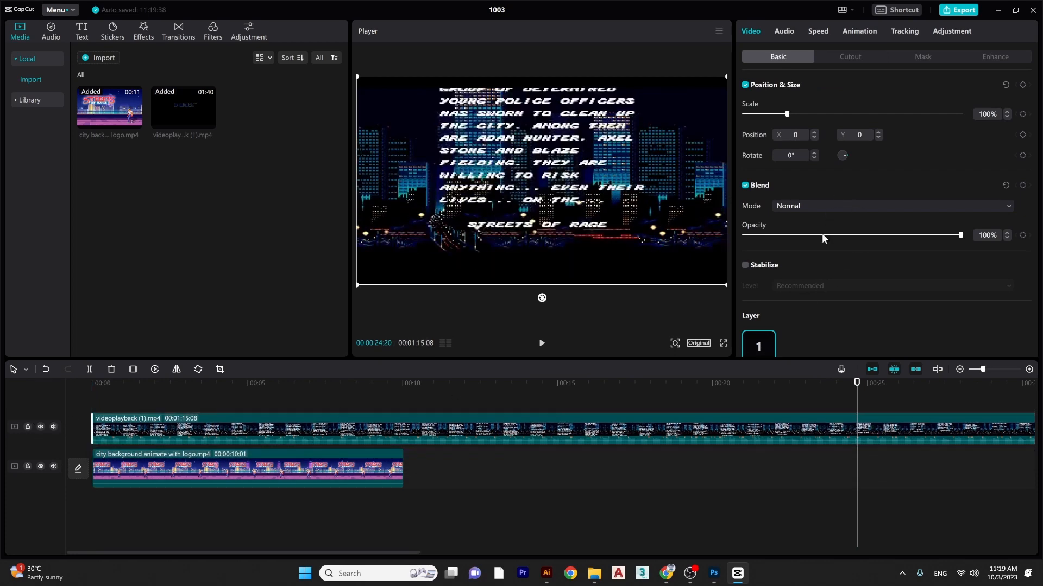
- Set the opacity of the videoplayback (1).mp4 clip to 0% and play the timeline over the city animation
left_click_drag(822, 236, 425, 242)
left_click_drag(149, 384, 196, 386)
key("space")
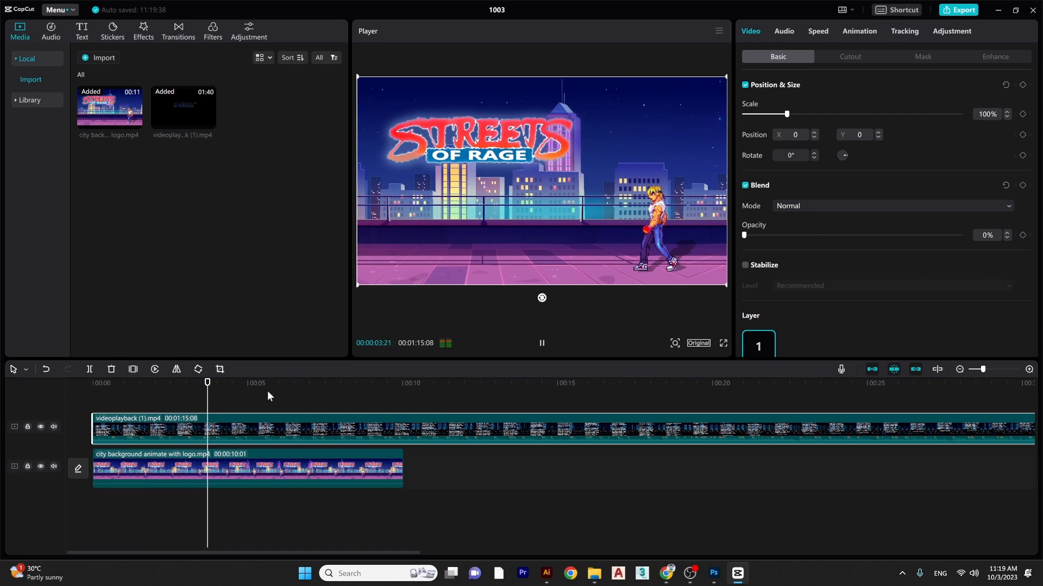
- Split videoplayback (1).mp4 at the city clip's end, 00:00:10:01, and delete the part after it
left_click(397, 383)
left_click_drag(398, 384, 402, 385)
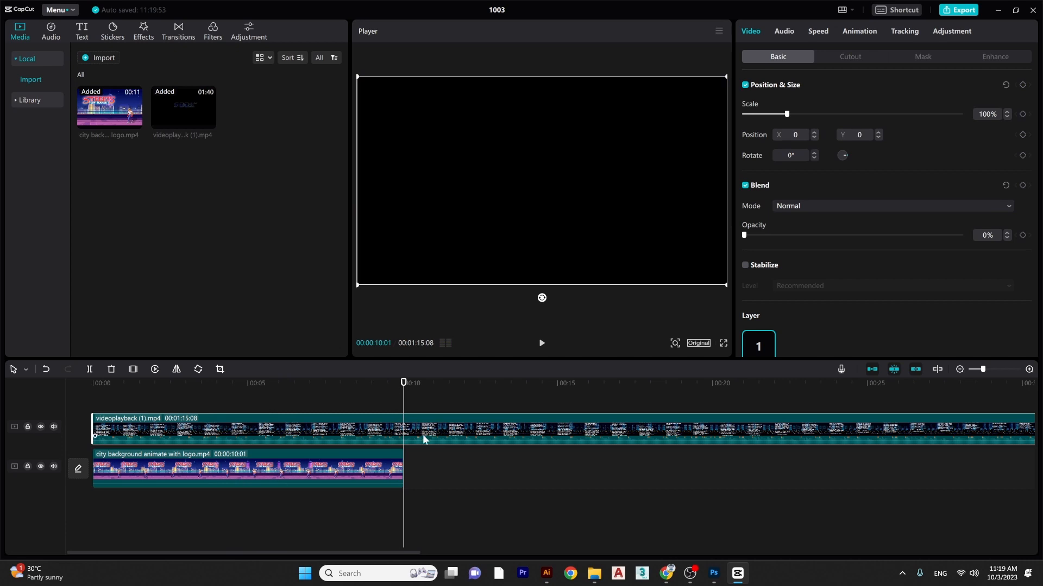
left_click(90, 371)
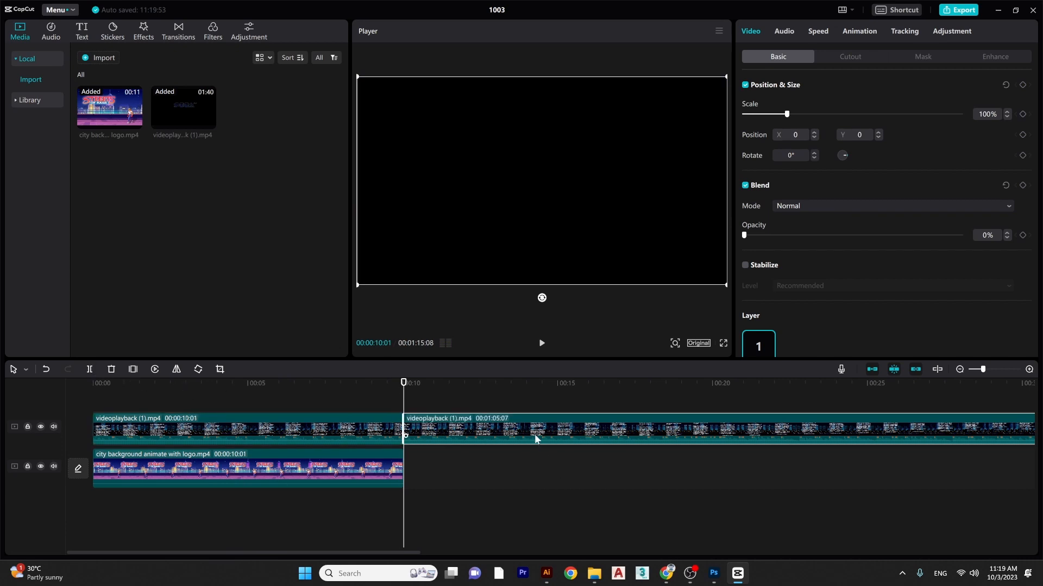
key("Delete")
- Give the videoplayback (1).mp4 audio a 0.3 s fade-out and a volume of -6.4 dB, and play the result
left_click(386, 438)
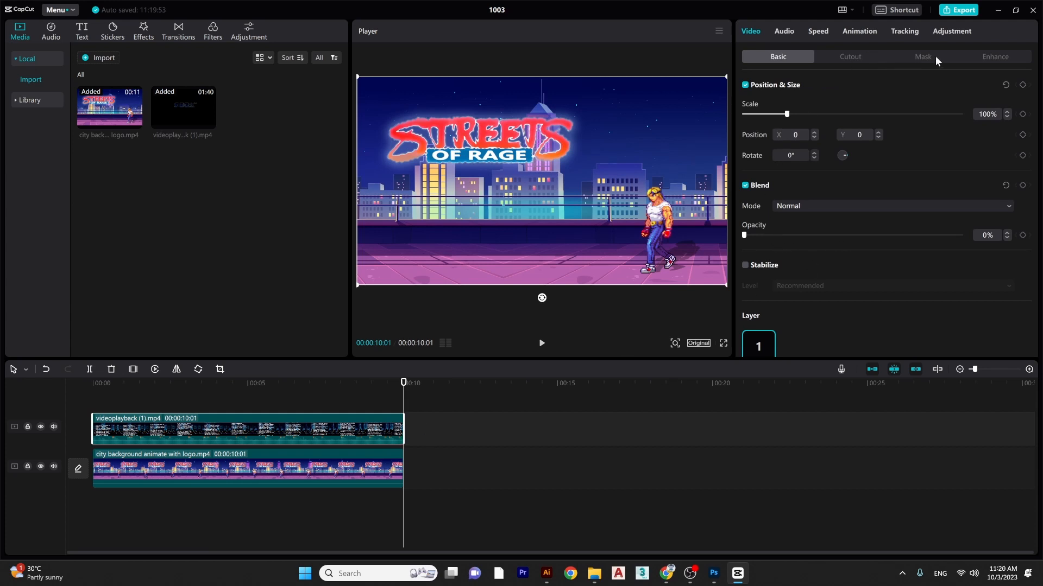
left_click(785, 32)
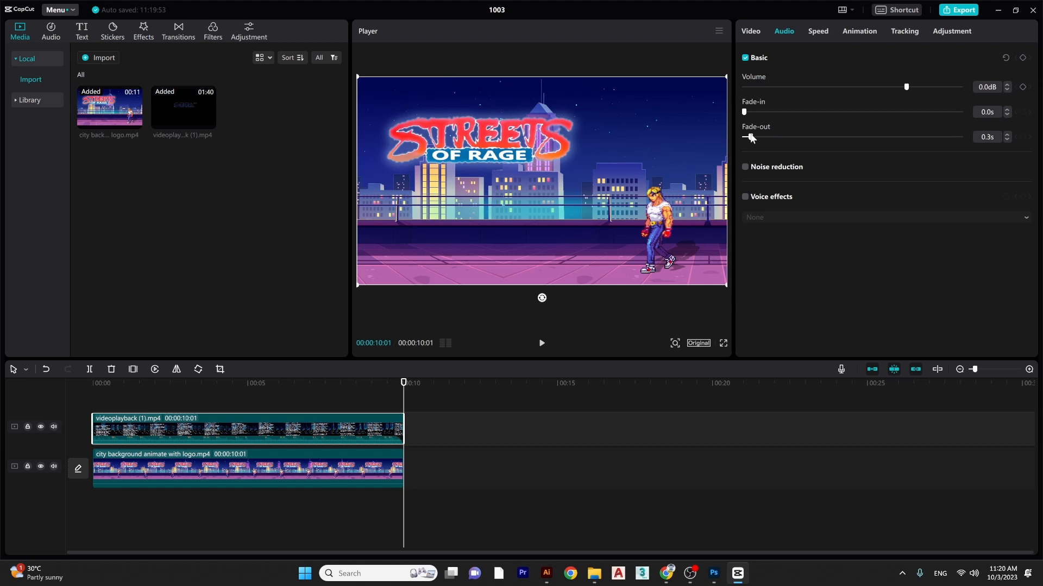
key("space")
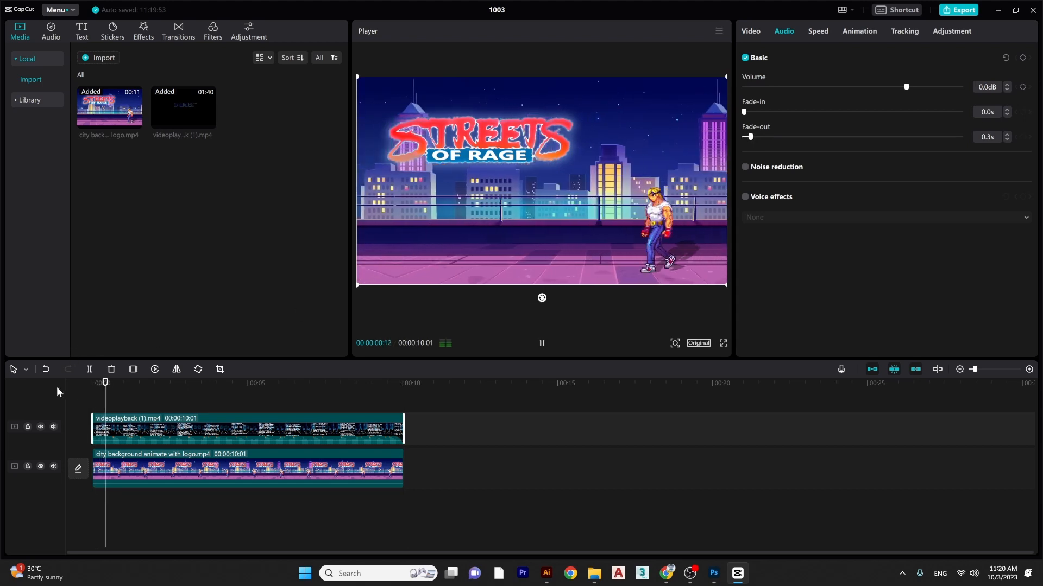
mouse_move(906, 87)
left_mouse_down()
mouse_move(752, 89)
mouse_move(904, 86)
mouse_move(885, 87)
left_mouse_up()
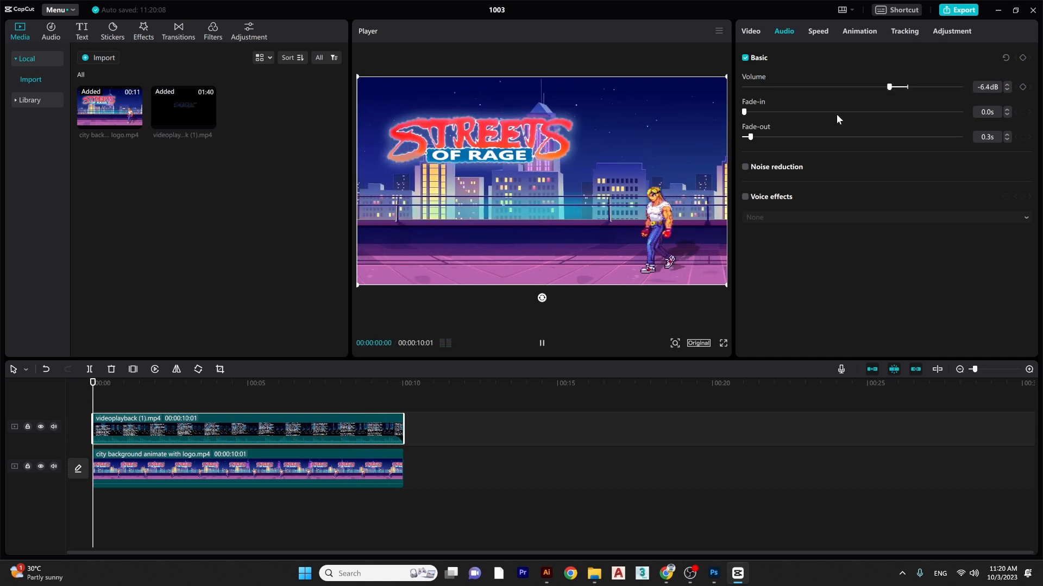
left_click(542, 346)
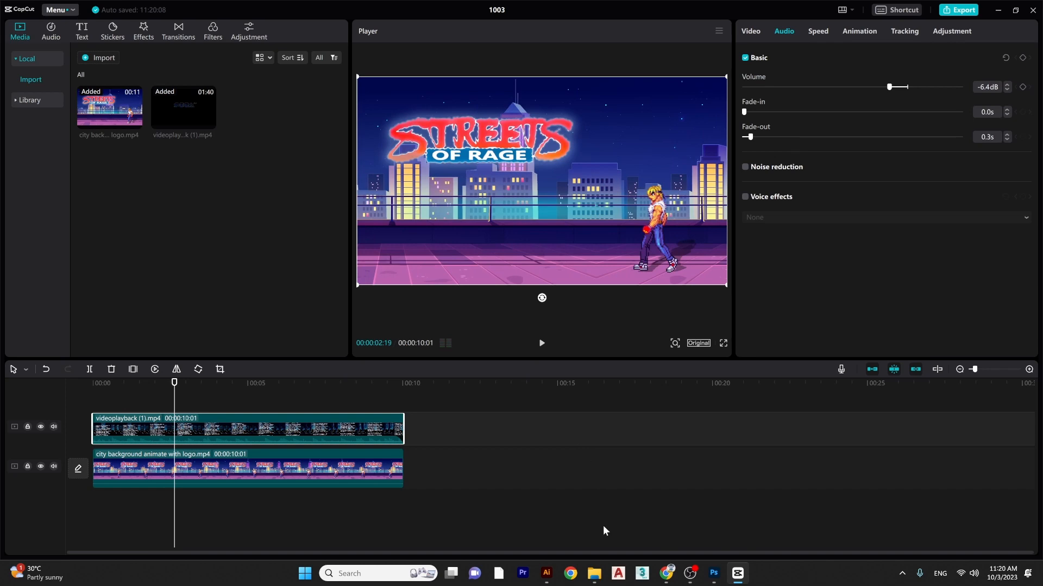
- Preview the GREEN SCREEN _ GAME OVER clip from the project folder, import it, and place it near the timeline's start above videoplayback (1).mp4
mouse_move(594, 573)
left_click(478, 513)
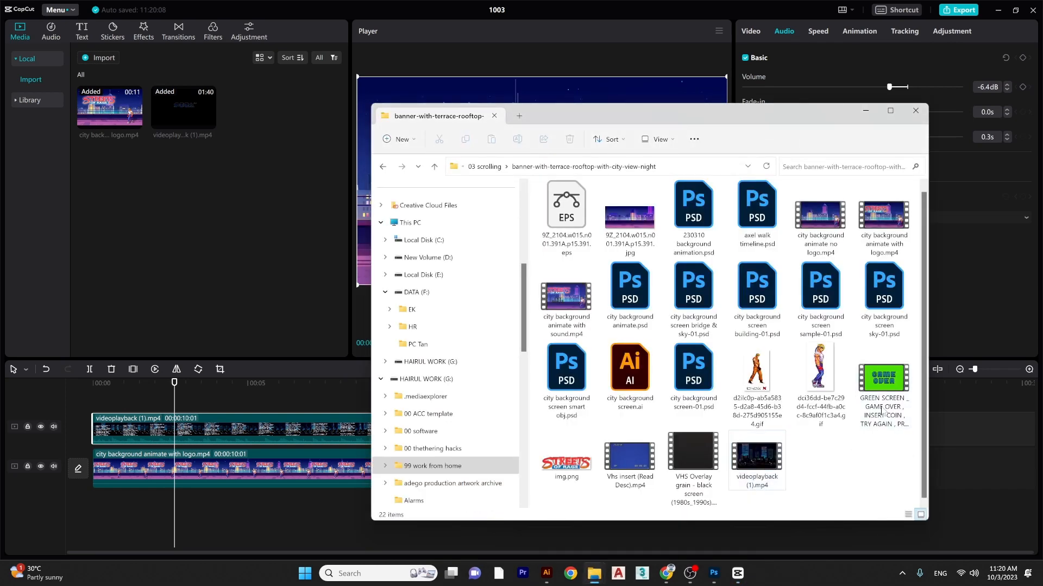
double_click(881, 411)
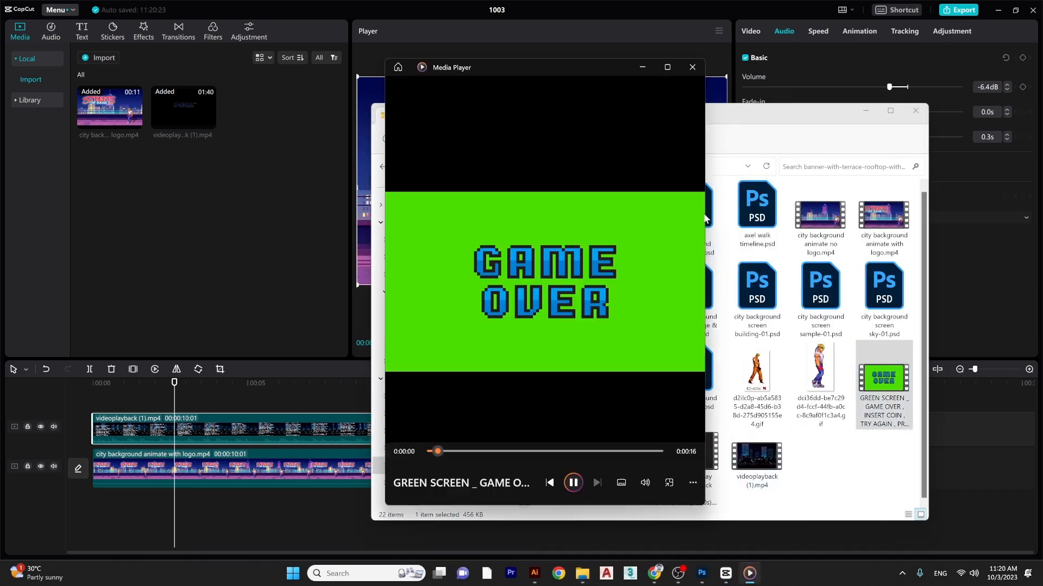
left_click(695, 67)
left_click_drag(879, 379, 233, 206)
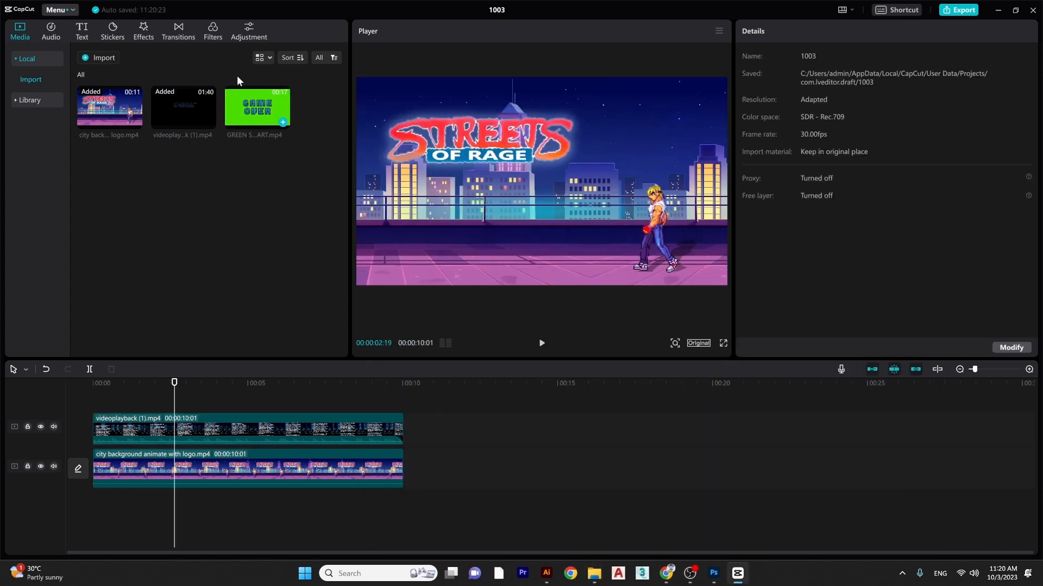
left_click_drag(136, 315, 234, 389)
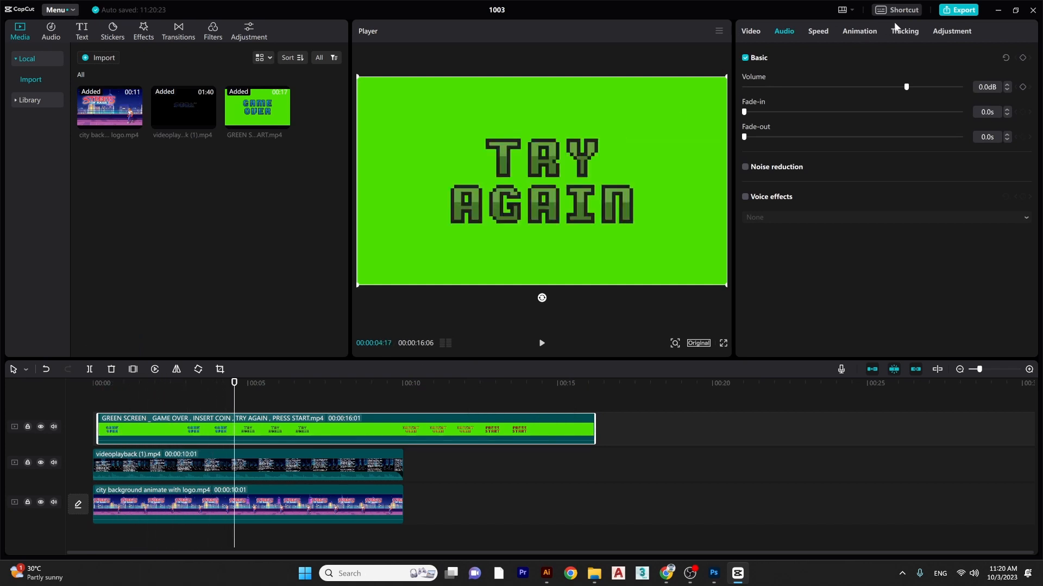
- Turn on the chroma key cutout for the green screen clip and pick its green background as the key colour
left_click(757, 30)
left_click(840, 58)
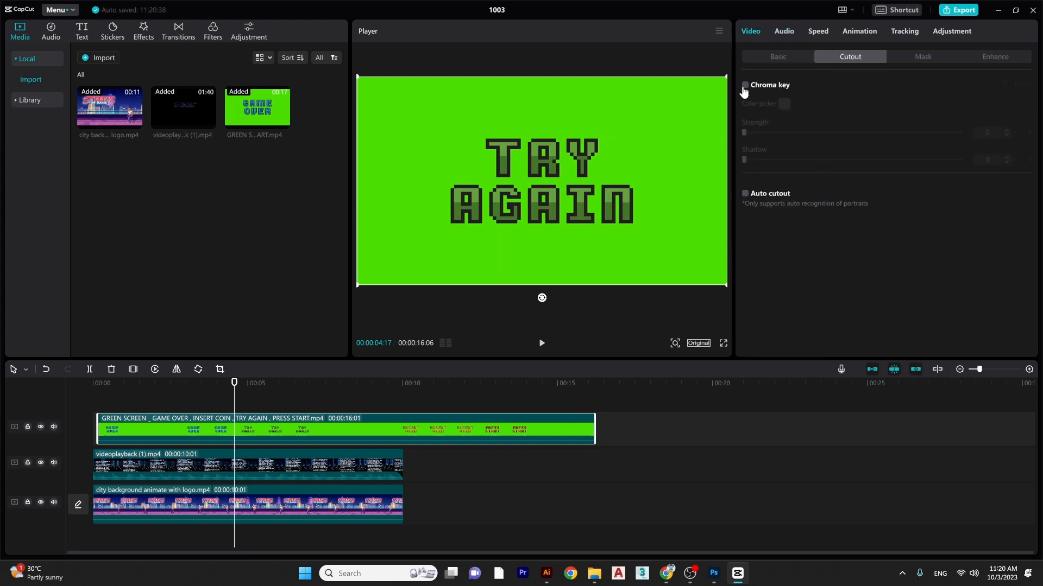
left_click(784, 103)
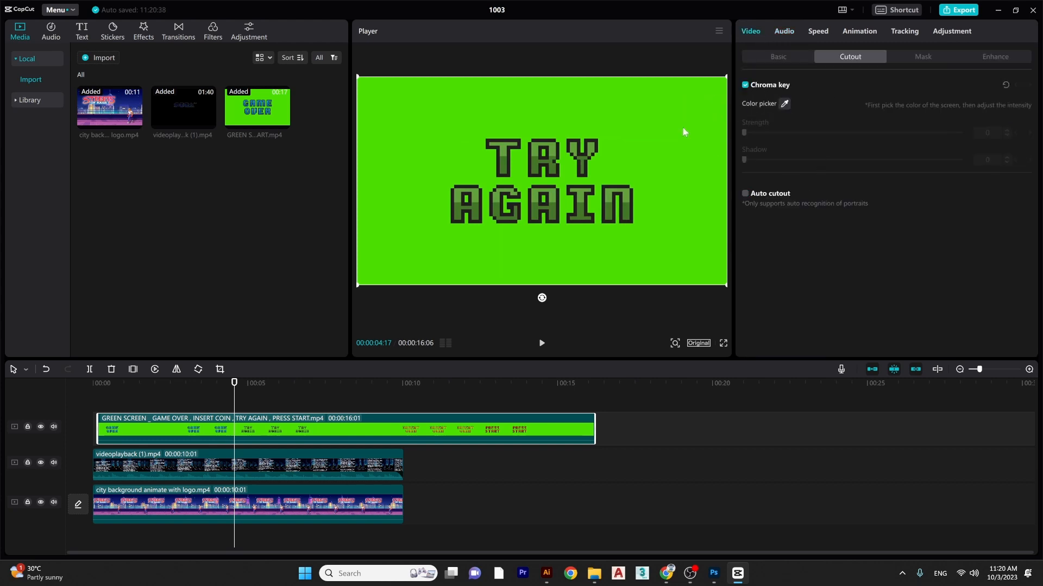
mouse_move(742, 134)
left_mouse_down()
mouse_move(827, 130)
mouse_move(740, 139)
left_mouse_up()
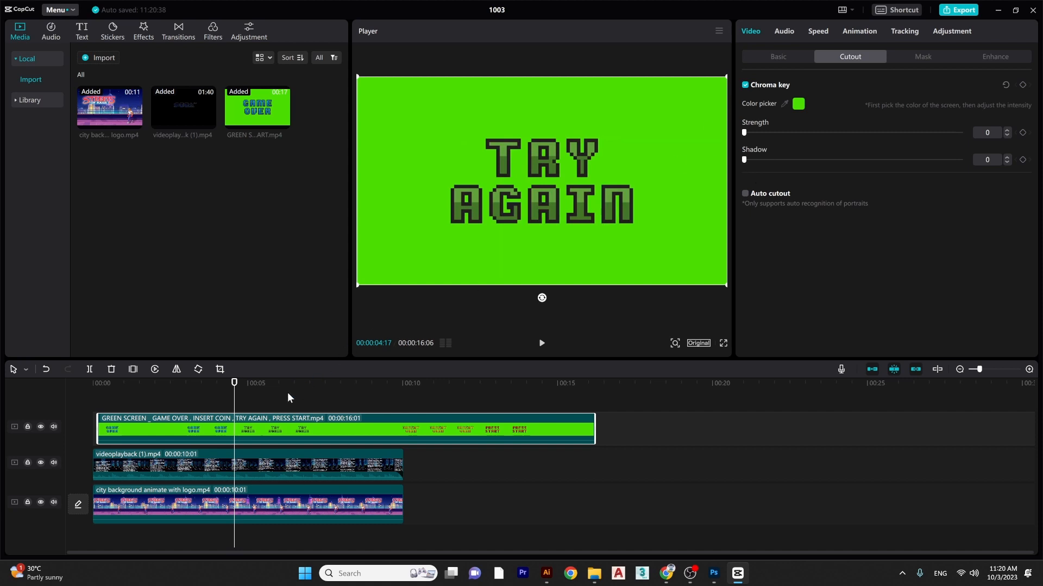
- Speed up the green screen clip to 1.6x and trim its end to line up with the end of the city clip
left_click_drag(235, 387, 578, 394)
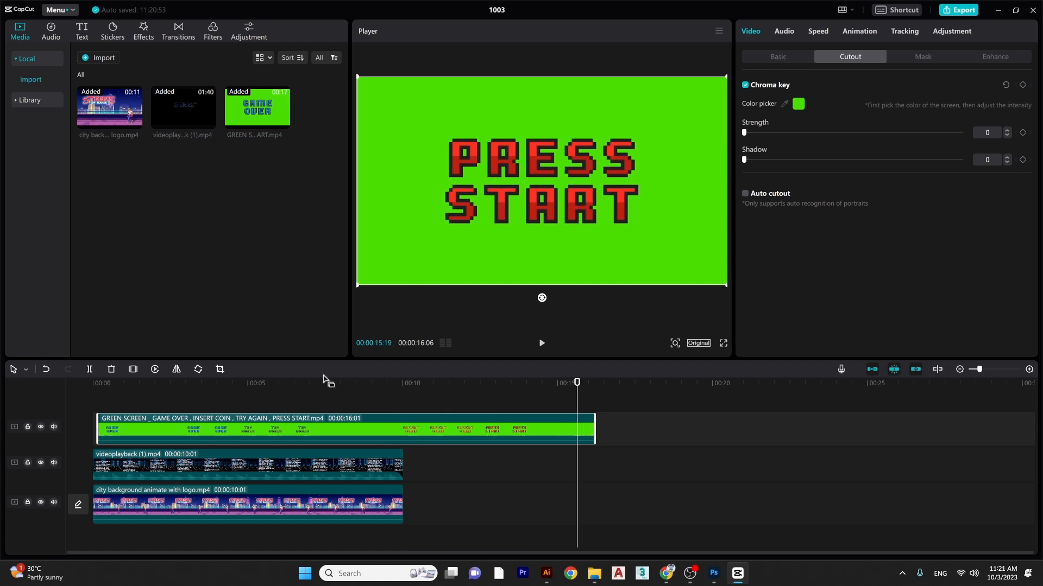
right_click(312, 427)
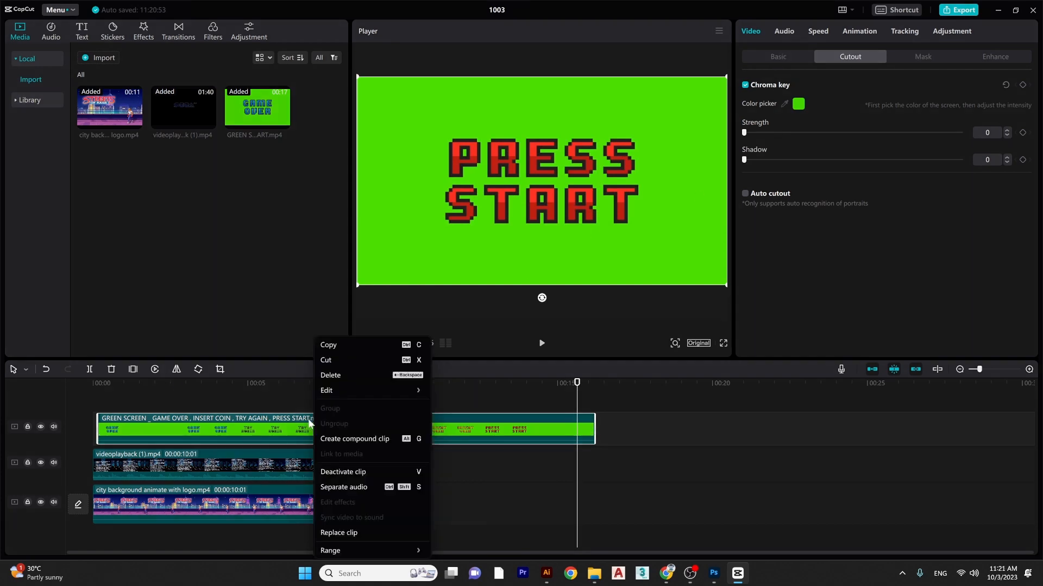
left_click(165, 390)
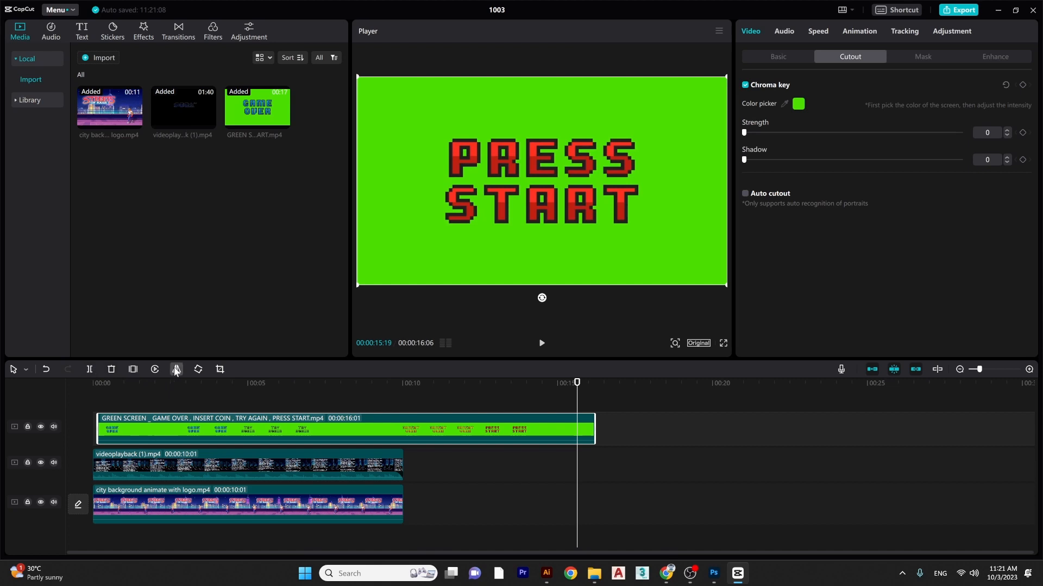
left_click(817, 31)
left_click_drag(799, 101, 829, 101)
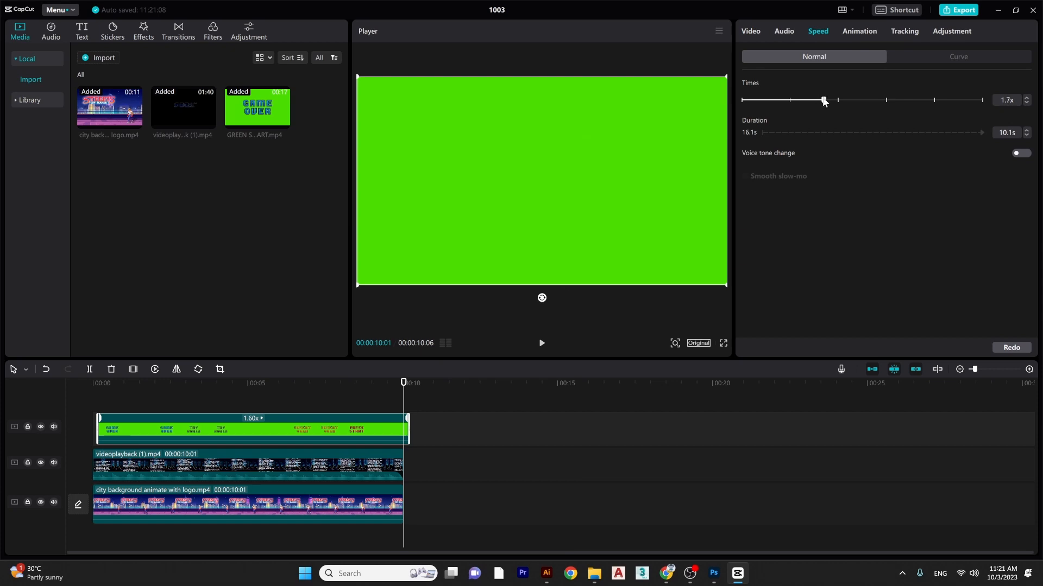
left_click_drag(823, 101, 818, 101)
left_click_drag(820, 101, 824, 100)
left_click_drag(408, 423, 400, 432)
- Set the chroma key strength of the green screen clip to 10 with shadow at 0, and check the keyed text at other frames
left_click_drag(332, 388, 231, 384)
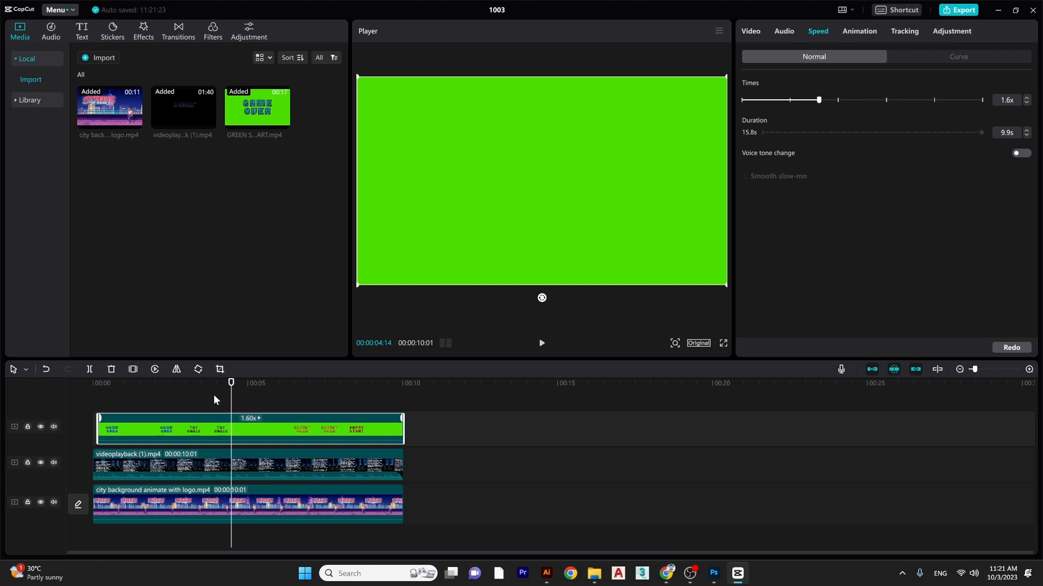
left_click(184, 384)
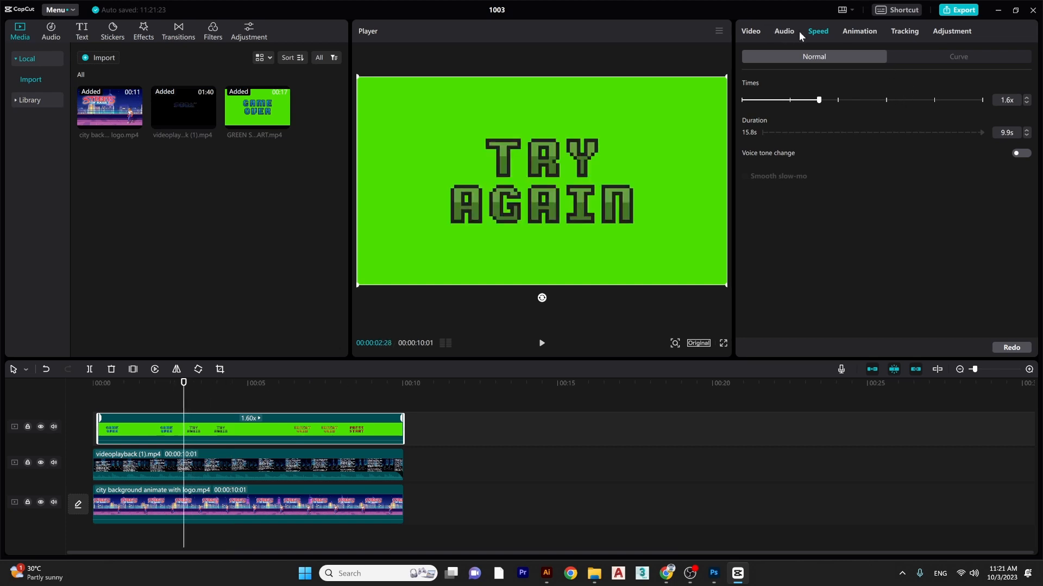
left_click(744, 32)
left_click(856, 57)
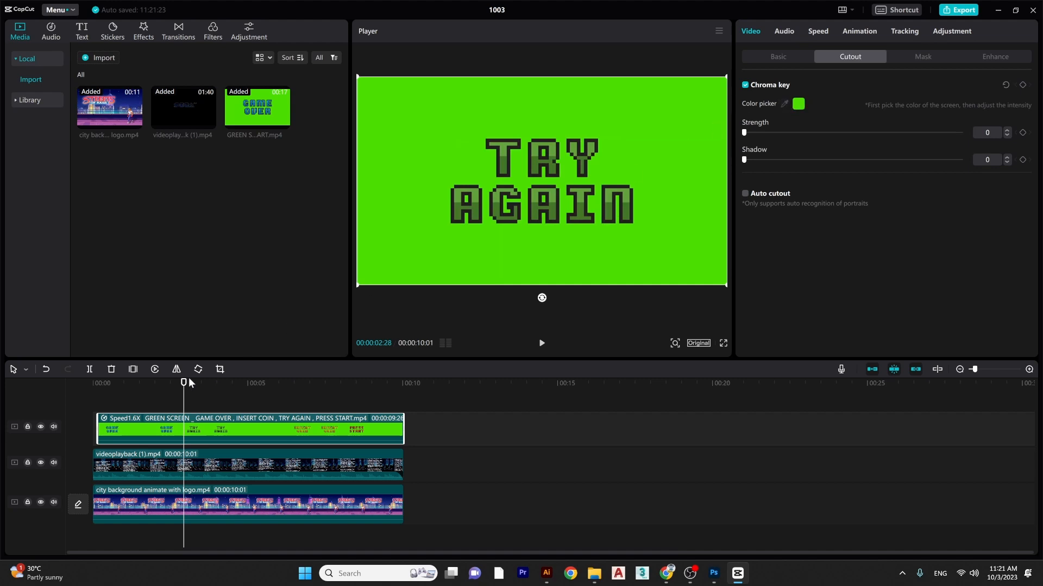
mouse_move(126, 385)
left_mouse_down()
mouse_move(111, 384)
mouse_move(125, 388)
left_mouse_up()
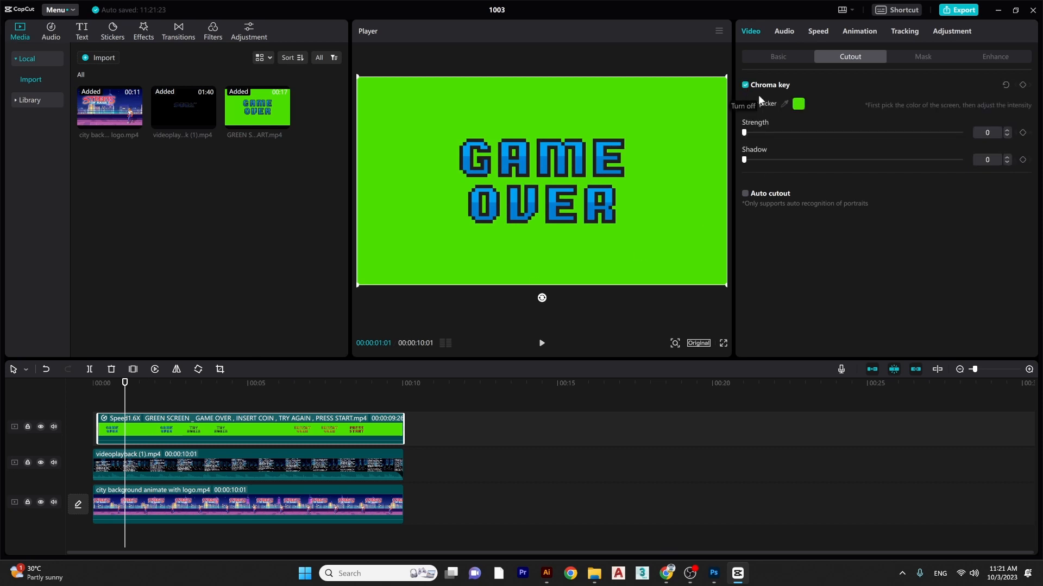
left_click_drag(752, 131, 749, 133)
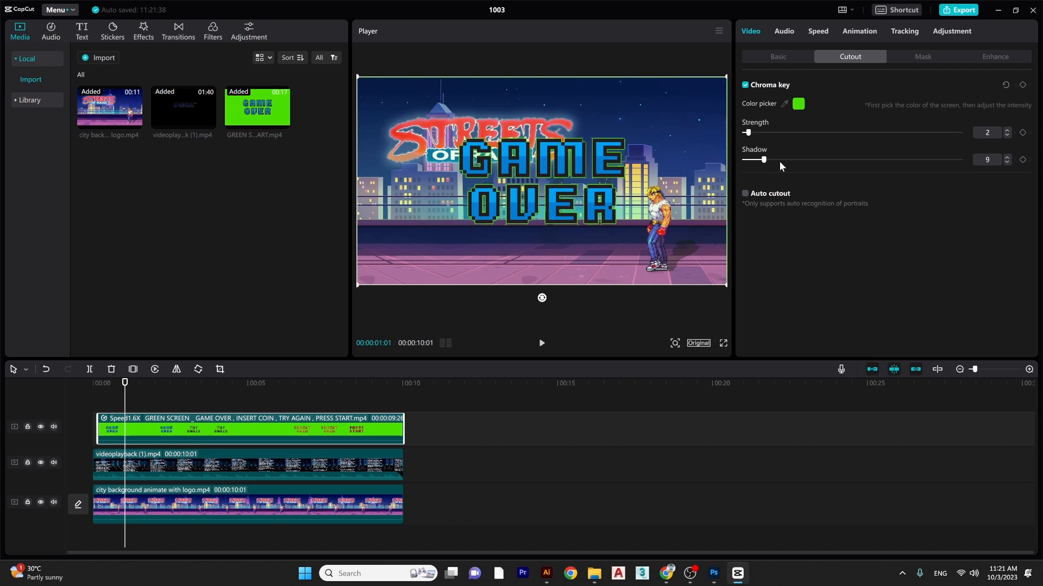
left_click_drag(748, 132, 763, 133)
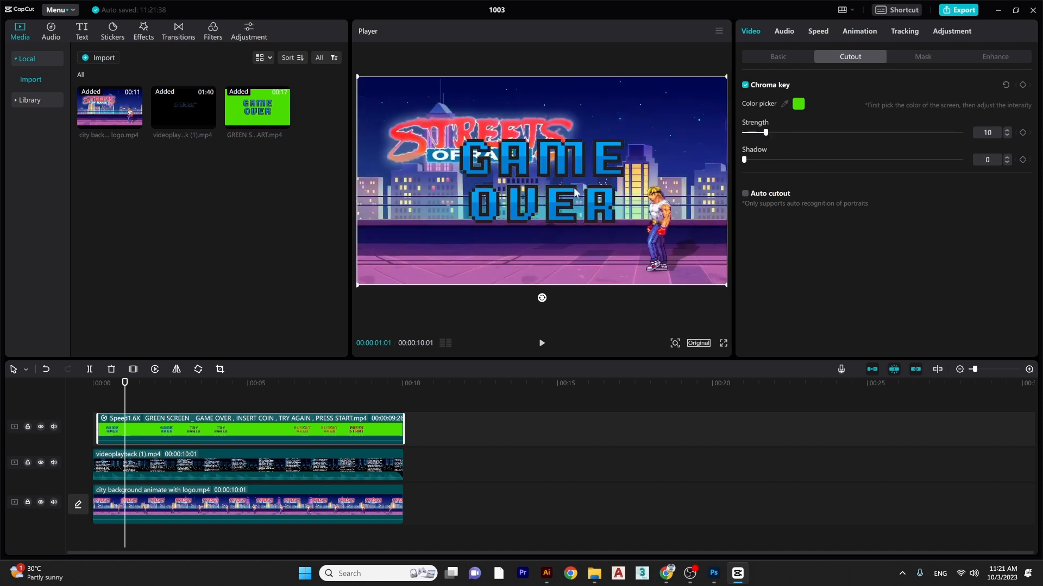
left_click_drag(128, 391, 201, 396)
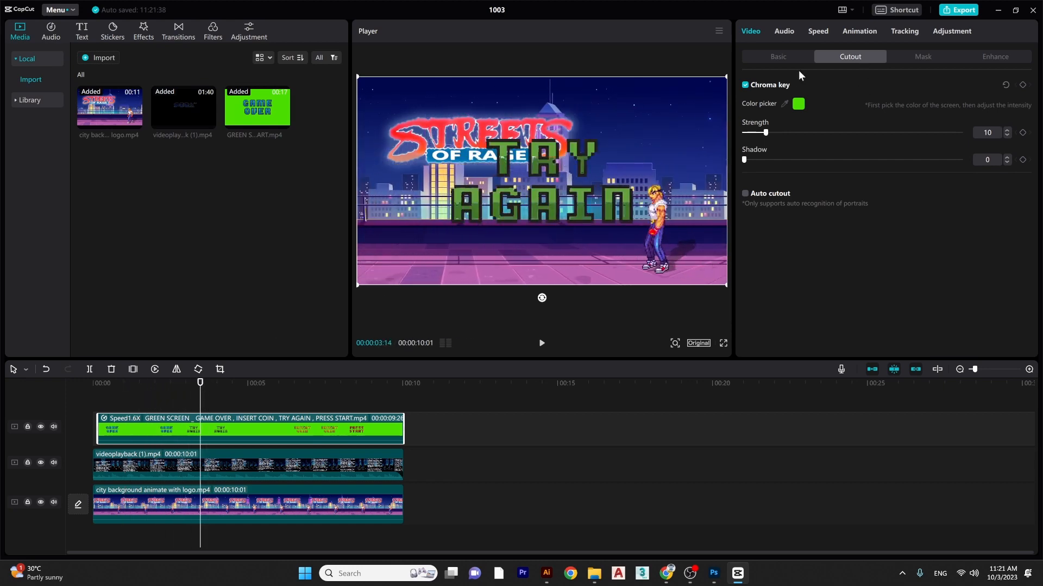
- Scale the keyed text overlay to 58% and place it below the Streets of Rage logo at about X -751, Y -329
left_click(779, 58)
left_click_drag(783, 116, 759, 115)
left_click_drag(546, 188, 459, 236)
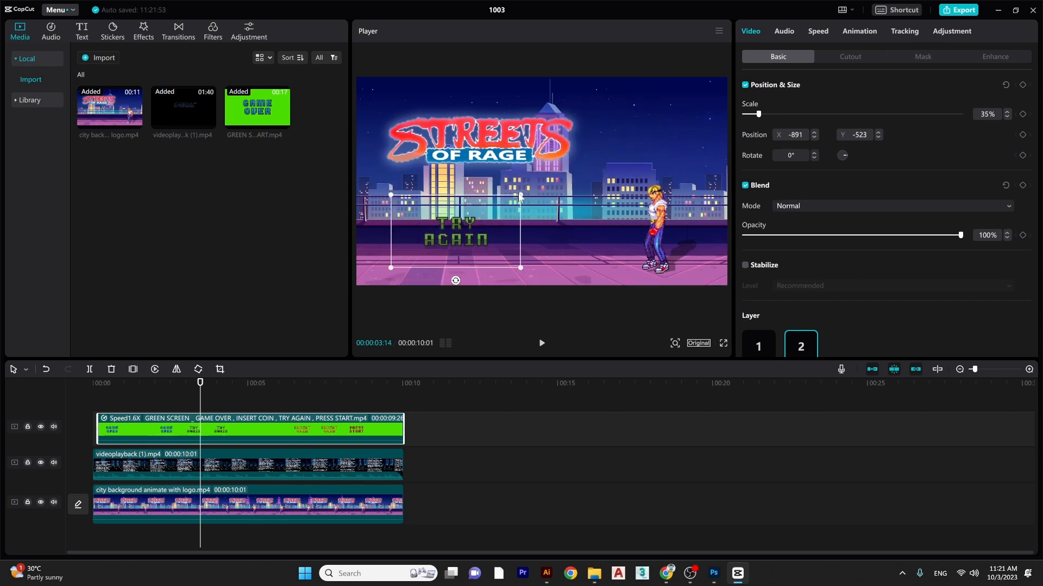
left_click_drag(520, 195, 577, 161)
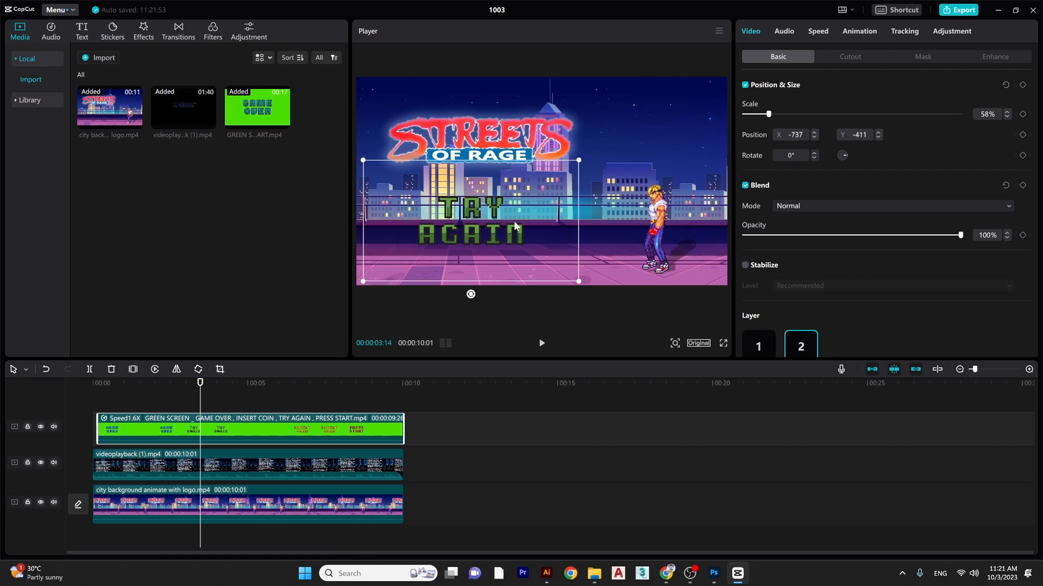
left_click_drag(515, 226, 519, 223)
- Play the composition from the start and shift the text overlay to about X -635, Y -323 so it centres under the logo
left_click_drag(175, 389, 50, 390)
key("space")
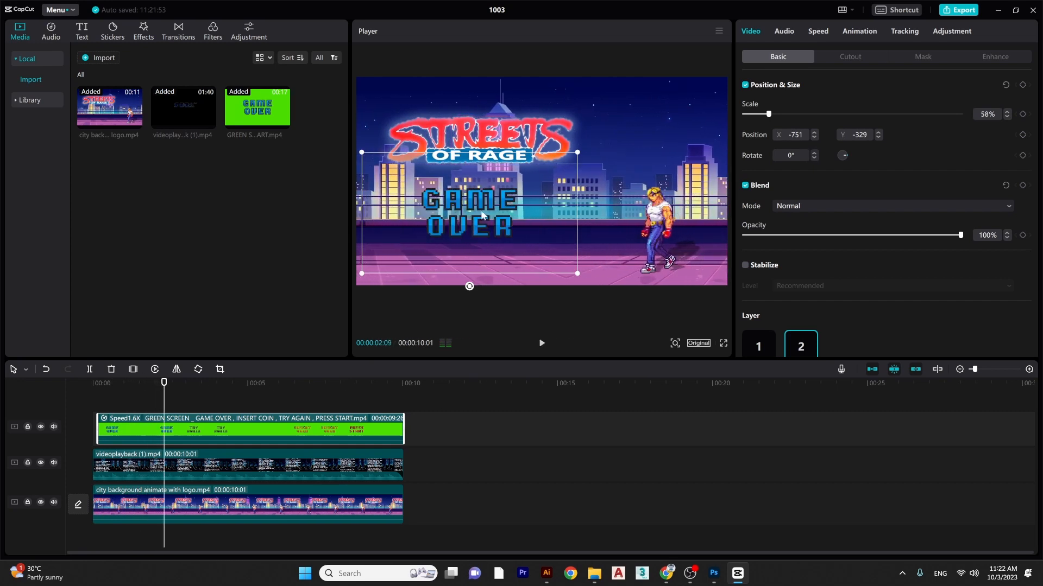
left_click_drag(470, 221, 481, 220)
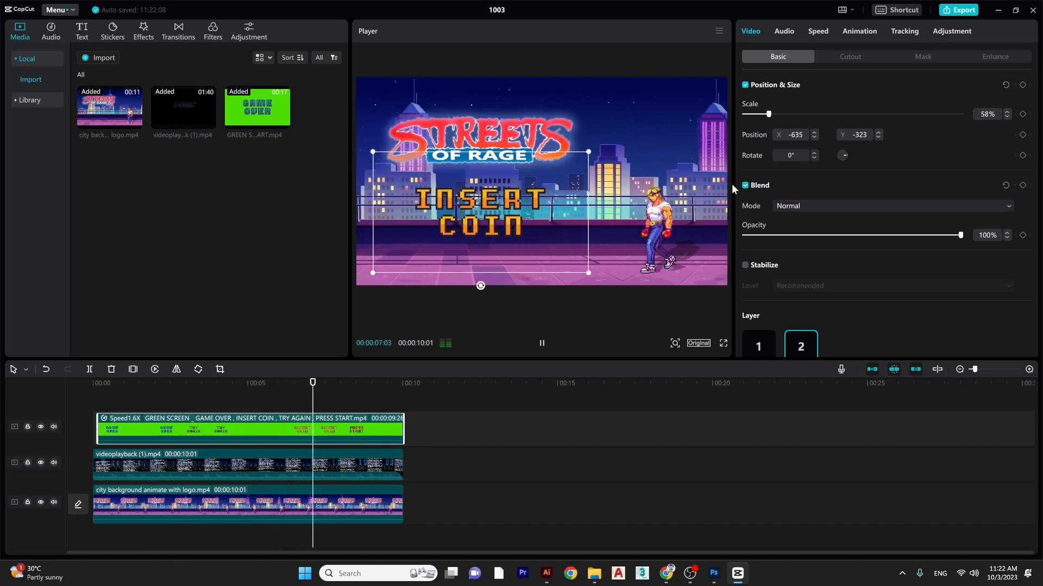
key("space")
- Preview the Prague, 90's and JVC effects from the Retro video effects on the city scene
left_click(293, 511)
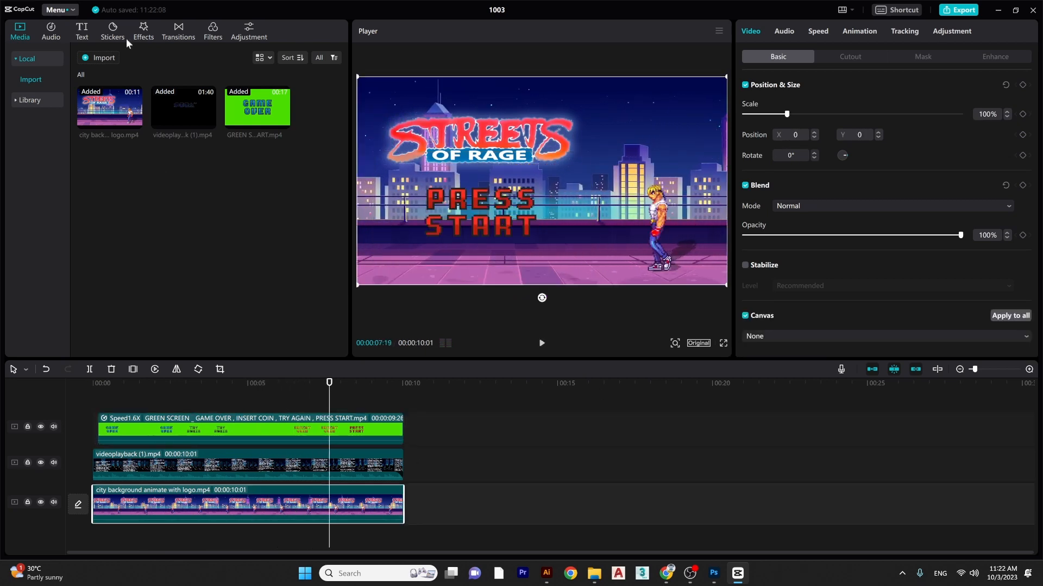
left_click(143, 30)
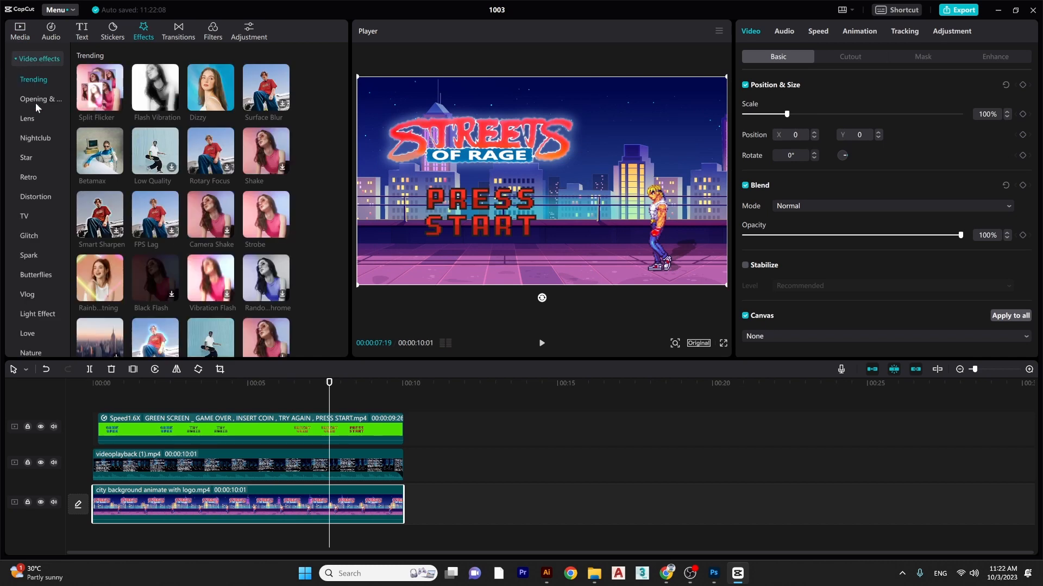
left_click(28, 178)
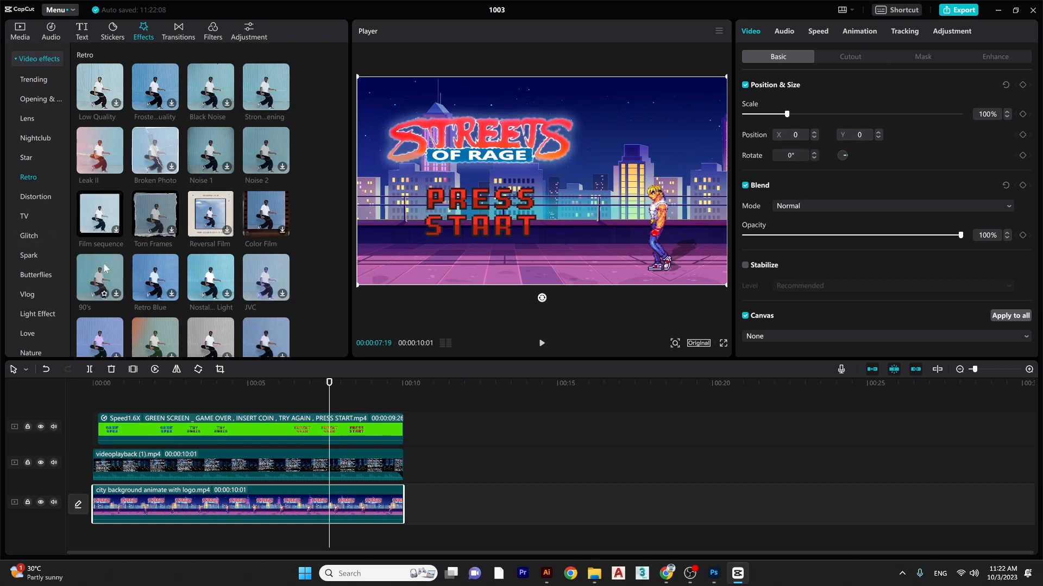
scroll(105, 268, "down", 4)
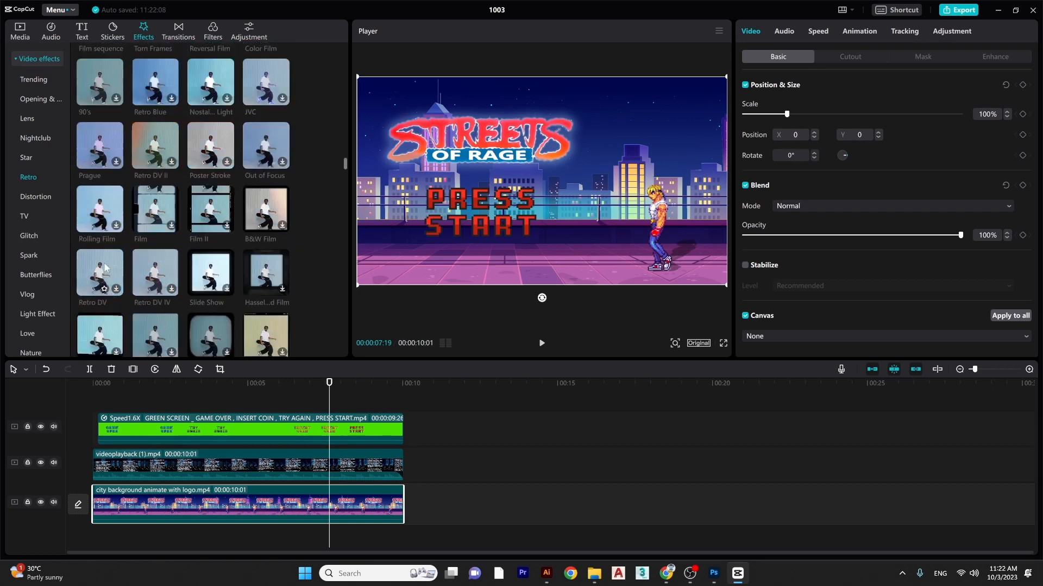
scroll(105, 267, "down", 2)
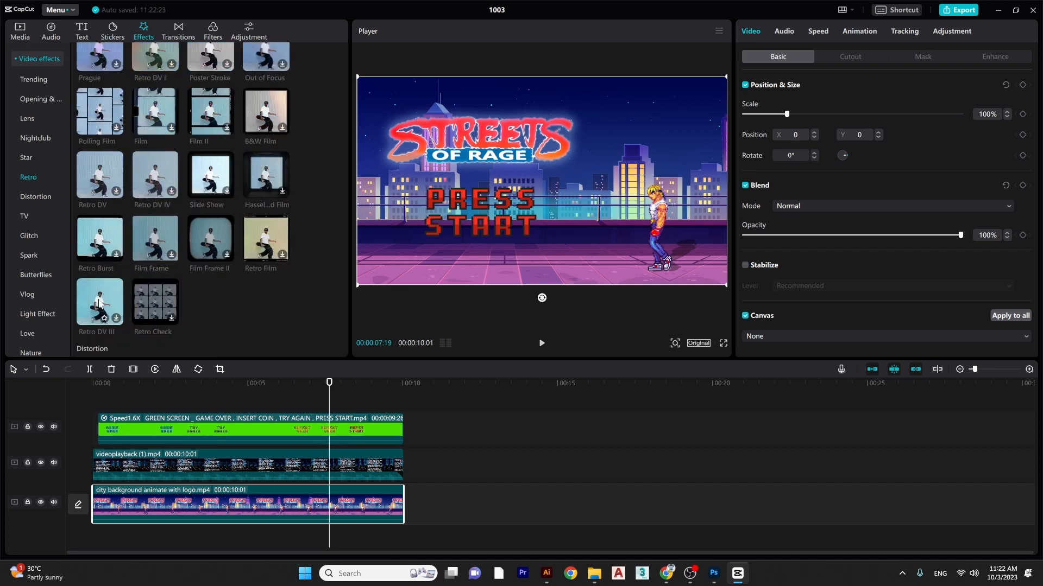
scroll(92, 245, "up", 1)
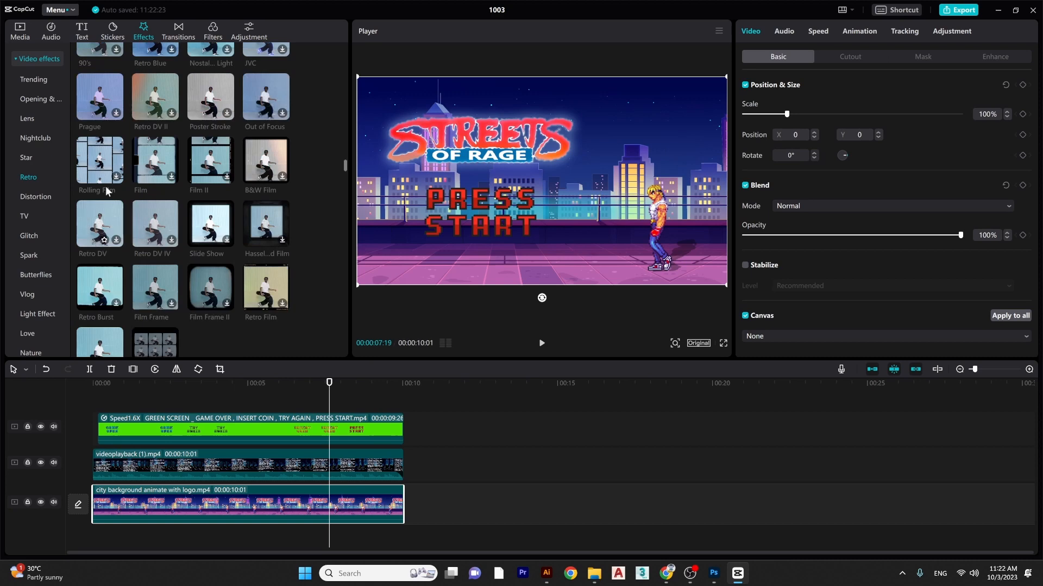
scroll(107, 168, "up", 1)
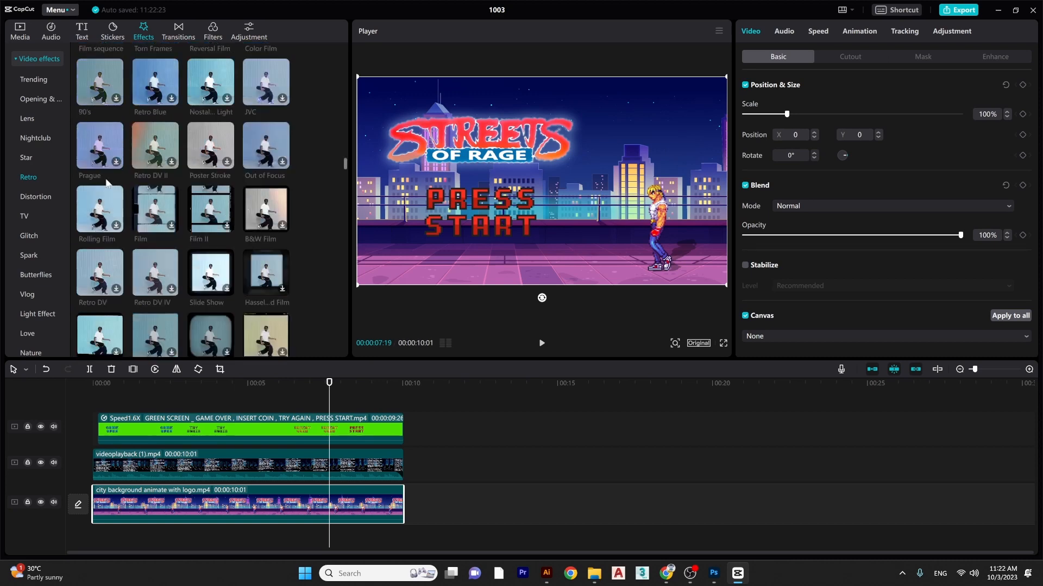
left_click(106, 146)
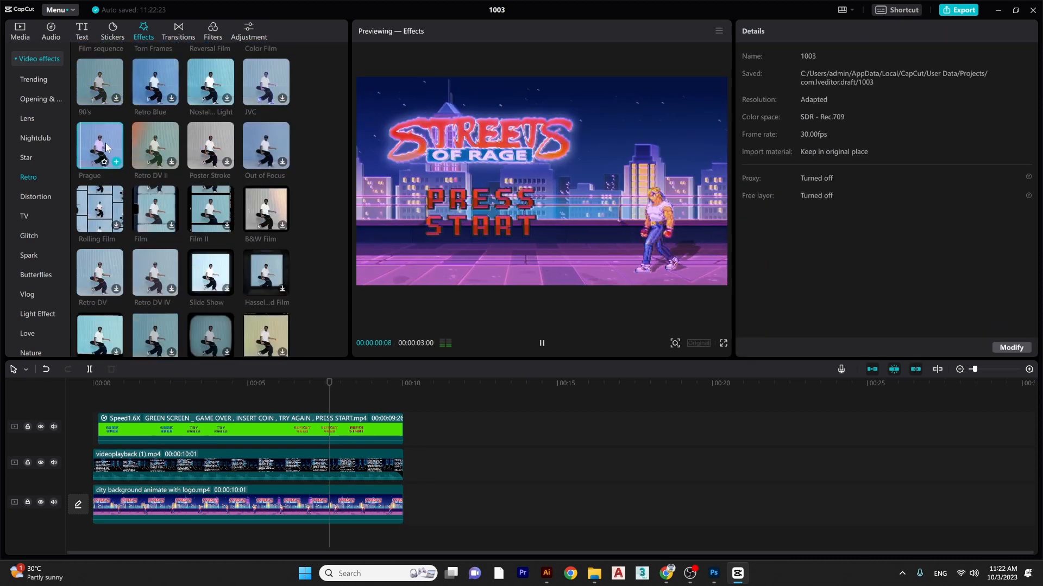
left_click(106, 86)
scroll(272, 108, "up", 1)
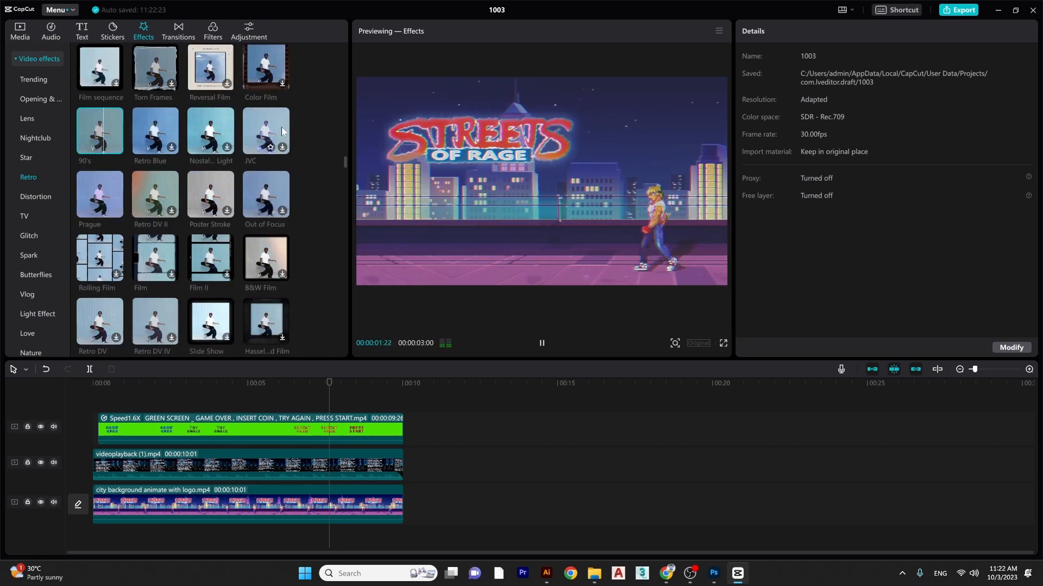
left_click(272, 131)
scroll(206, 142, "up", 1)
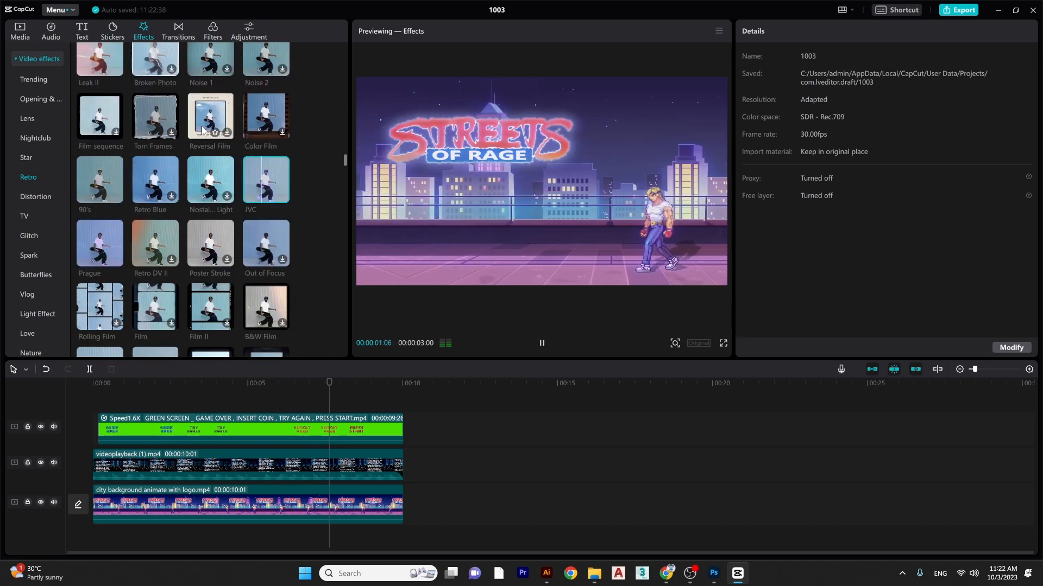
left_click(103, 180)
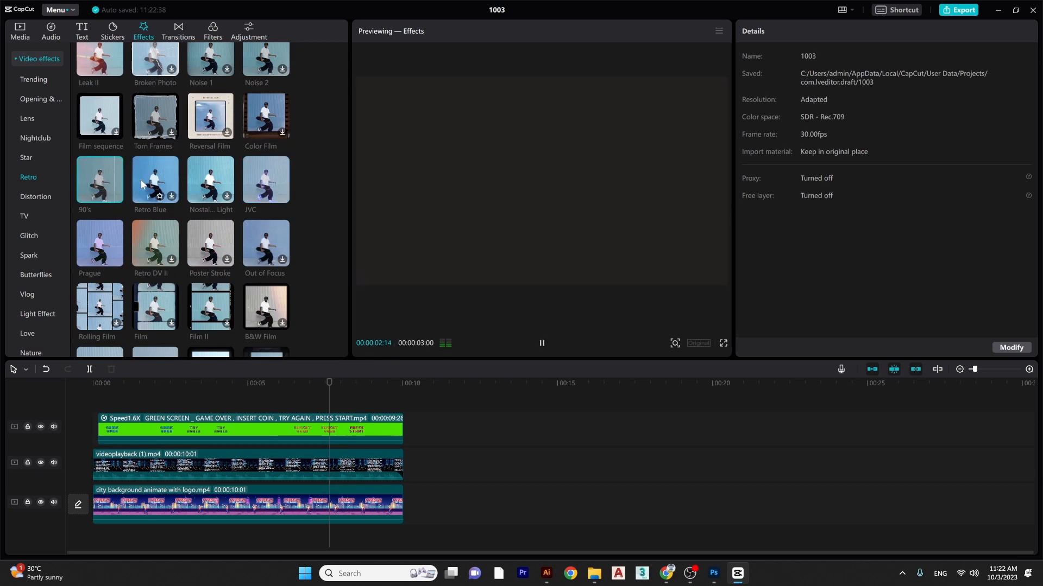
- Preview the Low Quality, Broken Photo, Leak II and Retro DV II effects on the city scene
scroll(141, 180, "up", 2)
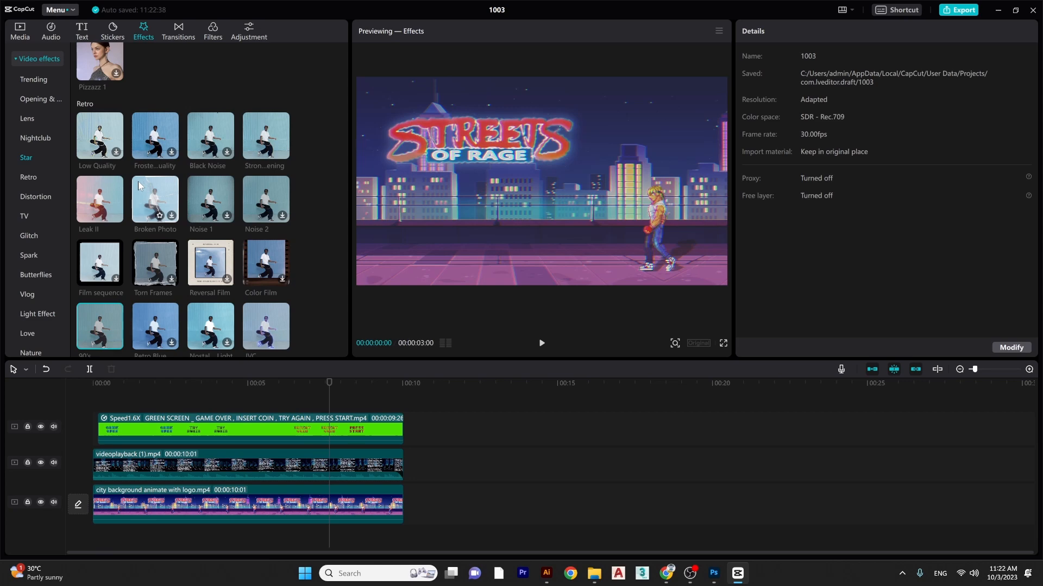
left_click(99, 132)
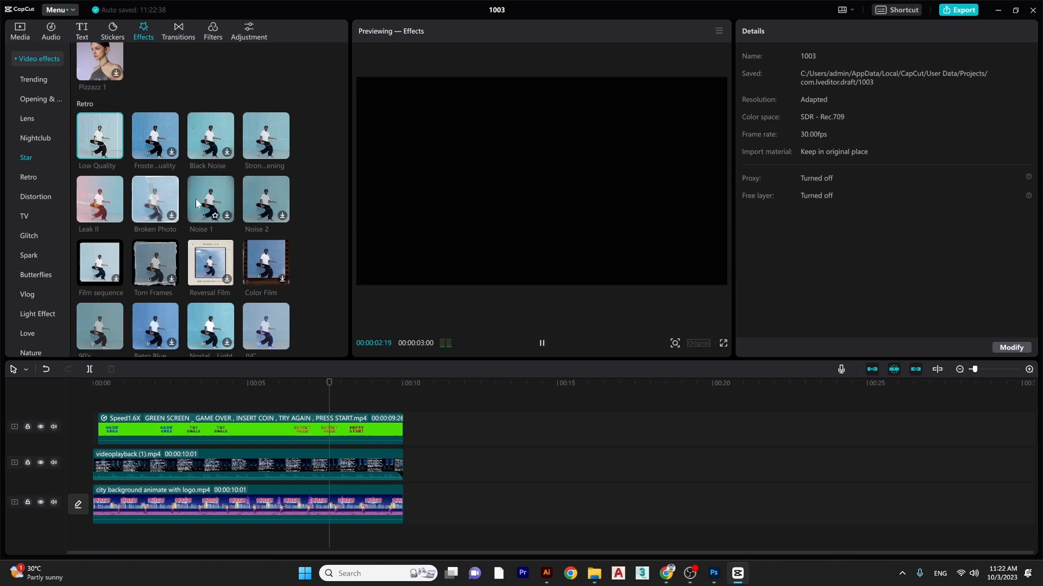
left_click(158, 199)
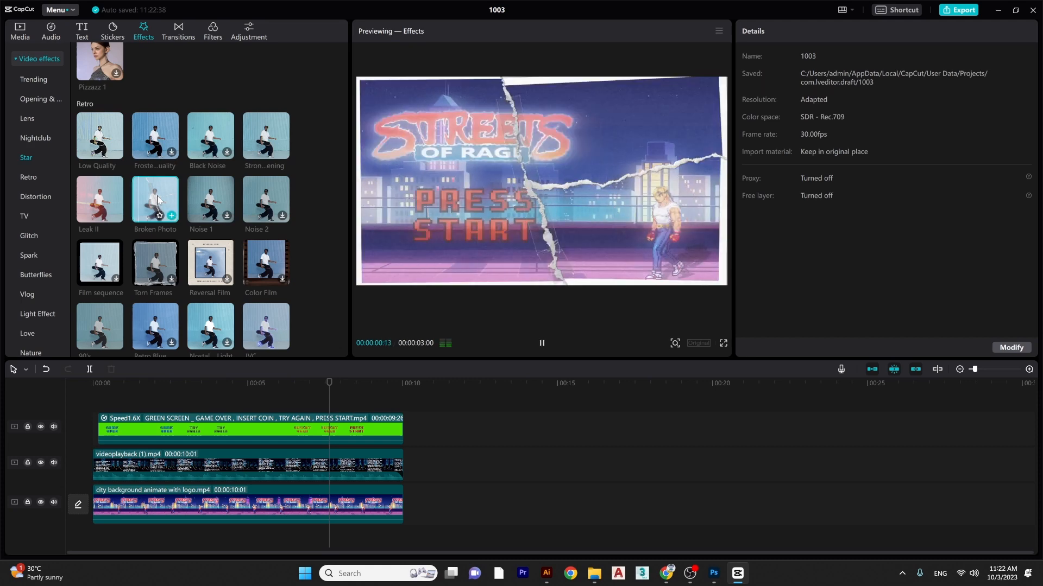
left_click(107, 190)
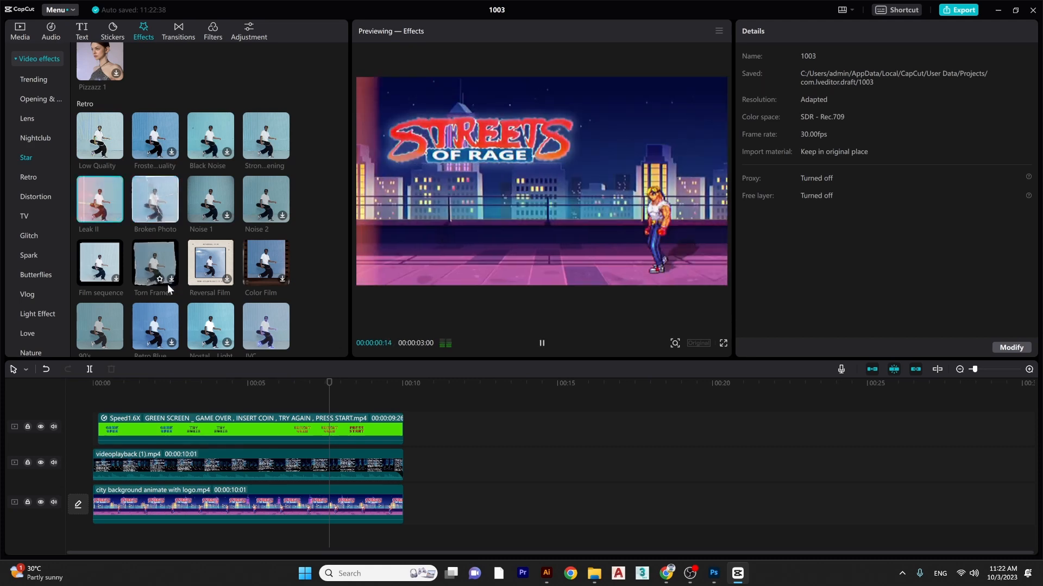
scroll(178, 289, "down", 2)
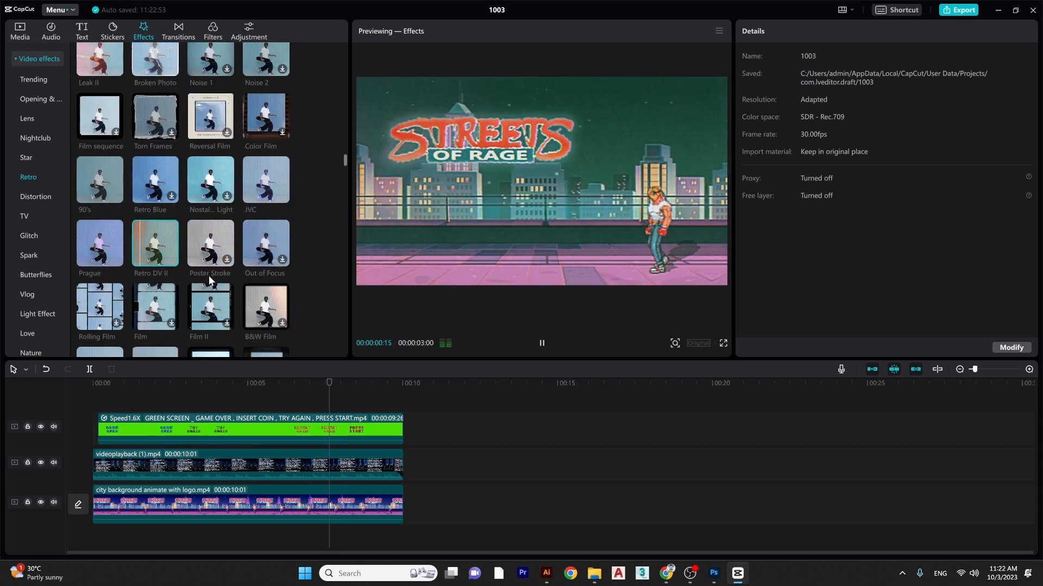
- Preview the Betamax, DVD, 1998, Noise and Retro Cam effects from the TV video effects on the city scene
scroll(209, 275, "down", 2)
scroll(210, 277, "down", 4)
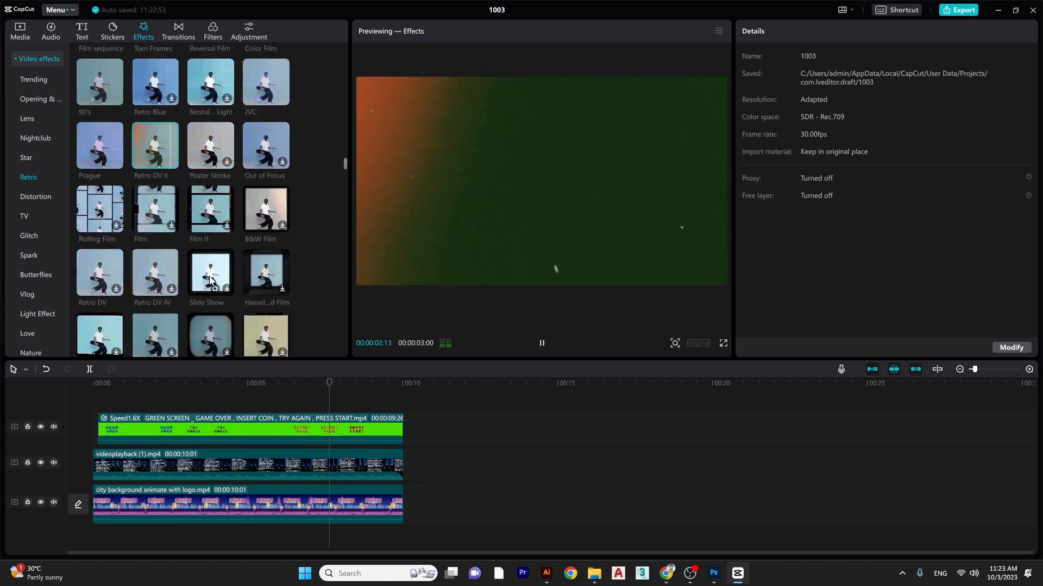
scroll(209, 275, "down", 4)
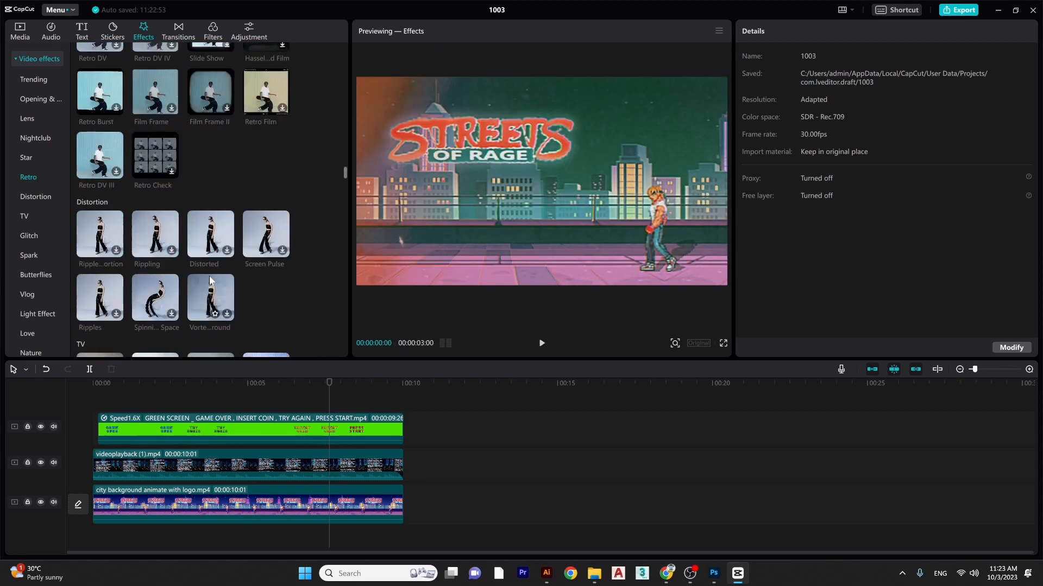
left_click(110, 281)
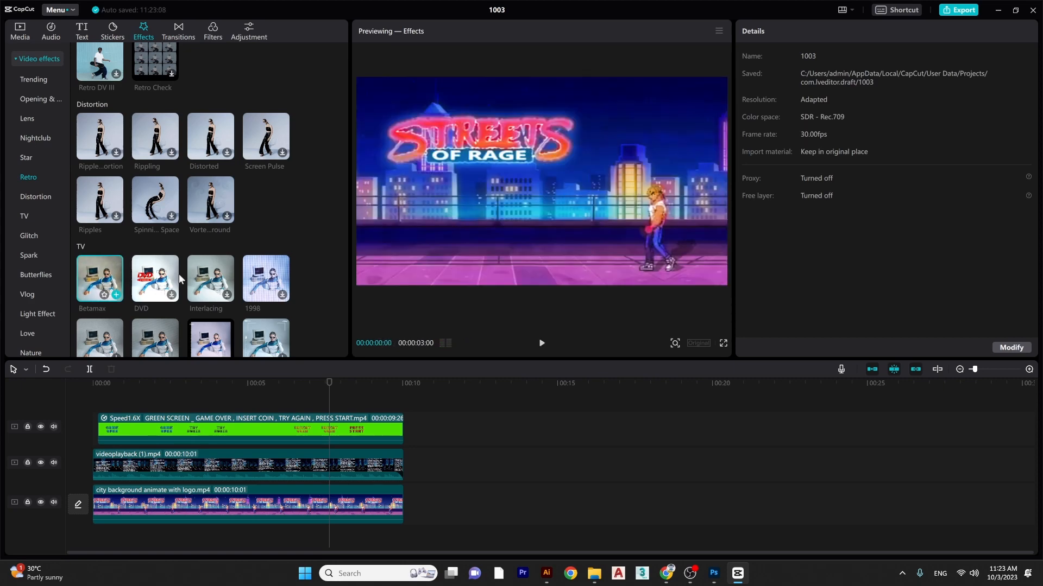
left_click(145, 277)
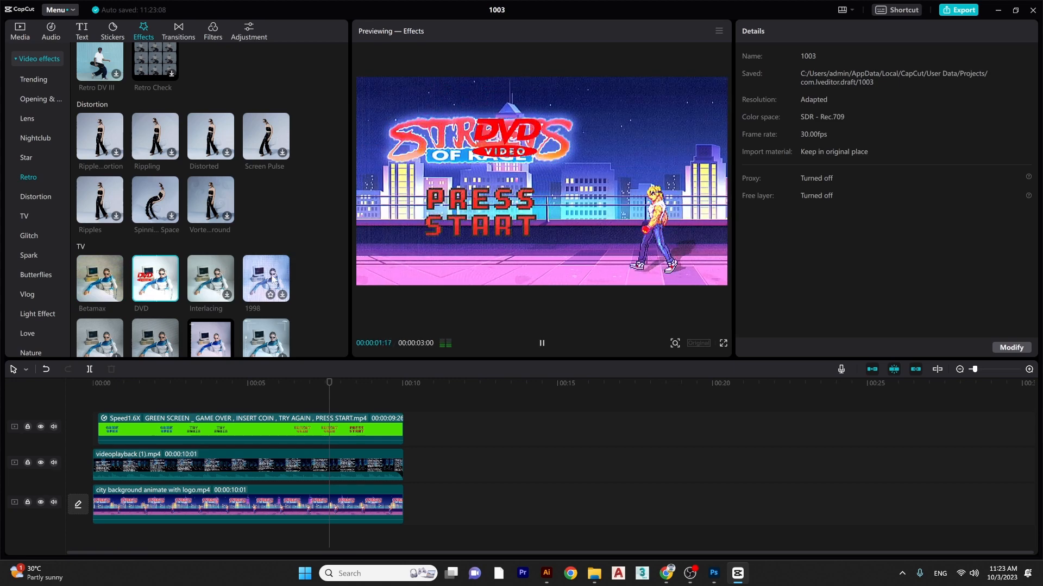
left_click(266, 278)
scroll(187, 275, "down", 1)
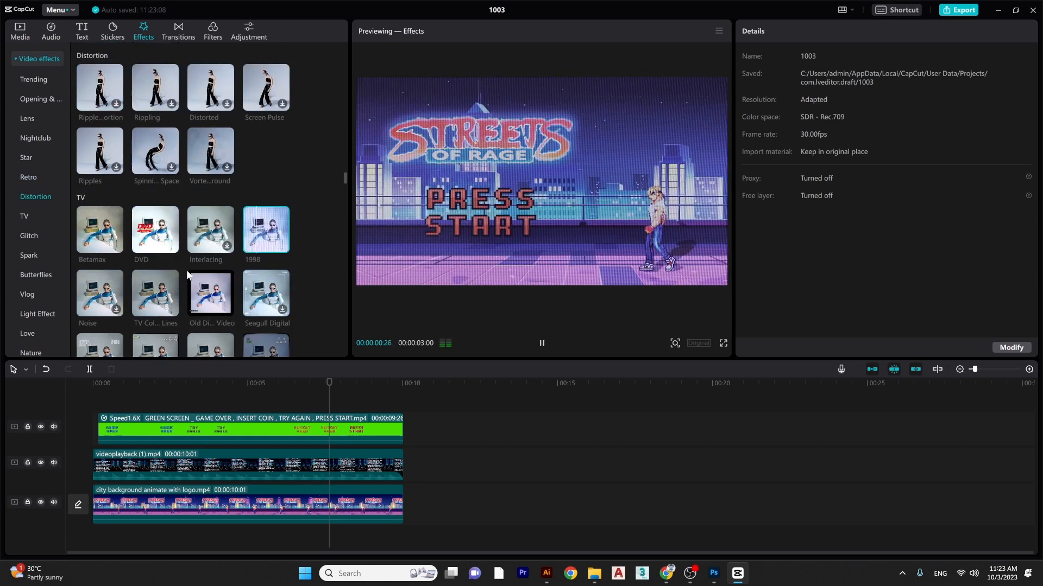
left_click(102, 298)
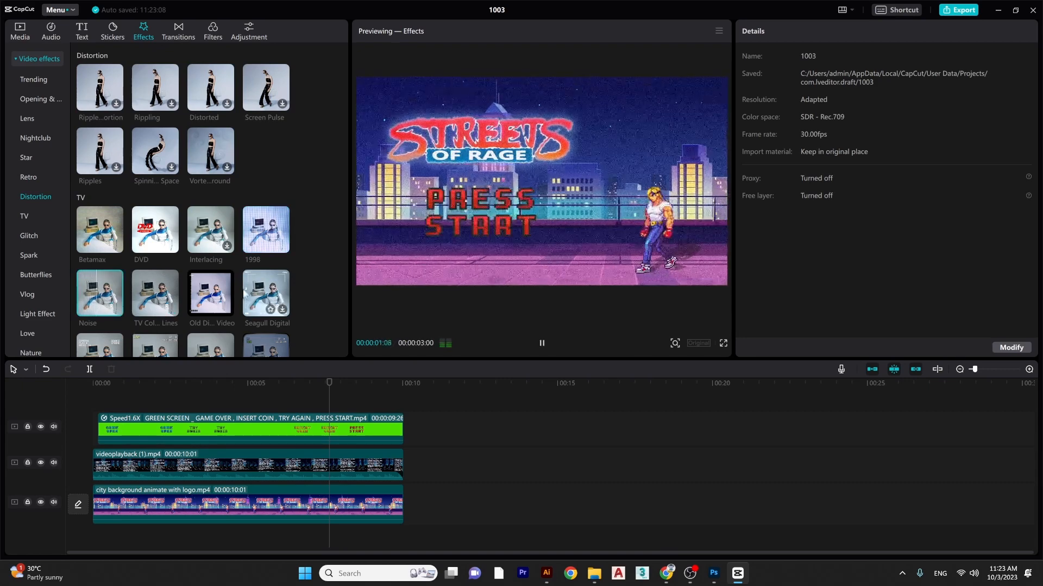
scroll(203, 286, "down", 1)
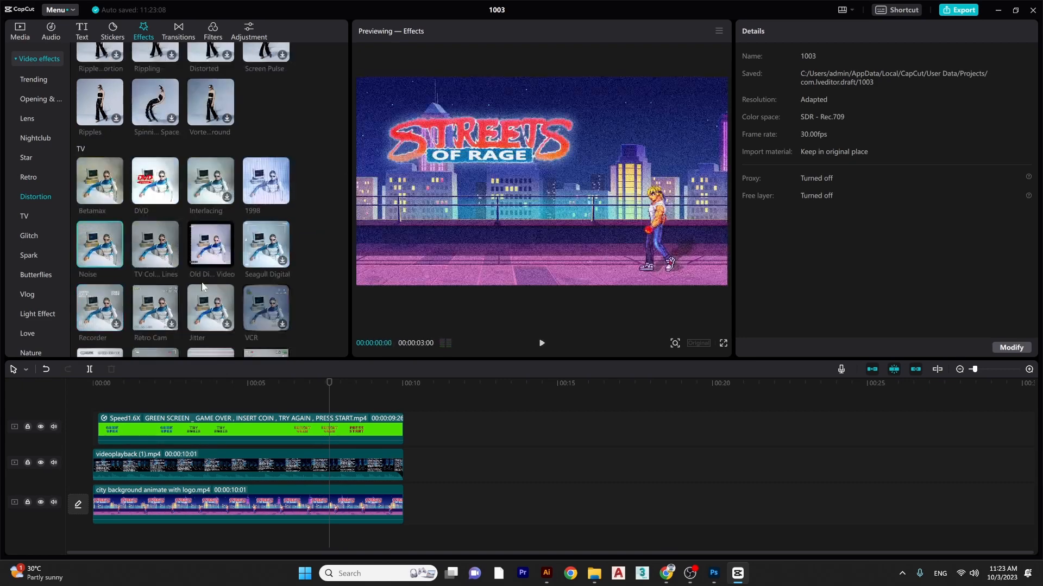
left_click(156, 296)
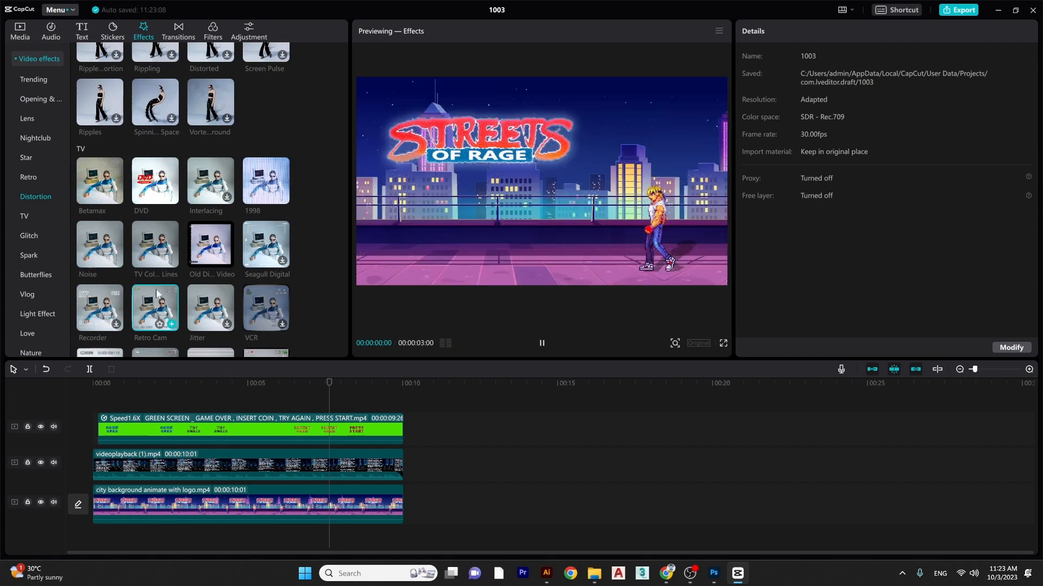
- Preview the Betamax, Prague and 90's video effects again on the city scene
scroll(146, 288, "up", 2)
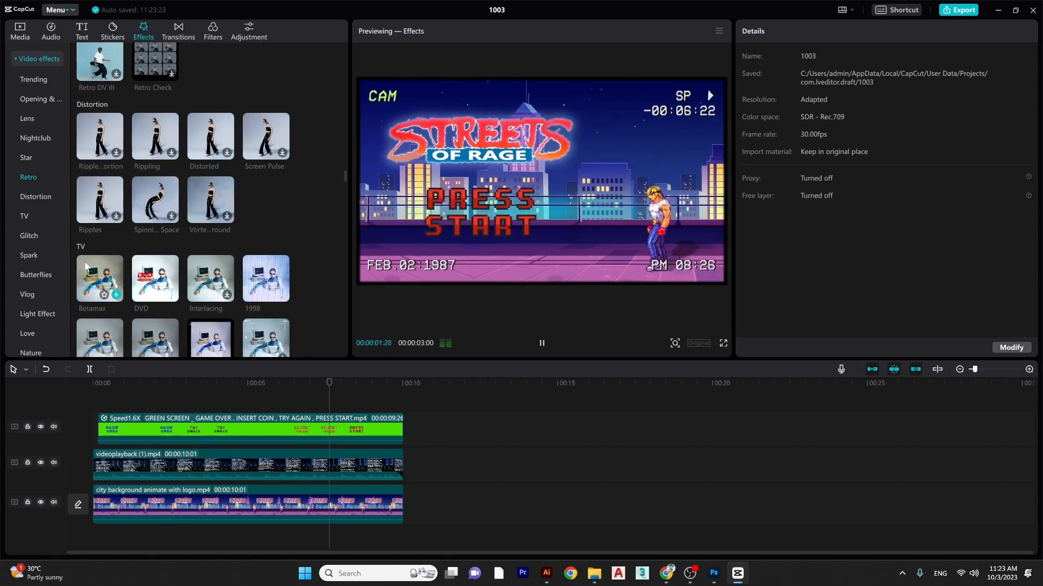
left_click(85, 265)
scroll(85, 264, "up", 5)
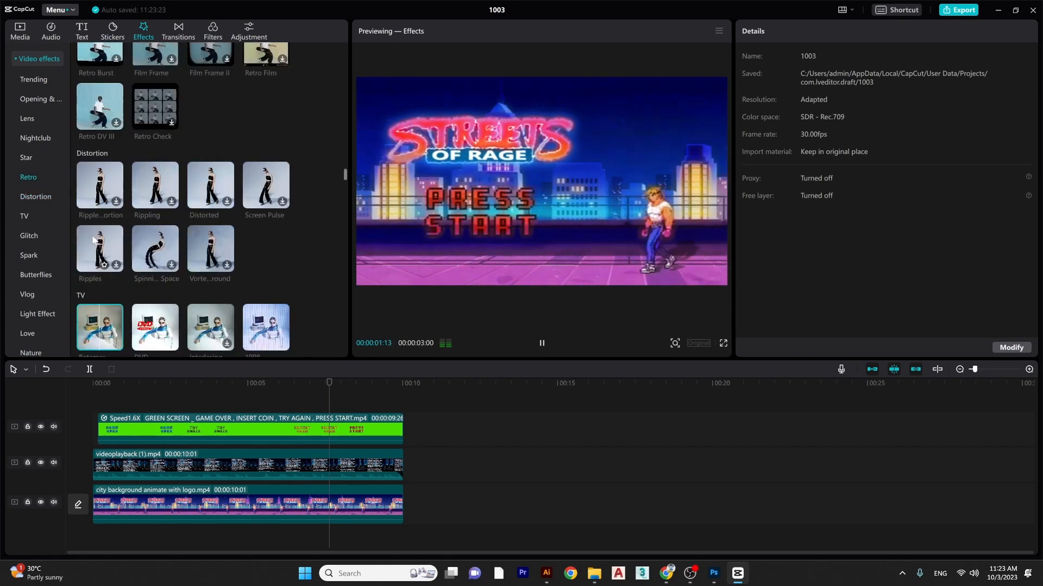
scroll(96, 236, "up", 1)
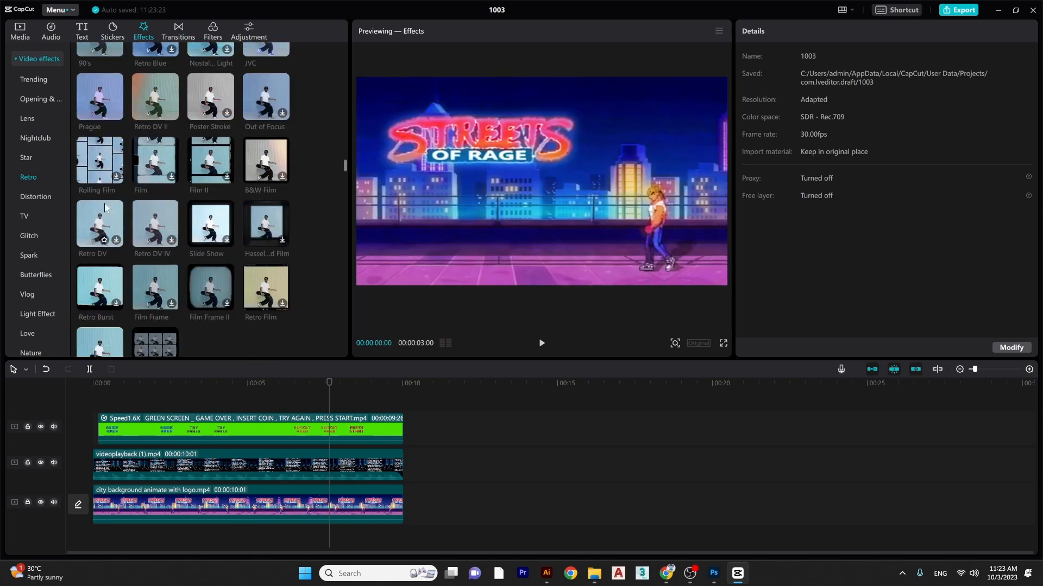
left_click(101, 102)
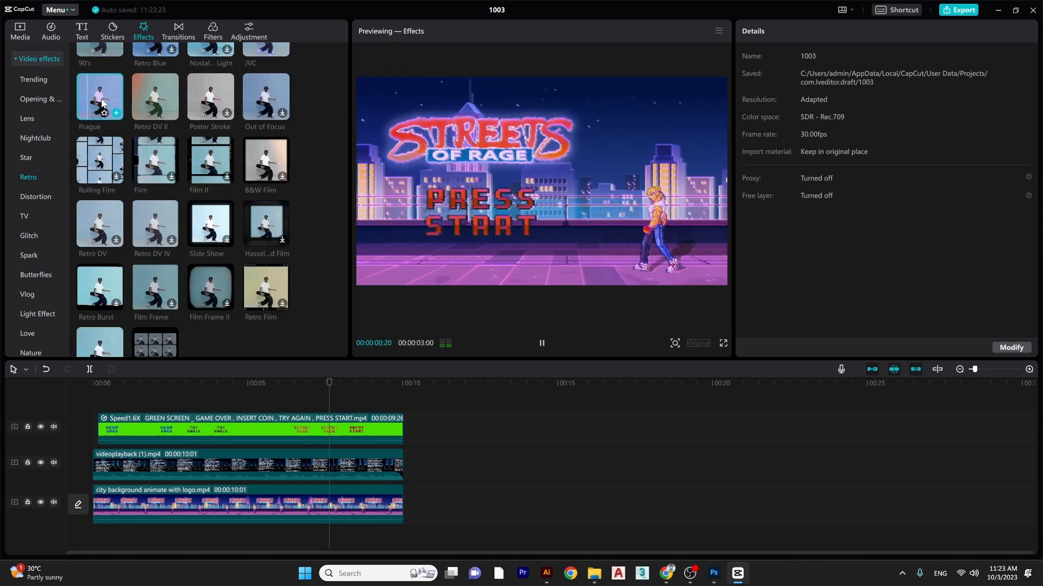
scroll(102, 100, "up", 1)
left_click(103, 93)
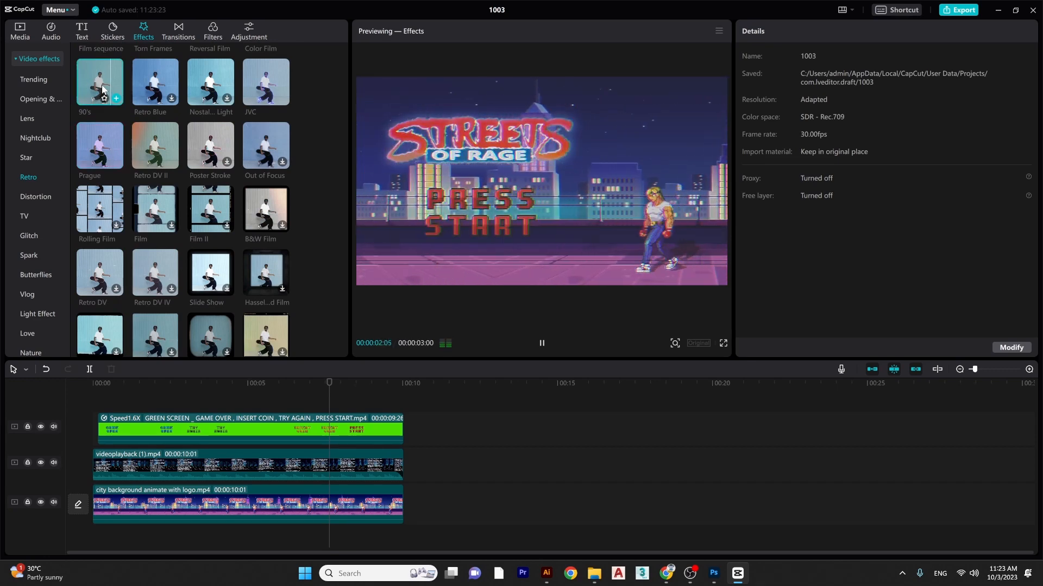
- Apply the 90's effect to the city background clip with Filters 77, Lateral chromatic aberration 55, Sharpen 49 and Longitudinal chromatic aberration 49
left_click_drag(103, 91, 110, 497)
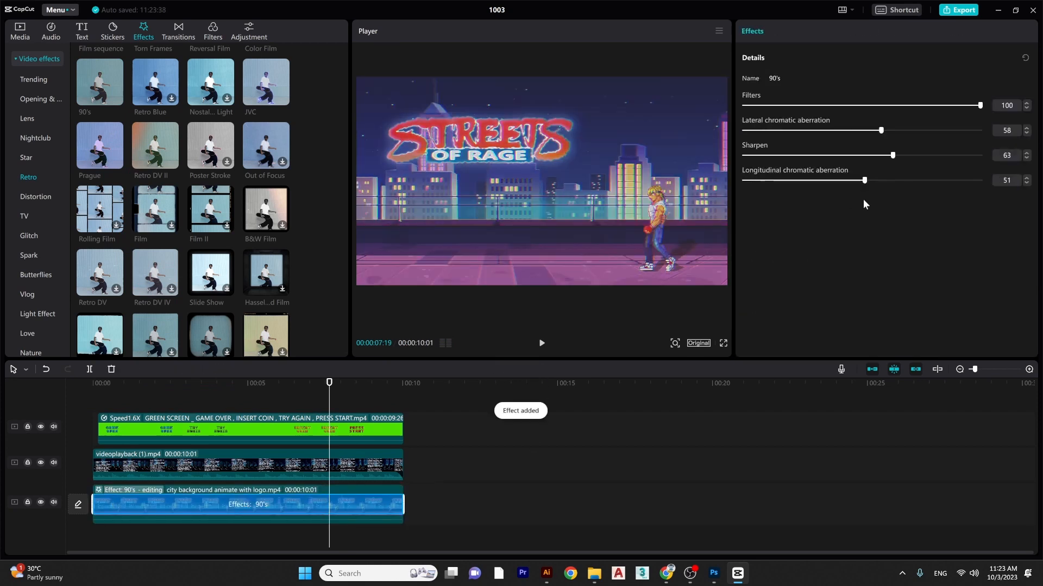
left_click(893, 105)
left_click_drag(936, 105, 925, 105)
left_click_drag(881, 130, 860, 185)
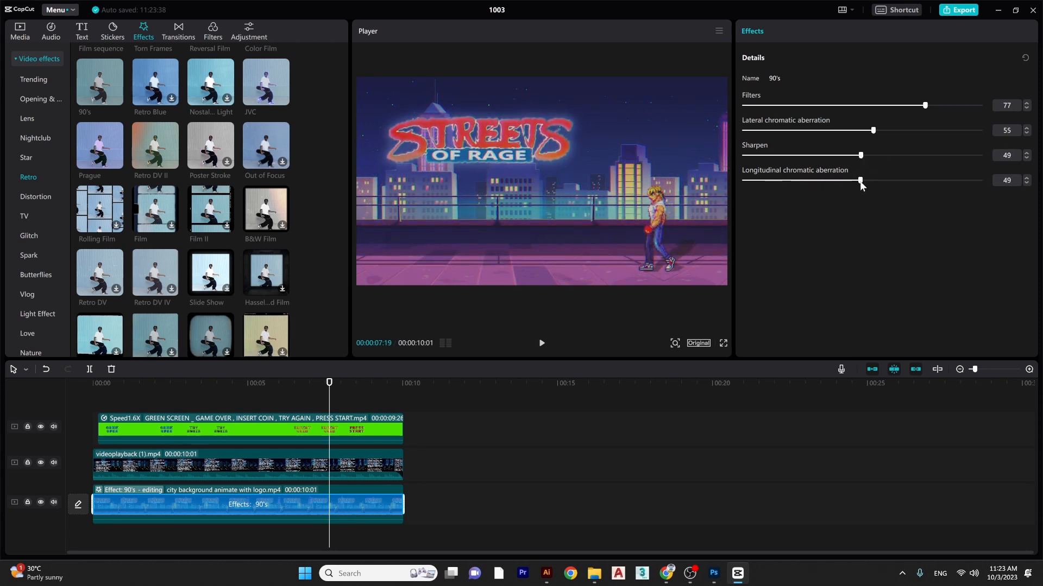
left_click(129, 389)
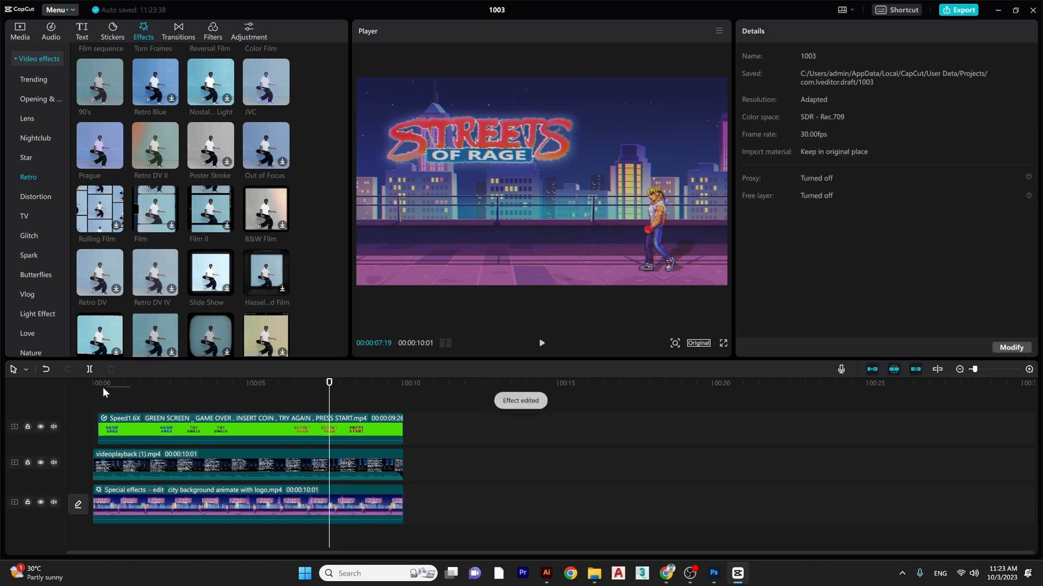
- Extend the green-screen text clip back to the timeline start so it spans 00:00:10:01, and play the composition
left_click(114, 429)
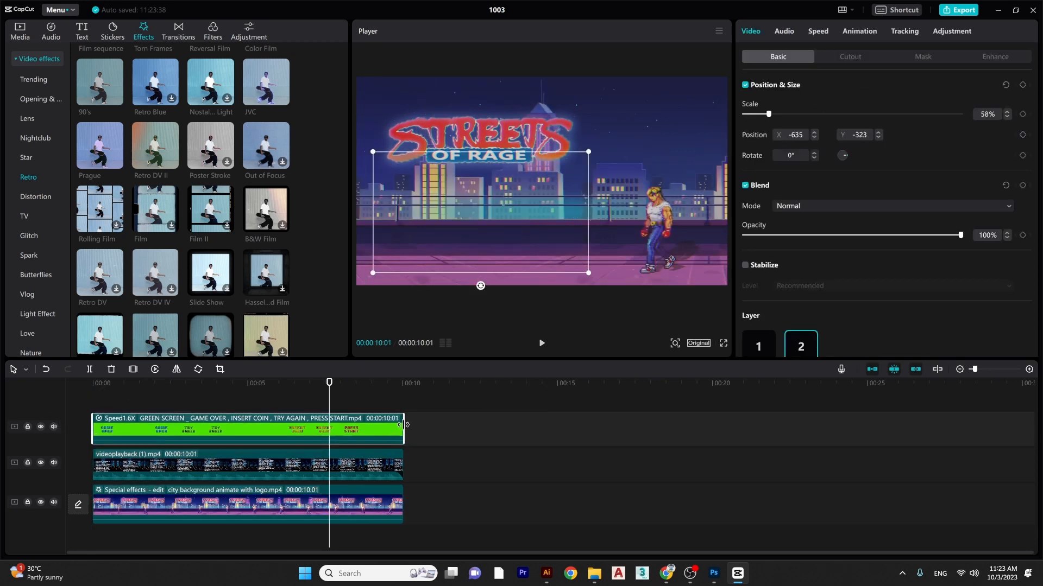
left_click(99, 384)
key("space")
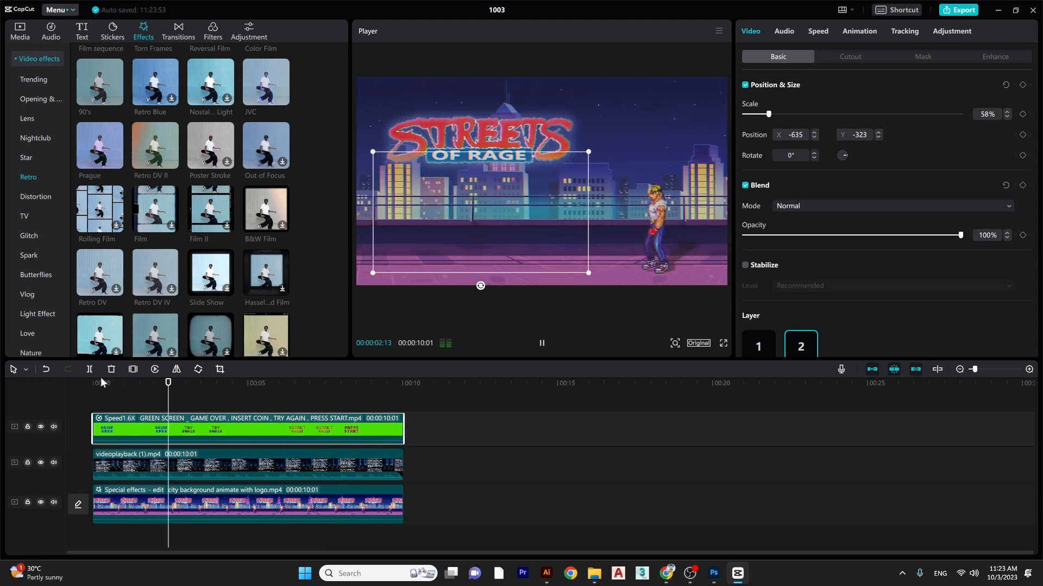
key("space")
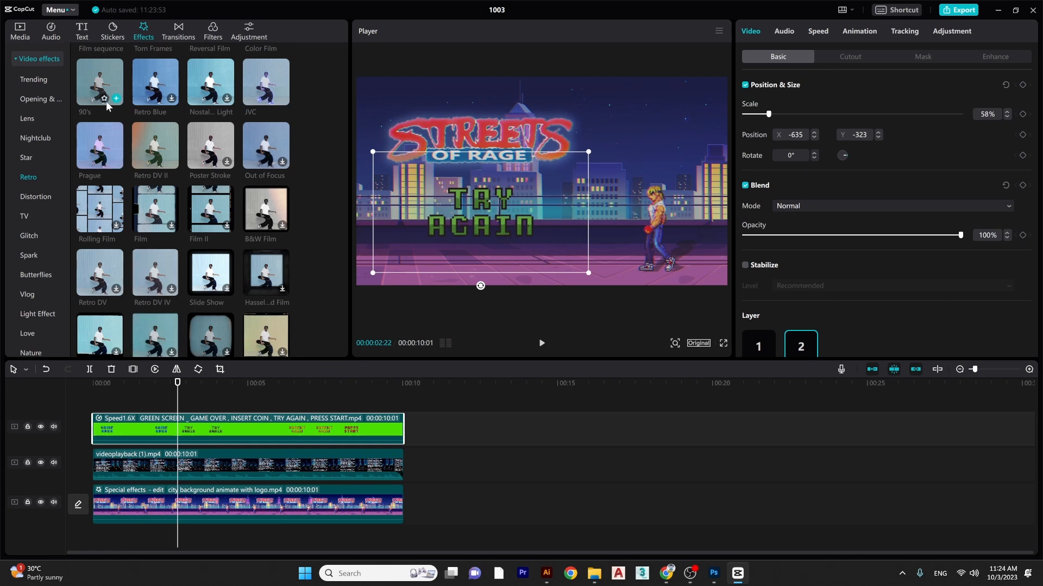
- Check the city clip's effect settings and add the 90's effect to the green-screen text clip as well
left_click(229, 507)
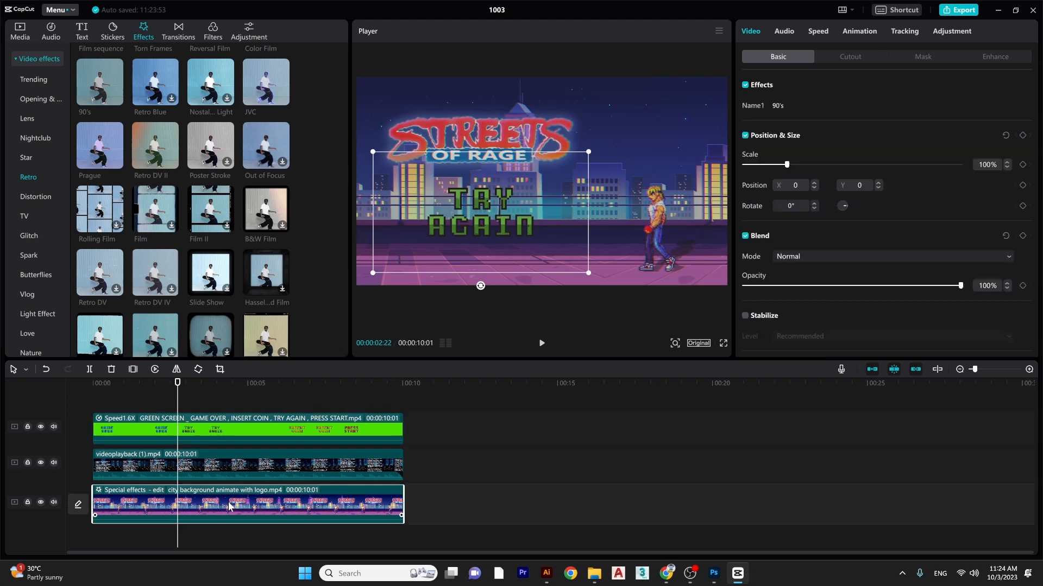
left_click(99, 491)
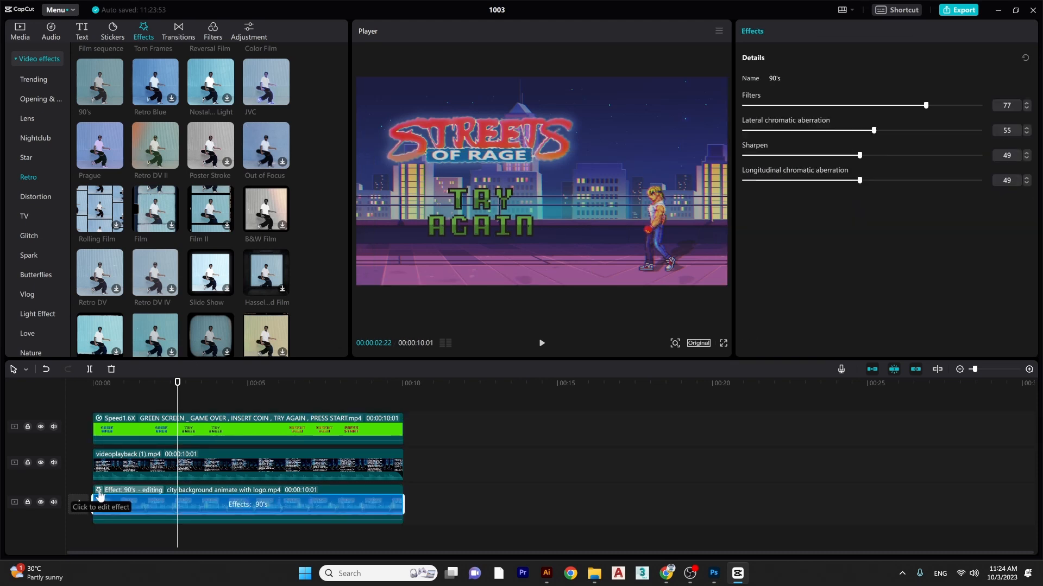
left_click_drag(107, 95, 126, 433)
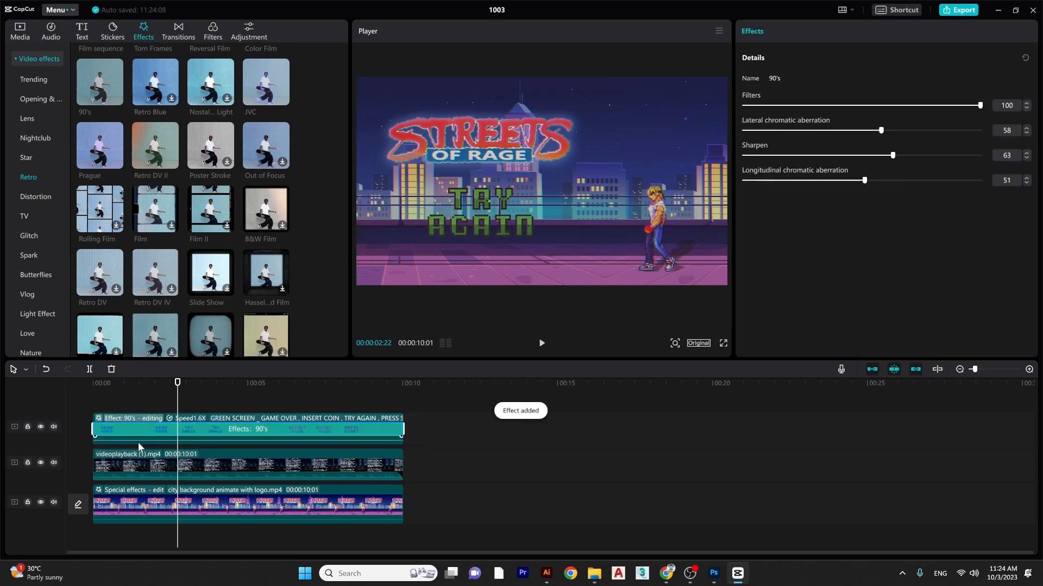
left_click_drag(140, 383, 273, 383)
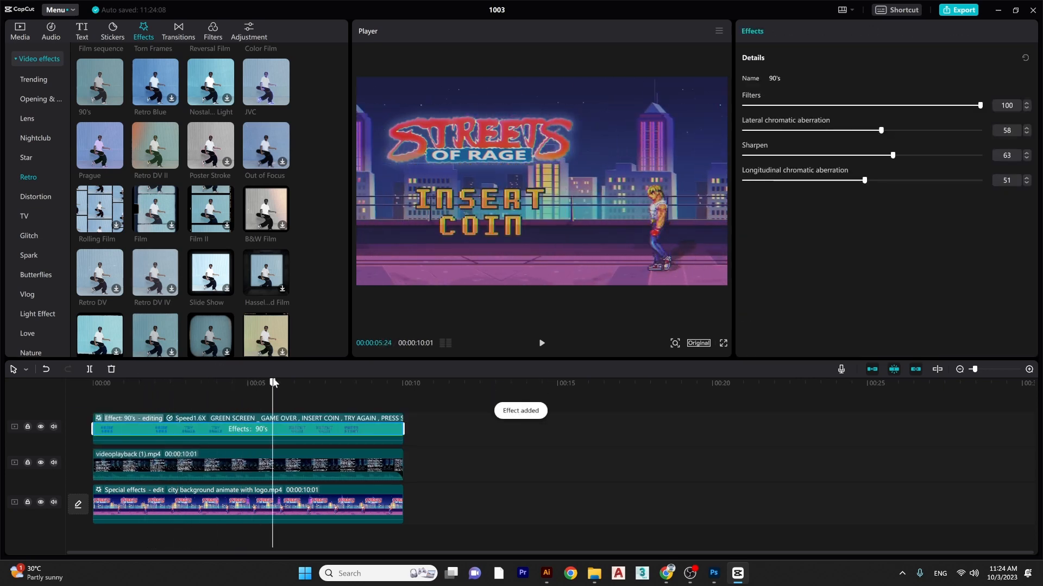
- Export the video as "AF03 street of rage" in 1080P, H.264, mp4 at 30fps
left_click(965, 10)
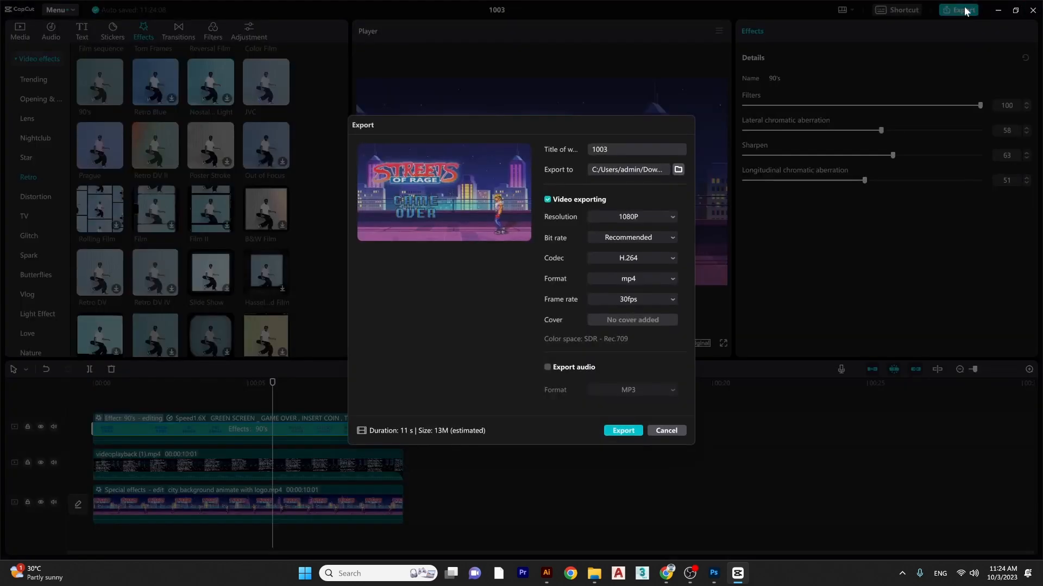
type("street of rage")
key("Home")
type("AF03")
left_click(640, 213)
left_click(424, 305)
left_click(623, 431)
- Open AF03 street of rage.mp4 from the Downloads folder and play it full screen from the start with repeat on
mouse_move(595, 573)
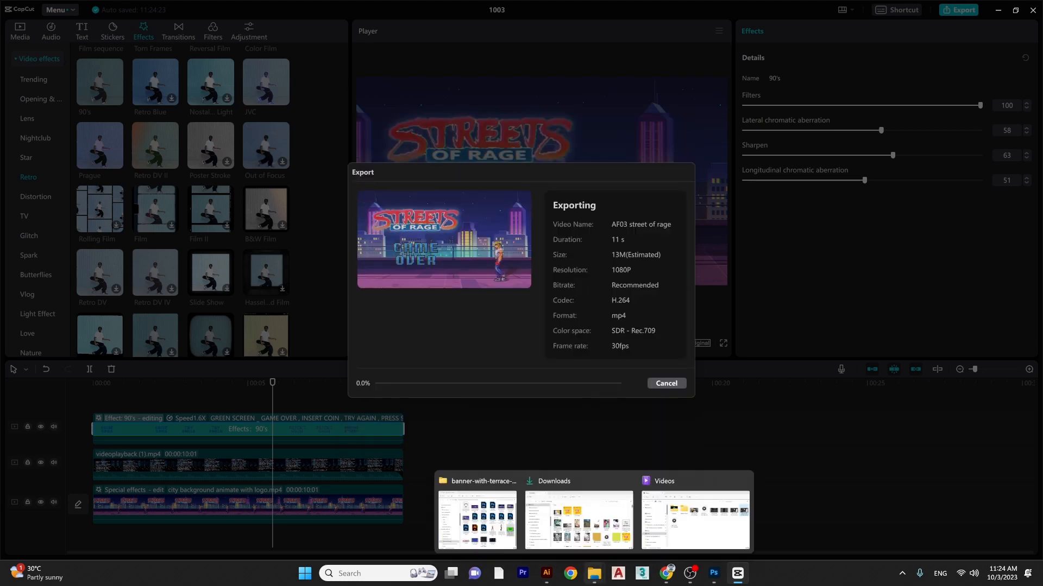
left_click(583, 539)
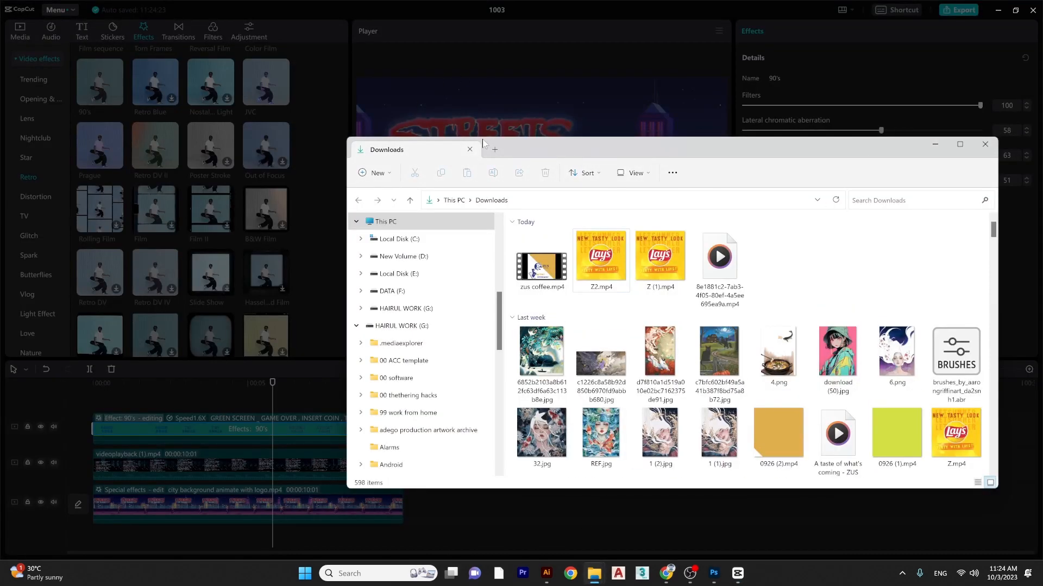
left_click_drag(607, 148, 416, 105)
double_click(529, 213)
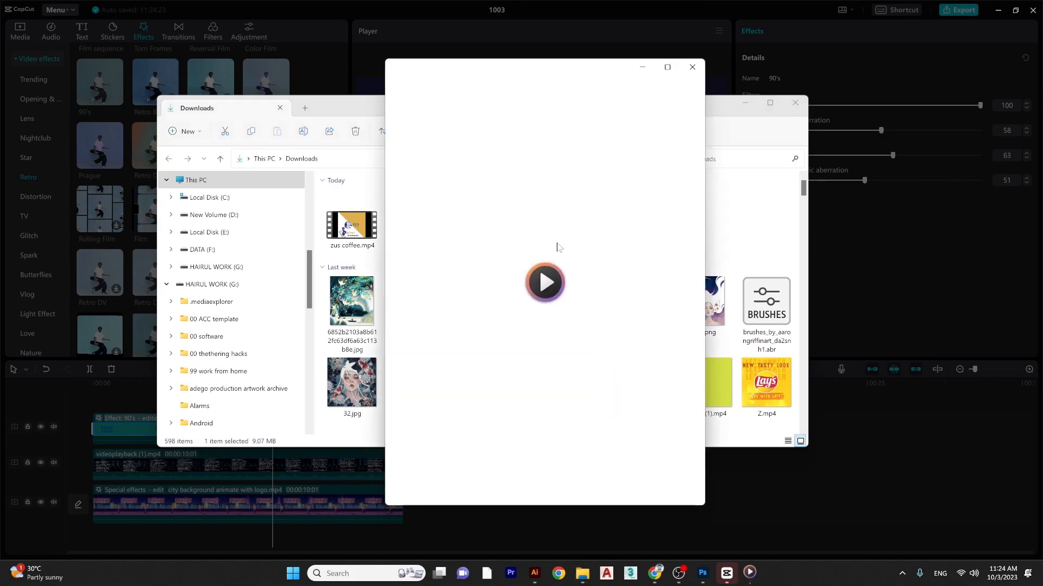
double_click(556, 240)
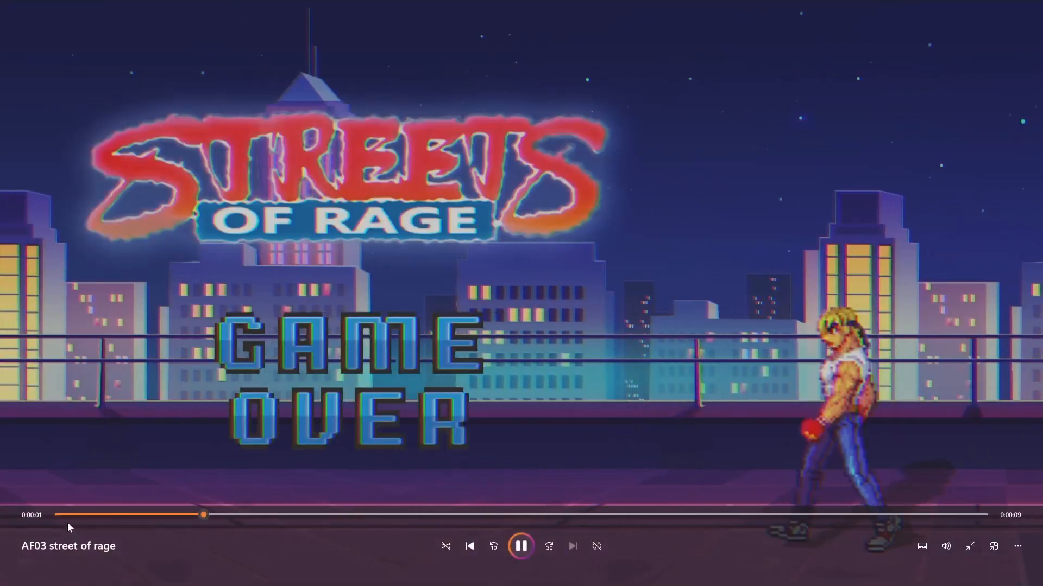
left_click_drag(66, 518, 1, 513)
left_click(600, 545)
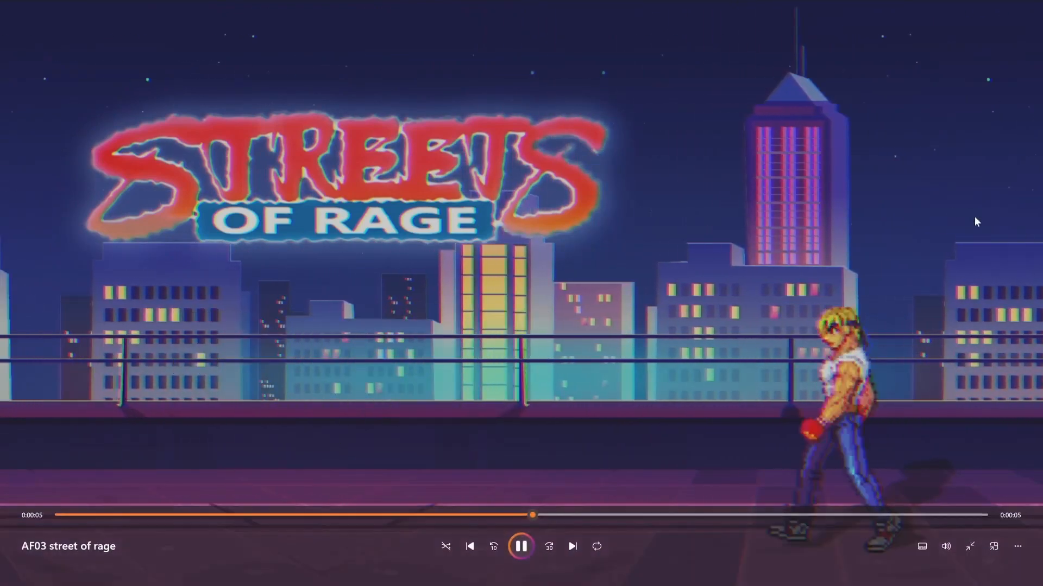
- Leave full screen and mute the exported video's playback in Media Player
double_click(891, 216)
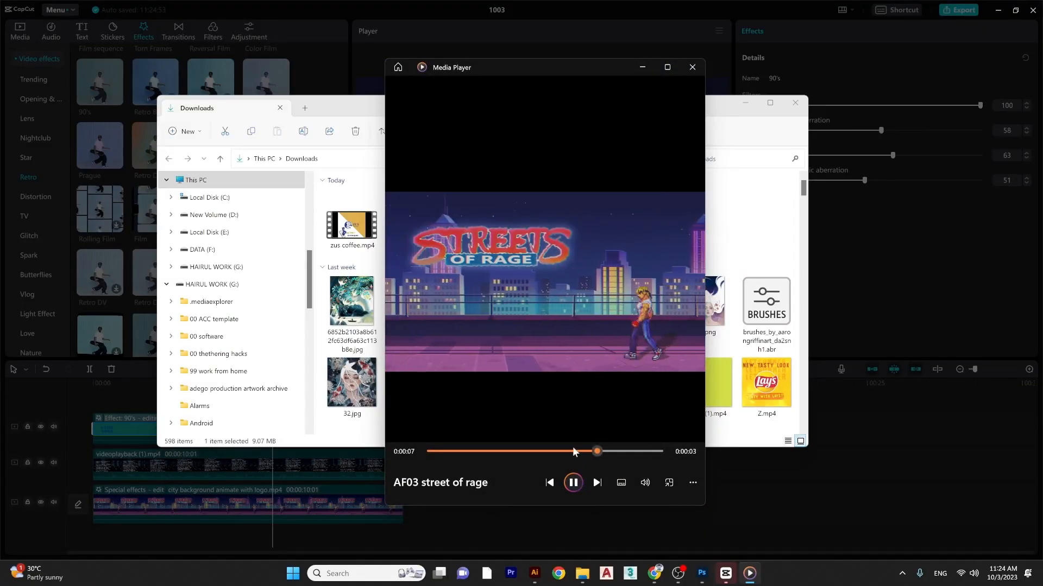
left_click(646, 482)
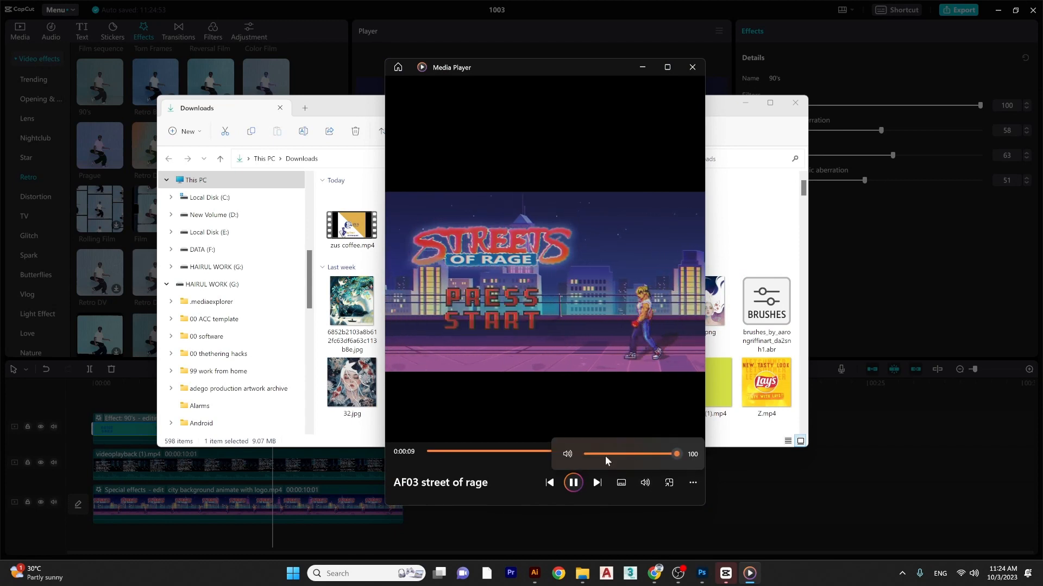
left_click(567, 455)
- Switch to Chrome, open YouTube in a new tab, allow its notifications and search for "lofi retro"
left_click(657, 574)
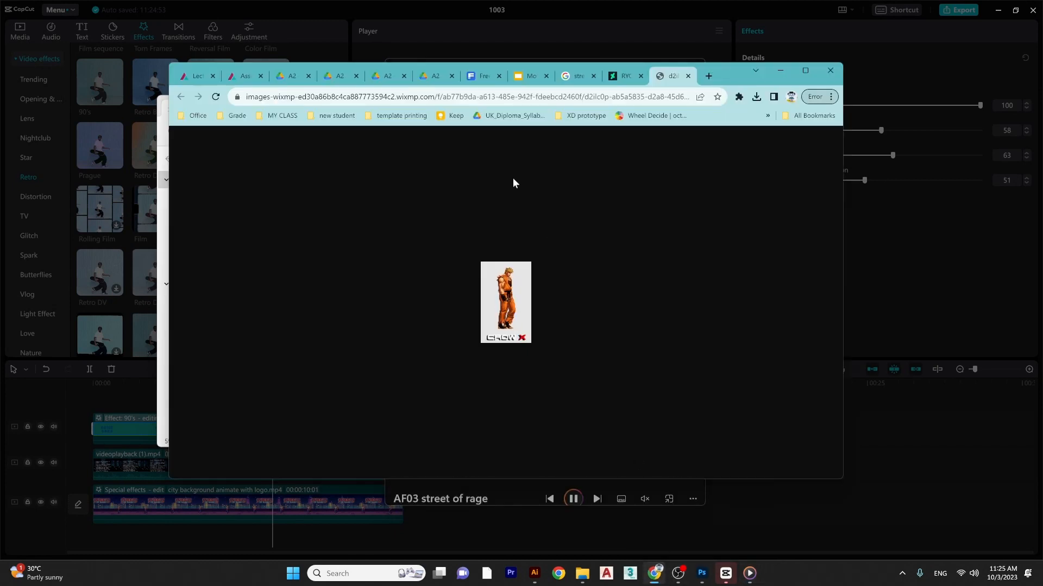
left_click(708, 76)
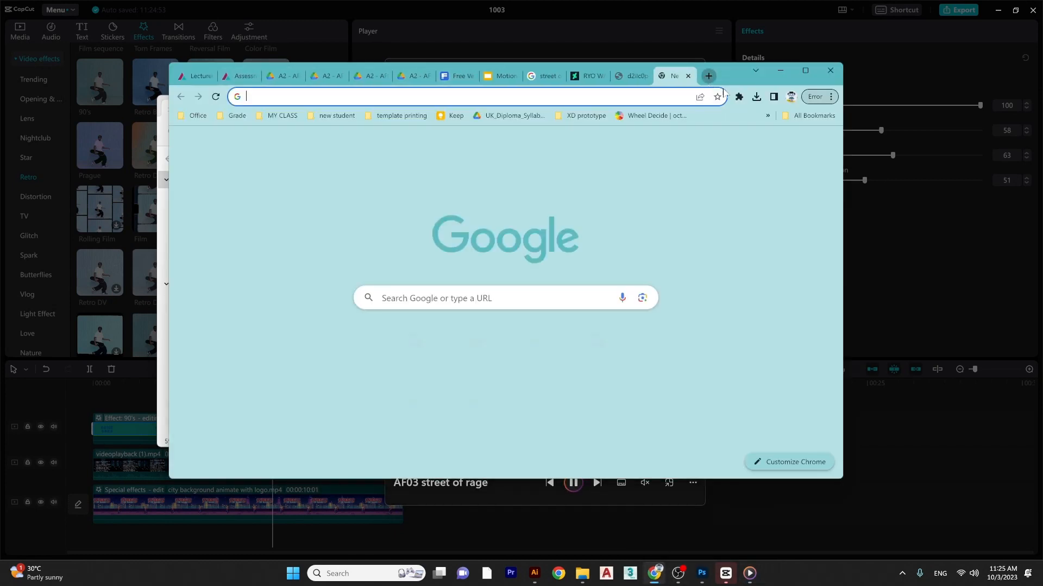
left_click(794, 148)
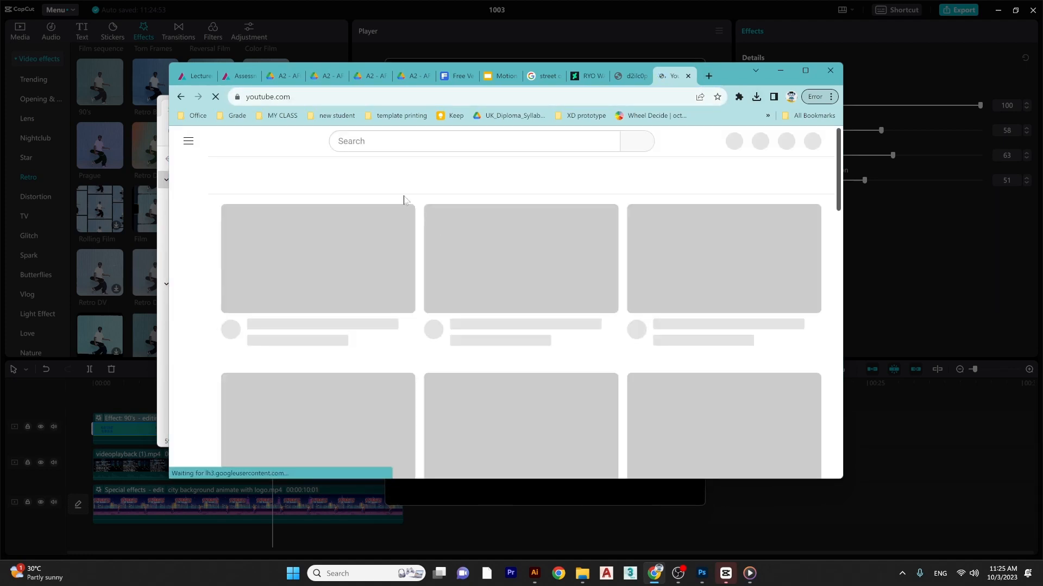
left_click(389, 143)
type("l")
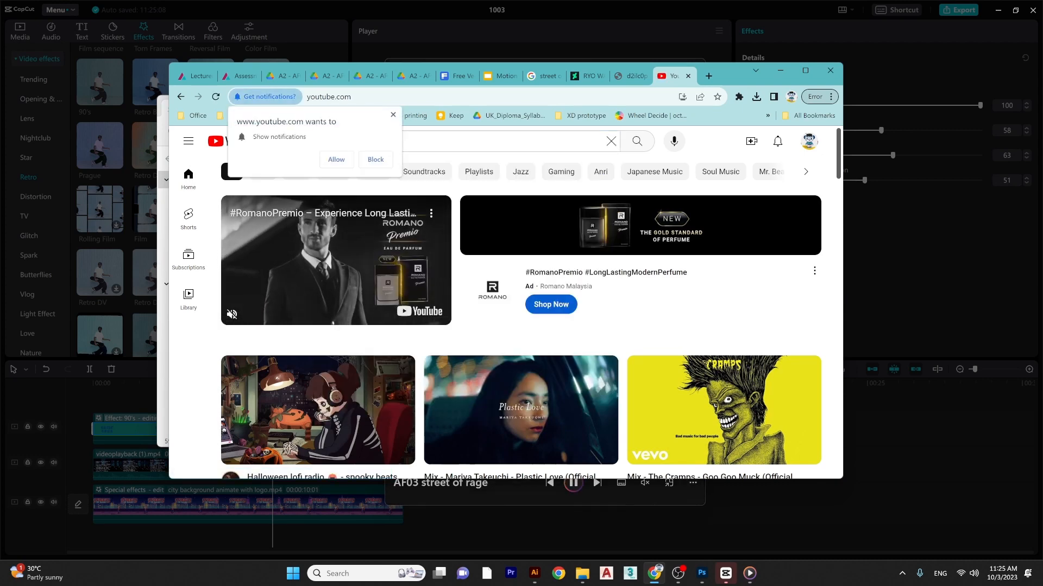
left_click(348, 160)
type("of")
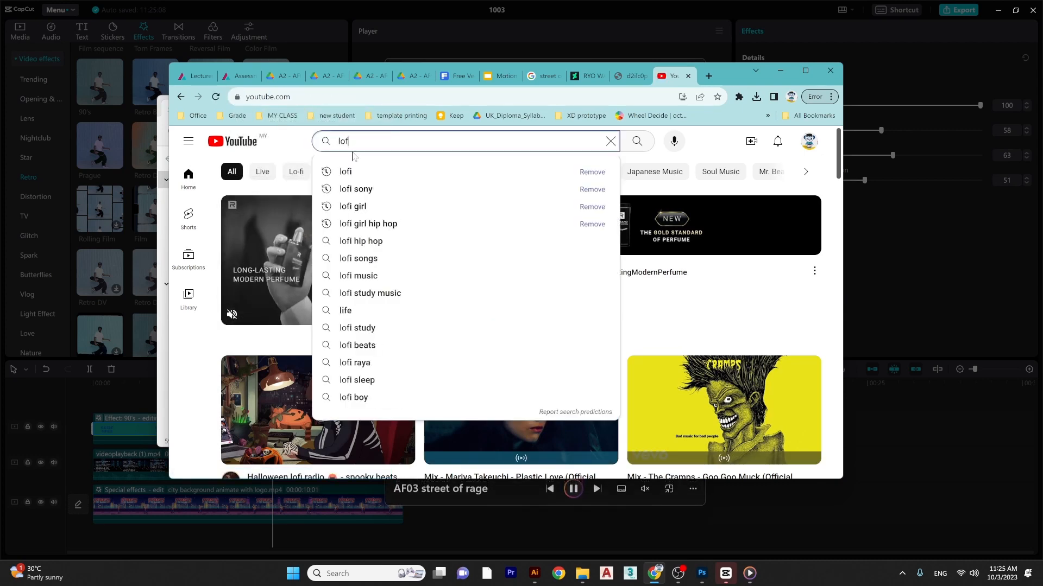
type("i ret")
key("BackSpace")
type("ret")
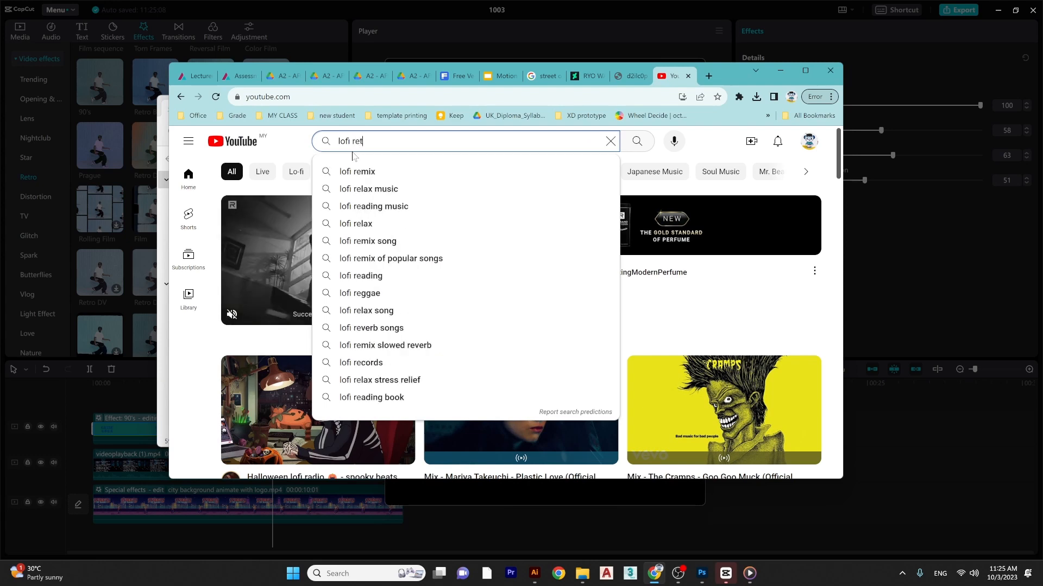
key("Return")
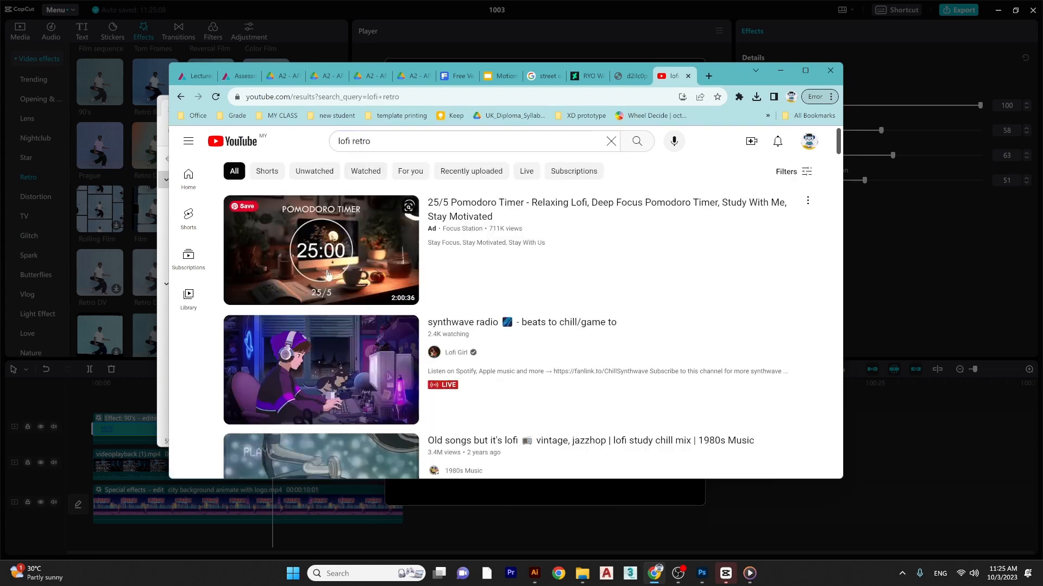
- Play the synthwave radio live stream from Lofi Girl and skip its opening ad
left_click(318, 354)
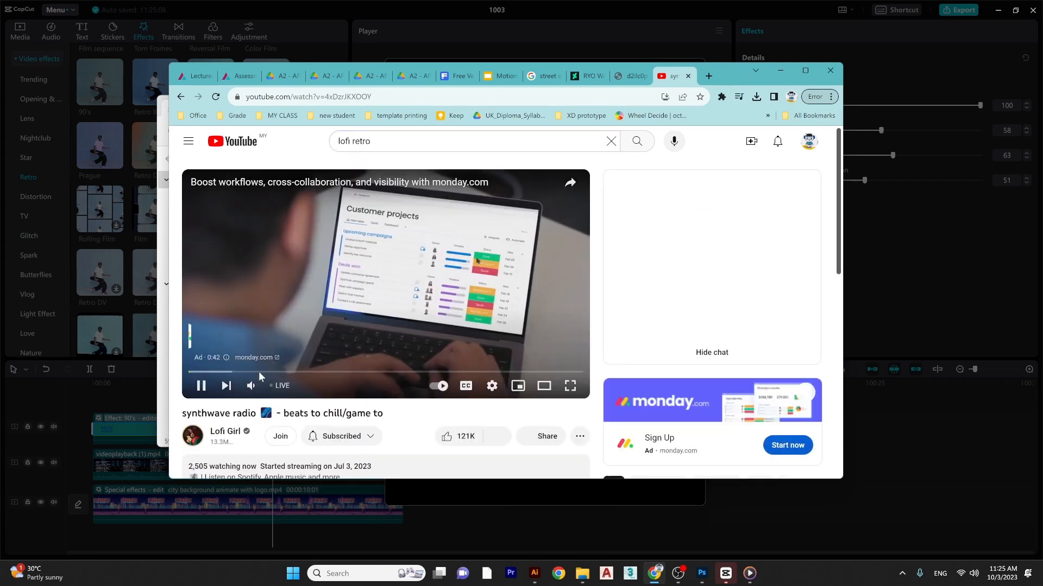
left_click_drag(269, 388, 288, 387)
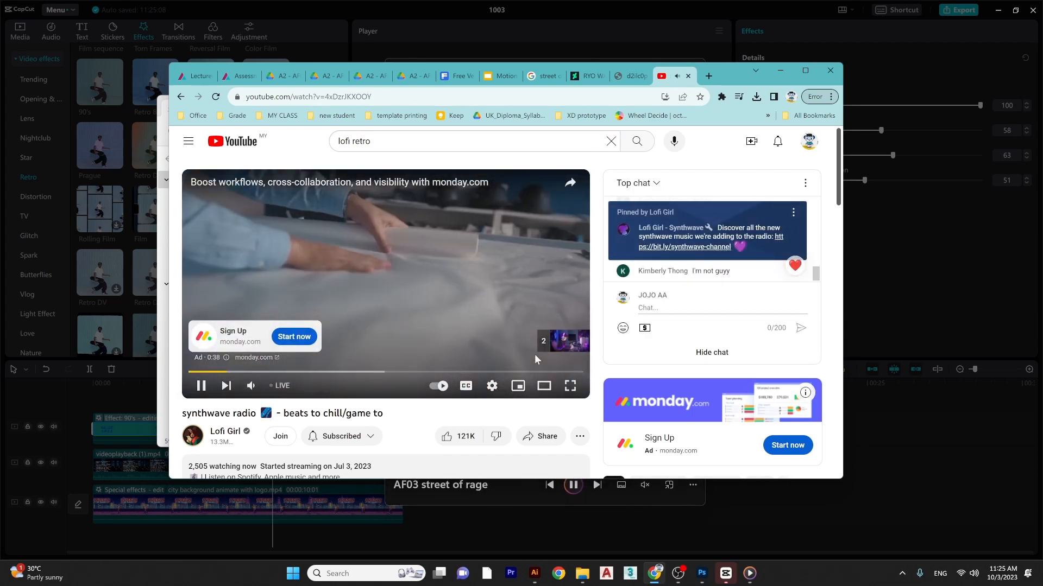
left_click(547, 344)
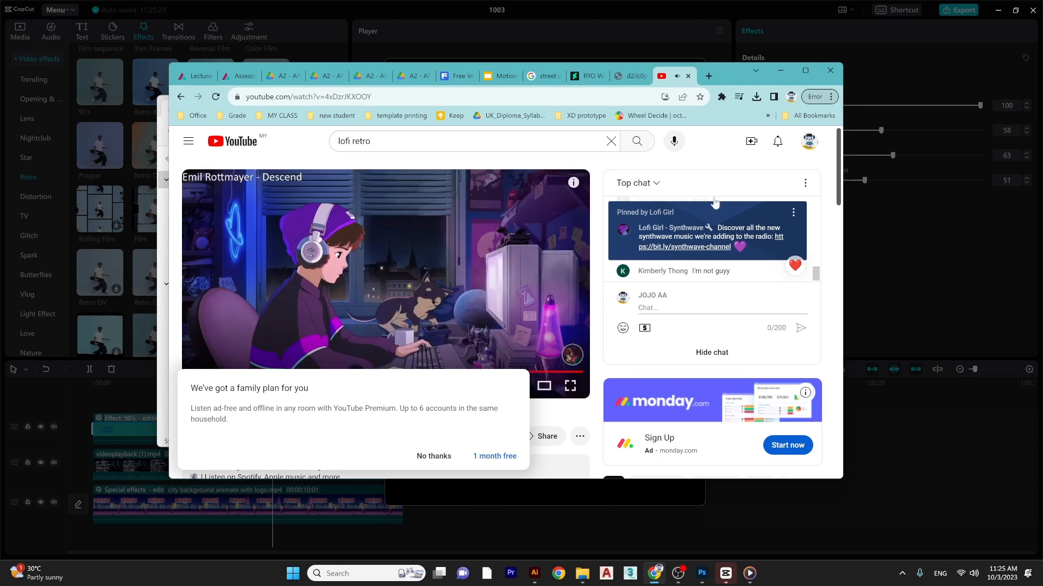
- Minimize the browser and return to the exported video in Media Player at full screen
left_click(781, 71)
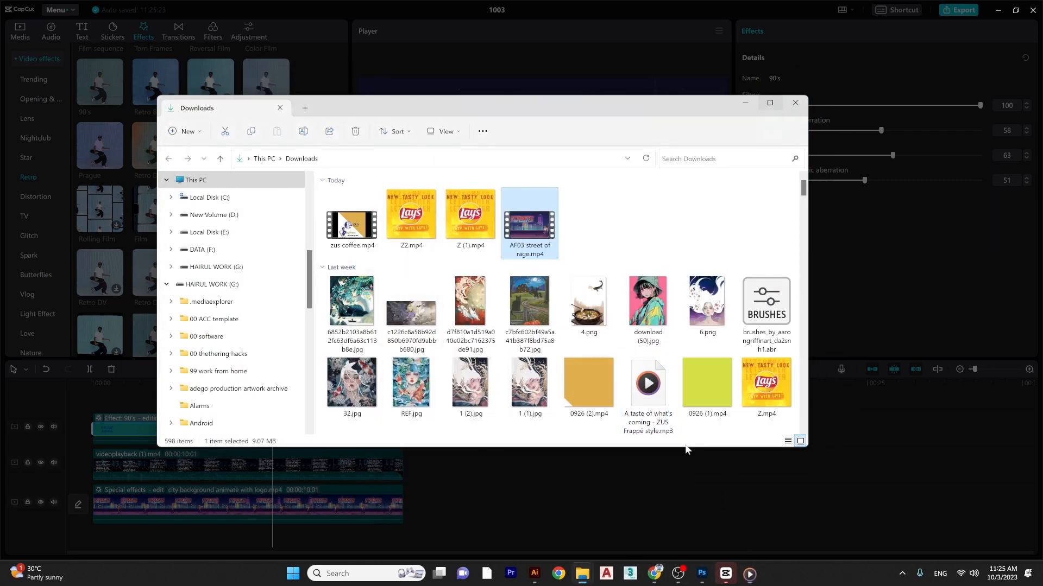
left_click(750, 573)
double_click(623, 296)
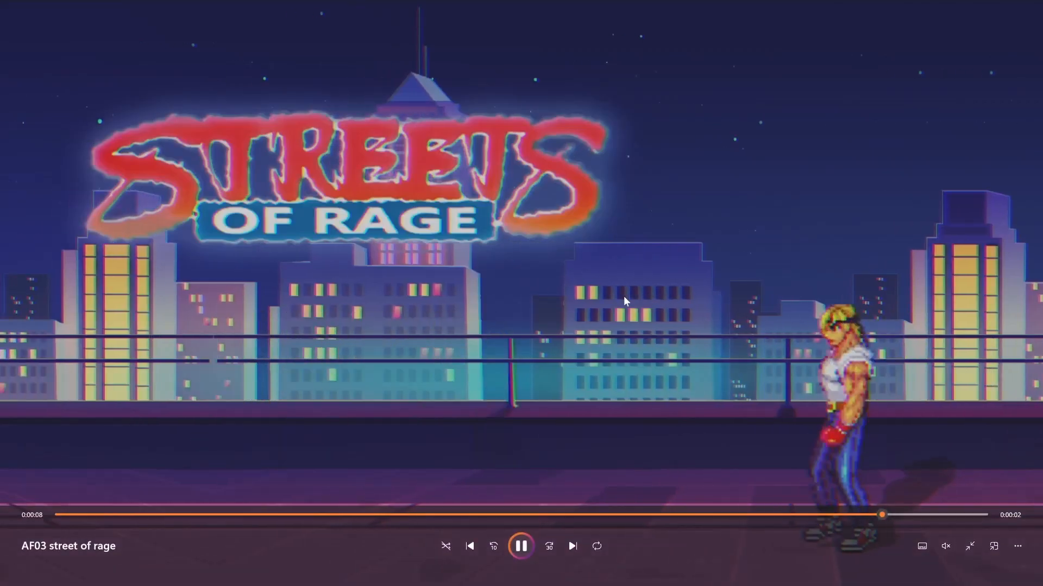